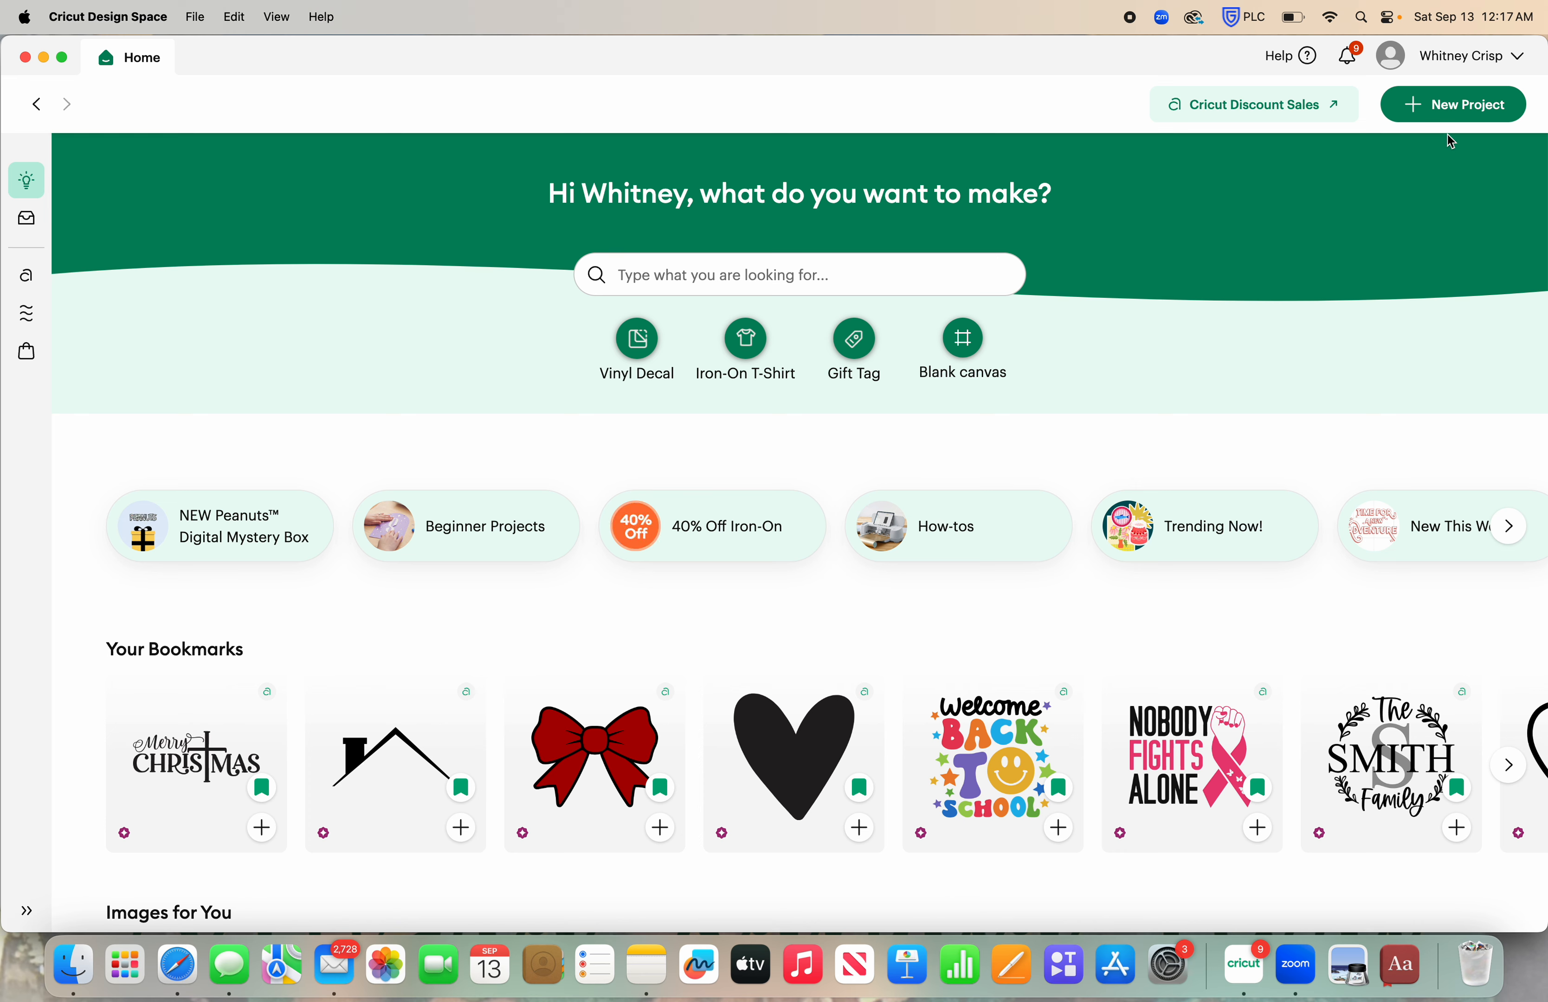
- Start a new Untitled Project from the Home screen using the Blank canvas option
left_click(1422, 110)
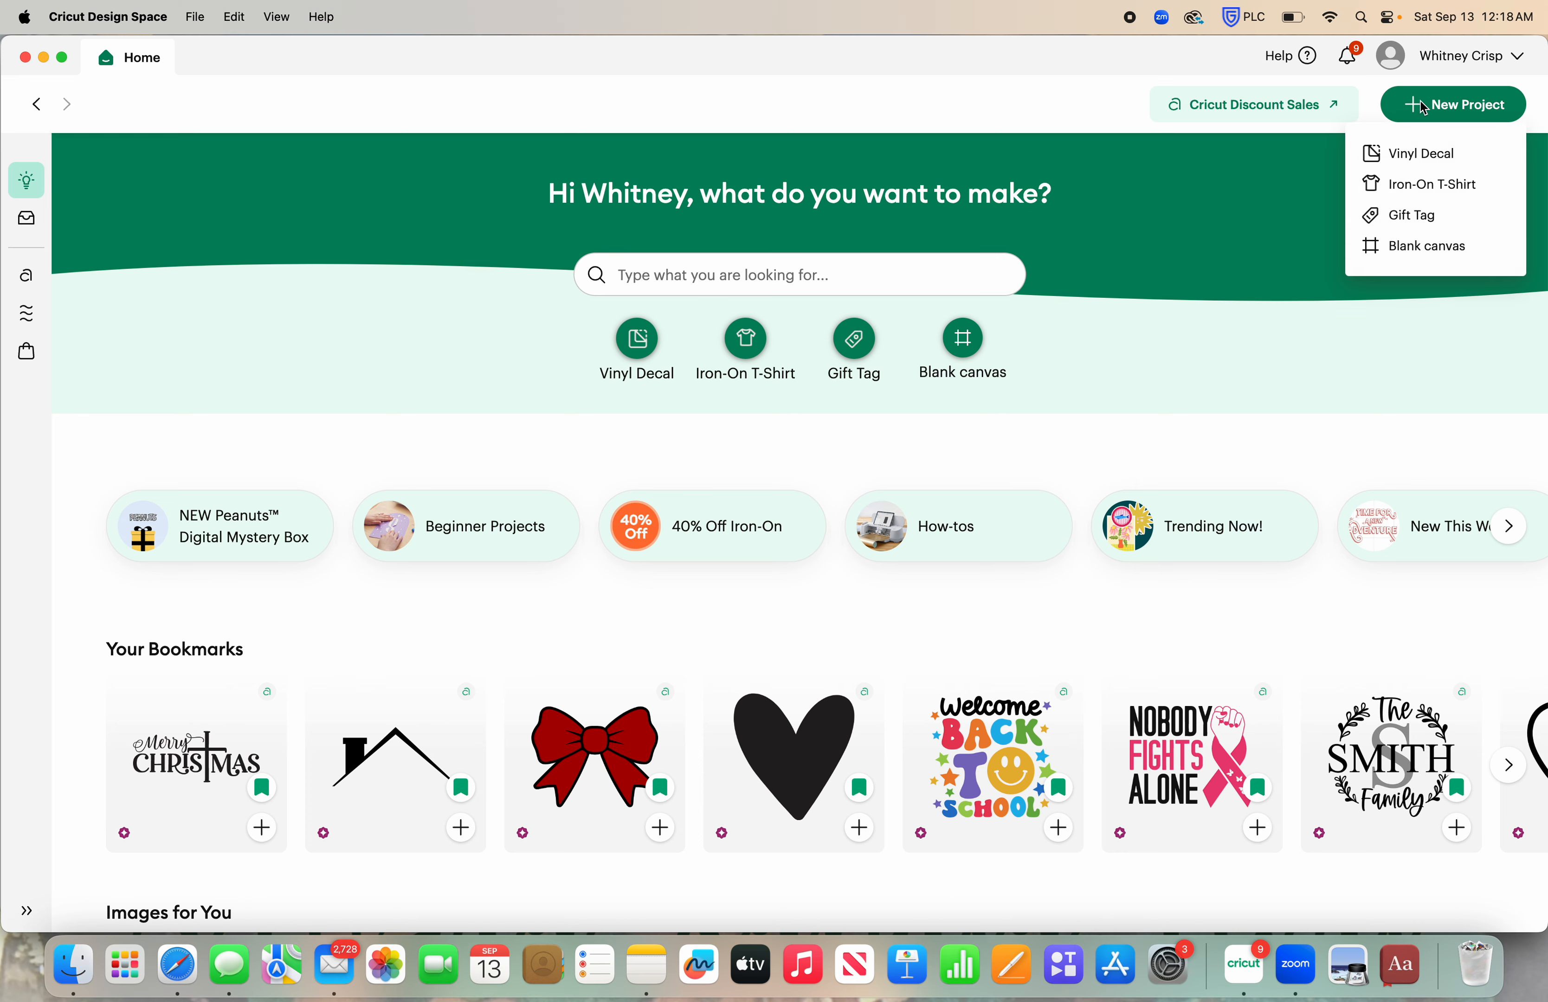
left_click(1414, 247)
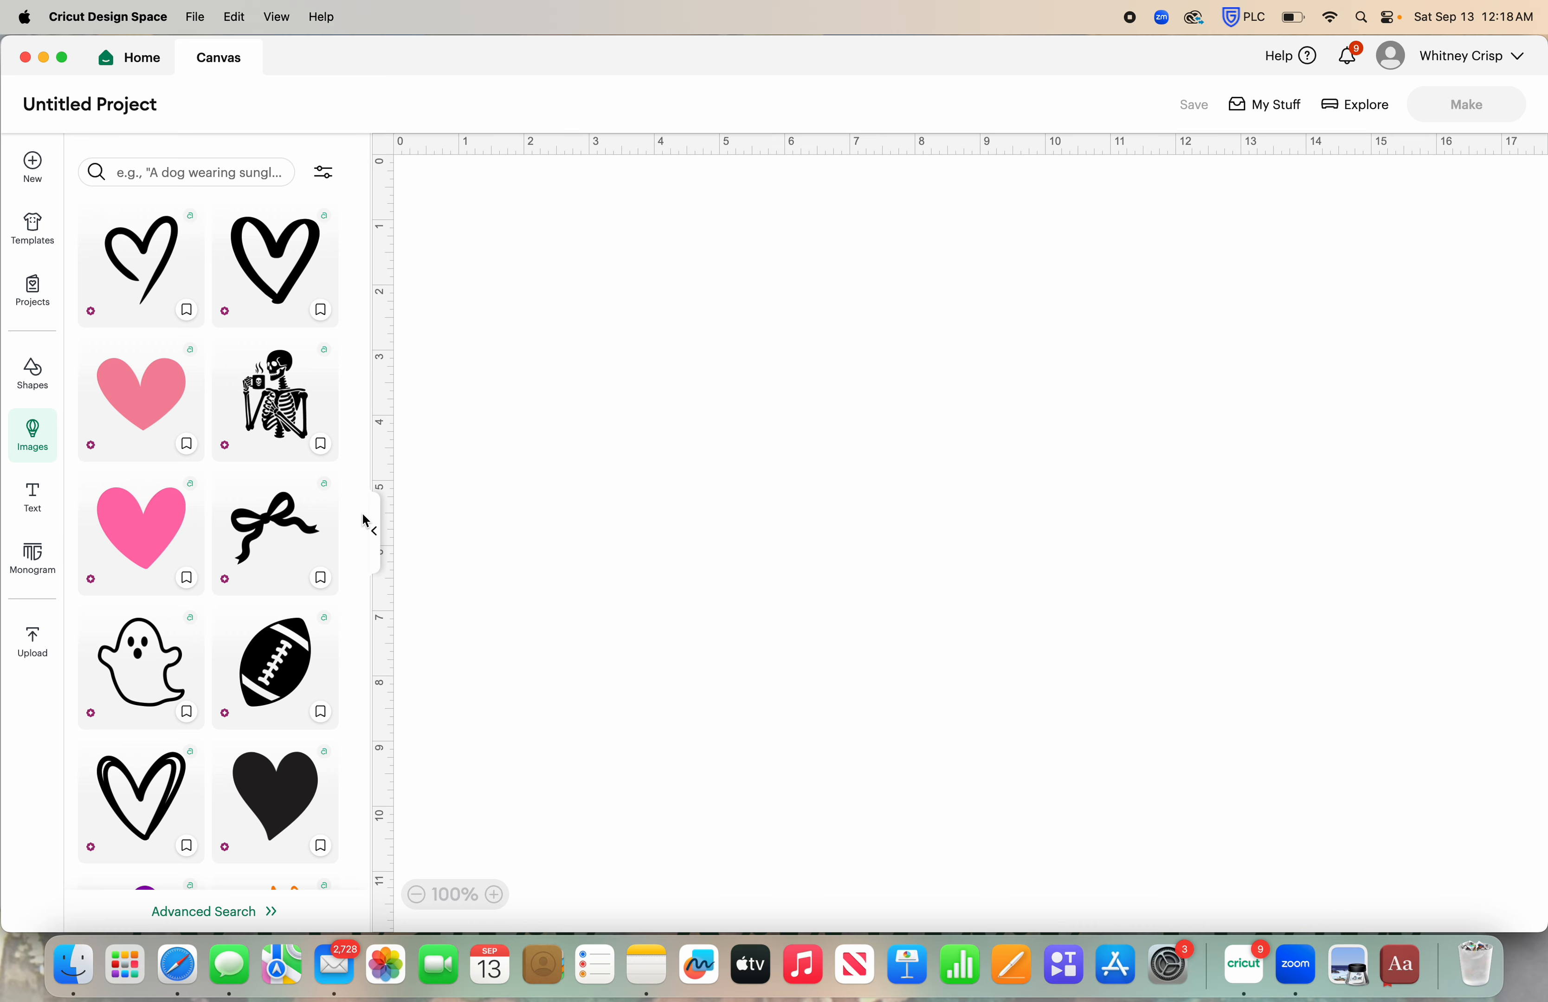
- Hide the Images panel, zoom the canvas out to 25%, and show the Shapes library
left_click(381, 540)
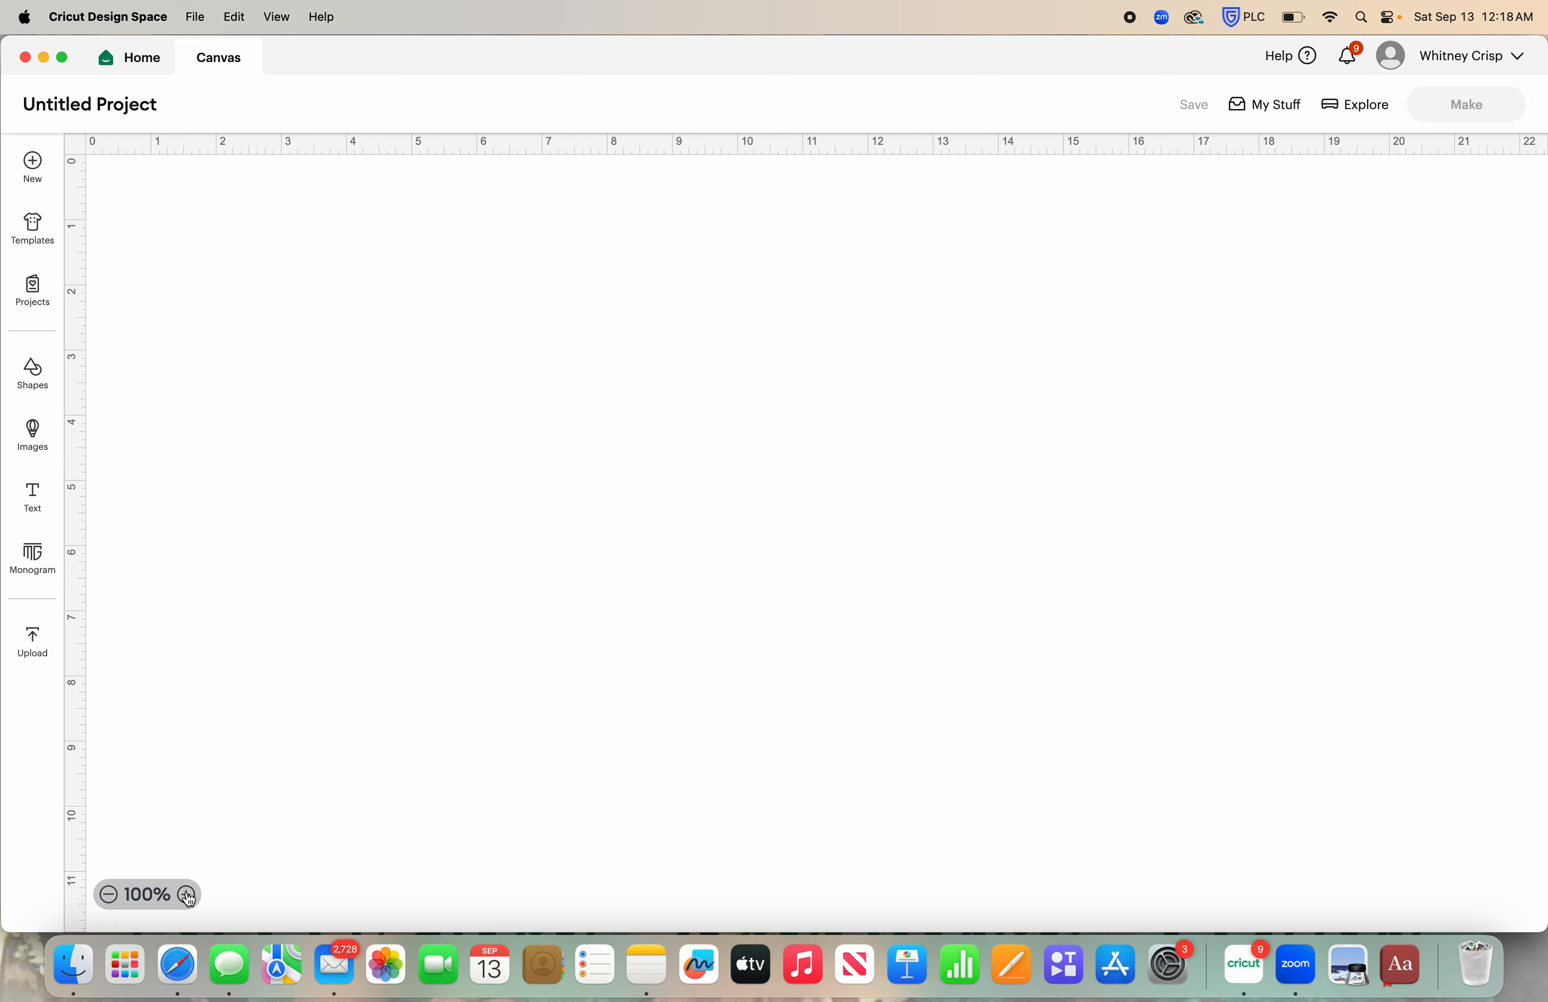
left_click(105, 899)
left_click(105, 899)
left_click(105, 899)
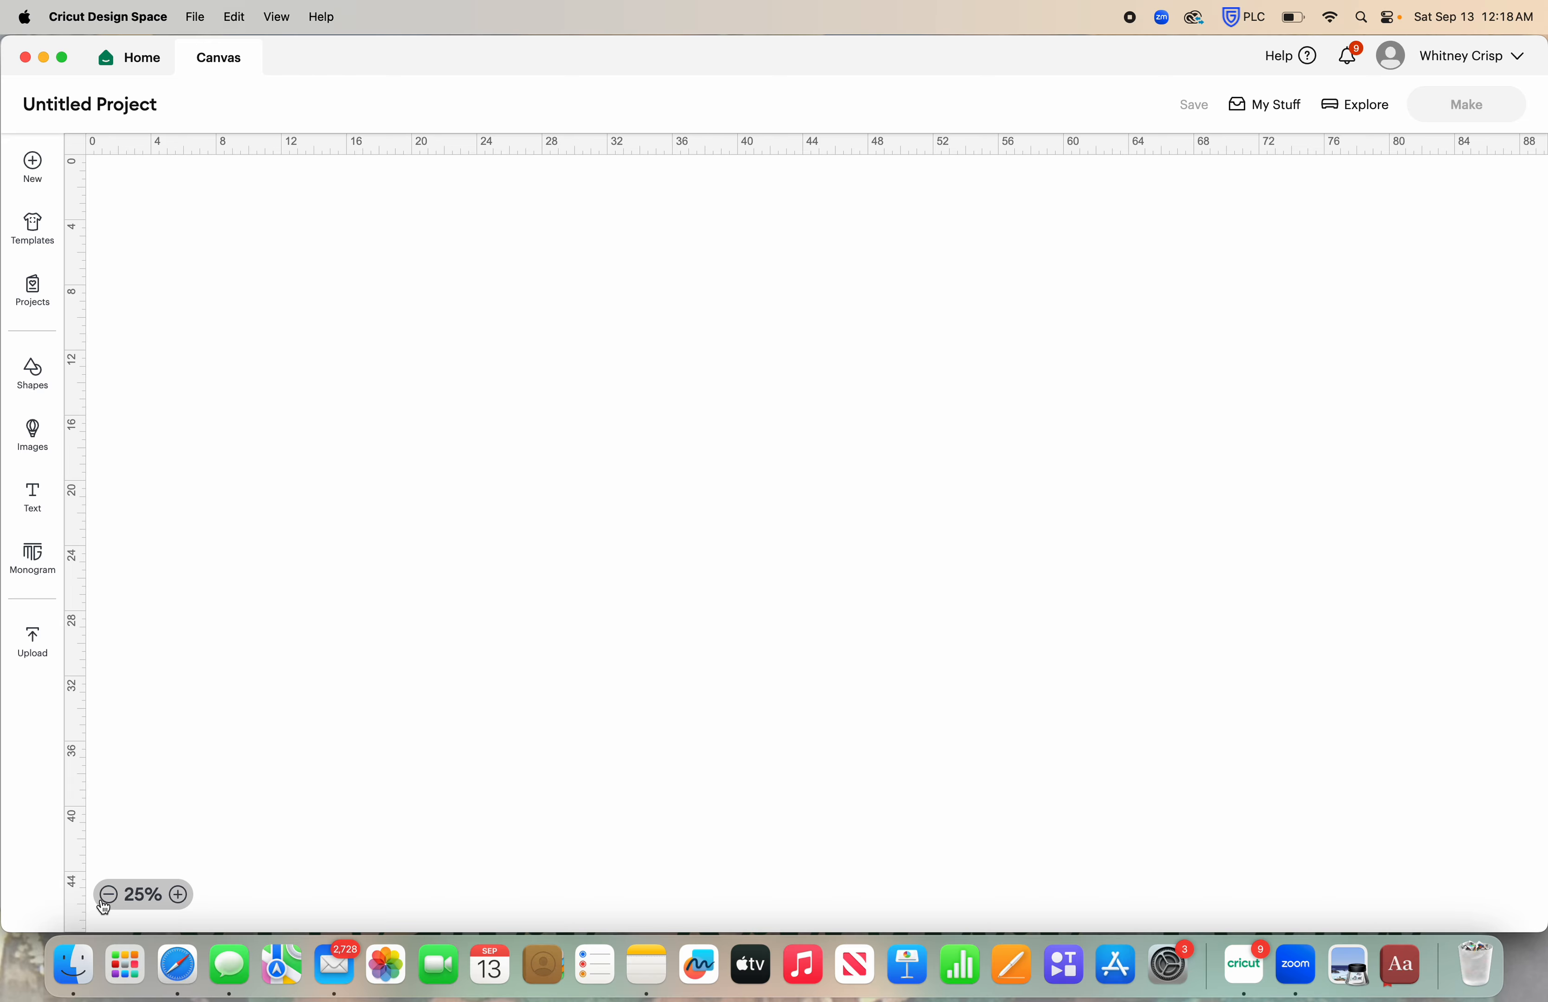
left_click(39, 397)
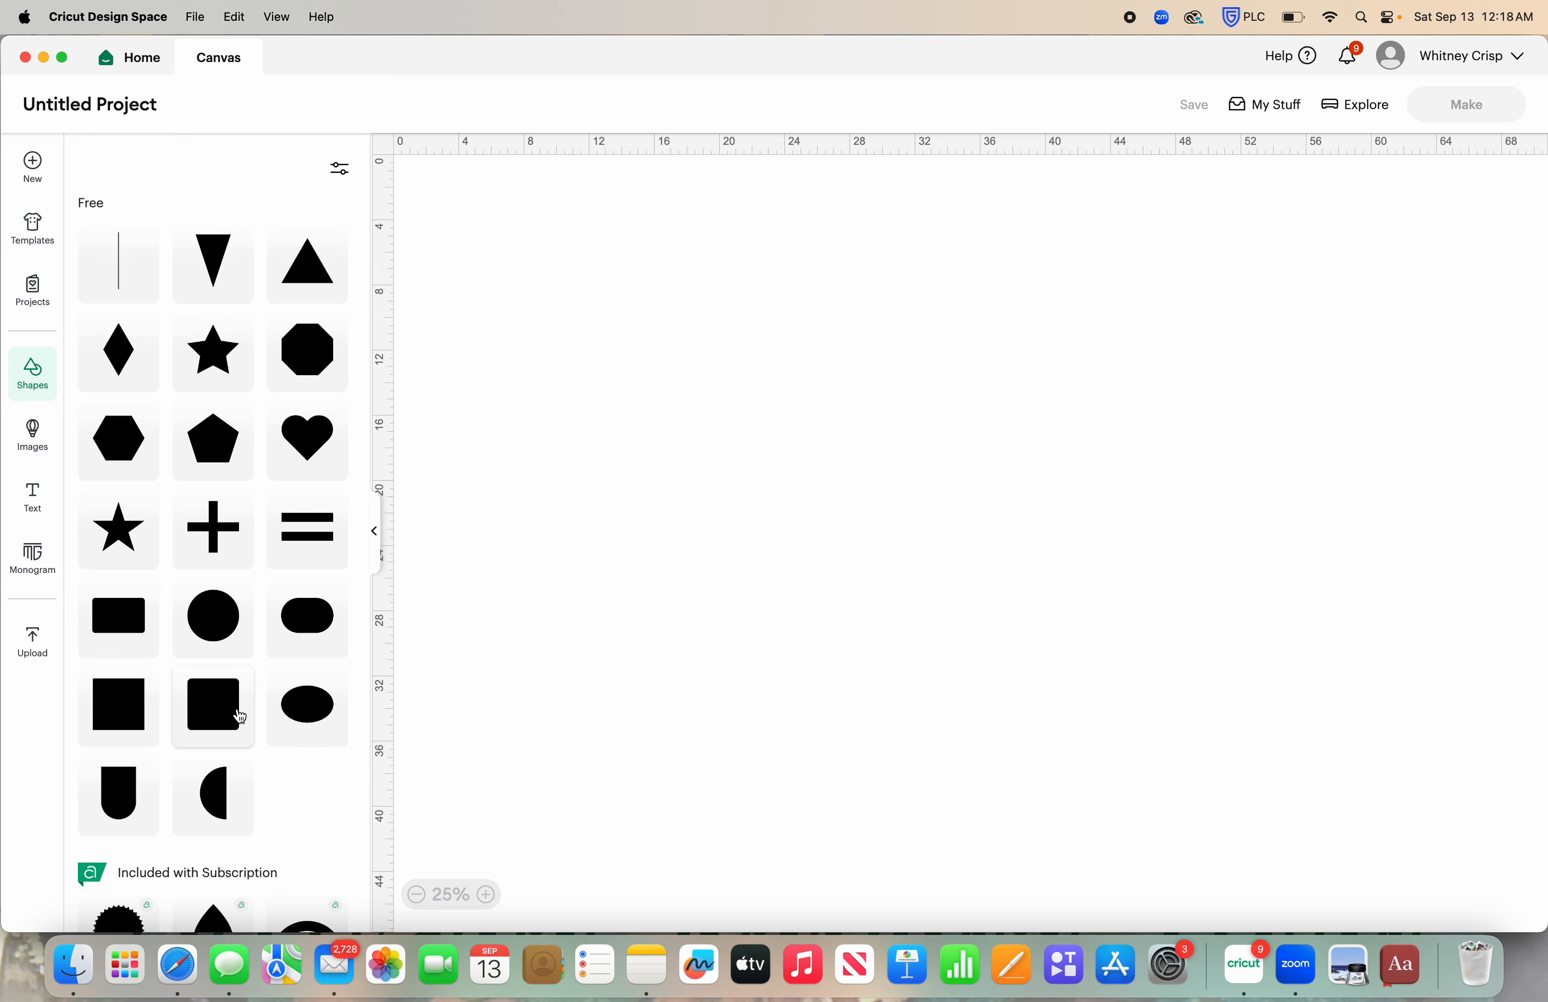
- Add a square to the canvas and unlock its width-to-height proportions
left_click(116, 710)
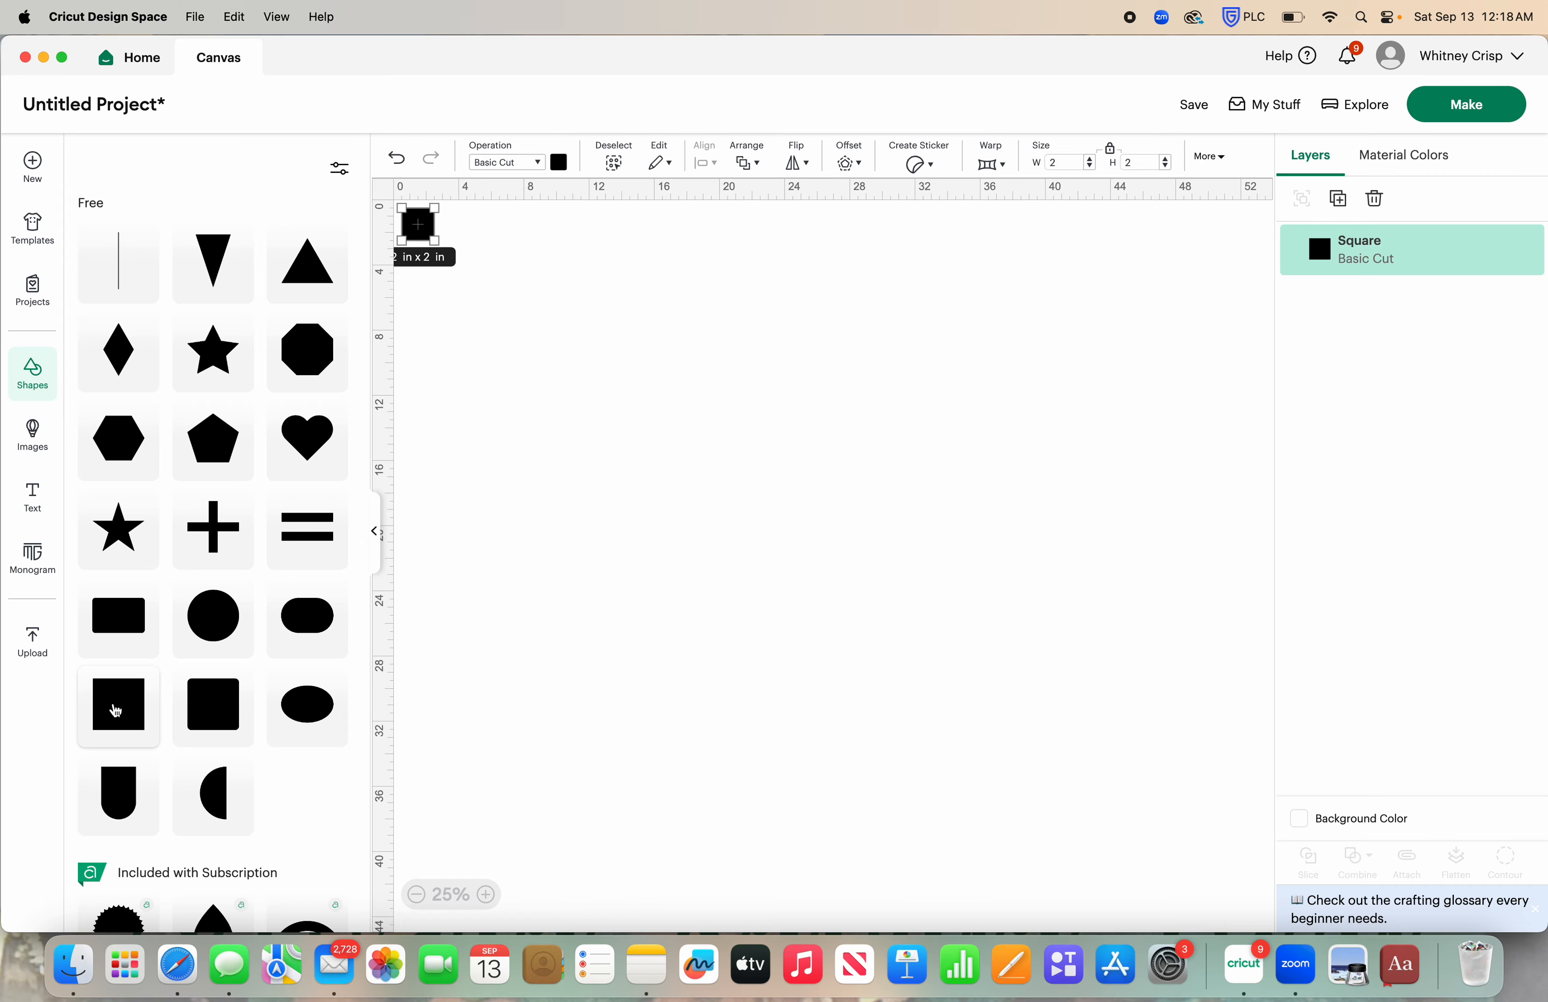
left_click(376, 532)
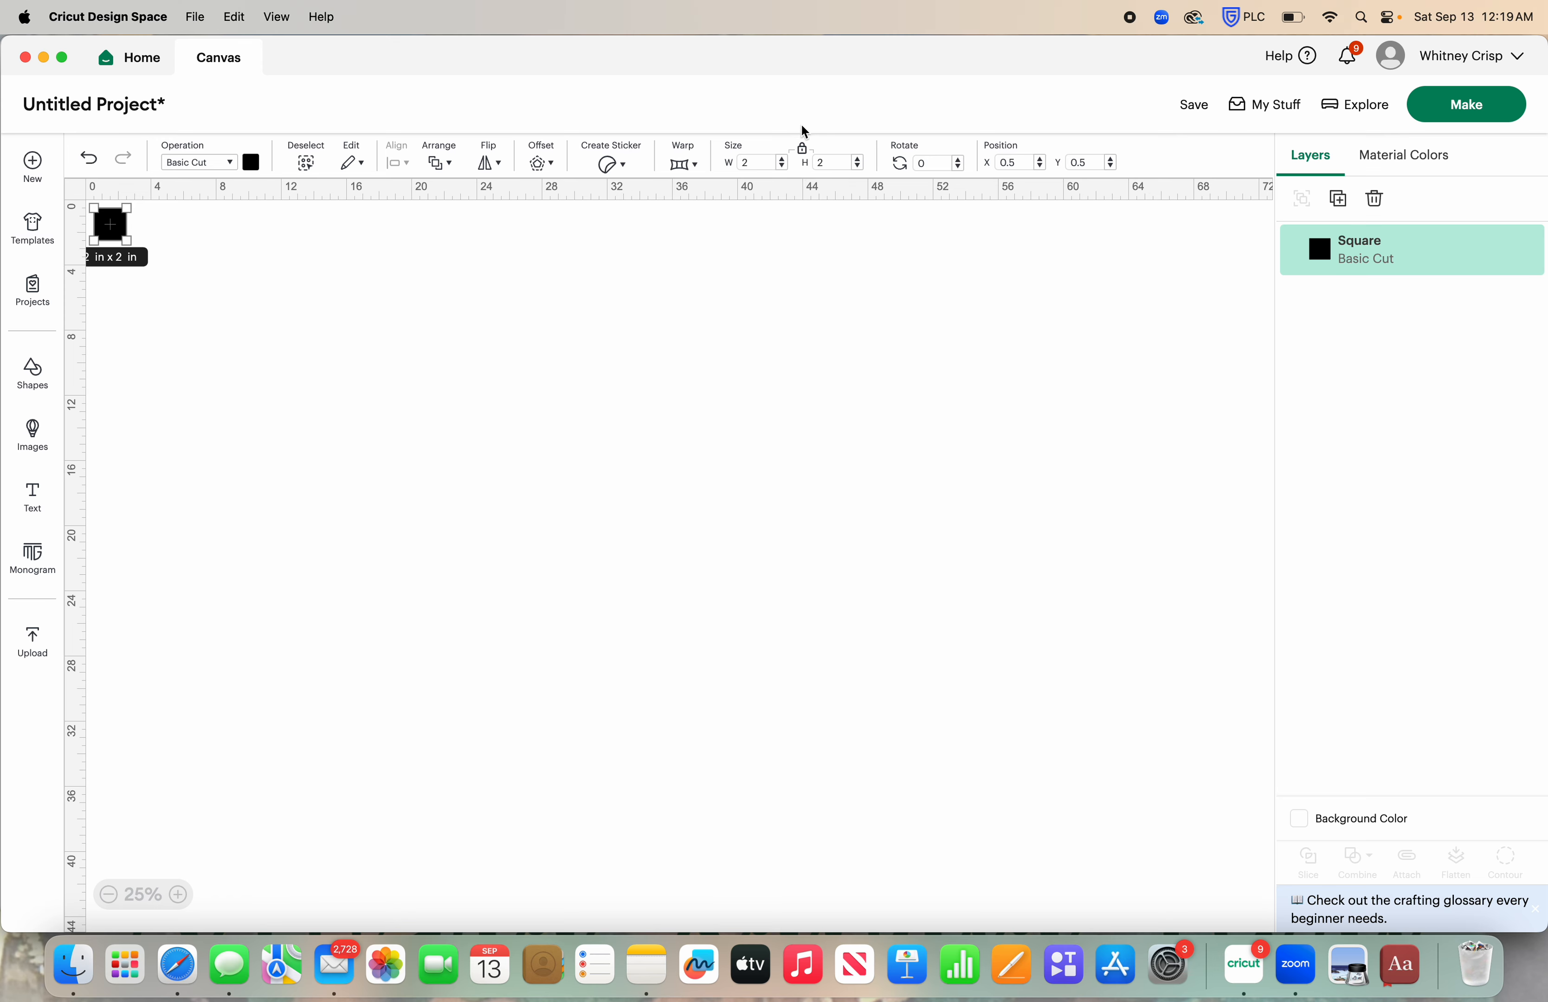
left_click(803, 153)
- Resize the square to 30 in wide by 18 in high and move it to the canvas centre
left_click(761, 163)
type("30")
key("Tab")
type("18")
key("Return")
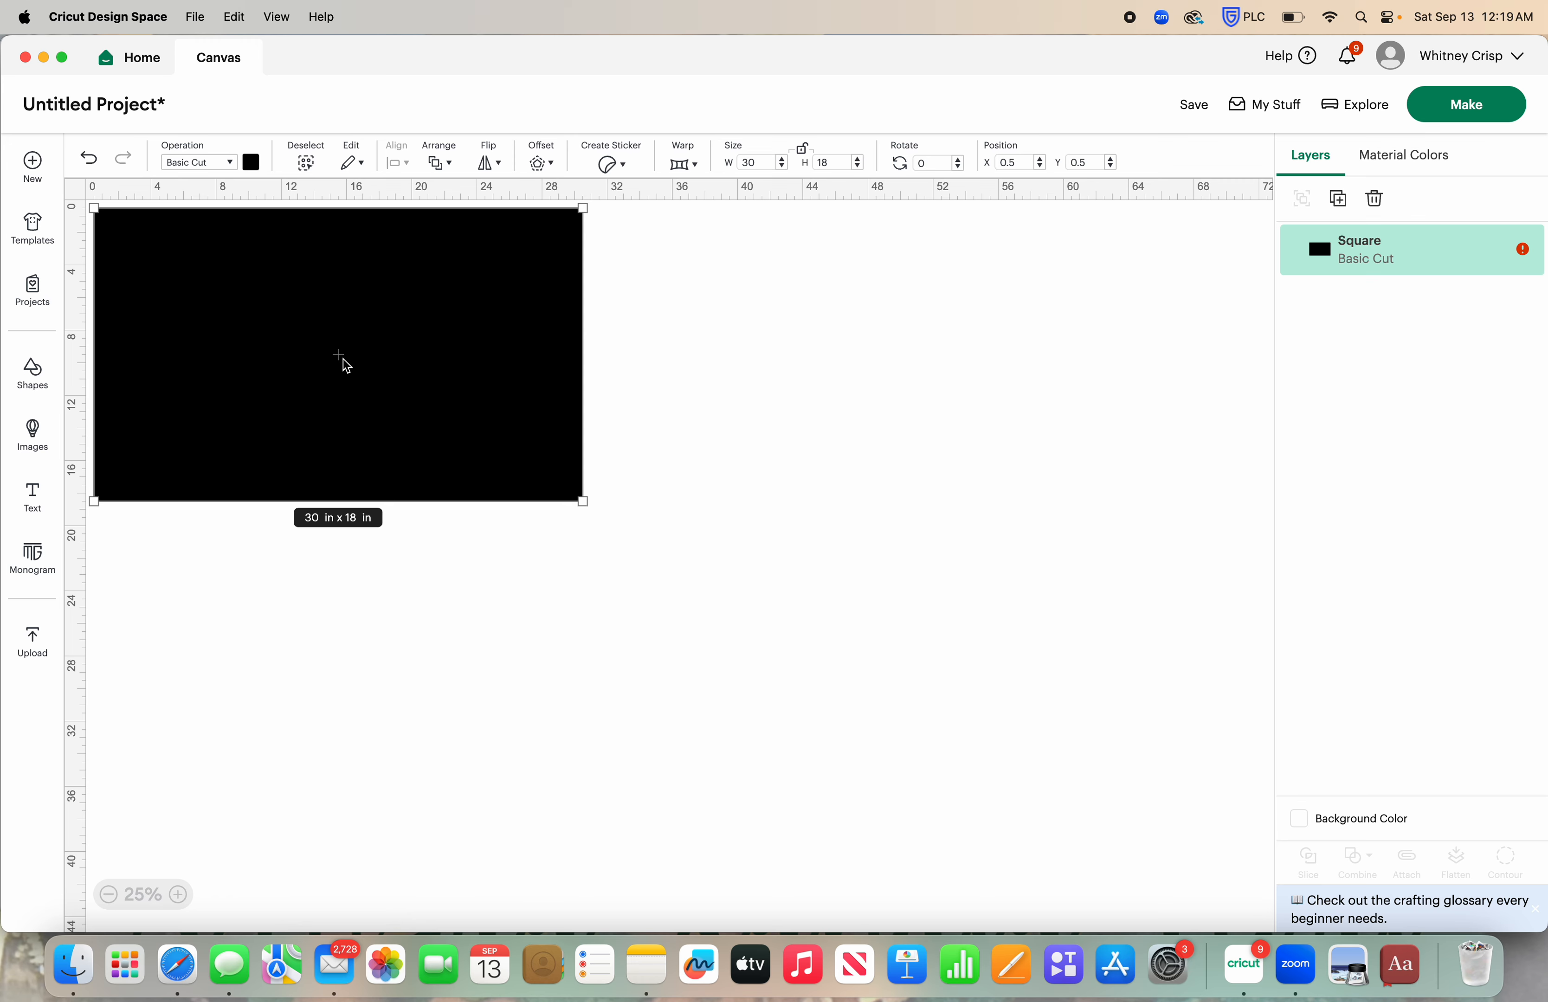
left_click_drag(342, 357, 682, 531)
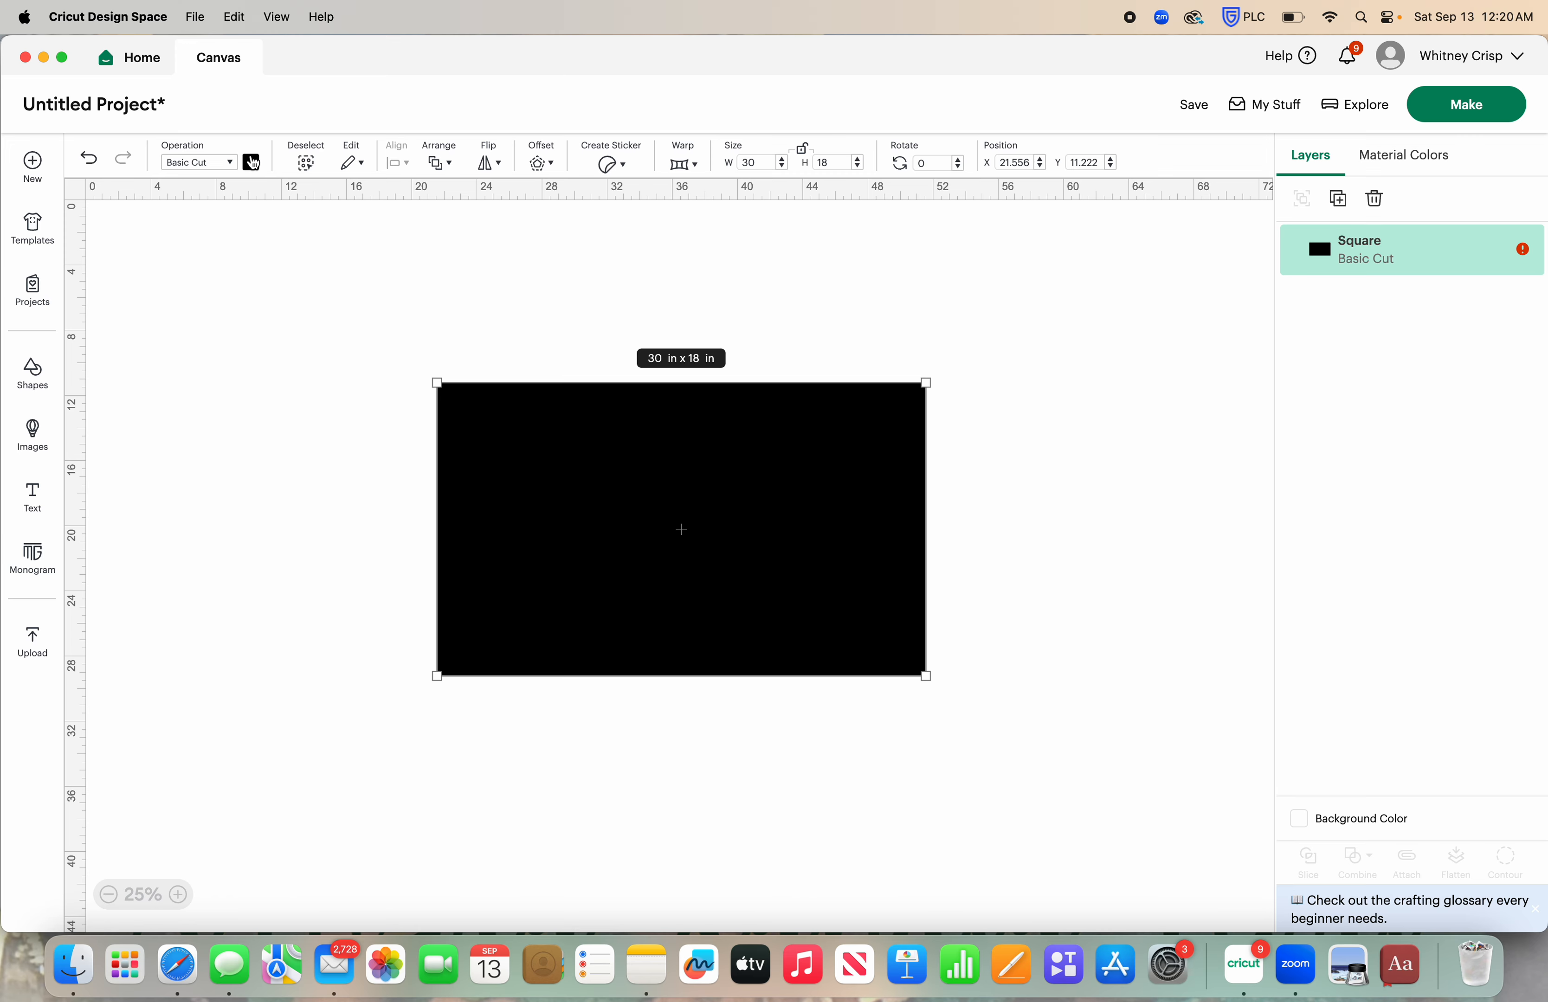
- Recolour the rectangle brown and add a new placeholder text object
left_click(252, 162)
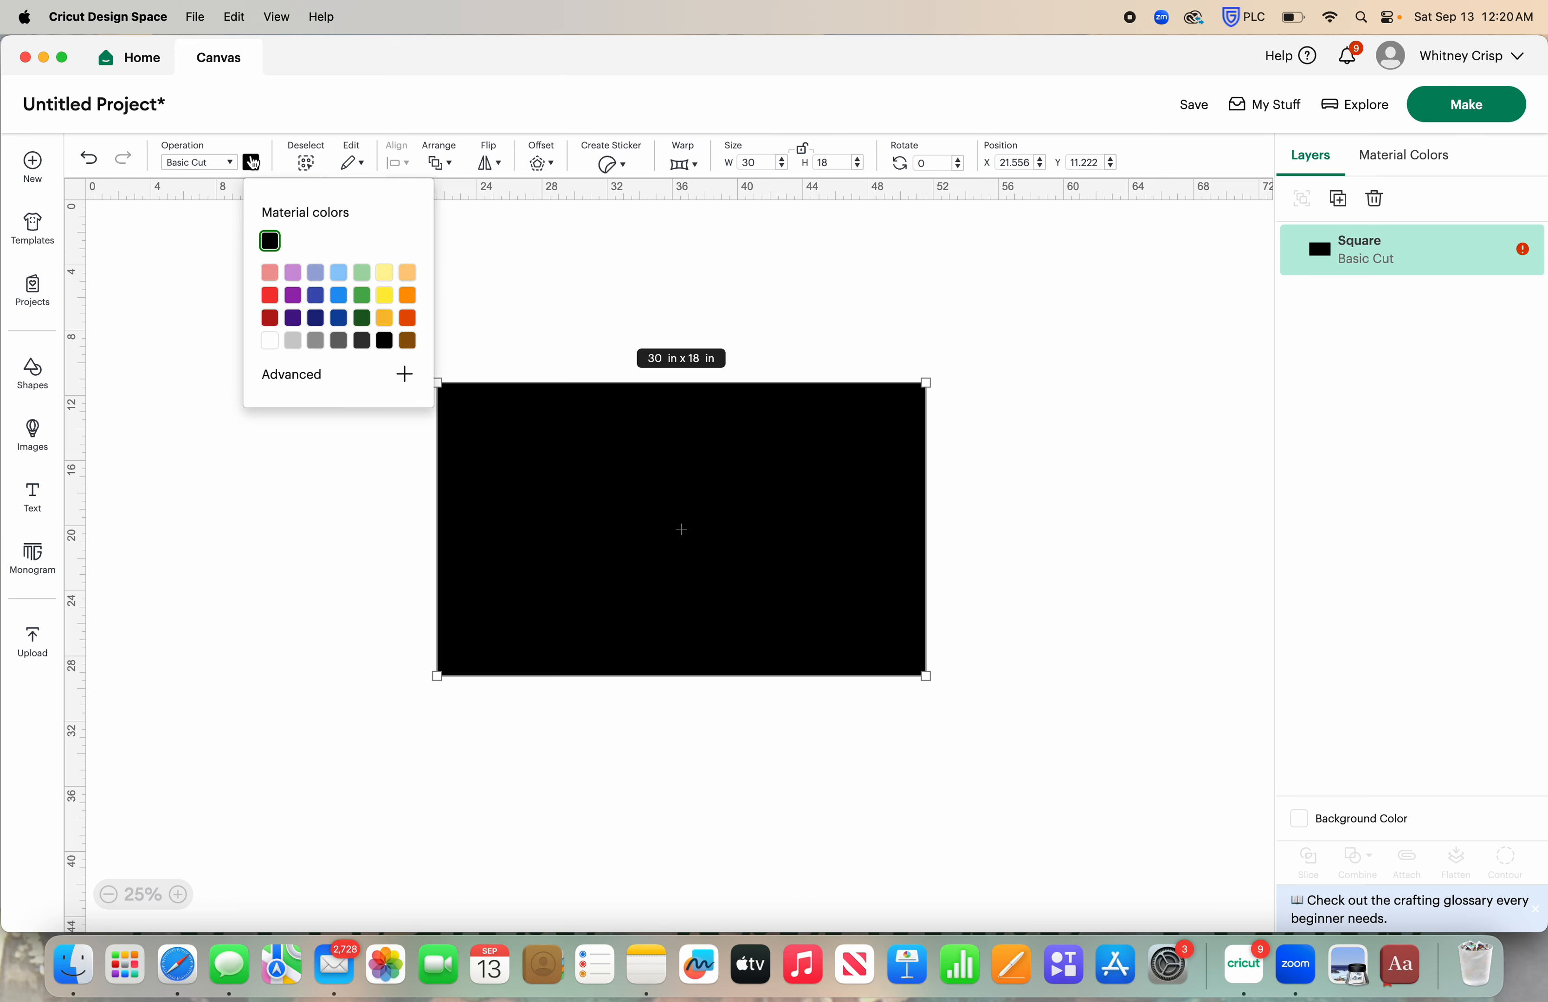
left_click(408, 342)
left_click(703, 315)
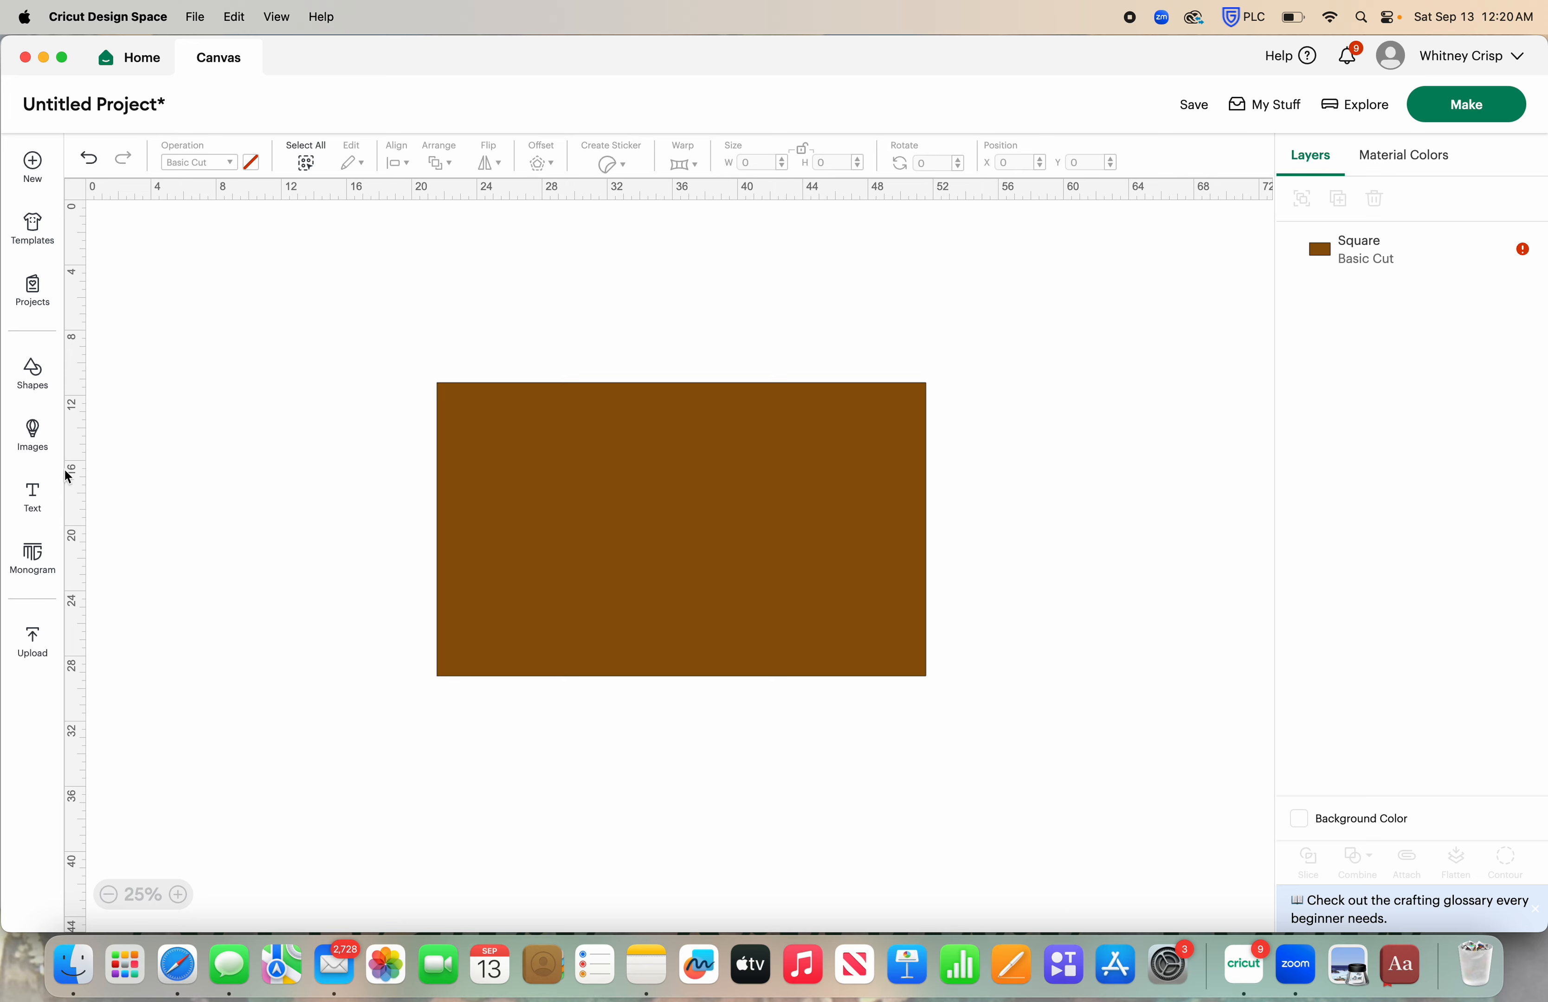
left_click(39, 515)
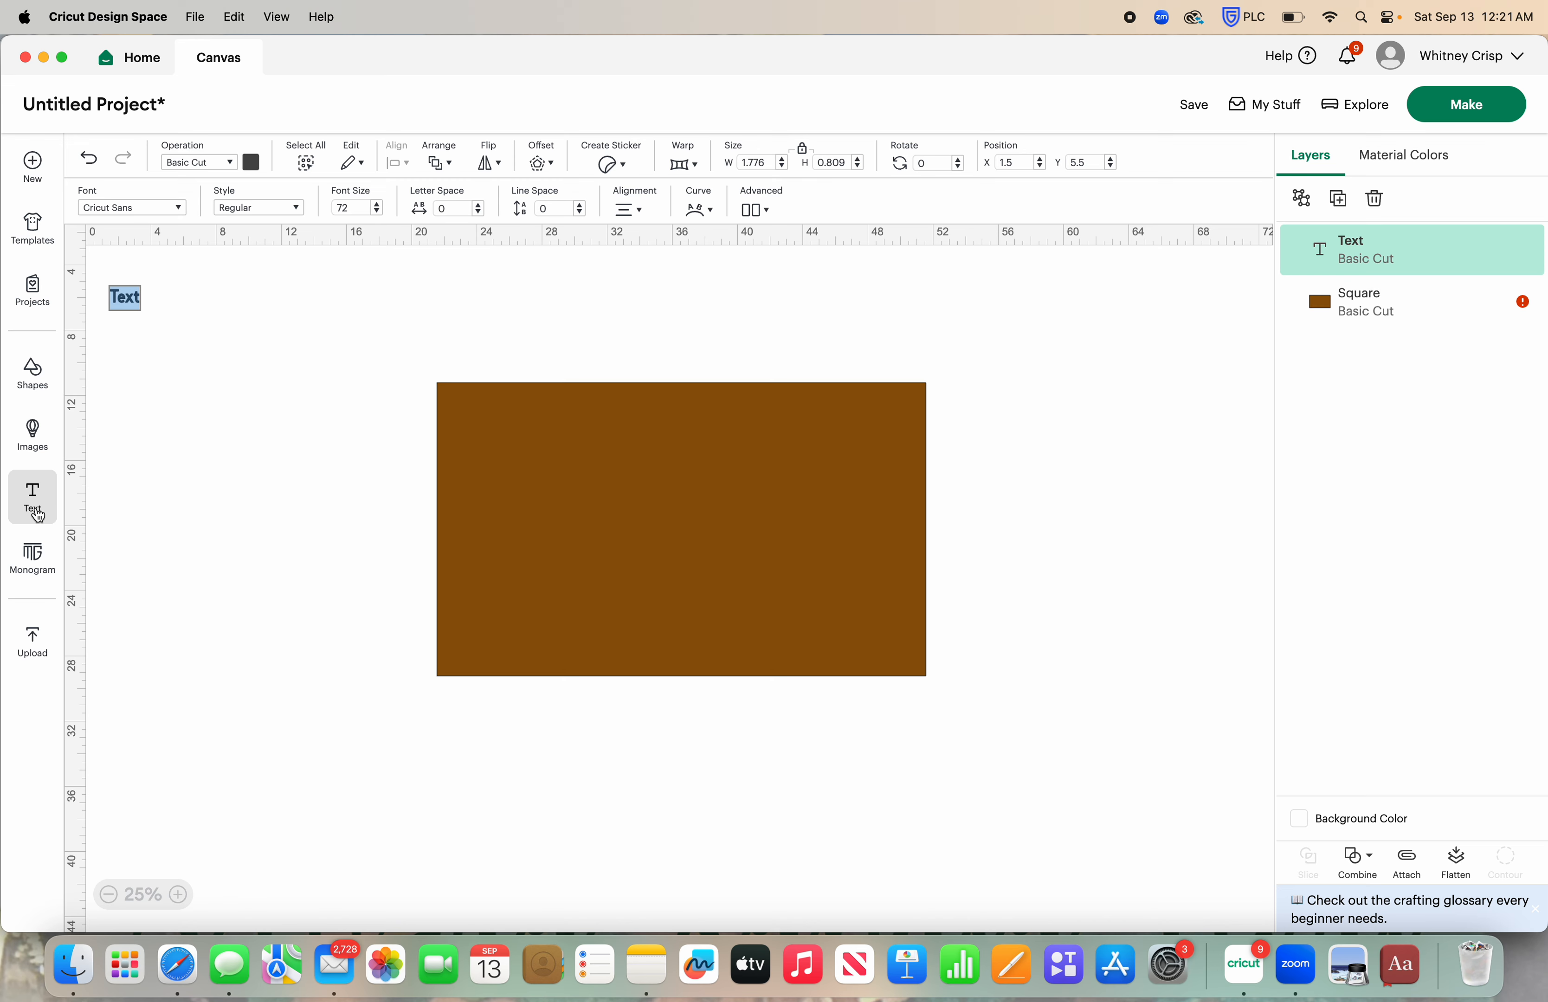
- Type 'Welcome' and place it near the top of the brown rectangle
key("shift")
type("Welcome")
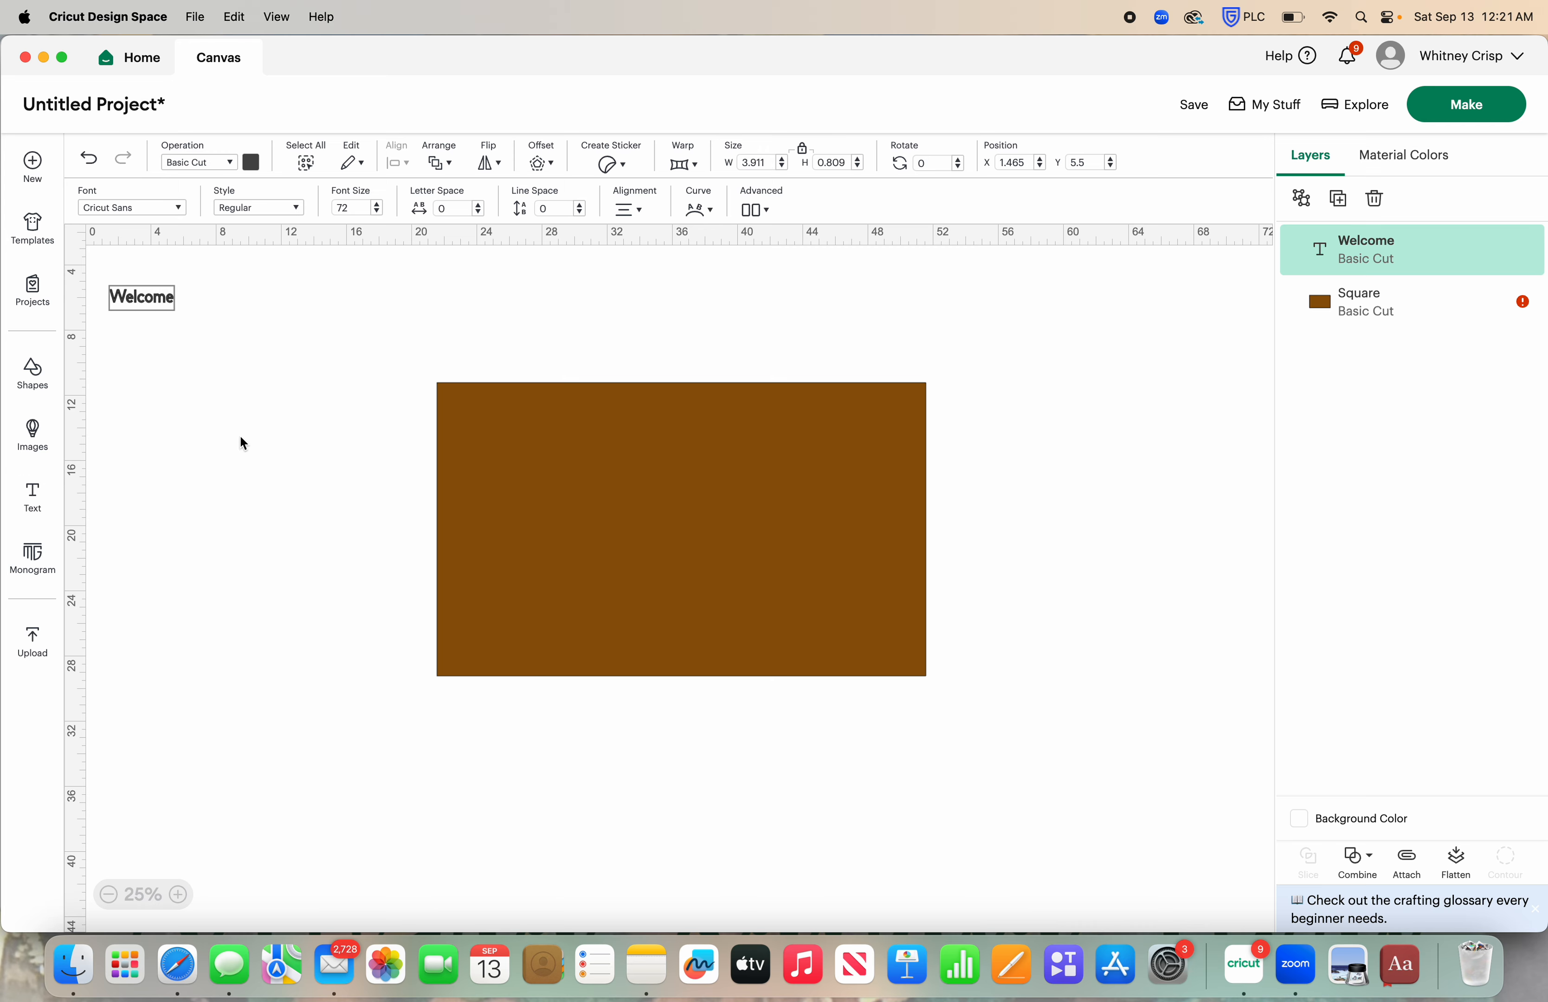
left_click_drag(172, 298, 578, 413)
left_click_drag(669, 418, 678, 419)
left_click(610, 311)
left_click(635, 423)
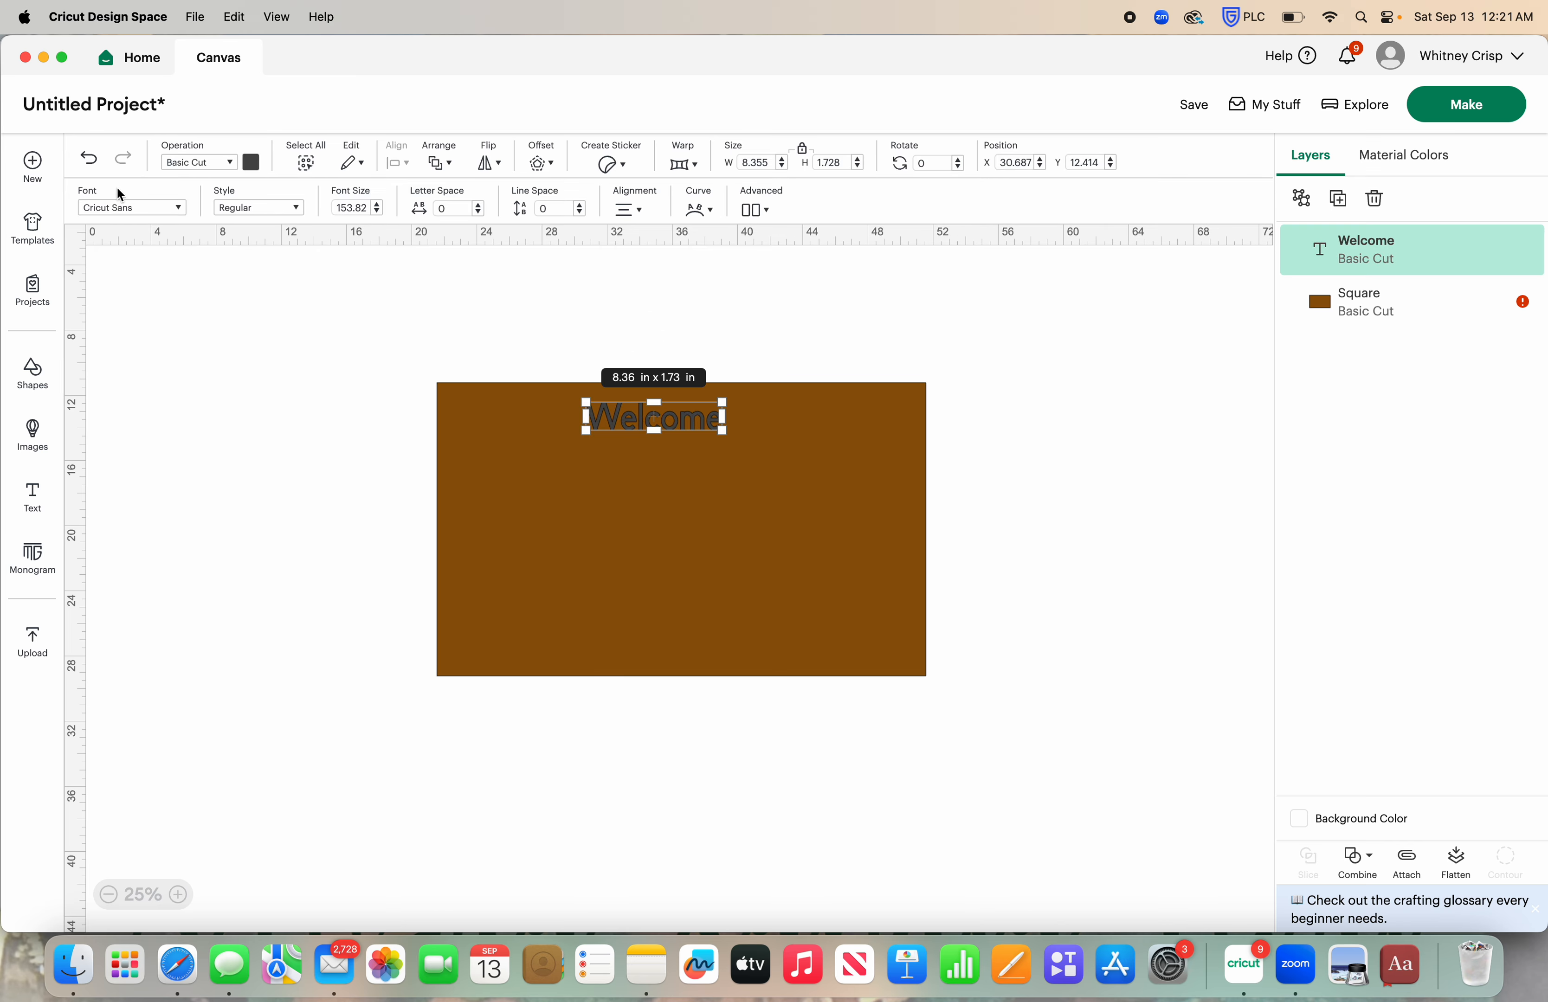
- Set the Welcome text in the Madina Script font and colour it black
left_click(98, 208)
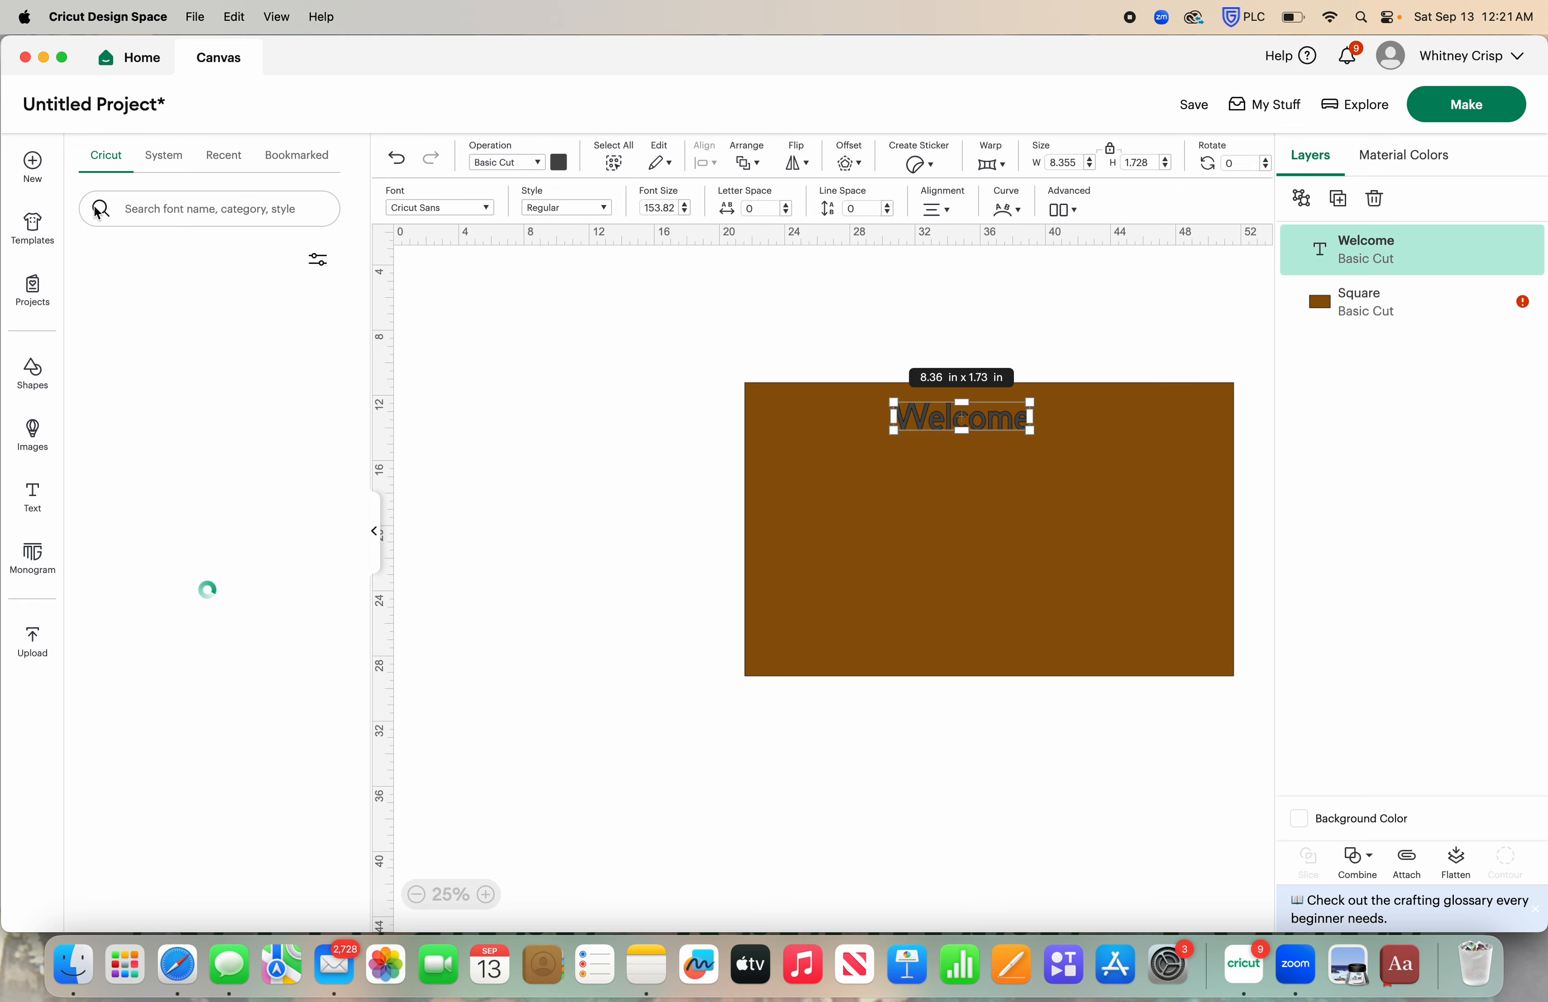
scroll(217, 608, "down", 2)
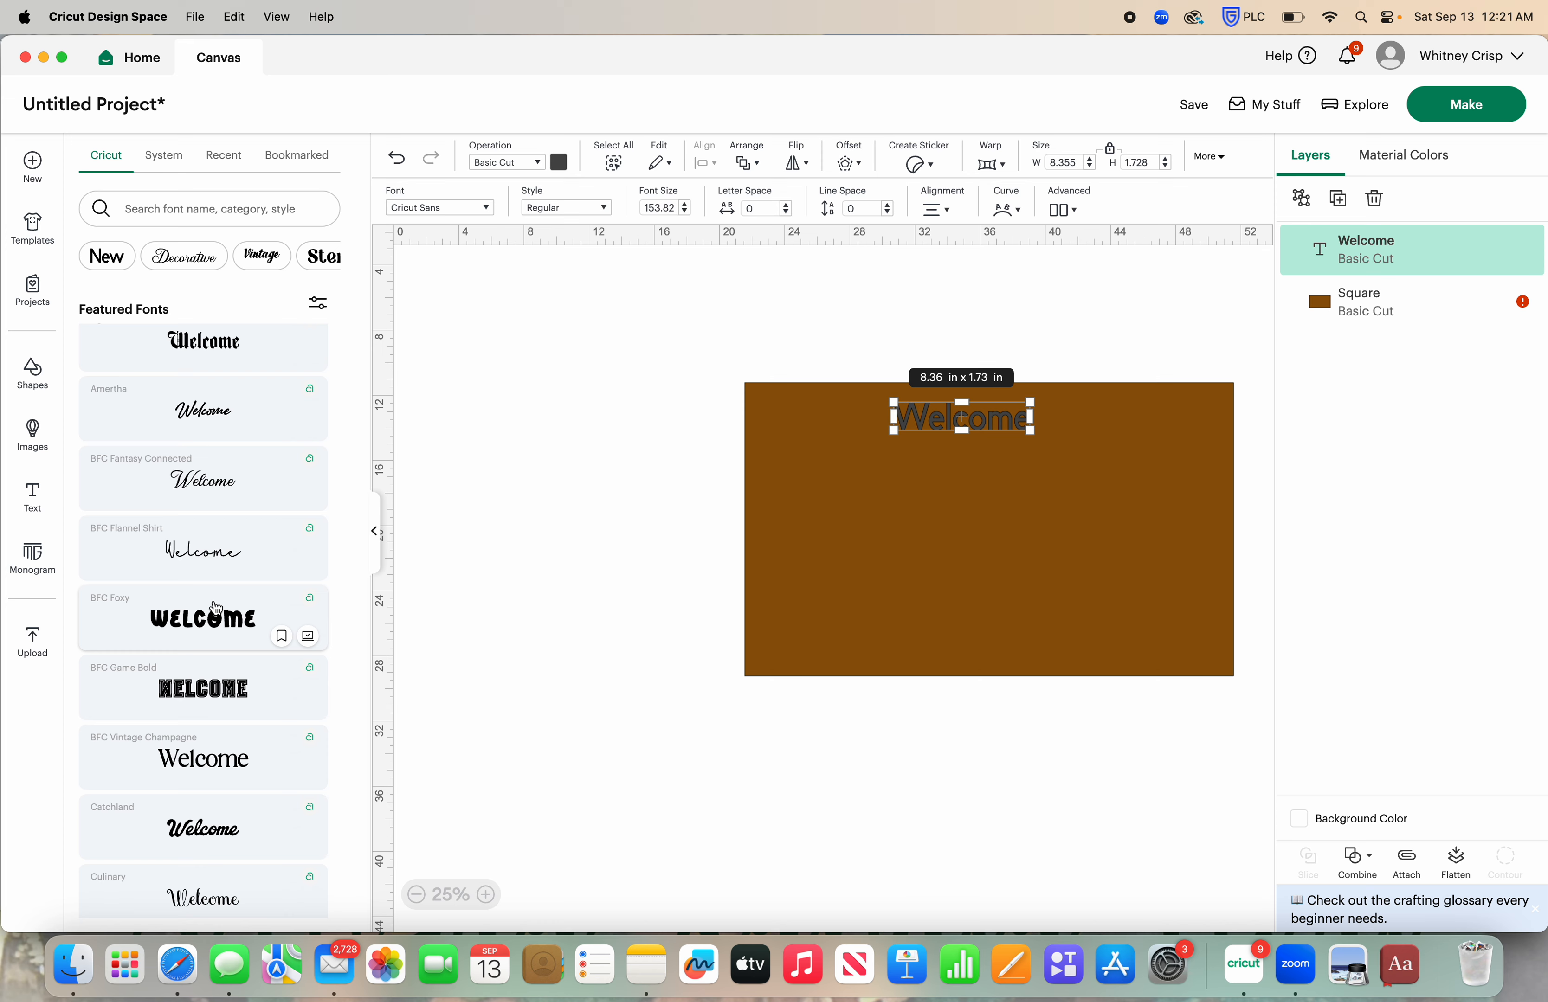
scroll(217, 609, "down", 8)
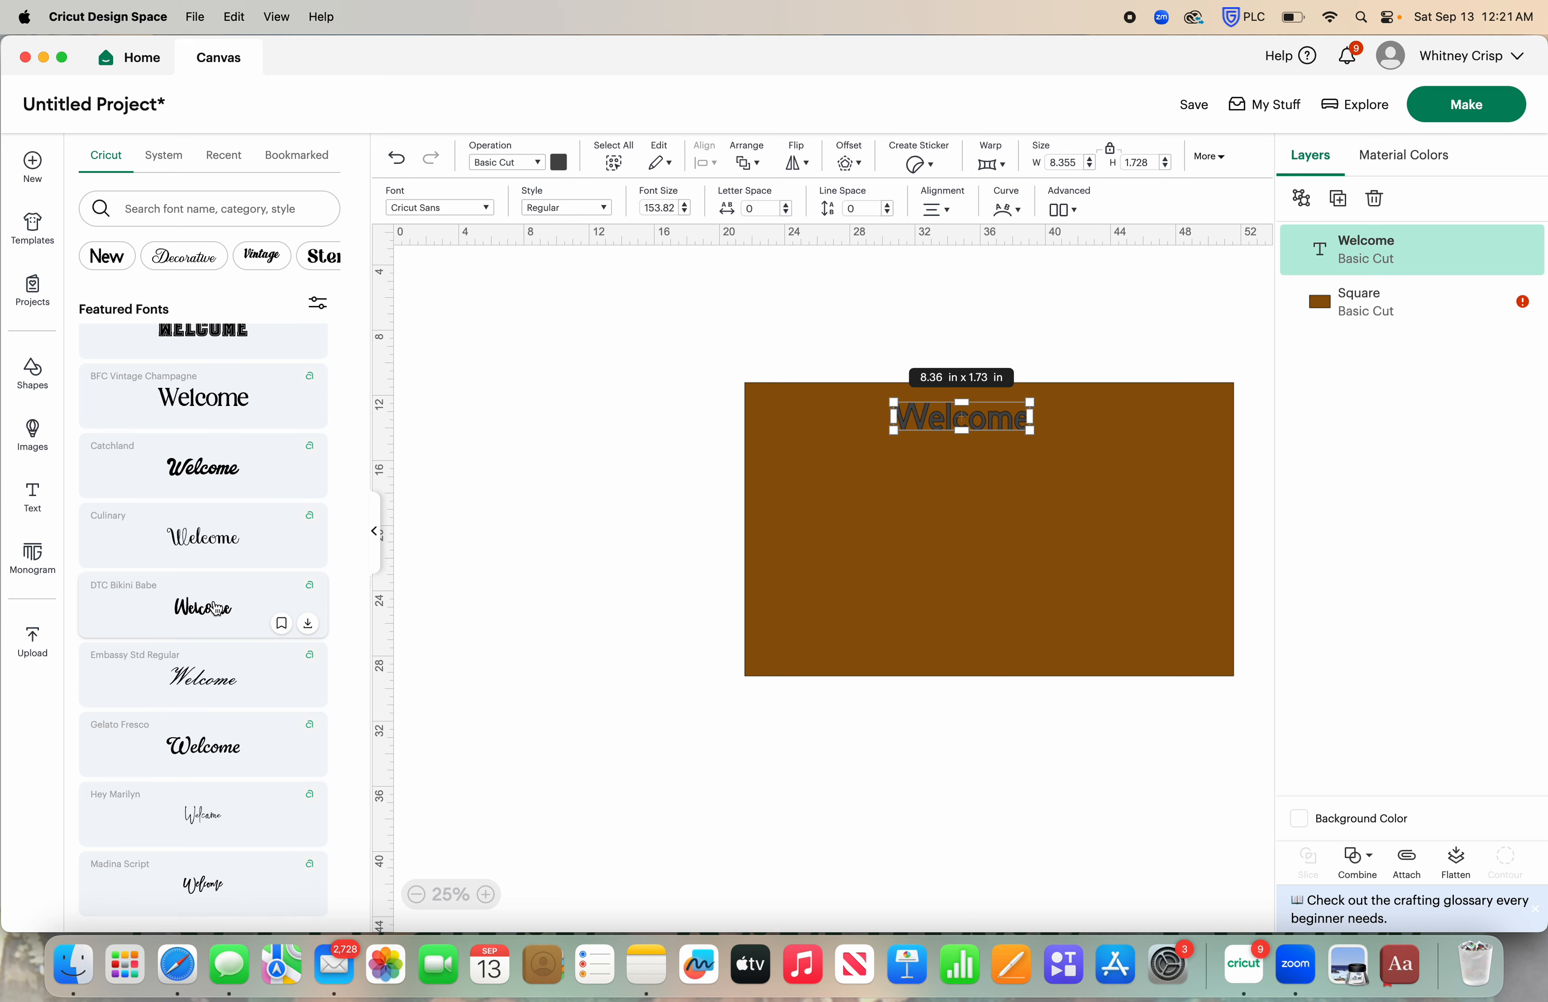
scroll(216, 608, "down", 4)
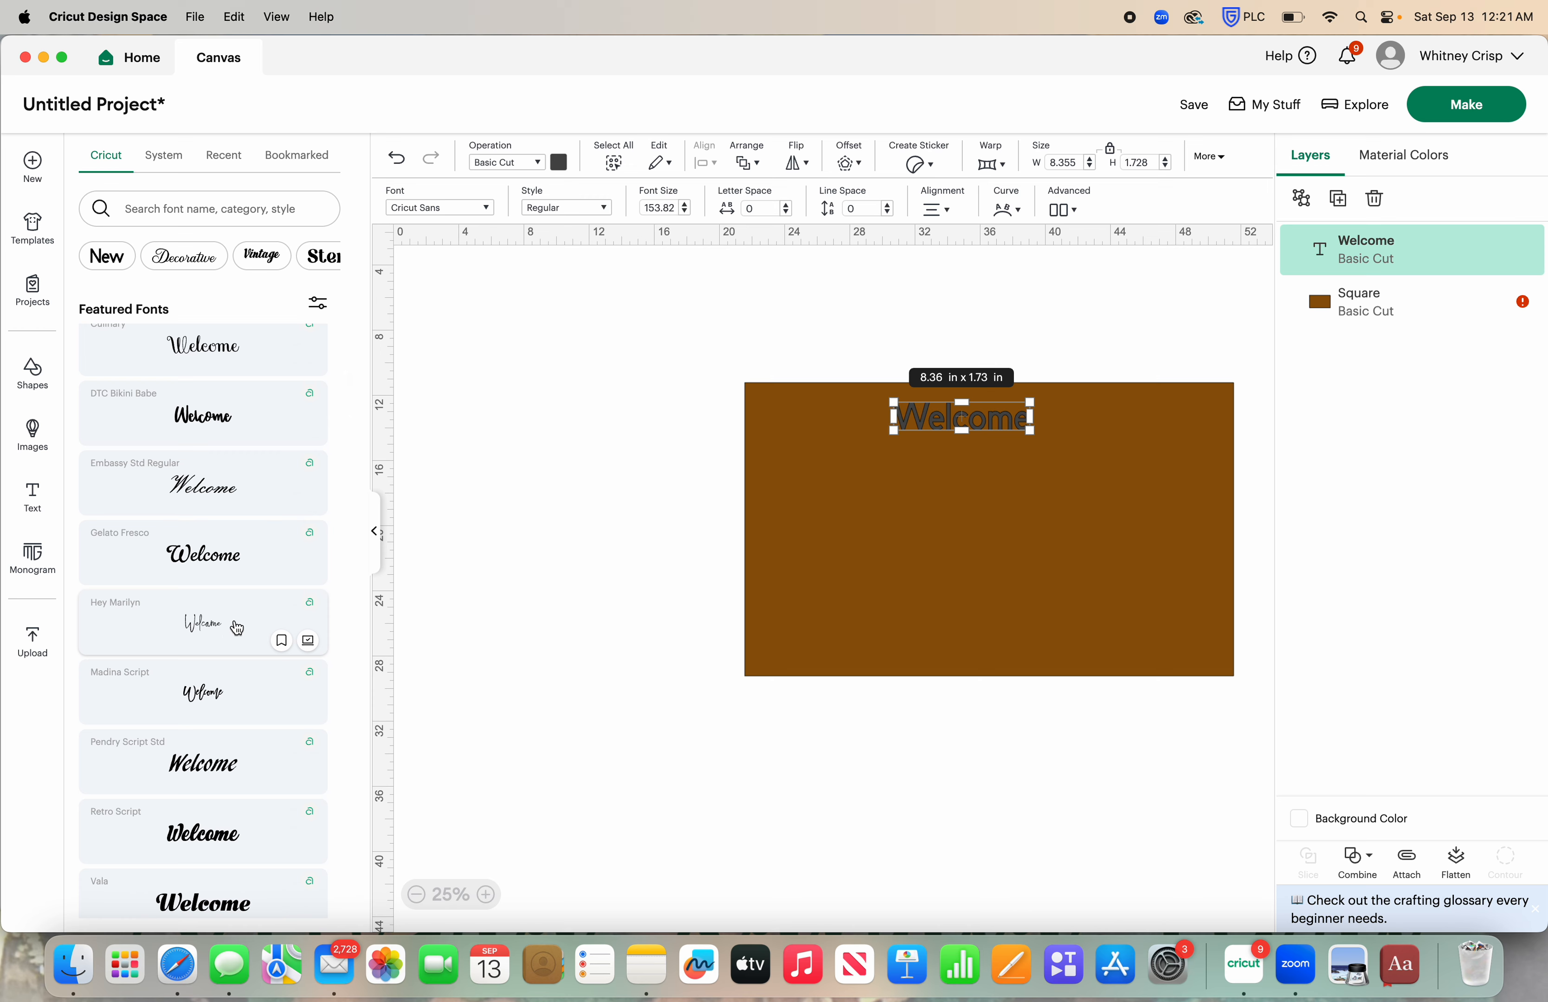
left_click(223, 699)
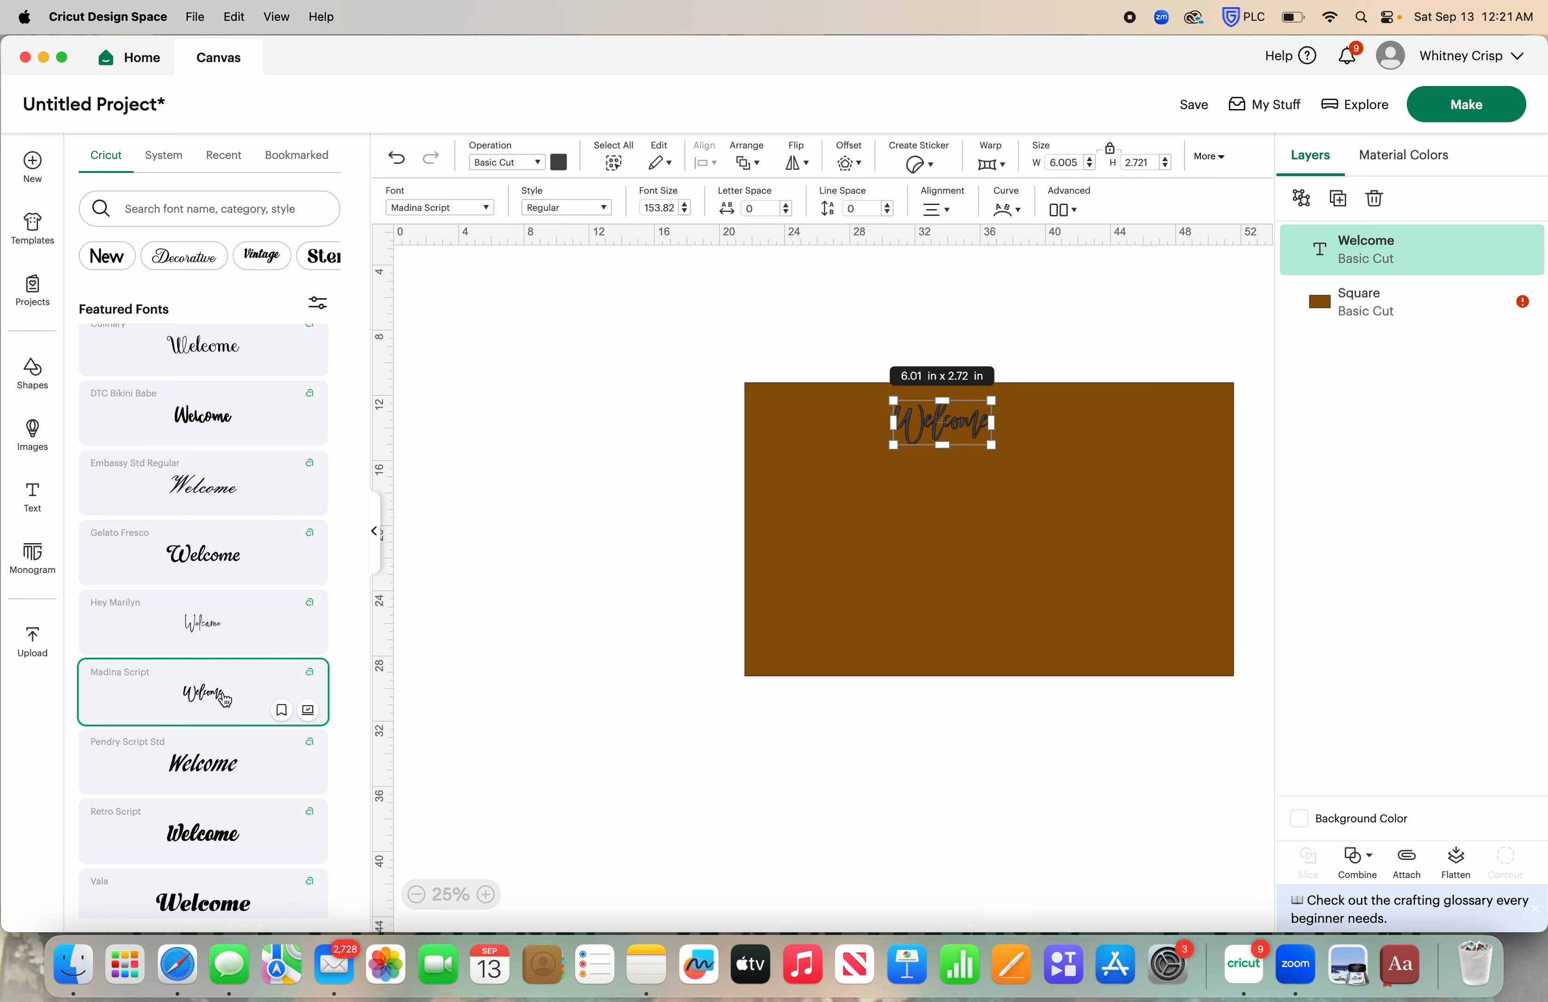
left_click(376, 532)
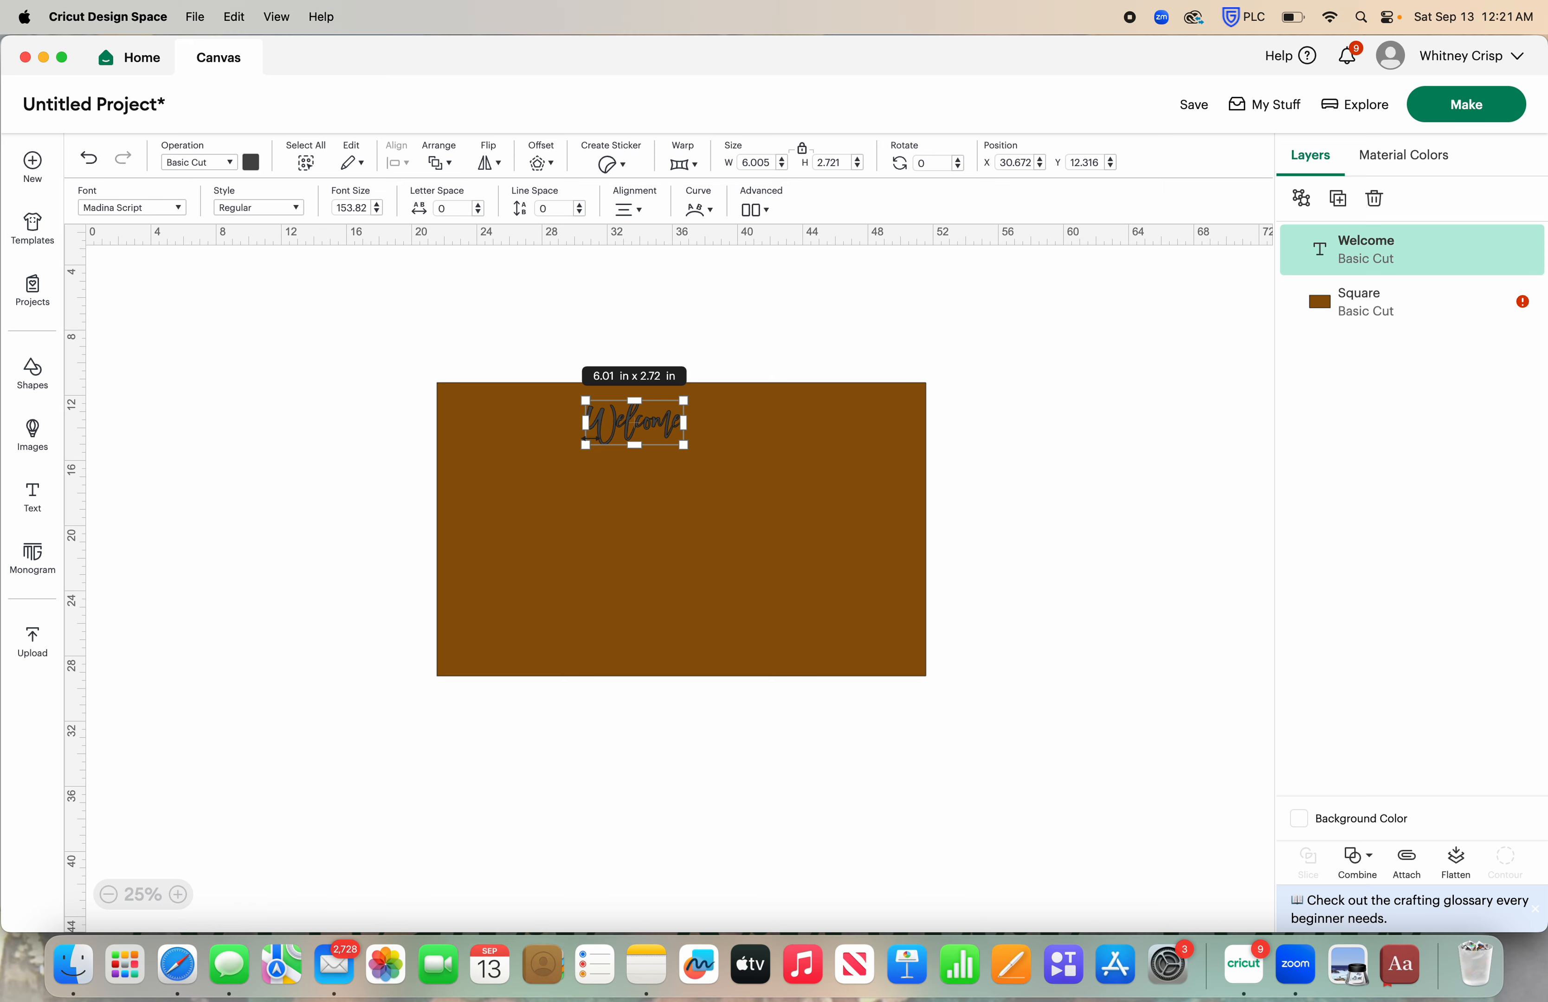
left_click(252, 163)
left_click(384, 341)
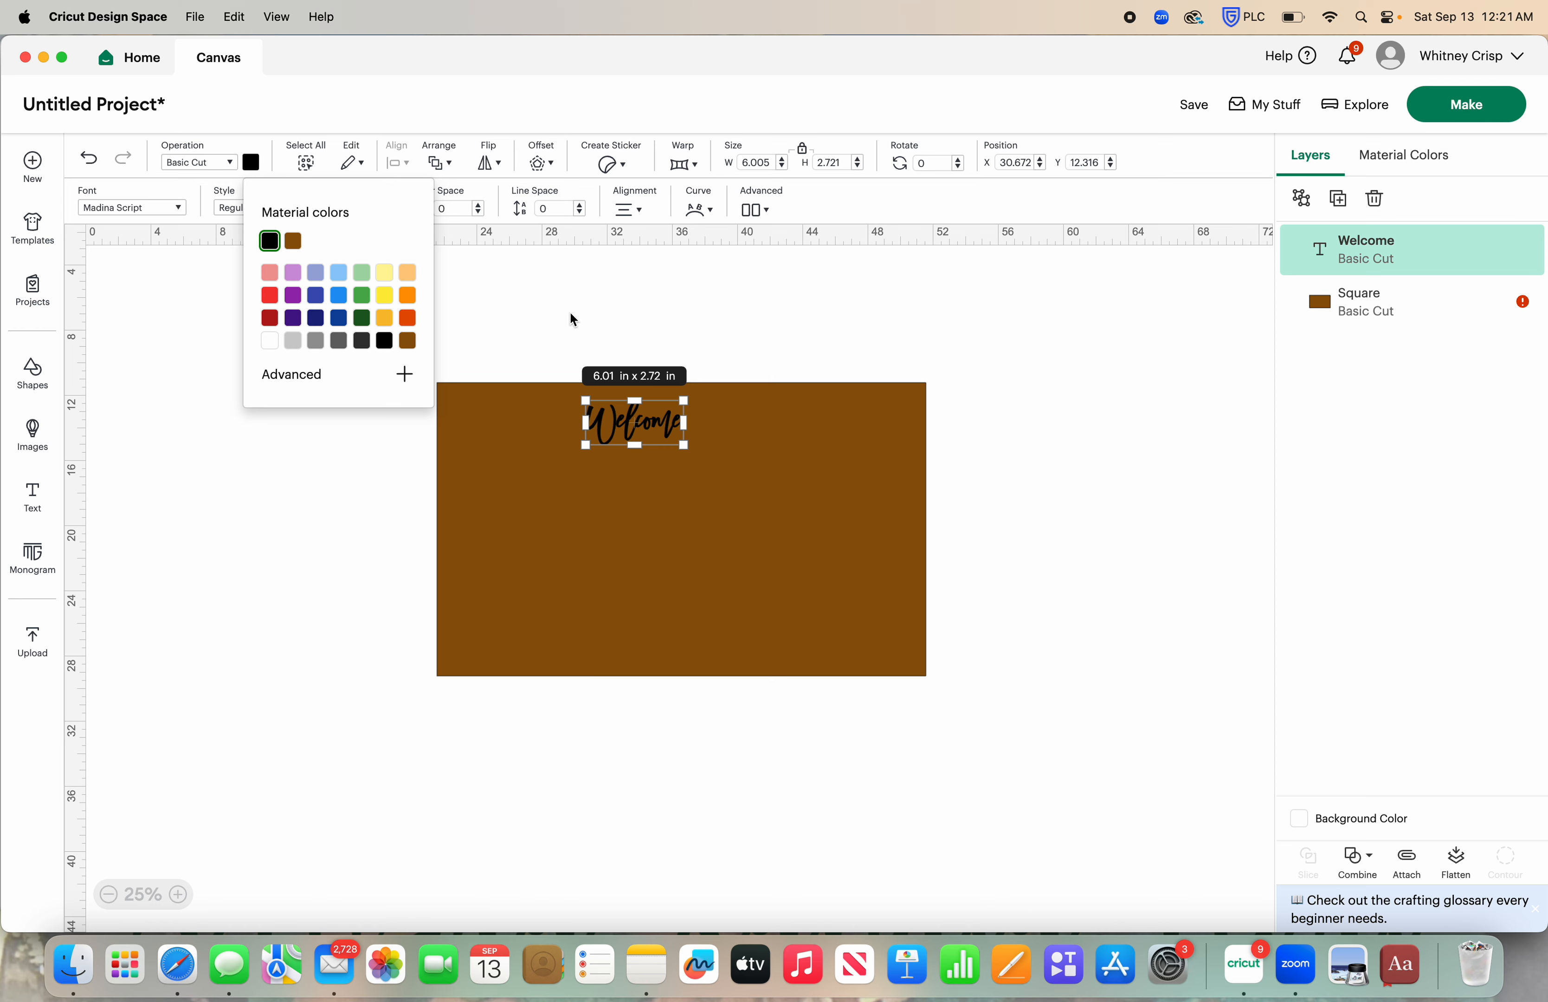
left_click(570, 310)
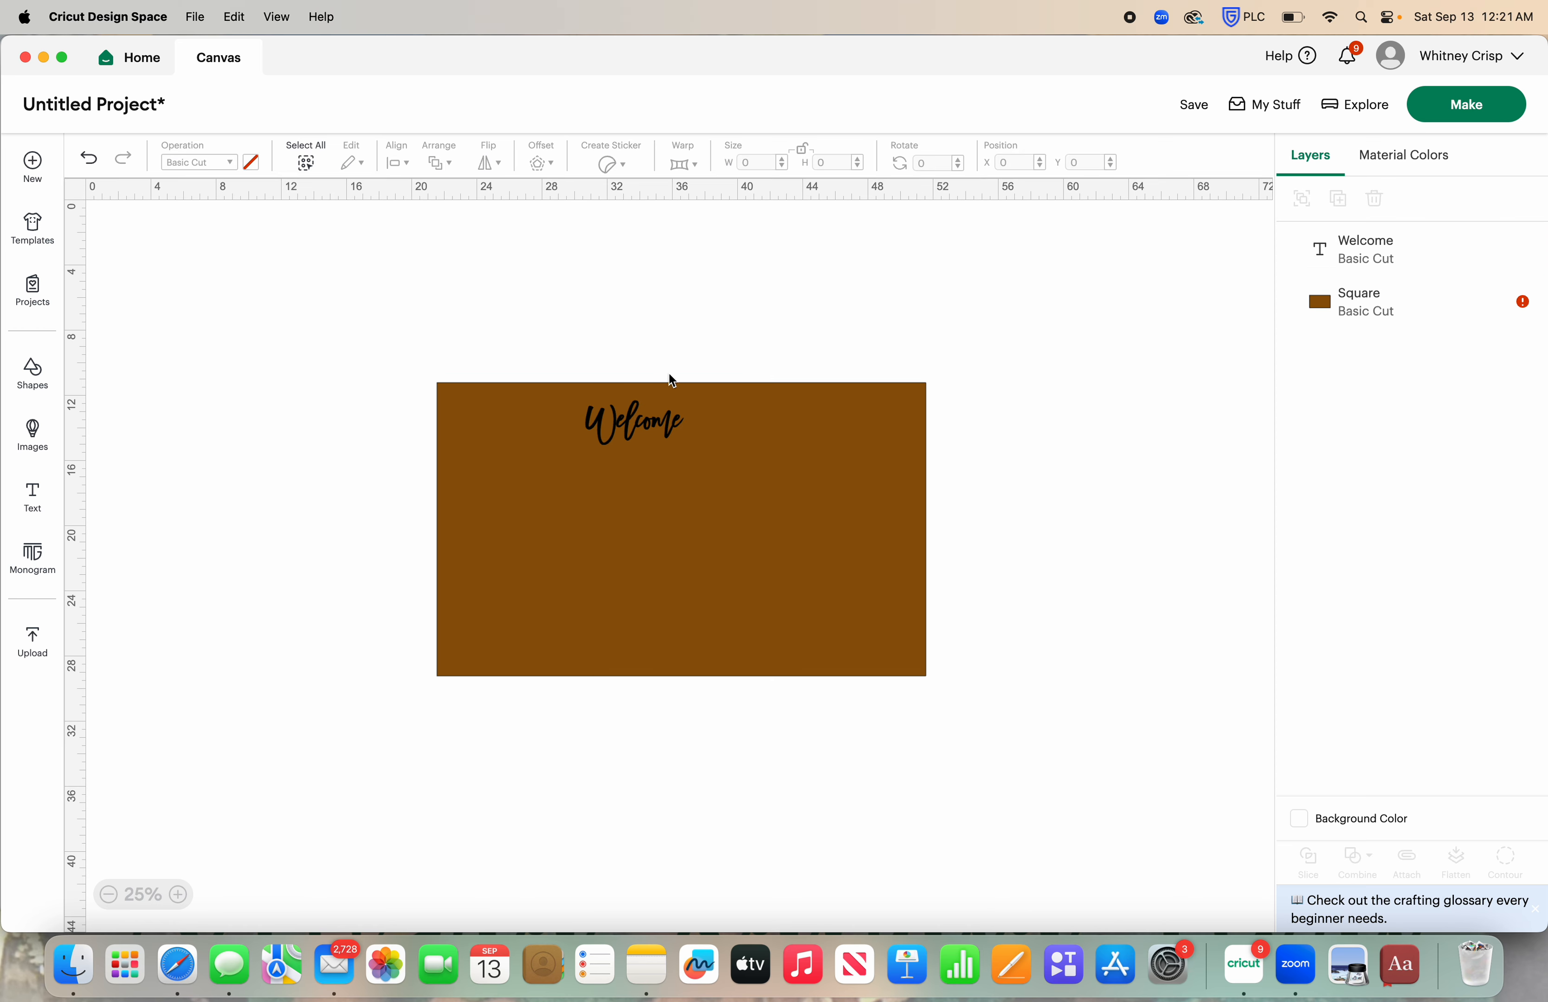
left_click(661, 424)
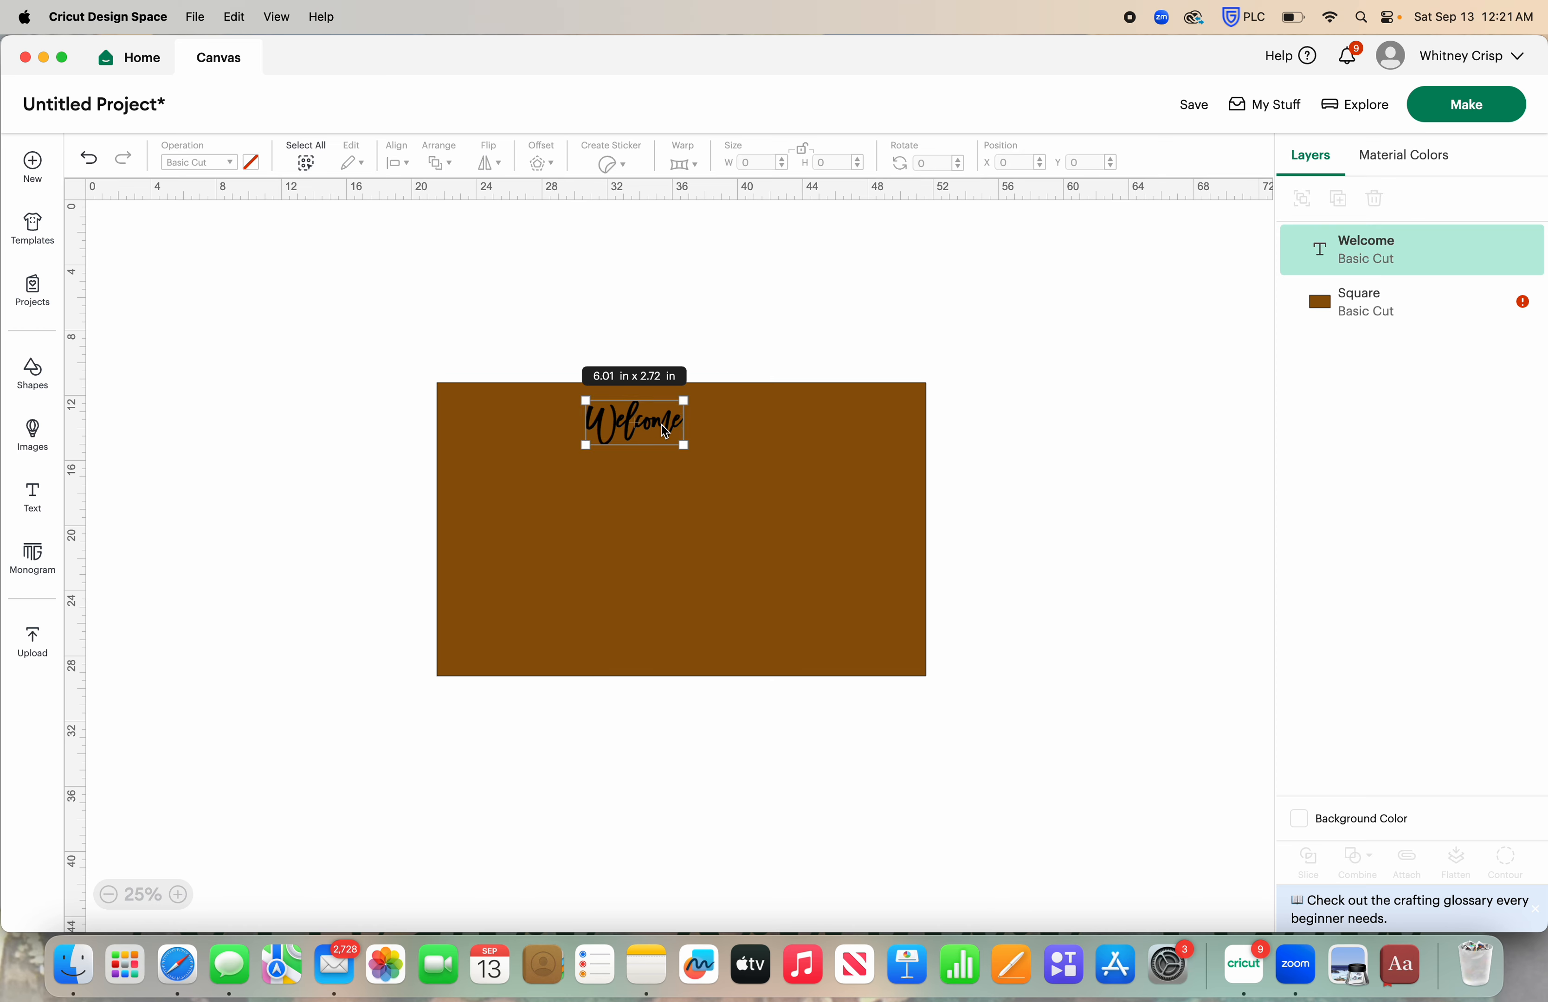
- Unlock Welcome's proportions and enlarge it to 12.45 in × 4.83 in across the rectangle
left_click(804, 152)
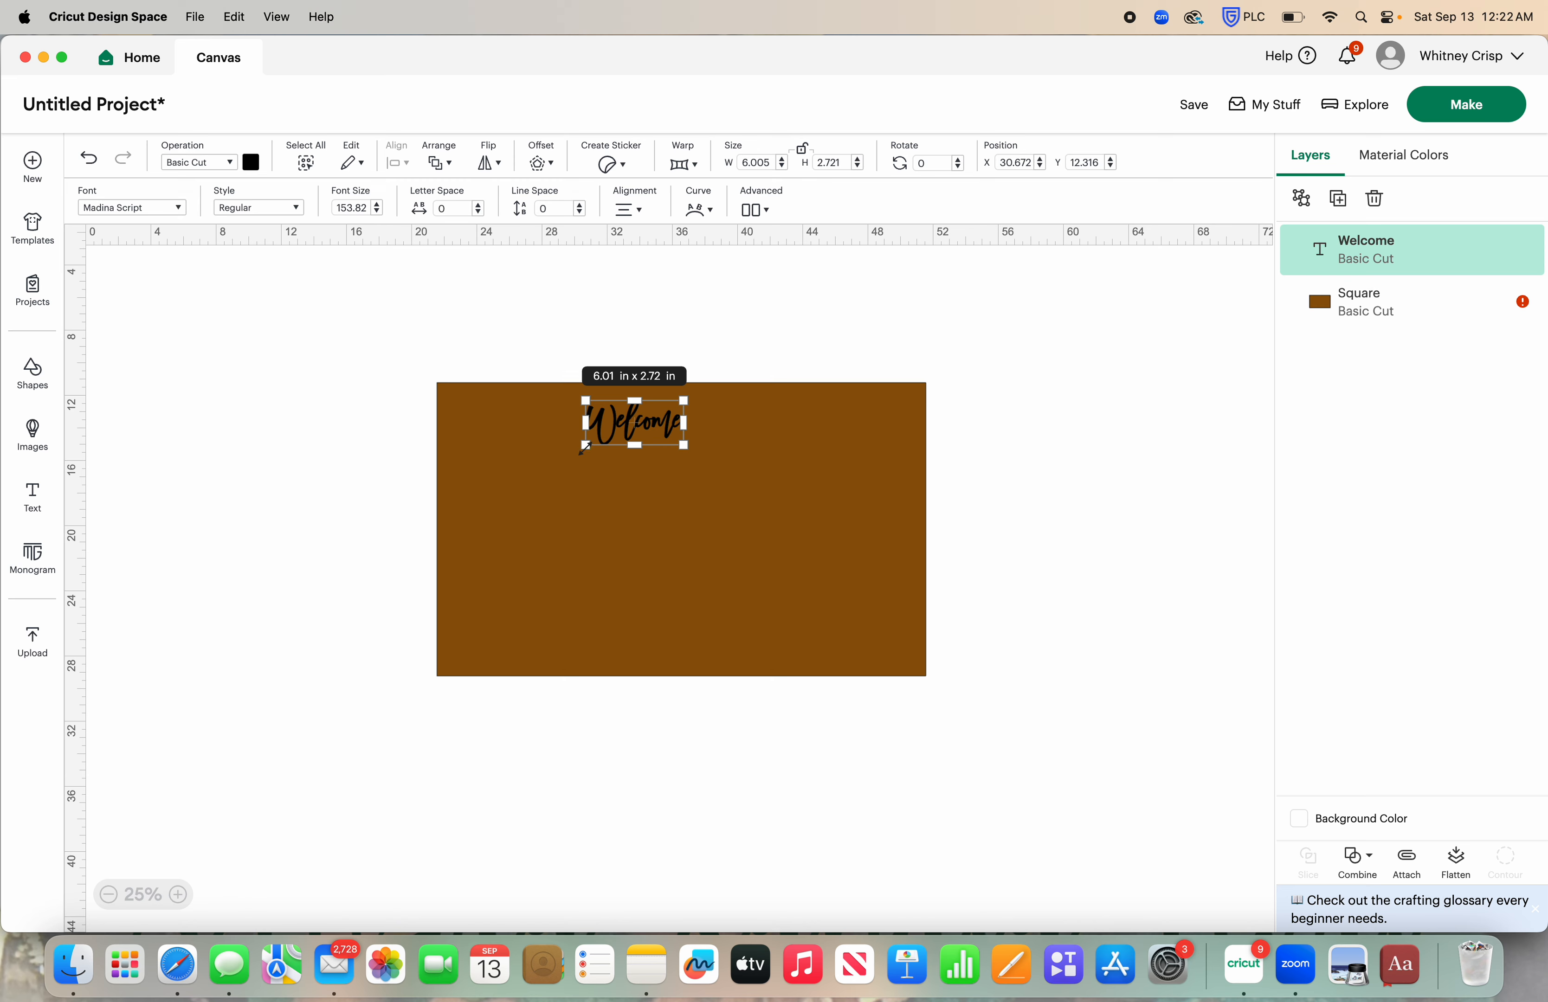
left_click_drag(683, 445, 771, 480)
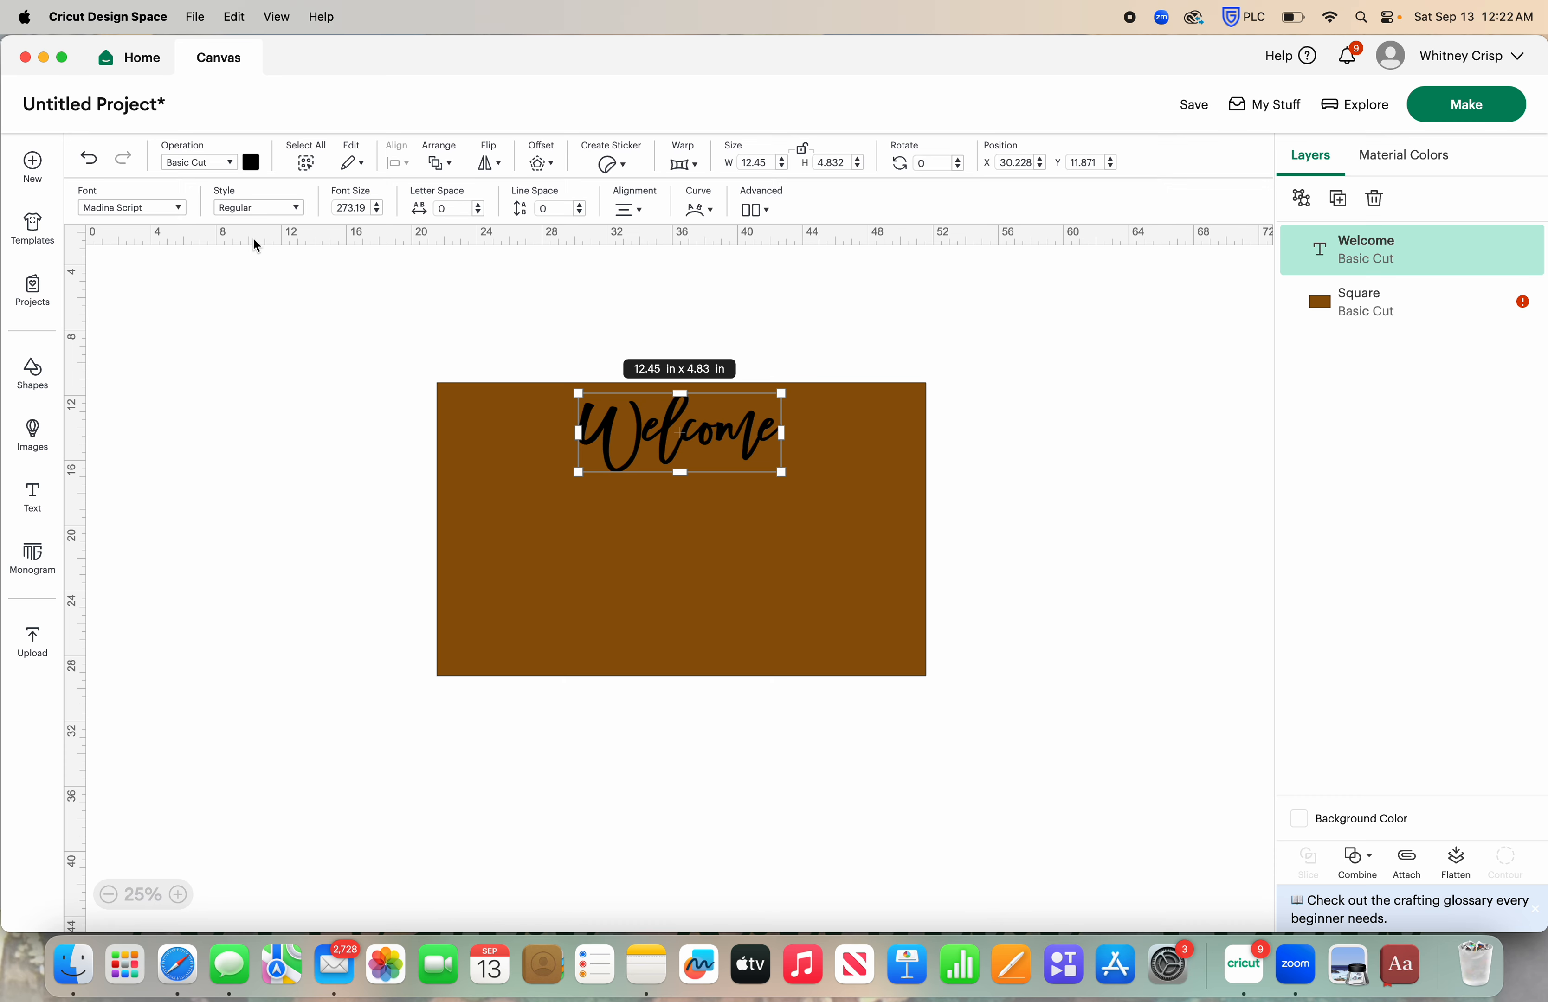
left_click(178, 209)
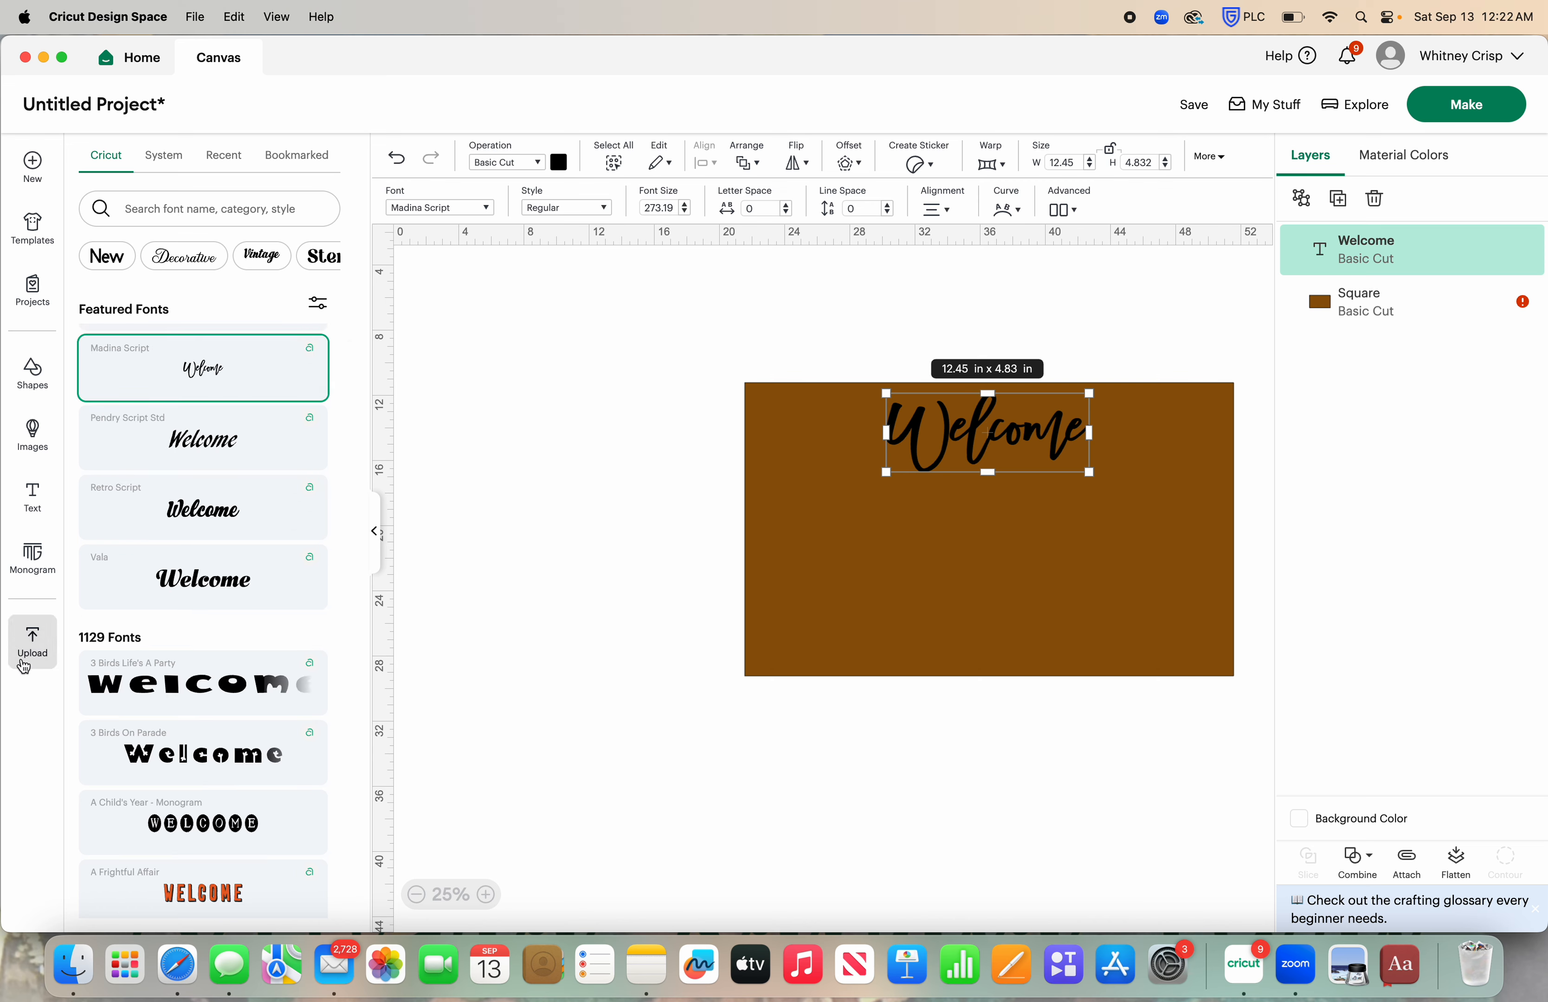
- Switch Welcome to the Annie Leu font, about 15.57 in × 4.96 in, centred atop the rectangle
scroll(191, 630, "down", 3)
scroll(191, 630, "down", 2)
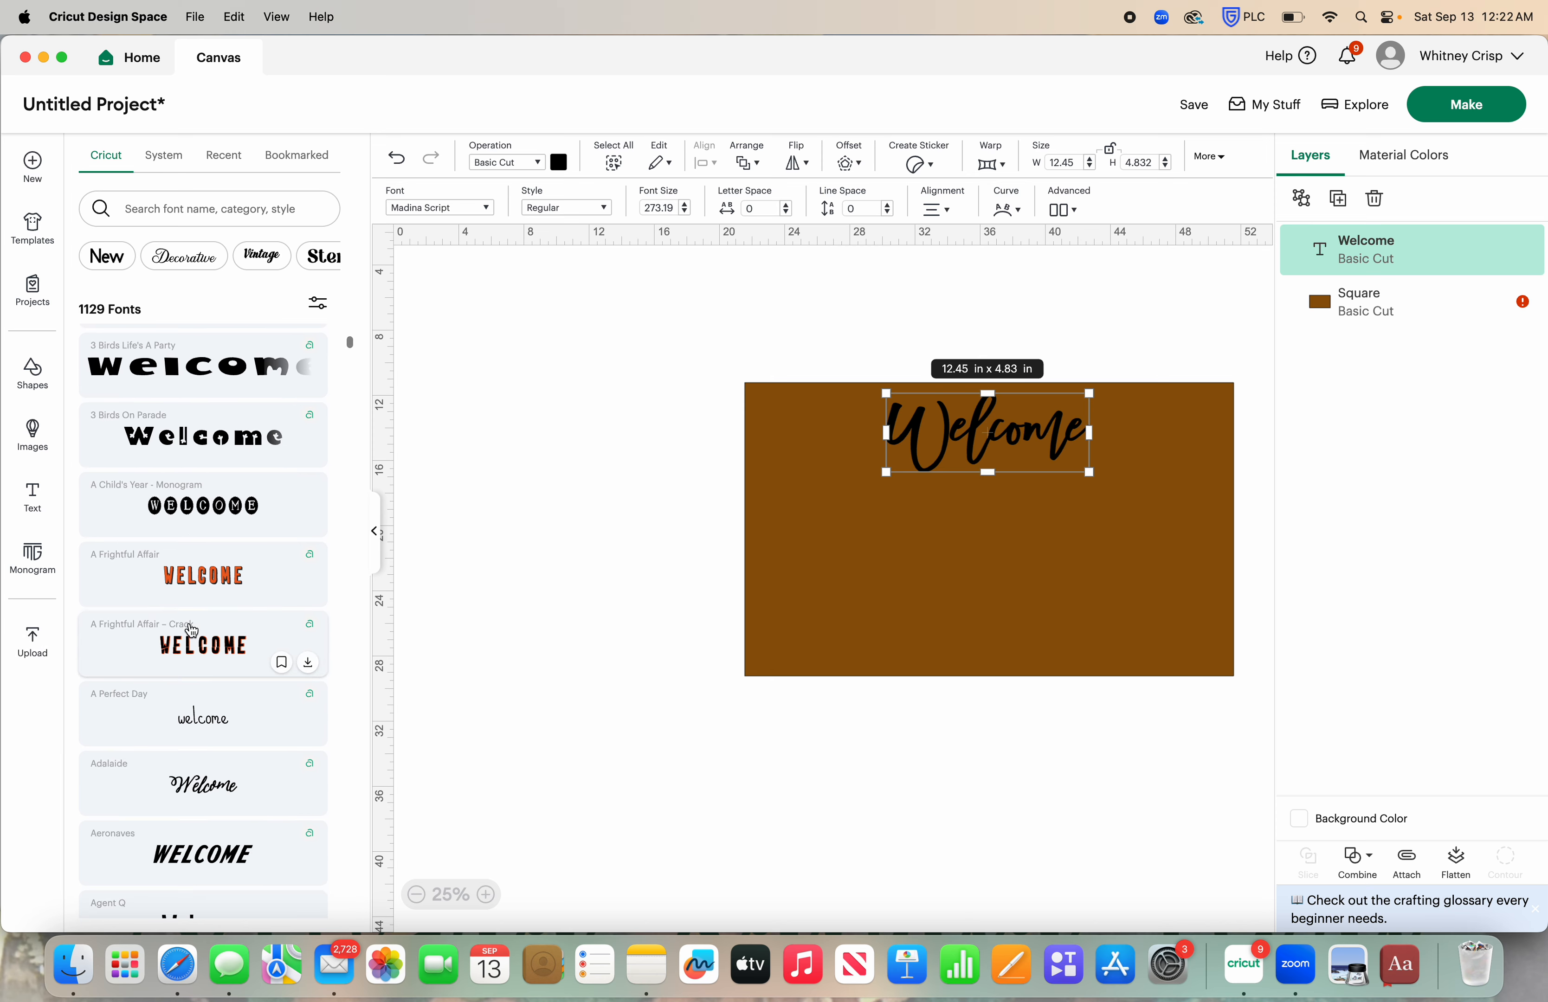
scroll(191, 630, "down", 10)
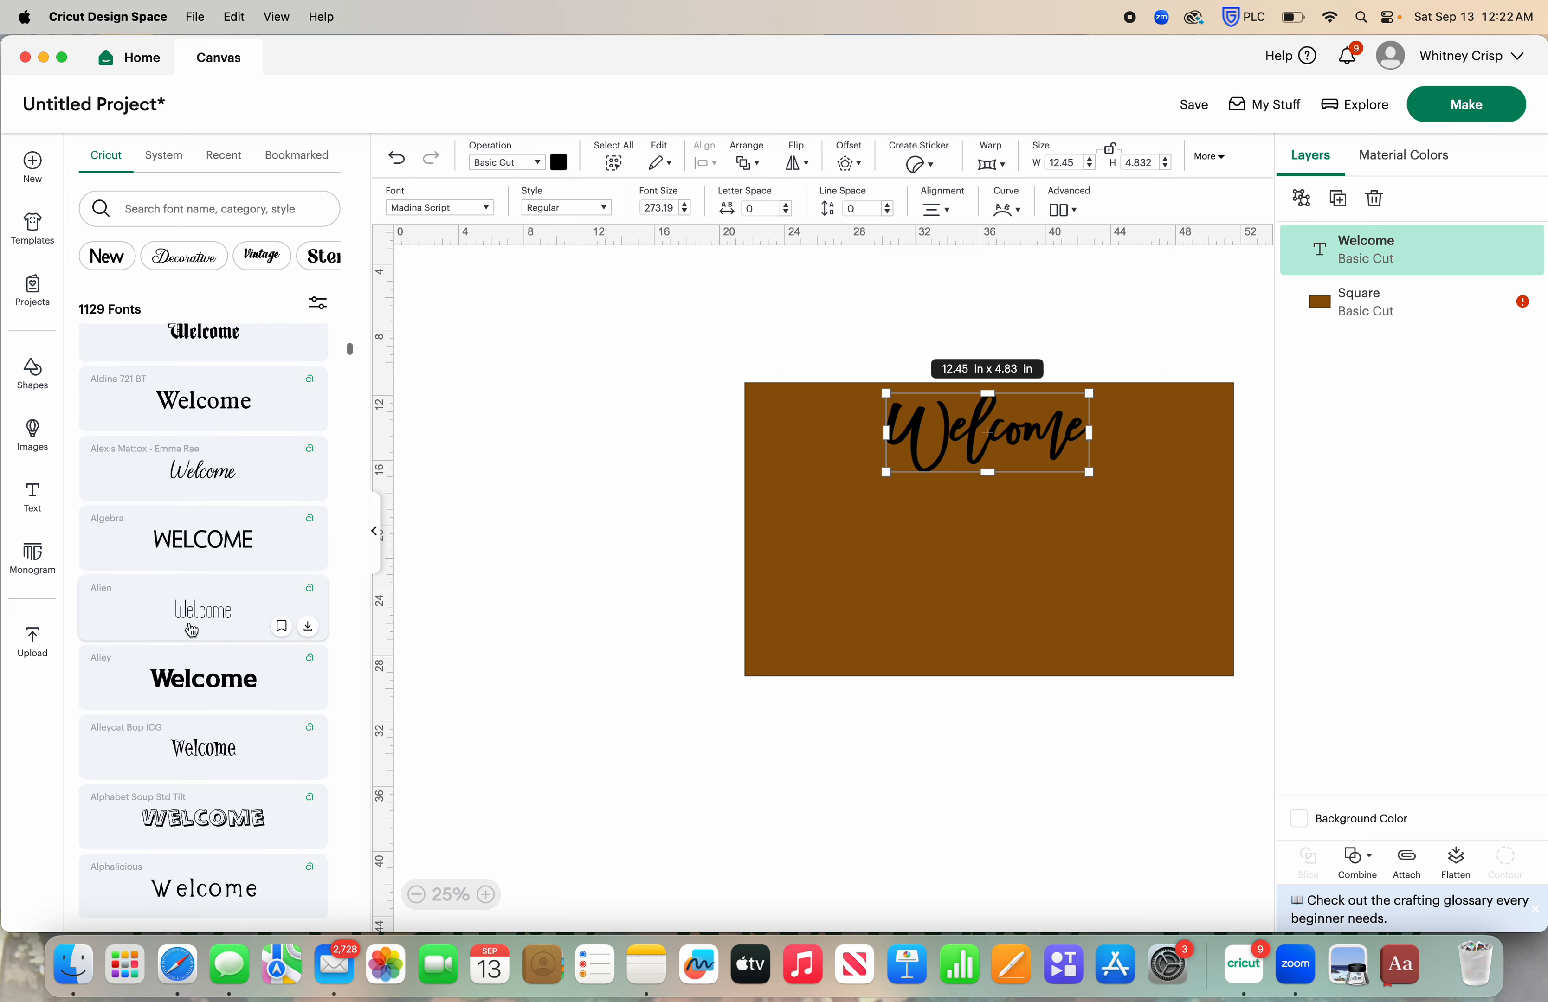
scroll(191, 630, "down", 9)
scroll(191, 630, "down", 8)
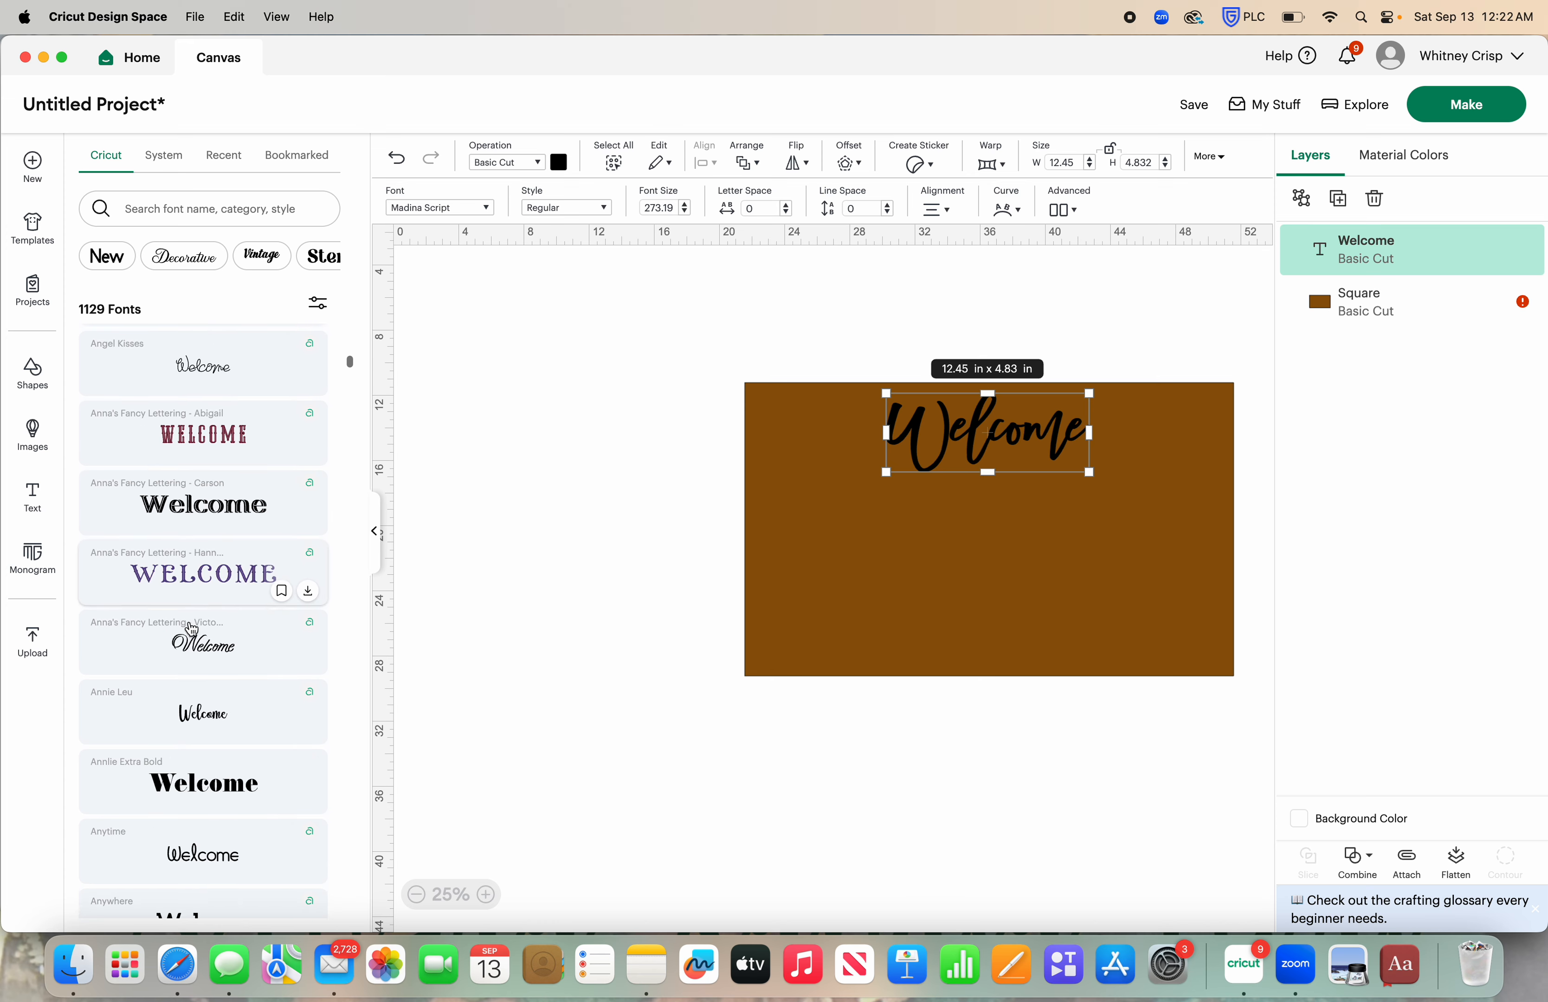
scroll(191, 630, "down", 2)
left_click(202, 664)
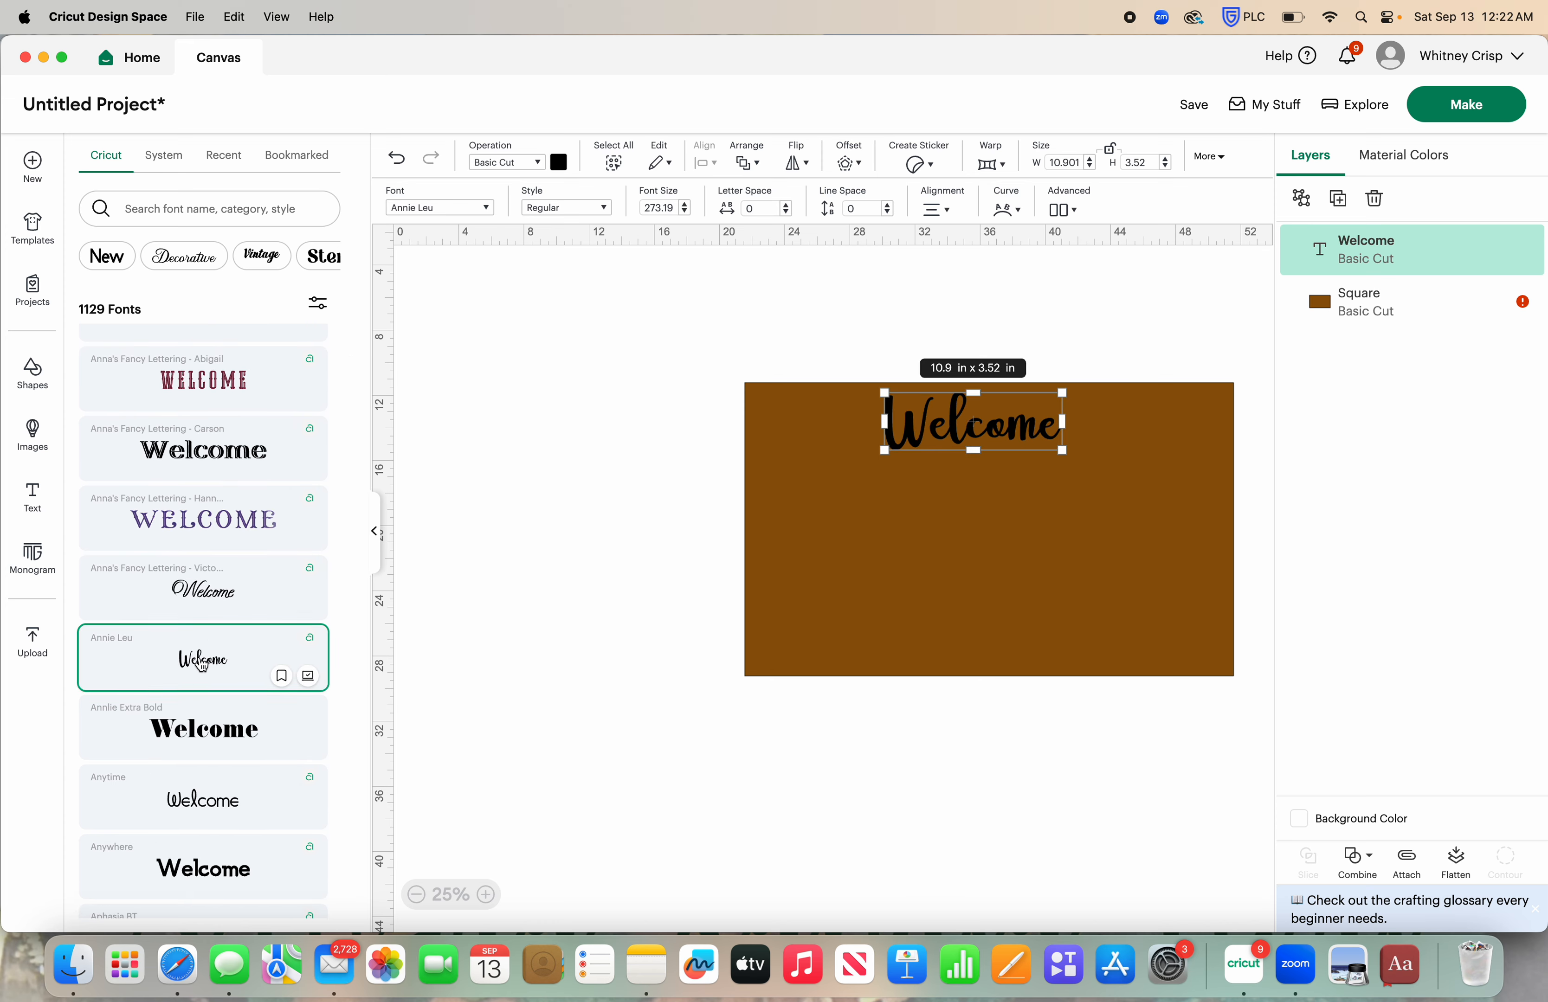
left_click(375, 528)
mouse_move(755, 450)
left_mouse_down()
mouse_move(834, 475)
mouse_move(749, 447)
left_mouse_up()
left_click(783, 300)
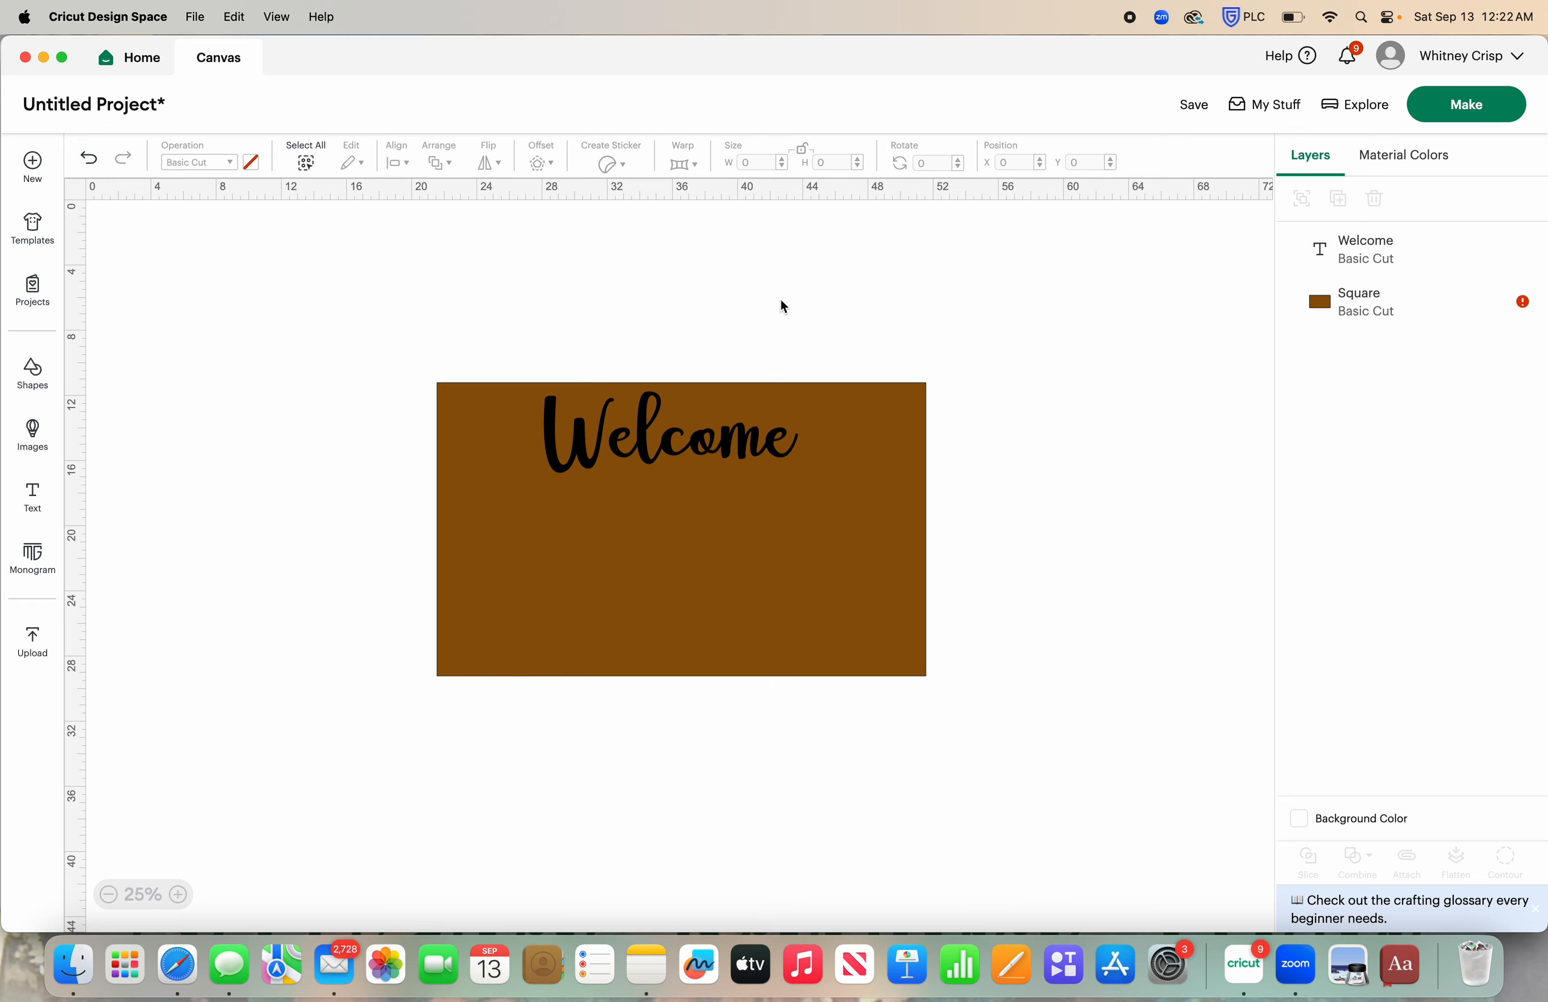
left_click(643, 422)
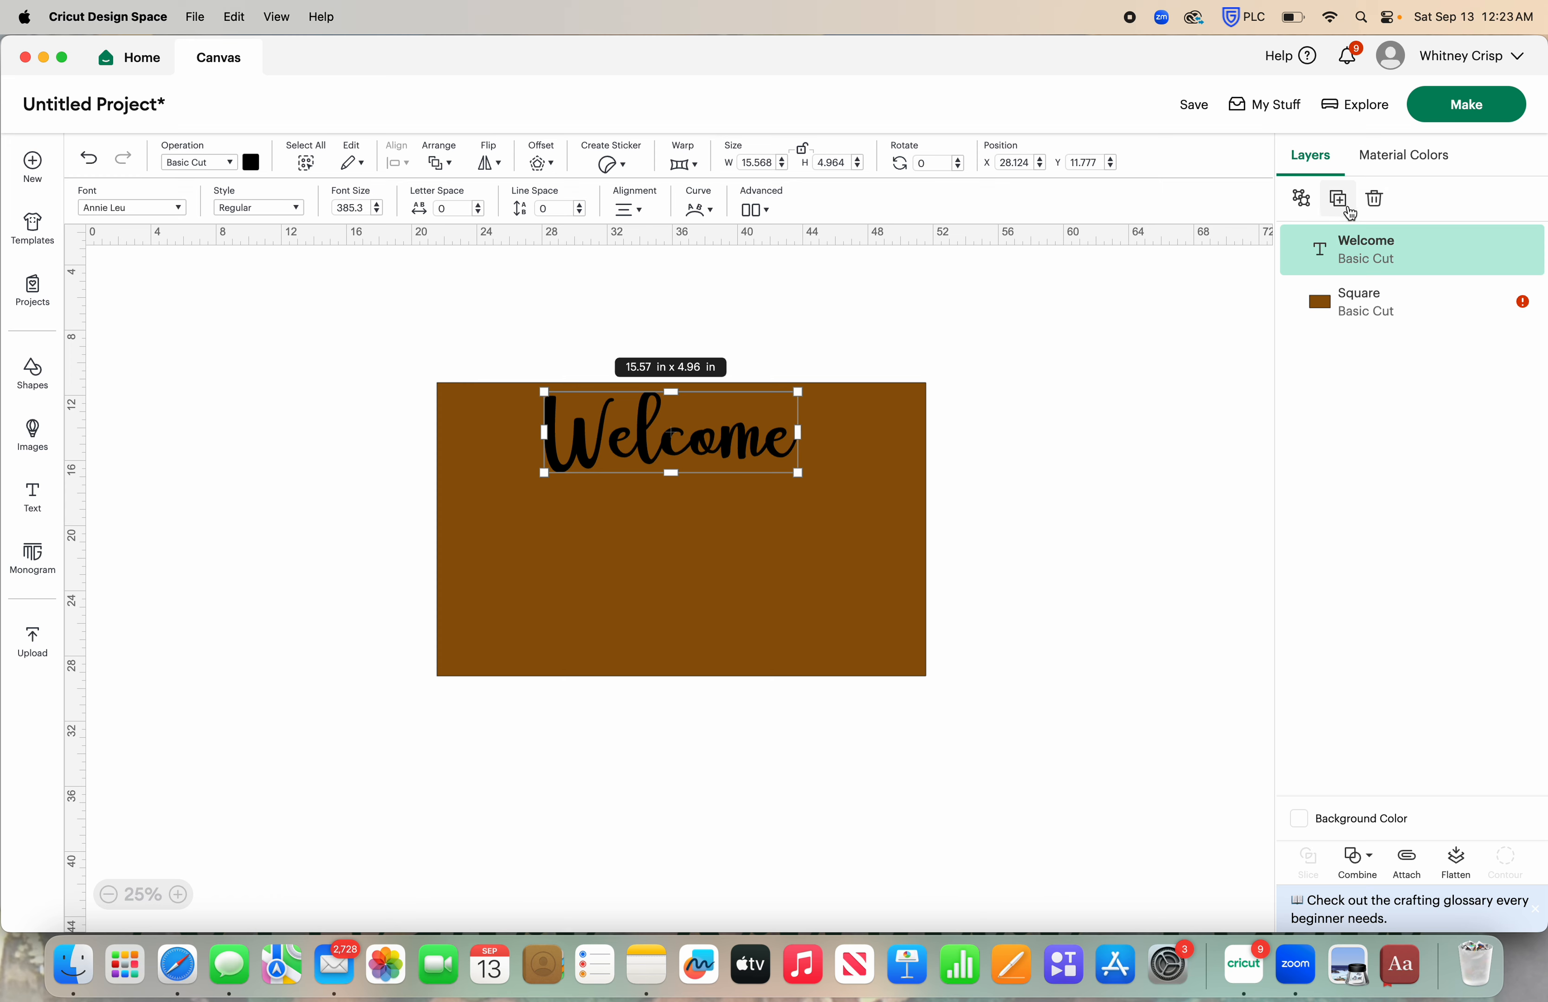
- Duplicate Welcome, reword the copy to 'TO YOUR FUTURE HOME', and move it below Welcome
left_click(1339, 201)
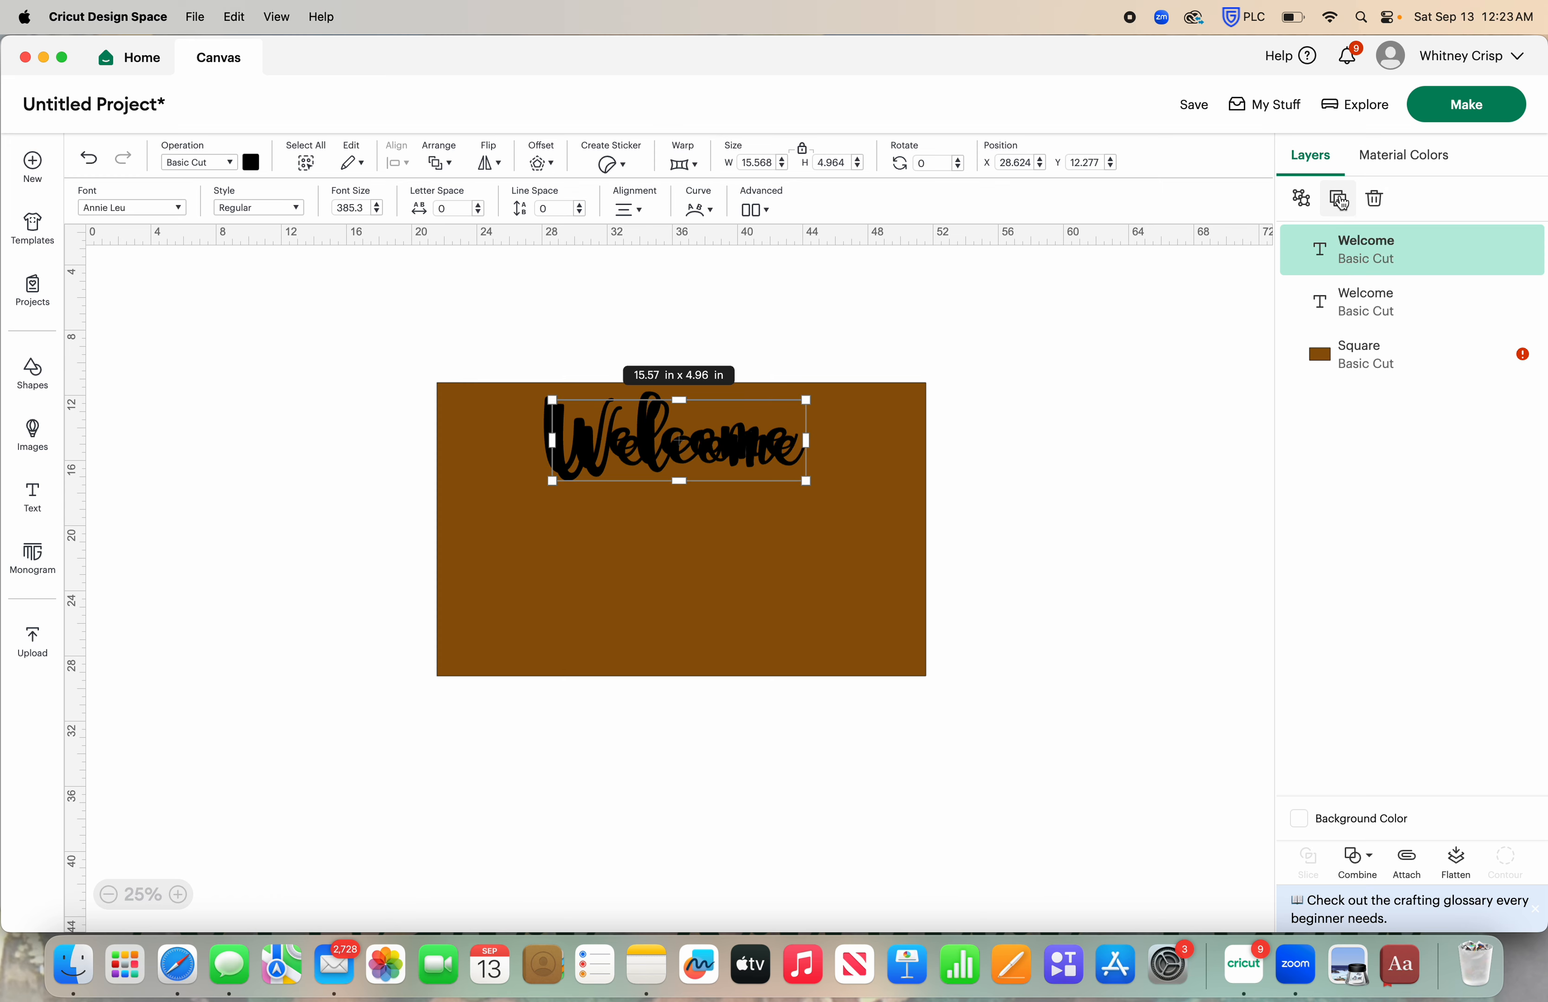
left_click_drag(715, 428, 714, 473)
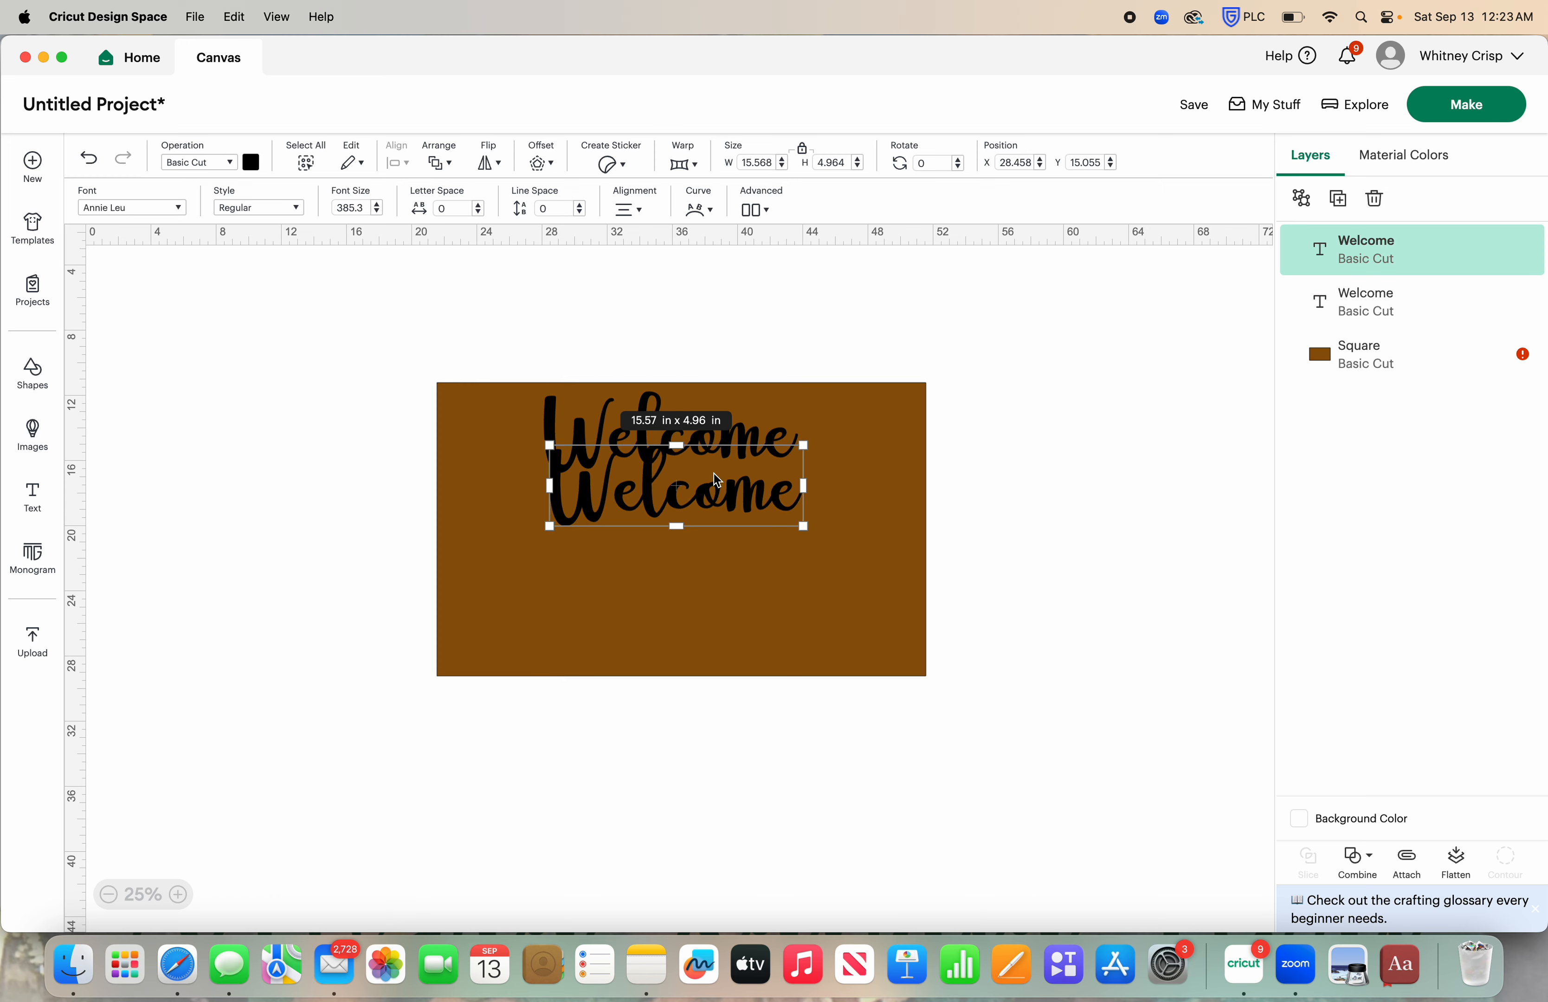
double_click(714, 474)
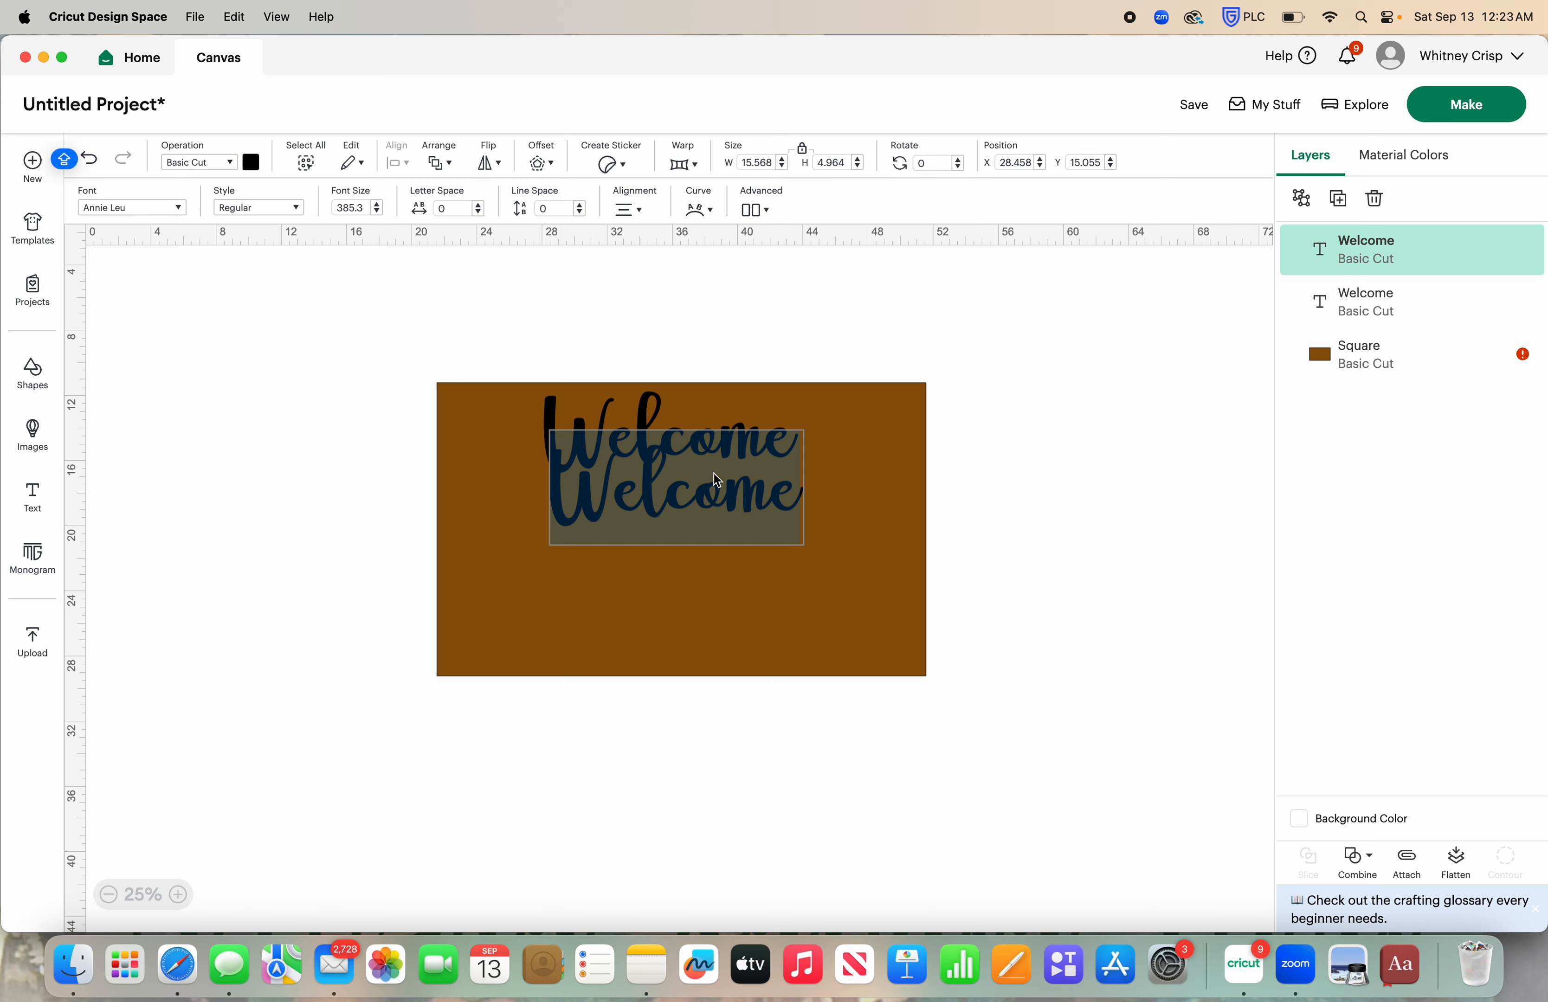
type("TO YOU")
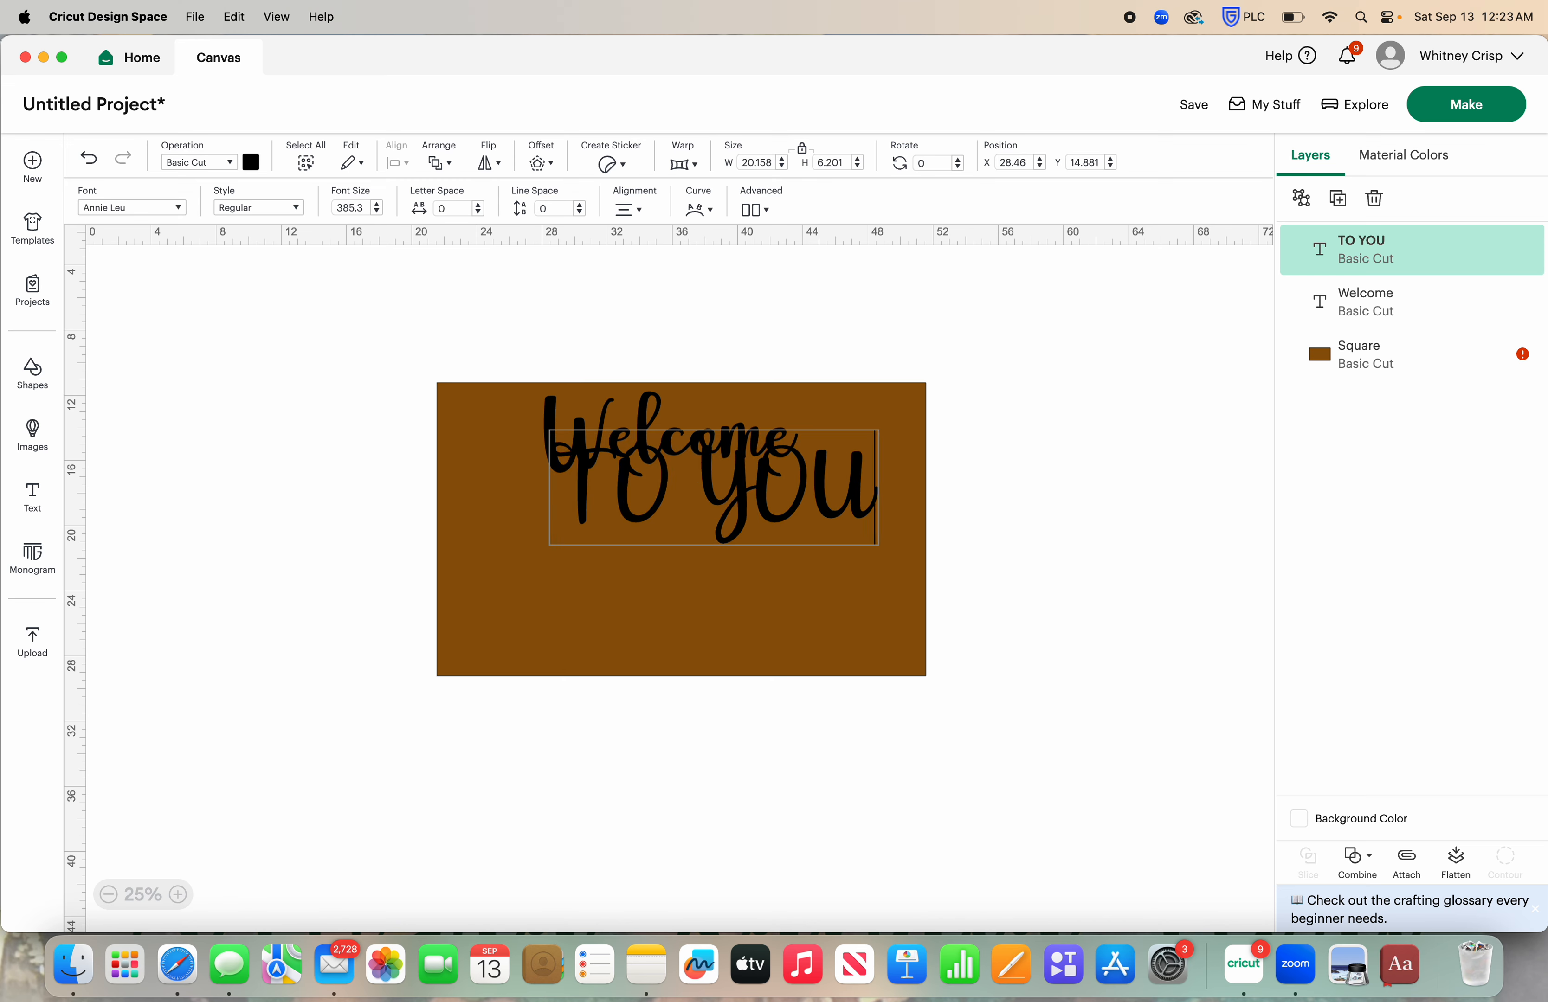
type("R FUTURE HOME")
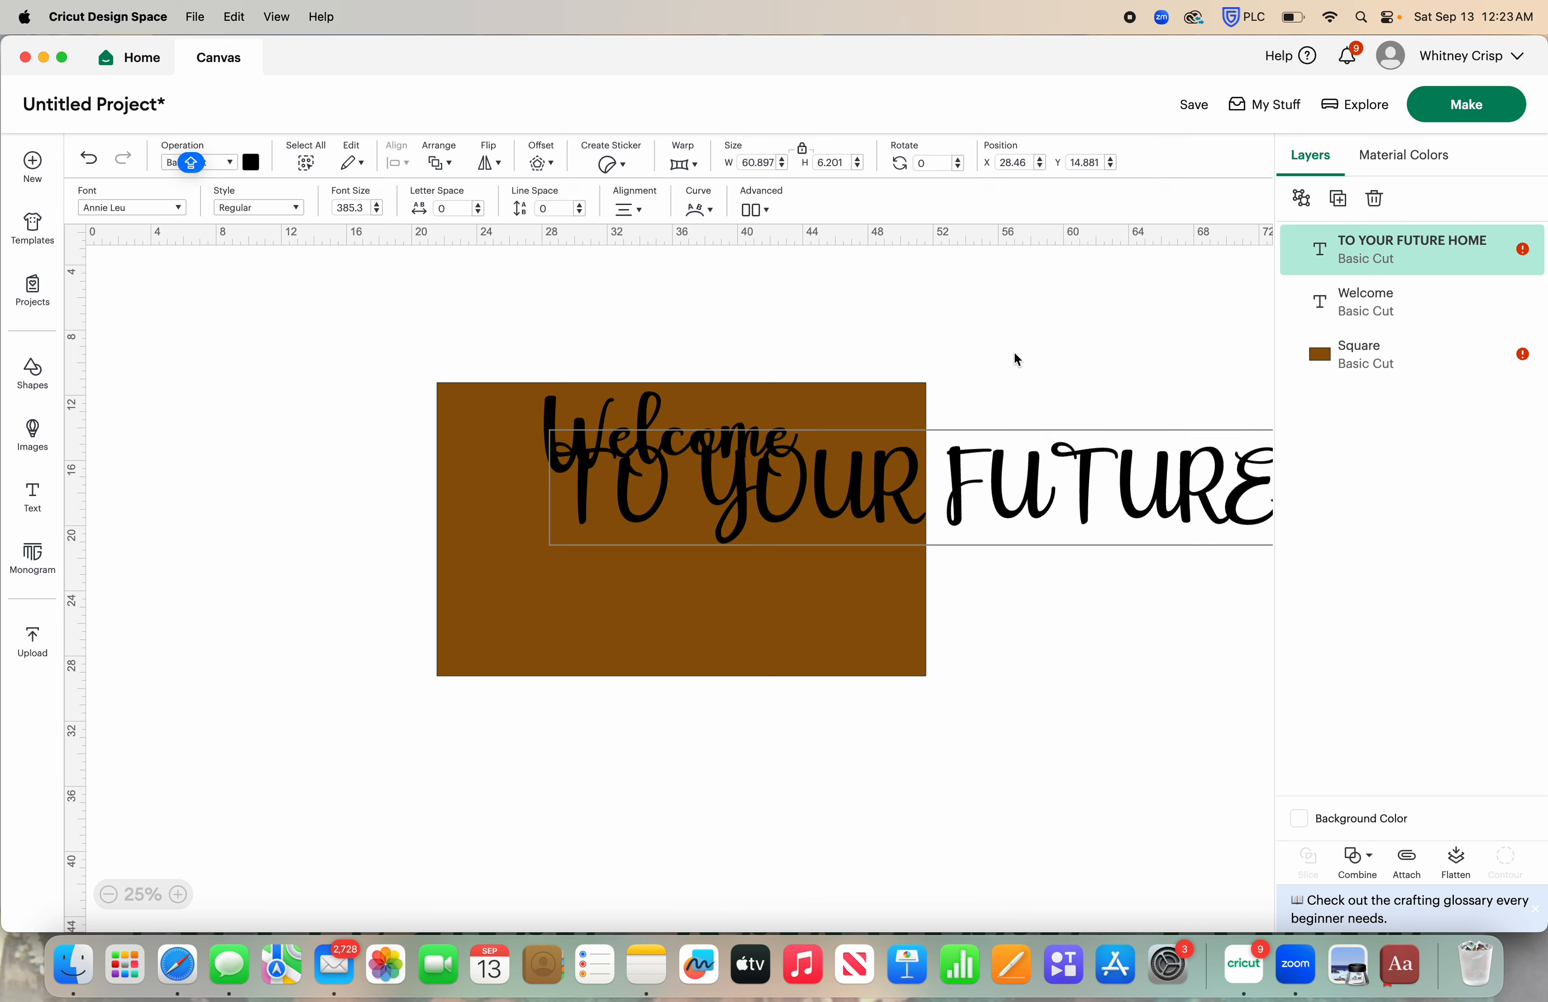
left_click_drag(1037, 511, 818, 565)
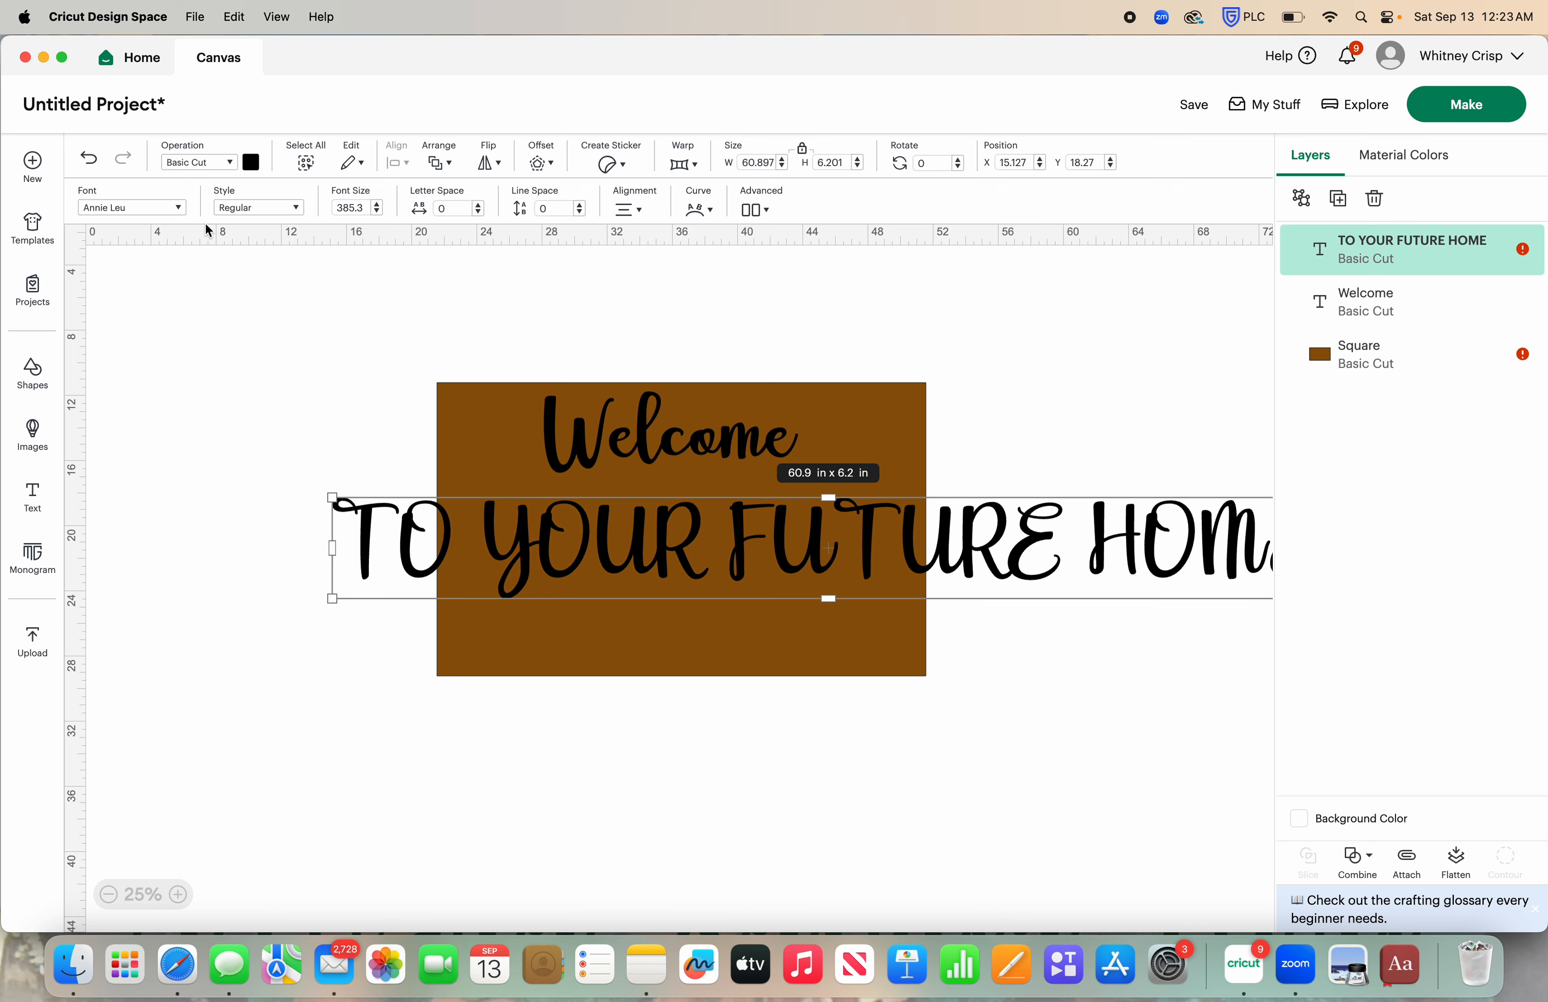
left_click(165, 202)
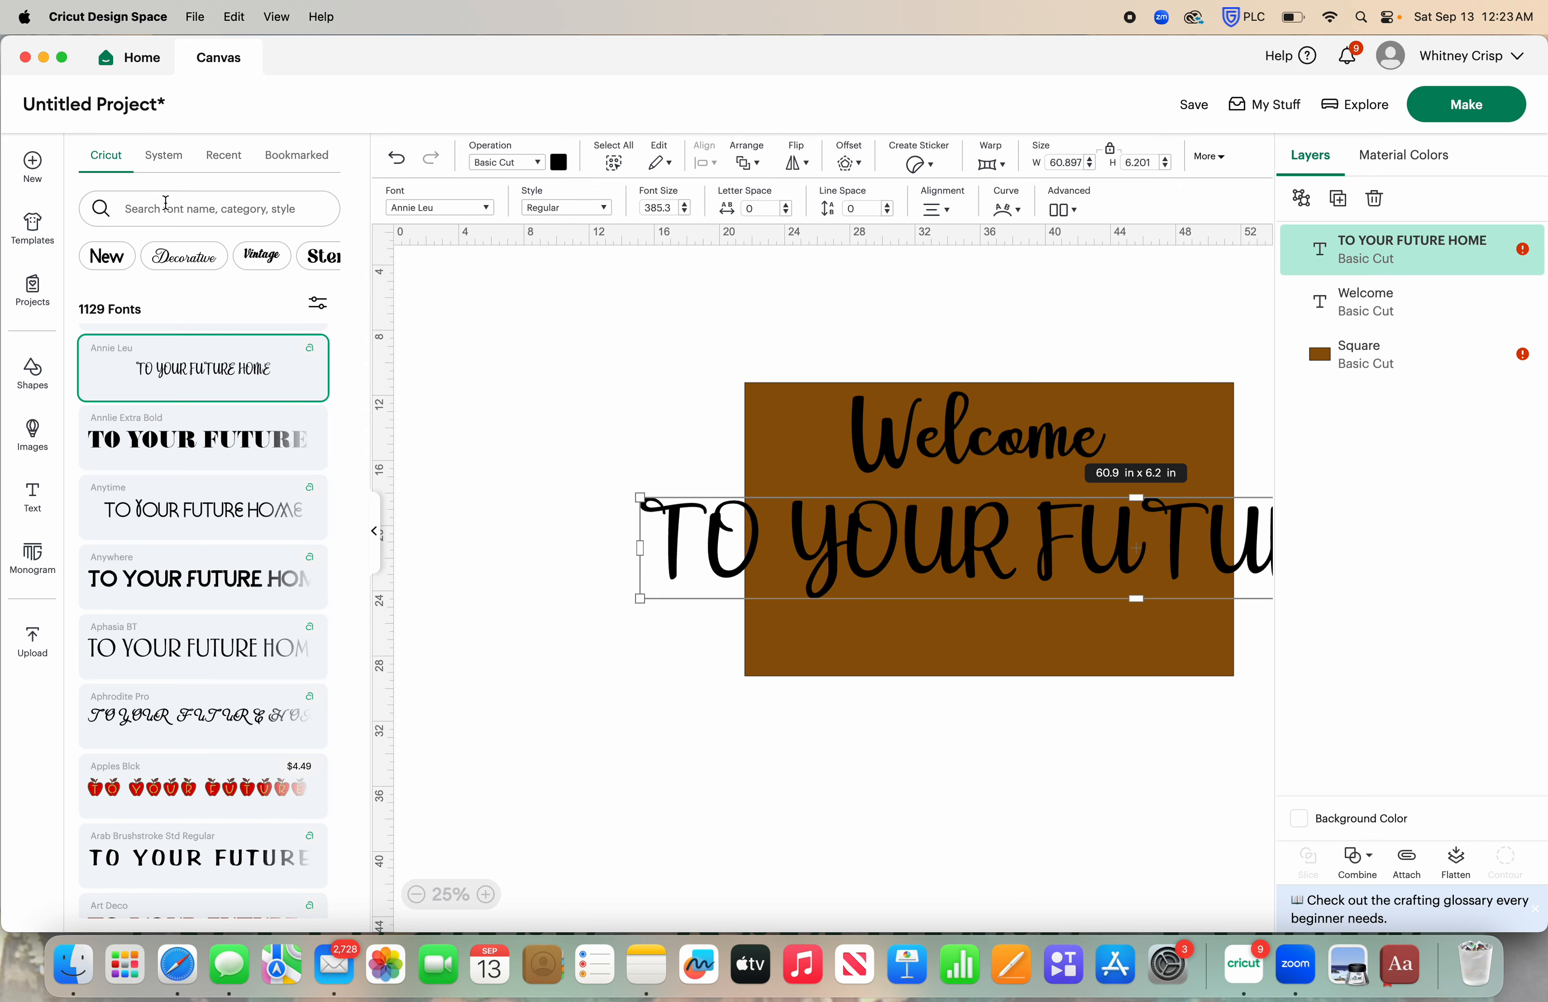
- Change the TO YOUR FUTURE HOME line to the Avshalom MF font
scroll(255, 596, "down", 8)
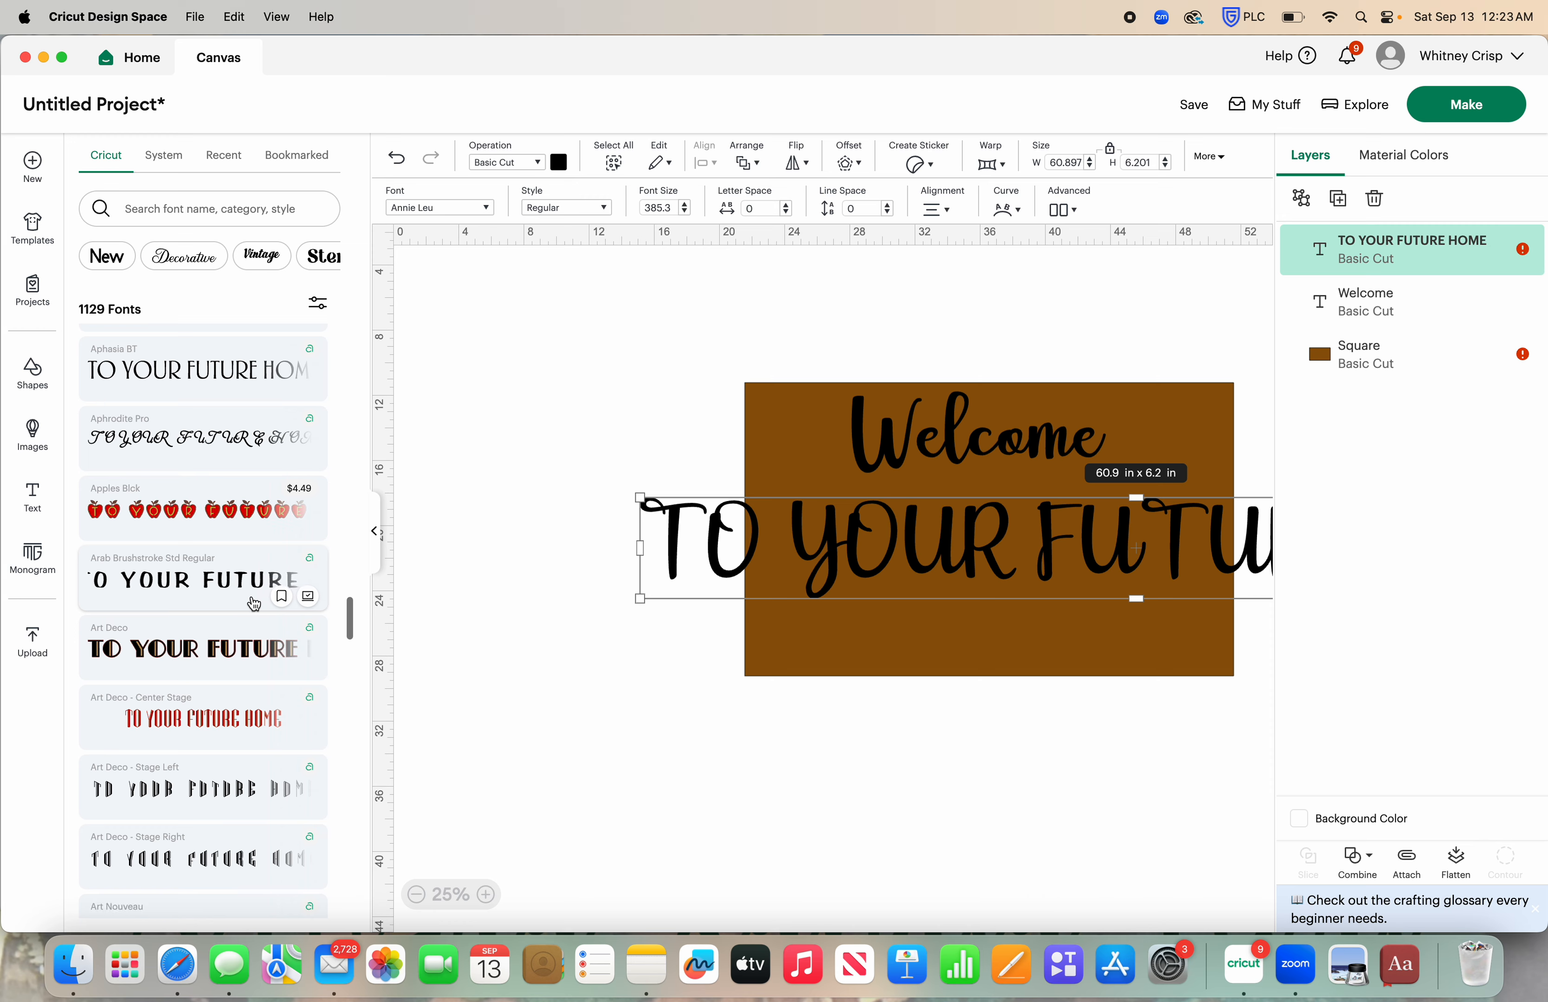
scroll(255, 596, "down", 8)
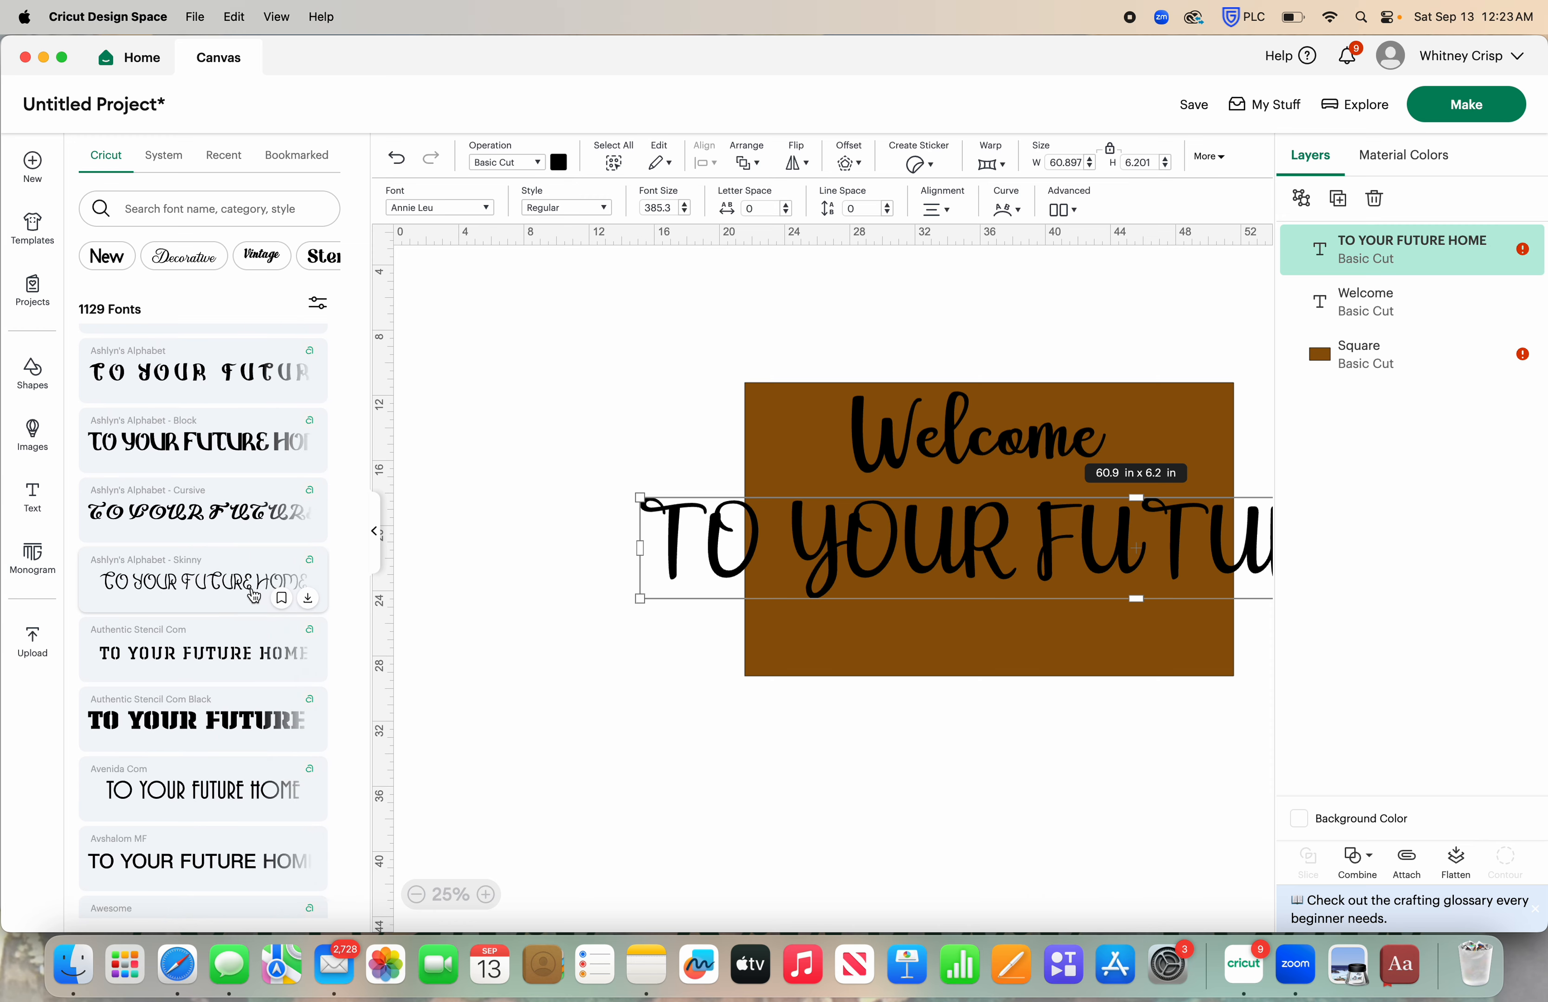
scroll(255, 597, "down", 5)
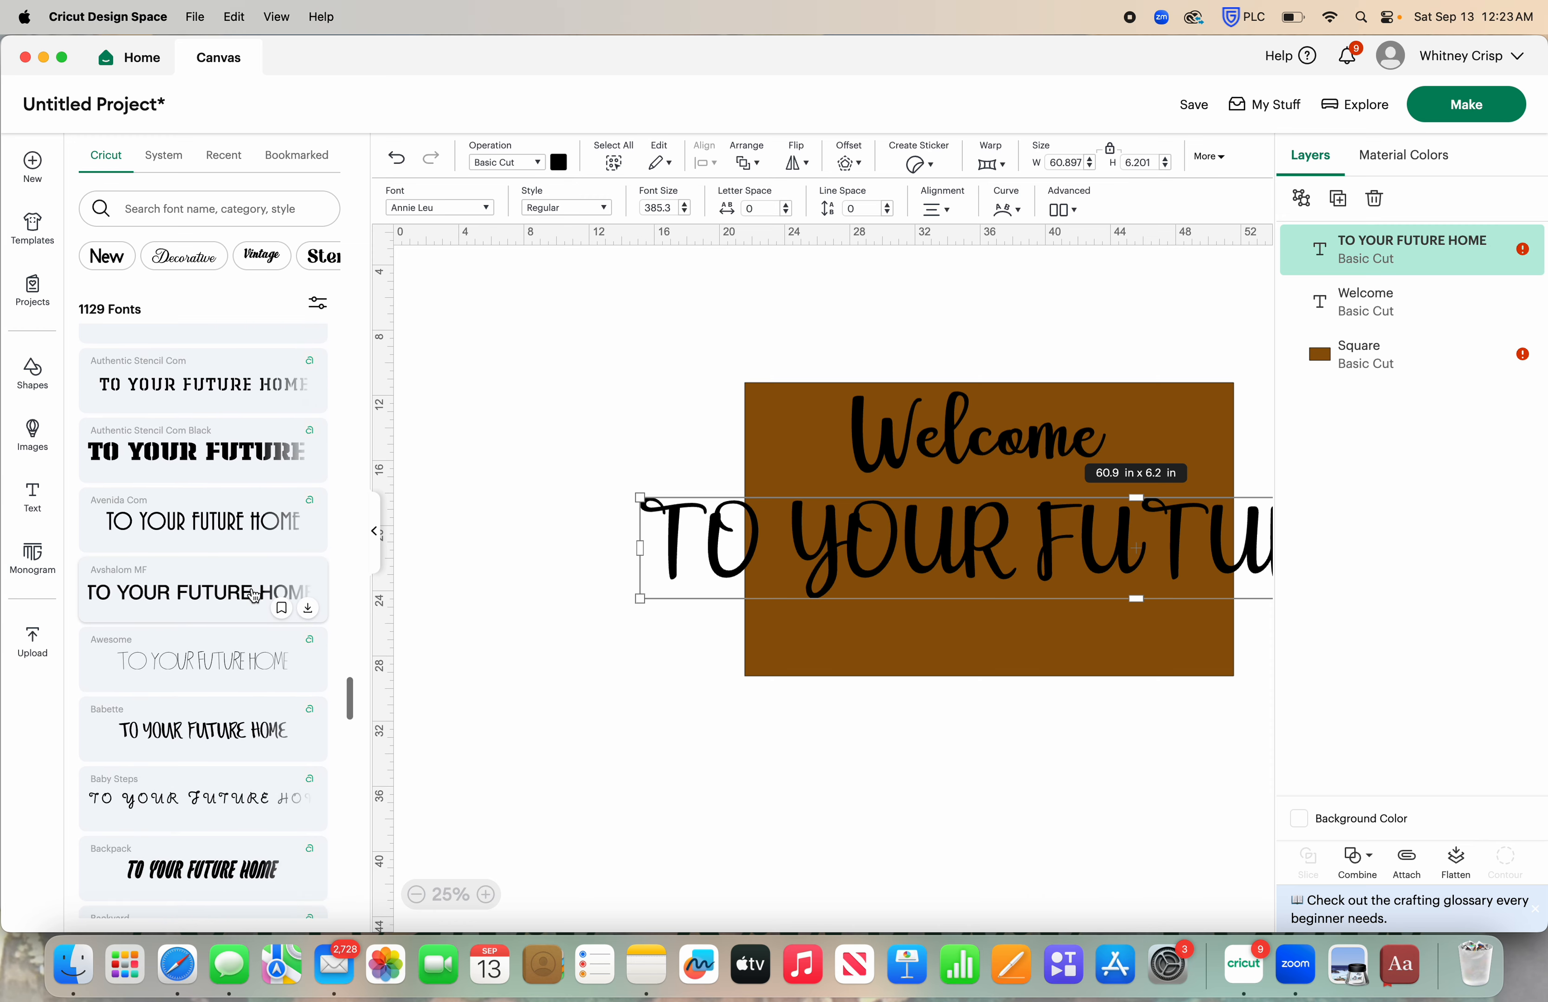
left_click(148, 590)
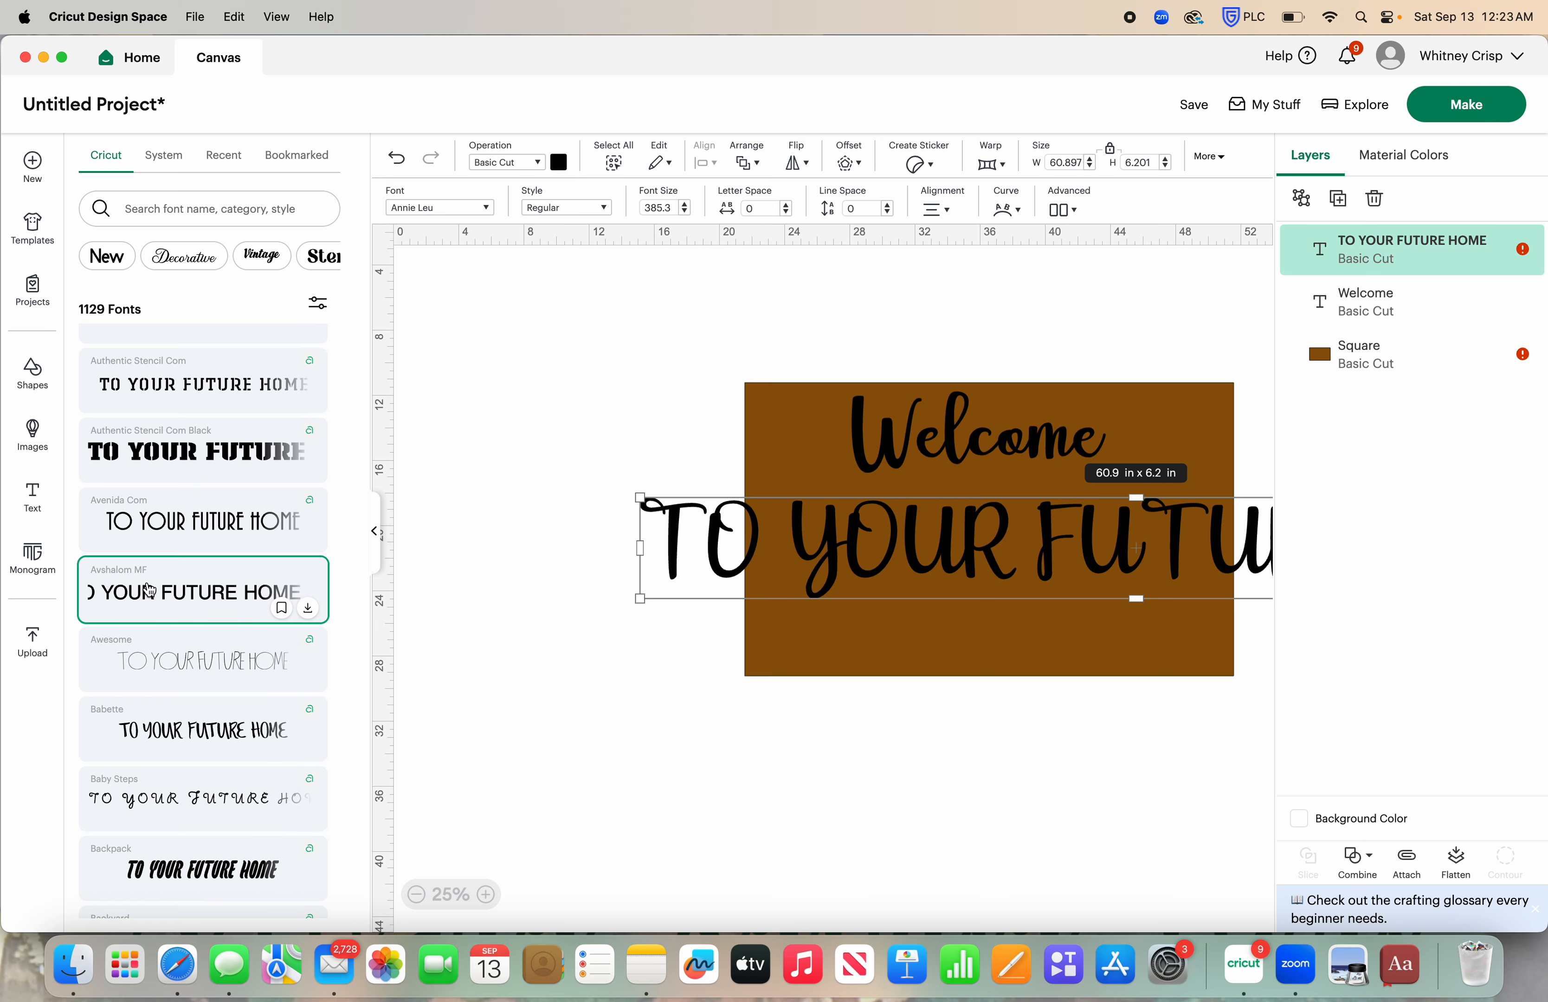
left_click(376, 532)
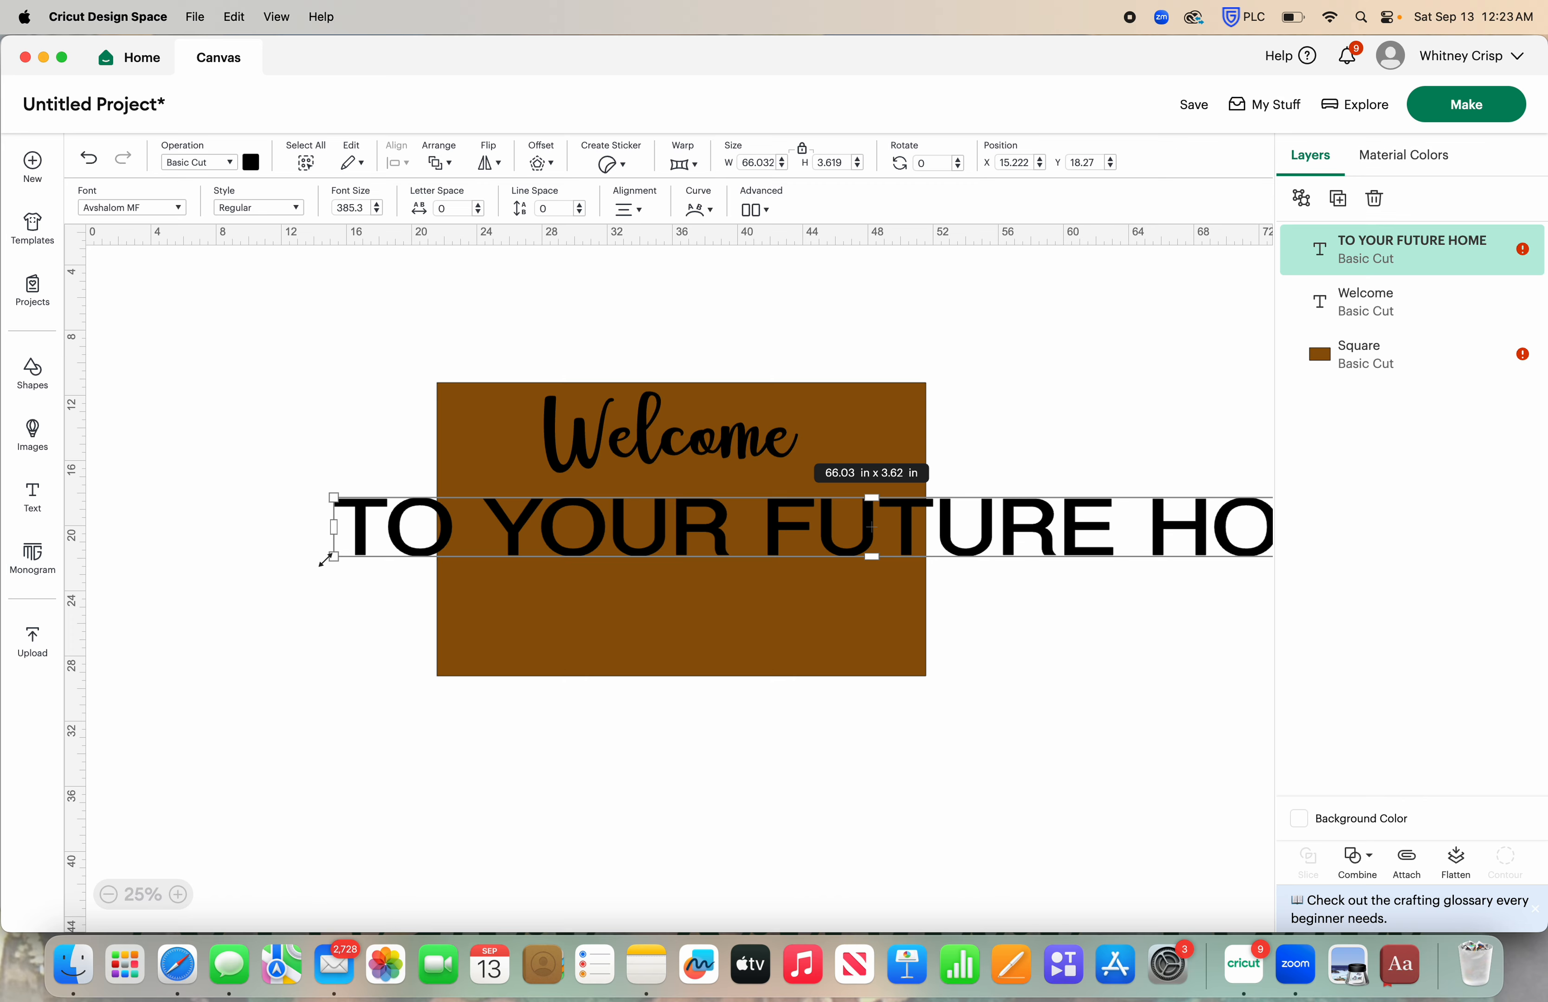
- Shrink the line to 25.31 in × 1.39 in so it fits beneath Welcome on the board
left_click_drag(329, 560, 821, 512)
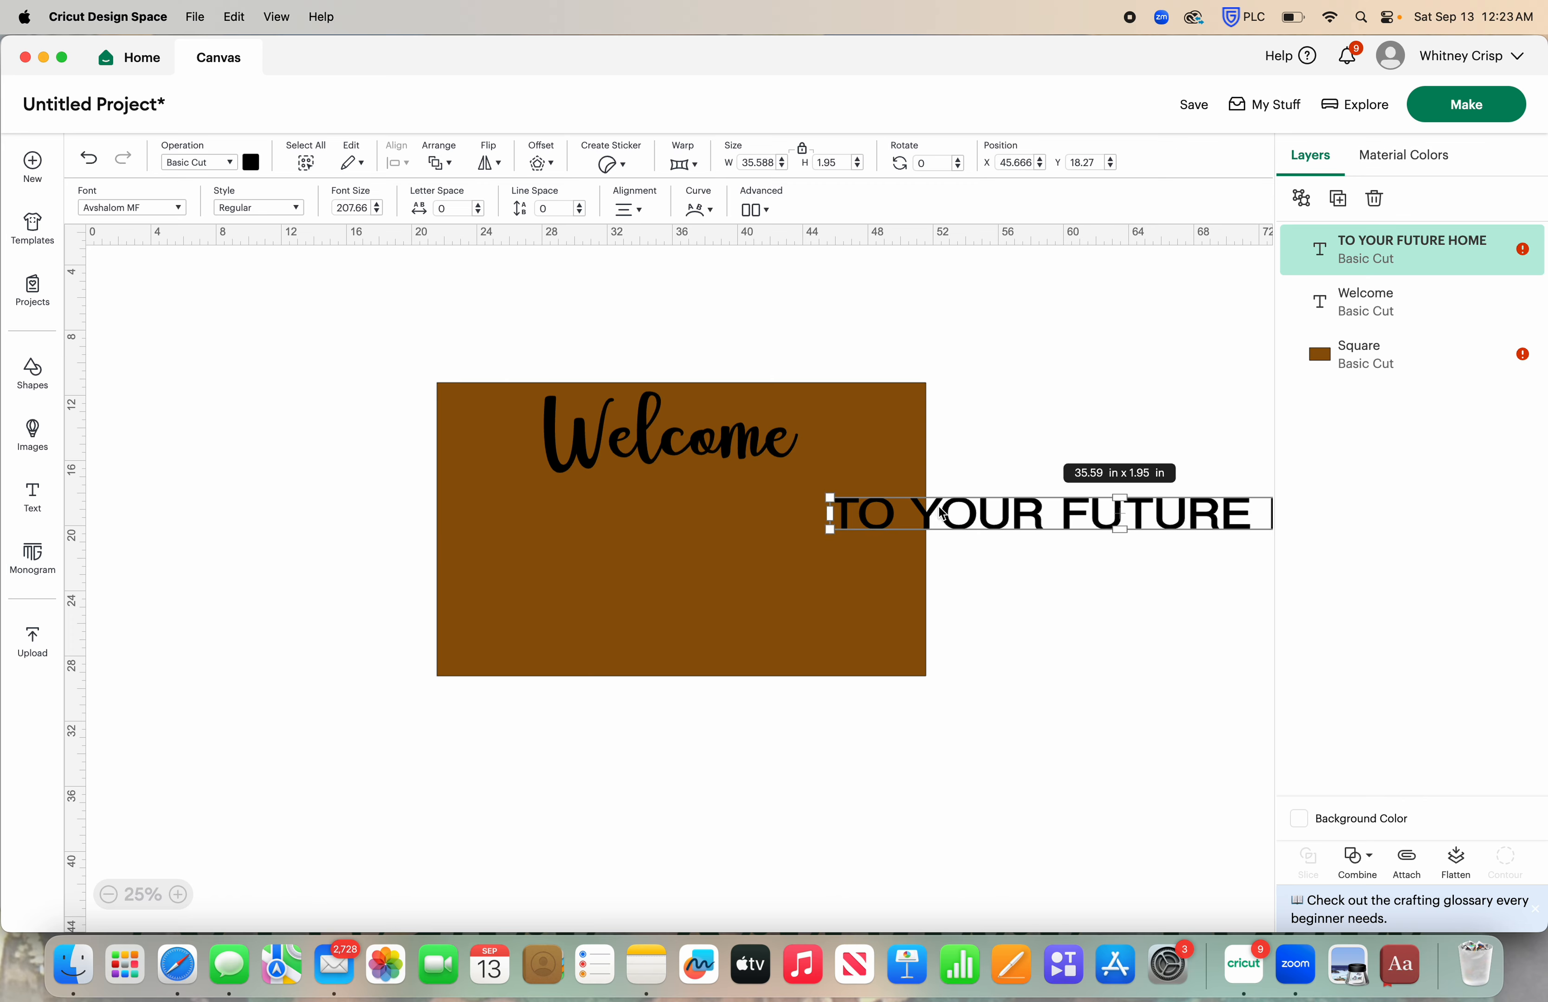
left_click_drag(937, 509, 582, 526)
left_click_drag(1055, 542, 840, 503)
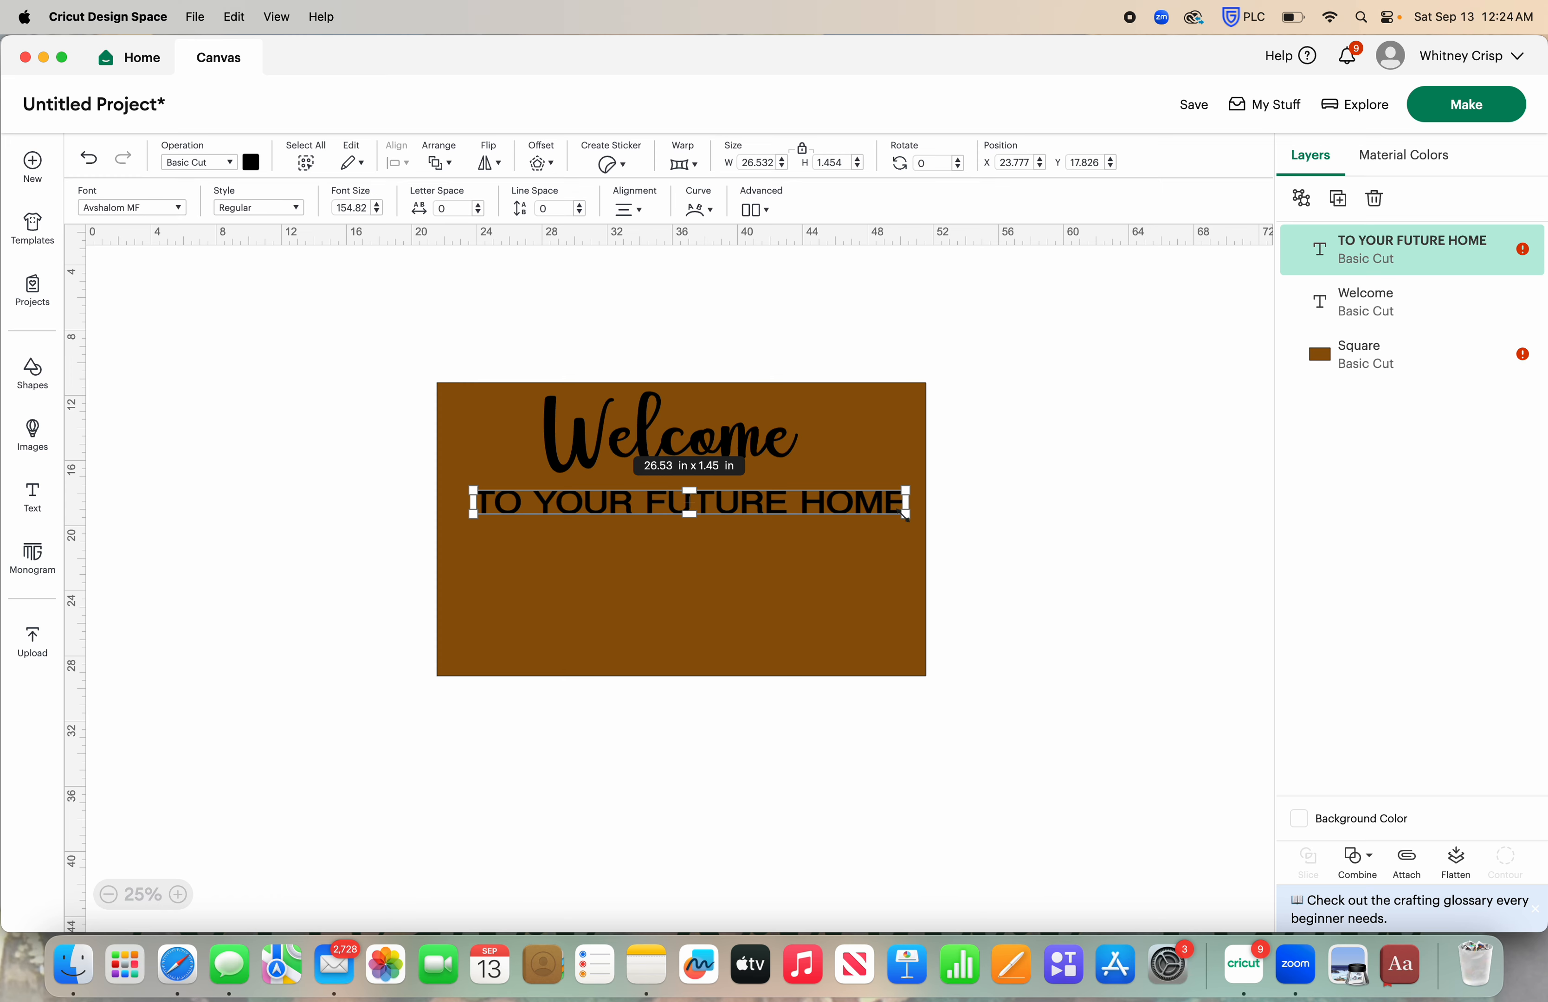
left_click_drag(906, 513, 884, 506)
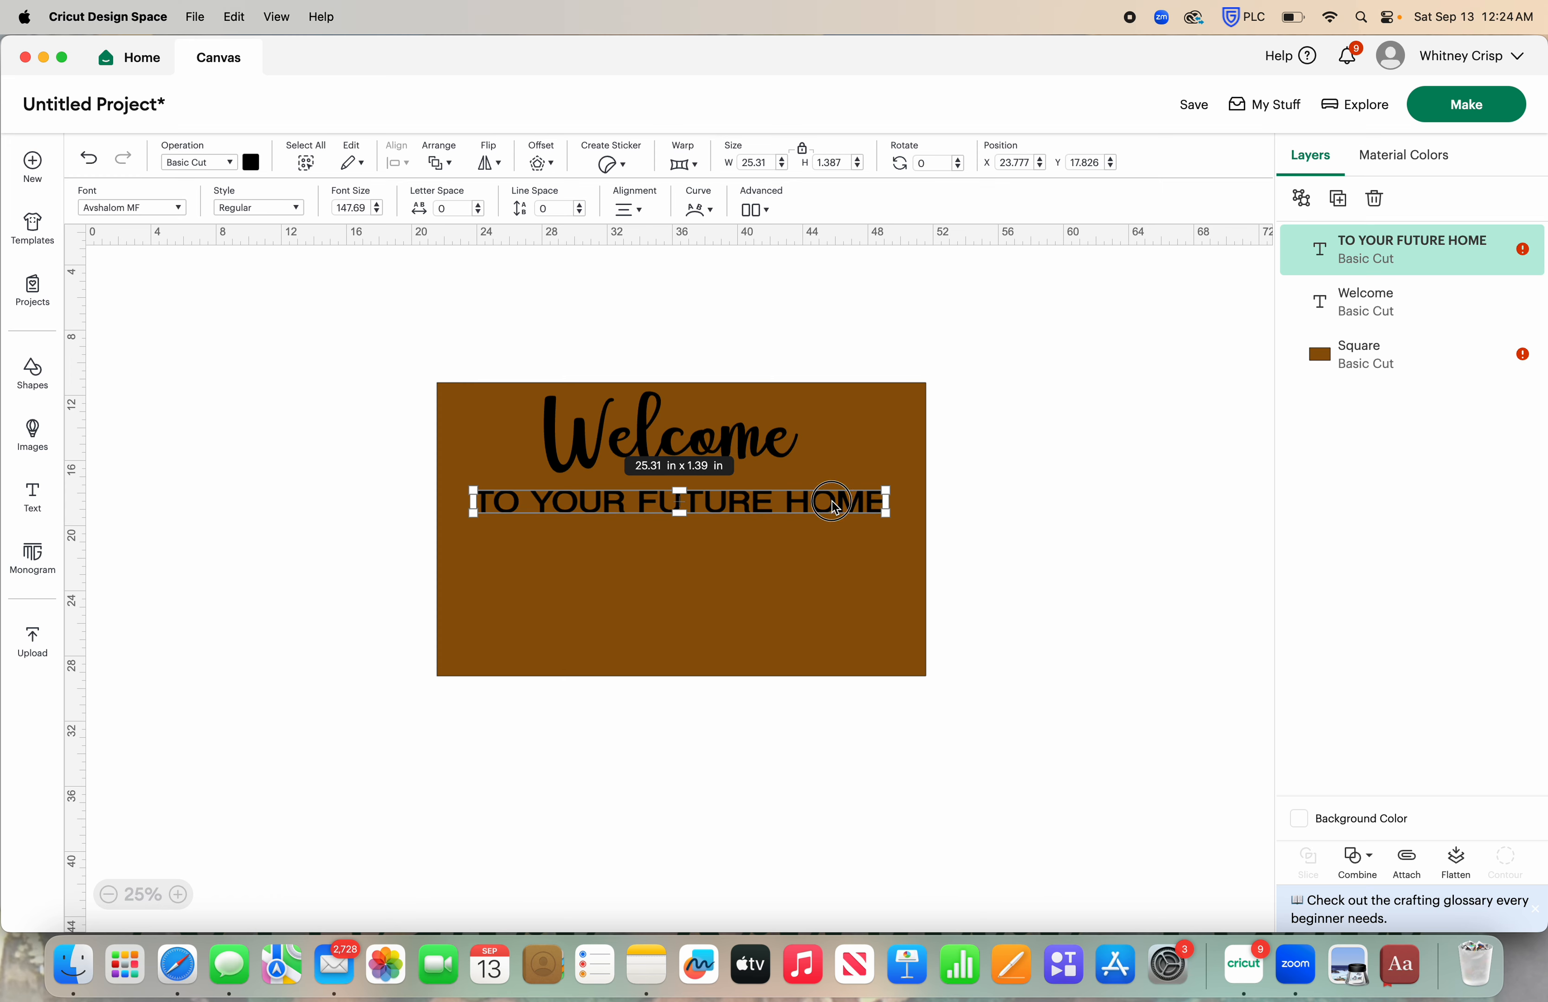
- Nudge the Welcome text slightly left to centre it on the sign
left_click(767, 432)
left_click(762, 501)
left_click_drag(741, 456, 736, 459)
left_click(1073, 390)
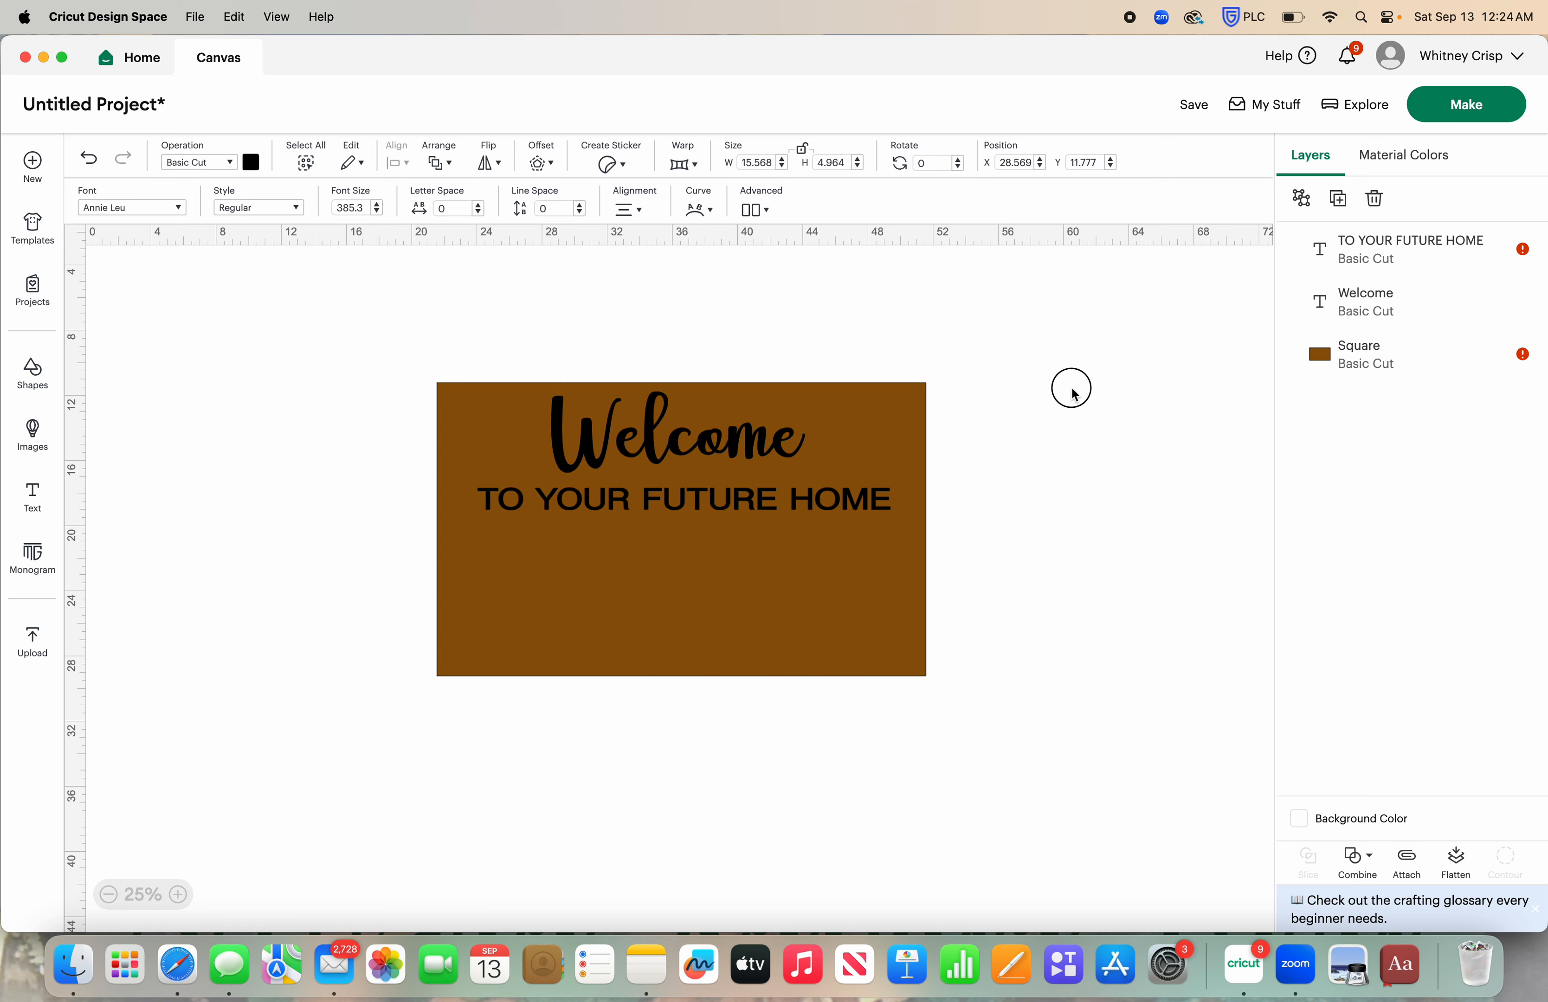
- Duplicate TO YOUR FUTURE HOME, change the copy's text to BY, and place it beneath
left_click(808, 501)
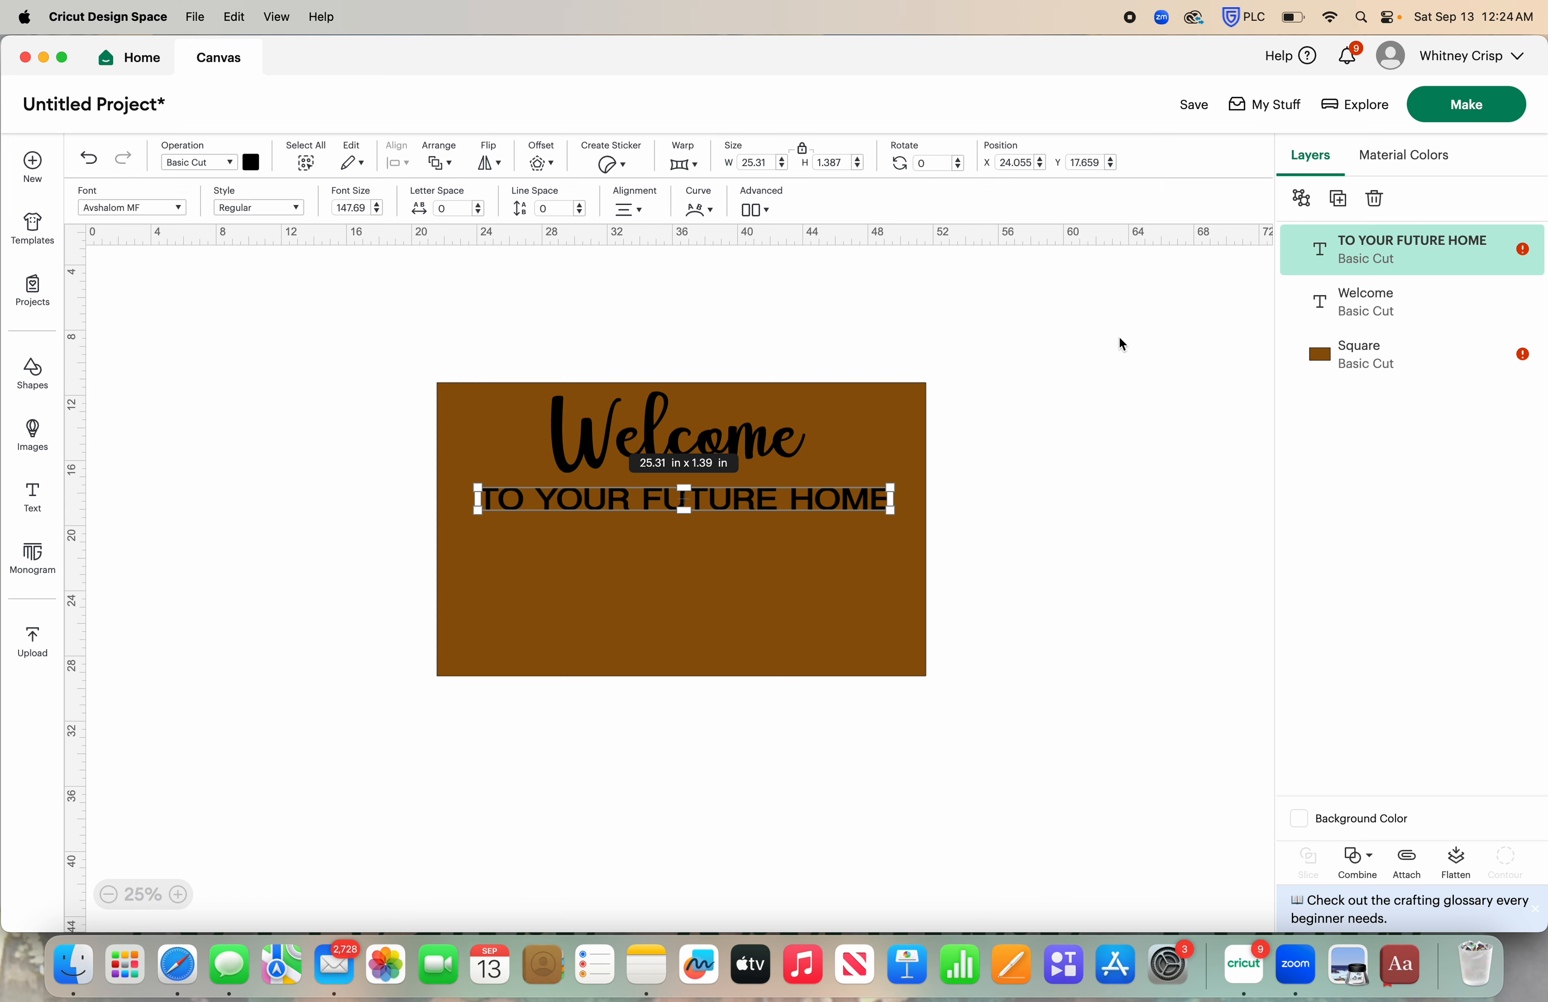
left_click(1338, 198)
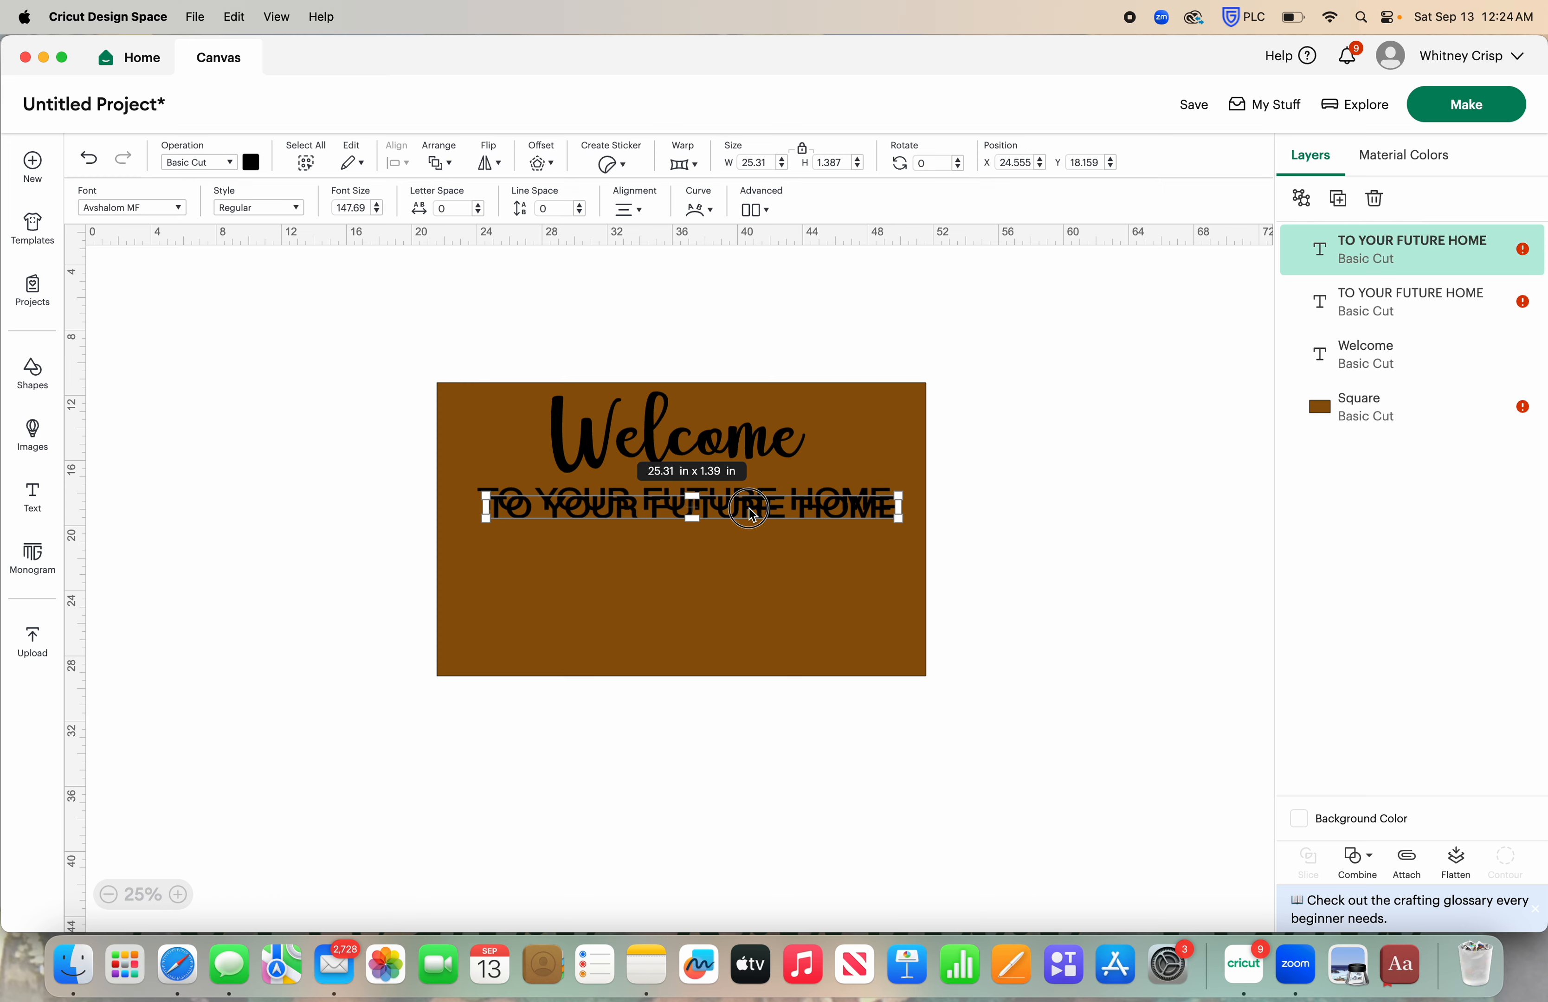
left_click_drag(753, 515, 753, 551)
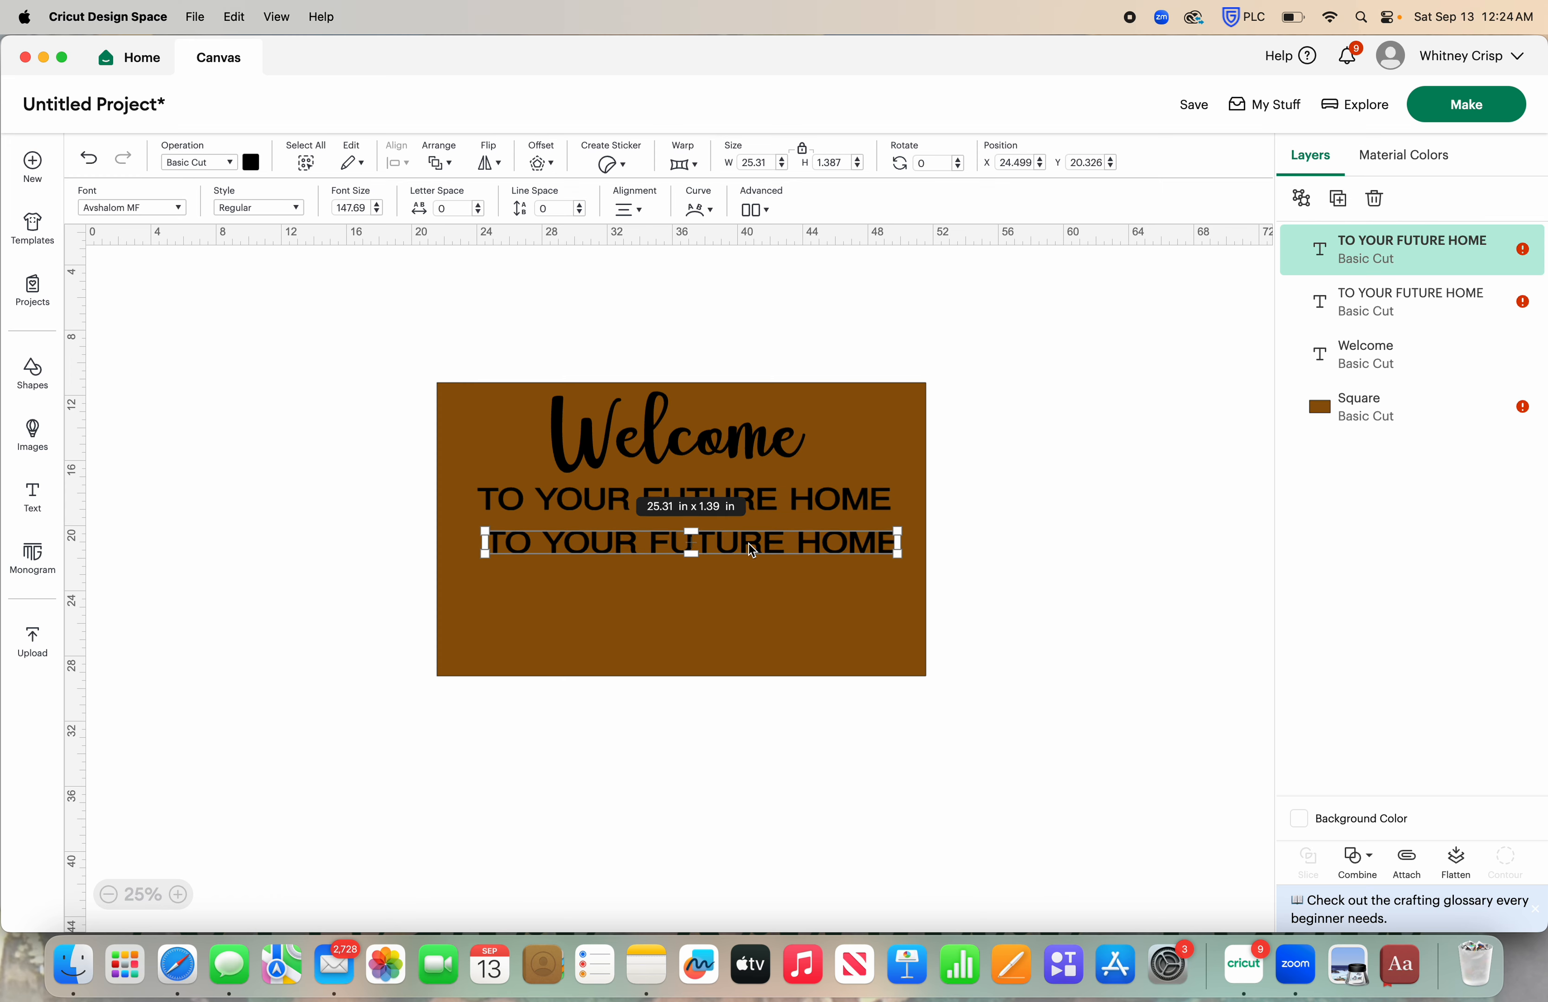
left_click(88, 158)
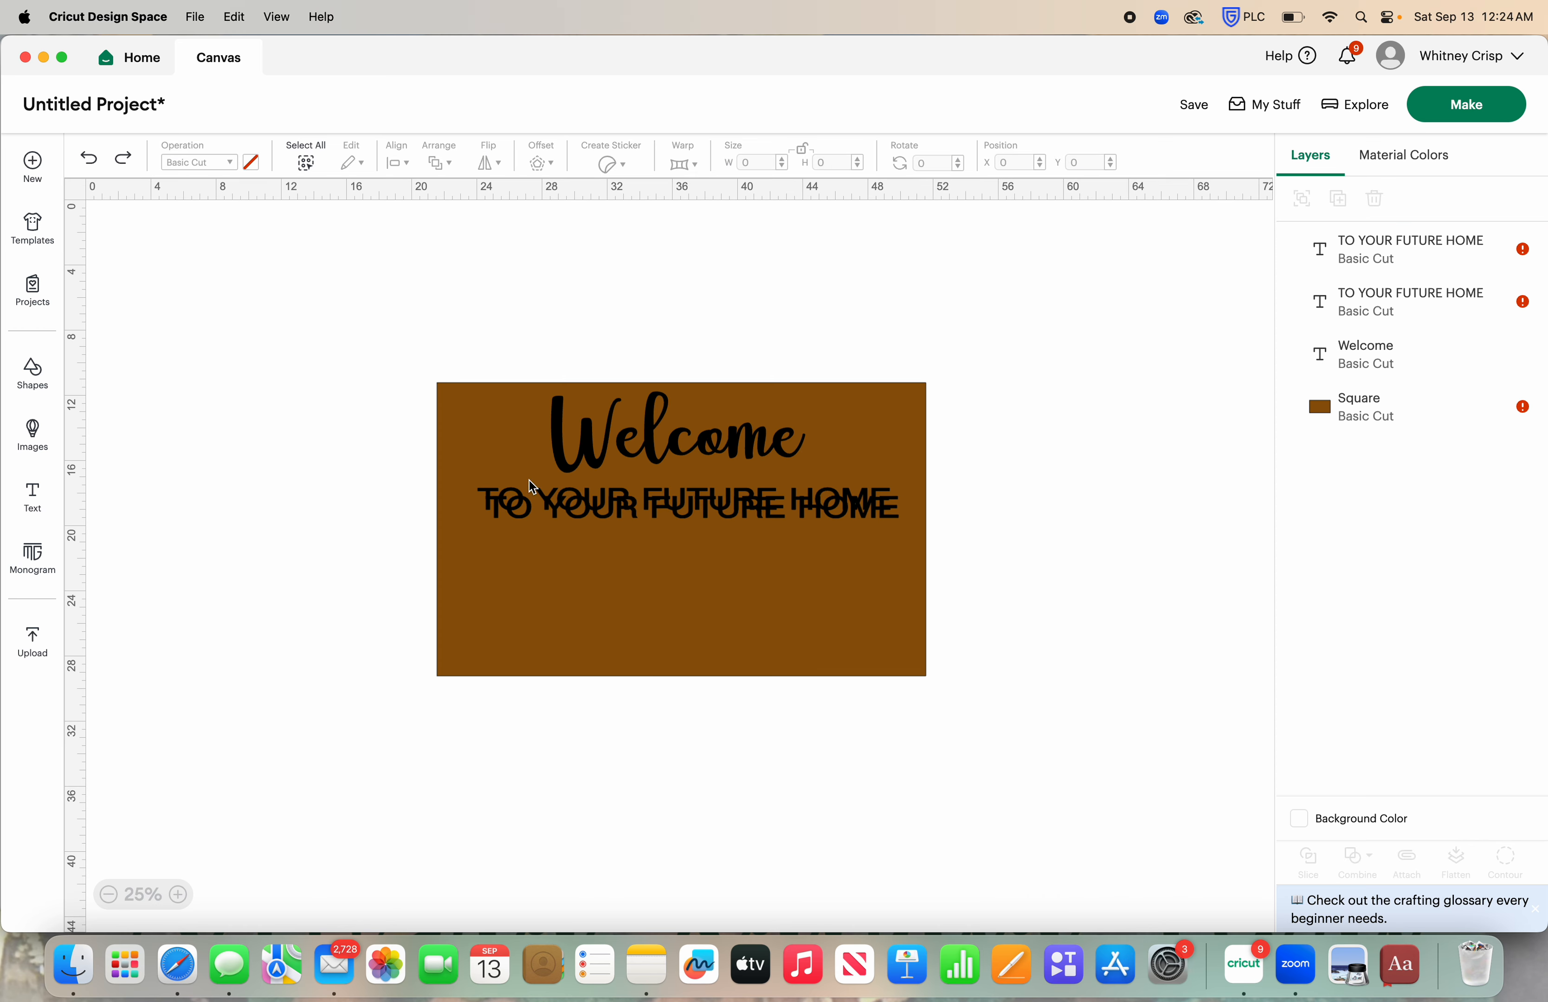
left_click(102, 164)
left_click(718, 498)
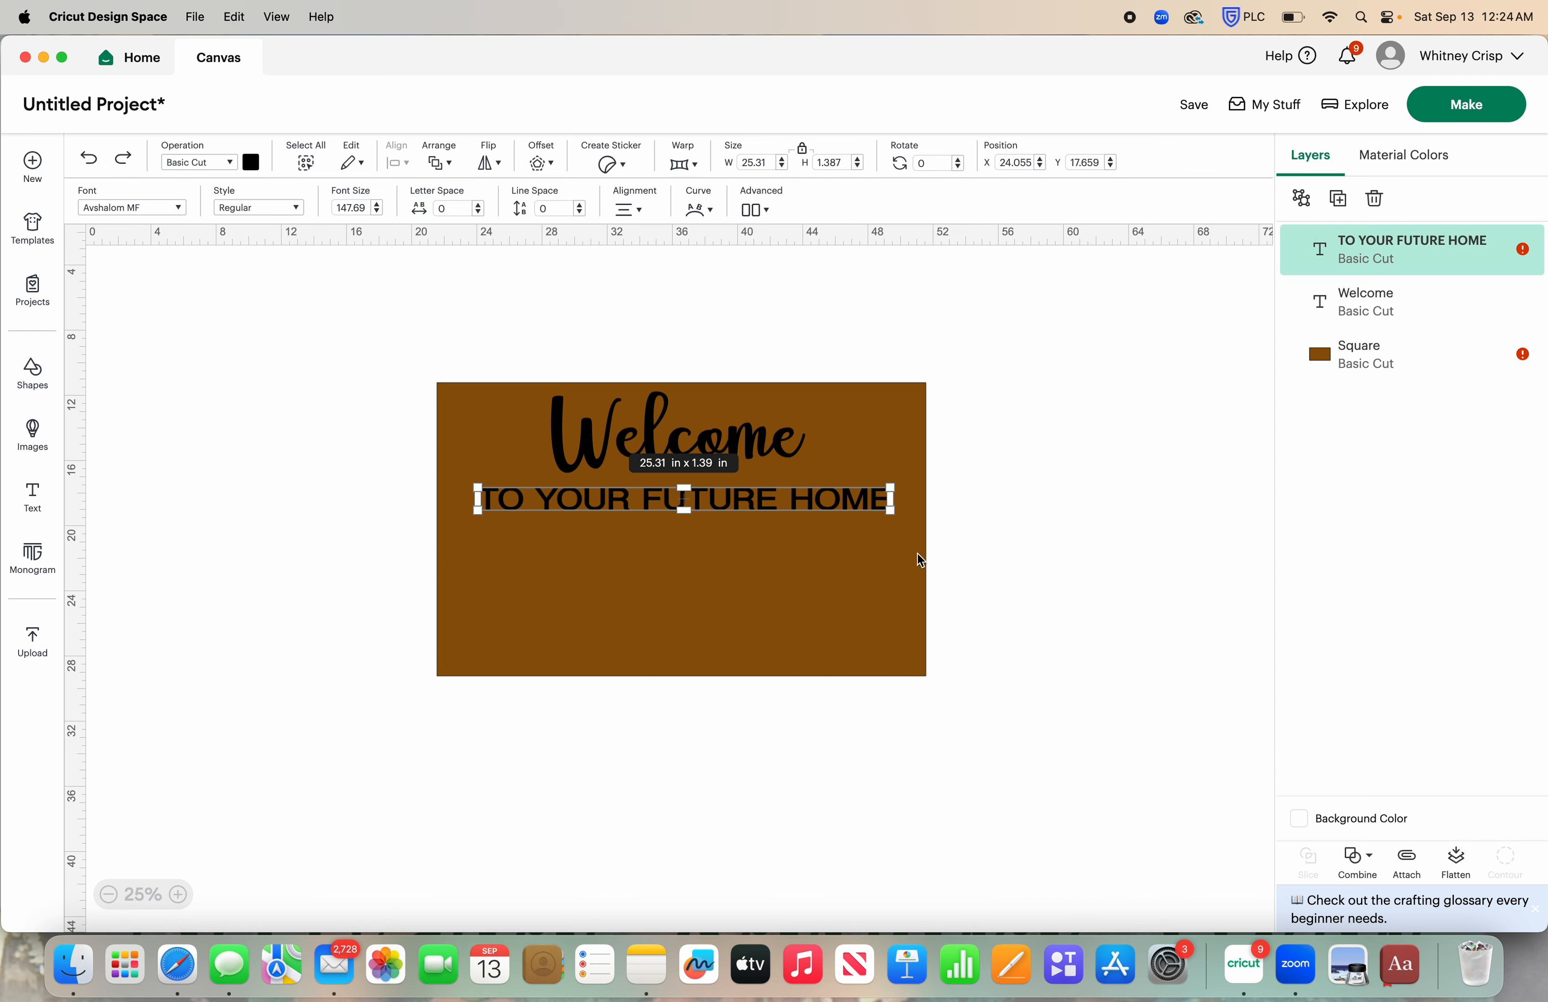
left_click(1342, 203)
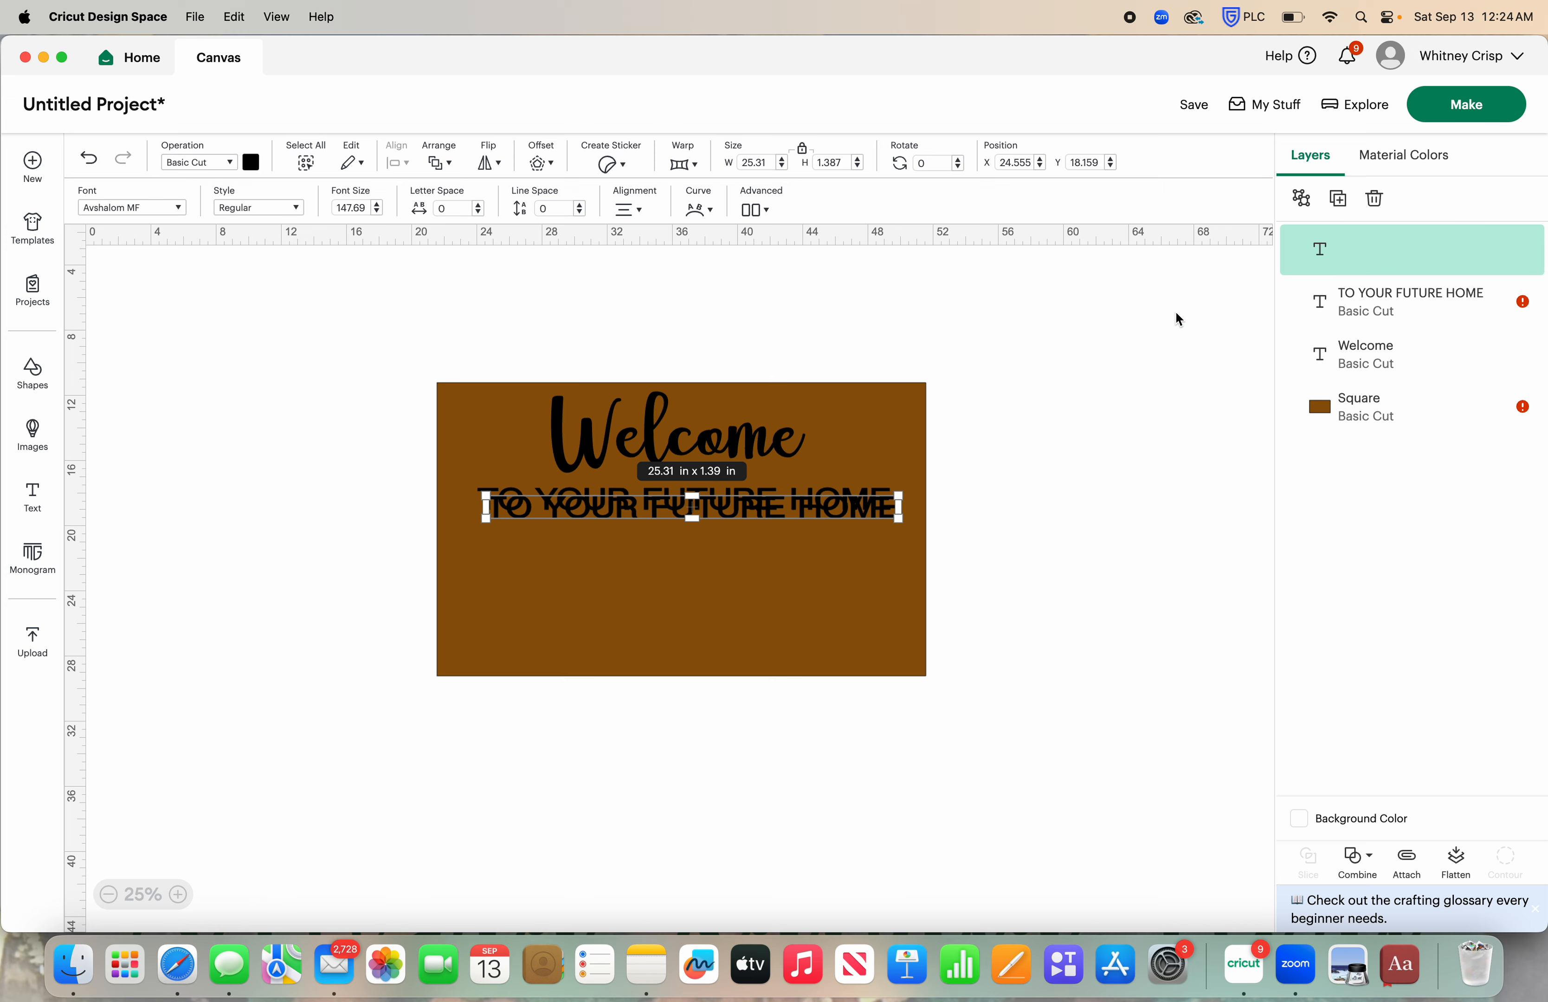
double_click(833, 514)
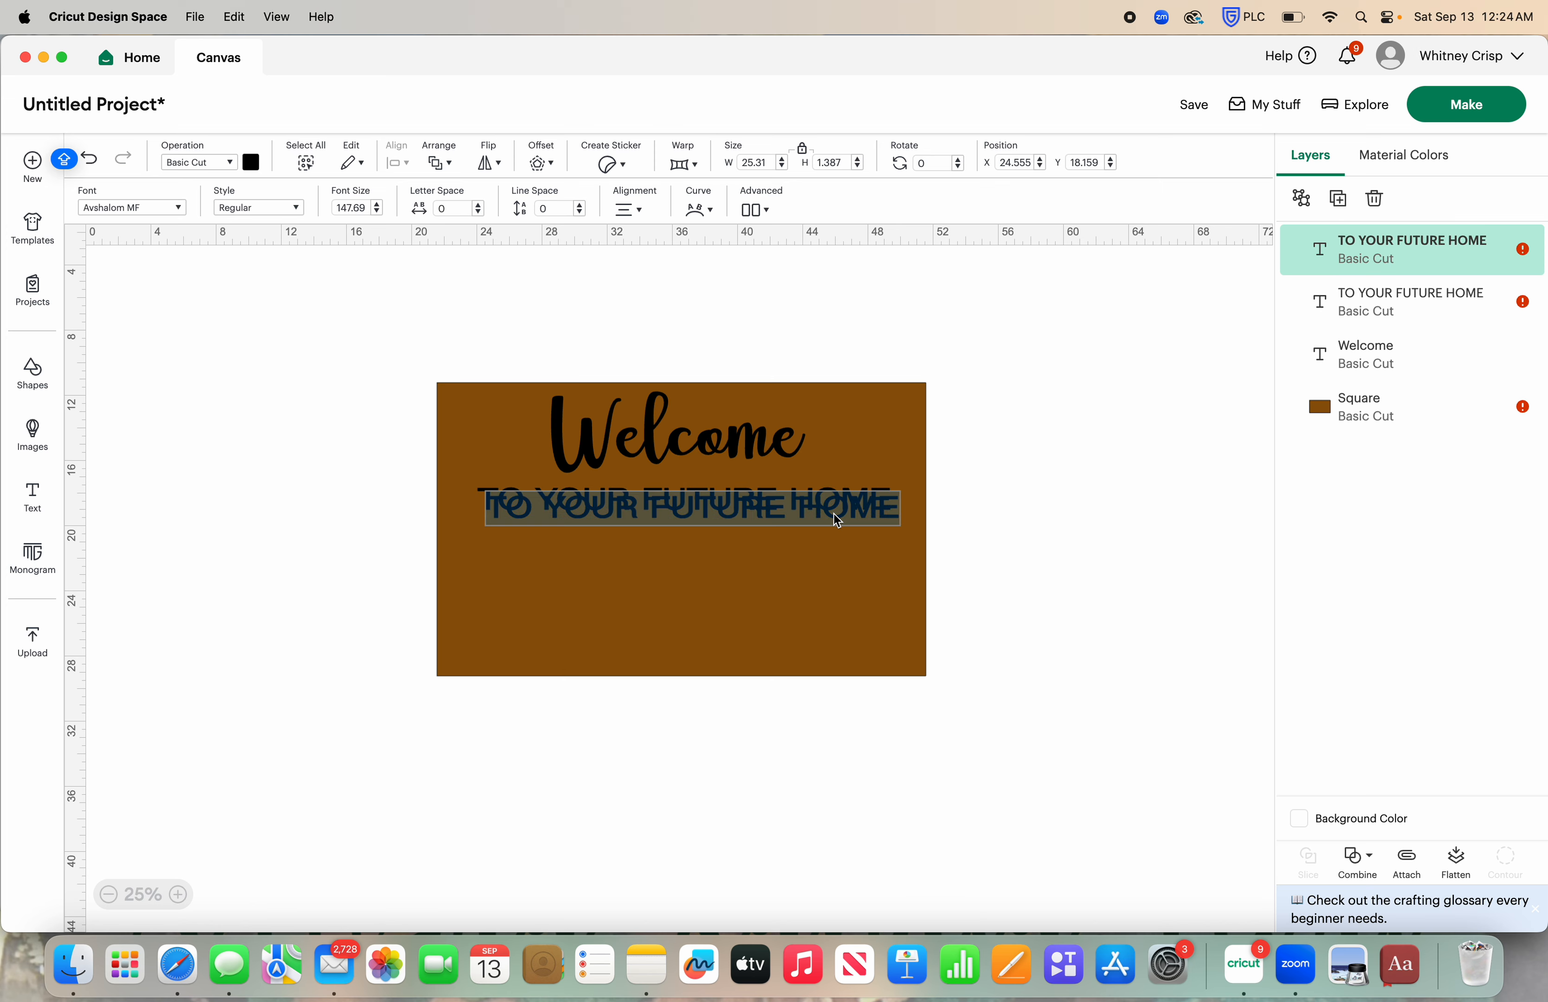
type("BY")
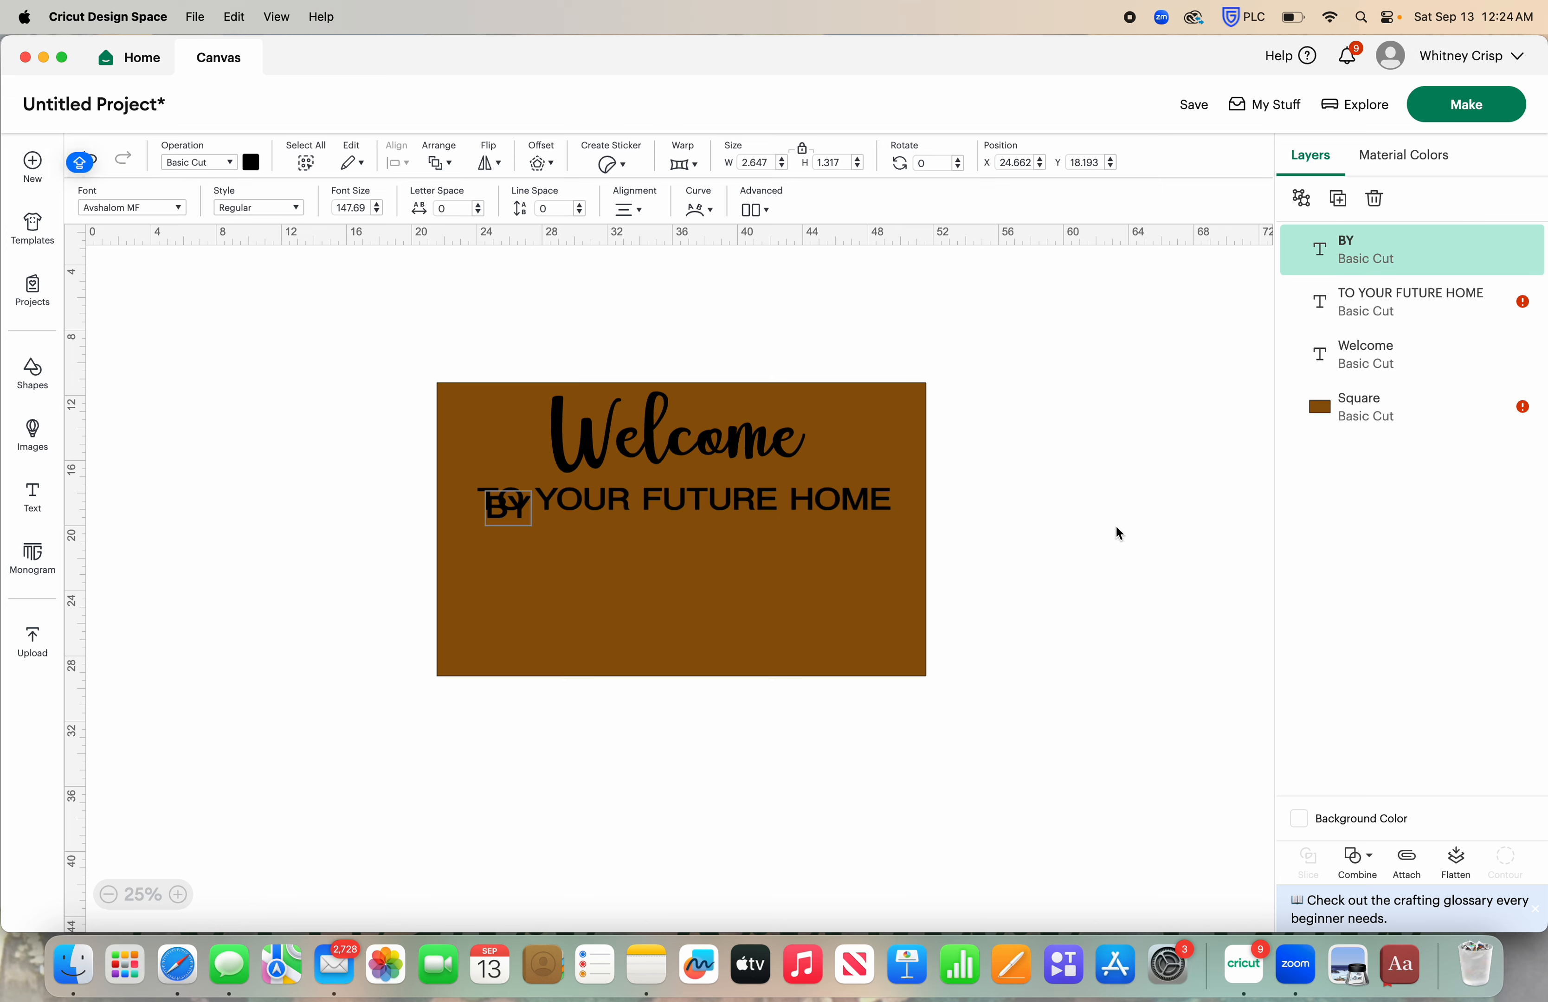
left_click(1114, 532)
left_click(1066, 506)
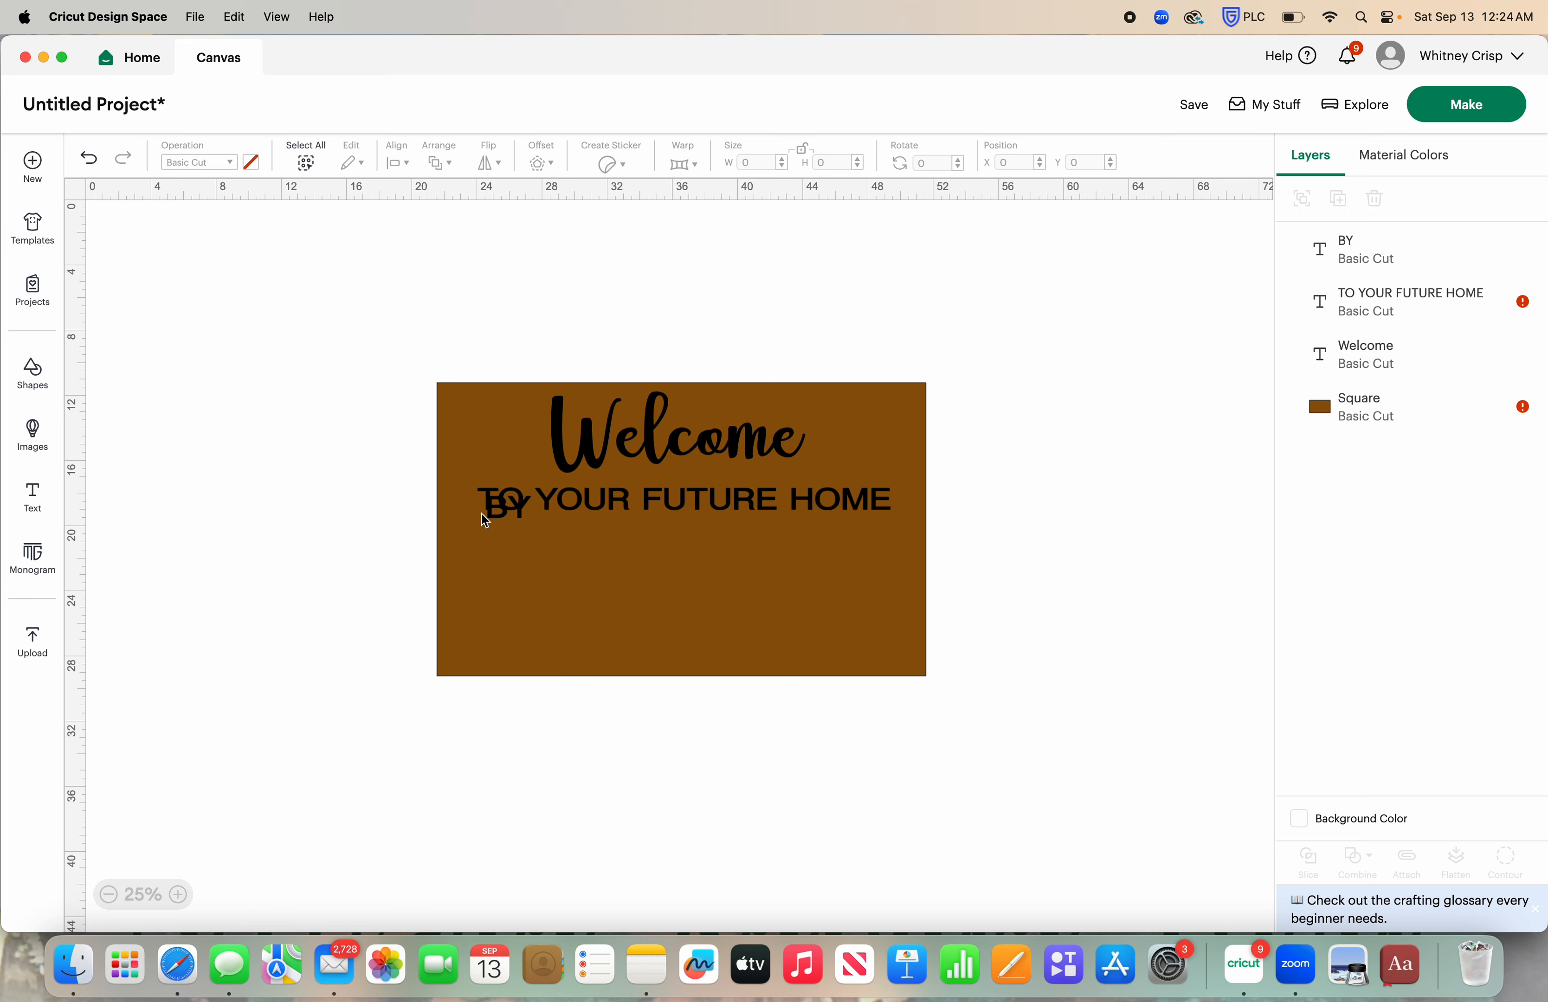
left_click_drag(493, 514, 659, 545)
- Duplicate the Welcome script text, change it to the maker's full name, and shrink it below BY
left_click(1107, 494)
left_click(755, 448)
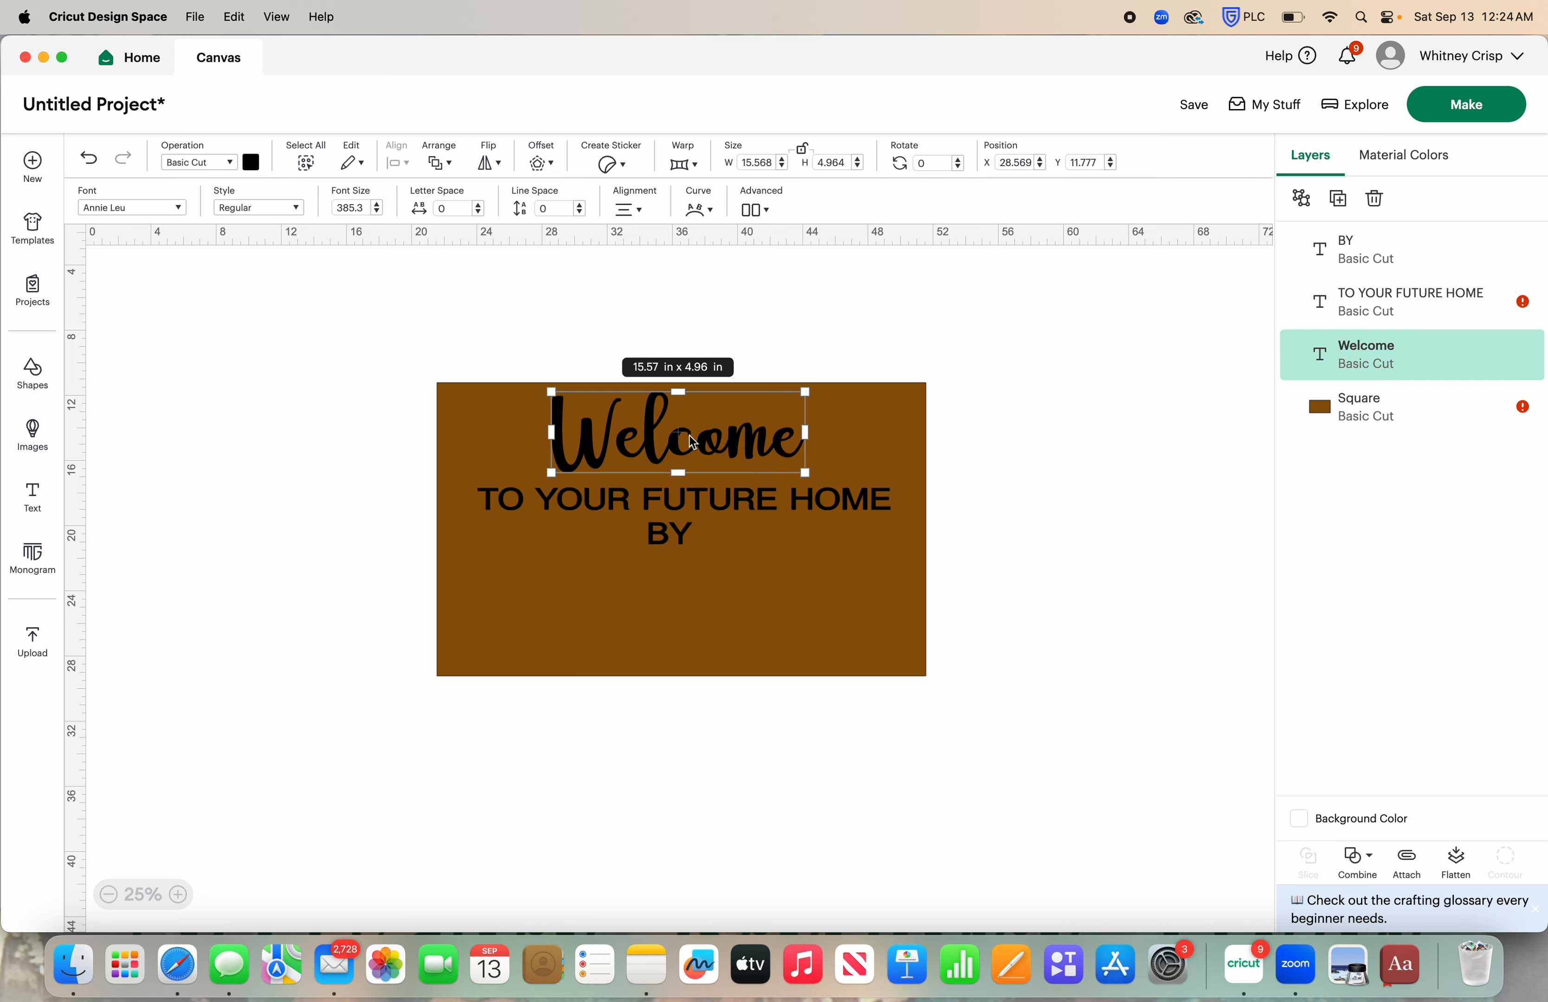
left_click(1342, 208)
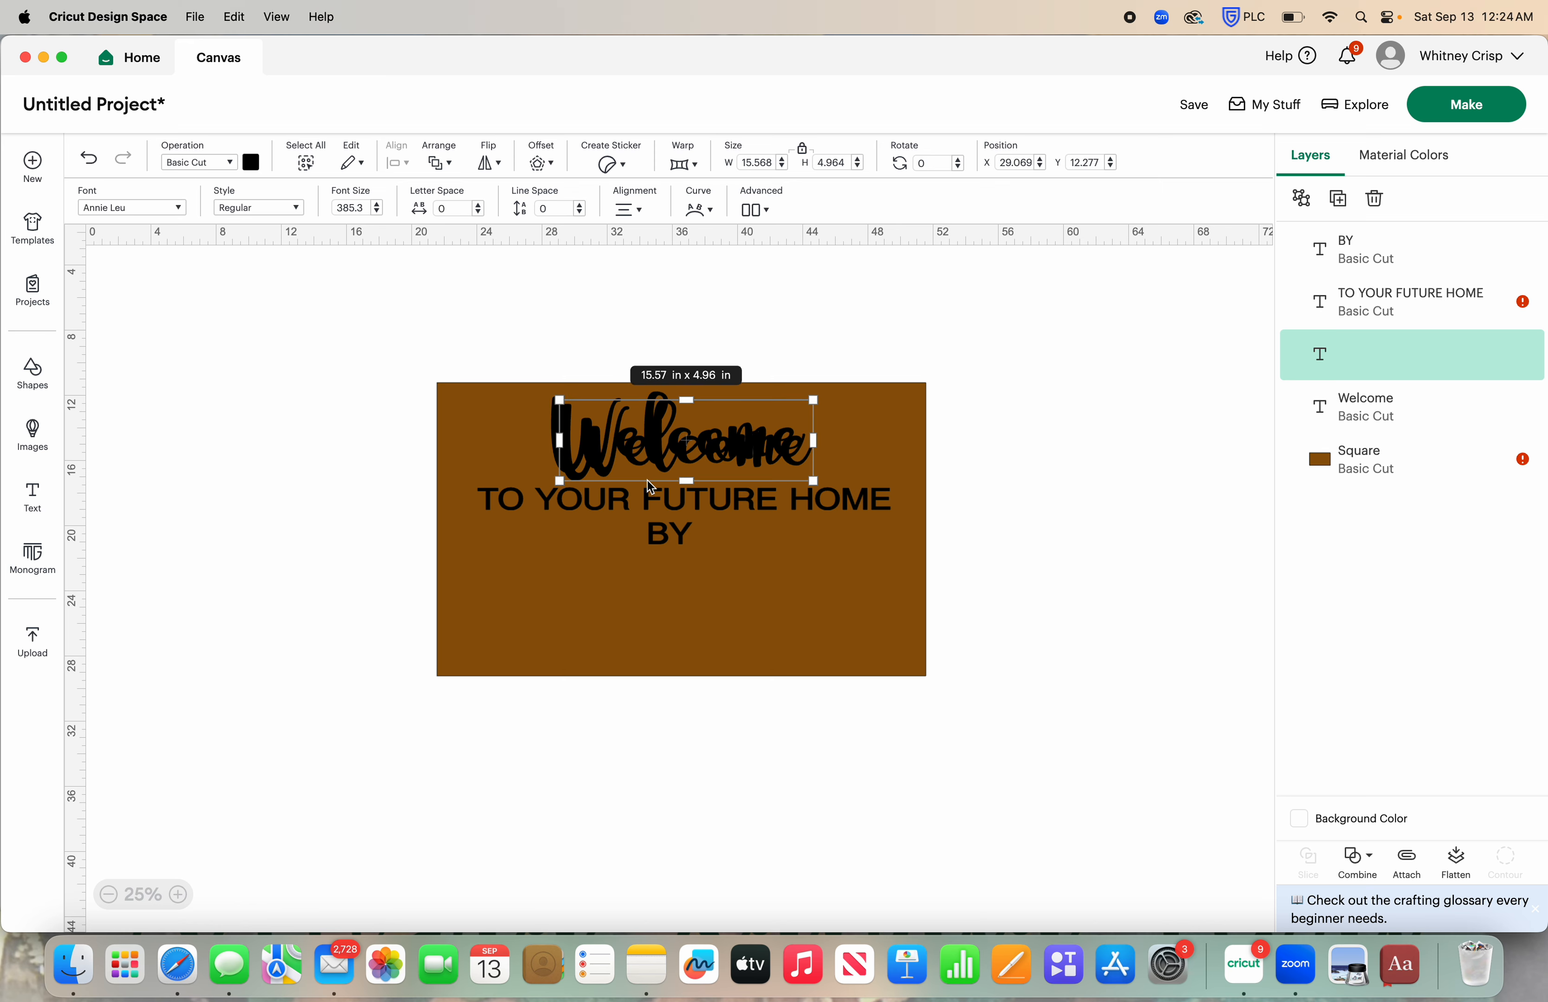
left_click_drag(677, 432, 677, 575)
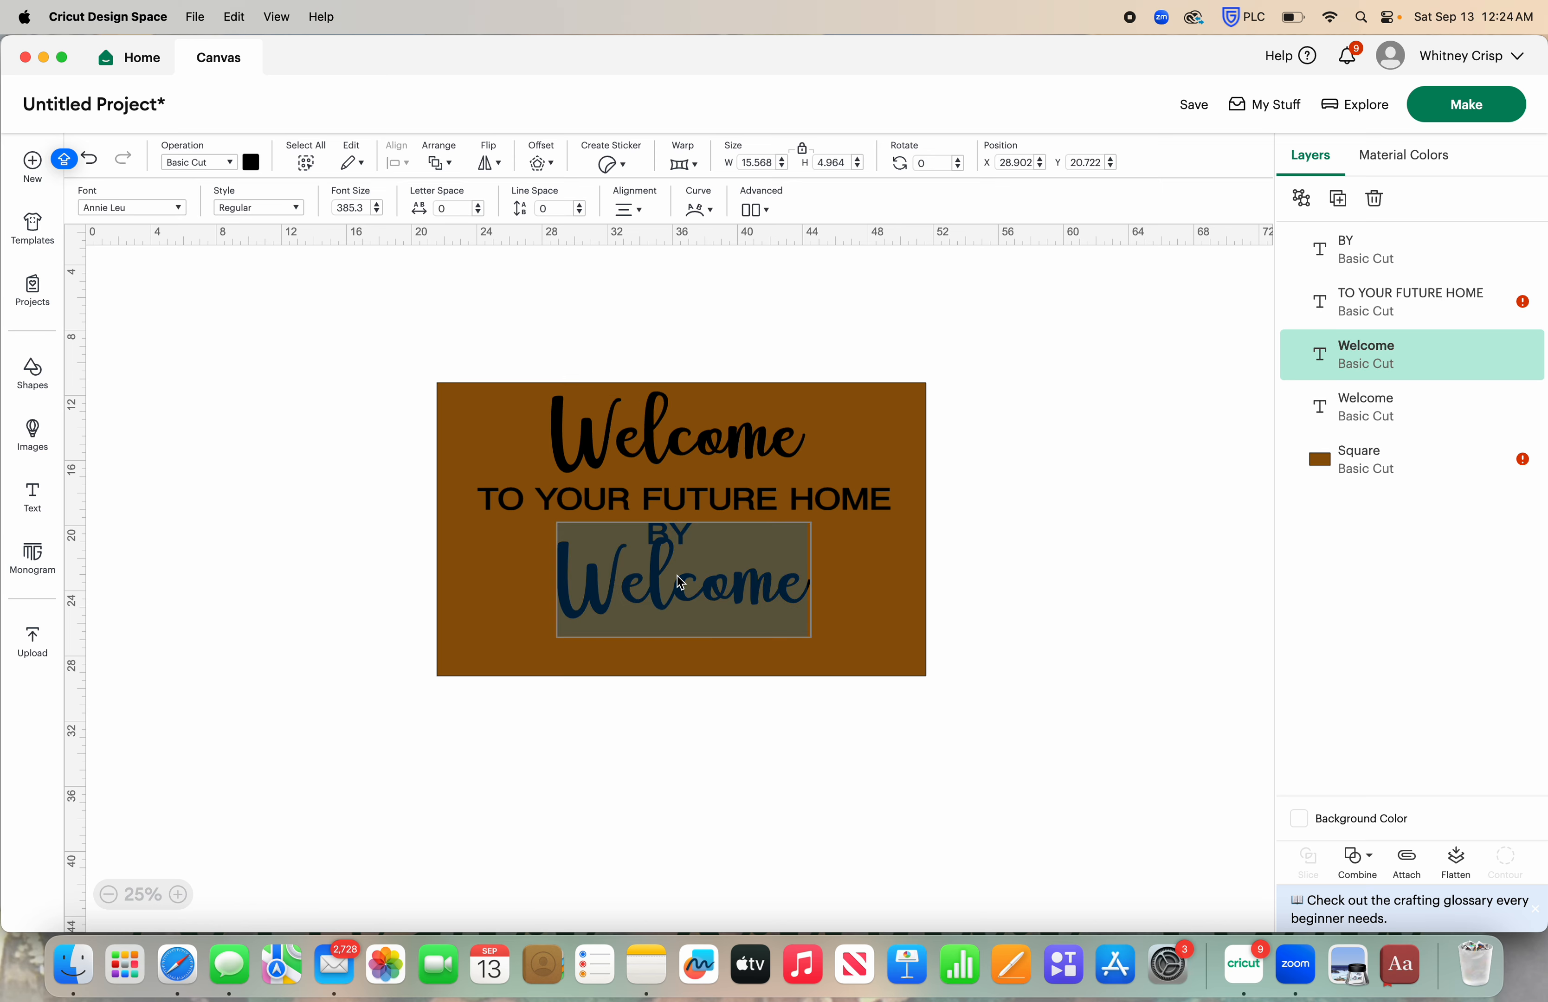
type("Whitney Crisp")
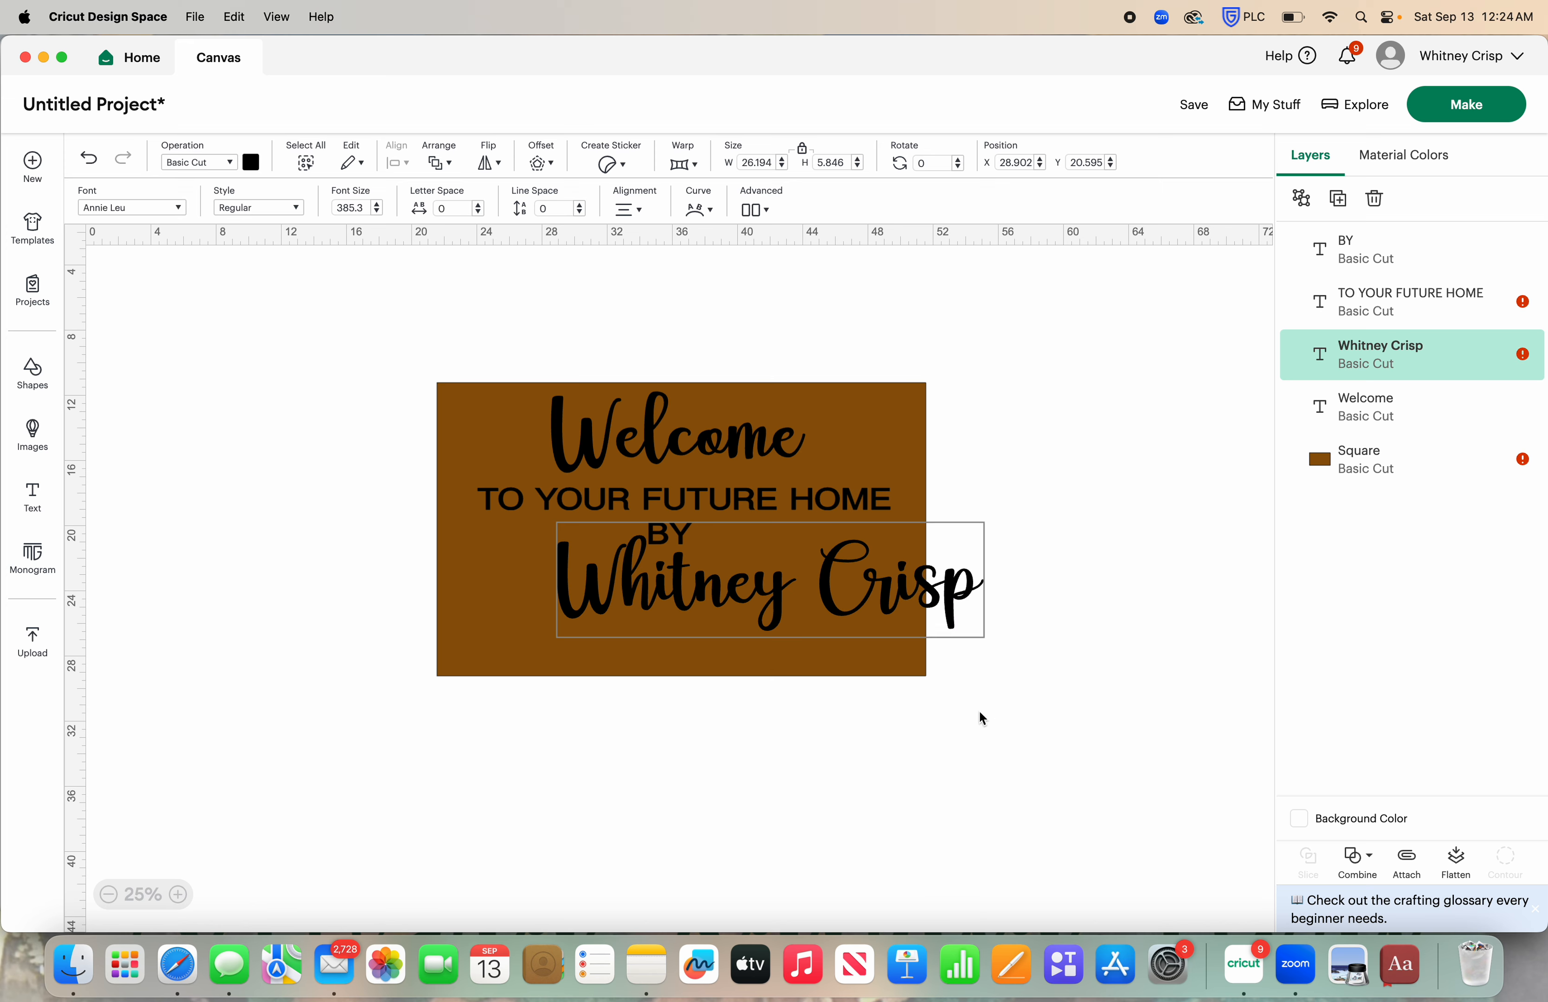
left_click(865, 570)
left_click_drag(859, 571, 766, 576)
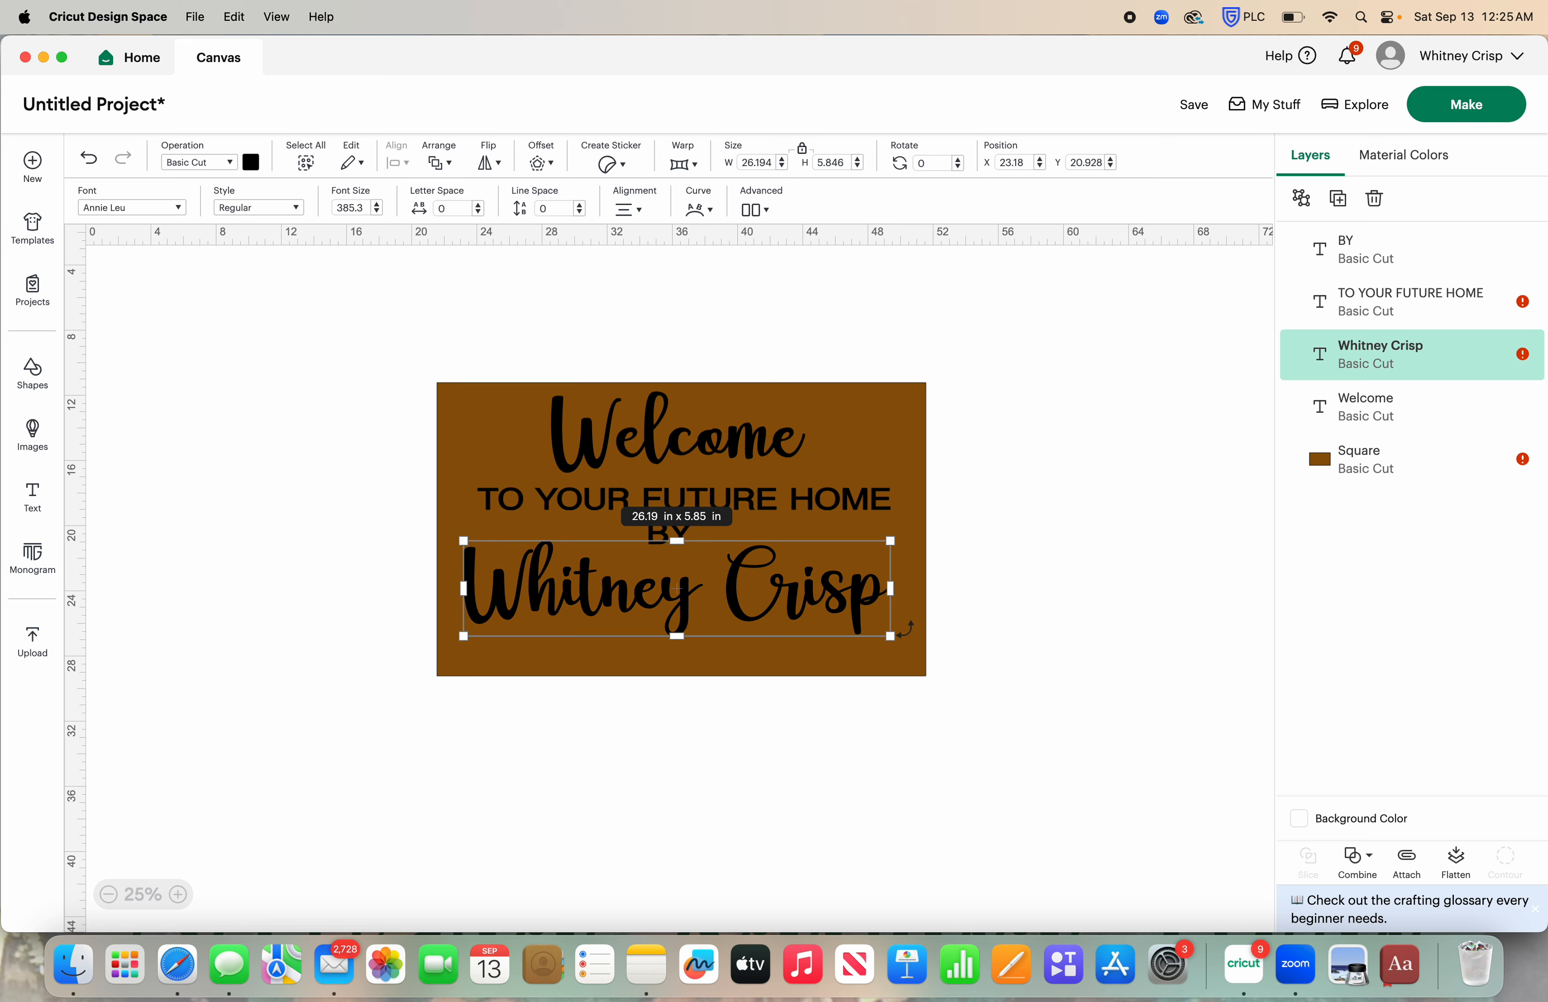
left_click_drag(891, 629, 803, 595)
left_click(808, 768)
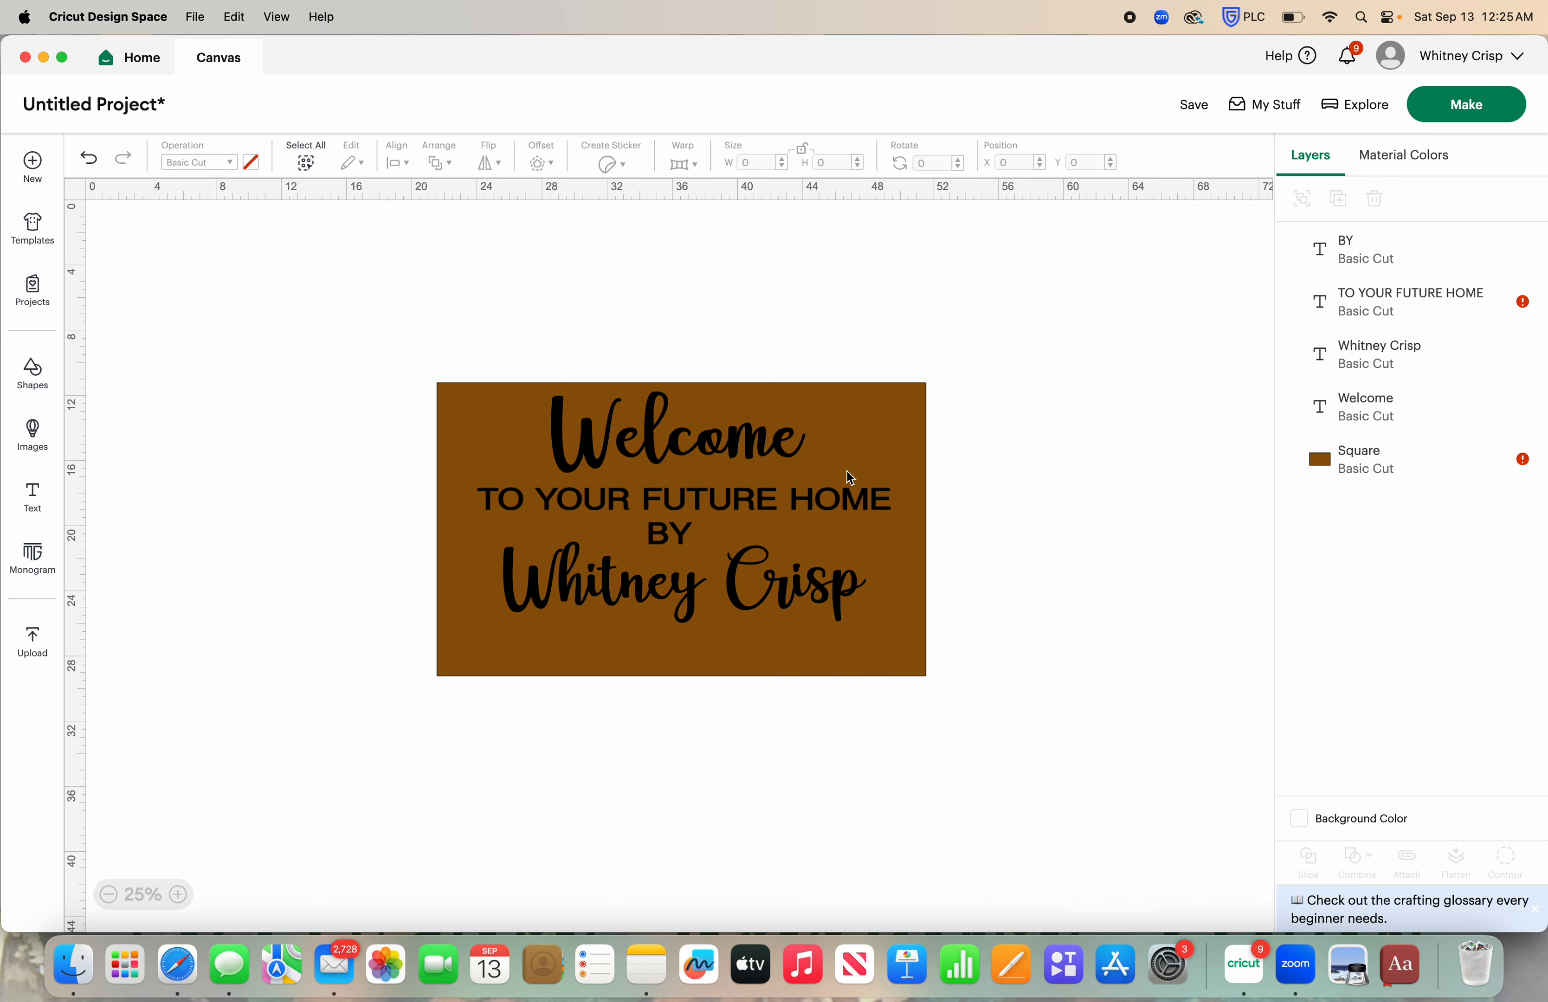
- Copy TO YOUR FUTURE HOME to the sign's bottom, retyped in capitals as business name and phone number
left_click(810, 501)
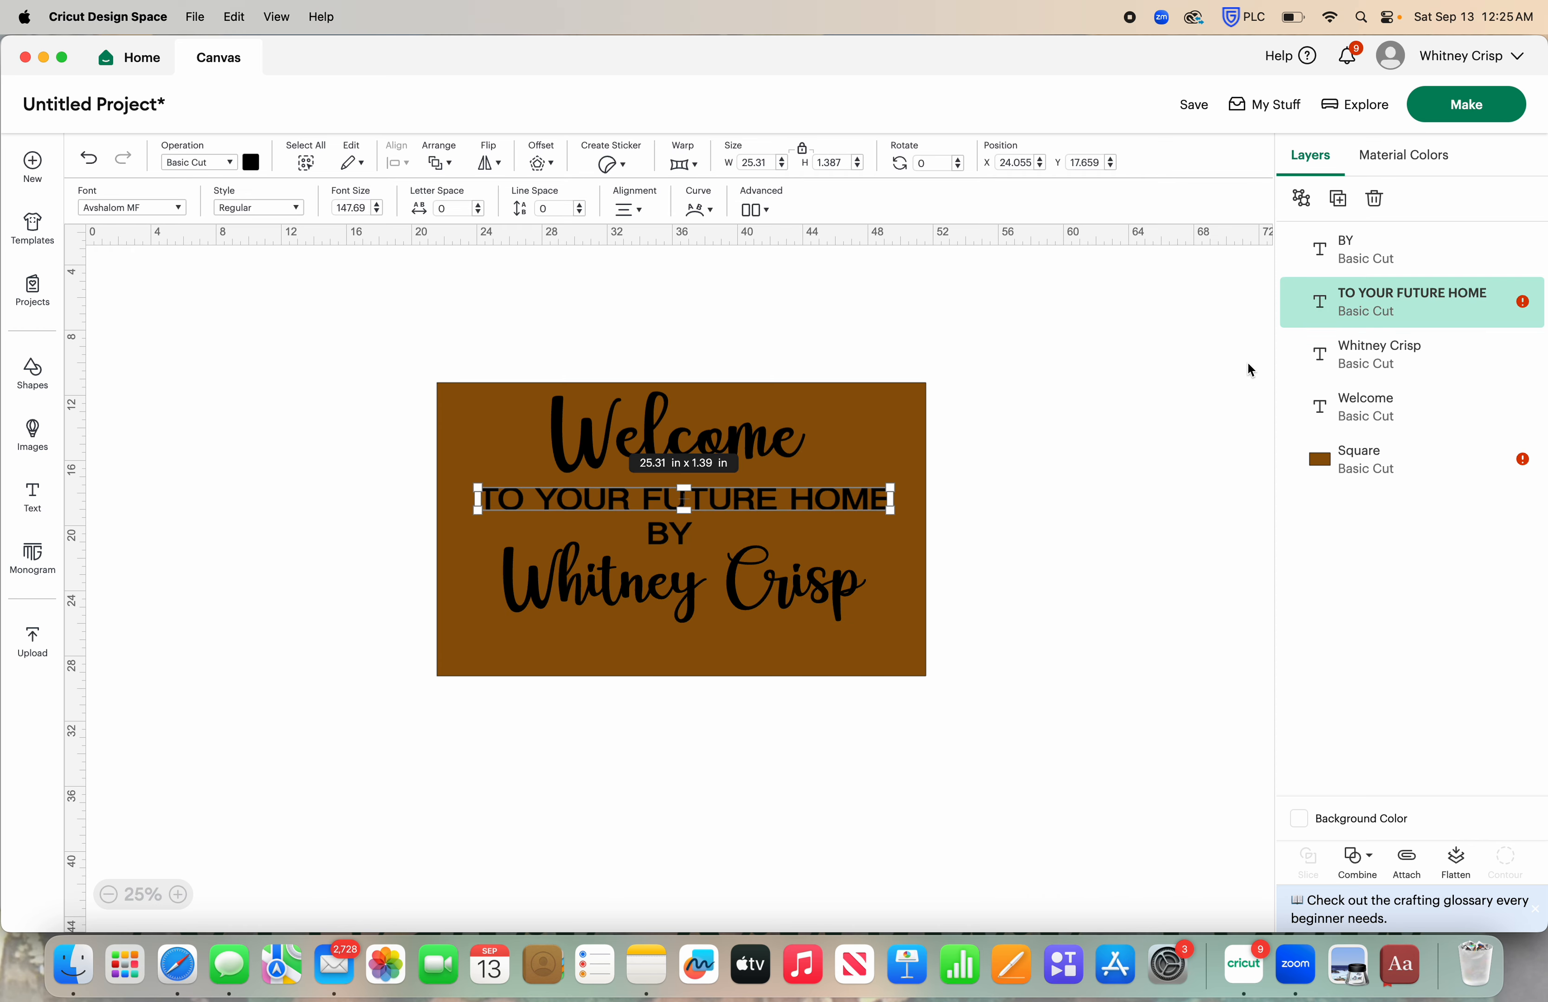
left_click(1338, 198)
left_click_drag(817, 519, 806, 650)
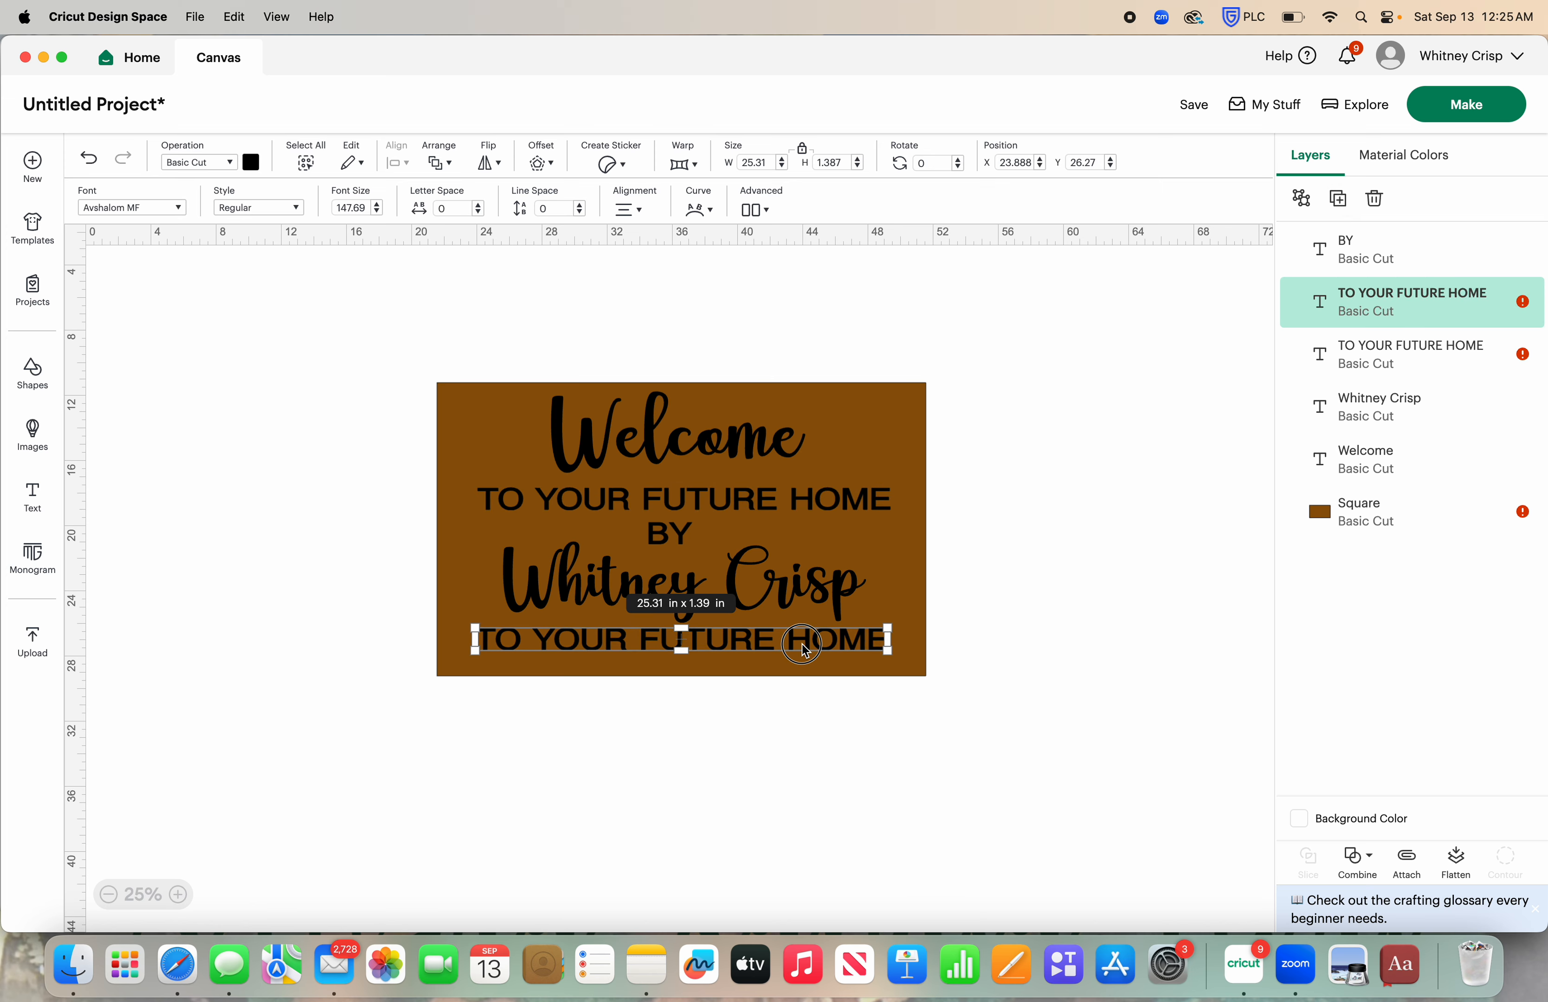
double_click(806, 651)
key("Caps_Lock")
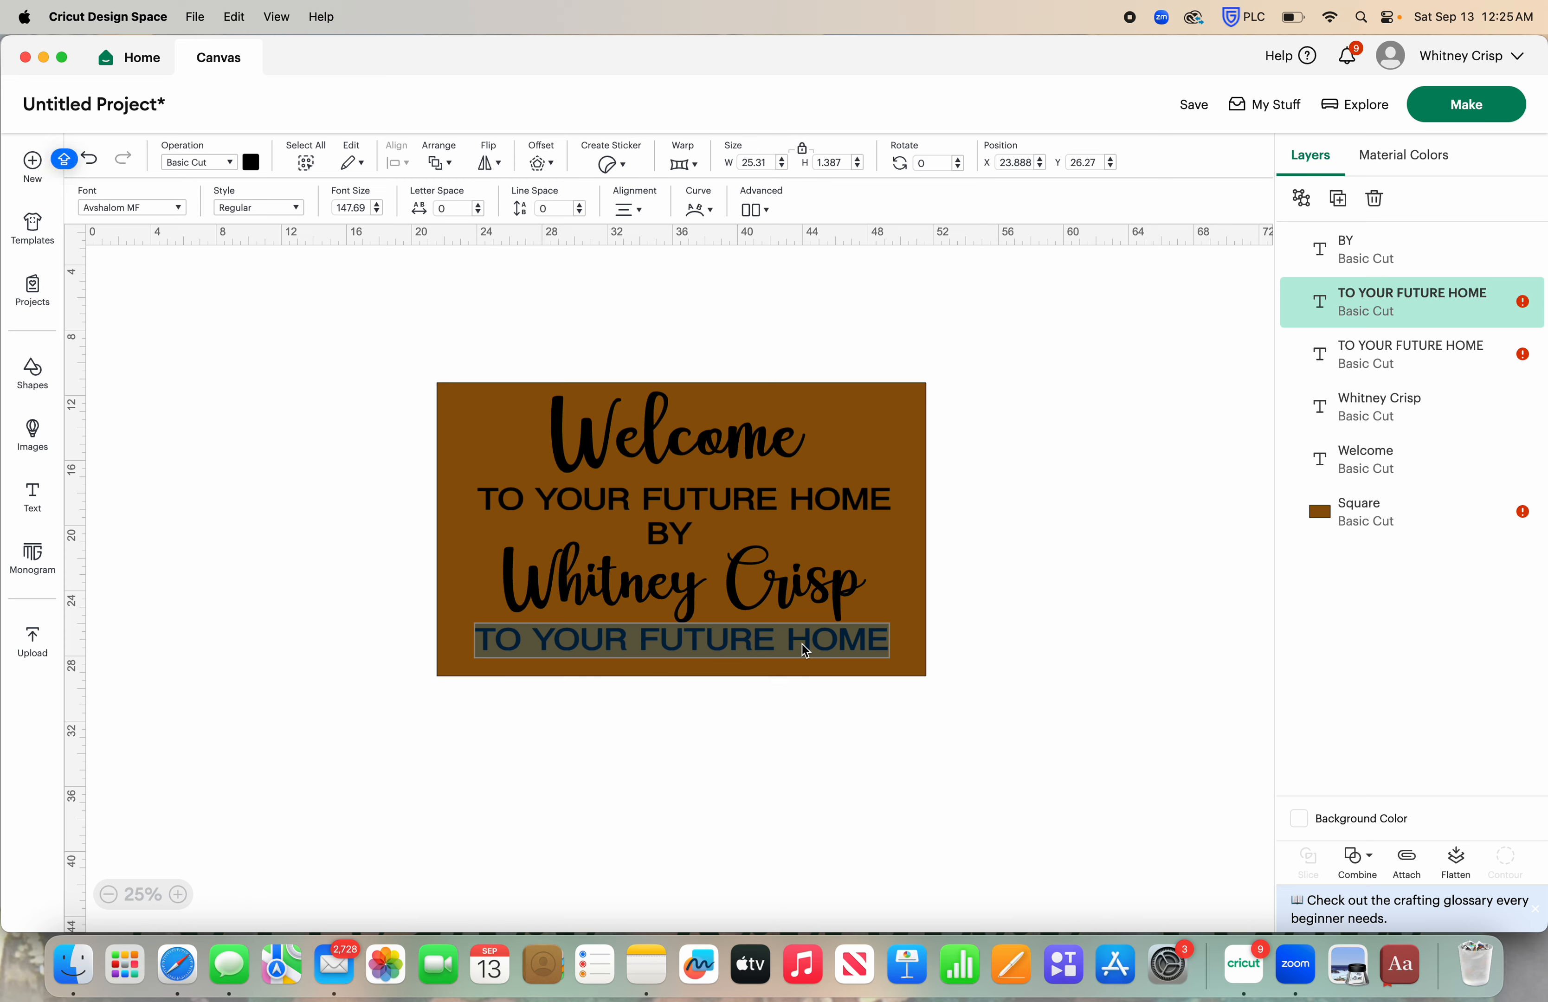
type("WHITNEY M")
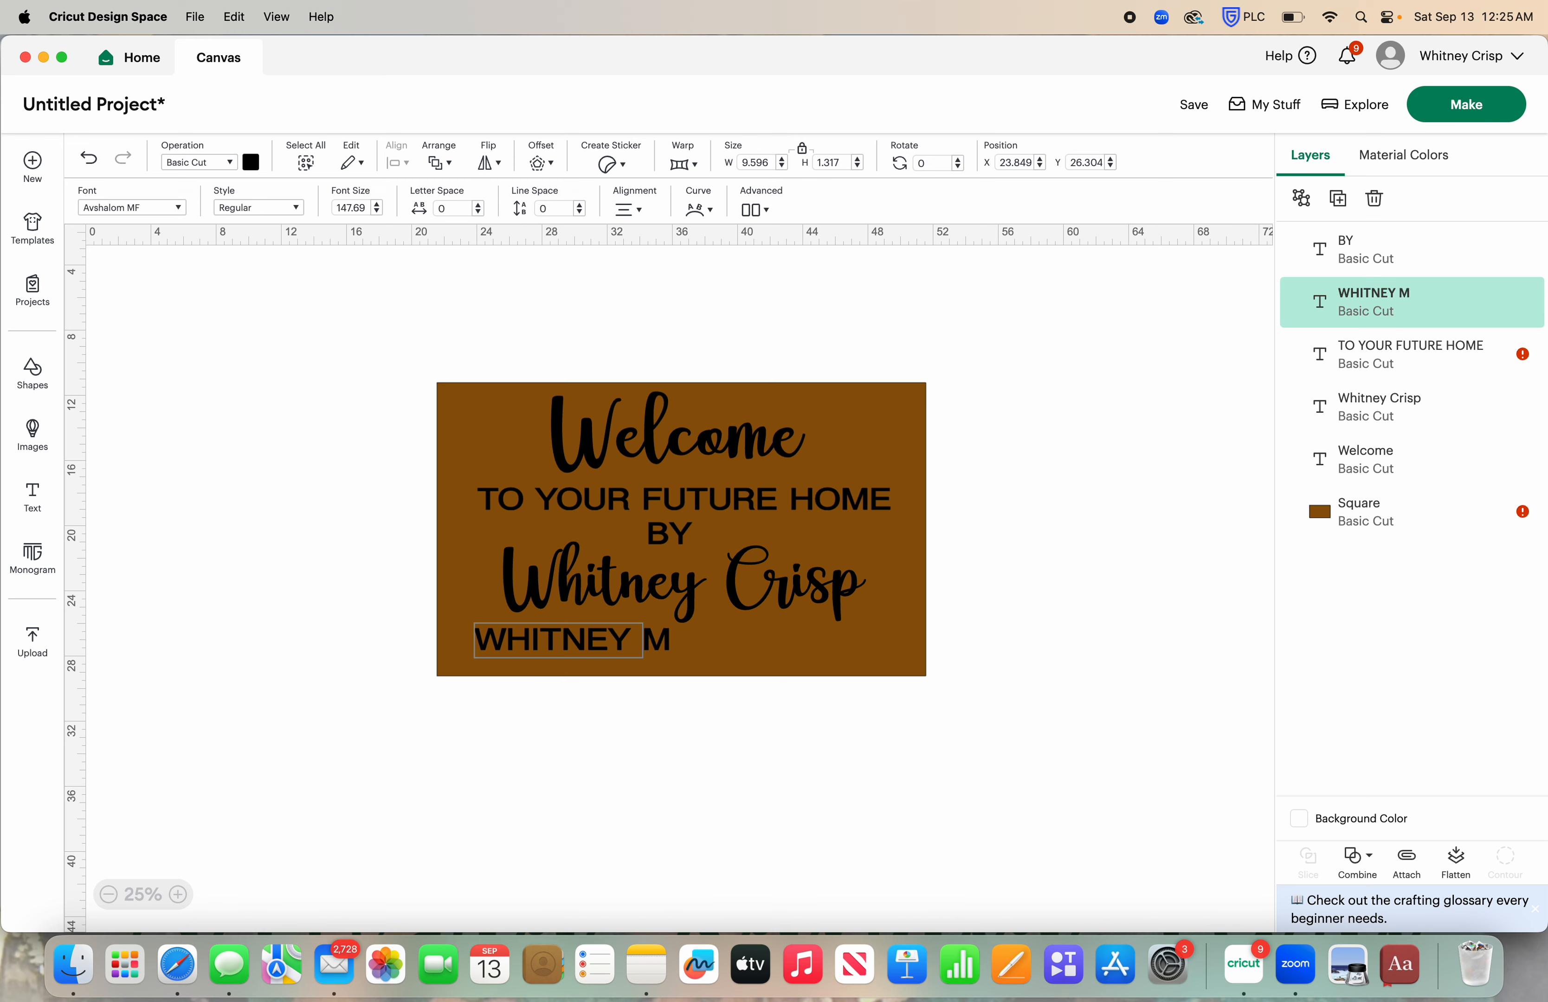
type("ADE IT")
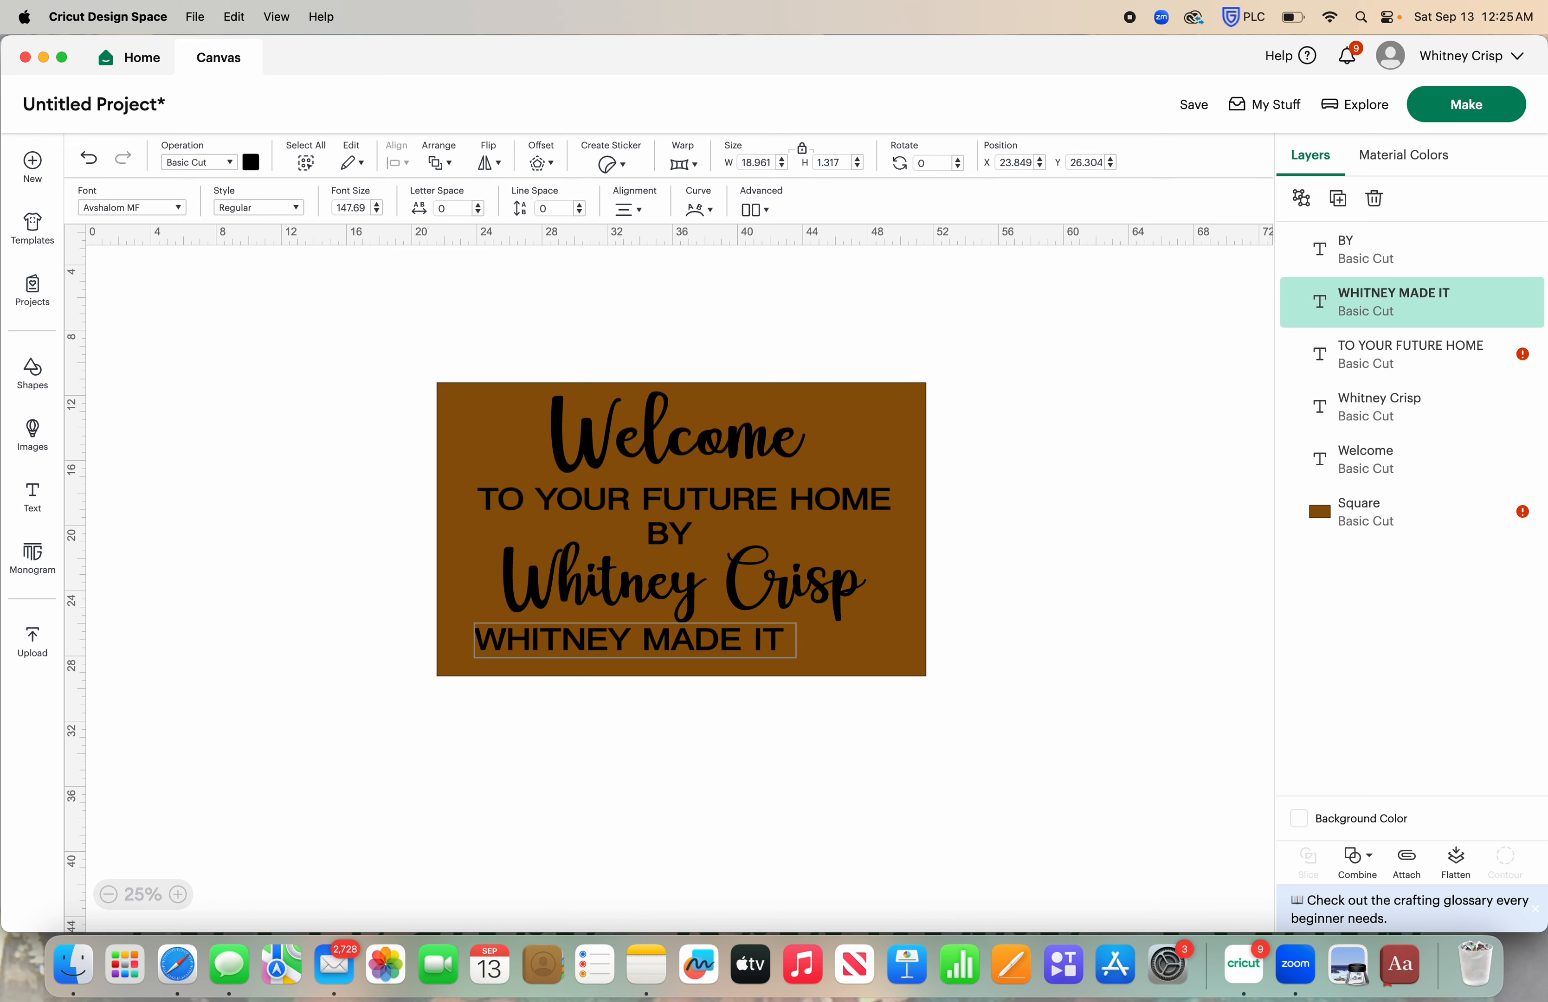
type(" |")
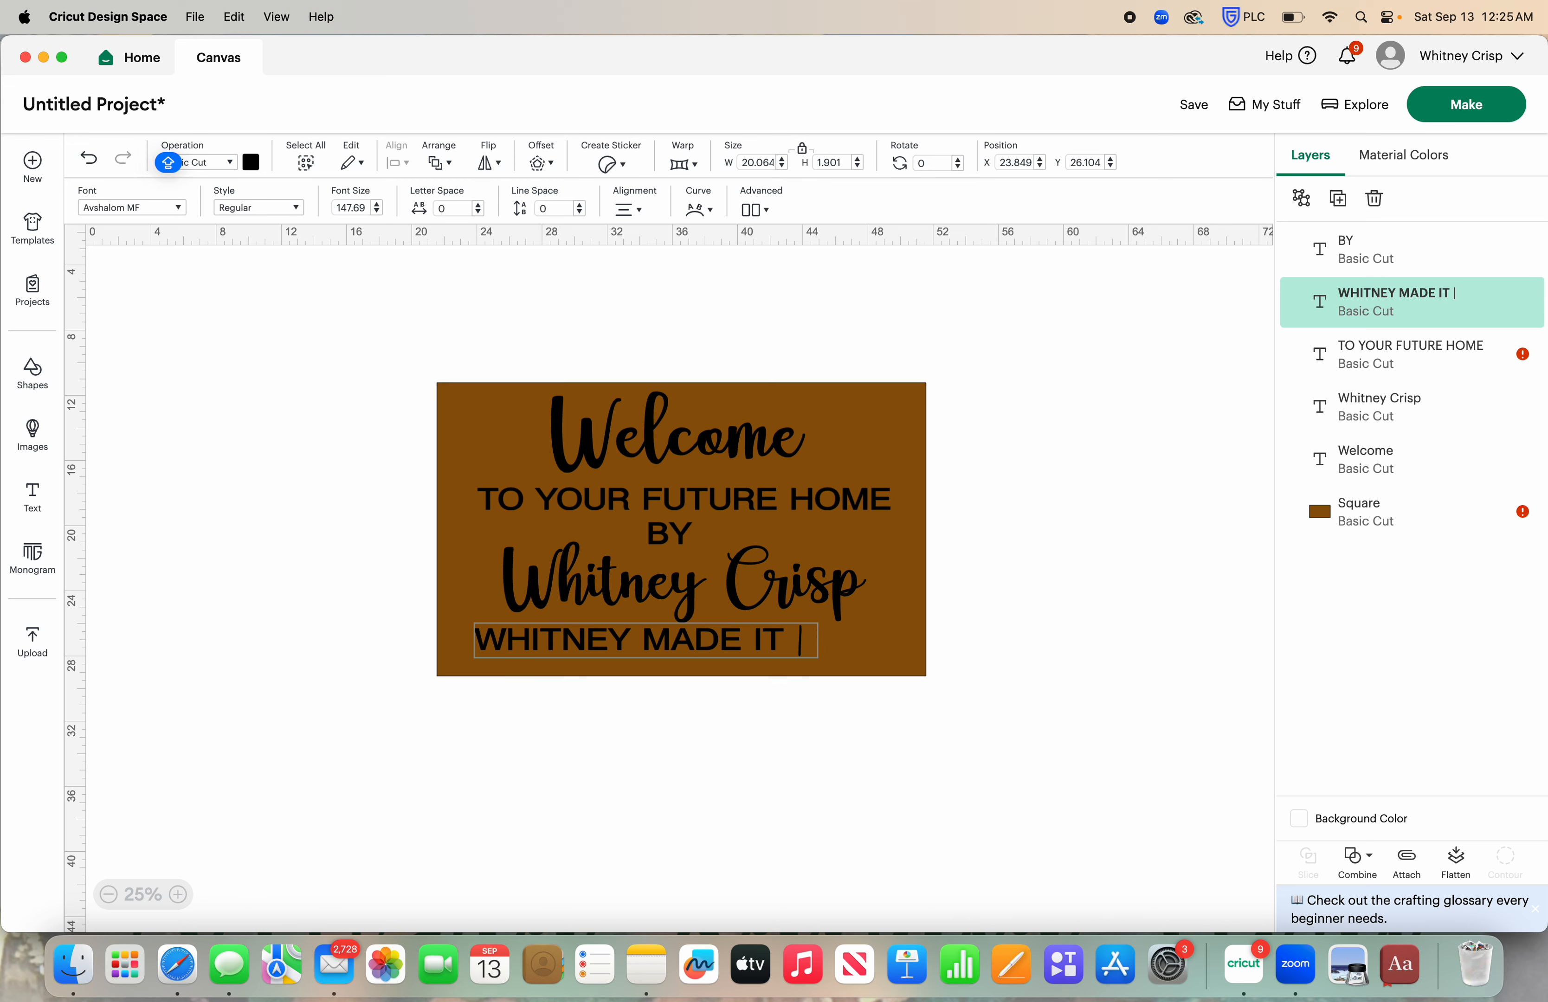
type(" 123-")
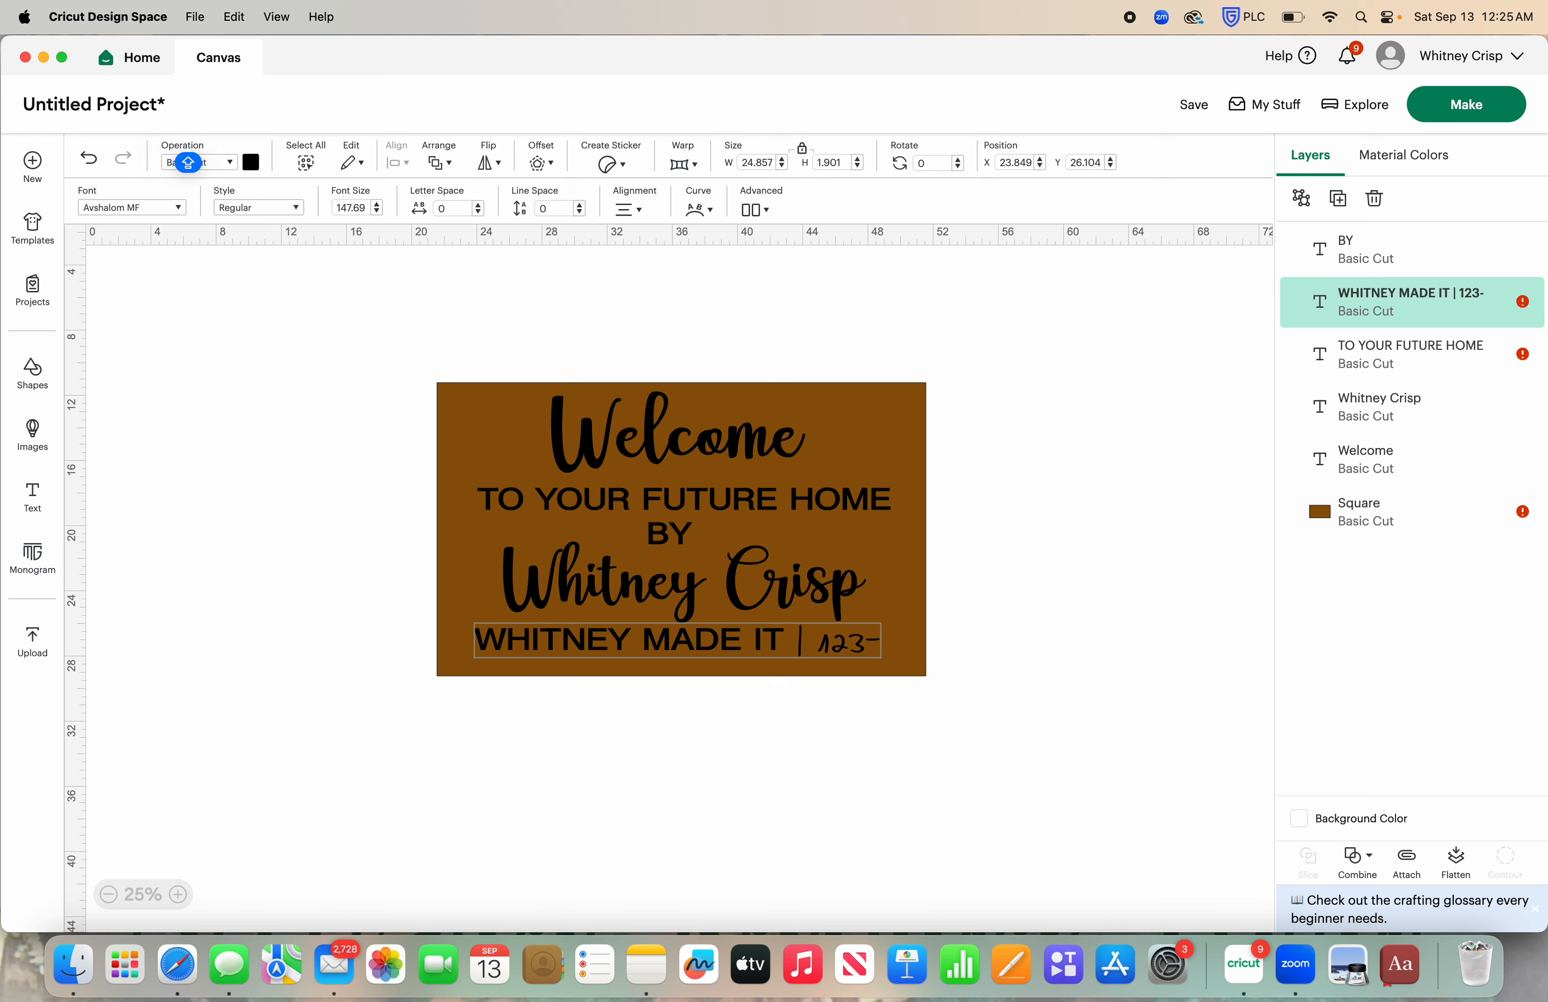
type("456-")
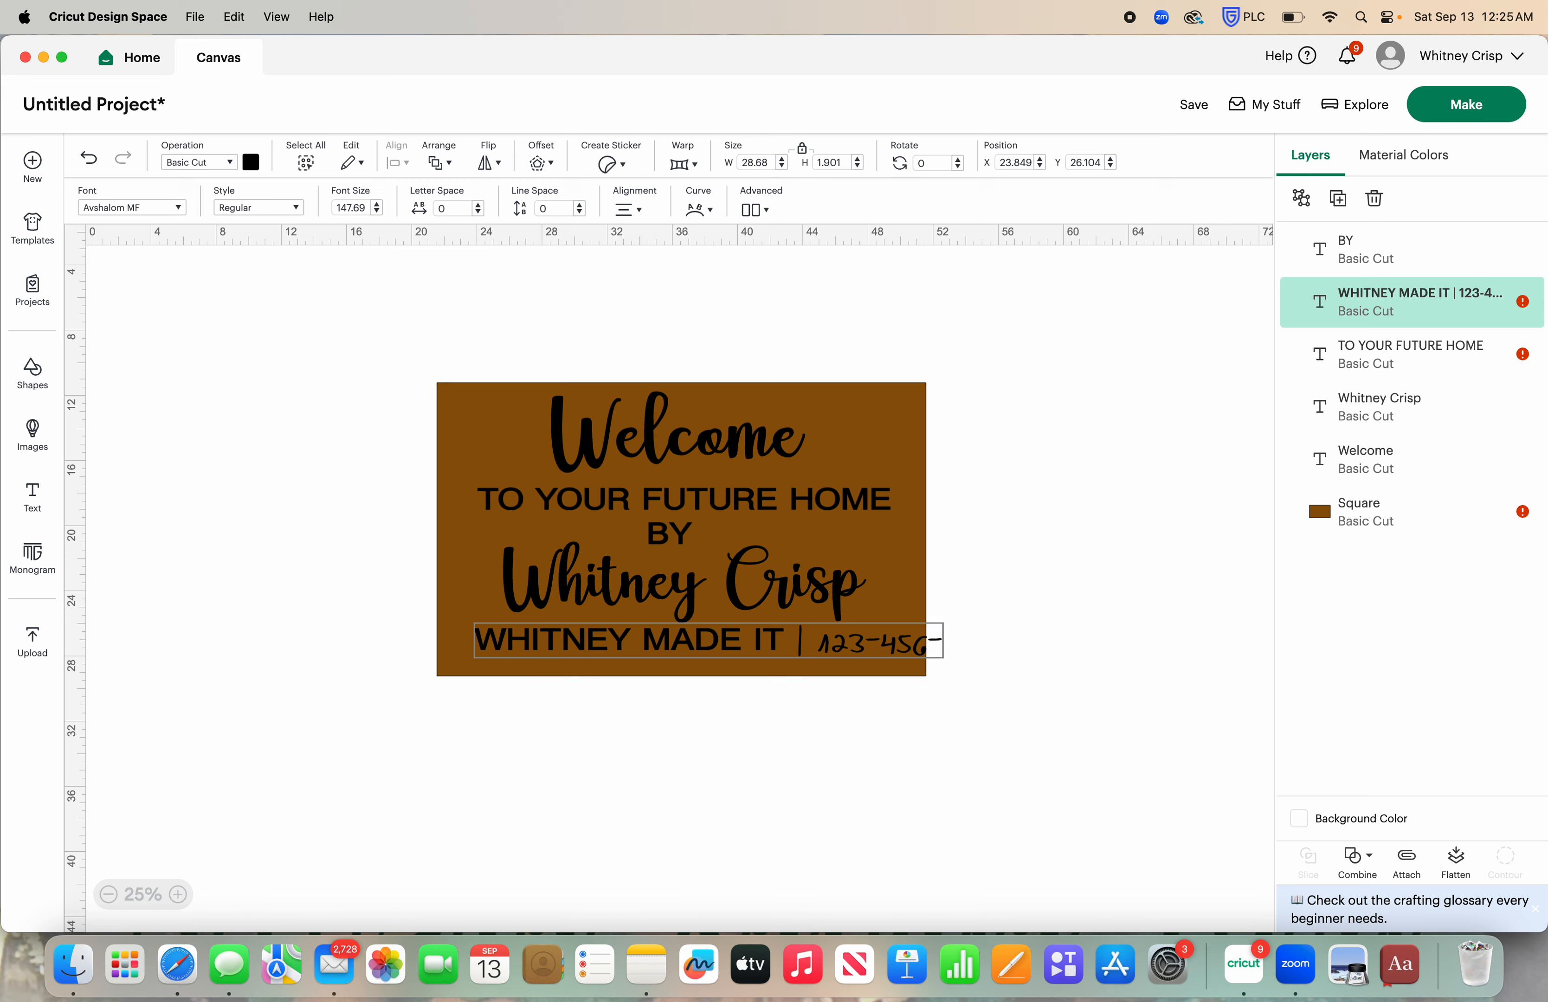
type("789")
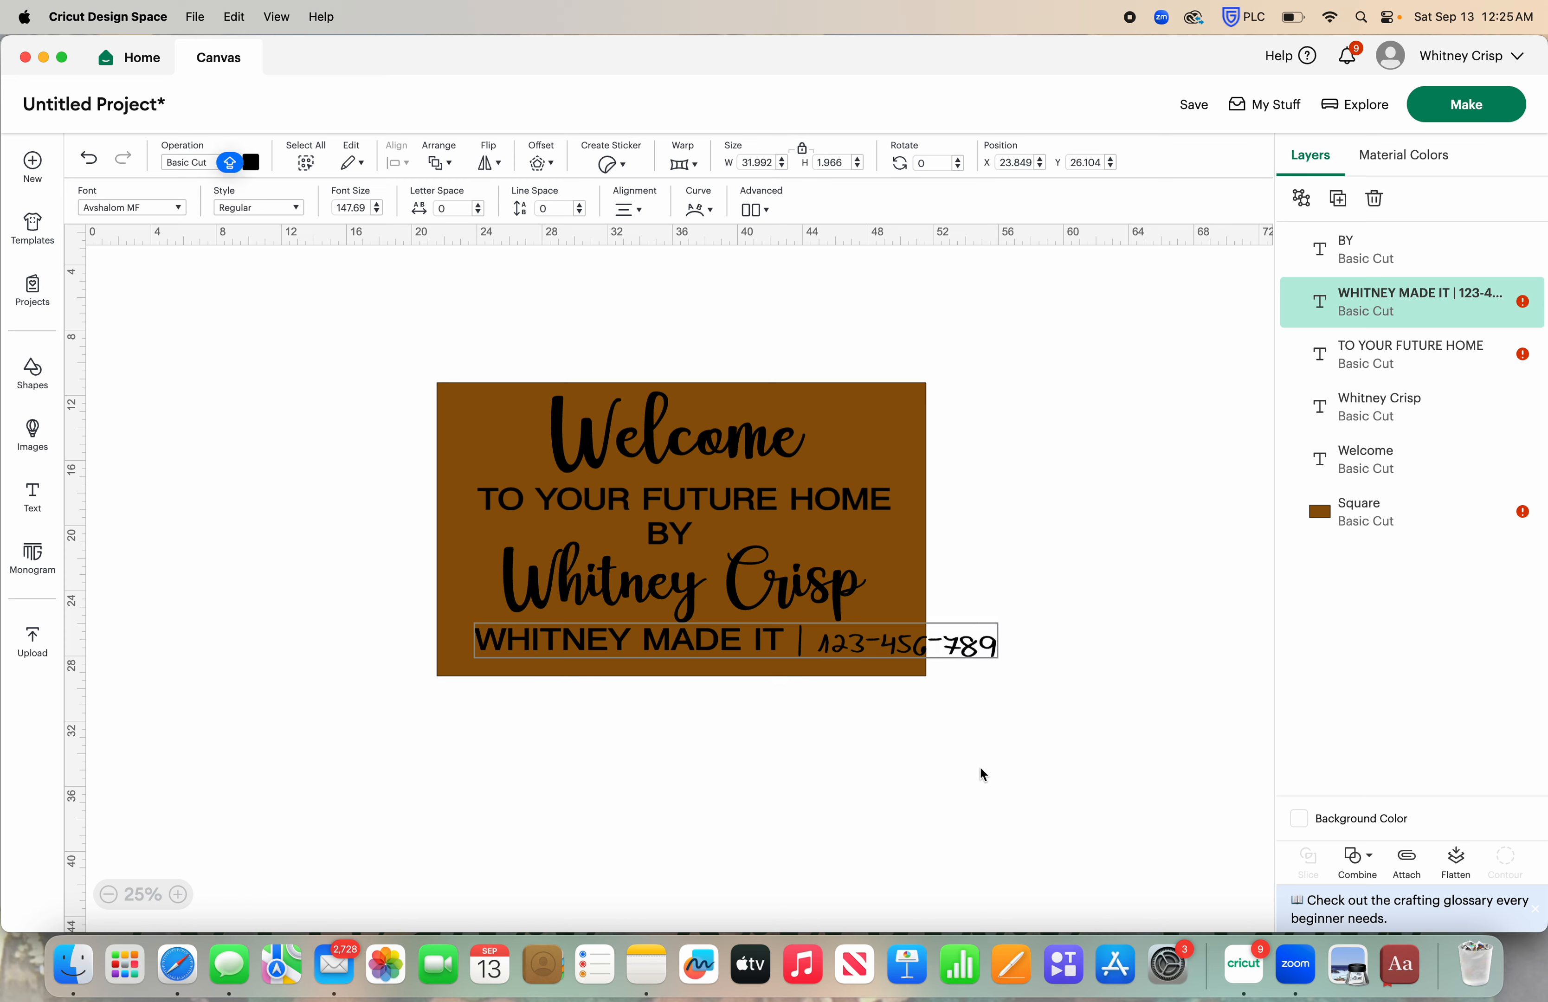
key("Escape")
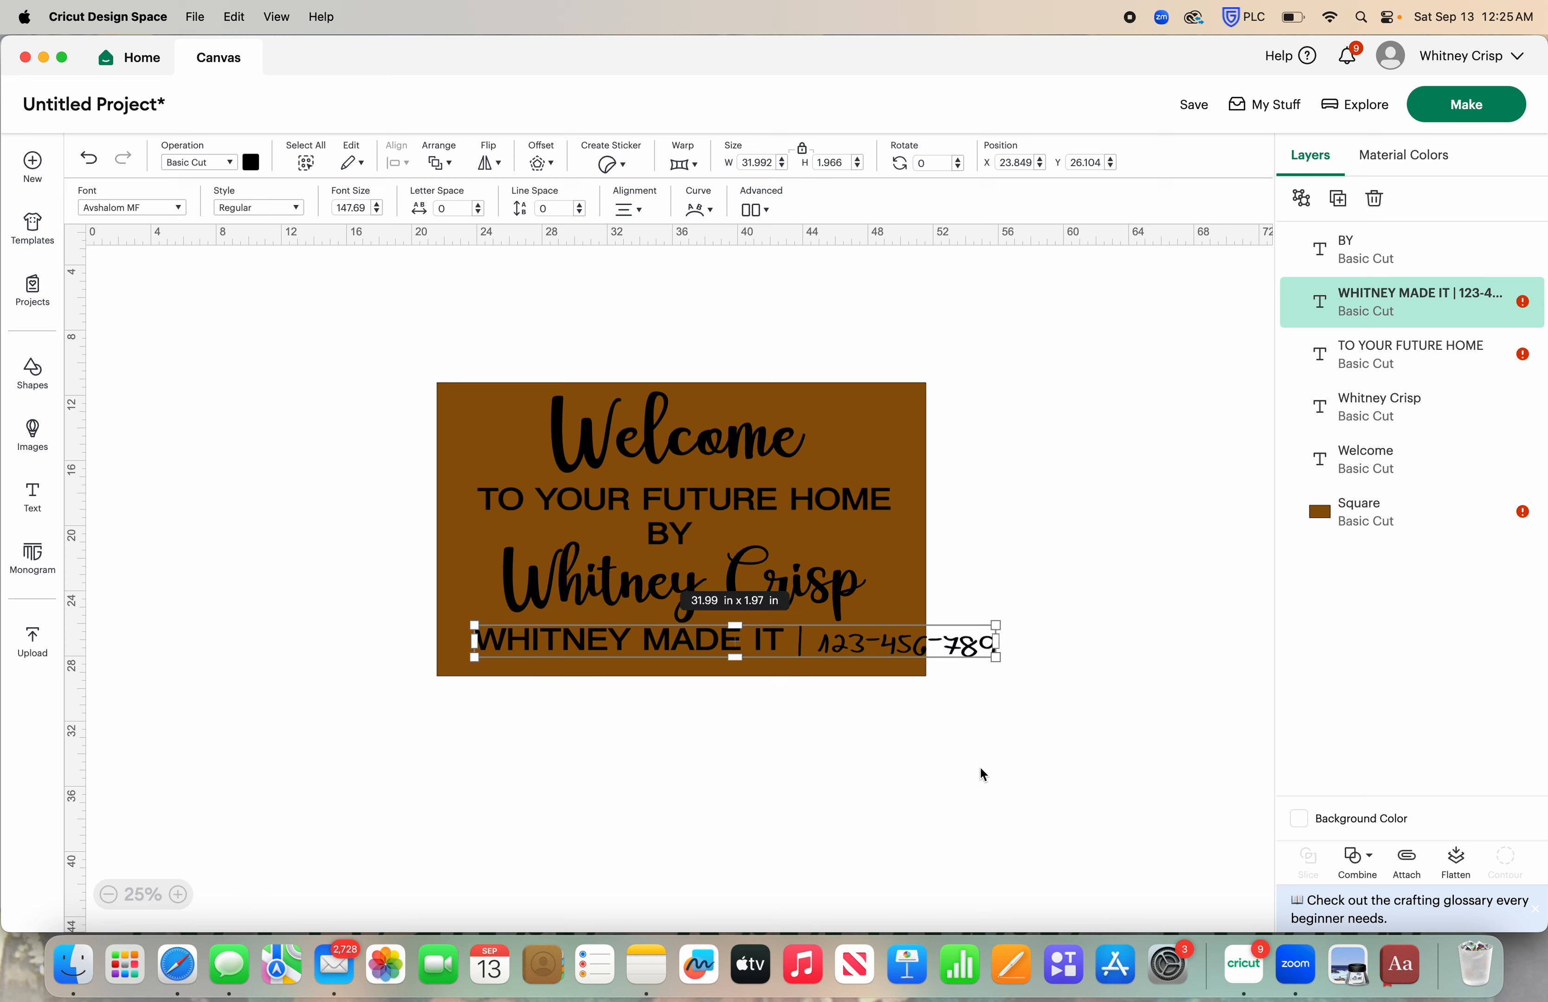
left_click_drag(880, 658, 834, 664)
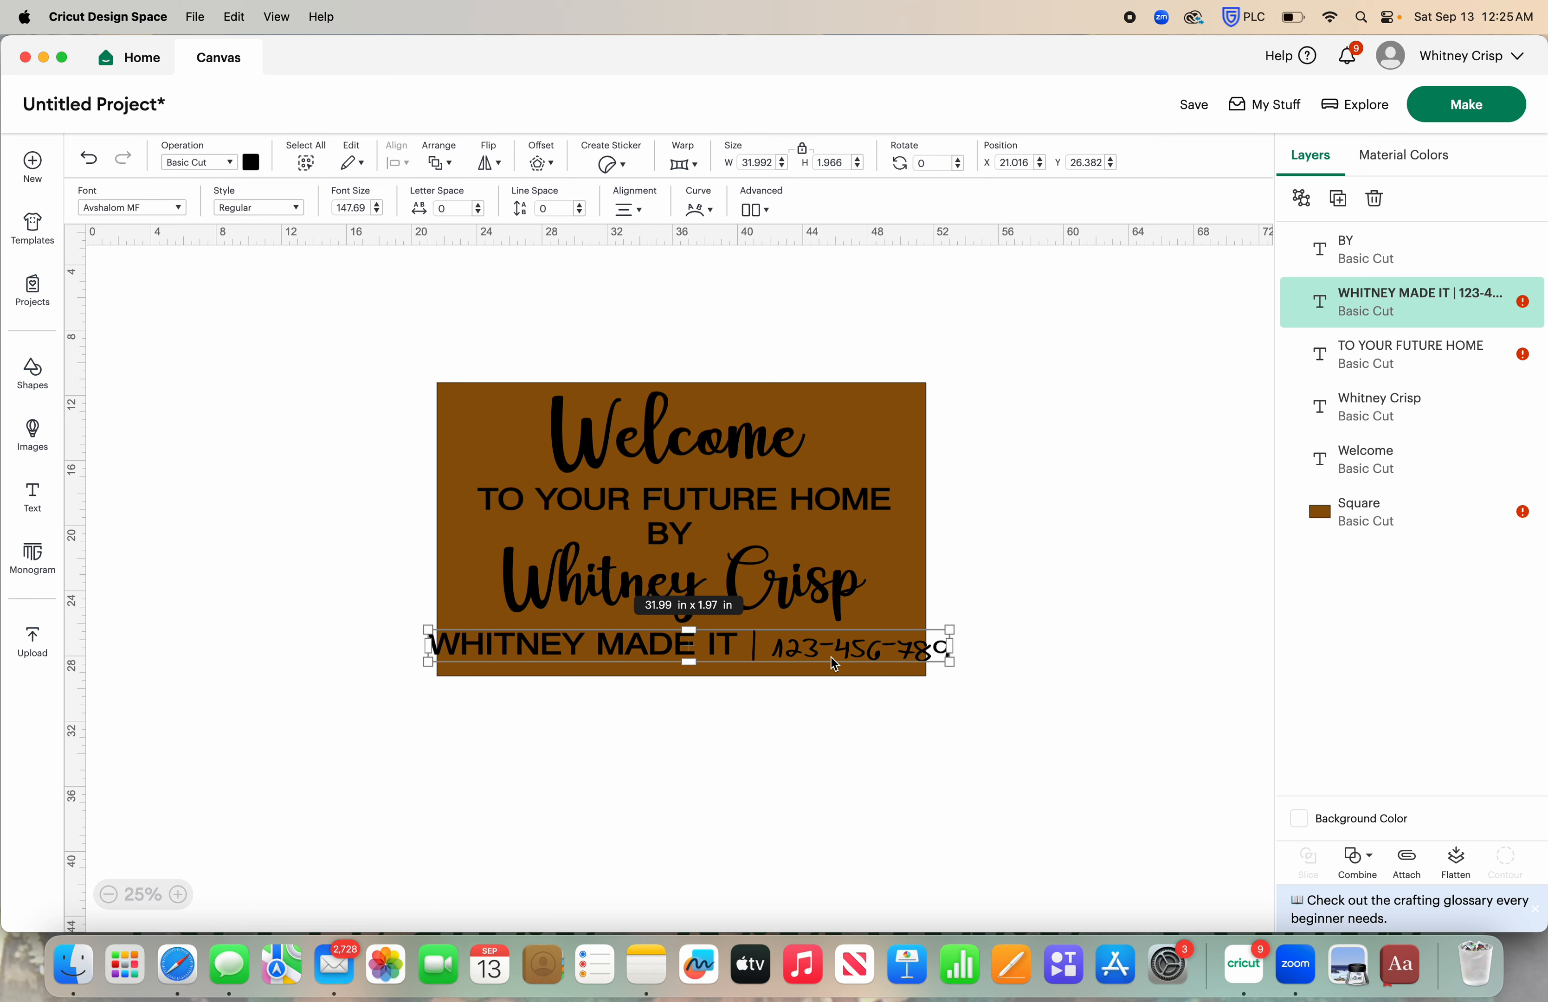
- Switch the credit line, TO YOUR FUTURE HOME and BY to the Cricut Sans font
left_click(107, 209)
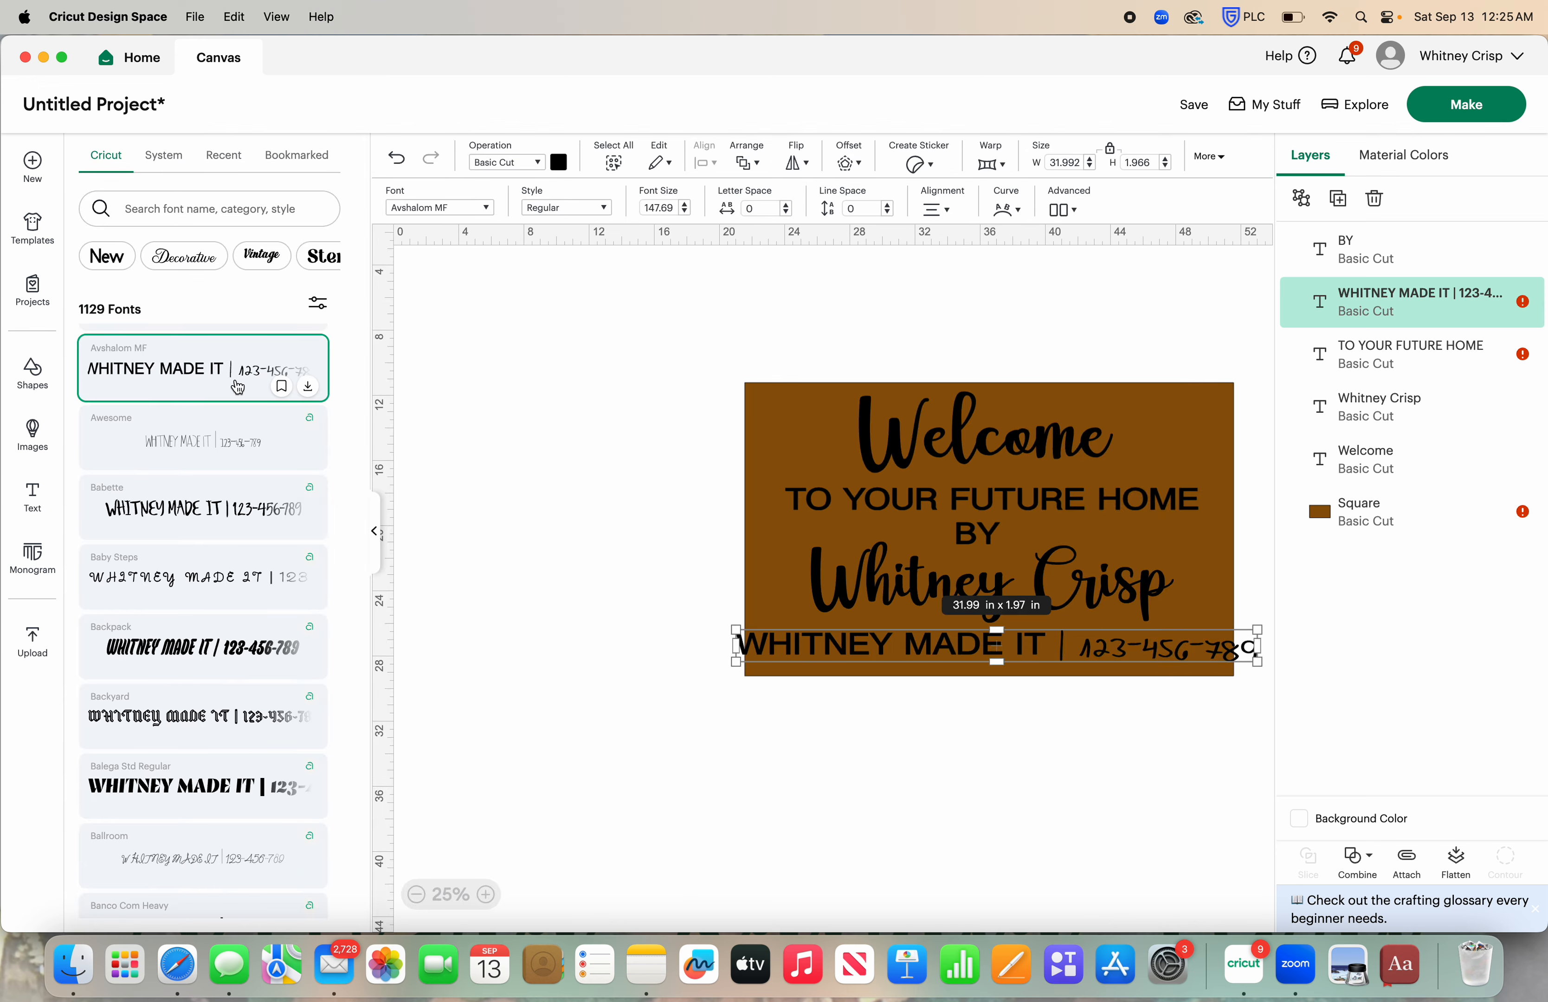
left_click(221, 205)
type("CRIC")
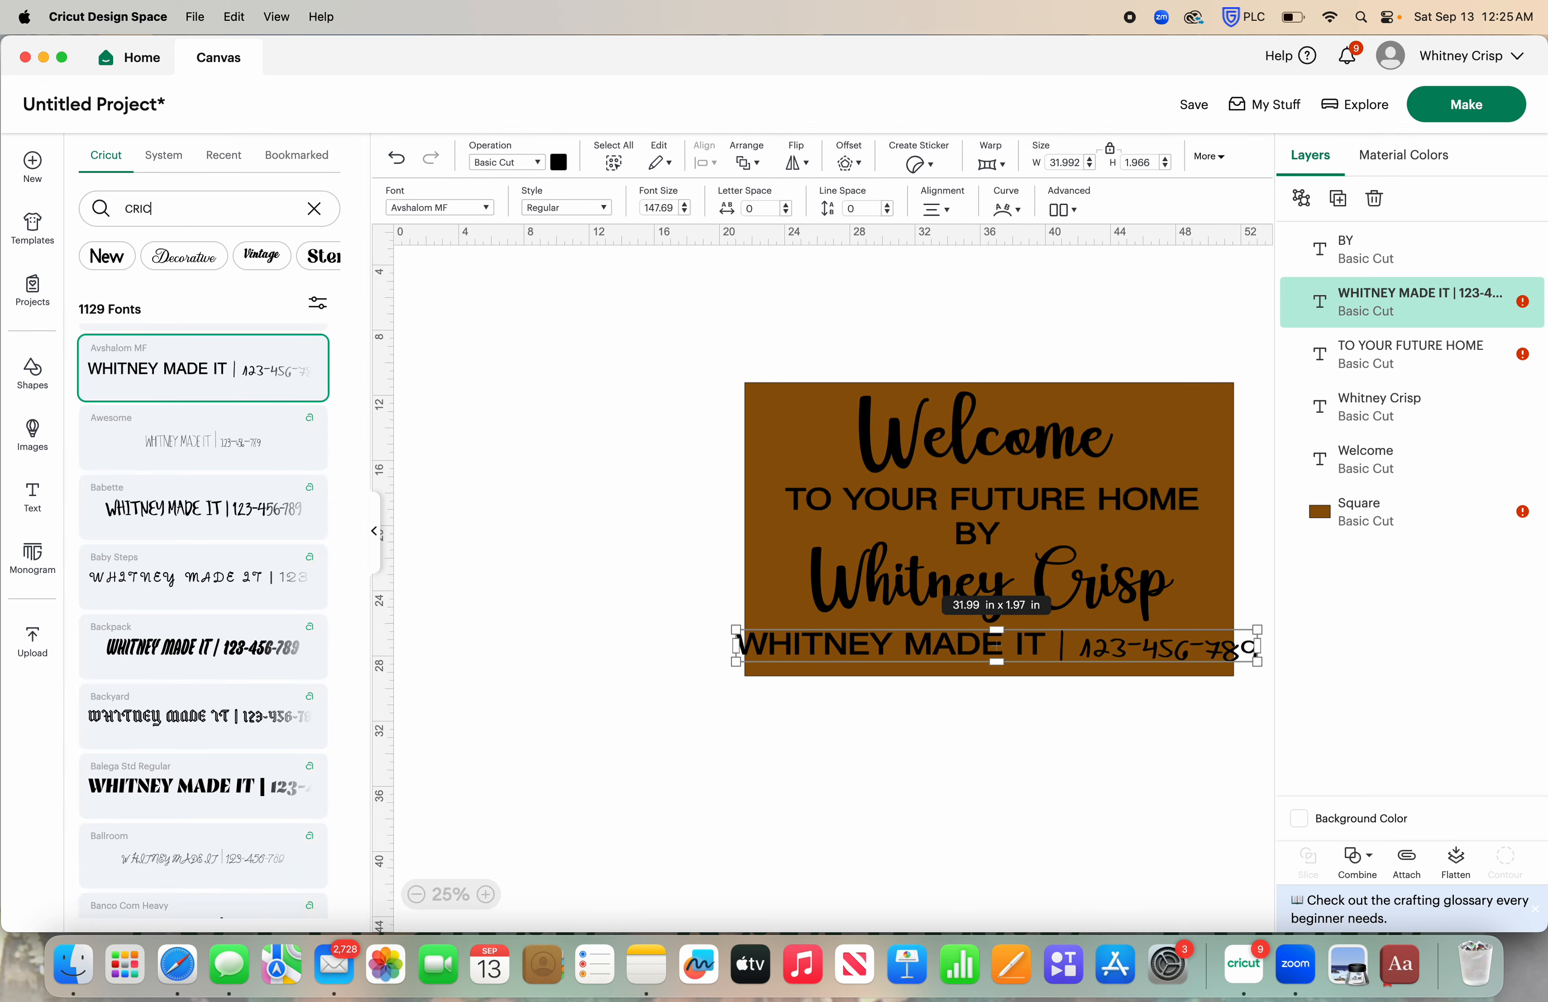
type("UT")
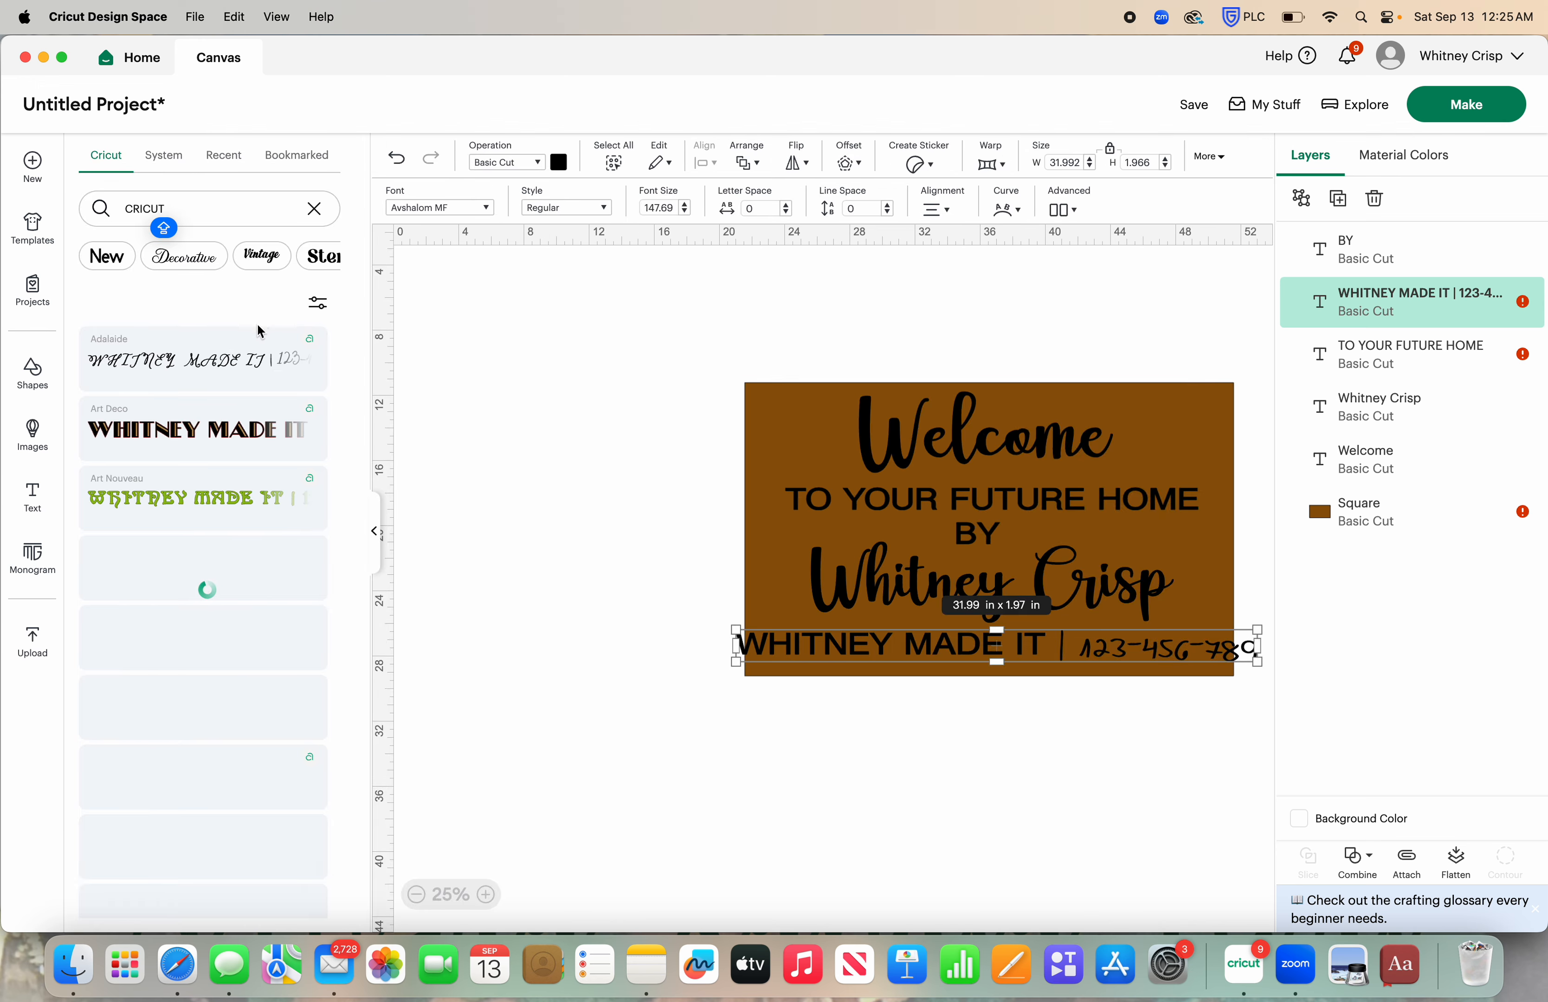
type(" SANS")
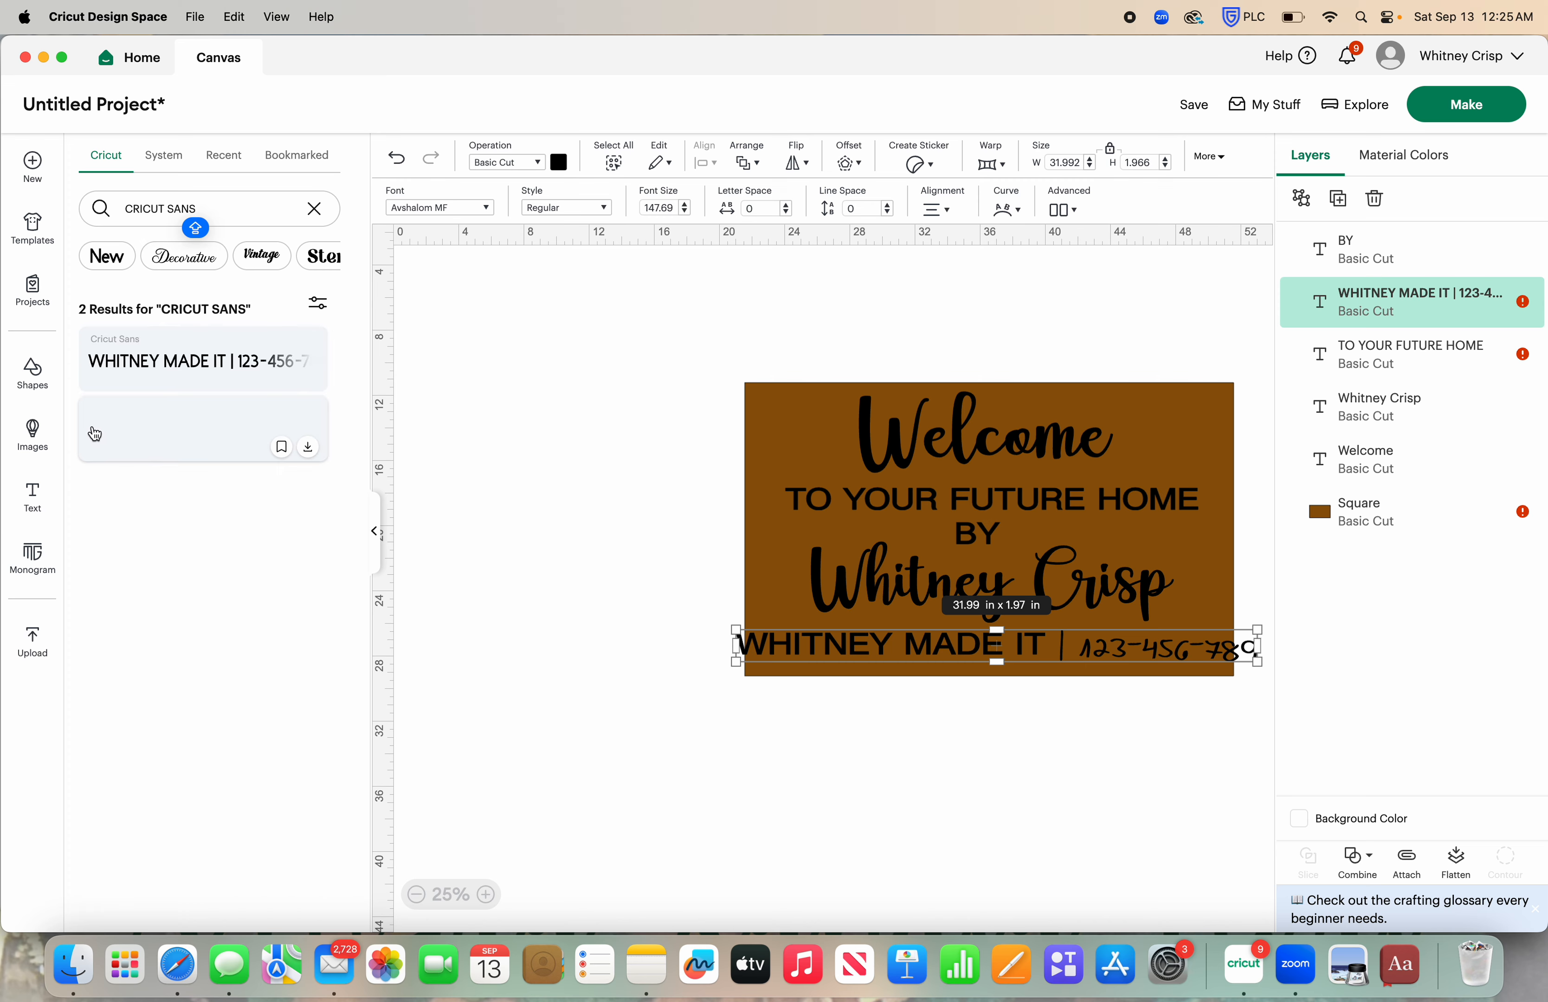
left_click(185, 366)
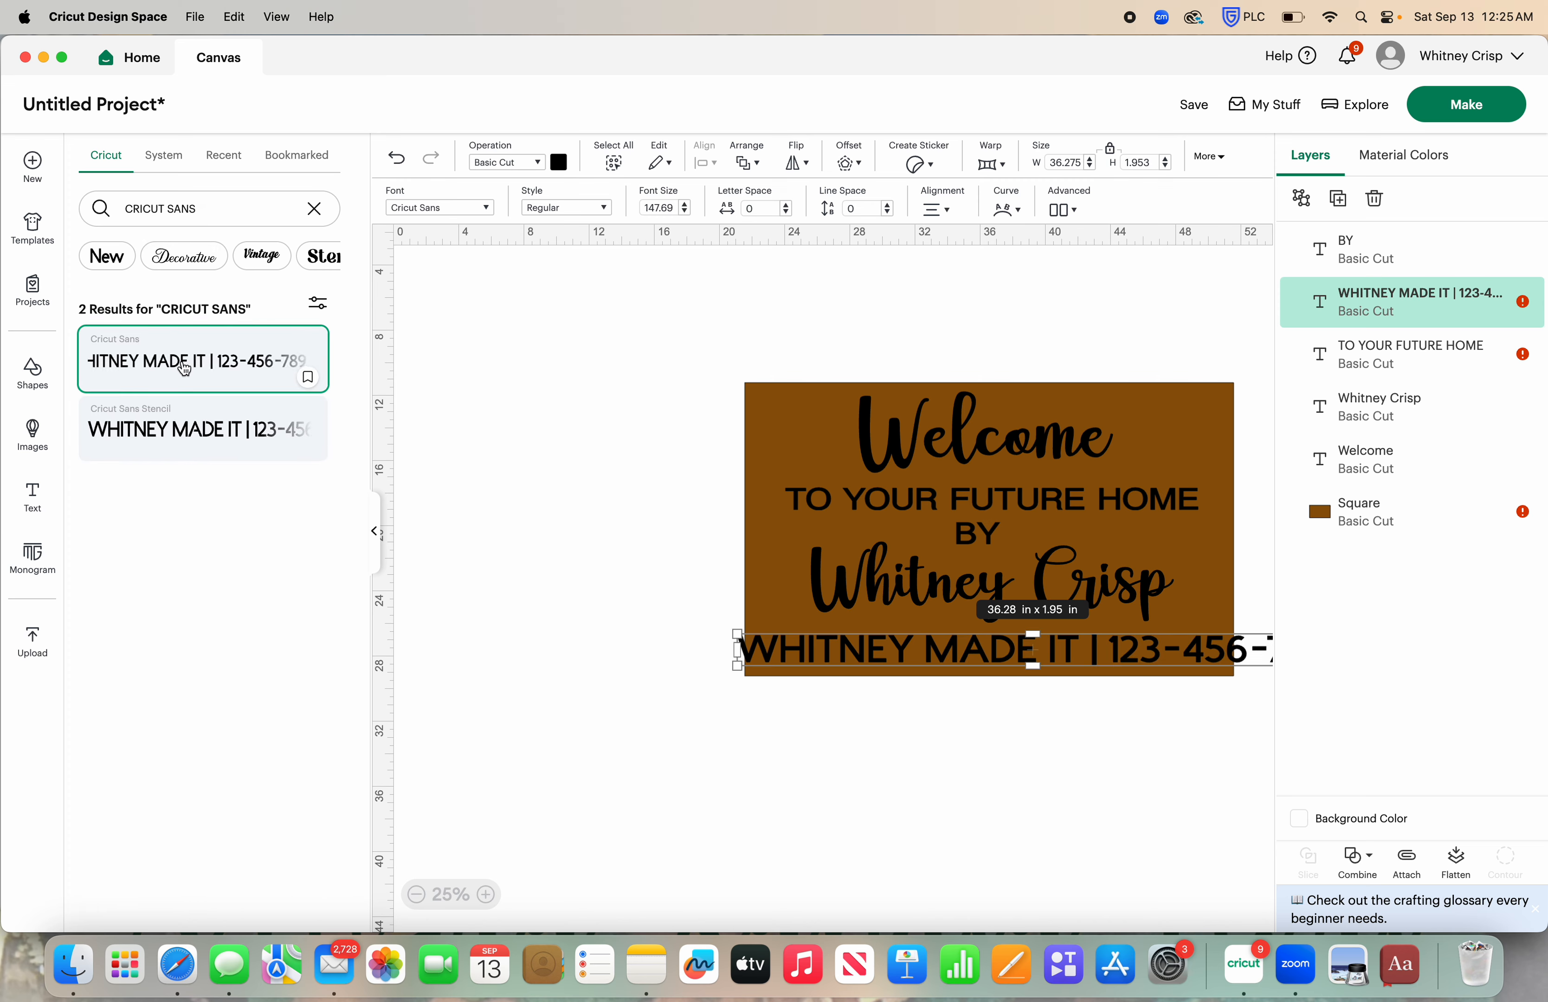
left_click(819, 501)
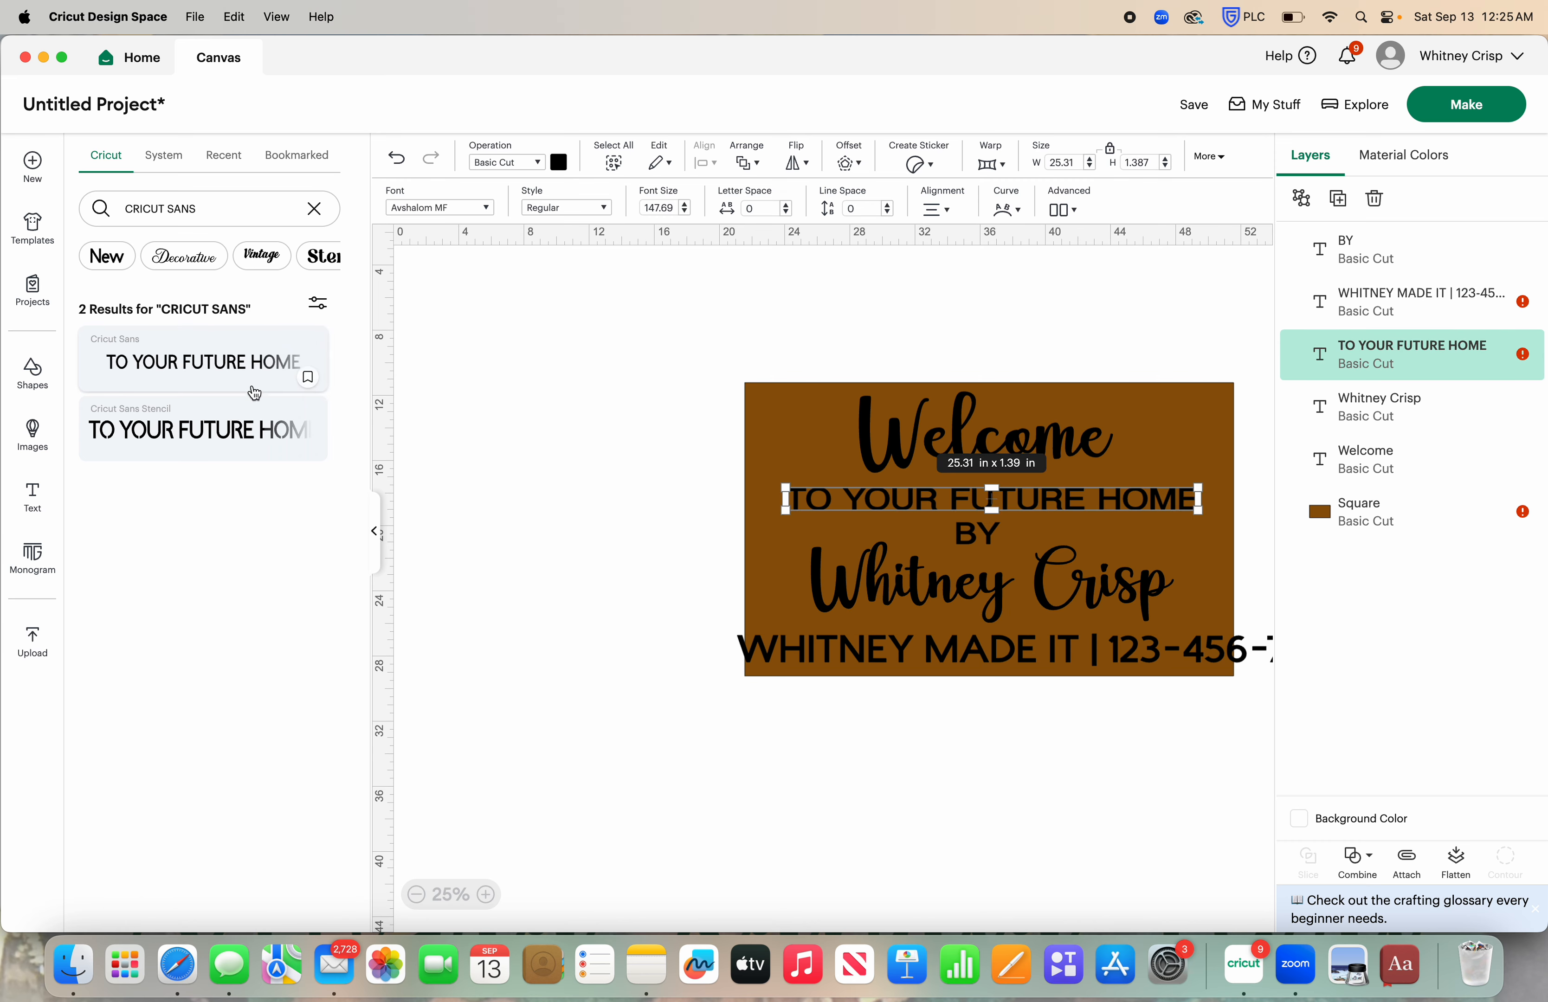
left_click(254, 389)
left_click(971, 541)
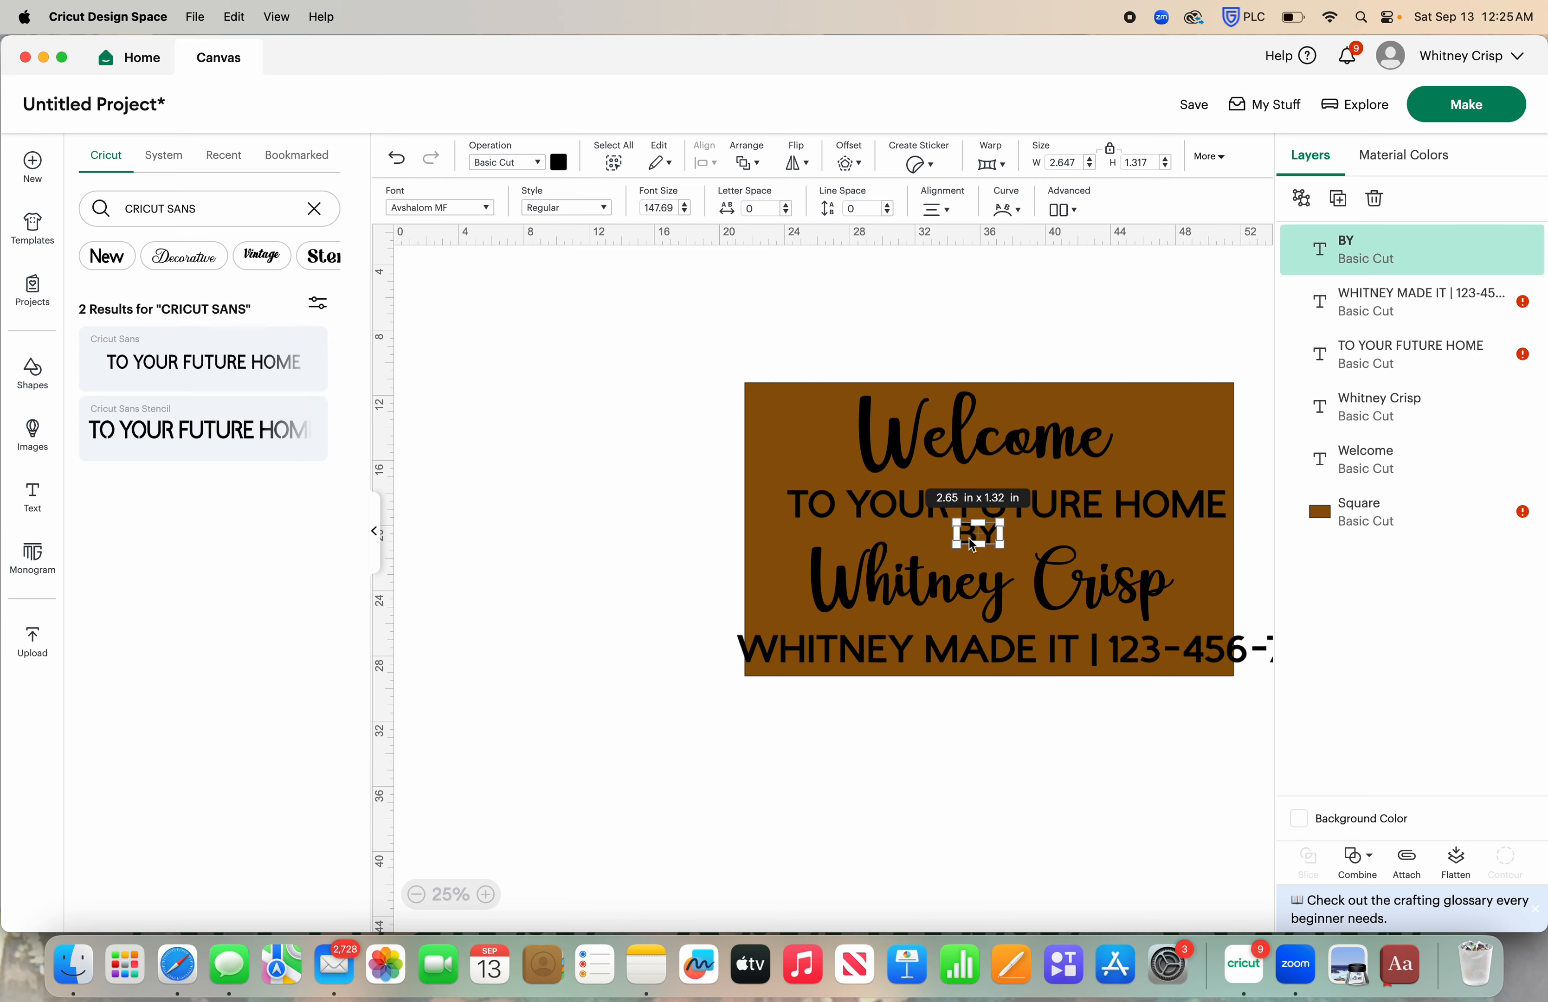
left_click(195, 362)
left_click(375, 533)
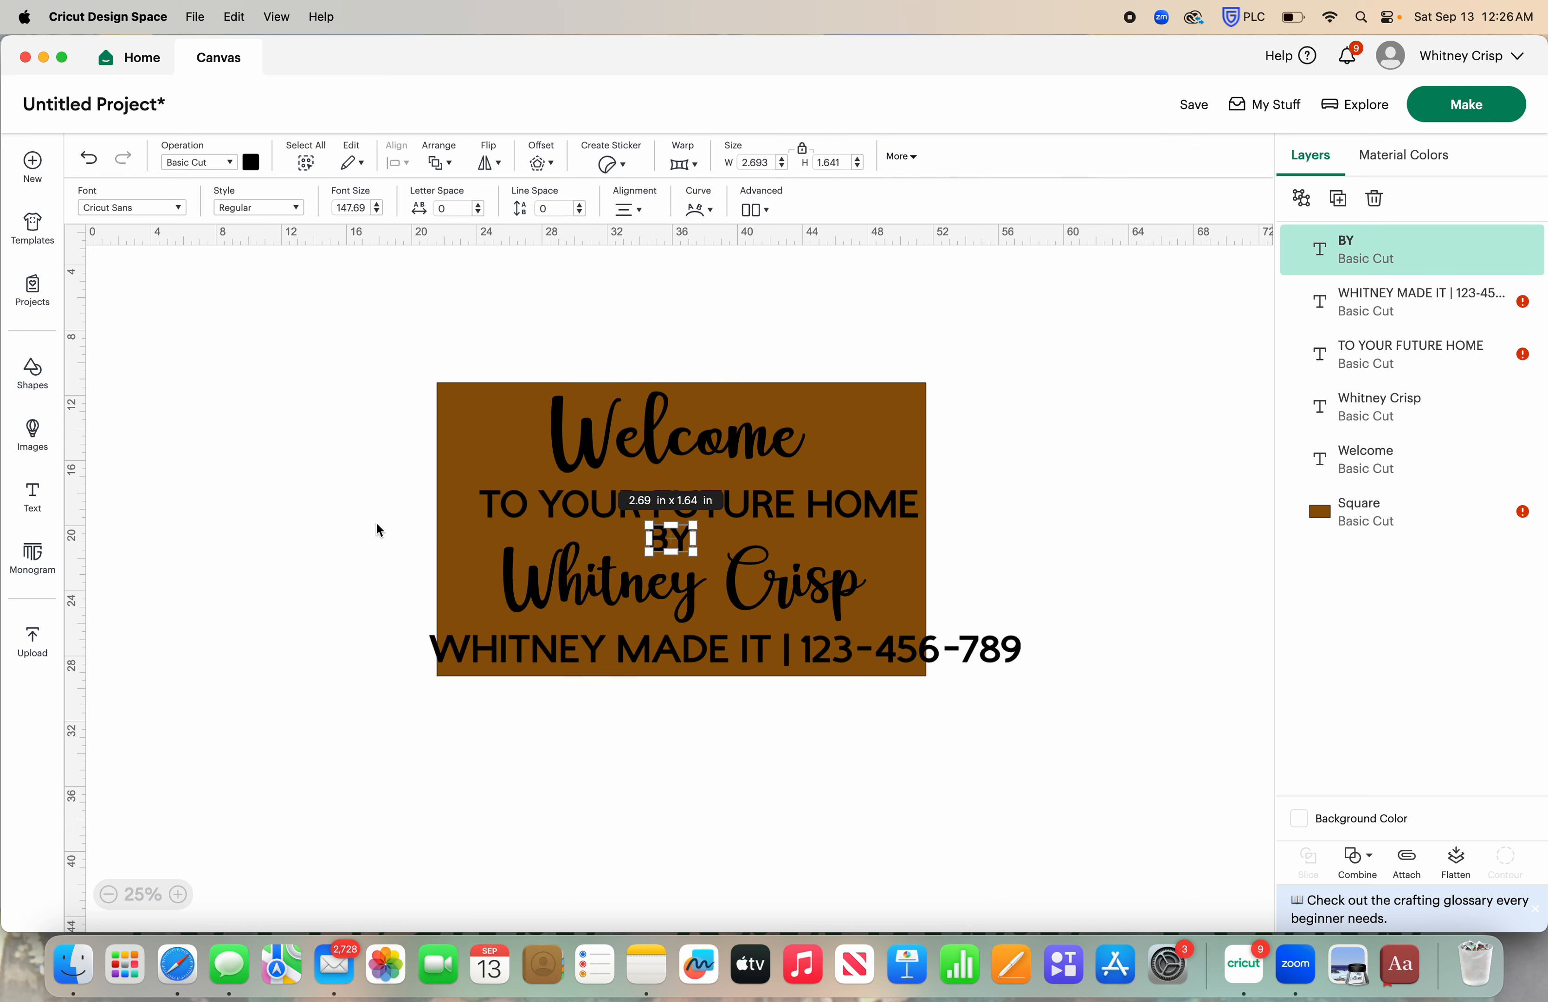
left_click(541, 775)
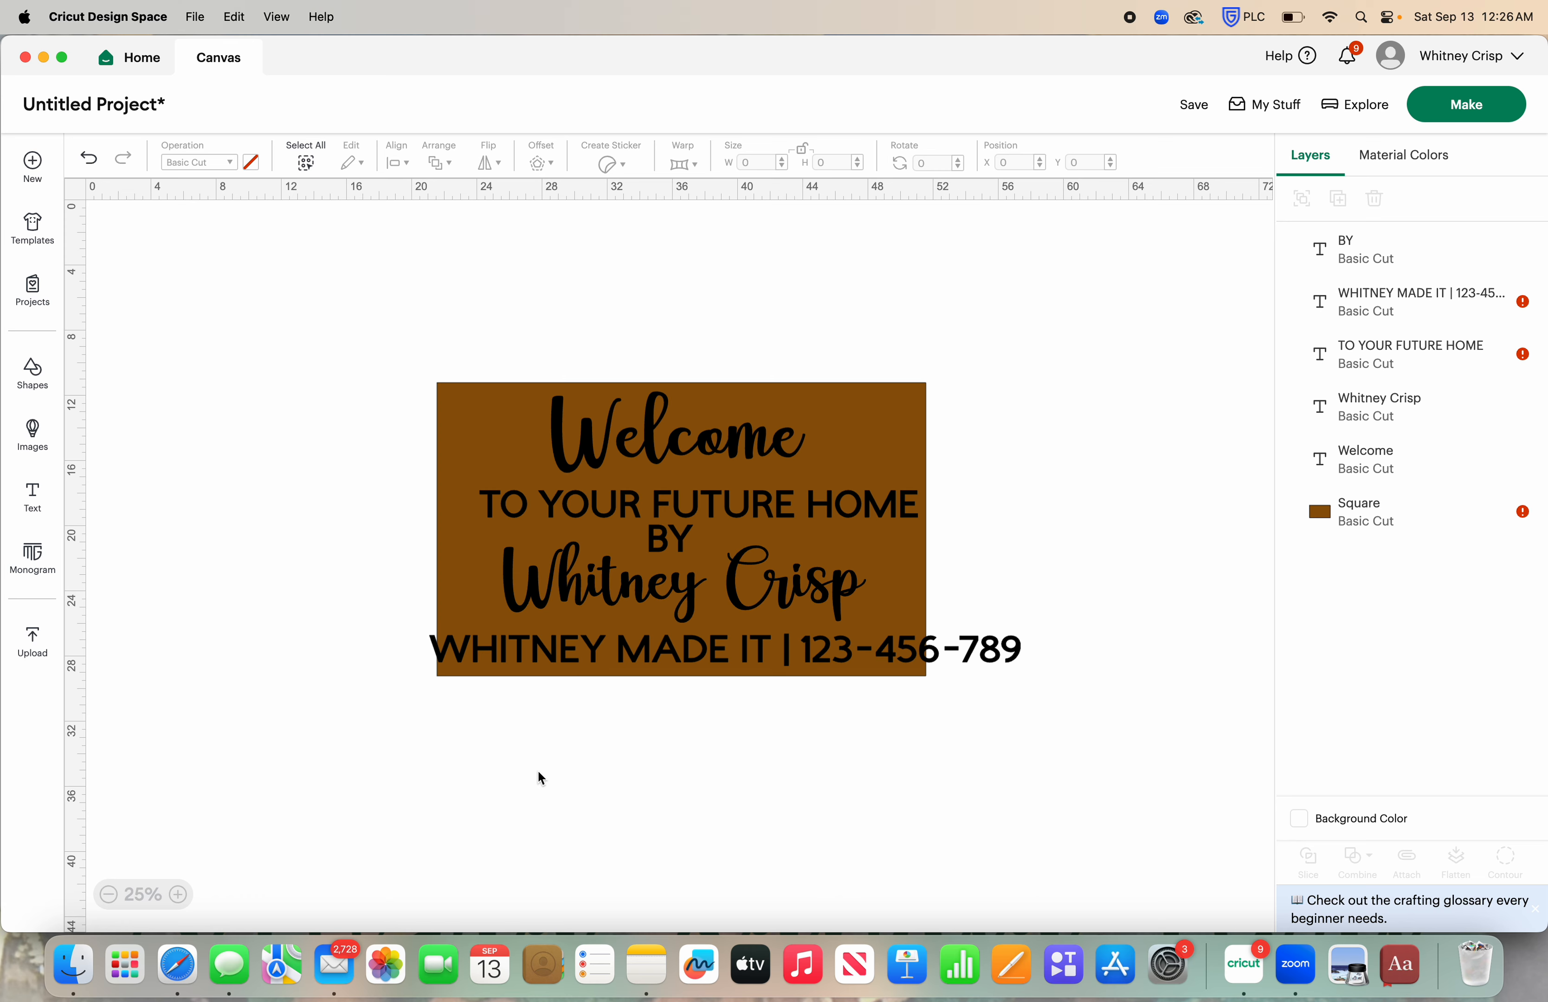
- Shrink the credit line to fit inside the sign and resize and reposition the script name line
left_click(885, 654)
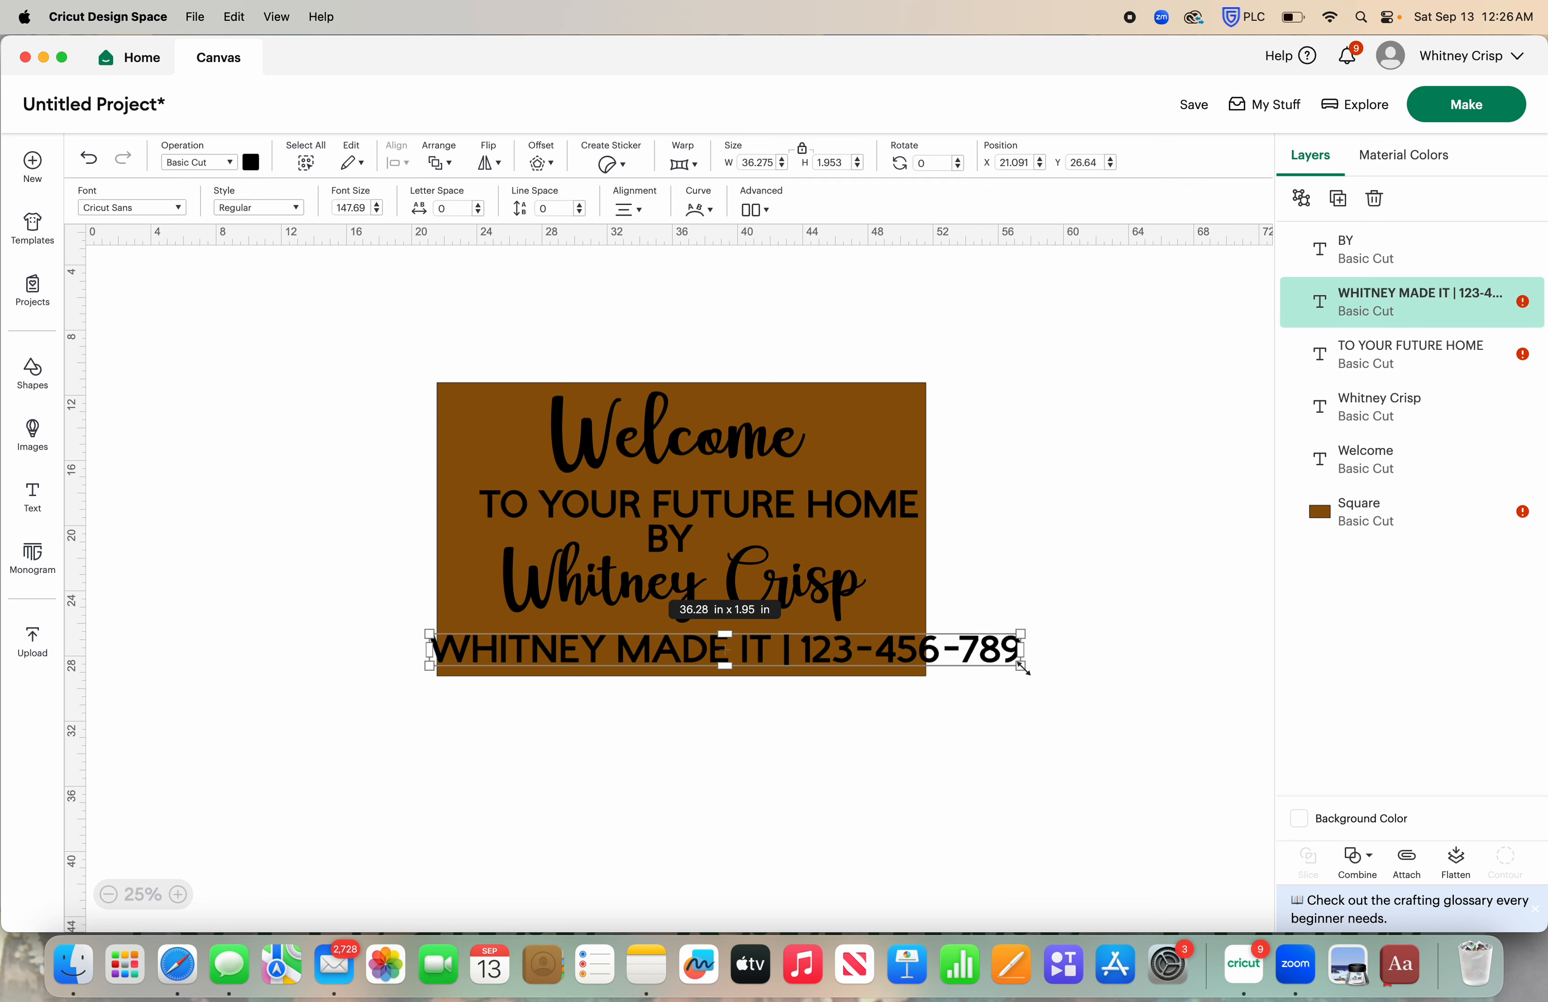
left_click_drag(1023, 667, 845, 660)
left_click(782, 585)
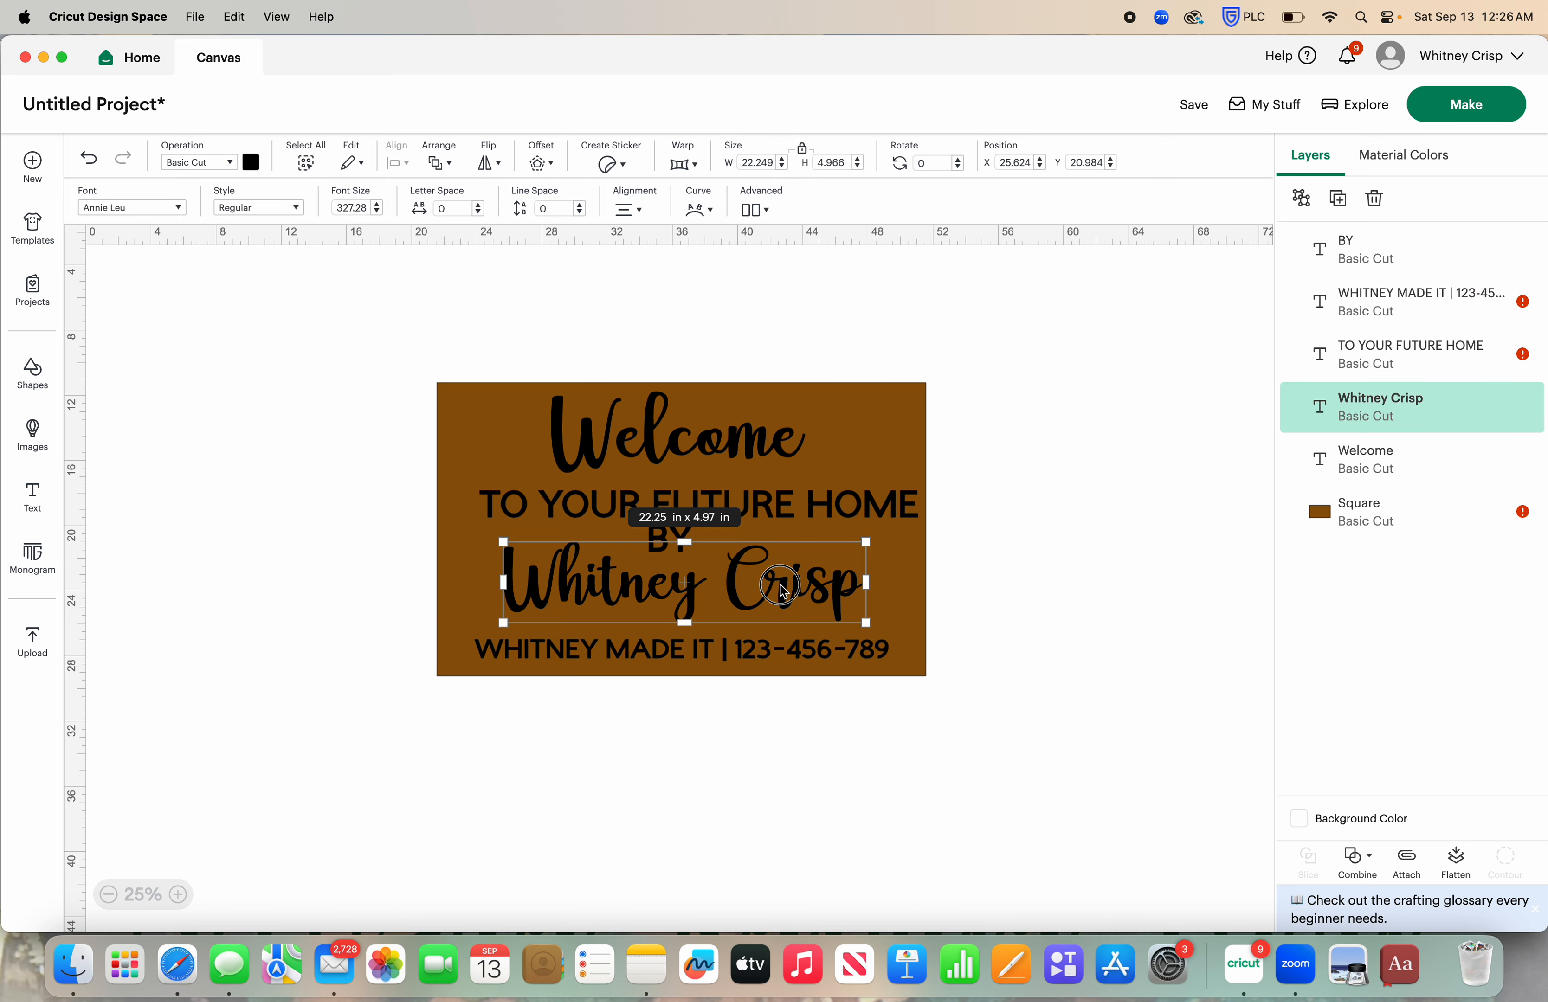
left_click(769, 738)
left_click_drag(707, 586, 709, 551)
left_click(697, 703)
left_click(694, 715)
left_click(708, 551)
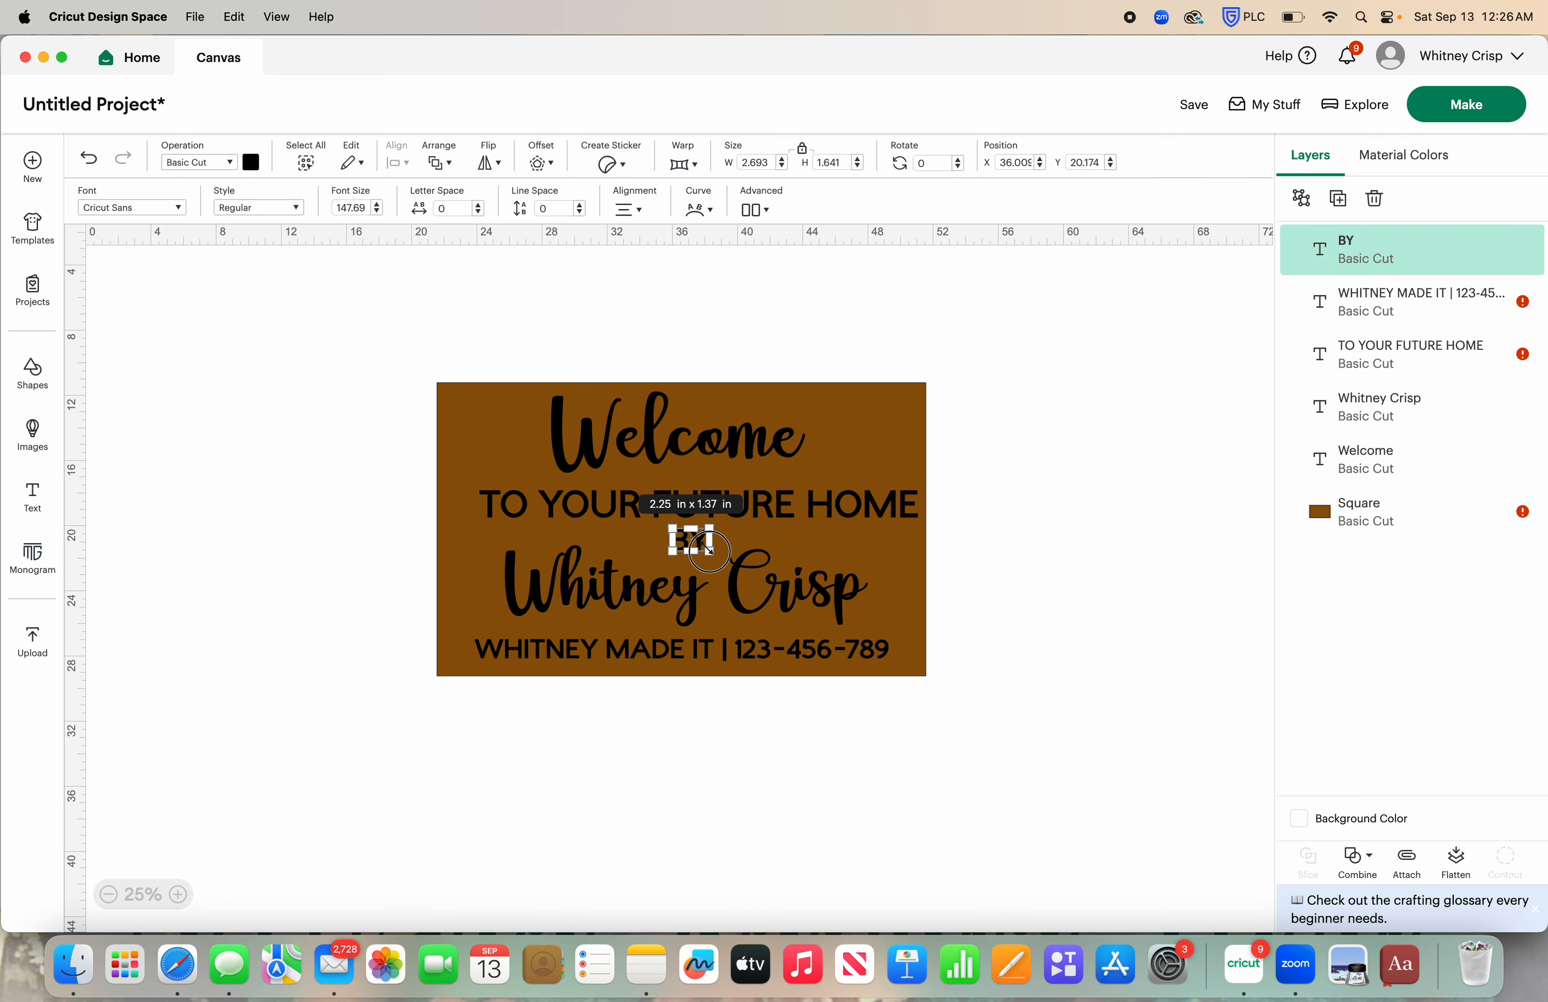
left_click(710, 730)
left_click(687, 590)
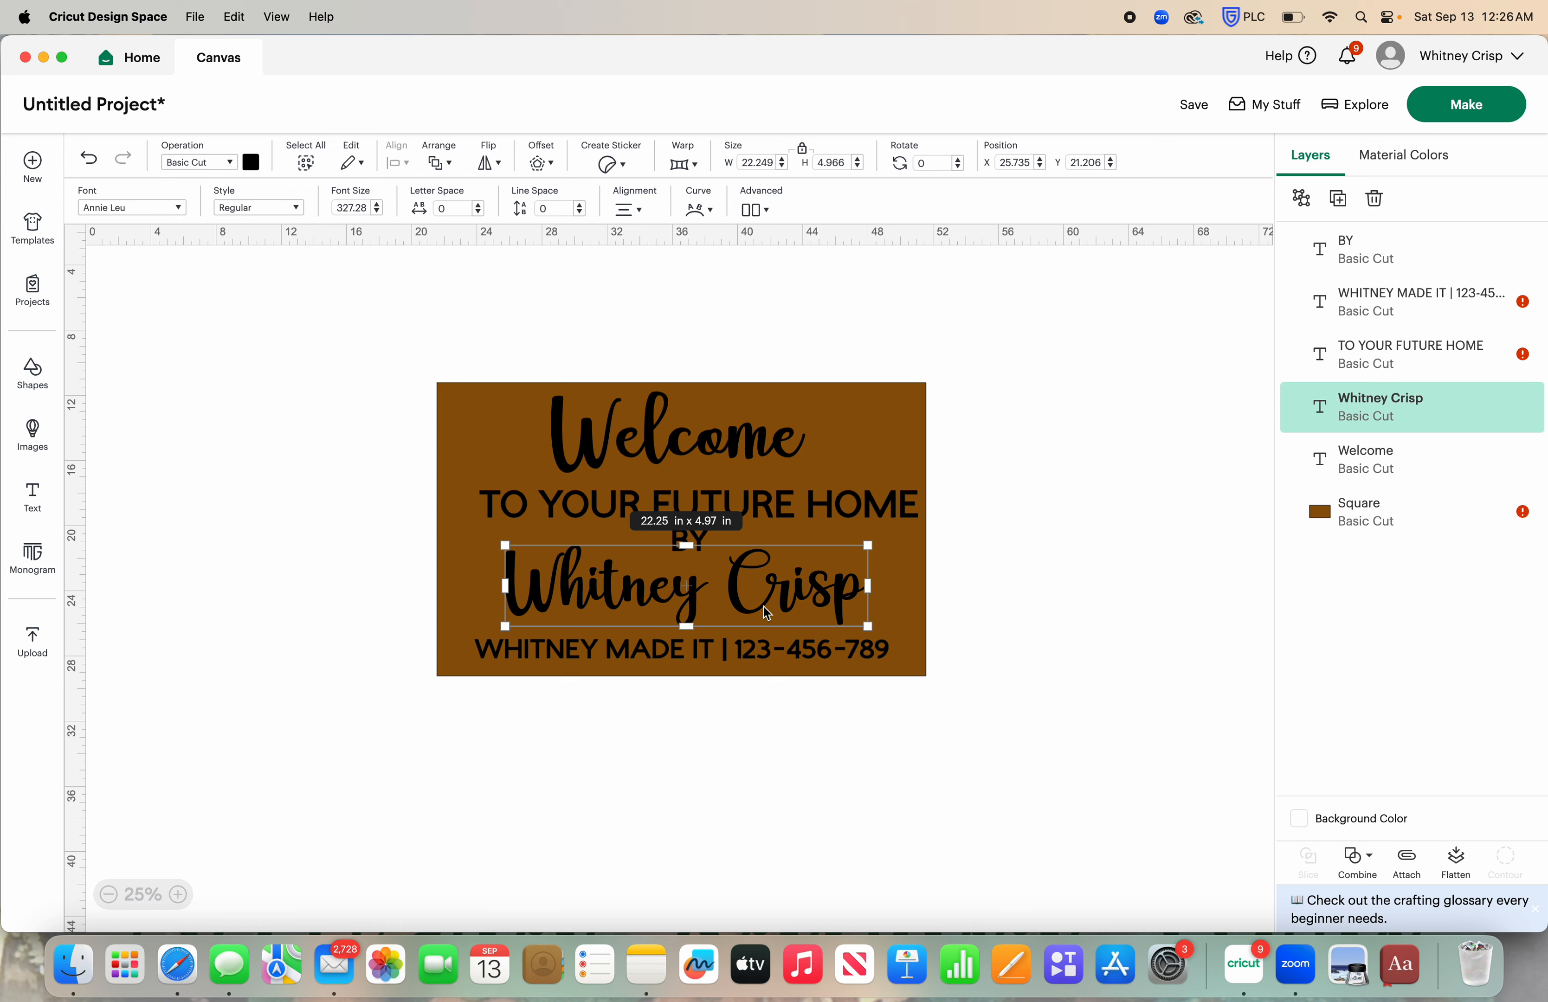
left_click_drag(867, 626, 802, 609)
left_click(803, 604)
left_click(767, 742)
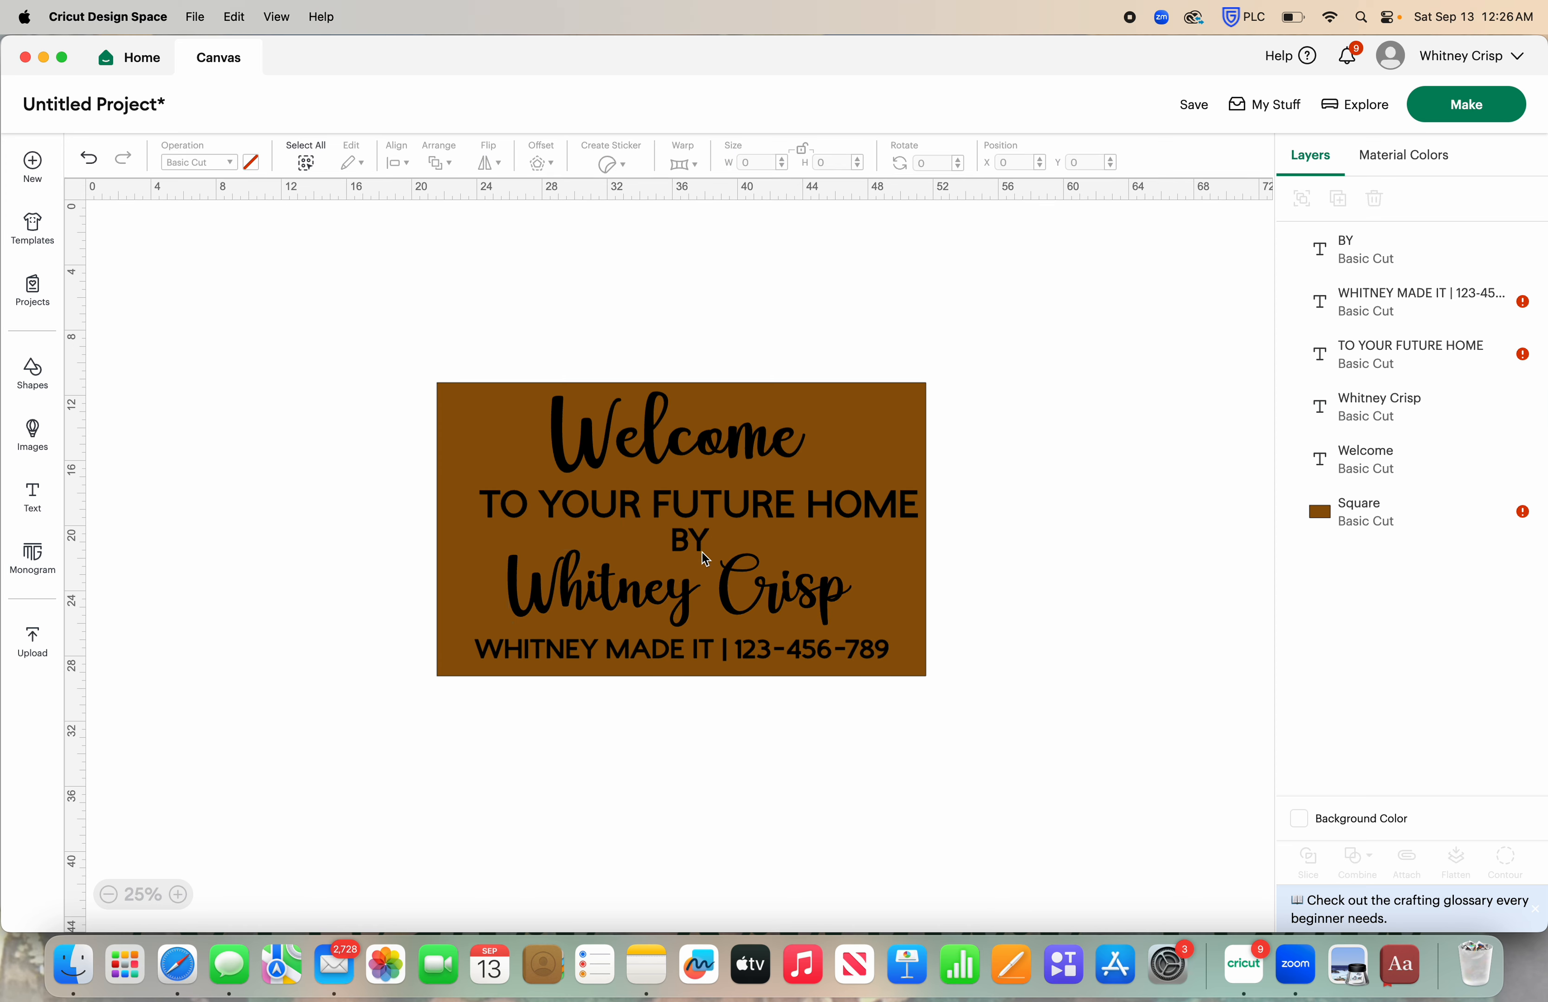
- Nudge Welcome, TO YOUR FUTURE HOME and BY so the text lines are evenly spaced
mouse_move(715, 466)
left_mouse_down()
mouse_move(719, 501)
mouse_move(715, 483)
left_mouse_up()
left_click(719, 501)
left_click(1058, 545)
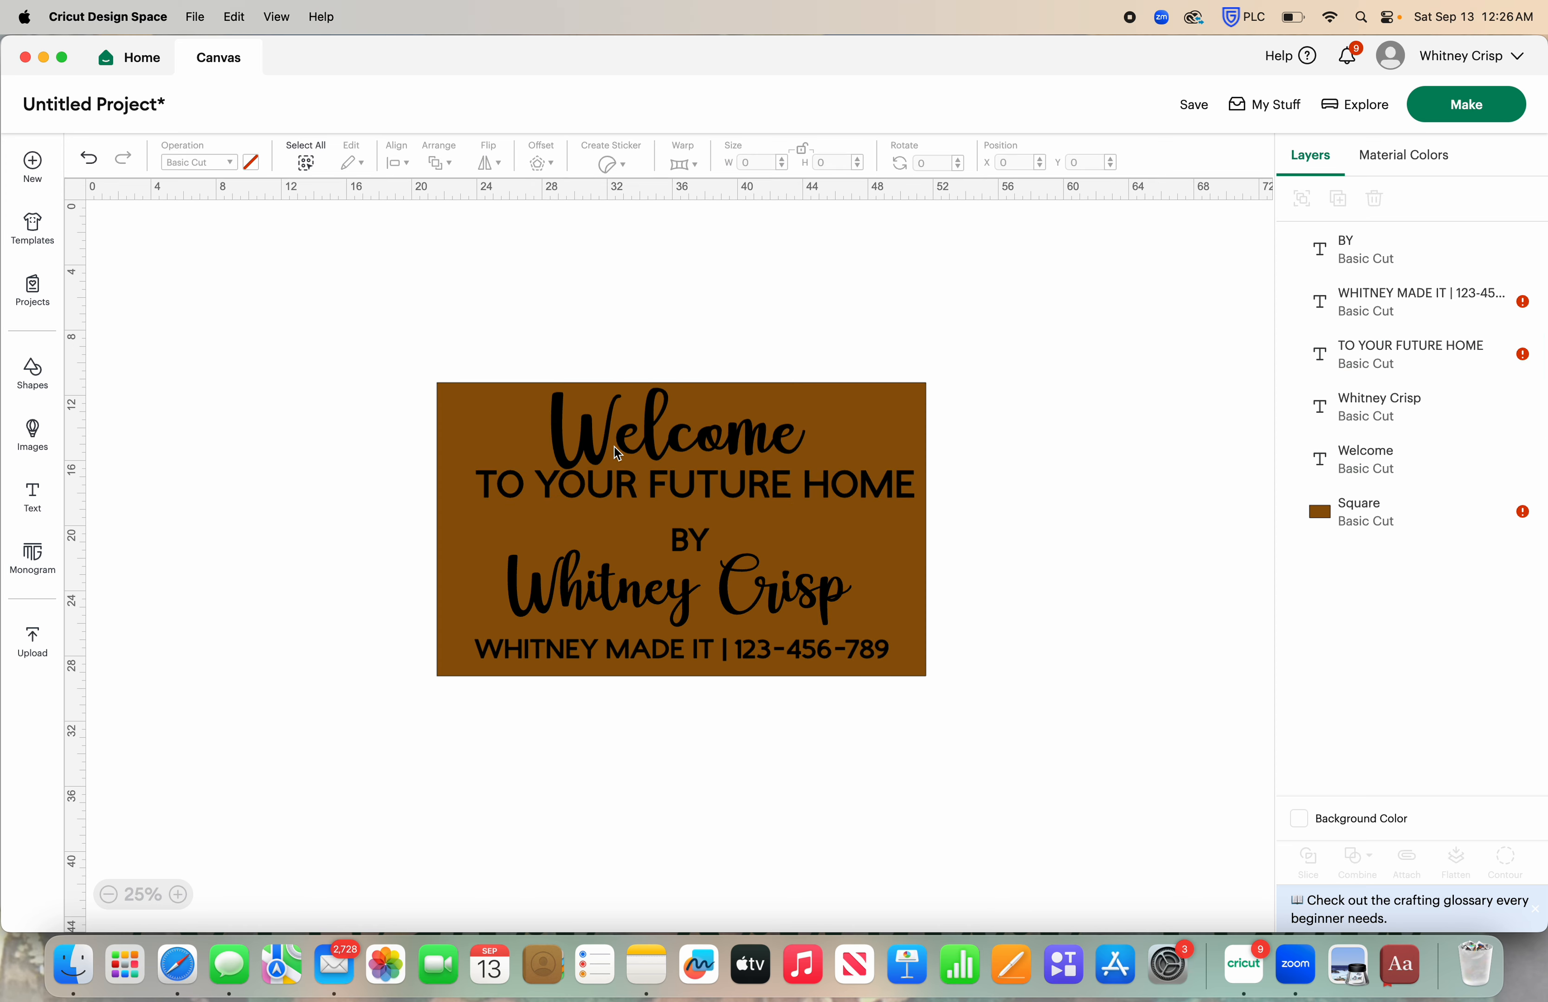
left_click_drag(880, 488, 879, 495)
left_click(1054, 551)
left_click_drag(683, 546, 685, 541)
left_click(1114, 656)
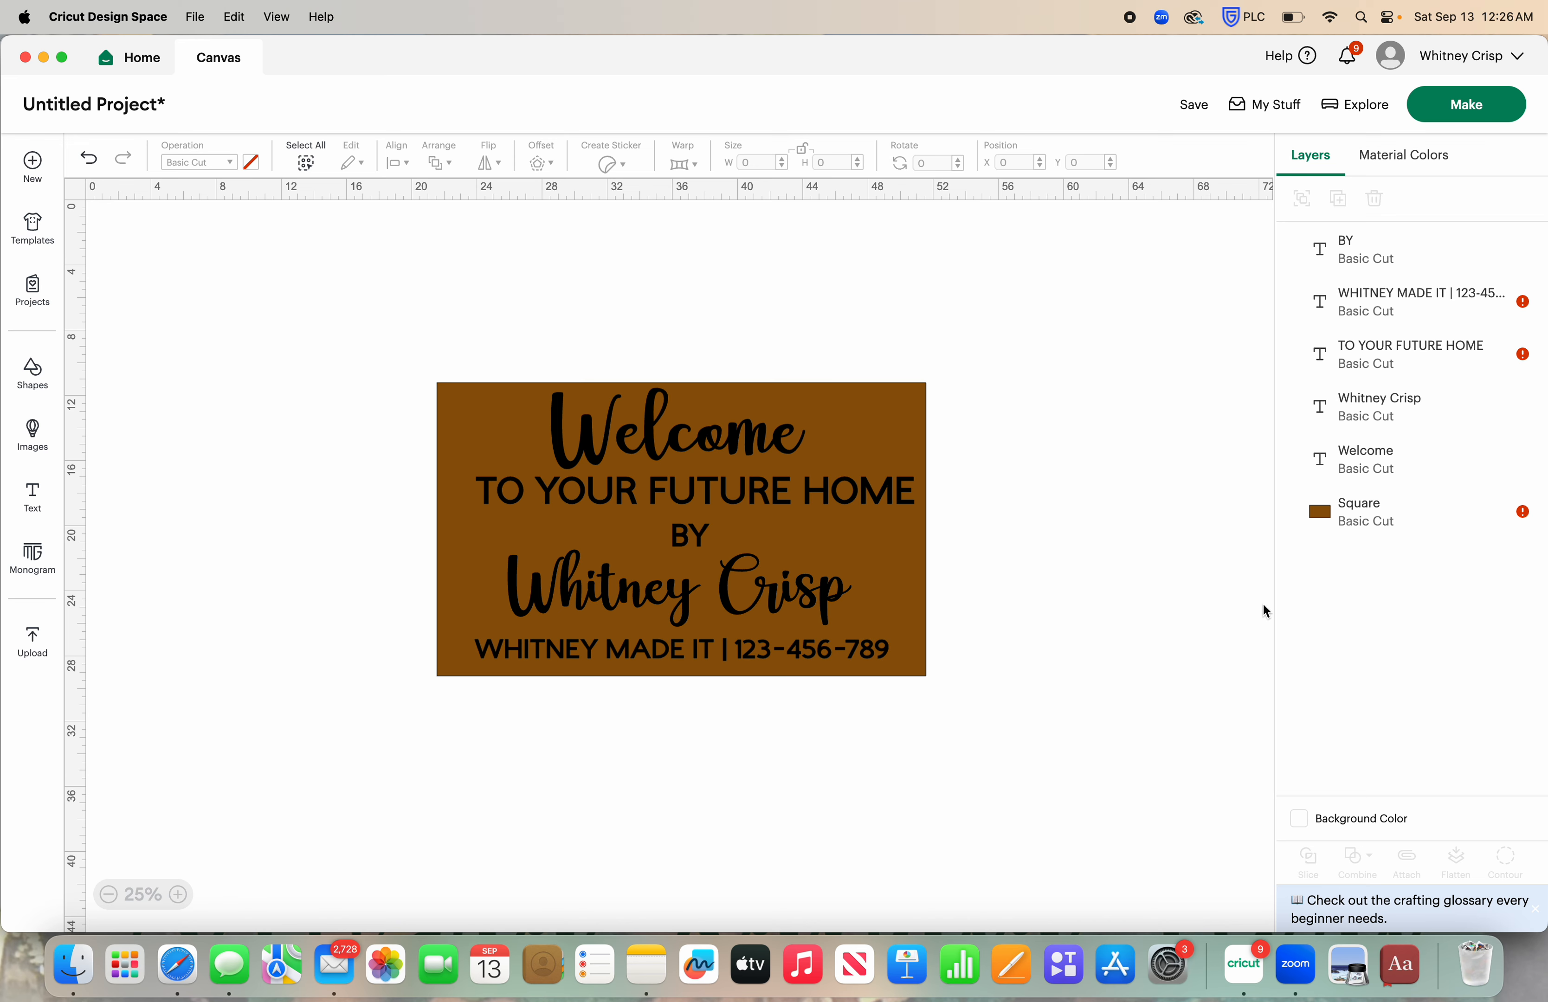
- Duplicate the 30 in × 18 in brown rectangle and move the copy below the sign
left_click(879, 553)
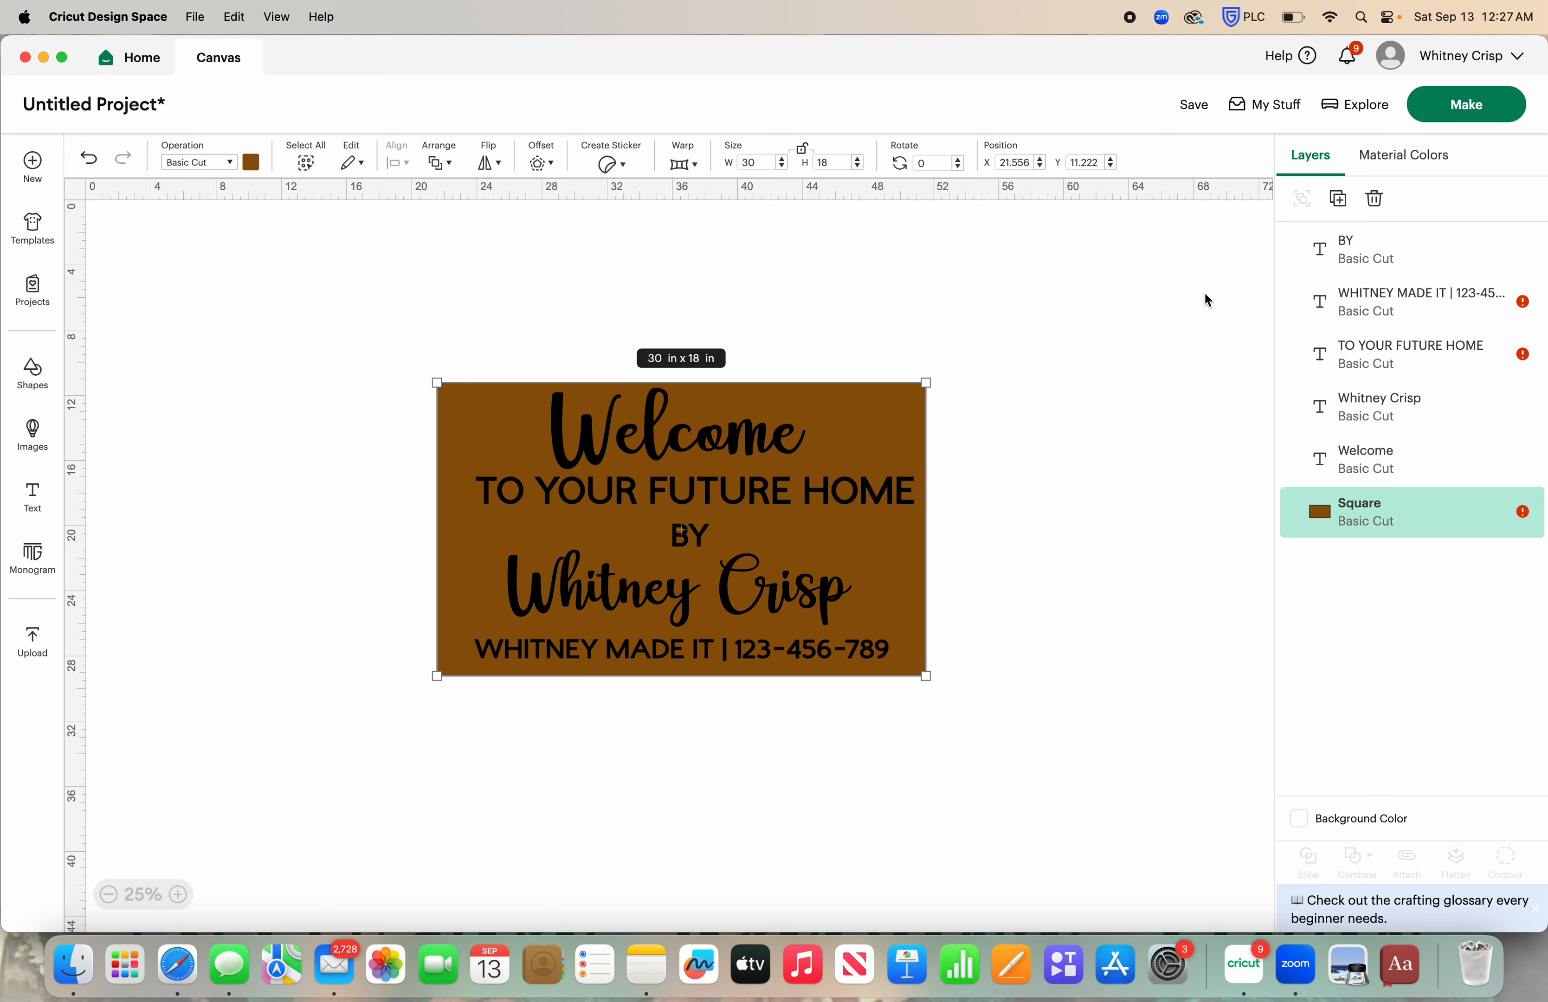
left_click(1349, 202)
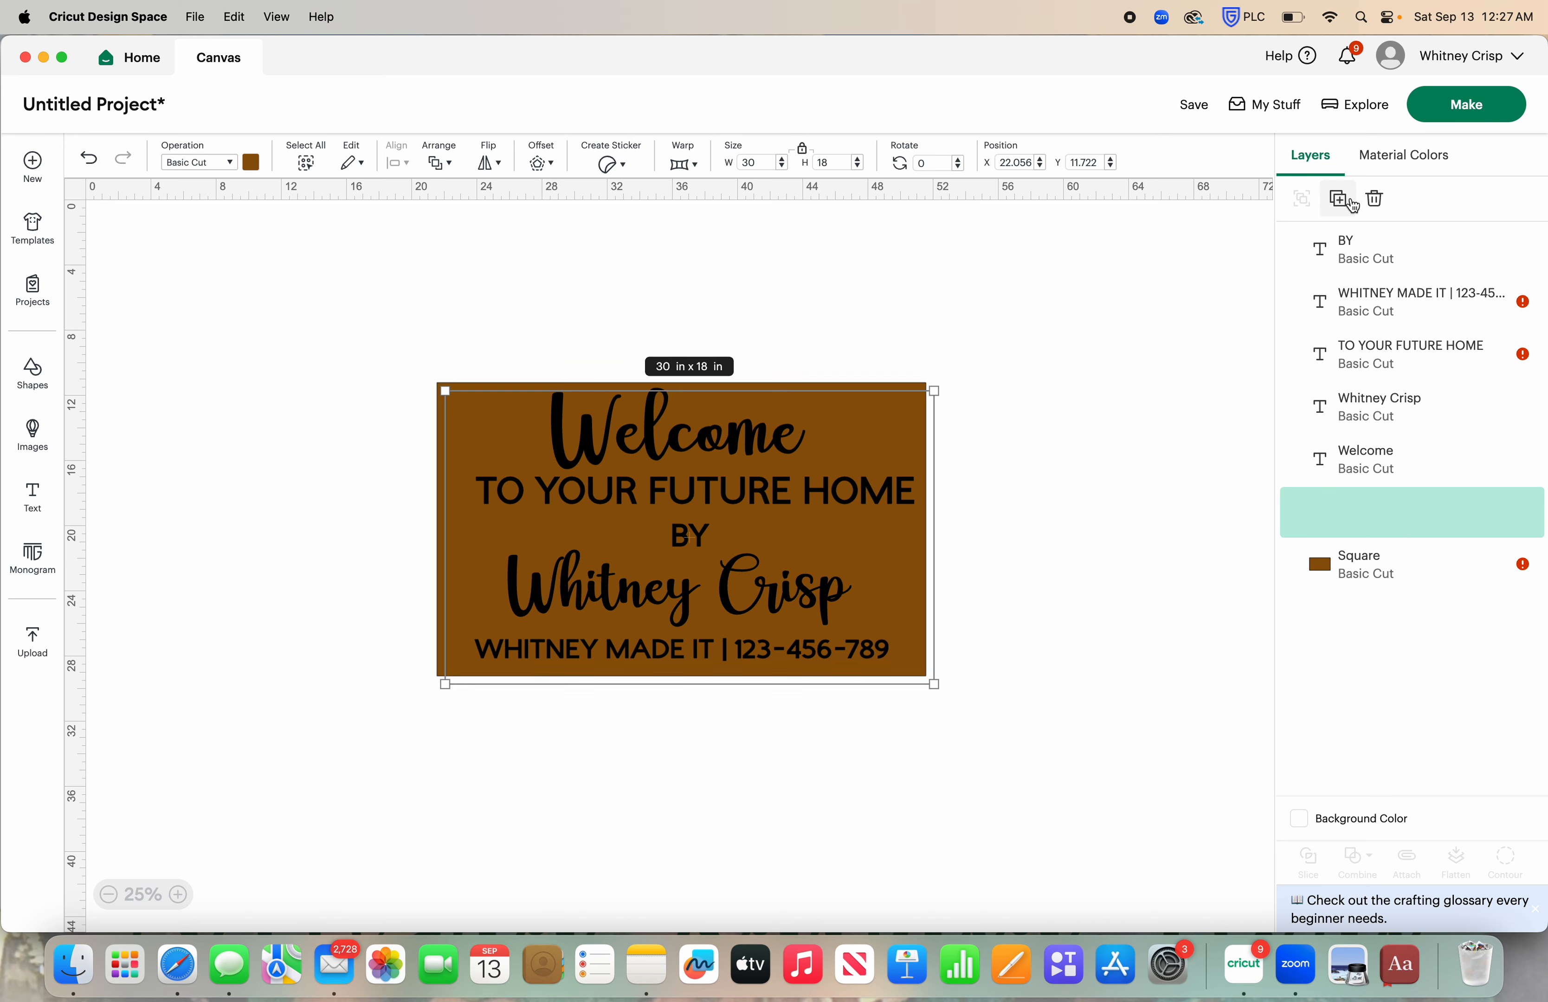
left_click_drag(872, 422, 886, 749)
- Unlock the lower square's size ratio and colour it black
left_click(1056, 650)
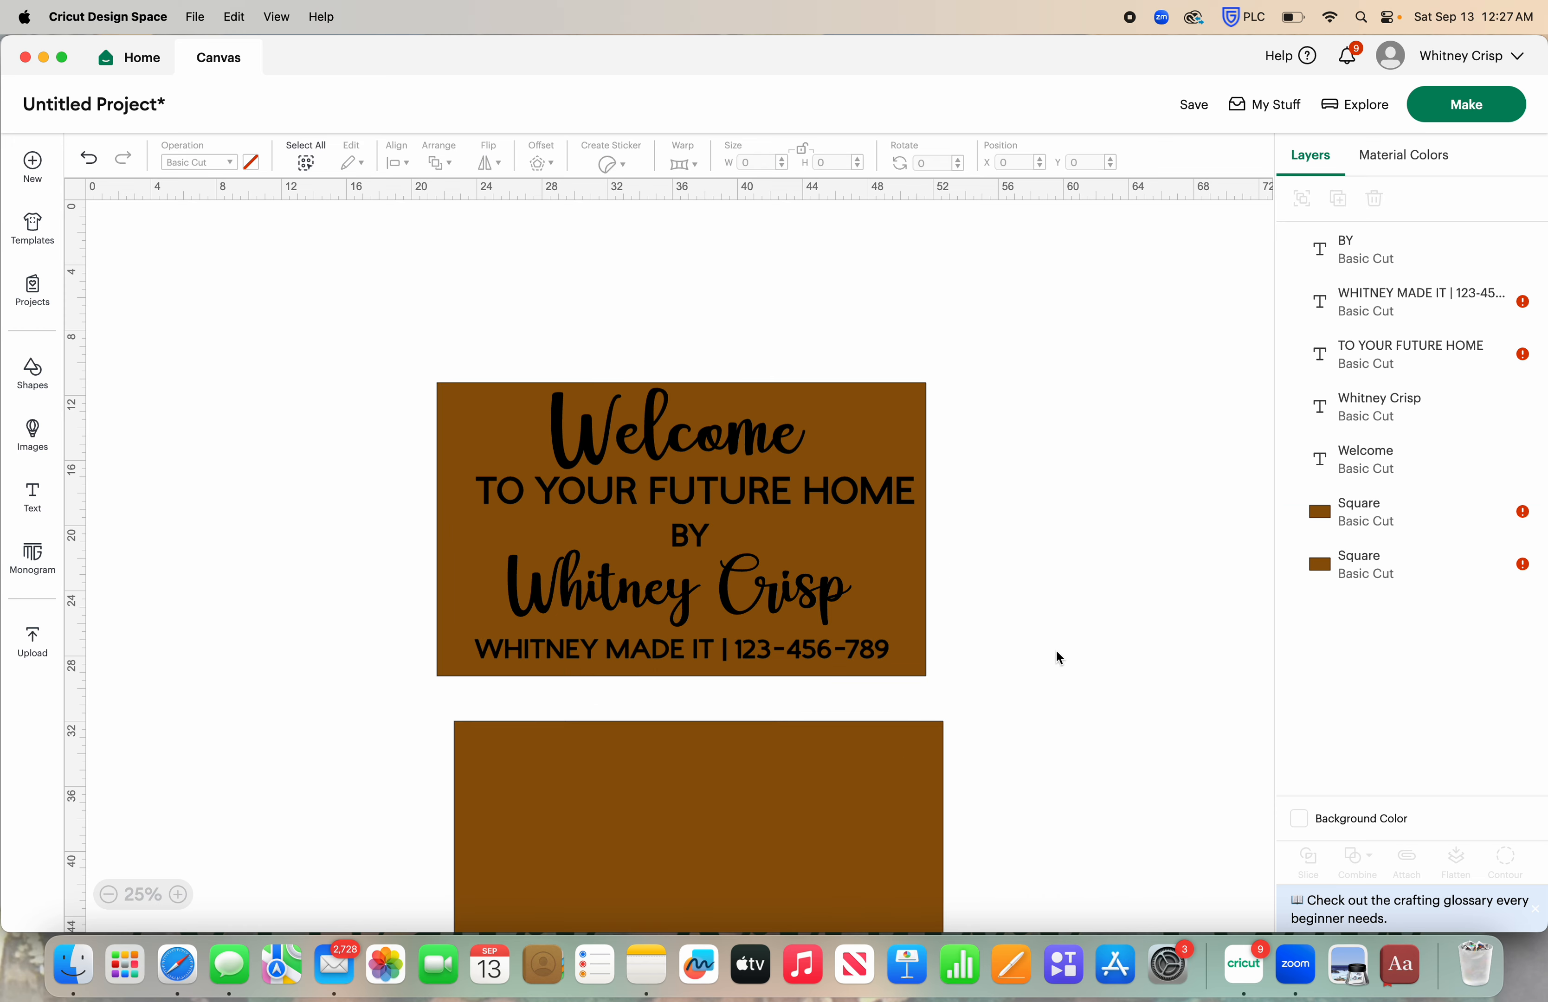
scroll(1056, 649, "down", 3)
left_click(751, 769)
scroll(958, 738, "down", 5)
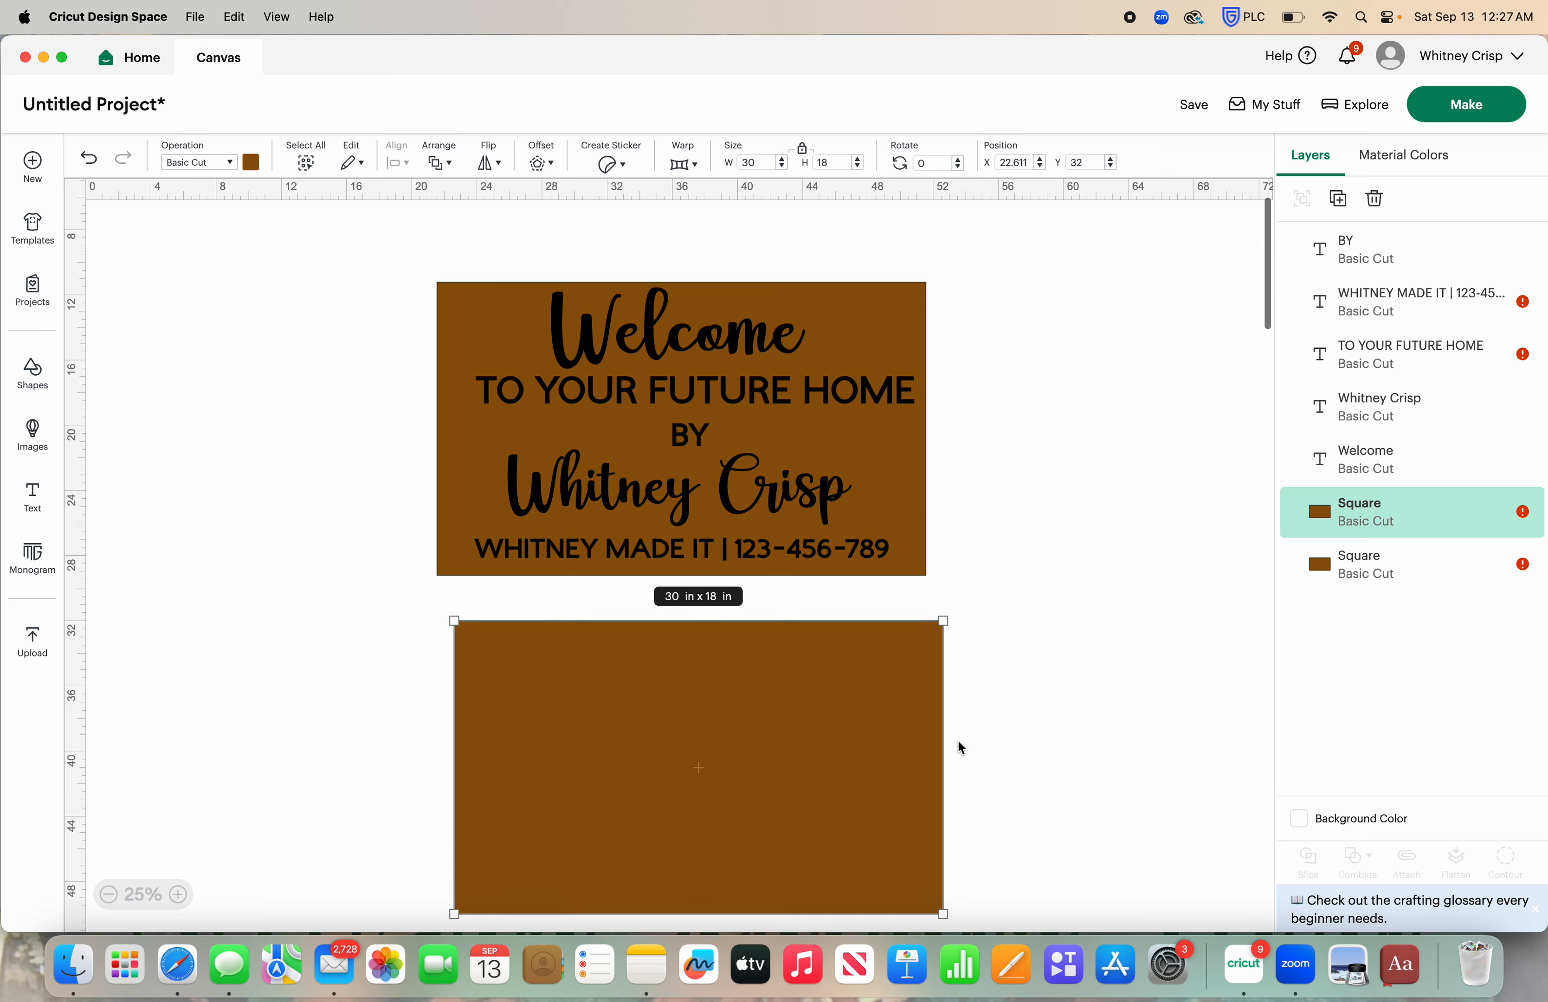
left_click(805, 155)
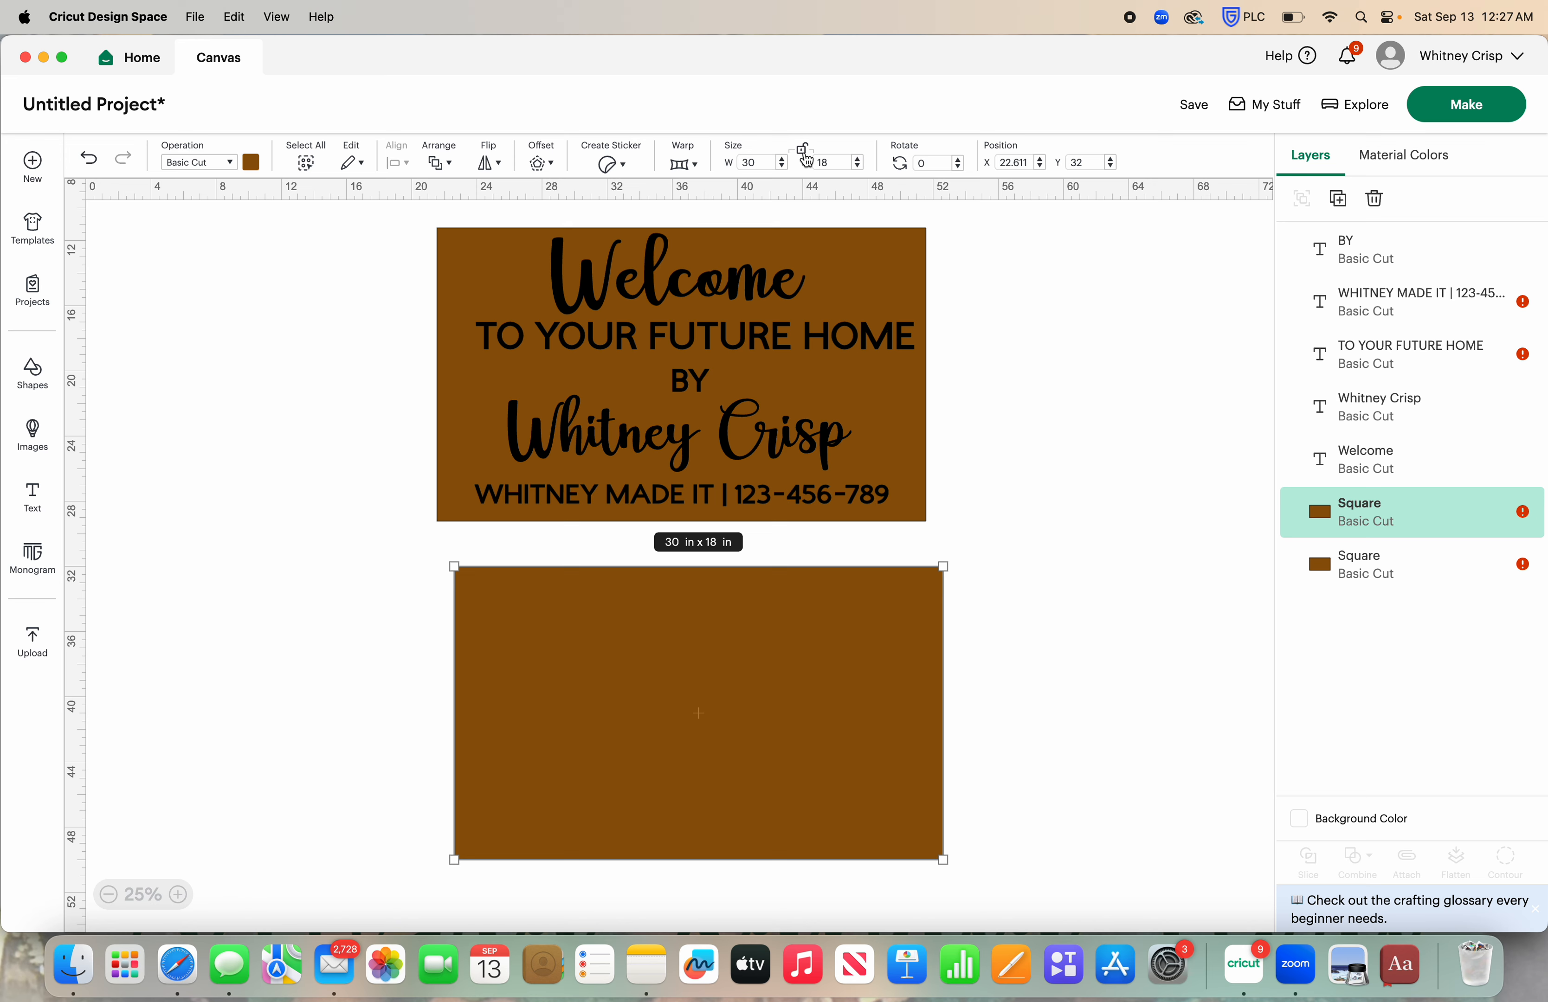
left_click(253, 166)
left_click(270, 242)
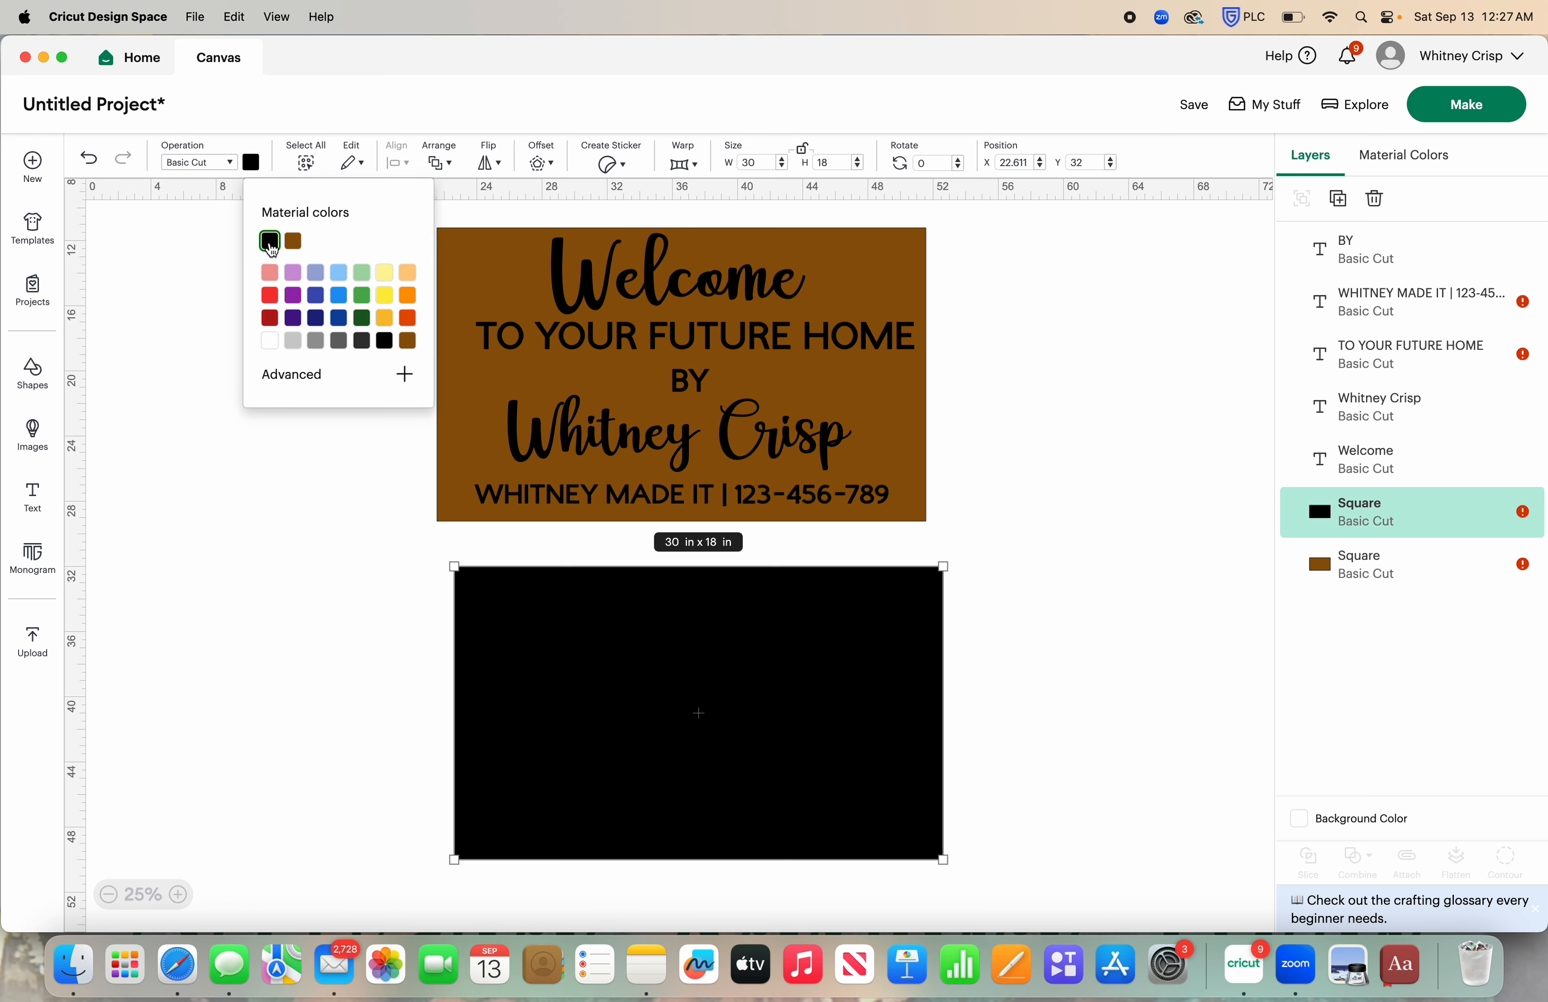
left_click(1176, 679)
- Squash the black square into an 11.22 in × 0.28 in bar placed right of BY
left_click(875, 801)
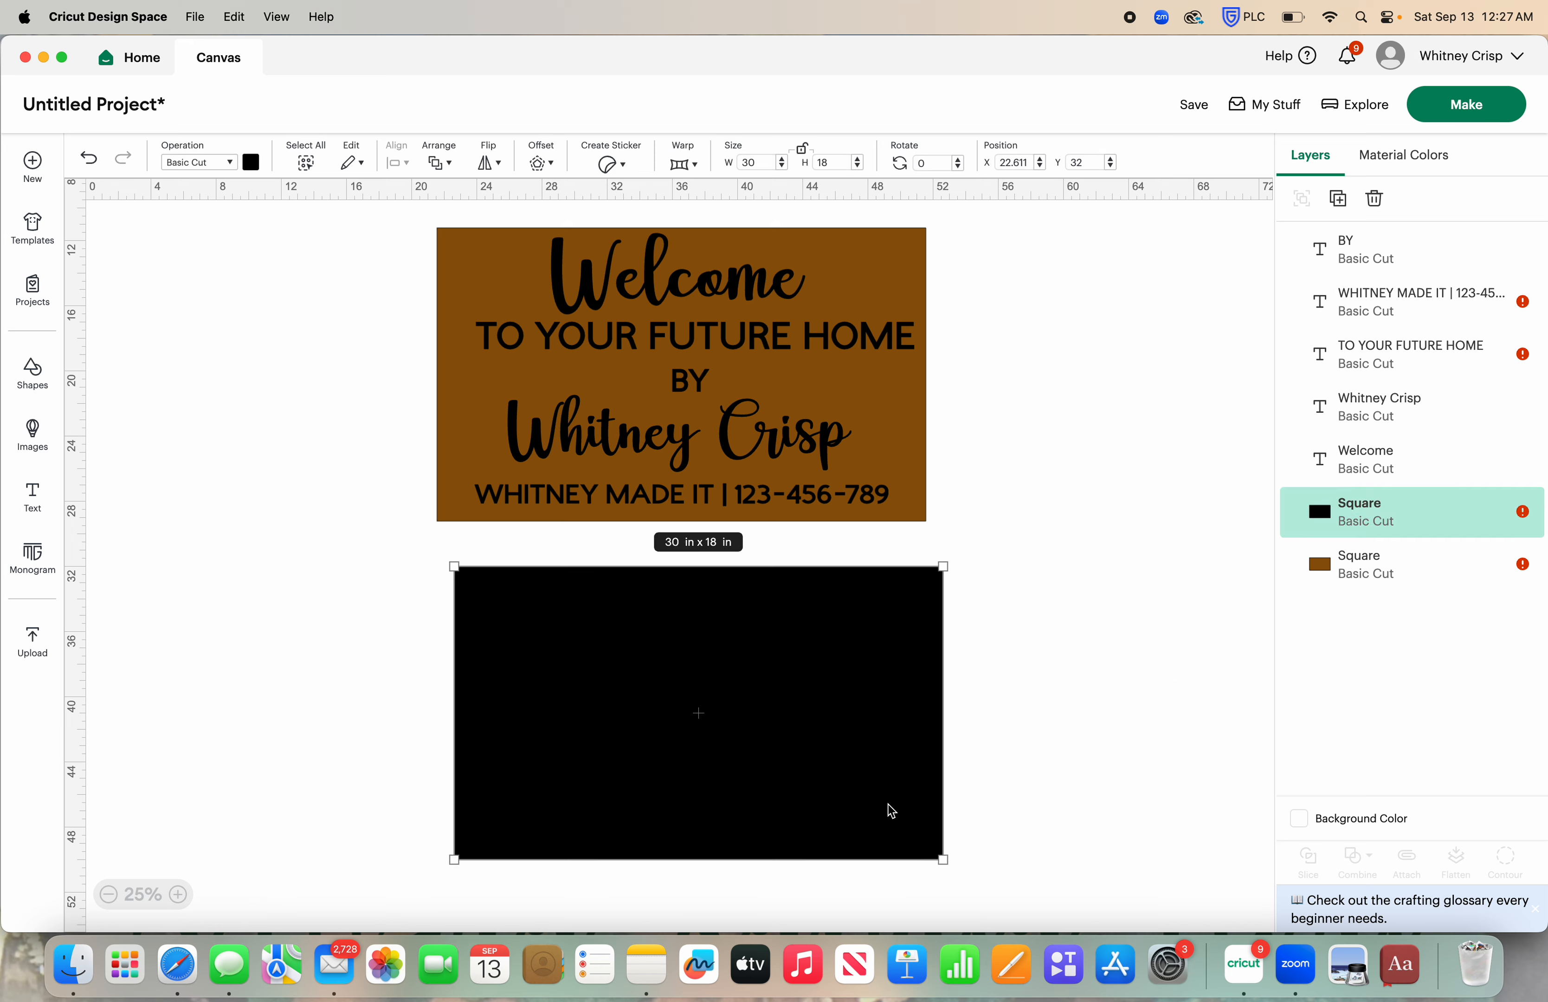
left_click_drag(941, 860, 670, 572)
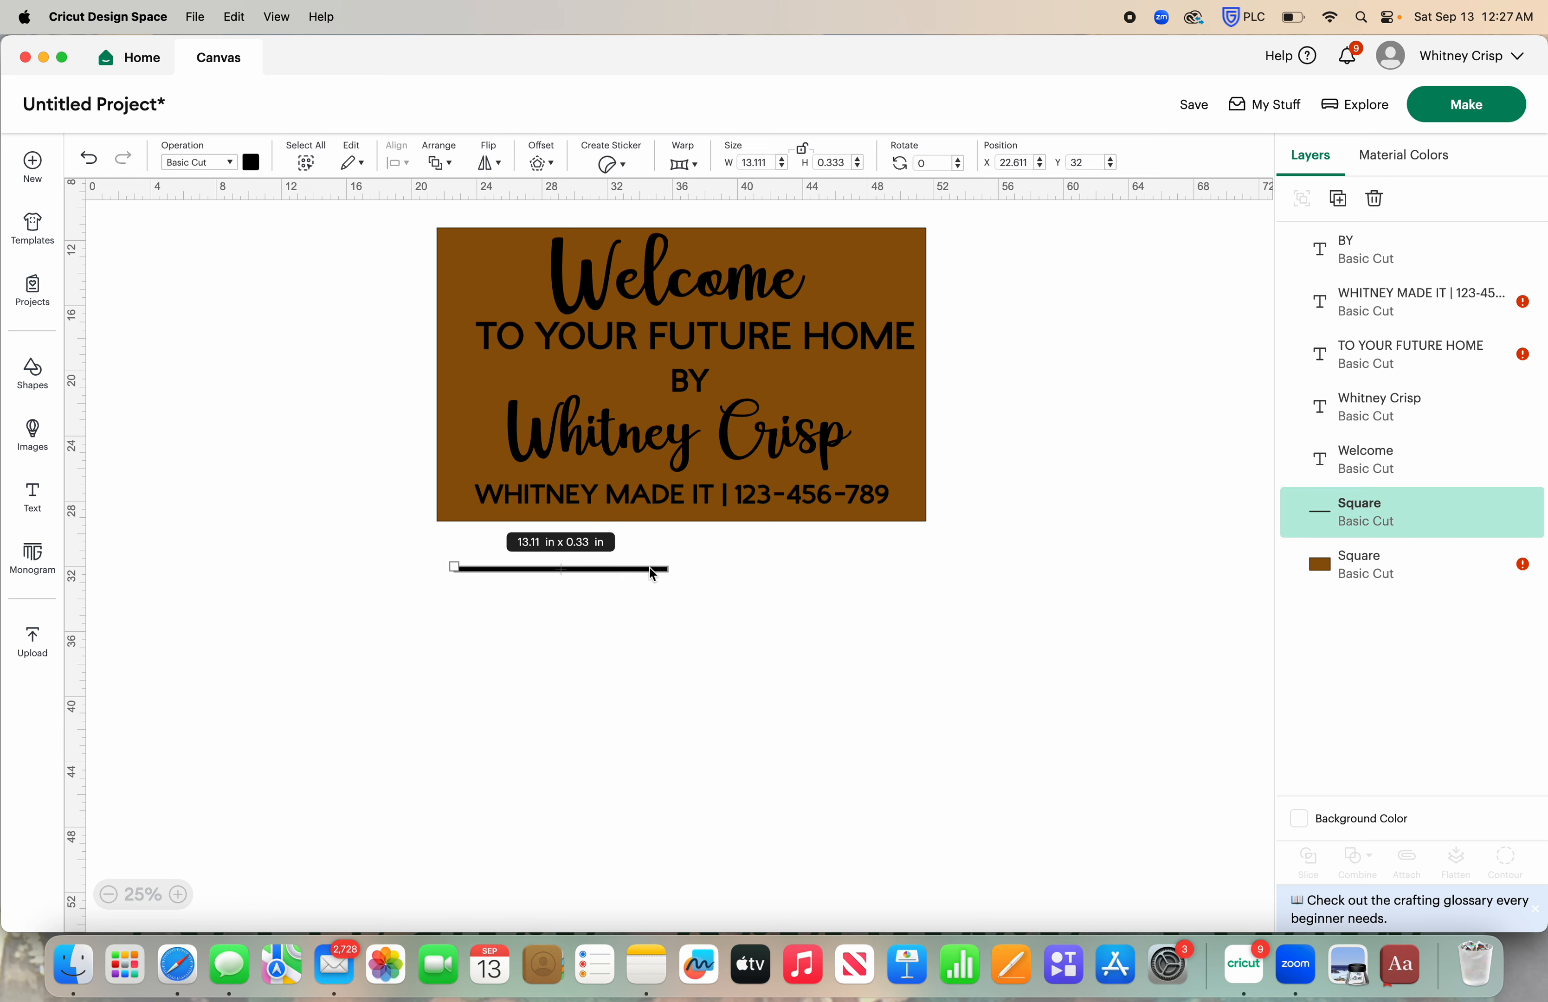
left_click_drag(636, 571, 900, 391)
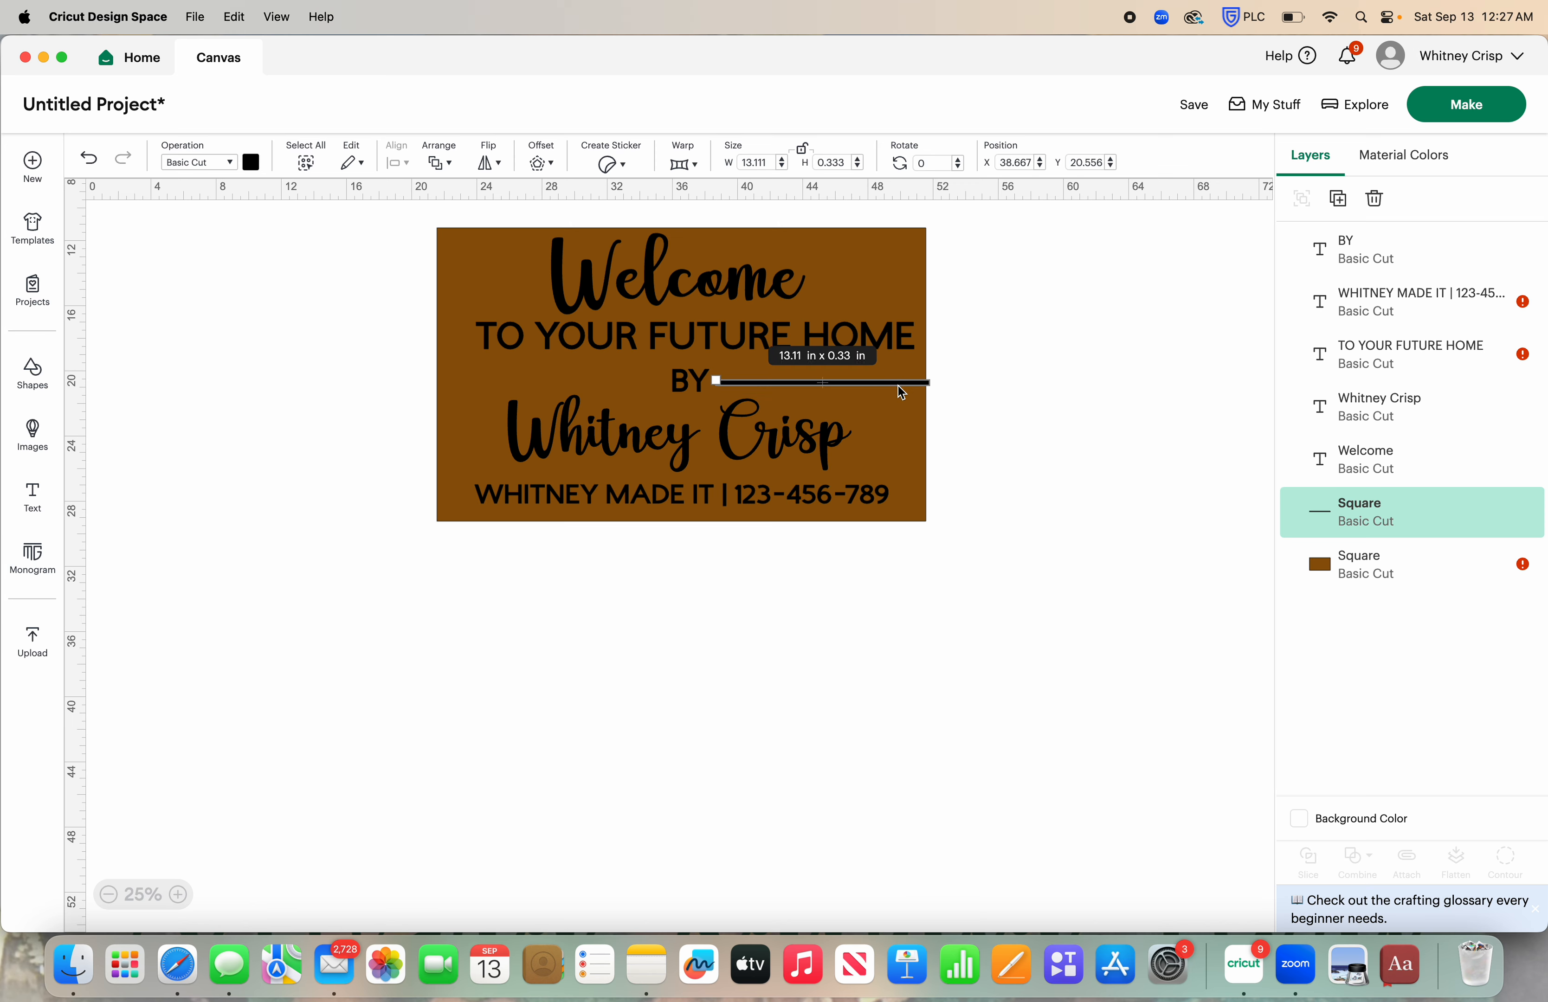
left_click_drag(716, 382, 767, 390)
left_click(837, 661)
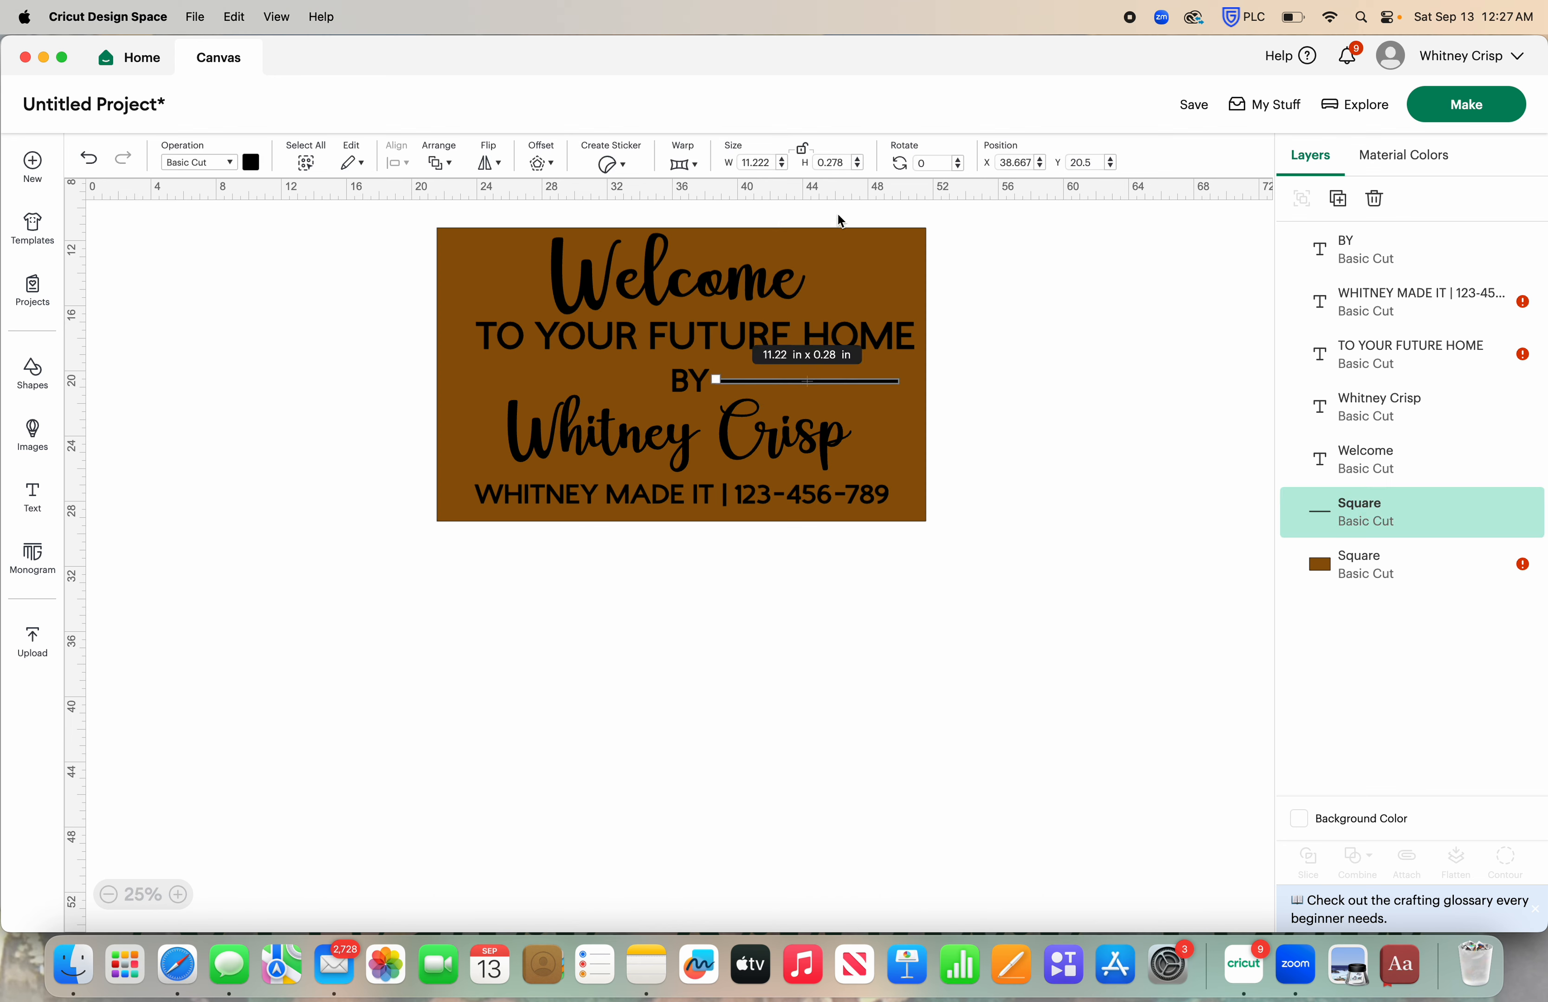
left_click(1046, 314)
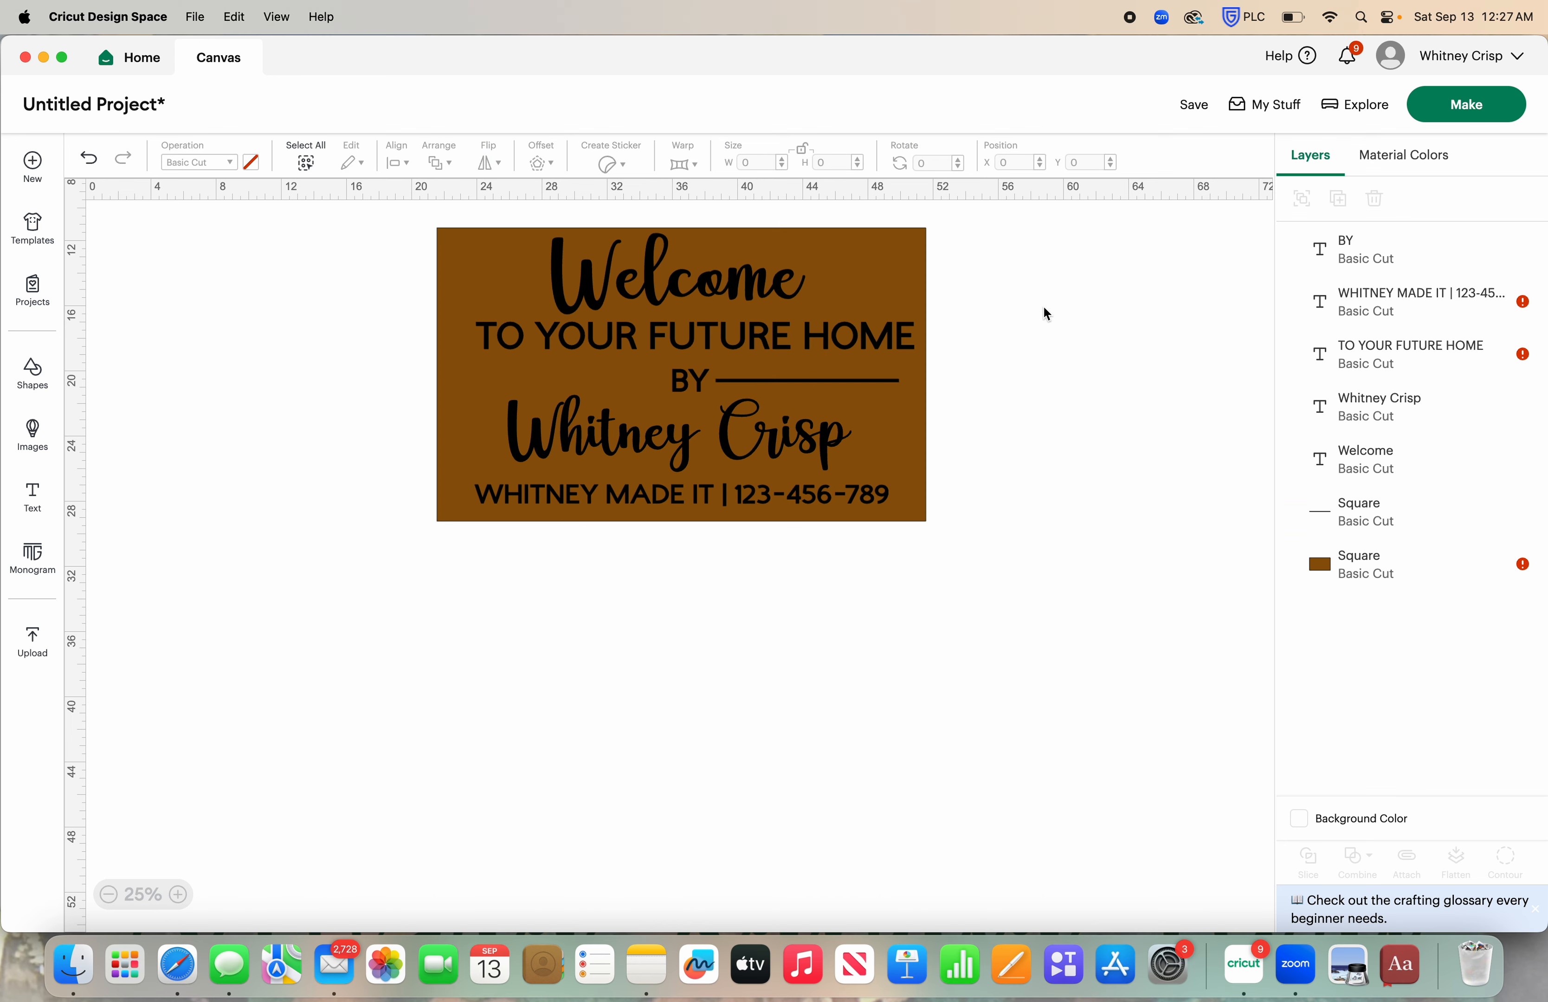
- Duplicate the black line to the left of BY, then marquee-select the whole sign
left_click(897, 378)
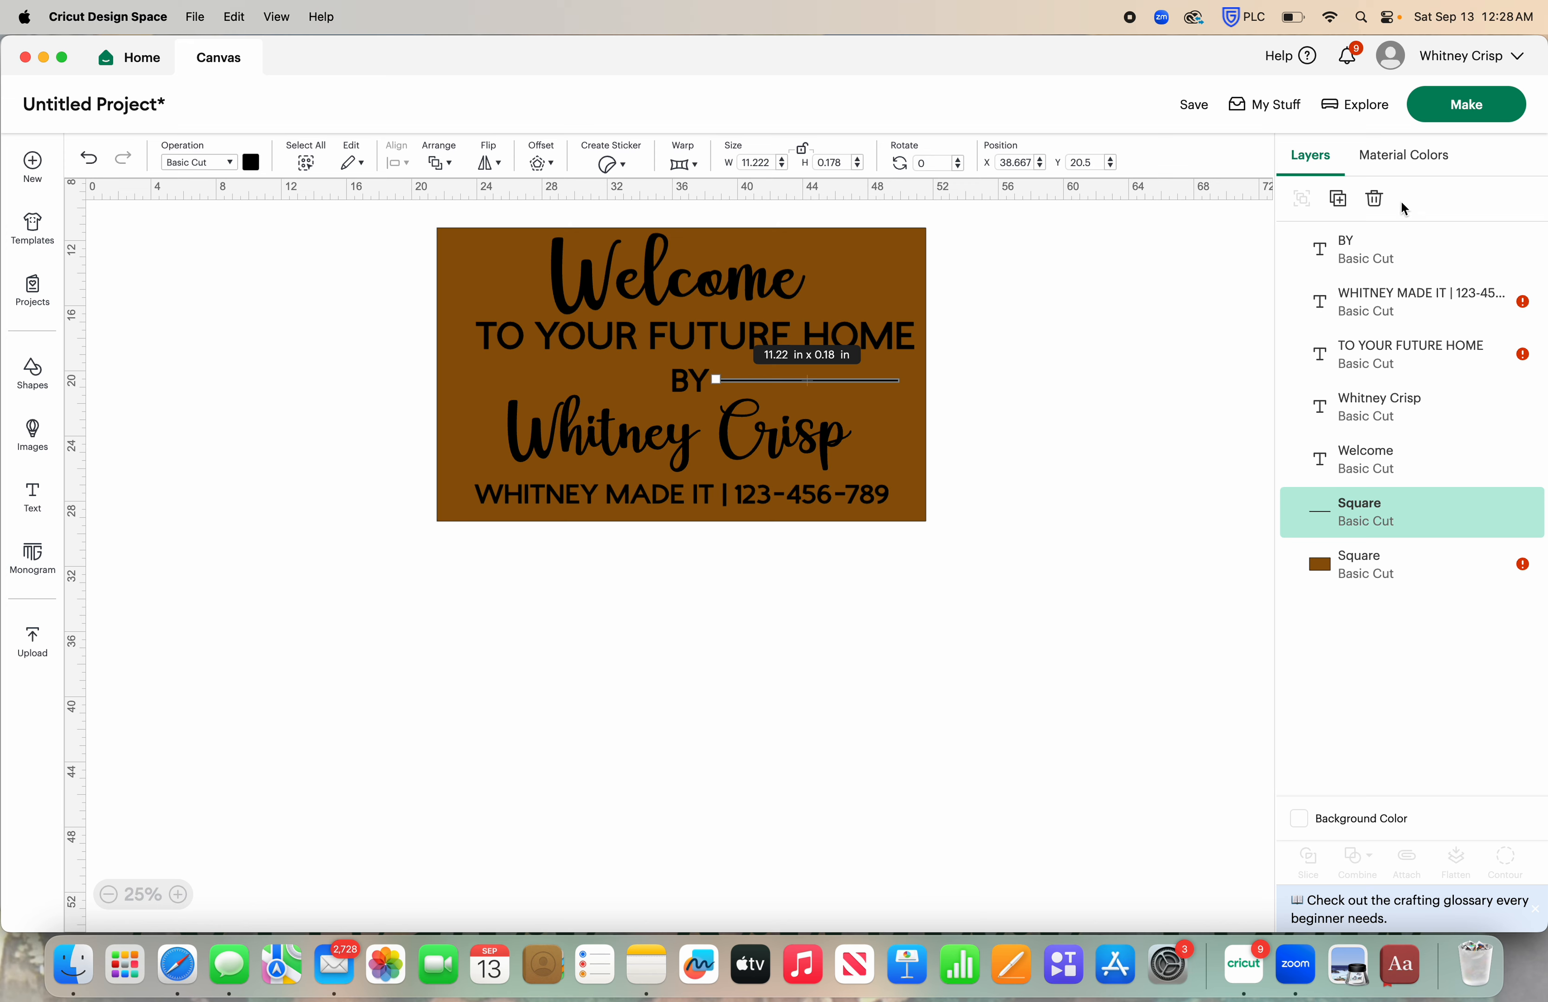
left_click(1338, 198)
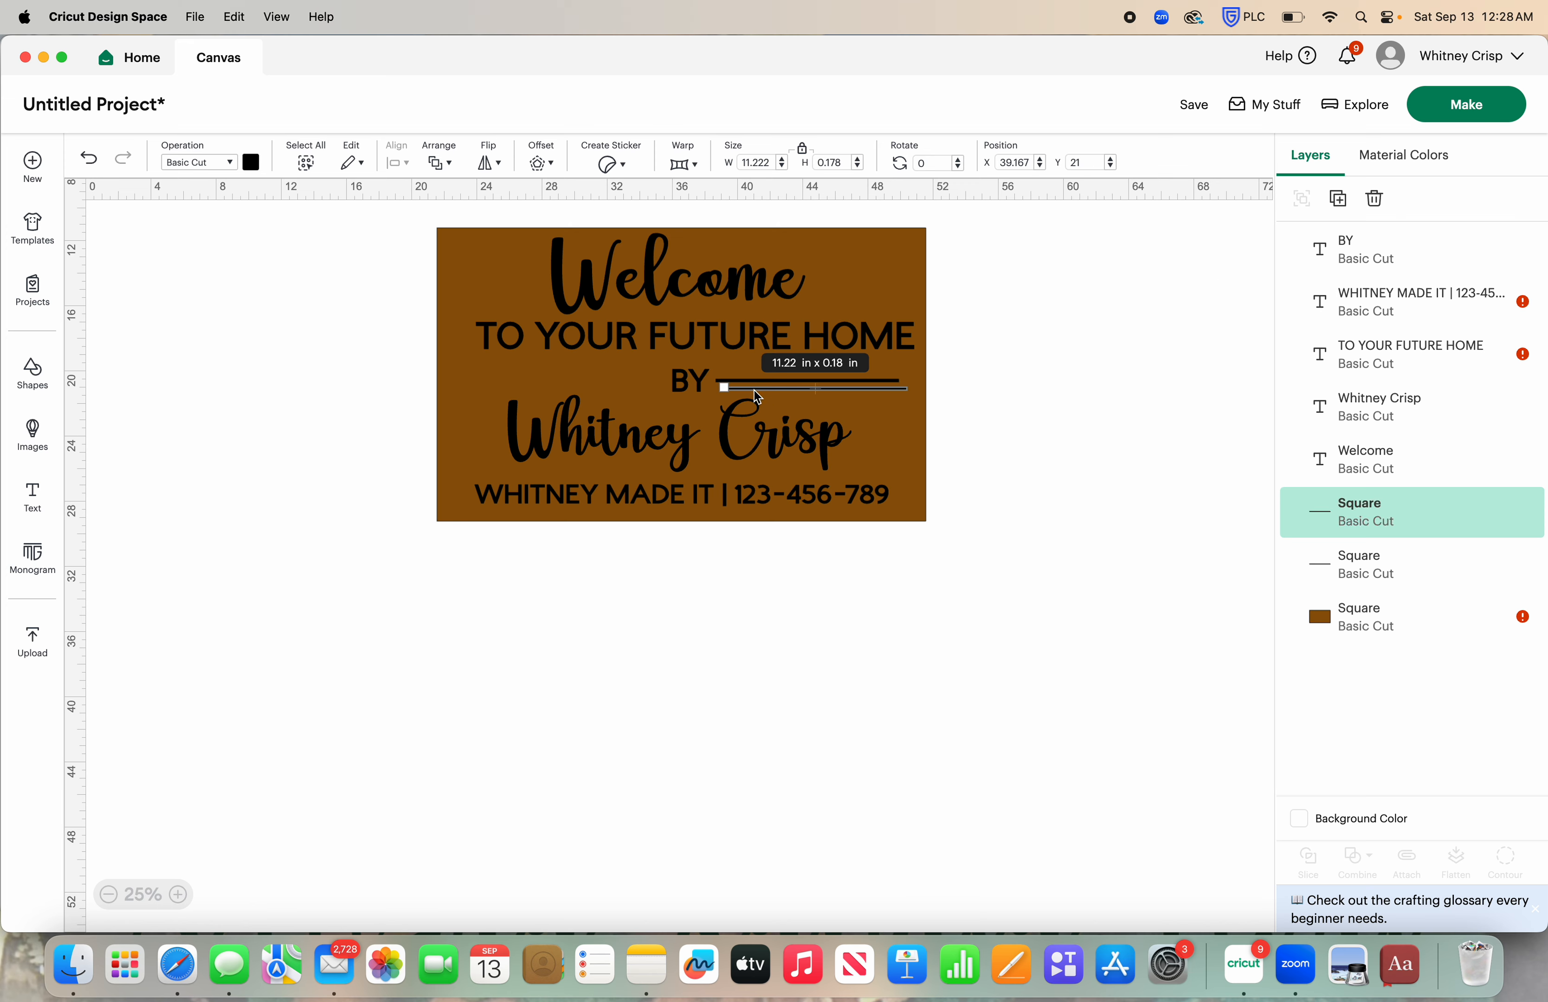
left_click_drag(741, 394, 508, 386)
left_click(690, 633)
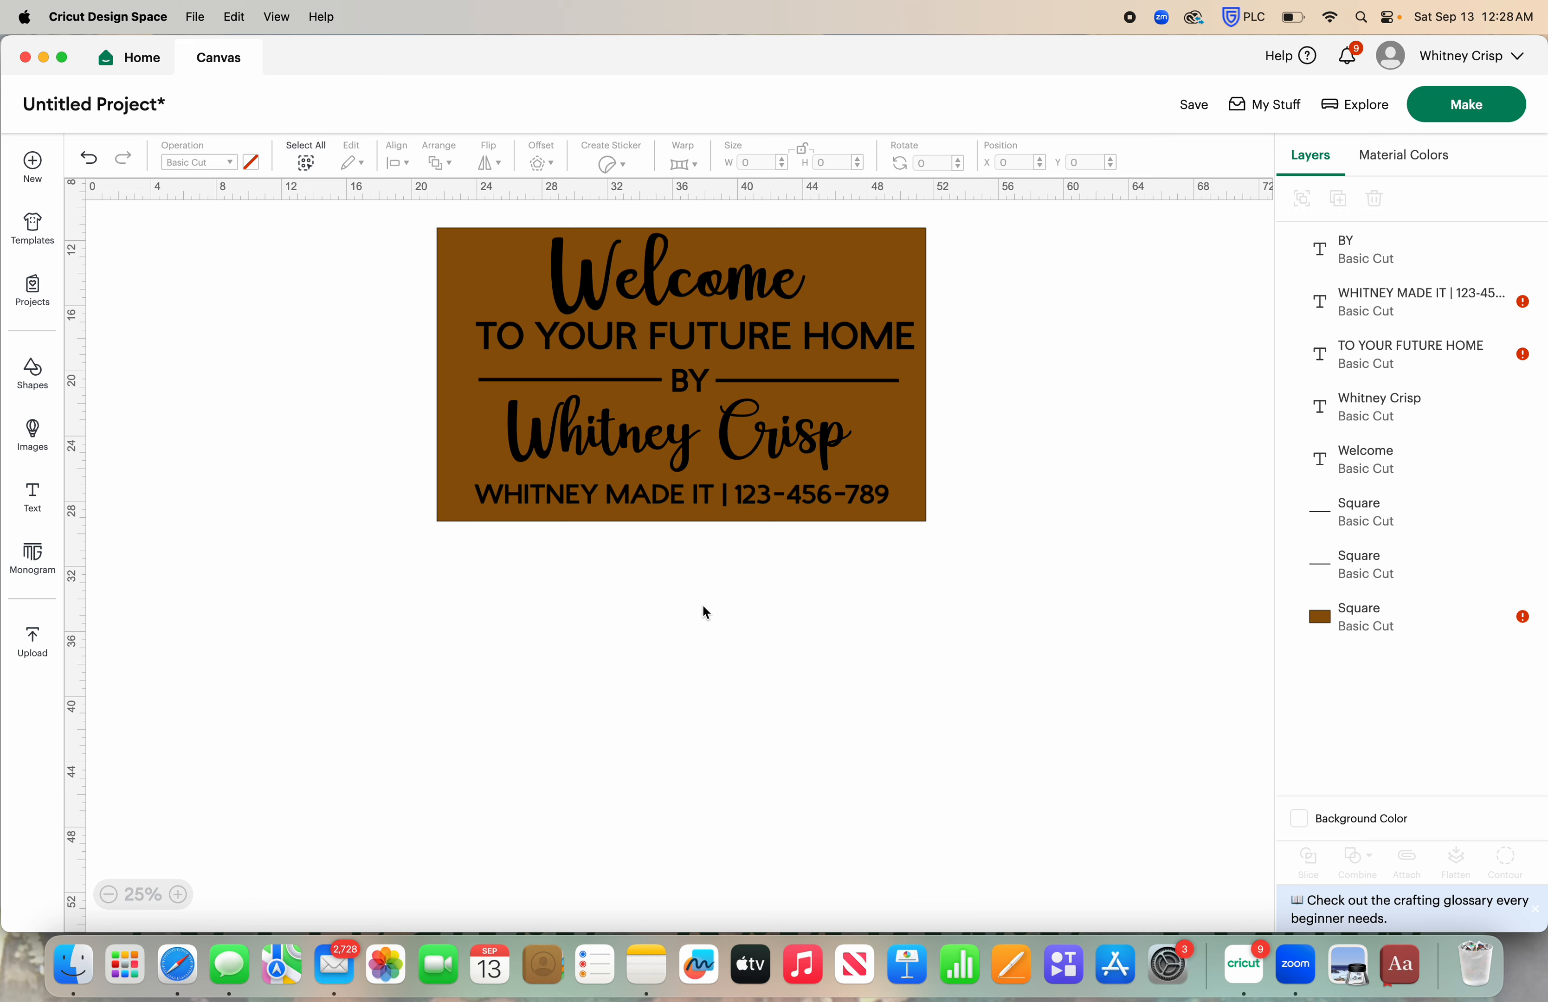
scroll(702, 603, "up", 5)
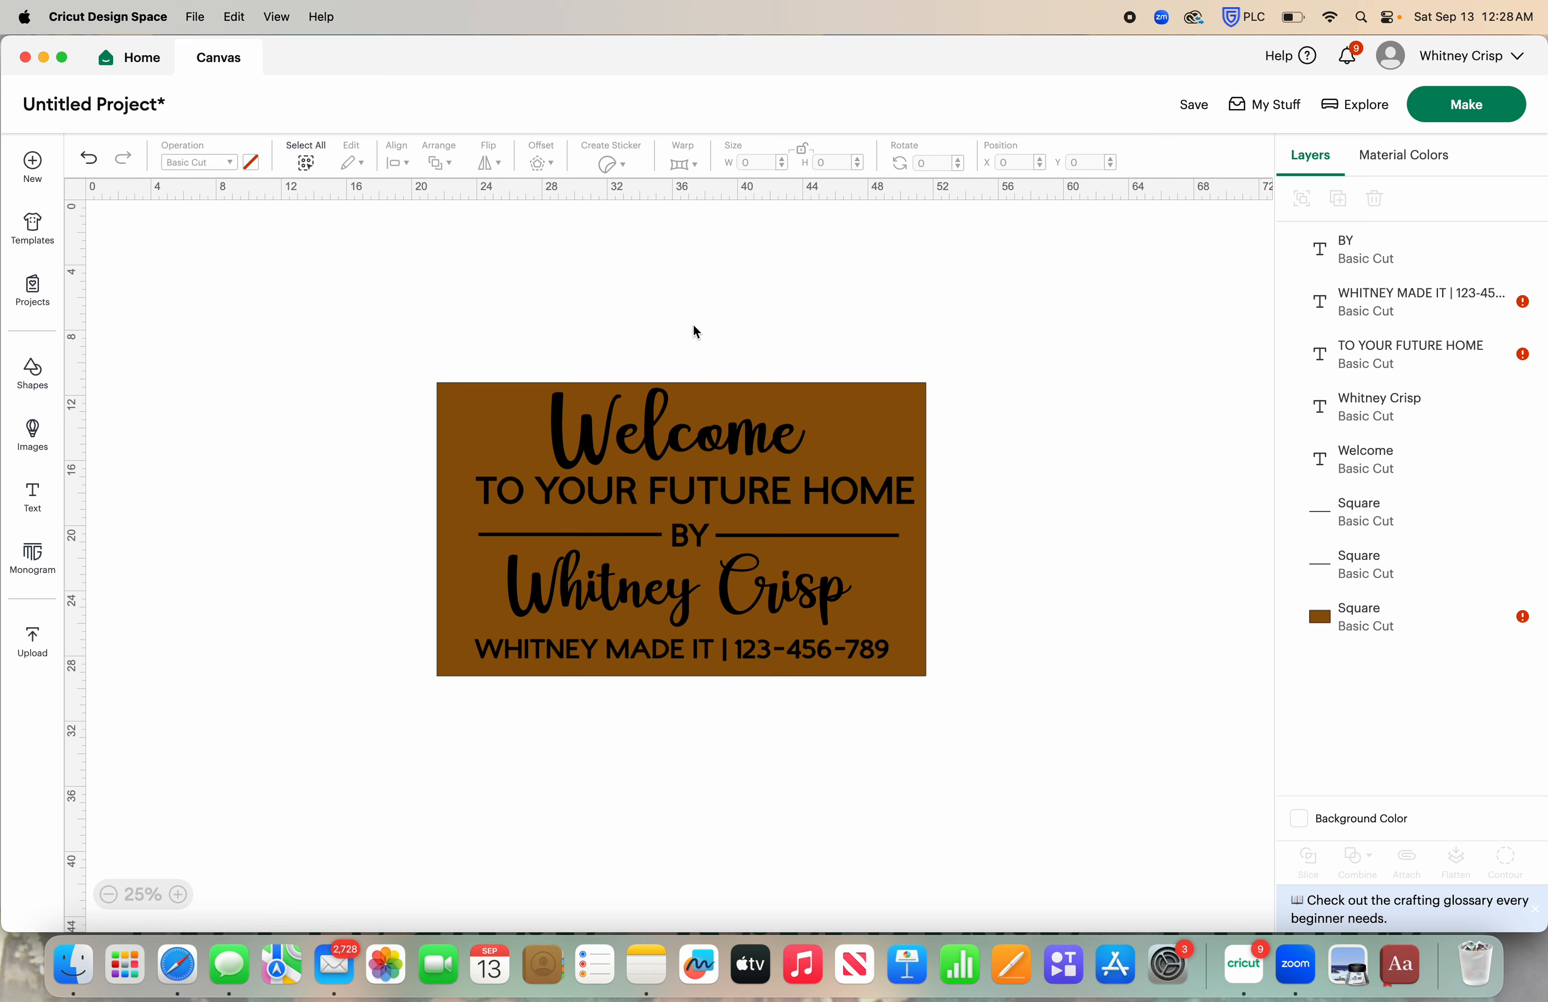
left_click_drag(683, 351, 702, 713)
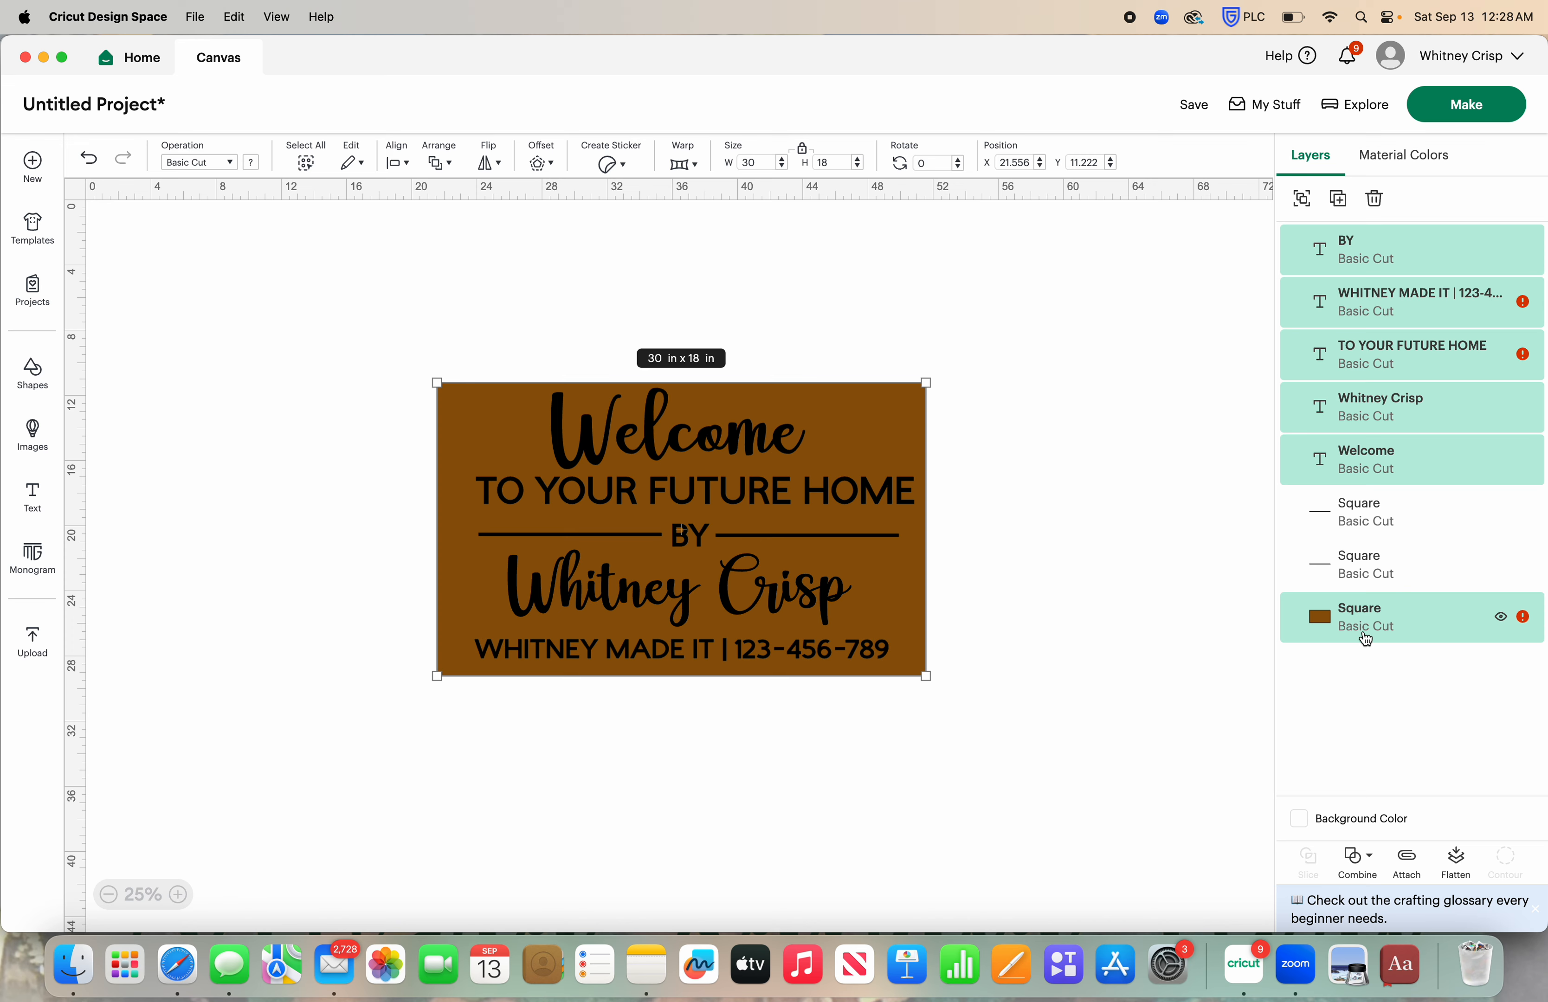
- Align the selected sign contents with Center Horizontally, then clear the selection
left_click(397, 163)
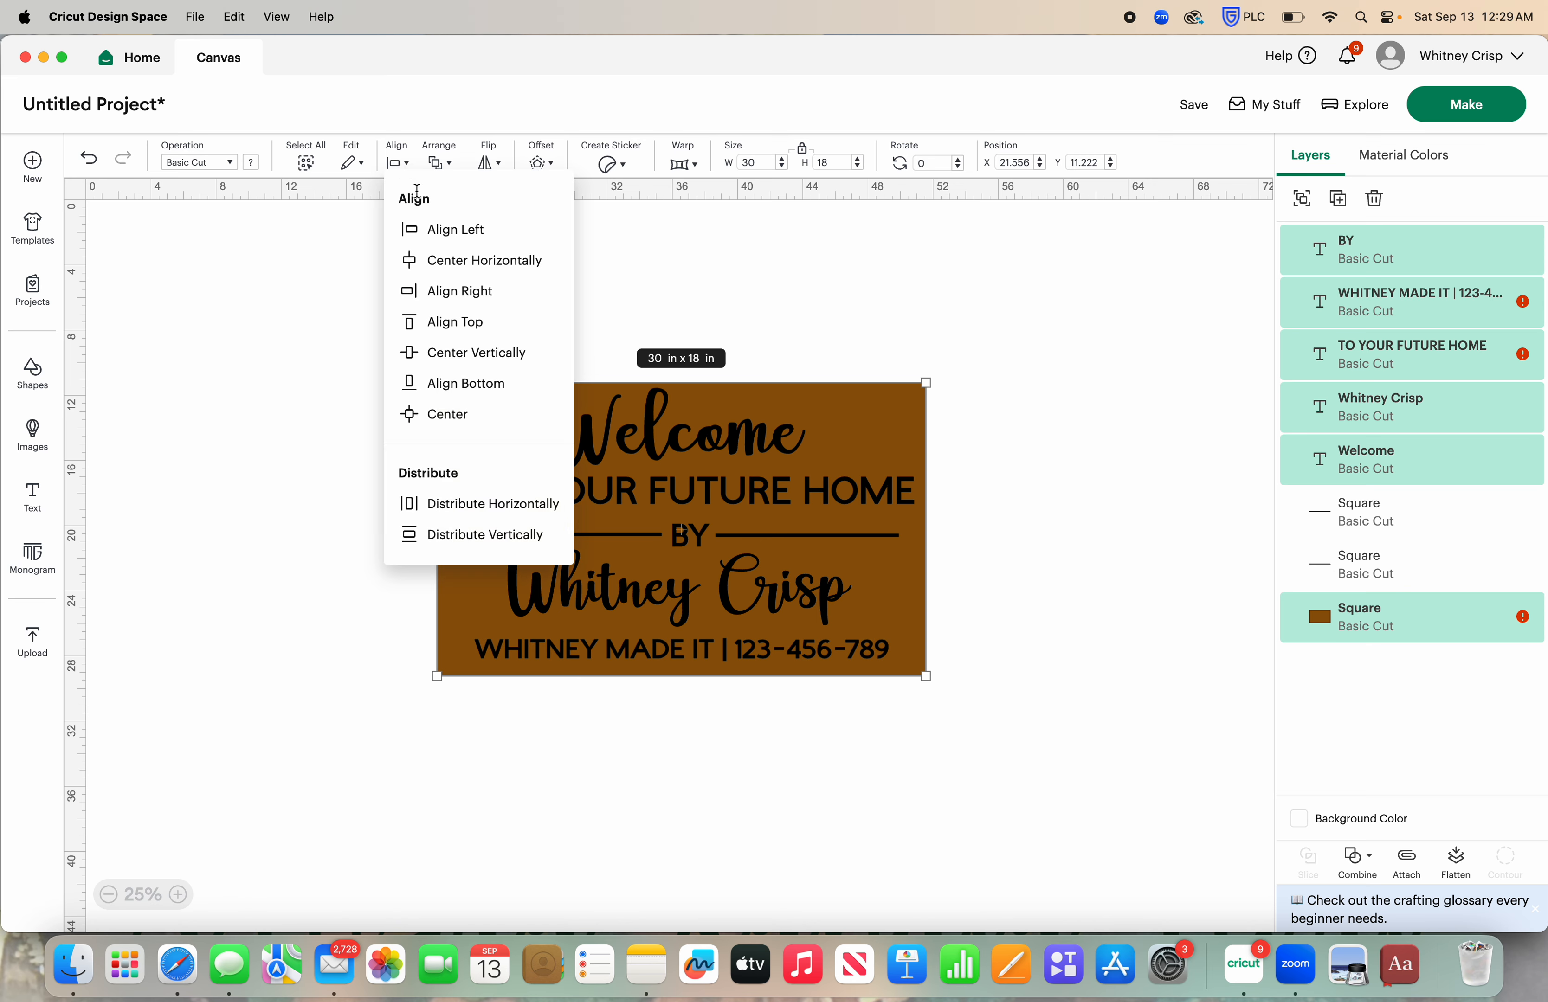
left_click(436, 269)
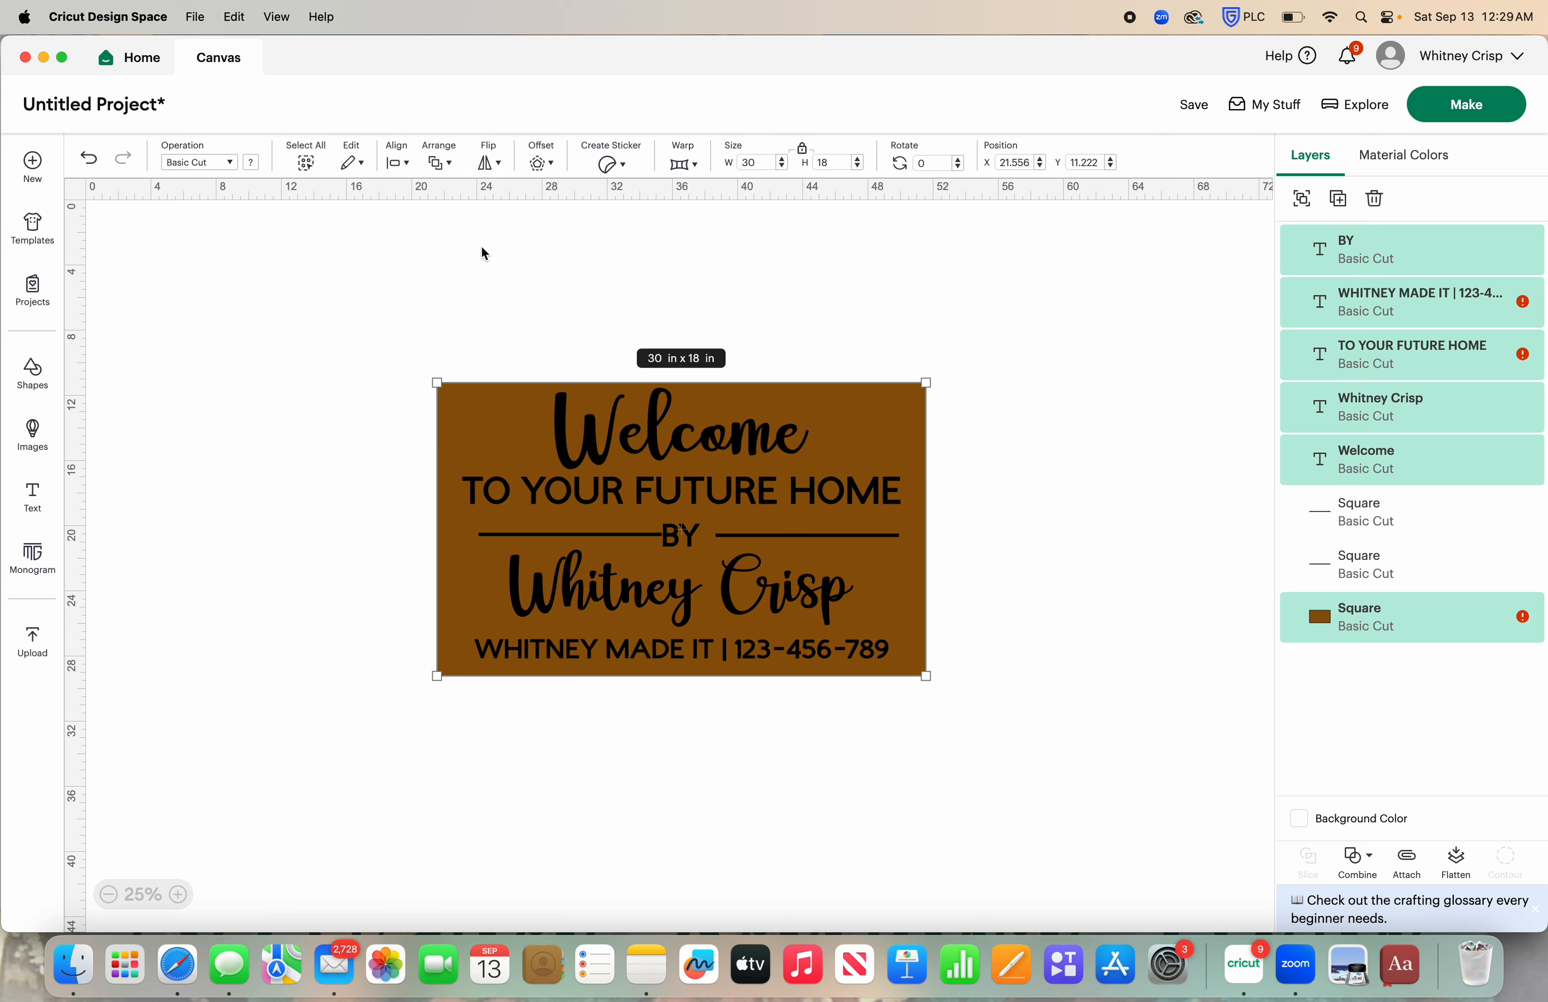
left_click(591, 262)
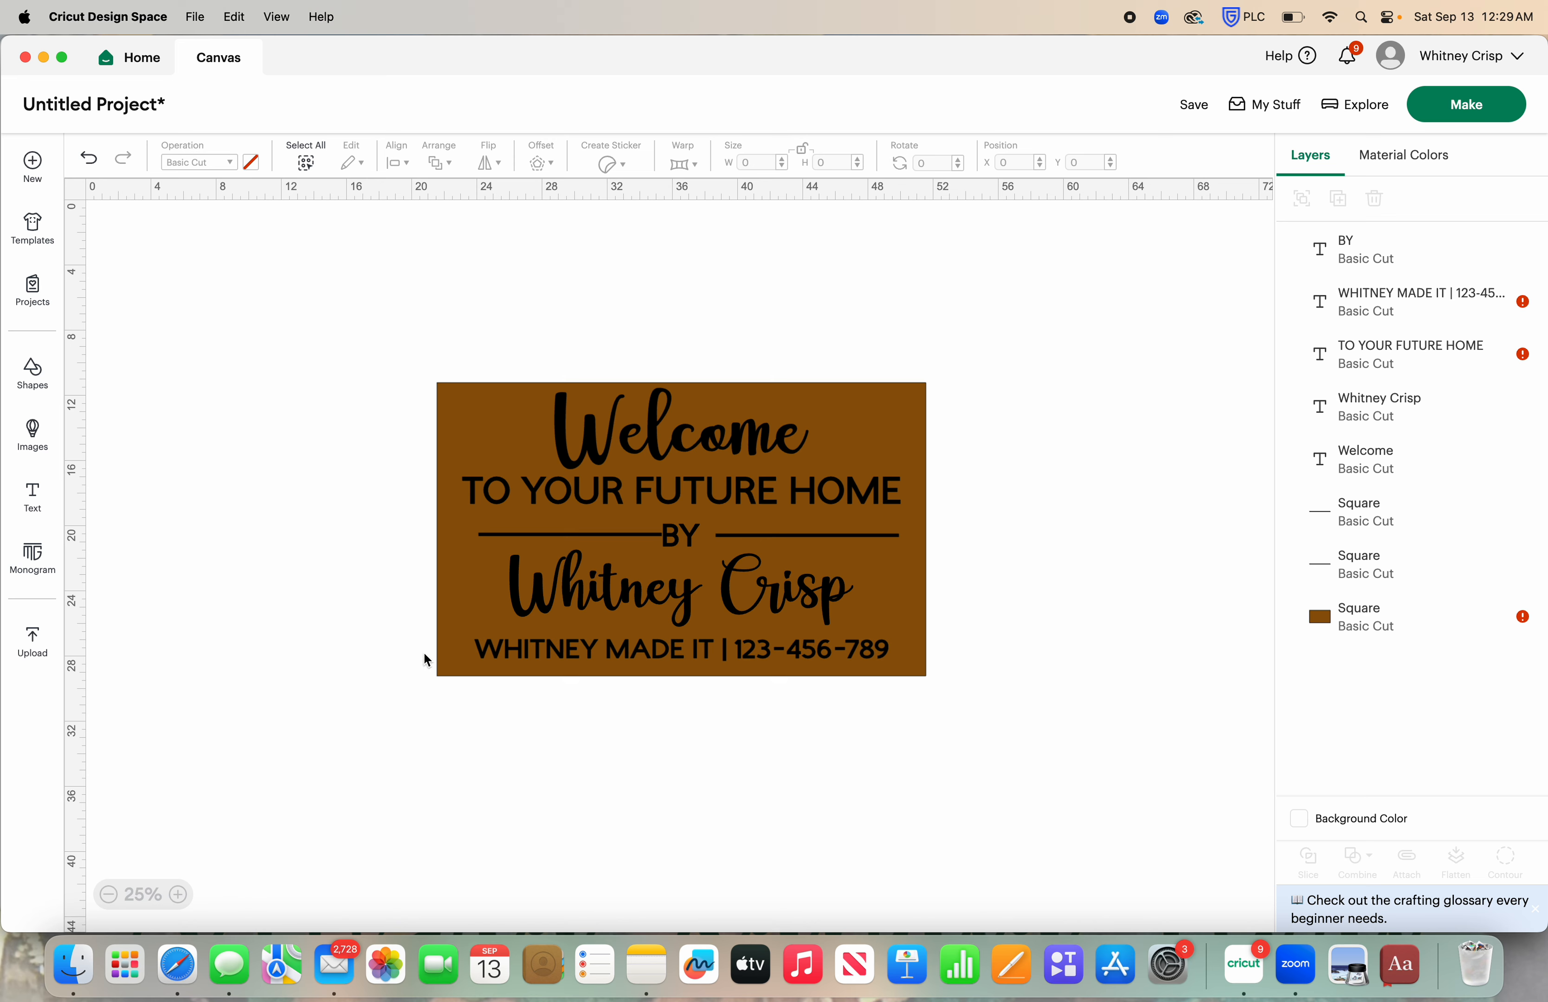
- Nudge the left and right divider lines beside BY into even positions
left_click(656, 537)
left_click_drag(656, 542, 711, 544)
left_click(1080, 544)
left_click(711, 538)
left_click(1064, 556)
left_click(862, 539)
left_click_drag(864, 543, 860, 538)
left_click(1152, 554)
- Select both divider lines and apply Align > Center Vertically so they sit level
left_click(851, 537)
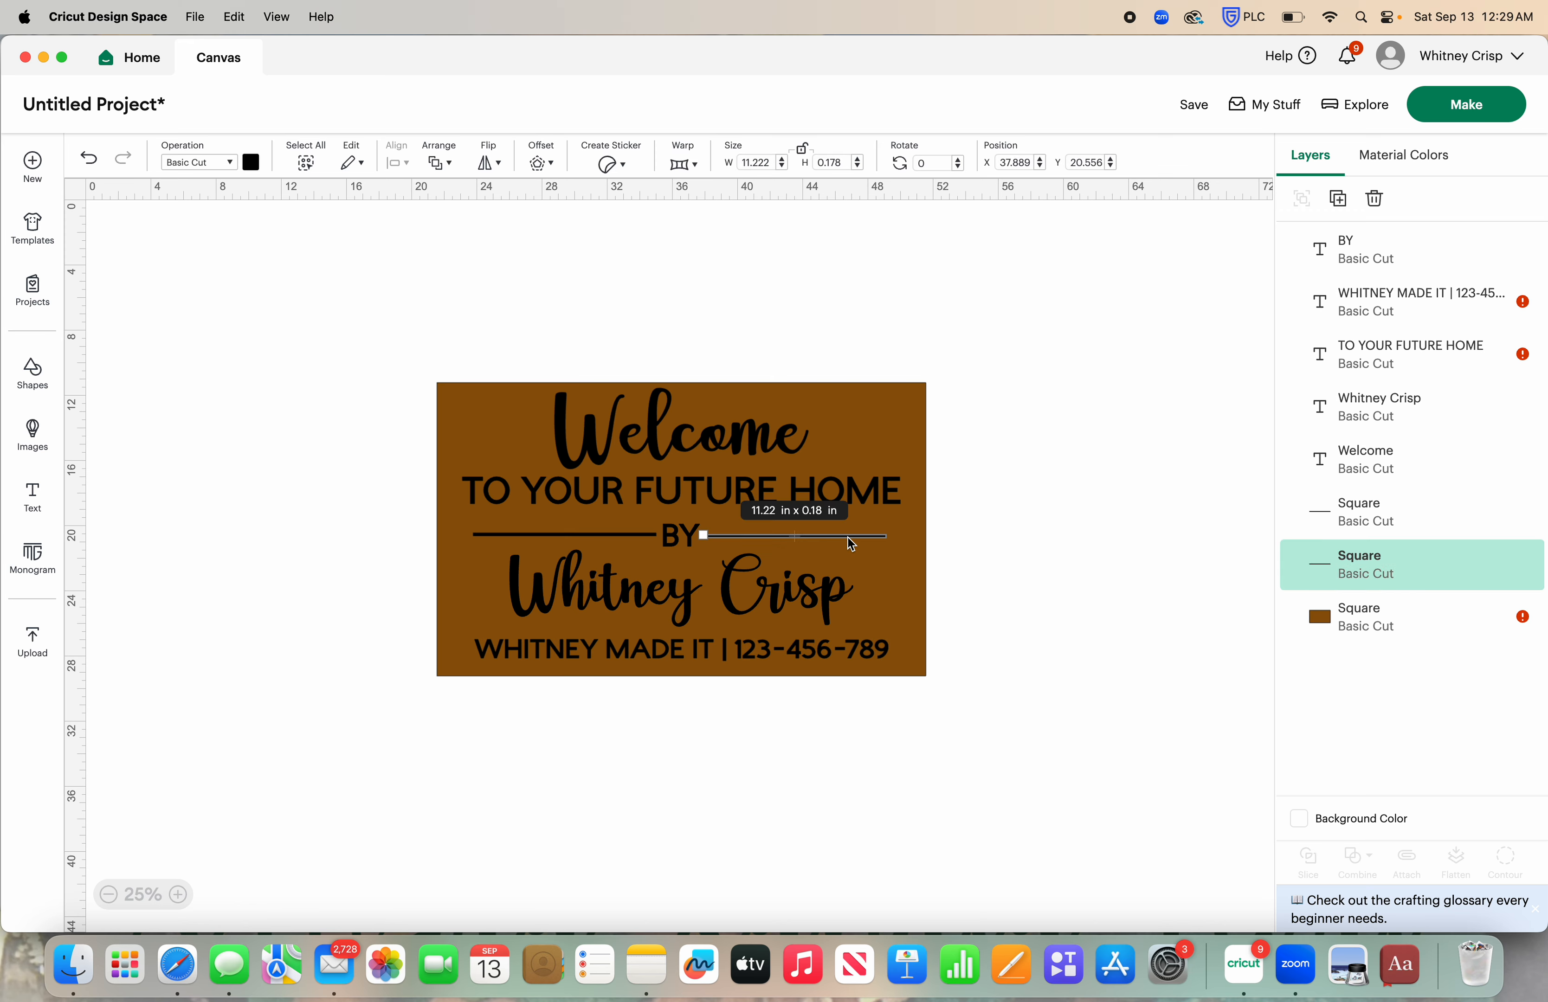
left_click(647, 535, "shift")
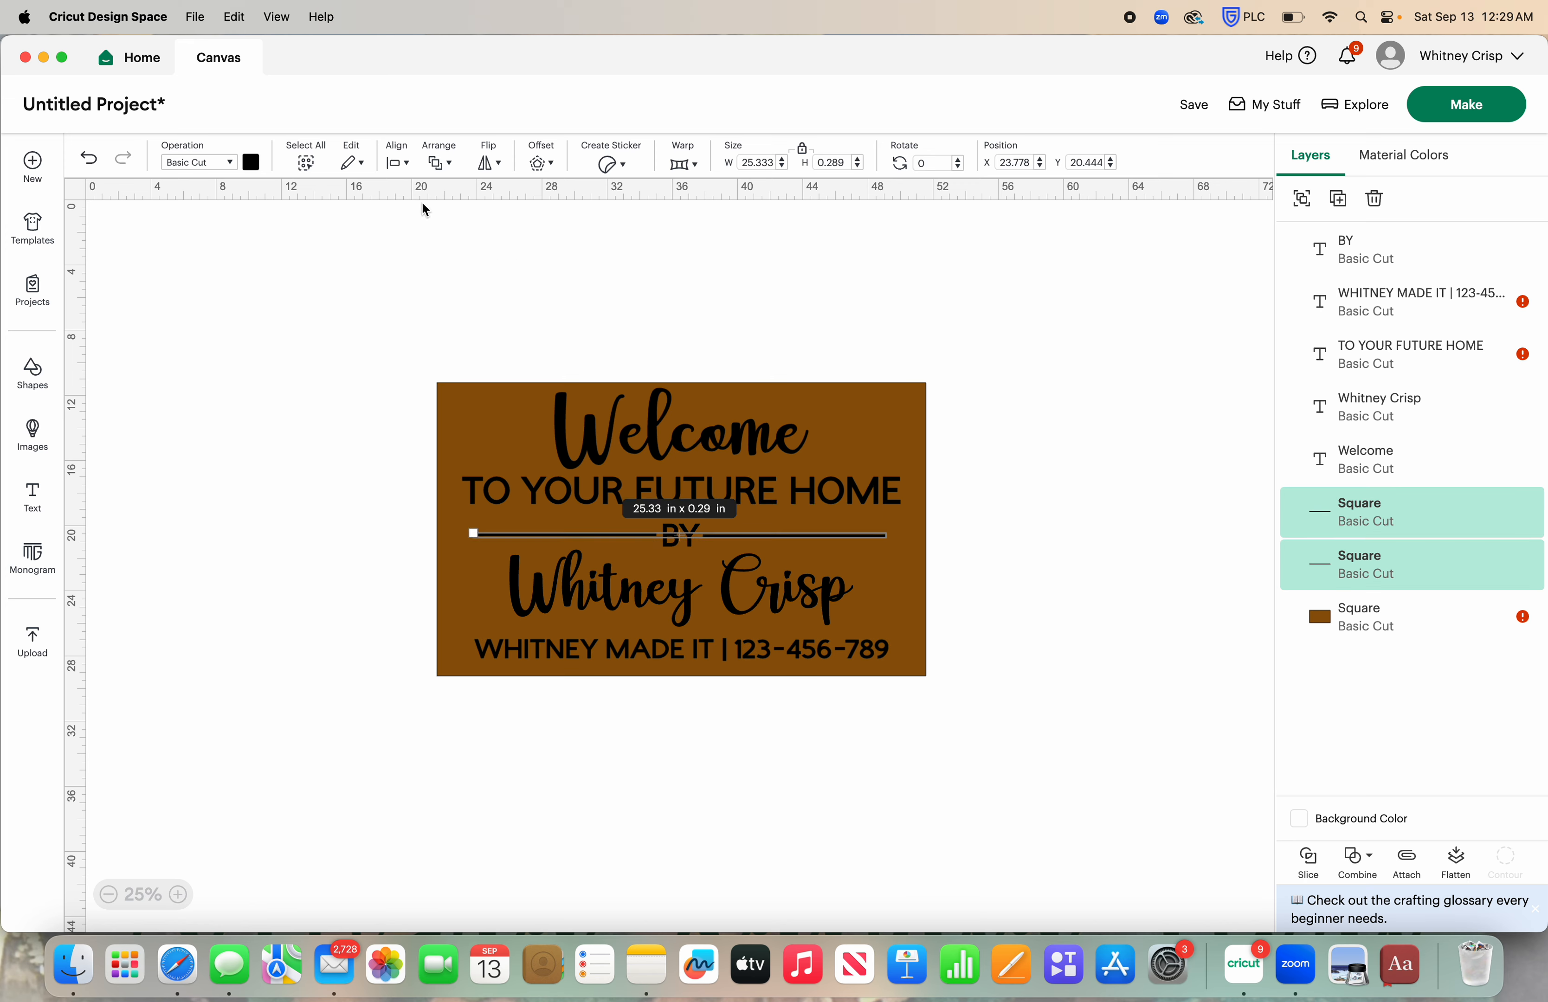
left_click(399, 164)
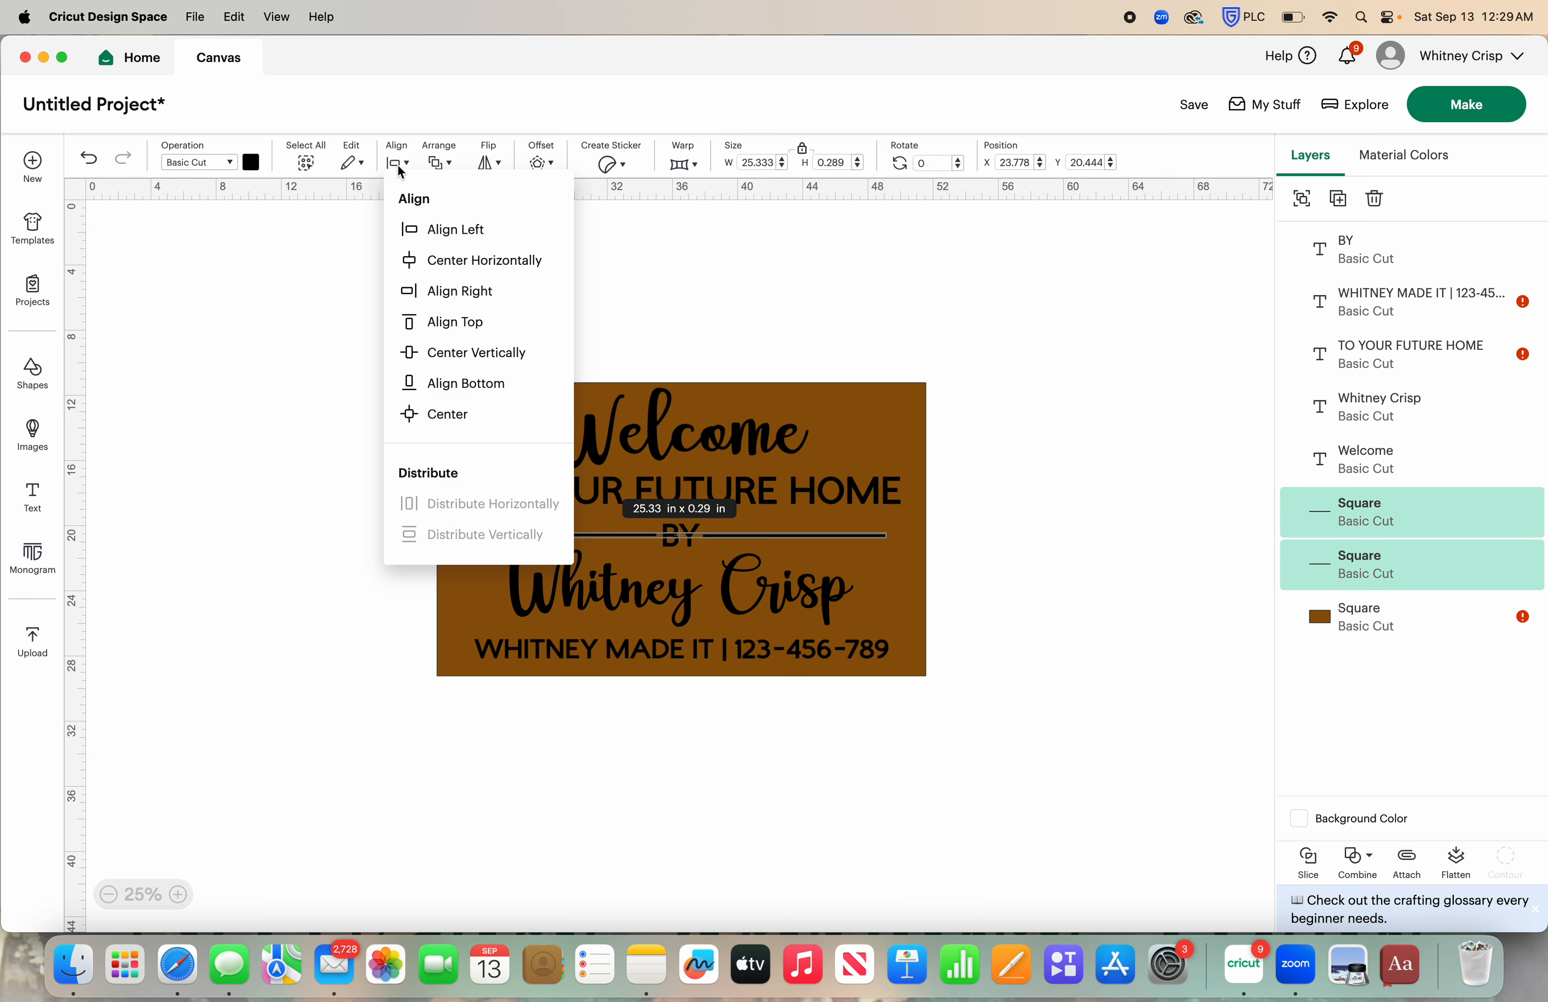
left_click(468, 354)
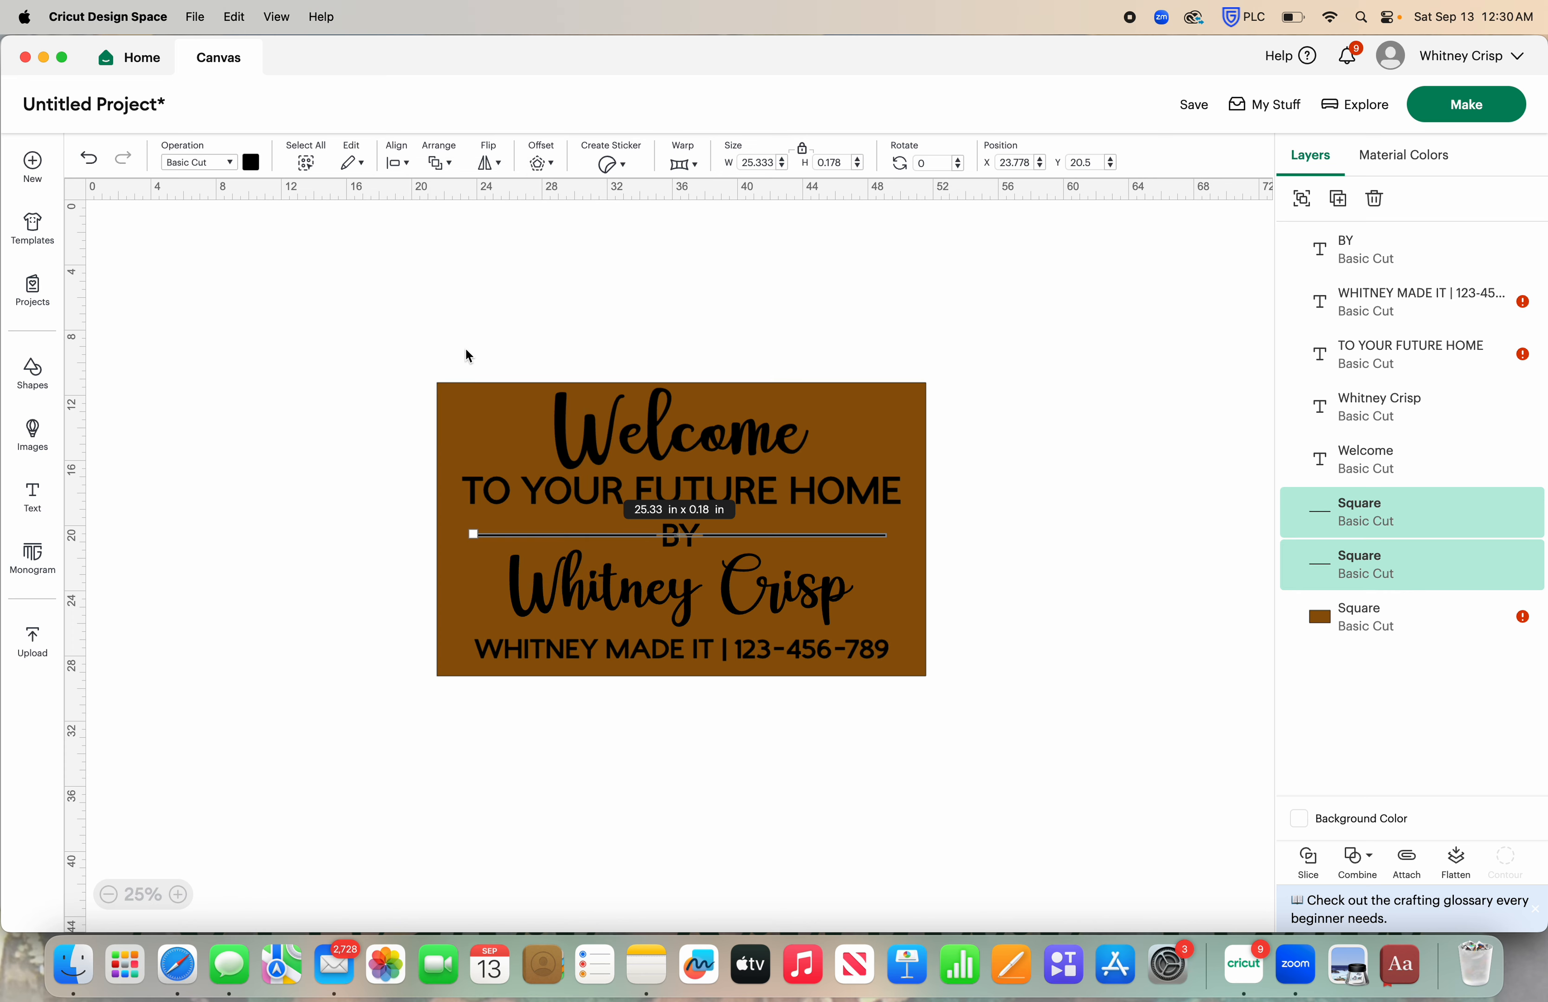
left_click(1038, 331)
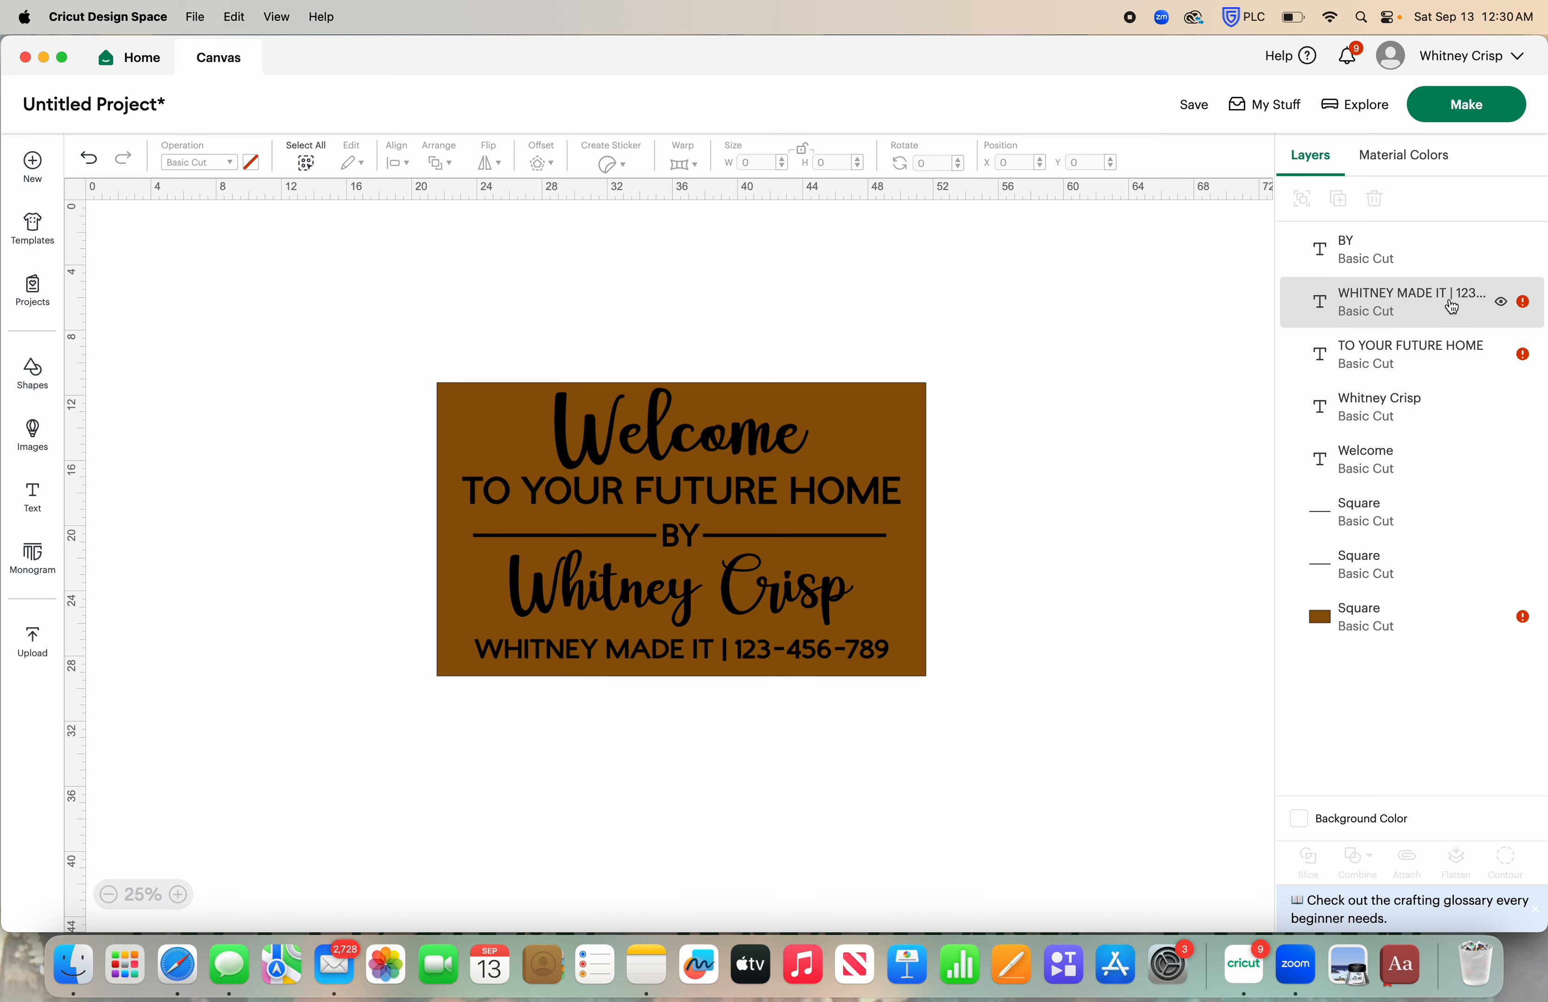
- Select all five text layers and both divider lines in Layers and Weld them together
left_click(1411, 260)
left_click(1409, 303, "shift")
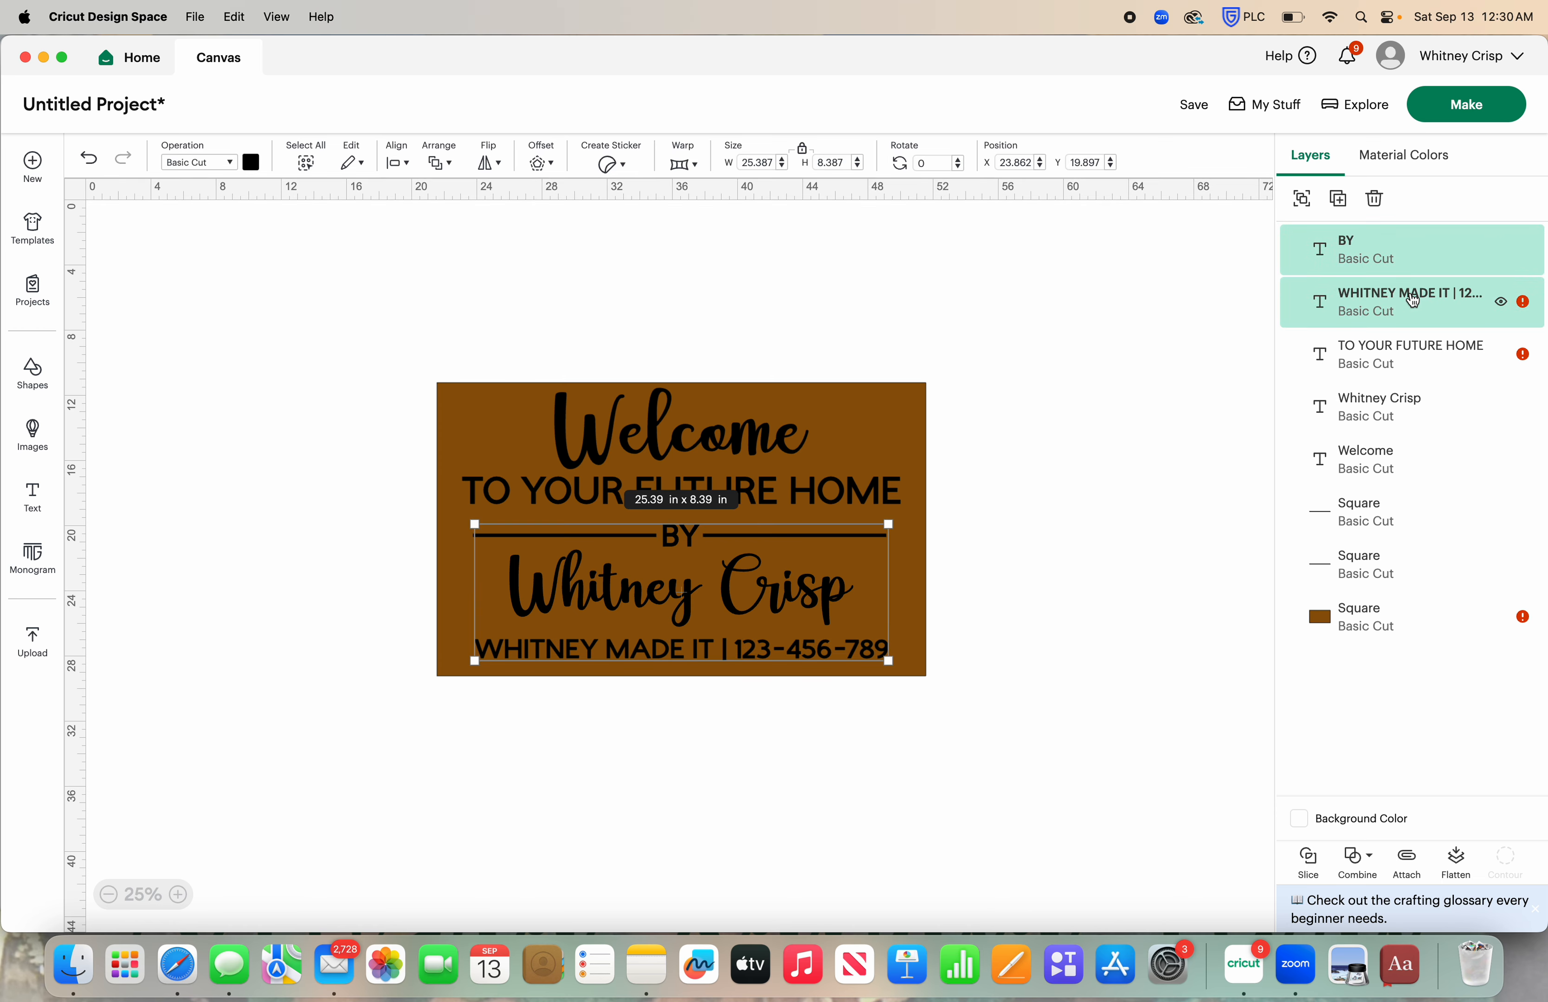
left_click(1410, 355, "shift")
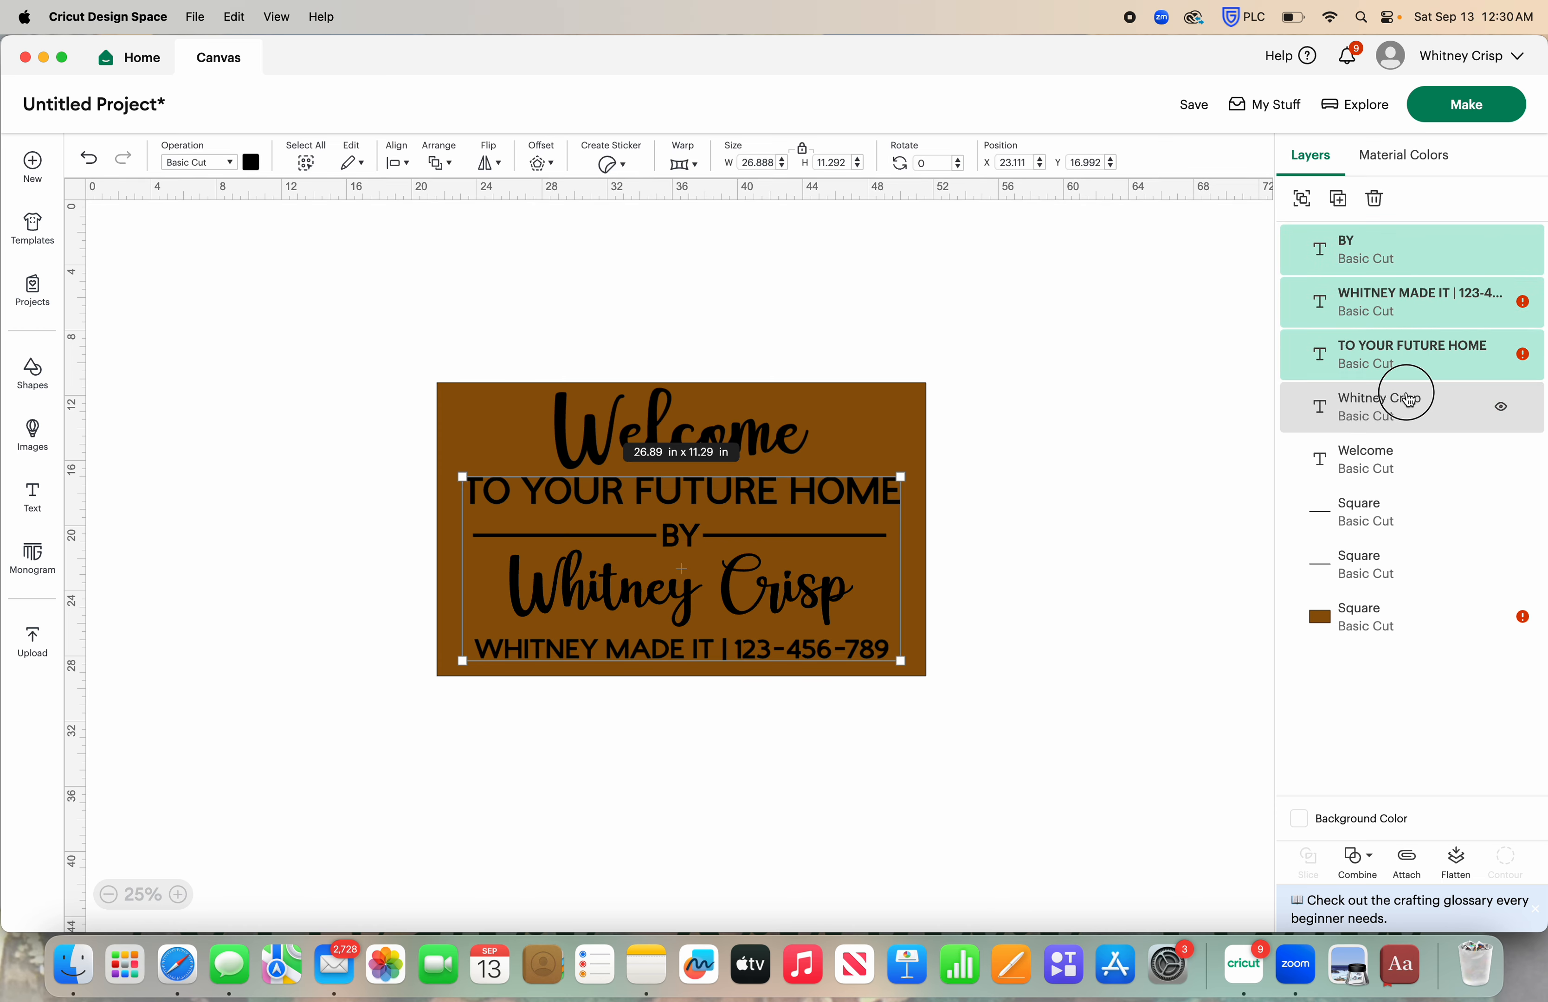
left_click(1410, 459, "shift")
left_click(1410, 407, "shift")
left_click(1412, 512, "shift")
left_click(1389, 571, "shift")
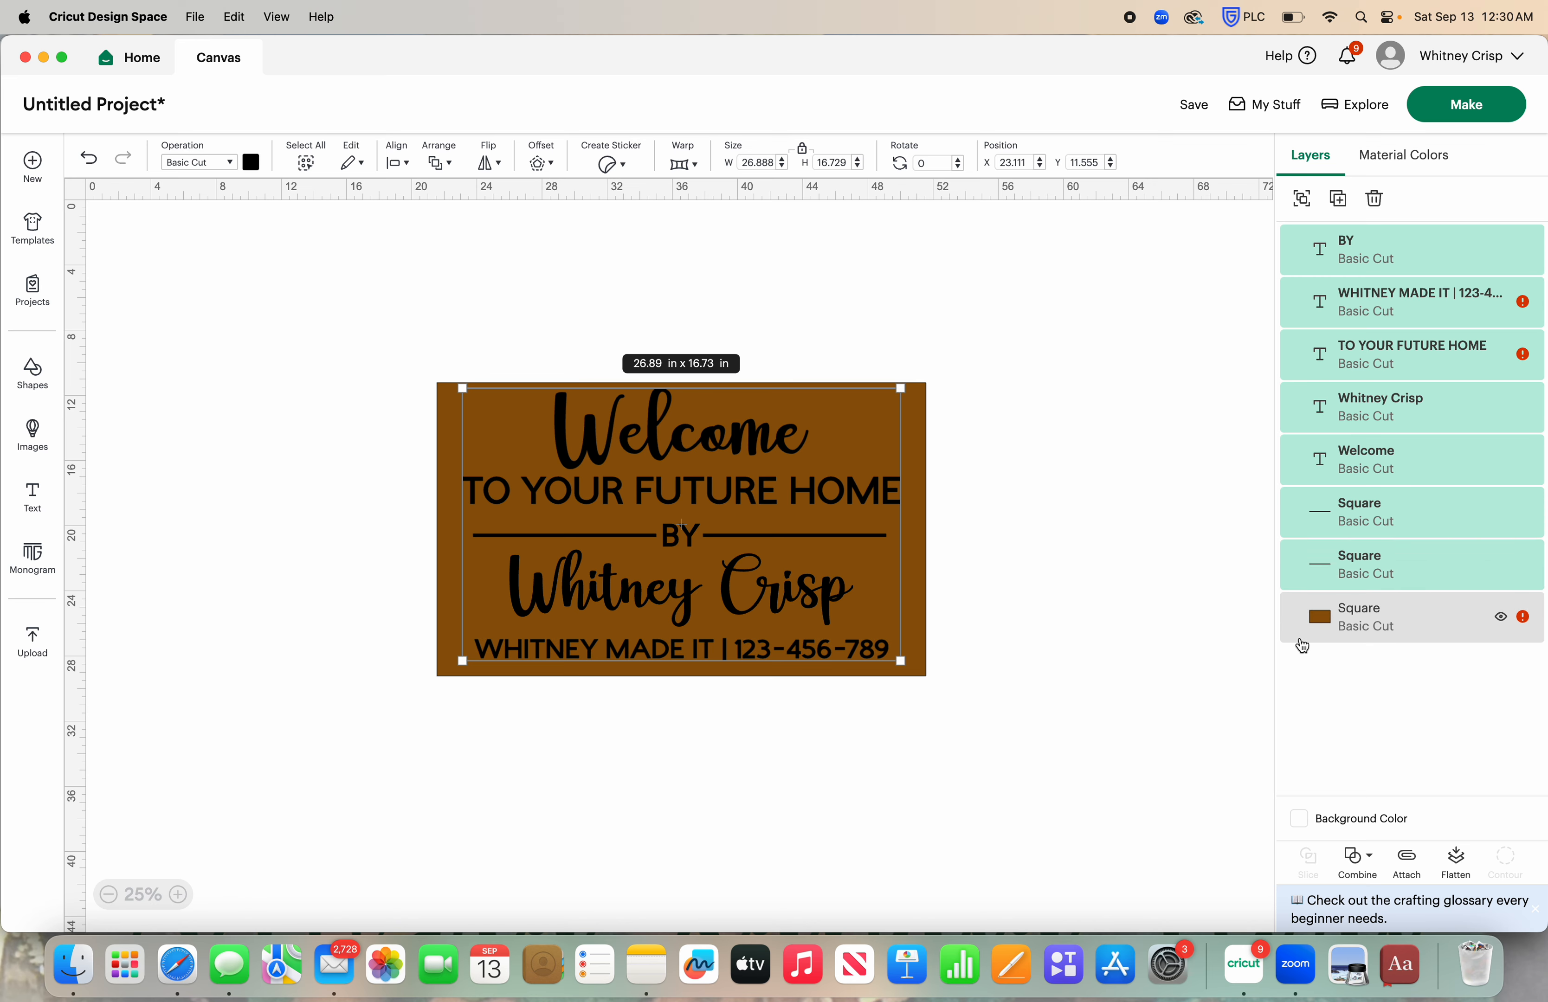
left_click(1361, 860)
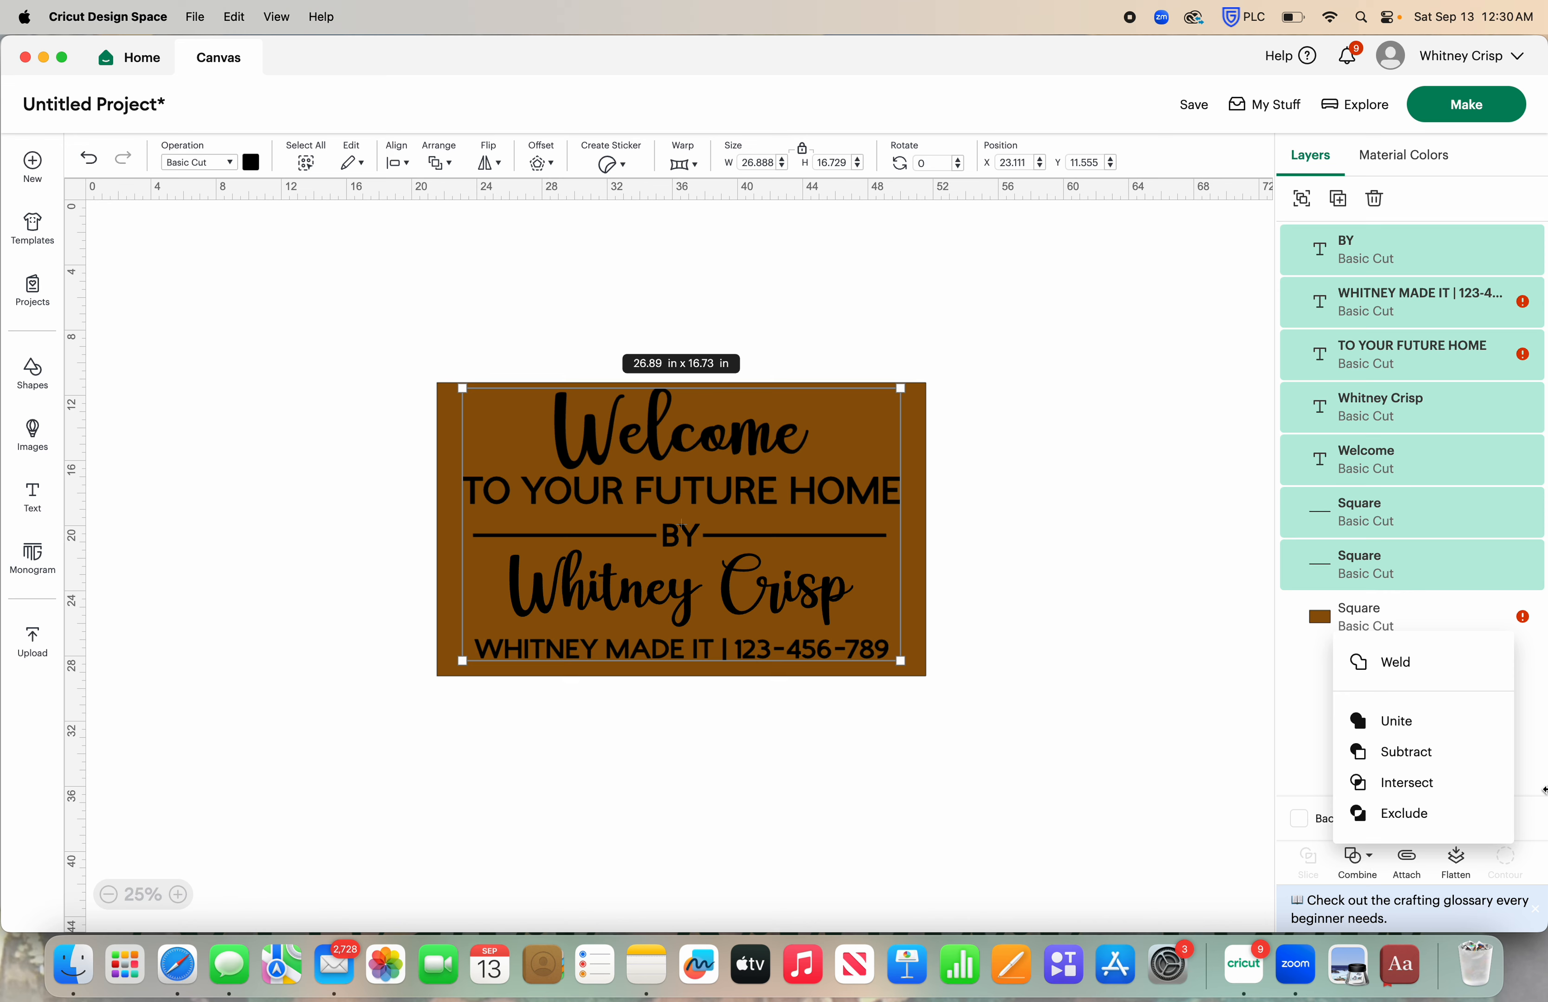
left_click(1431, 663)
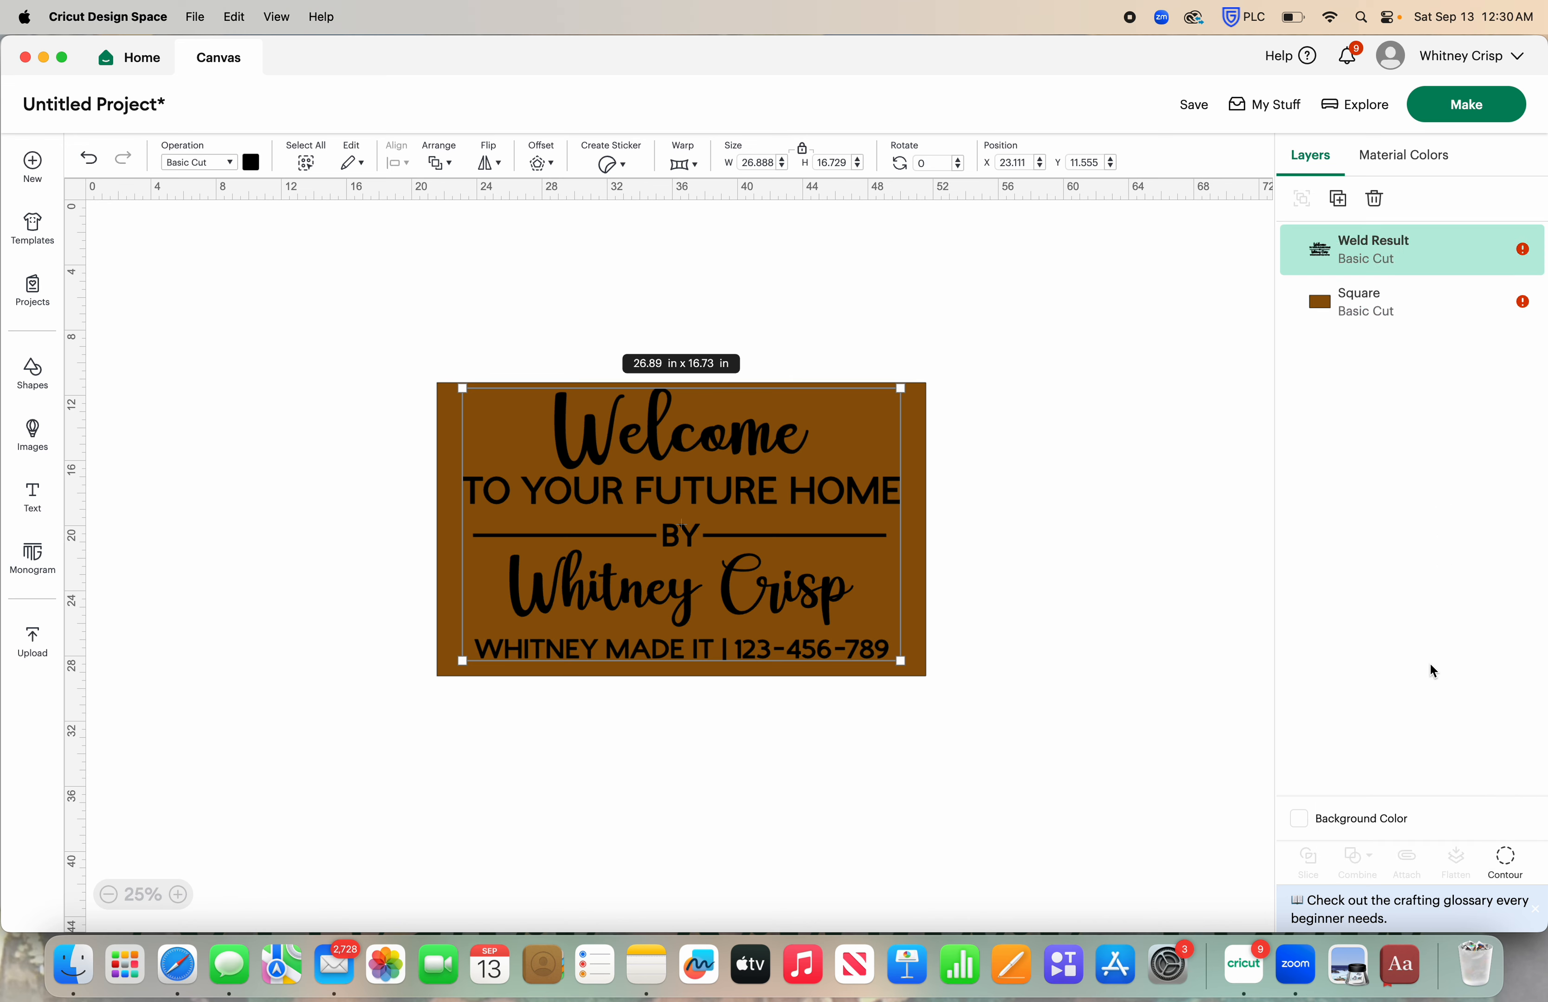
left_click_drag(831, 521, 789, 443)
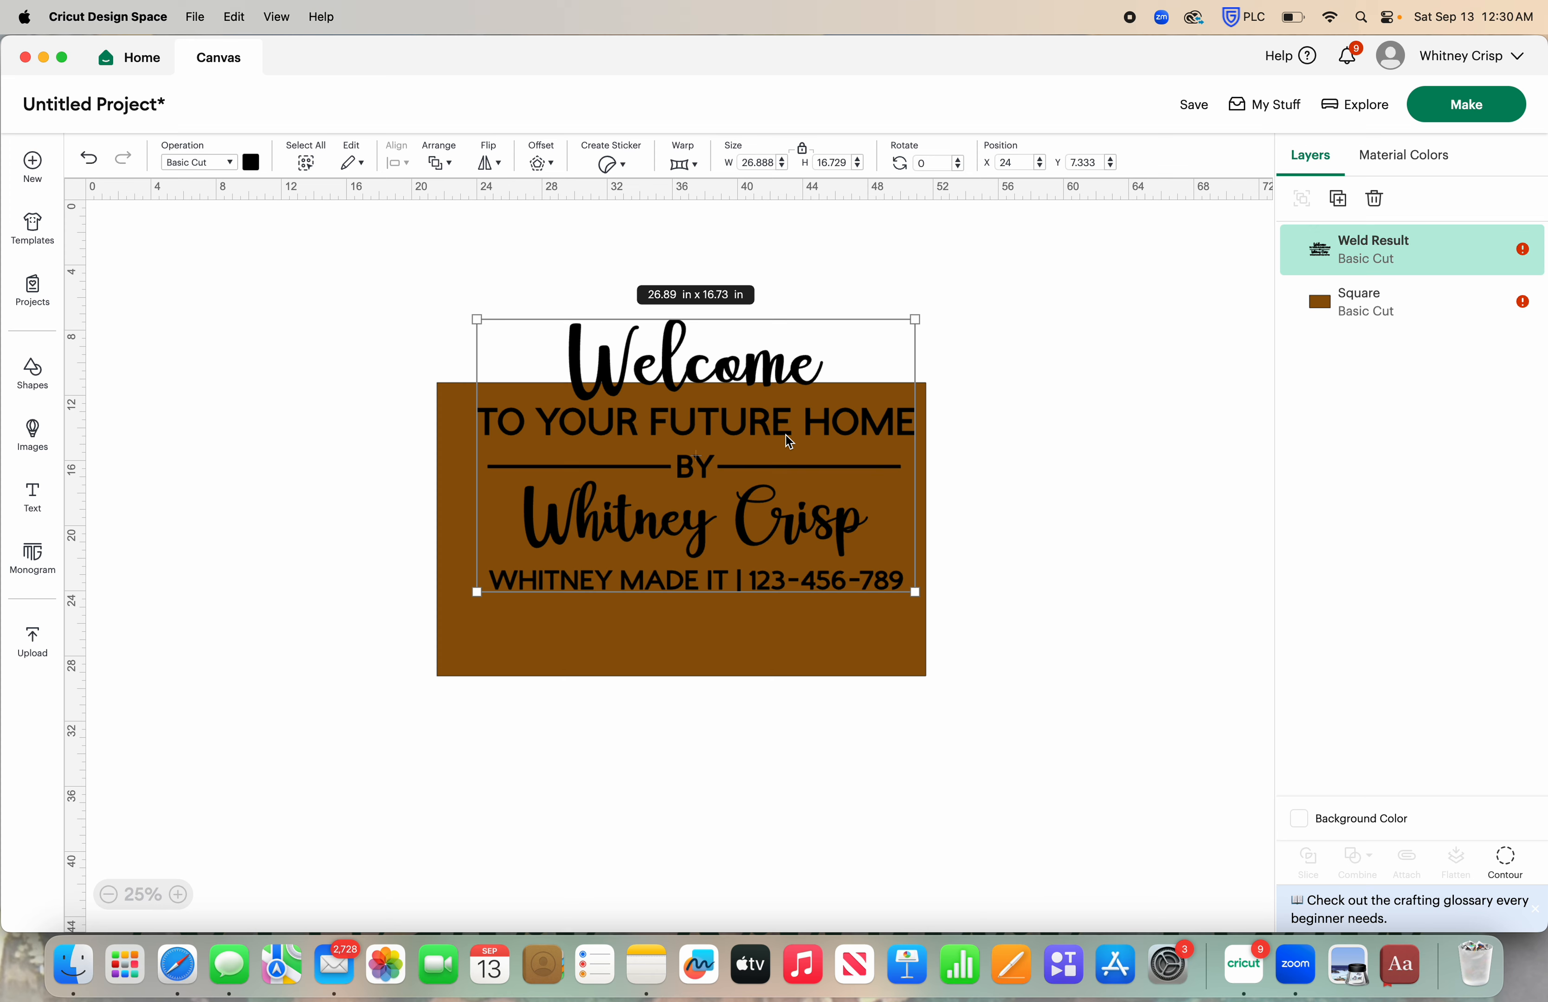
left_click(90, 158)
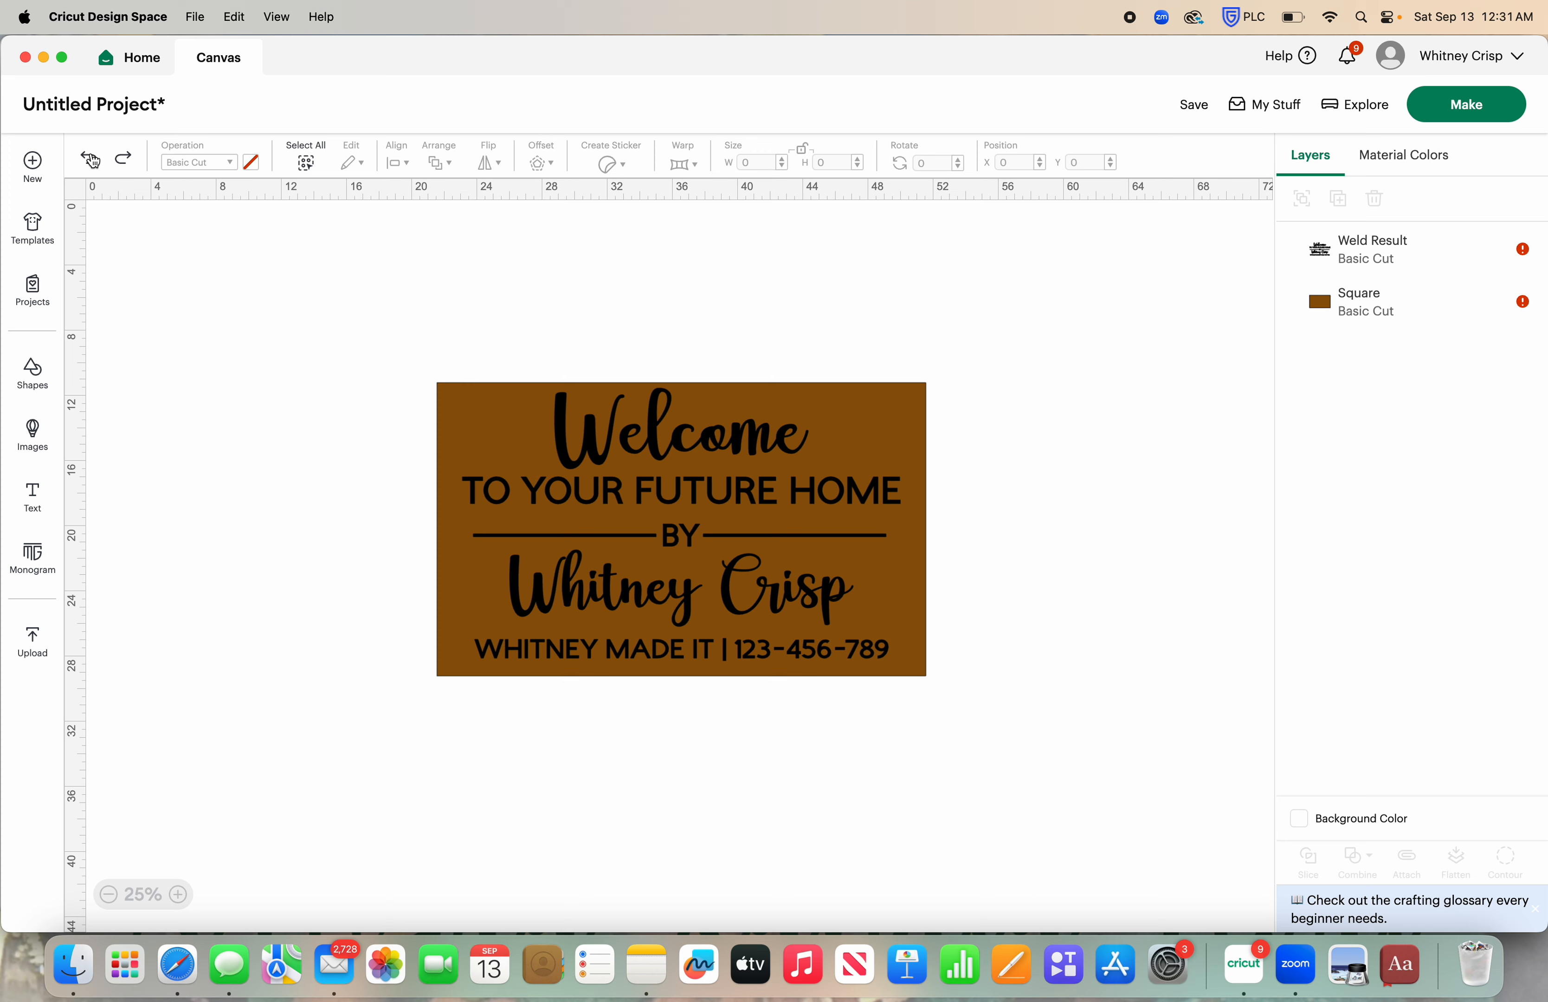
left_click_drag(356, 334, 961, 969)
left_click(1183, 768)
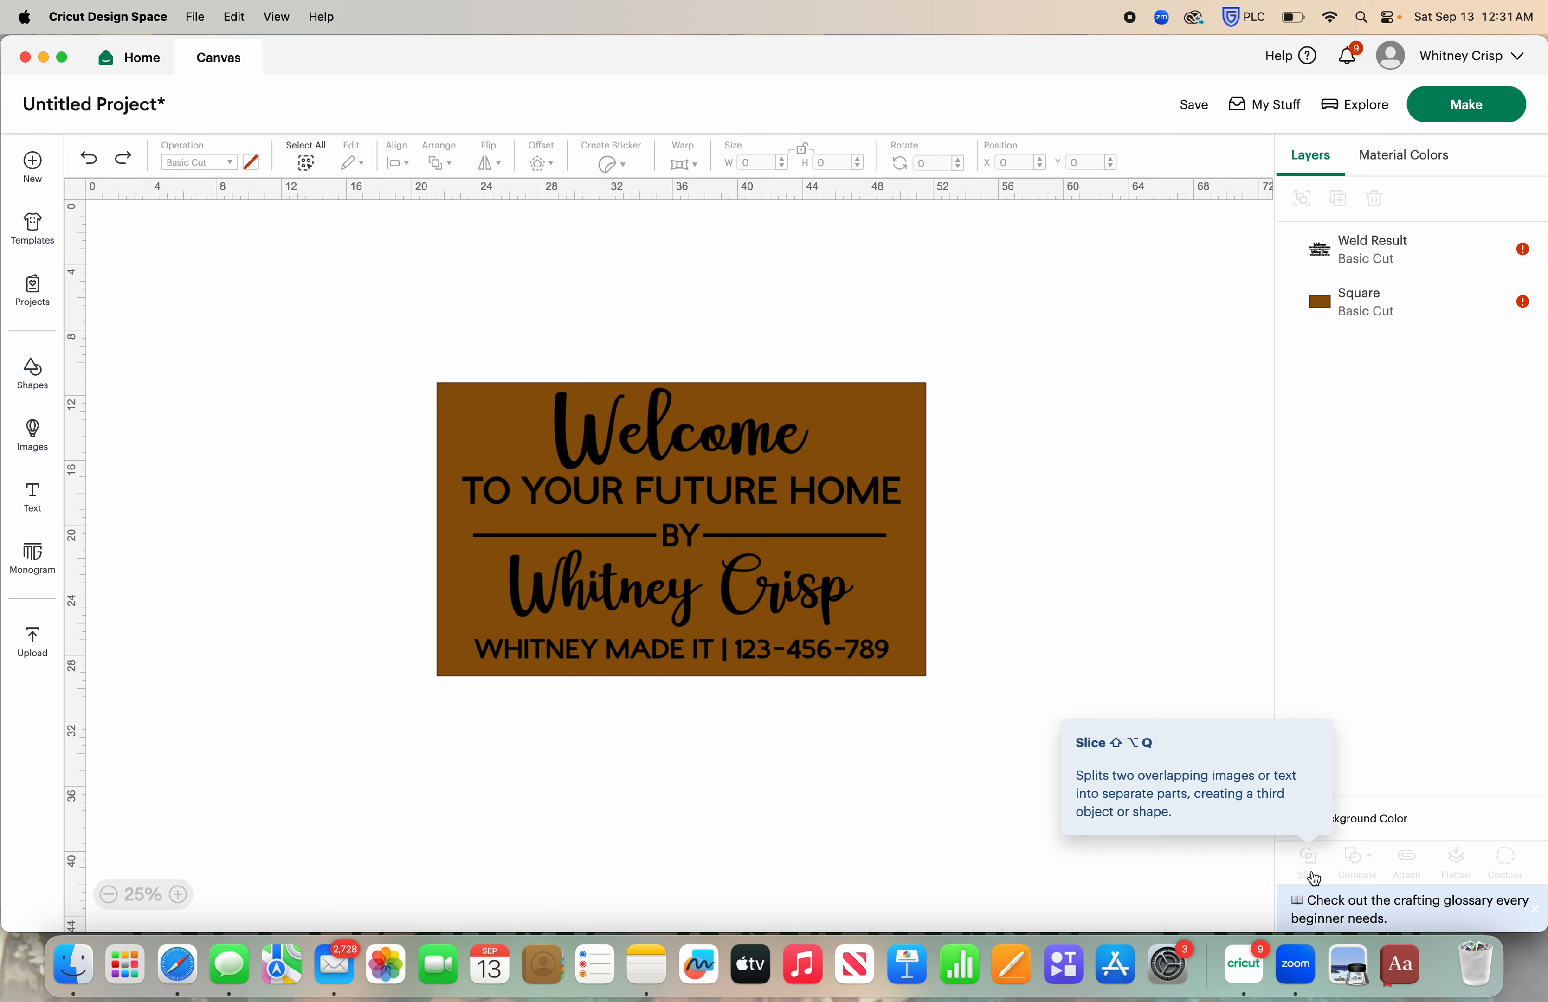
- Select the brown rectangle and welded text together and slice the lettering out
left_click_drag(285, 272, 1098, 755)
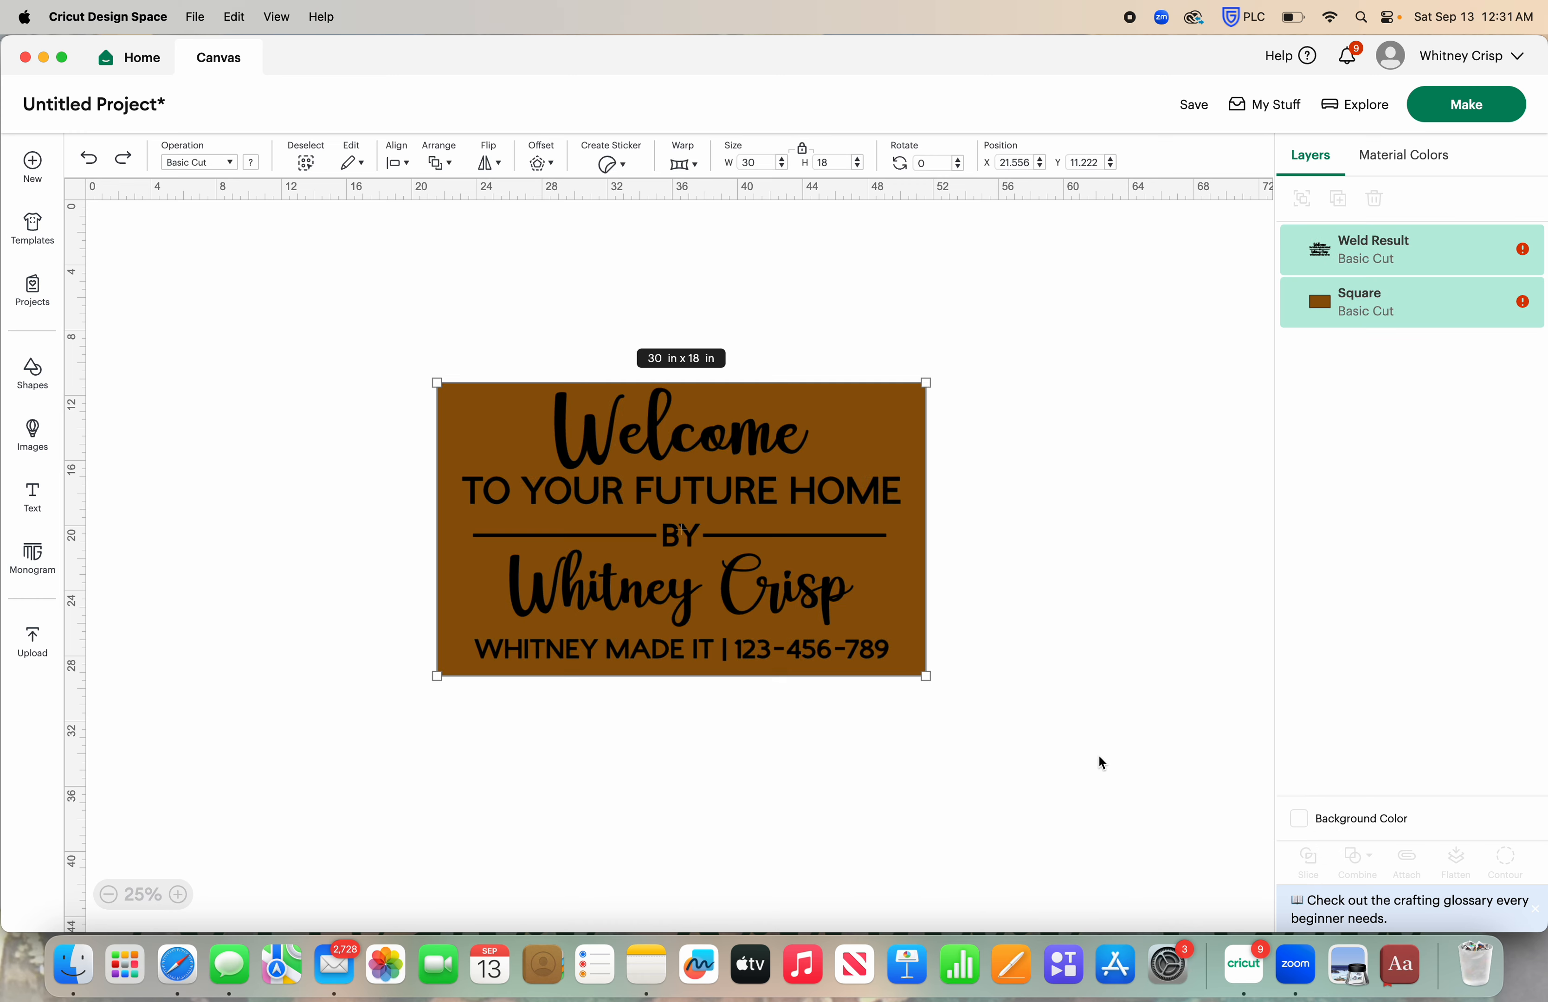
left_click(1099, 754)
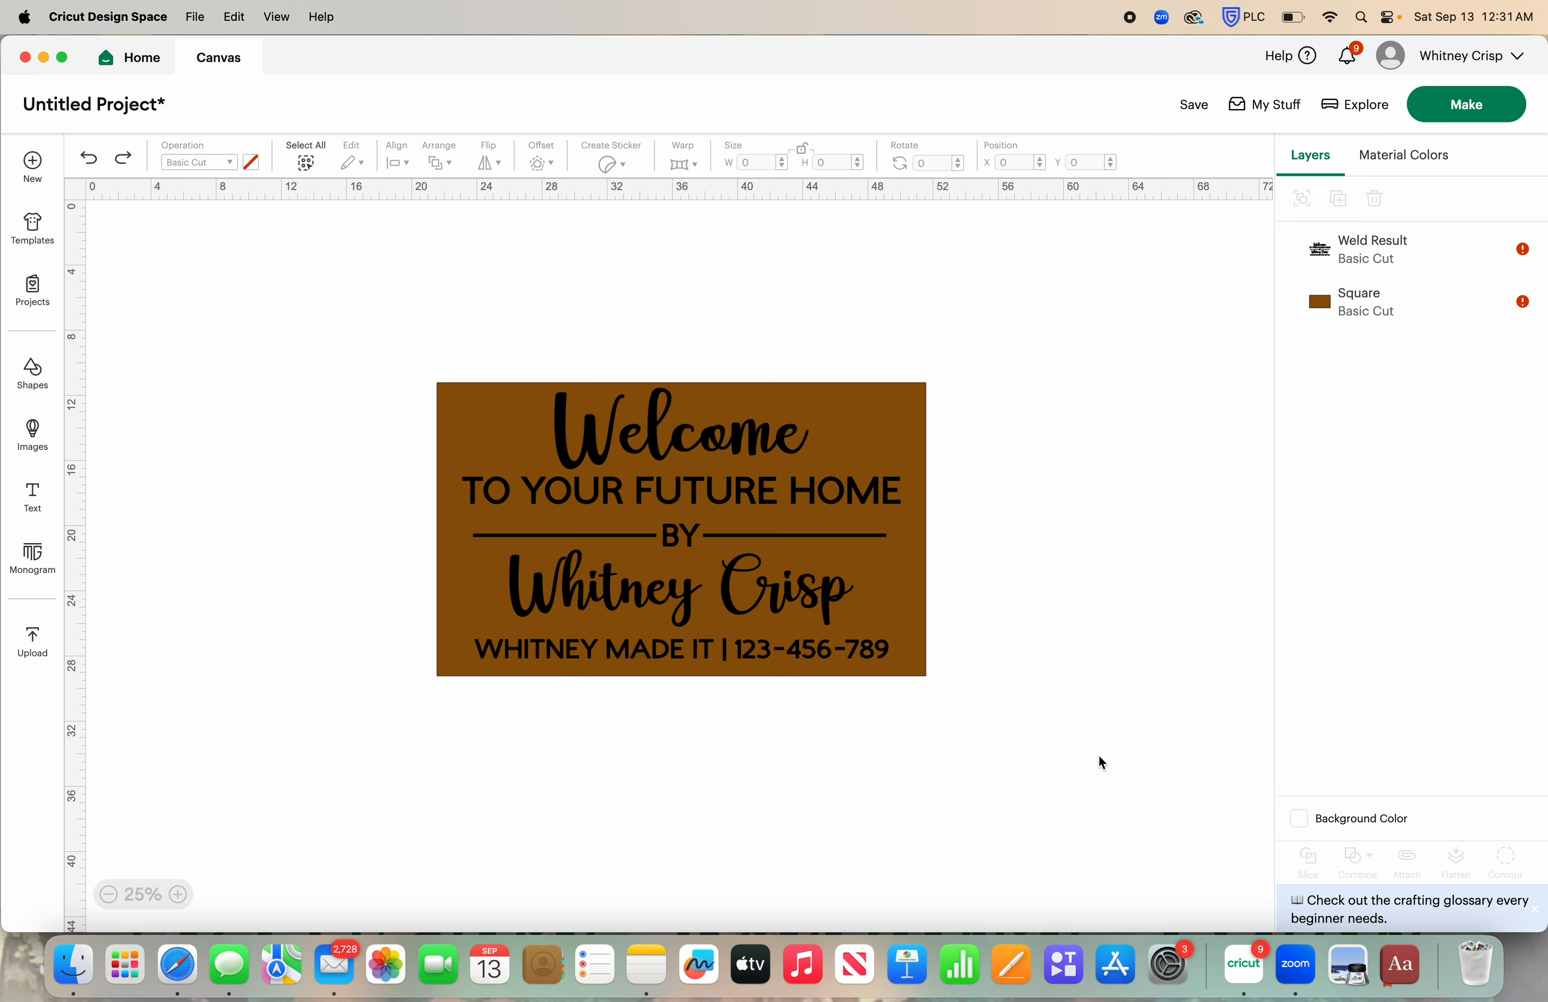
left_click_drag(315, 303, 1058, 763)
left_click(1061, 769)
left_click(306, 163)
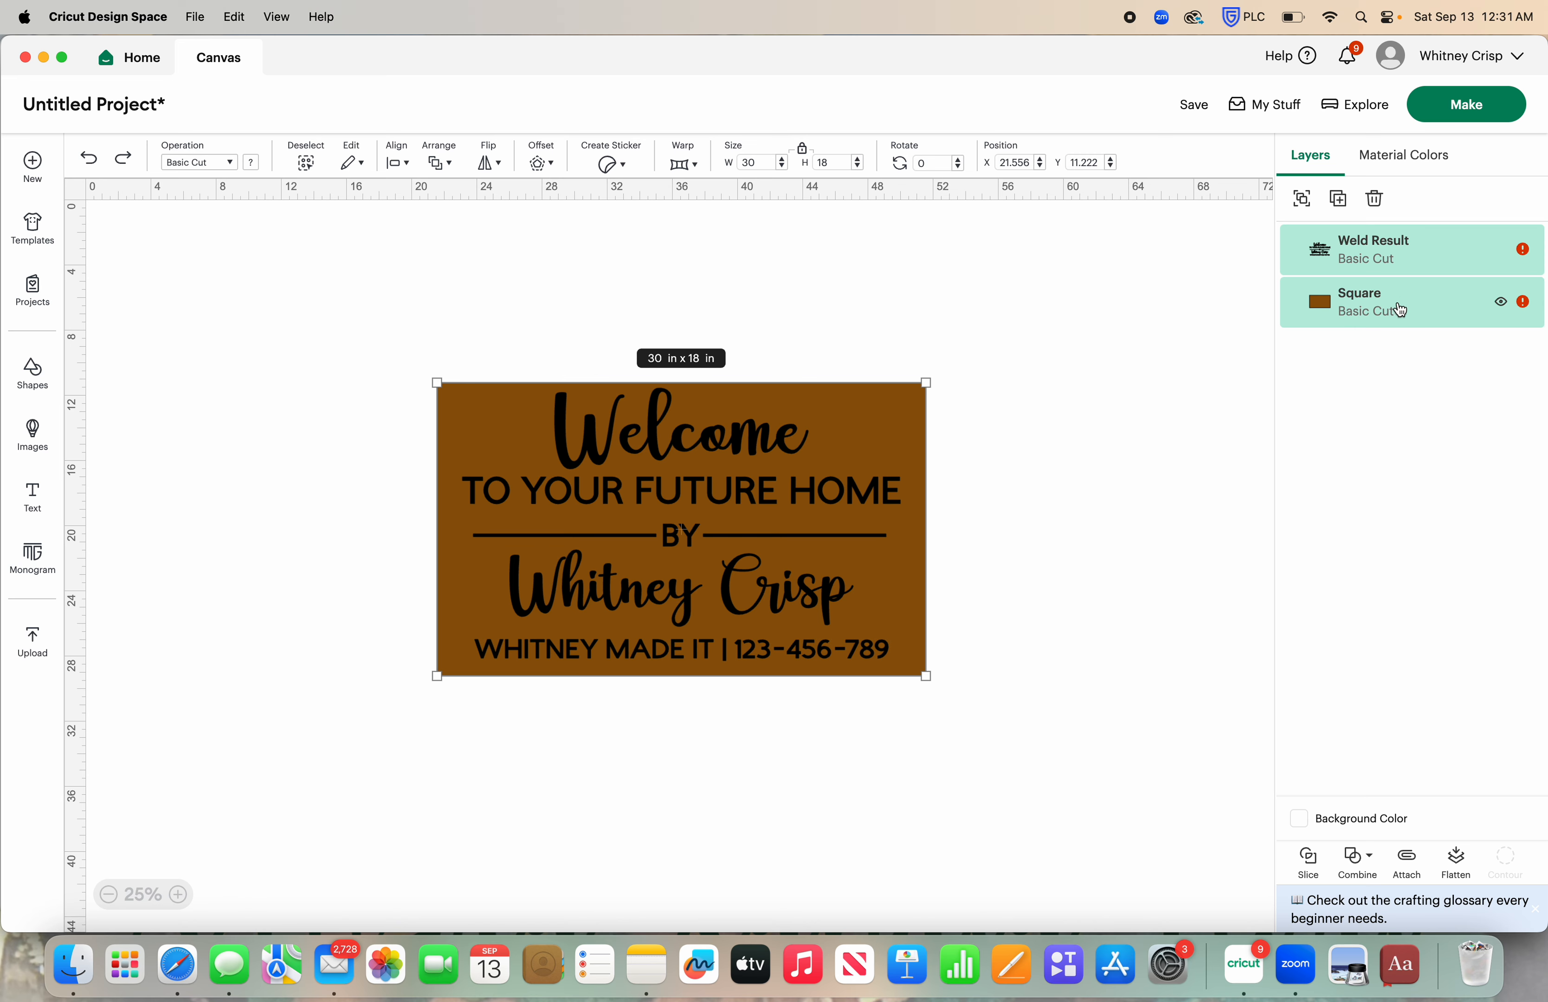
left_click(1308, 869)
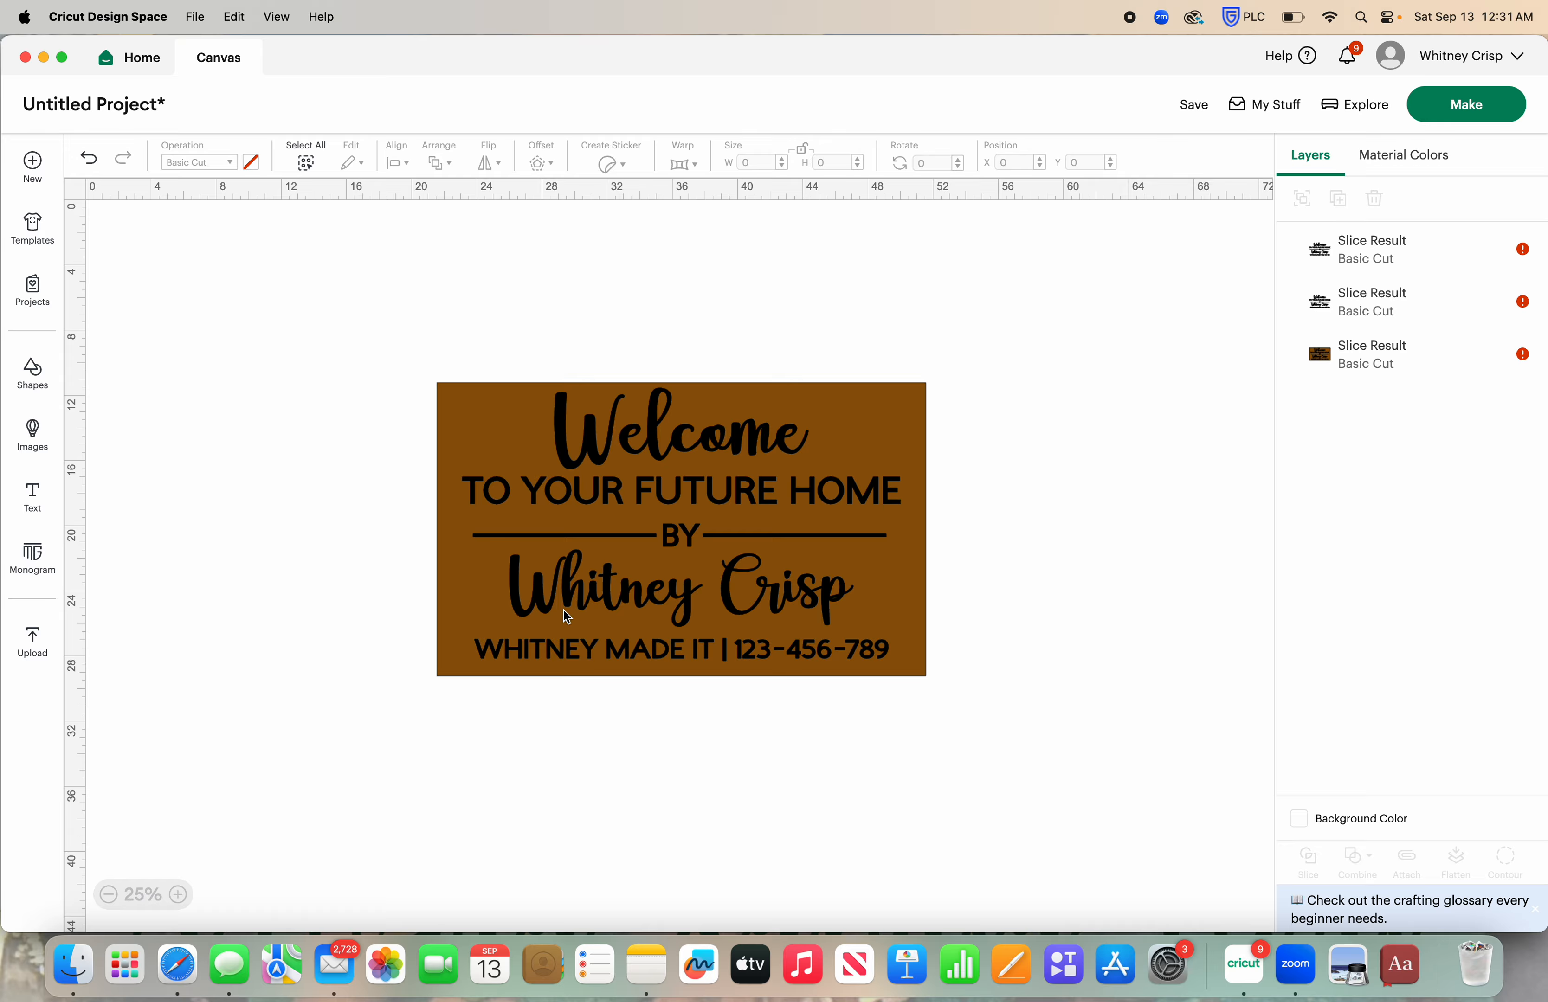
- Pull the two leftover text pieces aside, delete them, and centre the brown stencil sign
left_click_drag(514, 446, 977, 446)
left_click_drag(702, 475, 424, 461)
left_click_drag(800, 514, 778, 511)
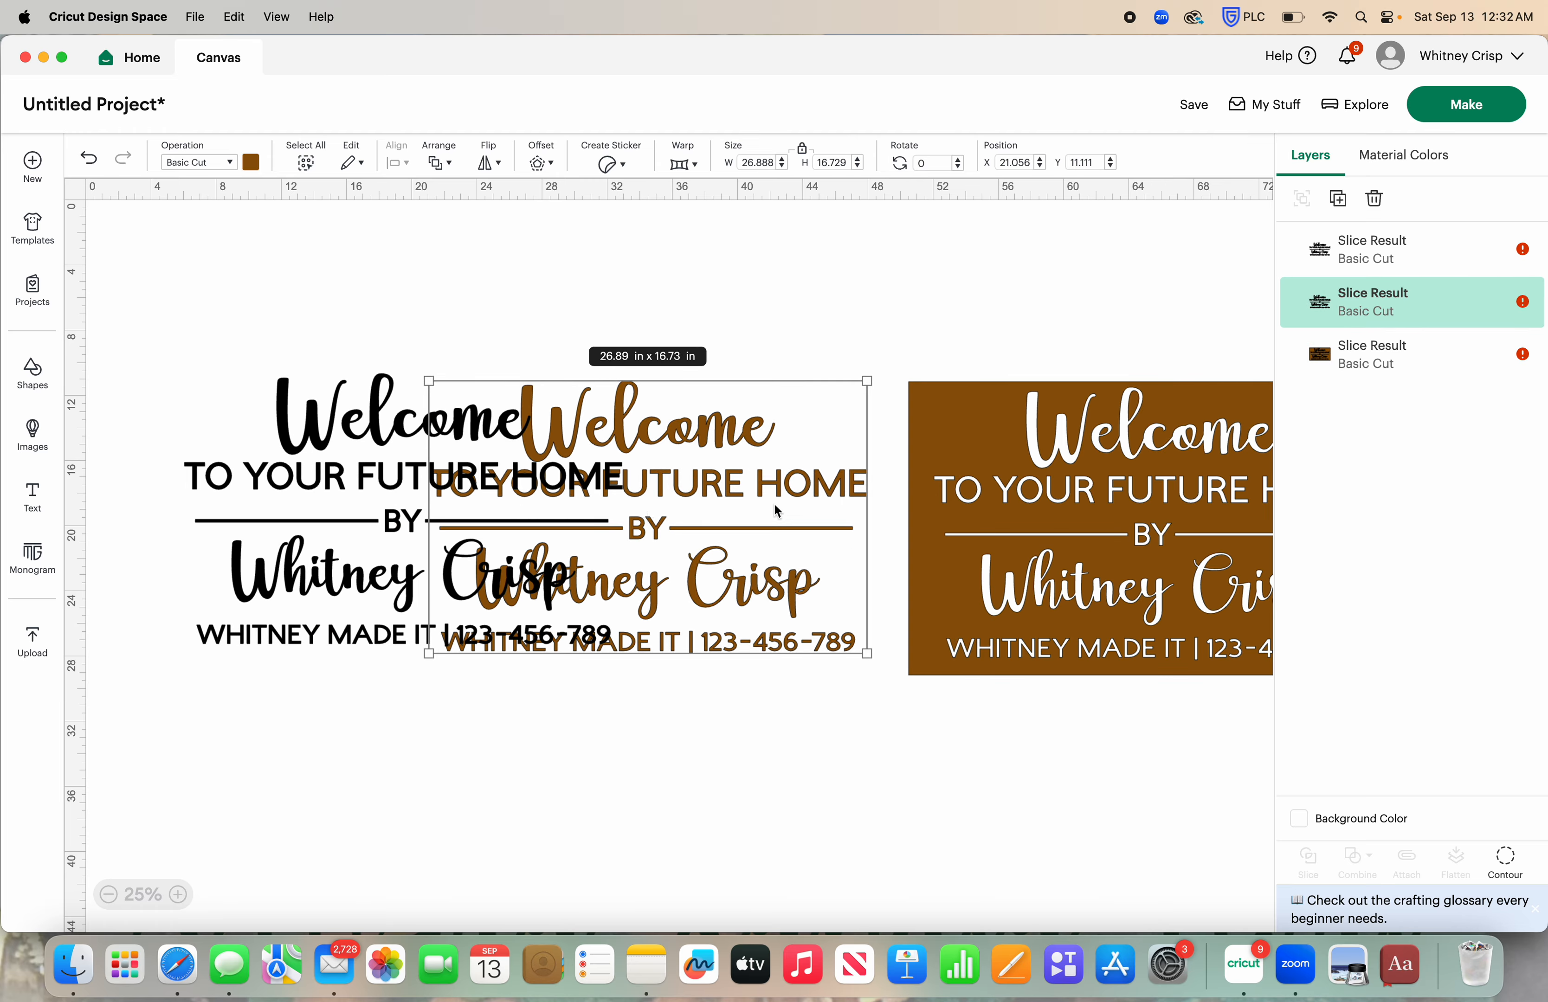
left_click(274, 322)
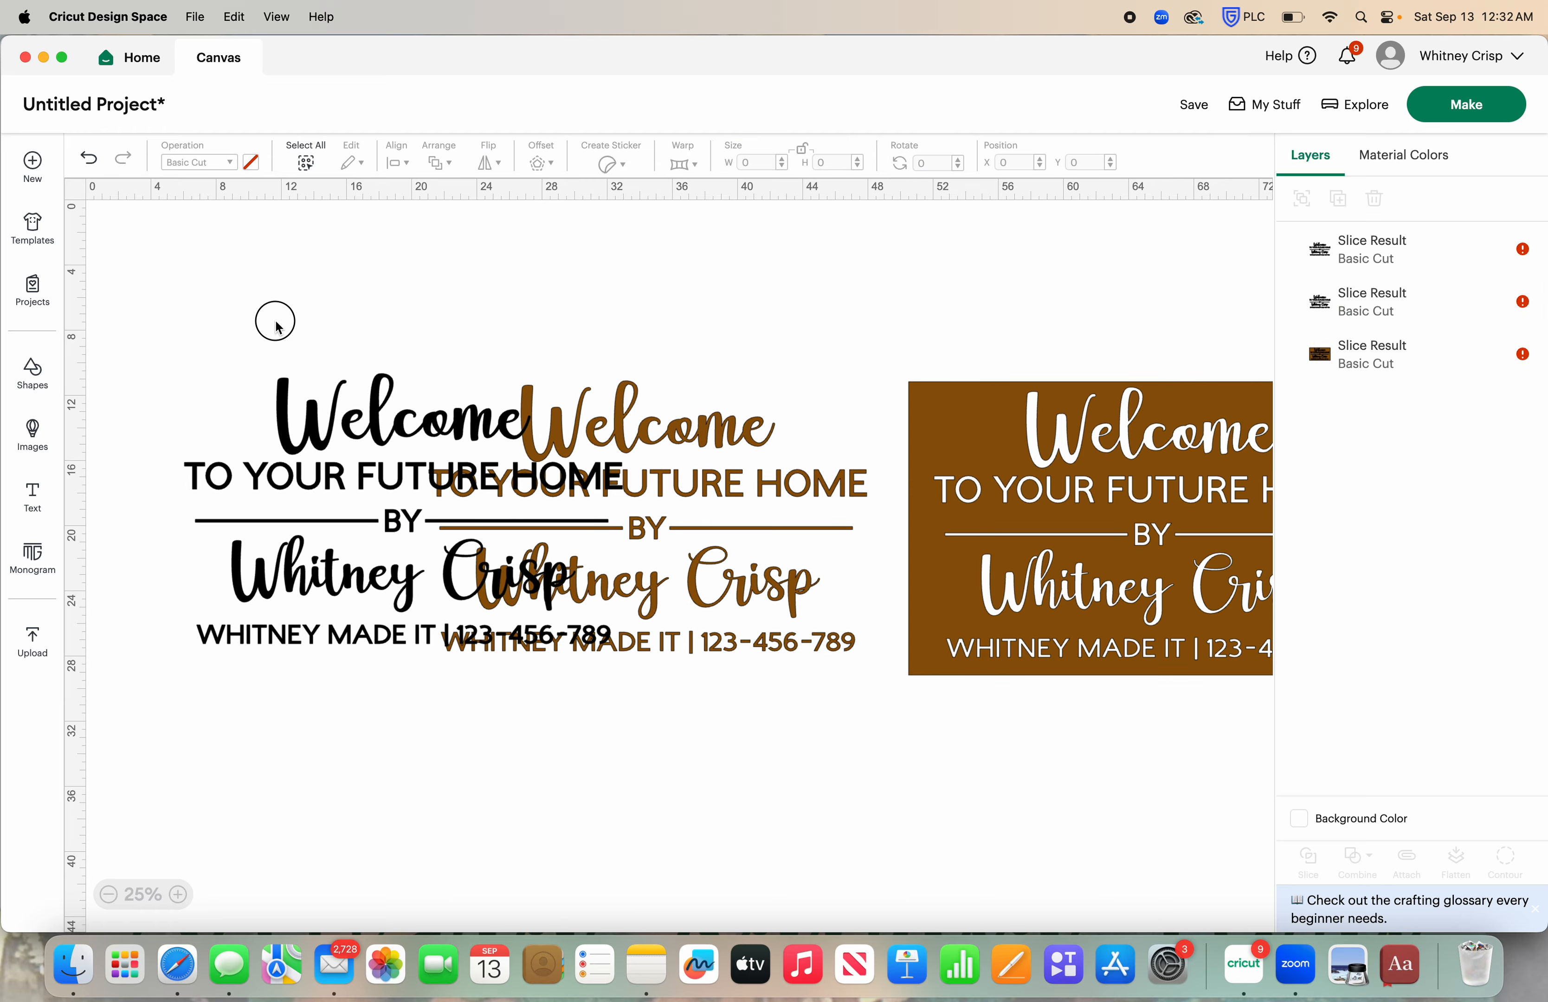
left_click_drag(275, 322, 891, 666)
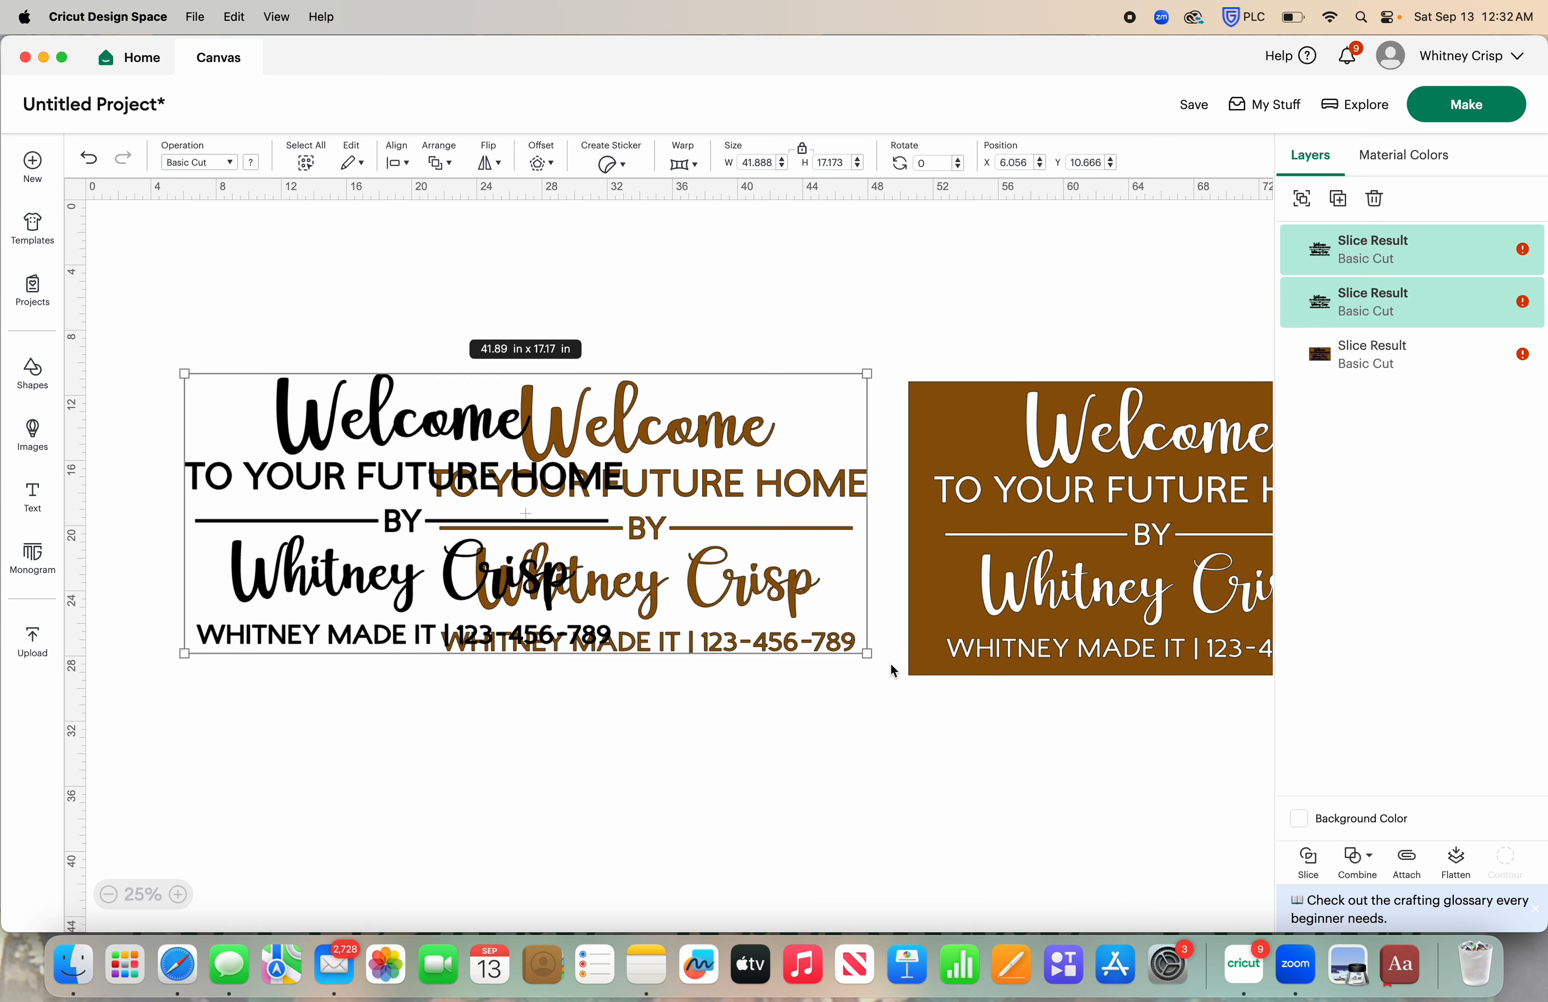
left_click(1377, 208)
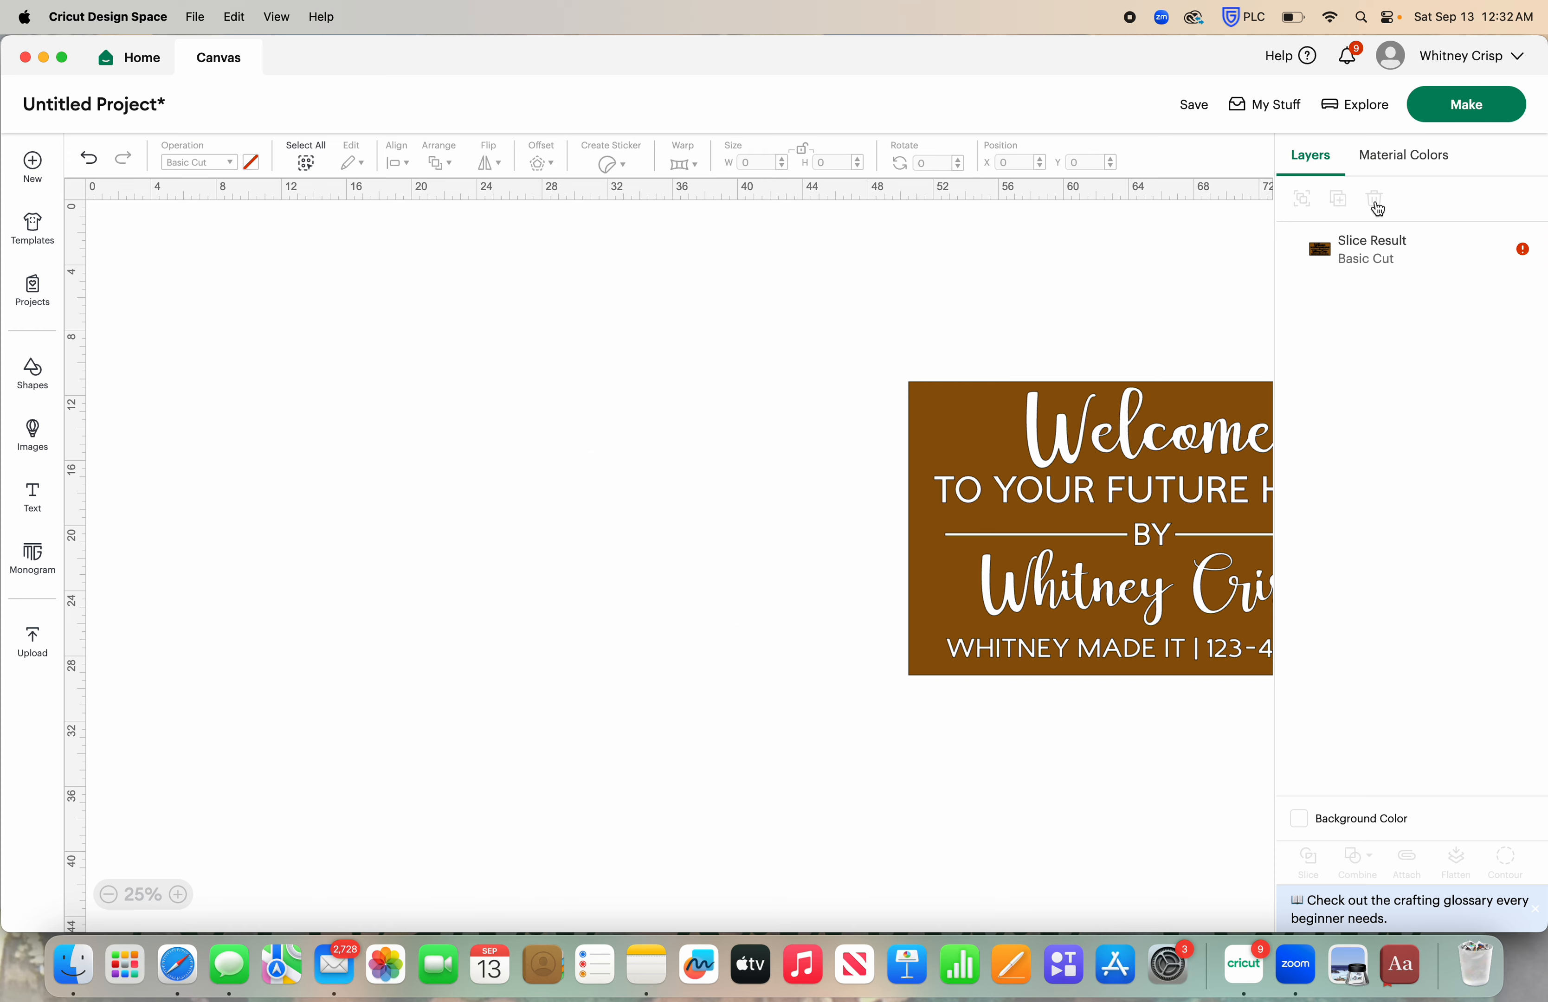
left_click_drag(1111, 593, 663, 629)
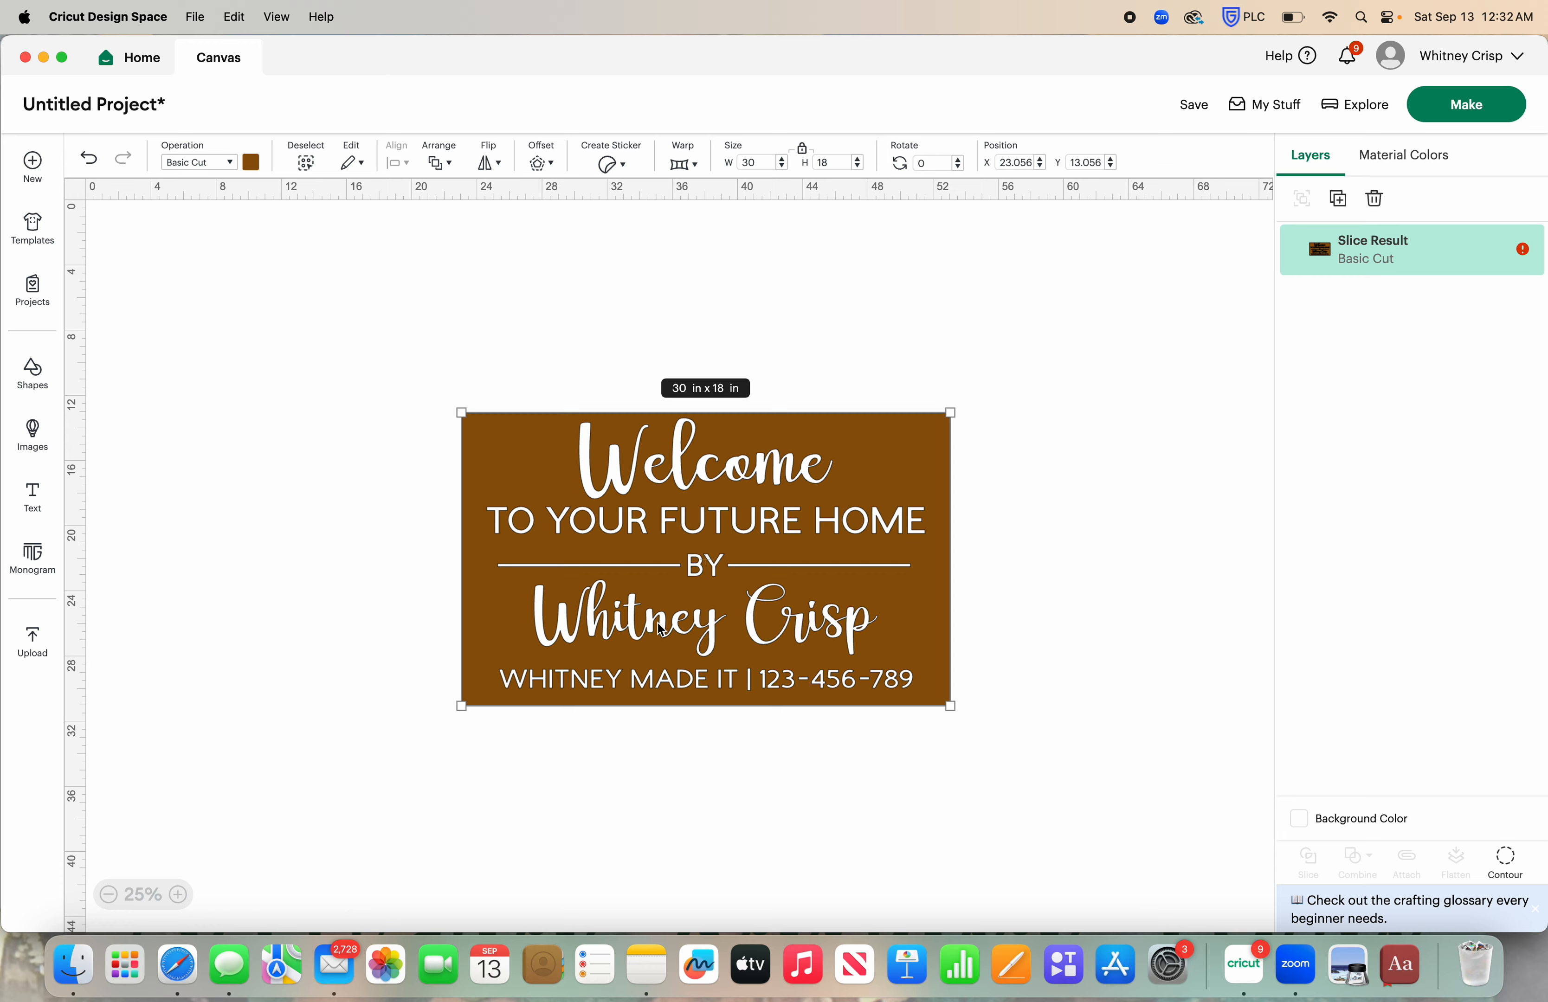
- Zoom to 50%, select the brown stencil sign, and open its Contour window
left_click(180, 896)
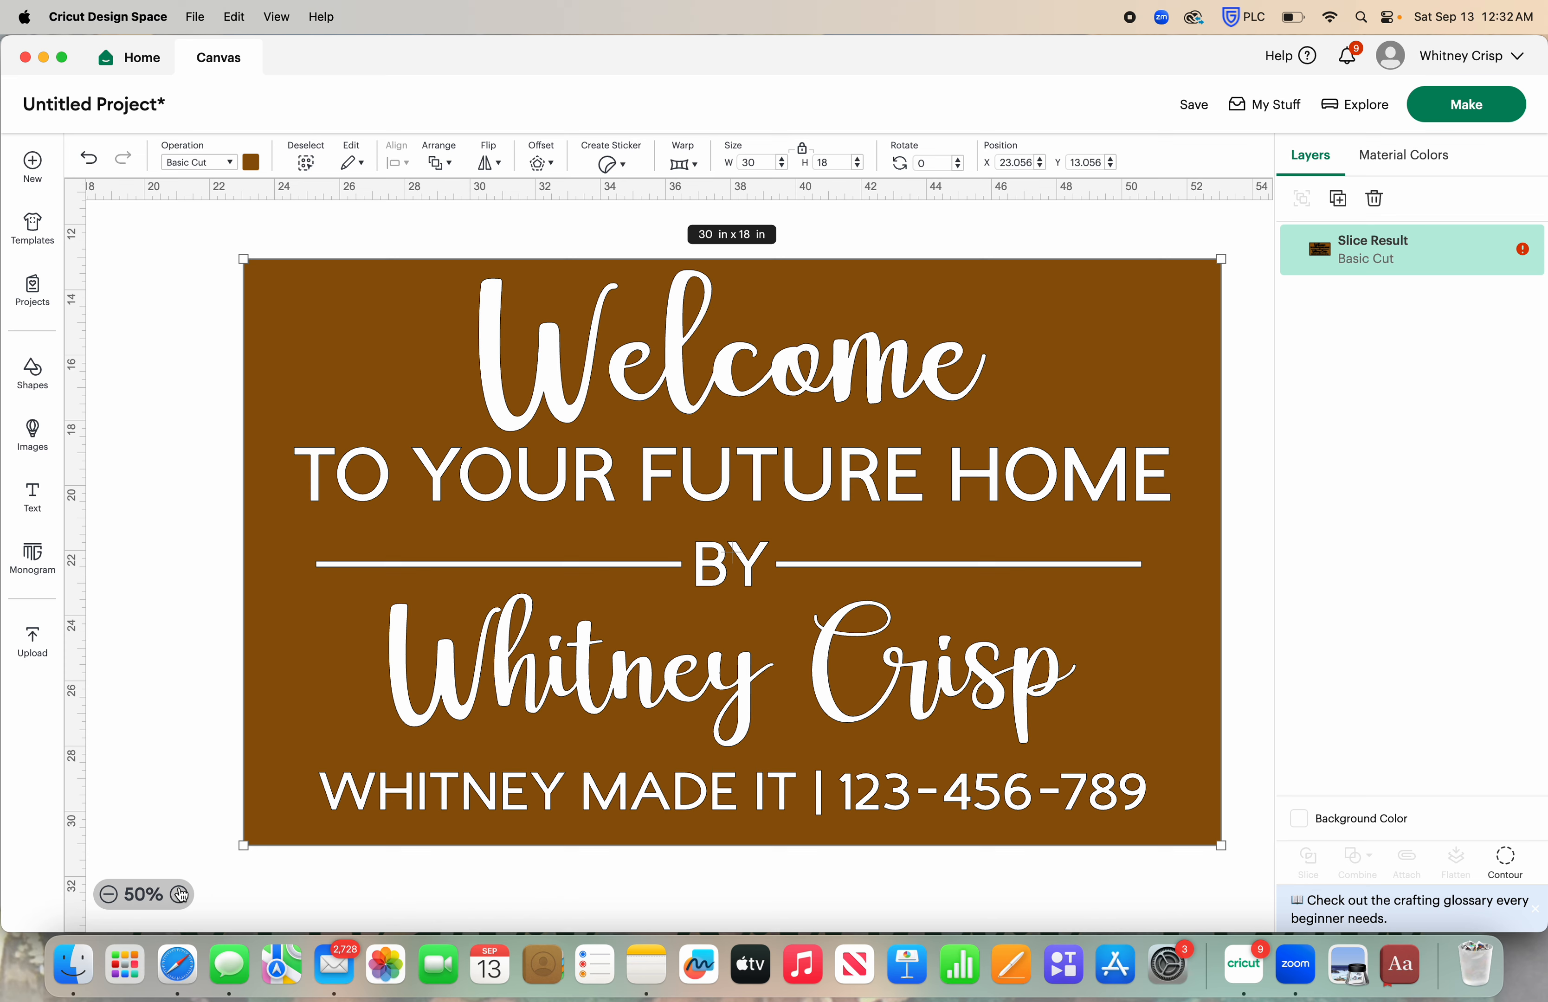
left_click(168, 641)
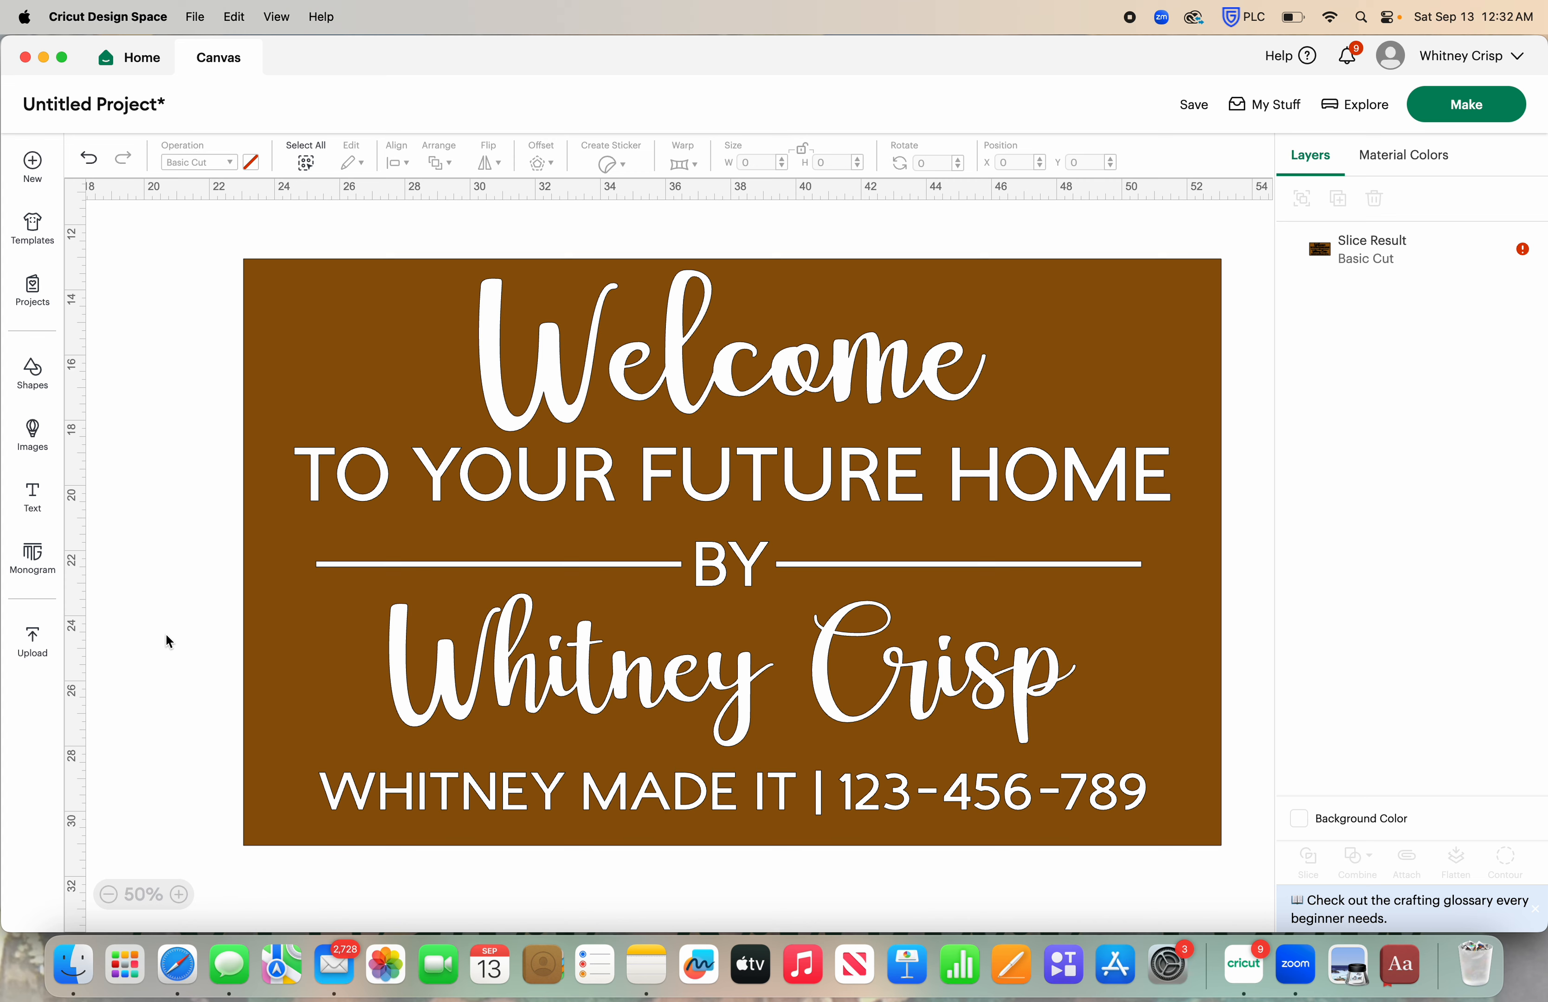
left_click(419, 440)
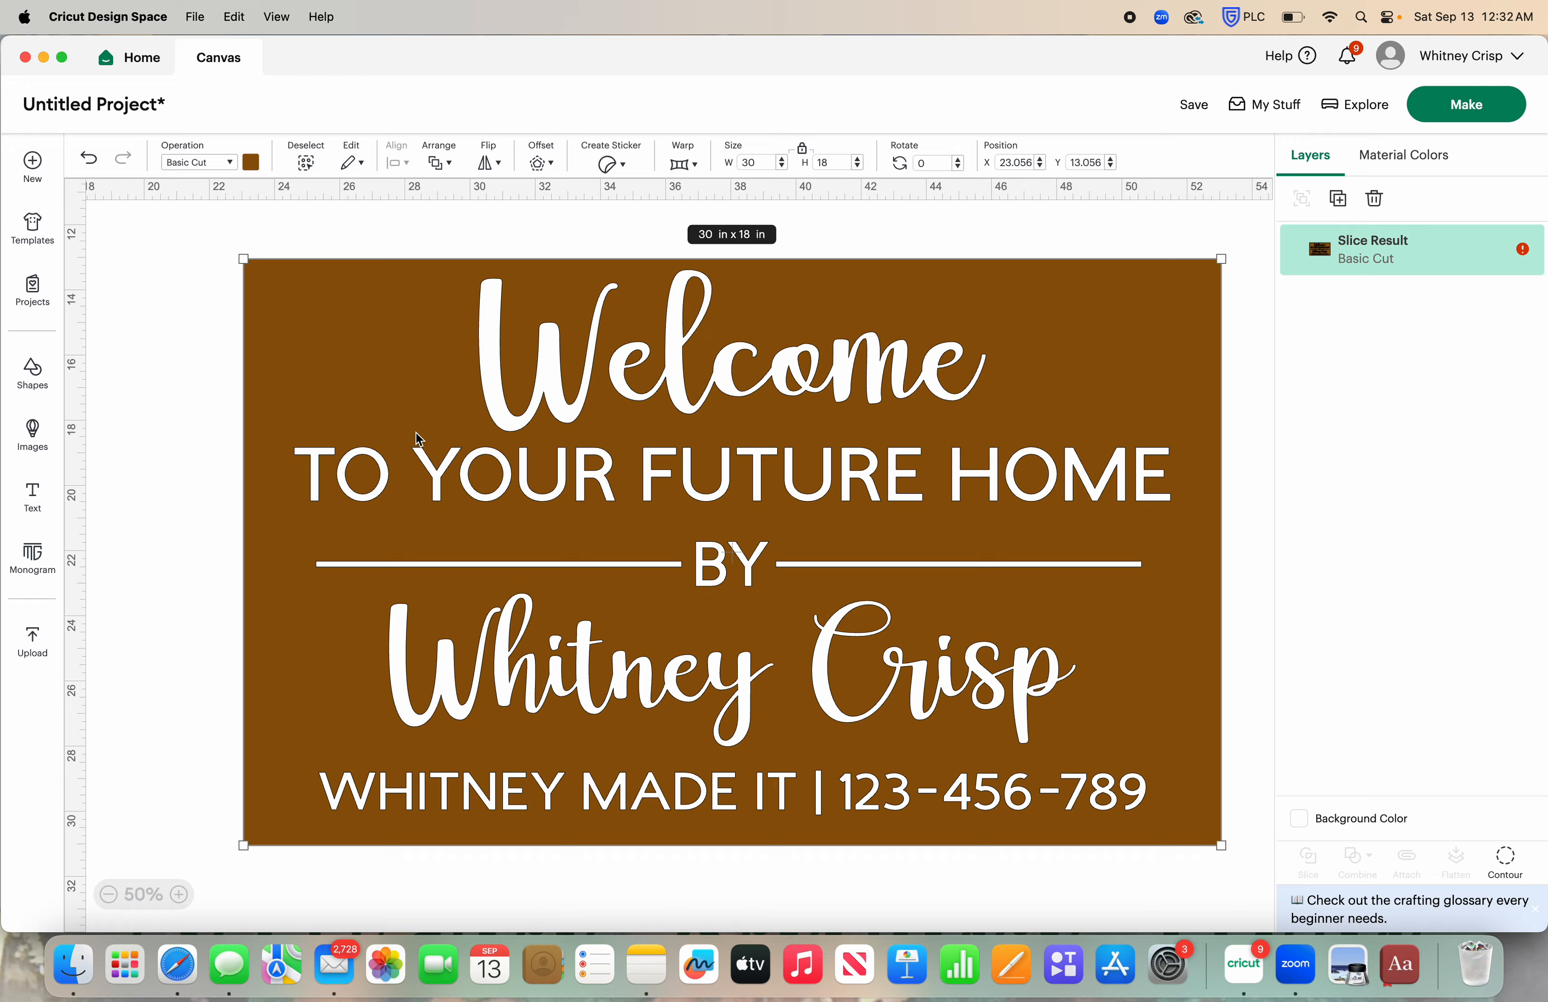
left_click(1505, 860)
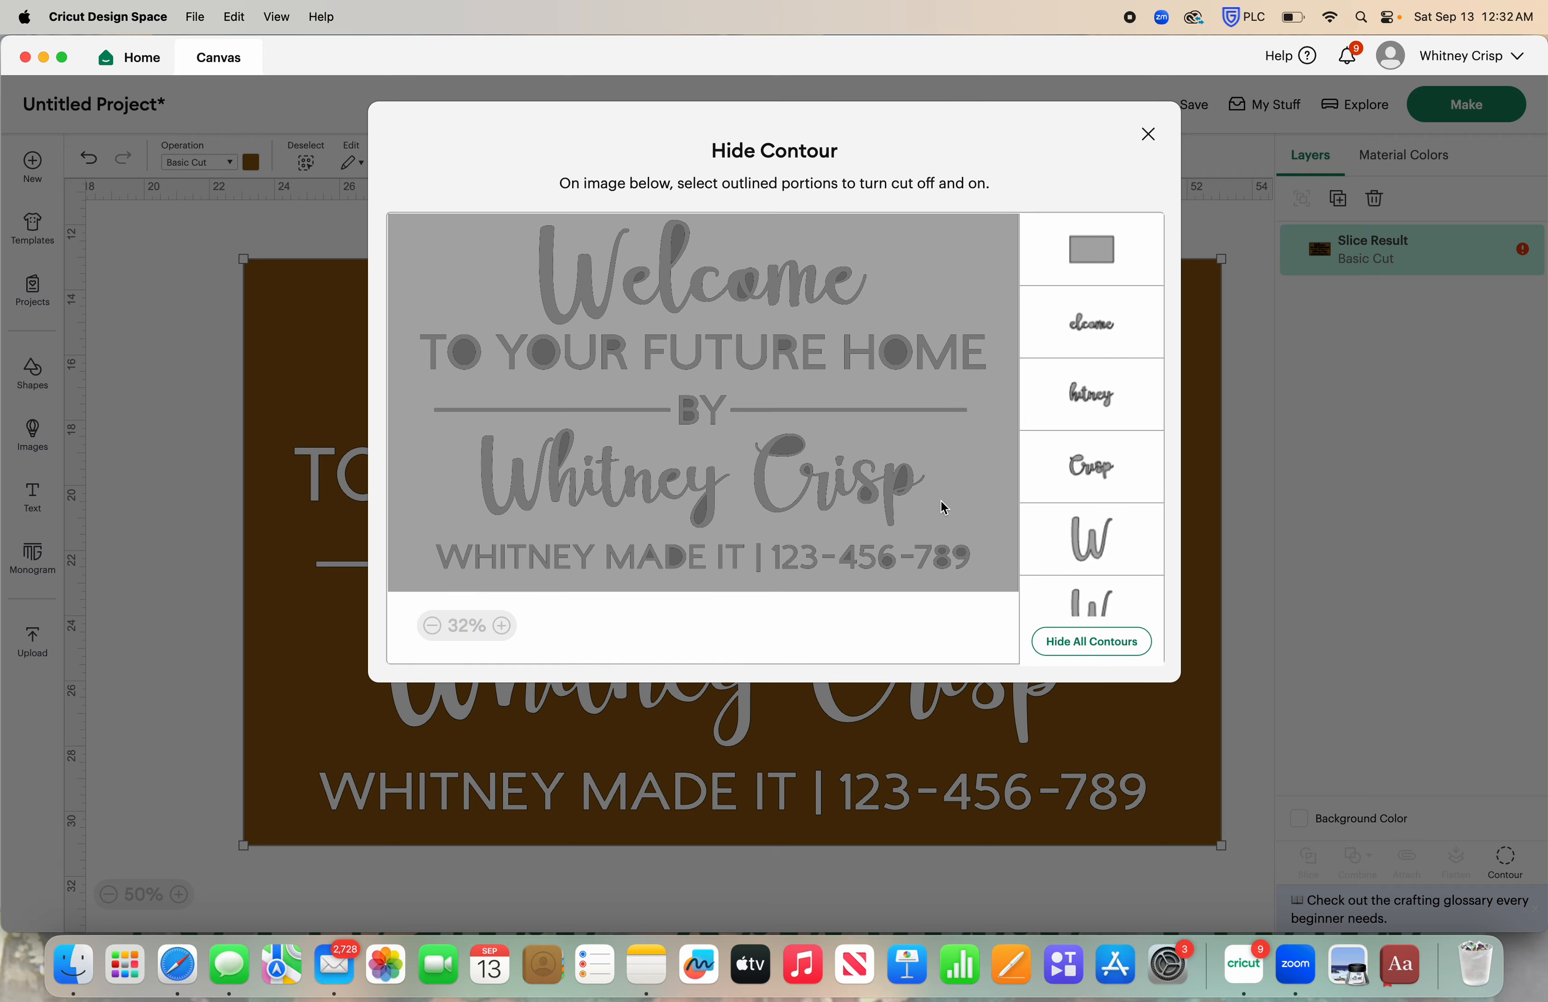
- Close the Contour window, reopen it, and close it again with all outlines still cutting
left_click(208, 349)
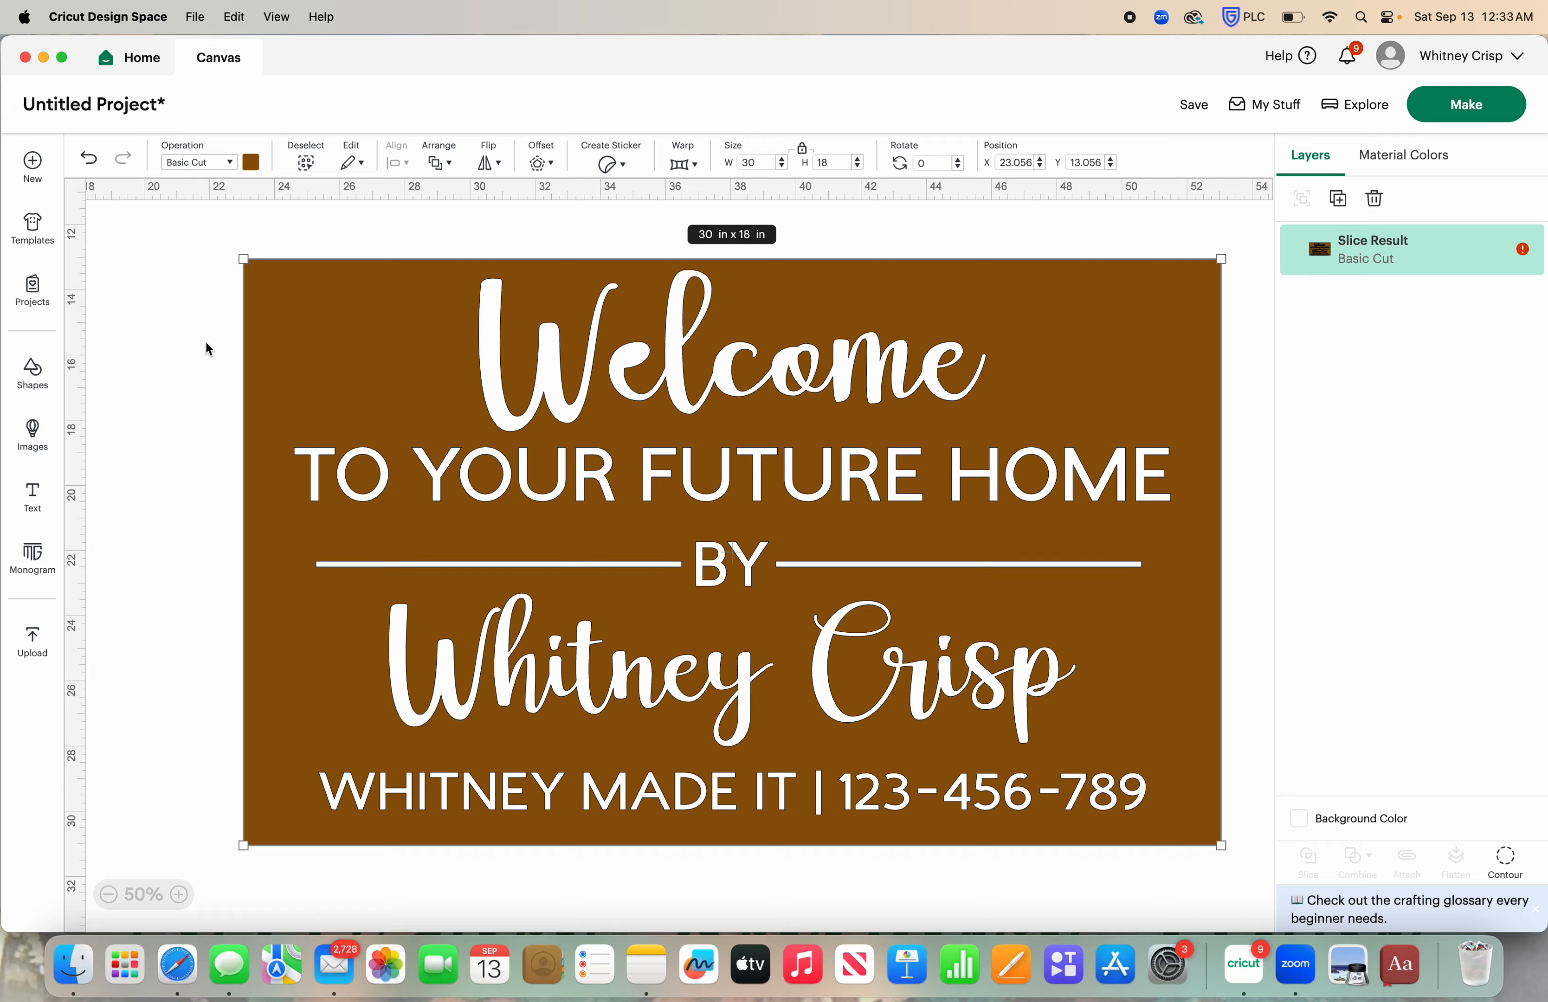
left_click(1504, 859)
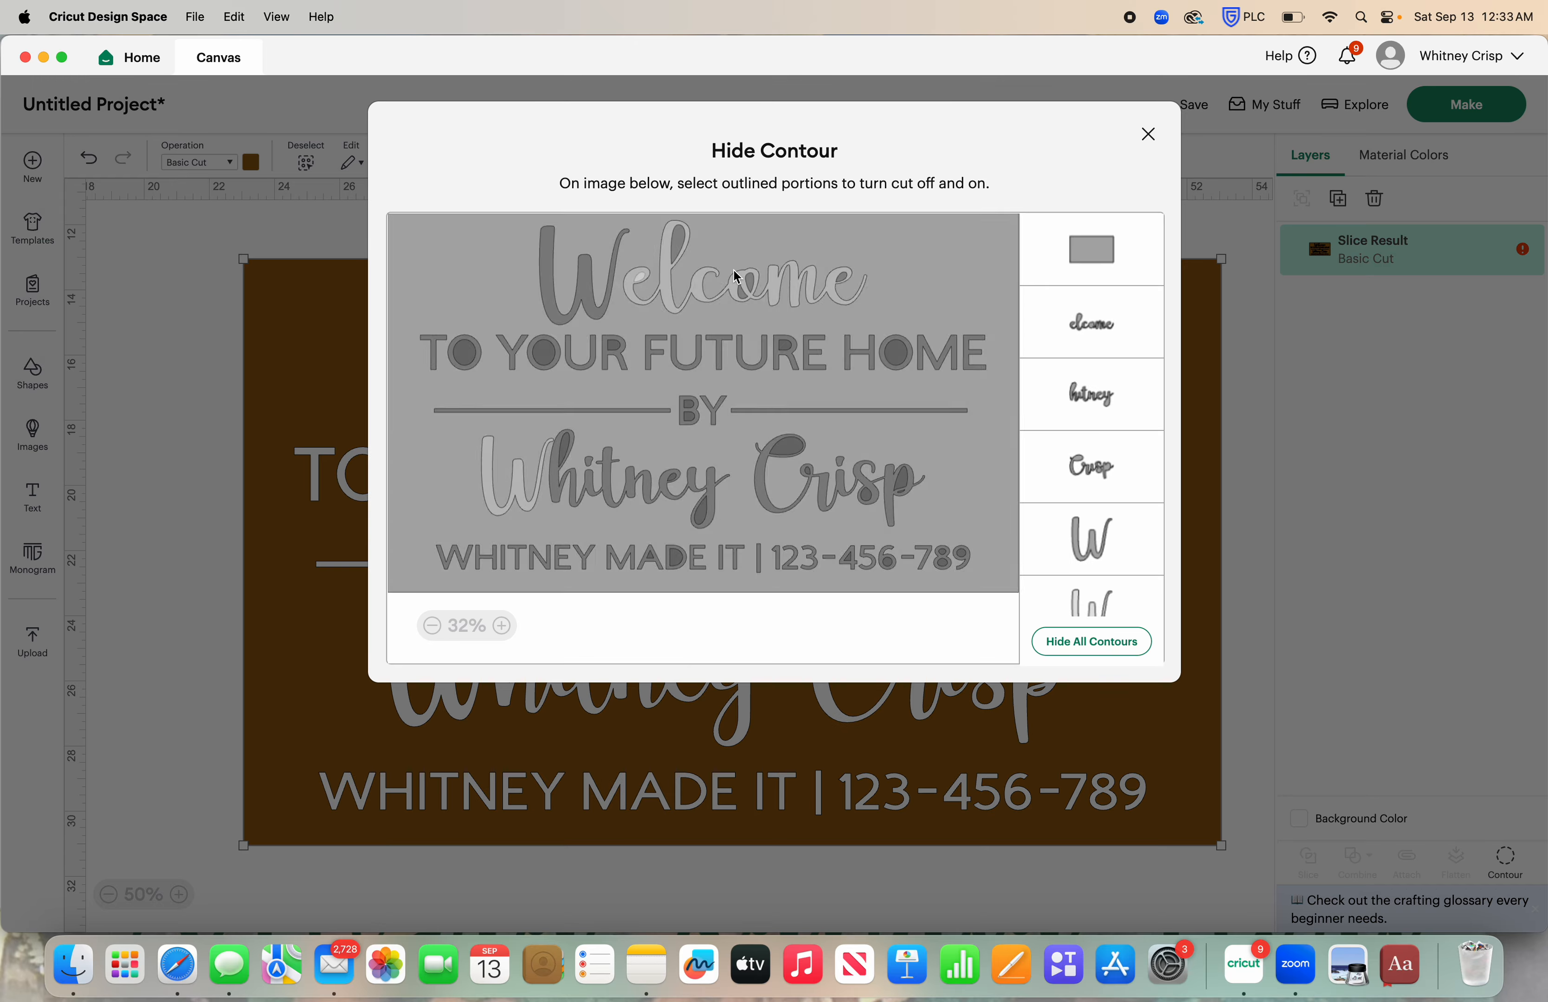
left_click(224, 347)
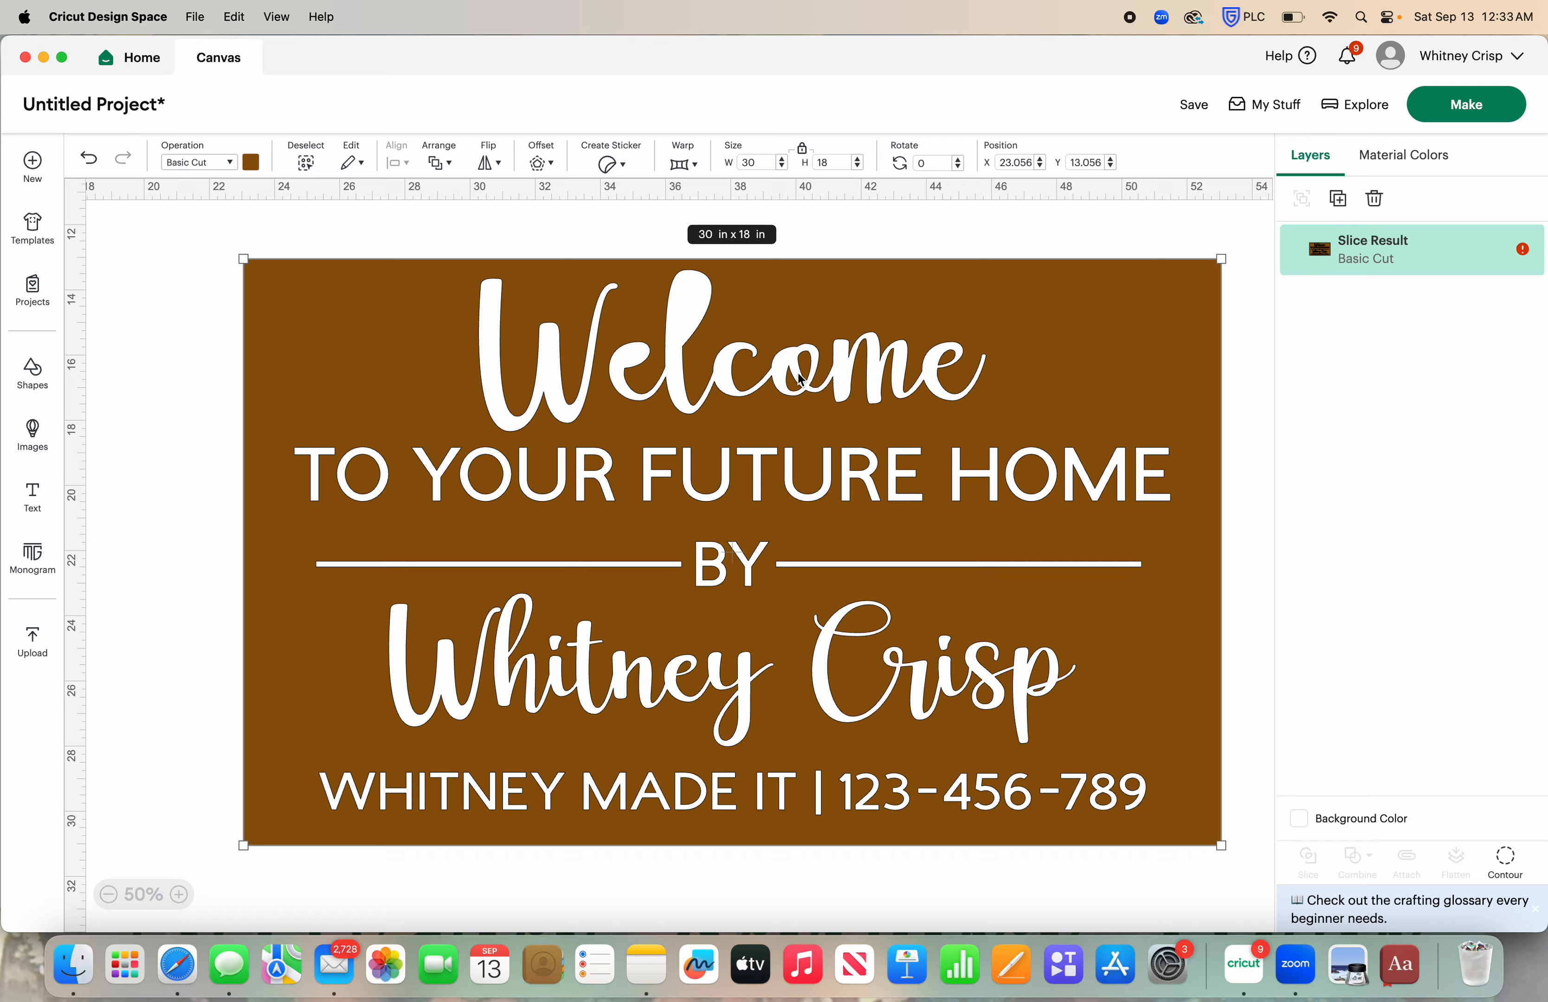
left_click(1498, 858)
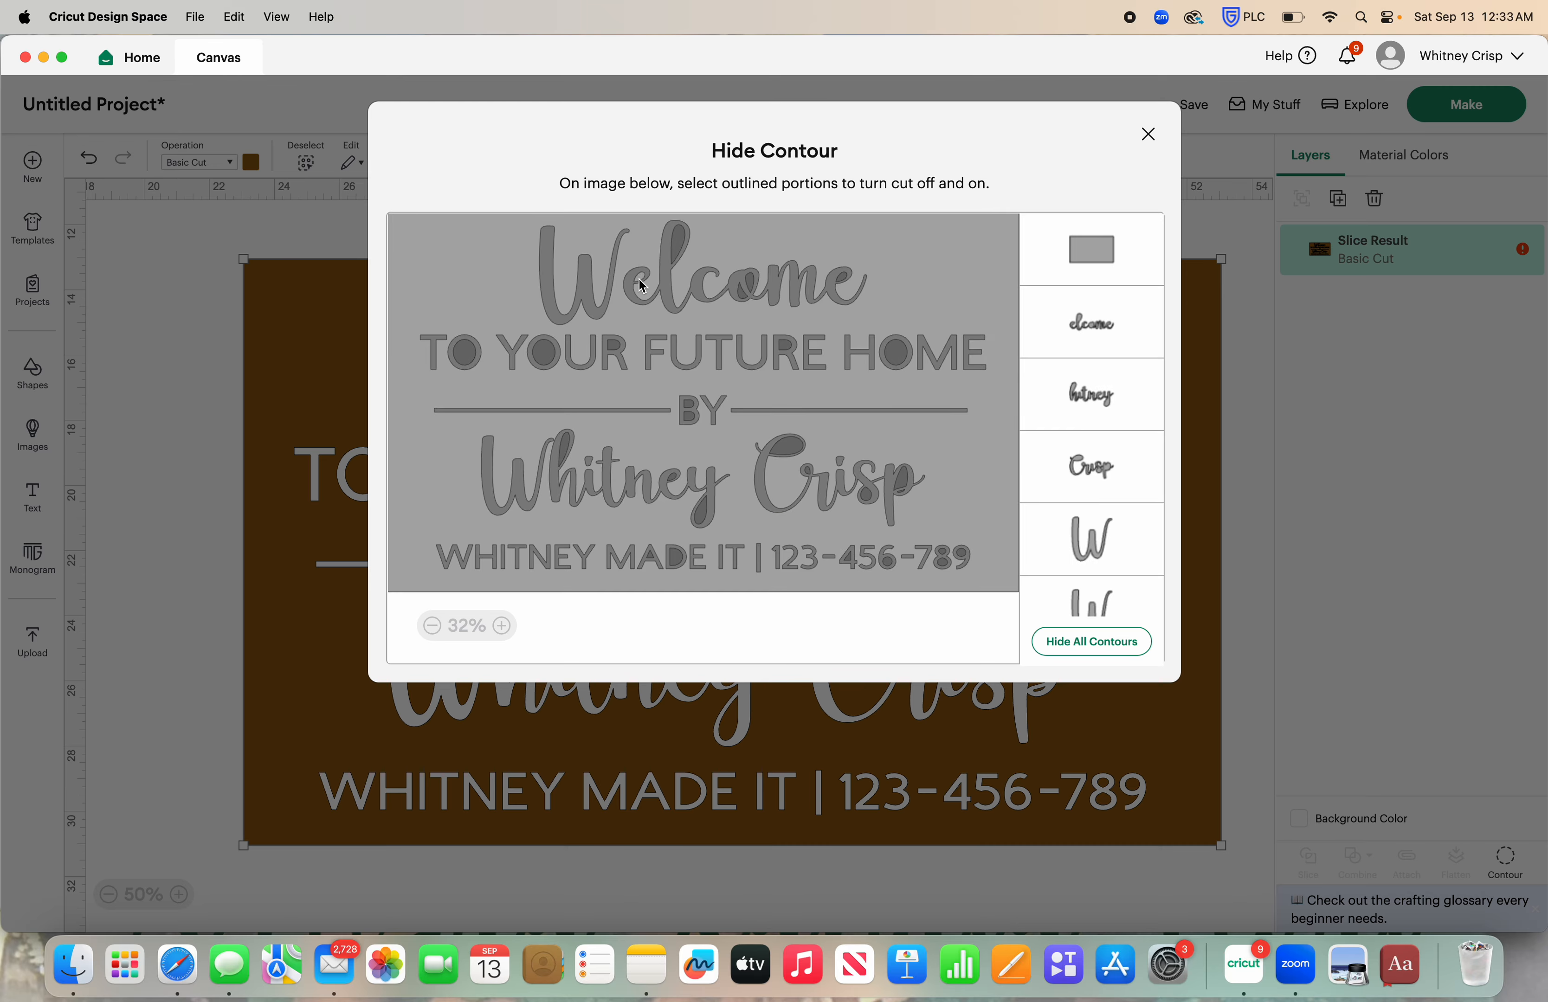
left_click(166, 315)
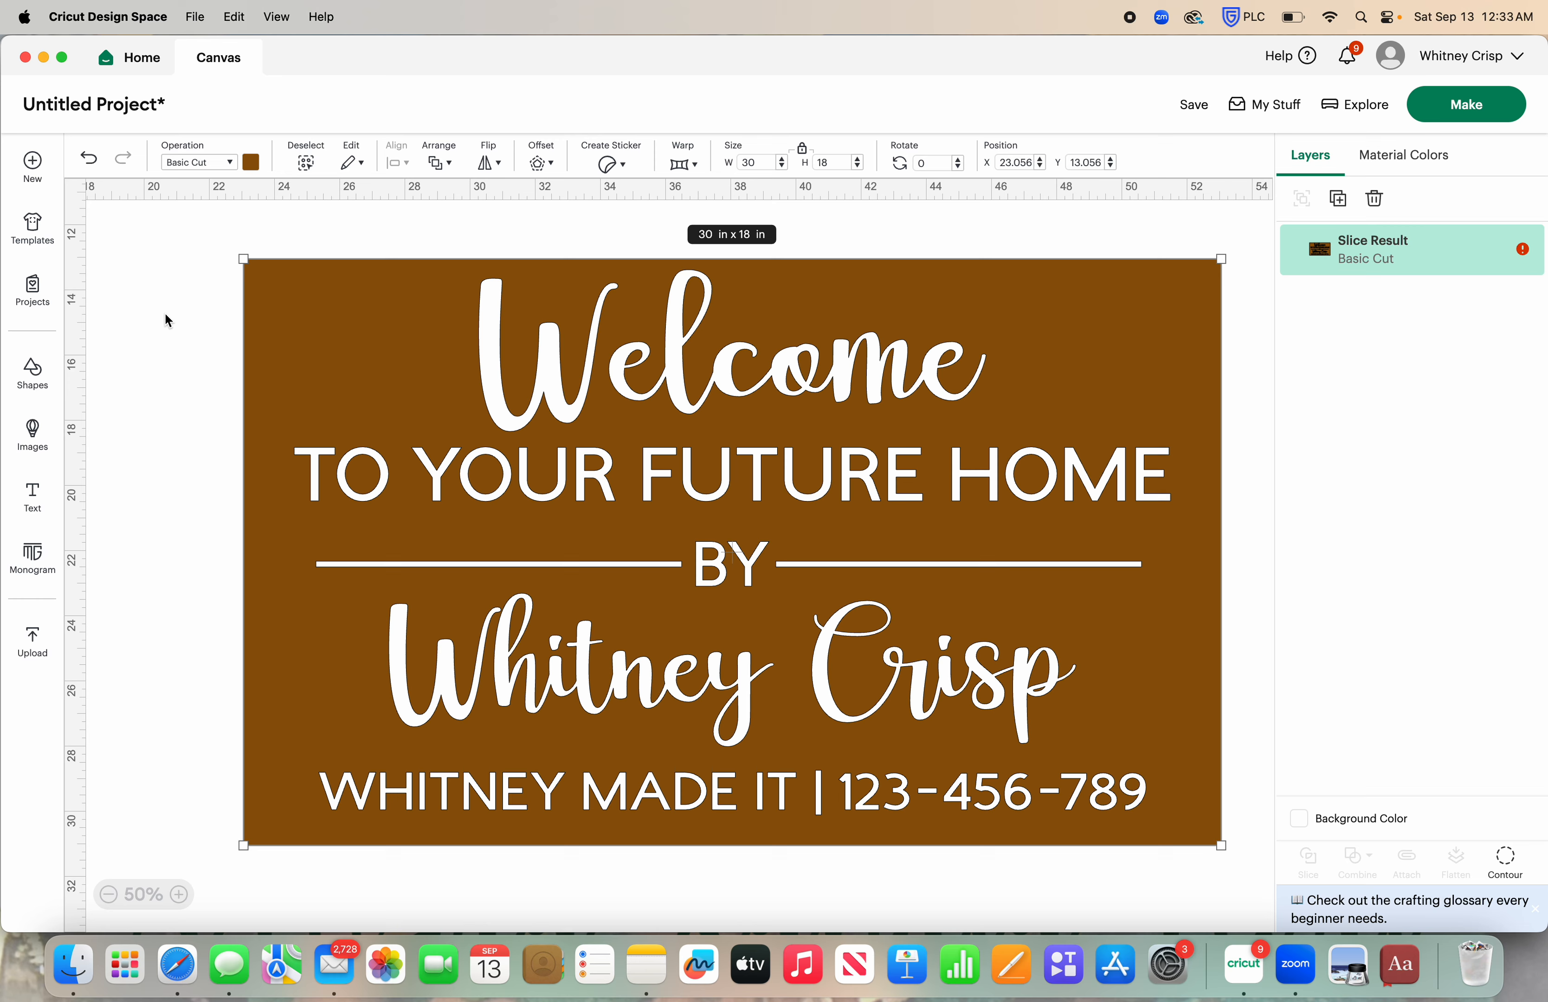
left_click(165, 315)
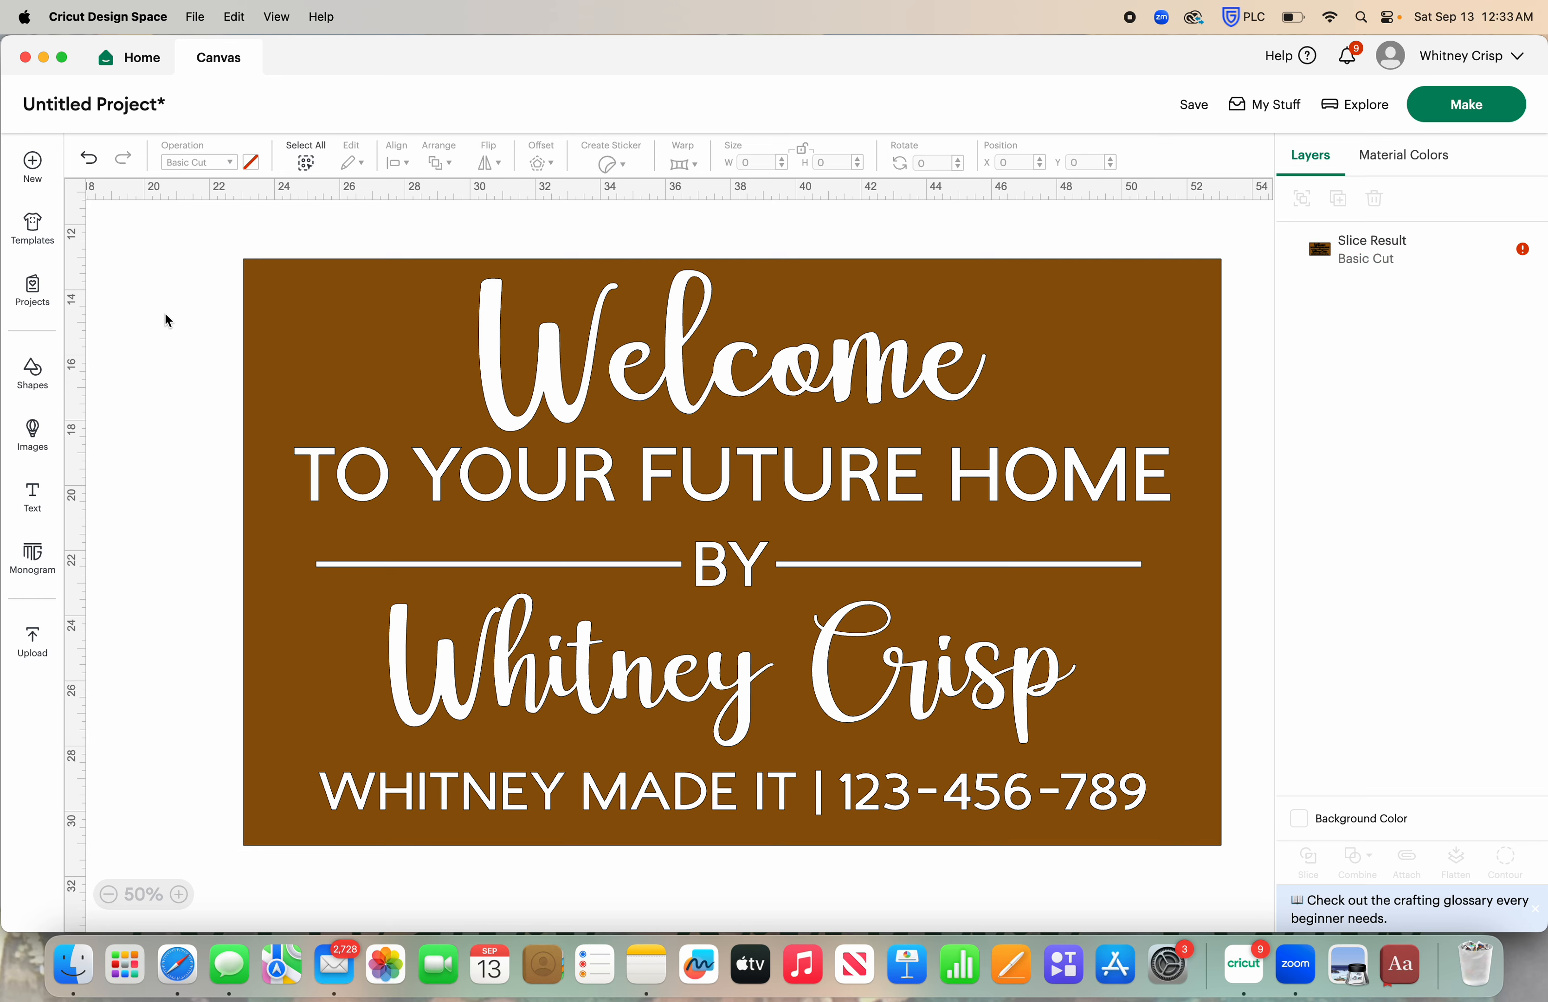
- Add a Square from Shapes and drag it onto the W of Welcome
left_click(28, 380)
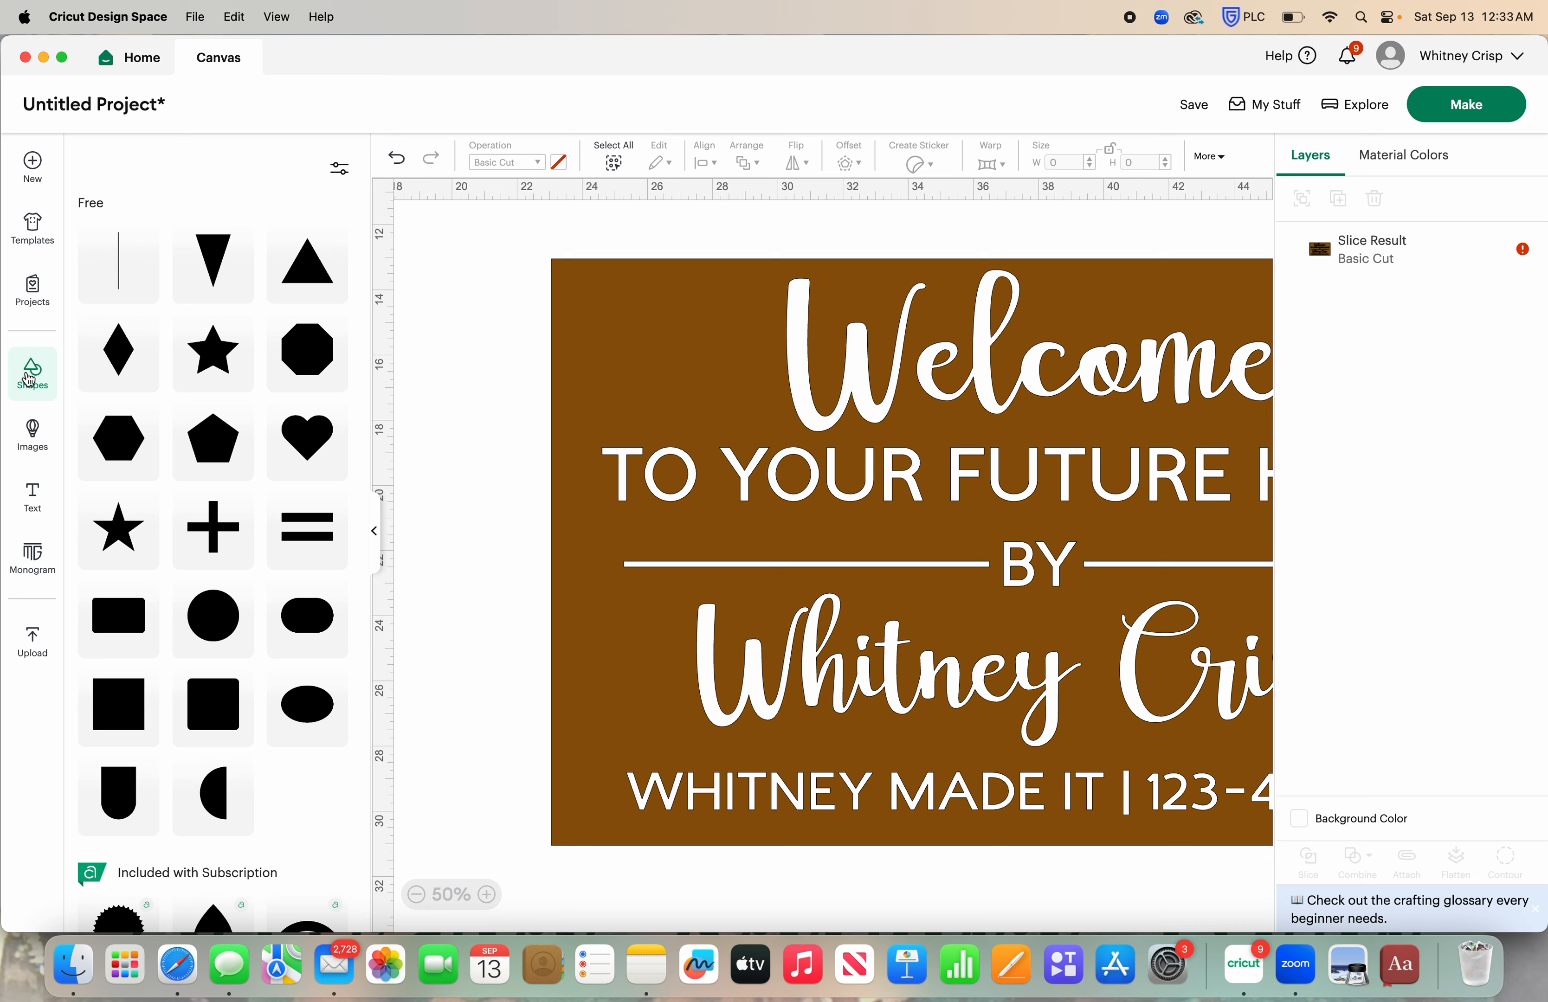
left_click(118, 706)
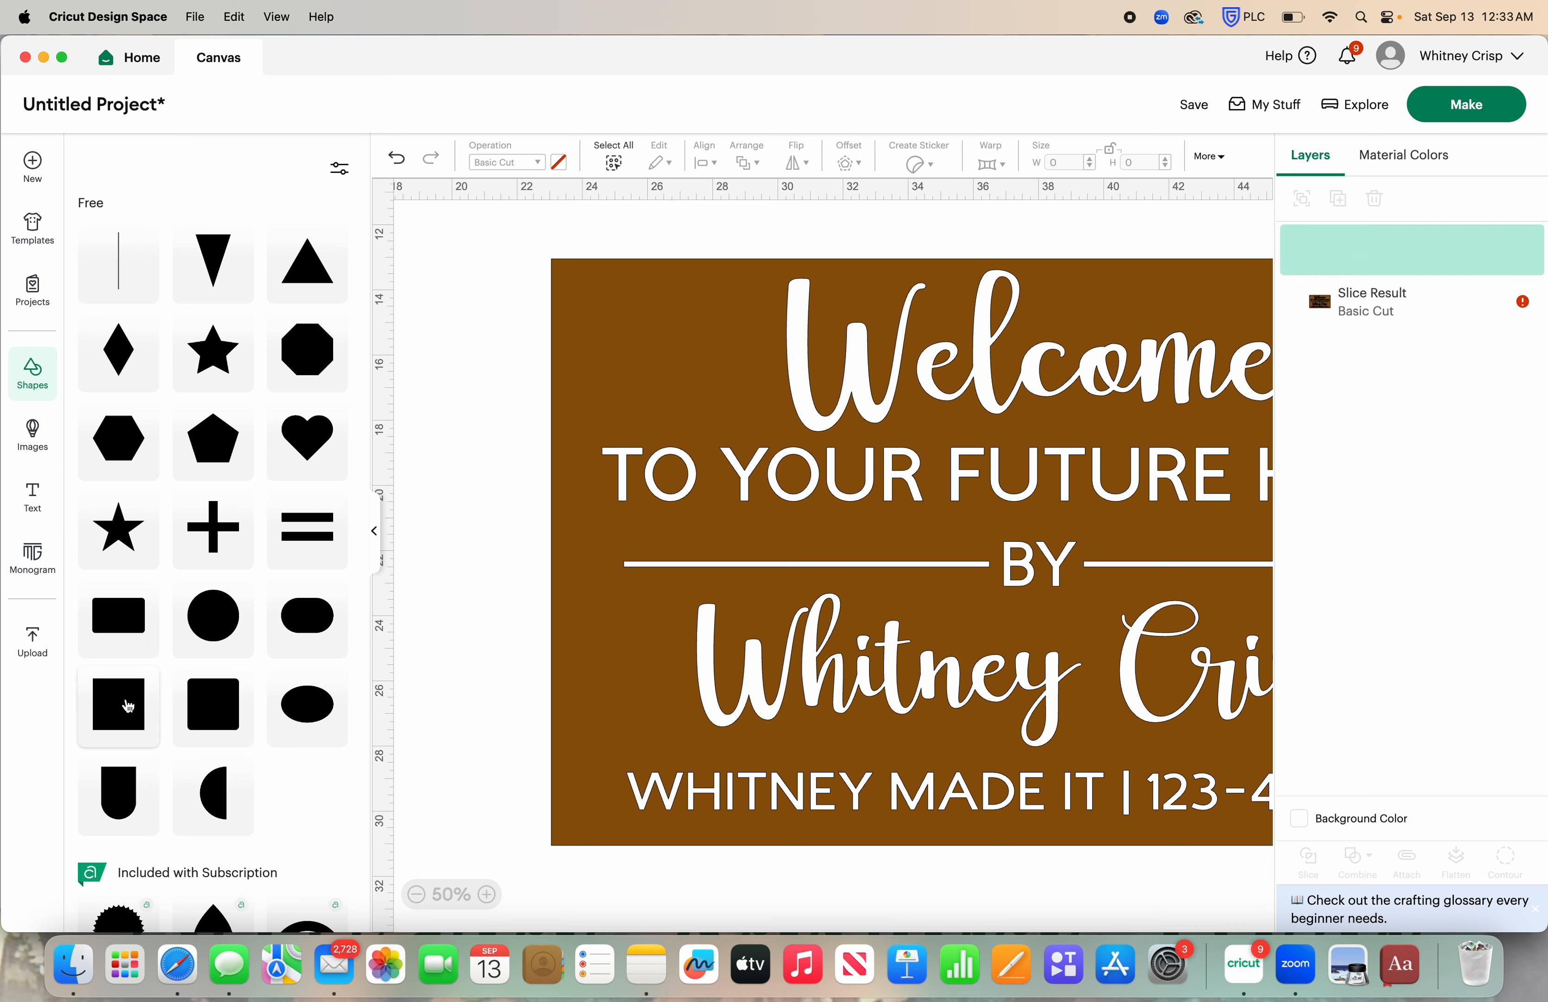
left_click(376, 530)
scroll(464, 534, "down", 2)
scroll(463, 535, "right", 2)
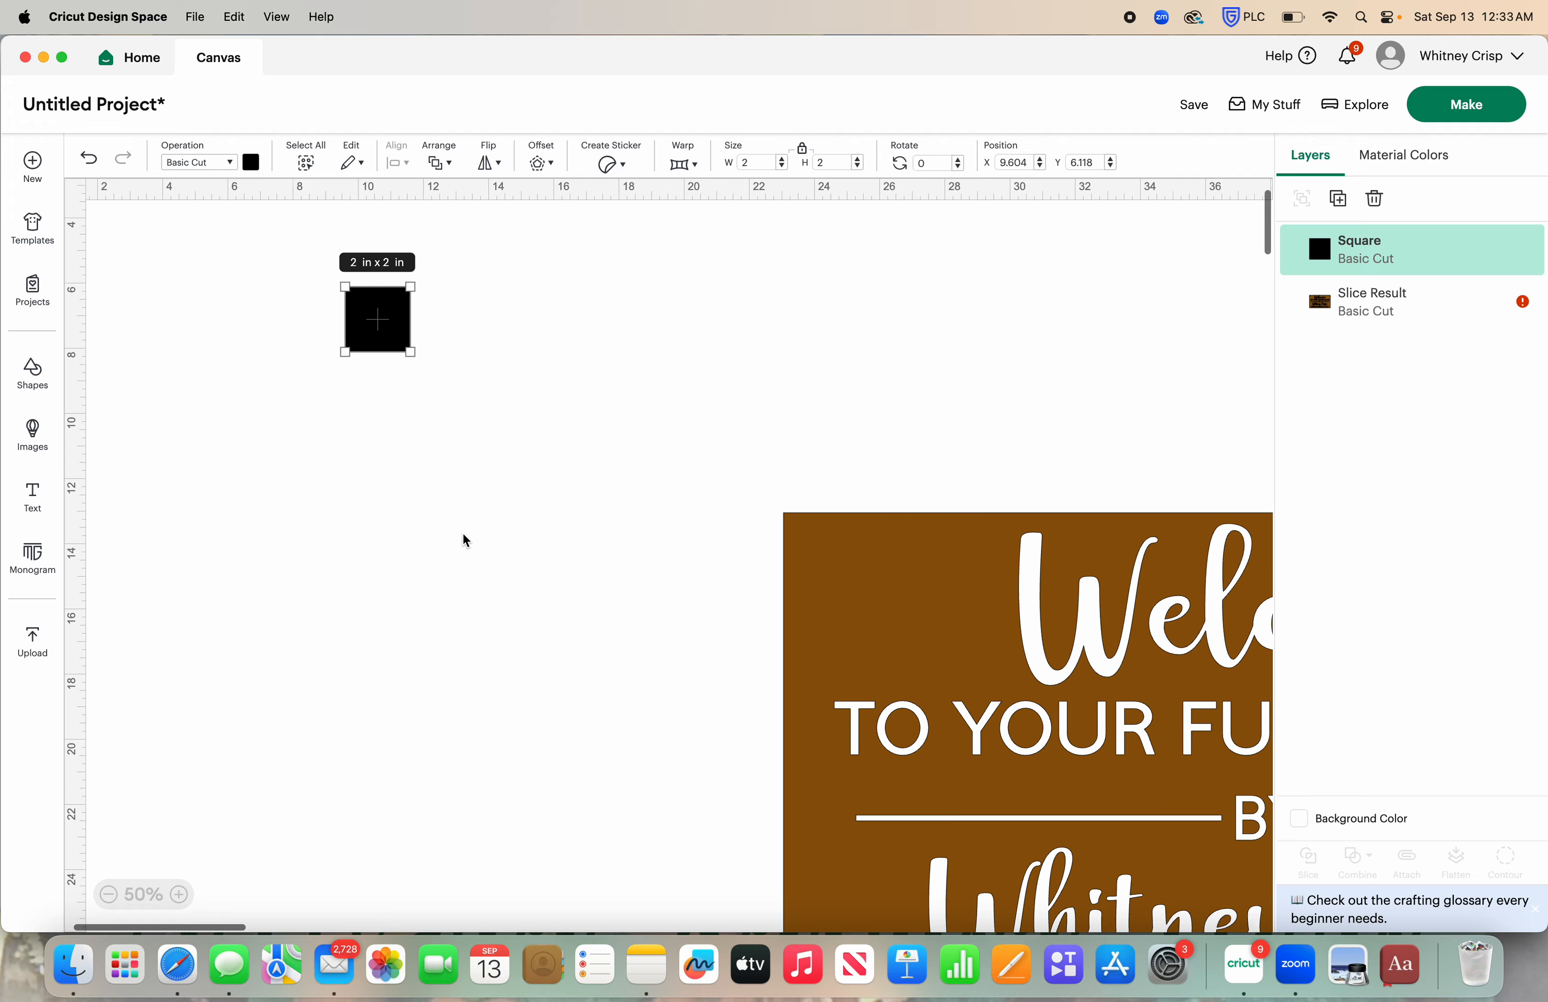
left_click_drag(335, 327, 1074, 641)
scroll(1074, 641, "right", 5)
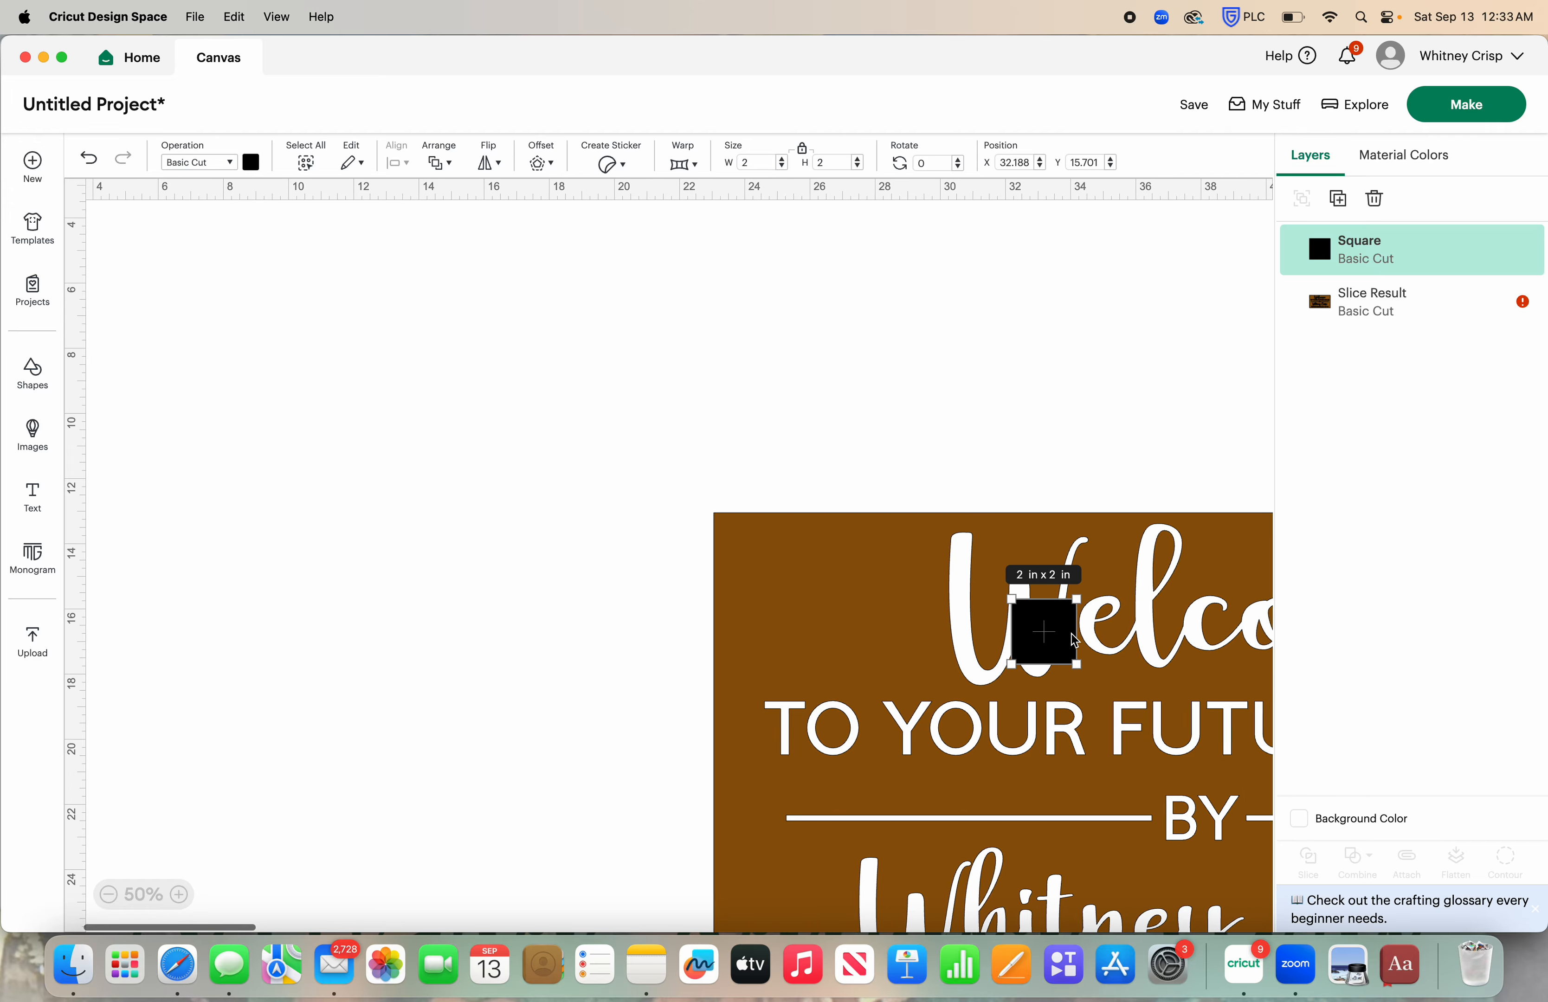
scroll(1074, 641, "down", 2)
scroll(1074, 641, "down", 2)
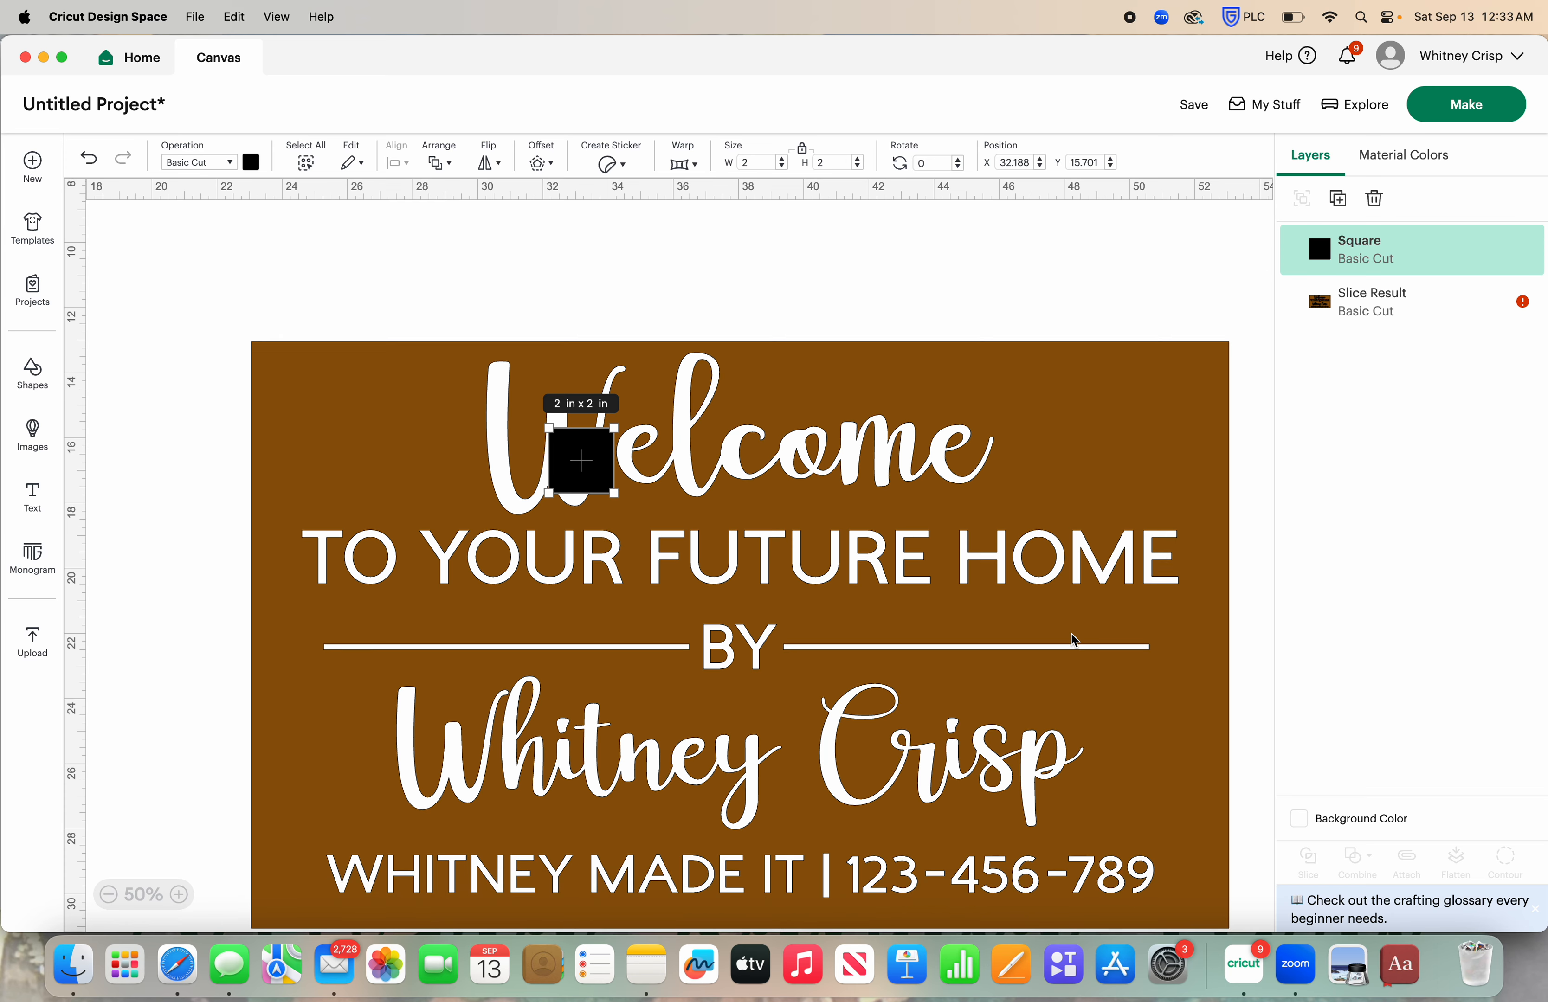
- Unlock proportions, set the square's height to 0.12 in, and move the bar onto the 'e'
left_click(807, 155)
double_click(828, 162)
type(".12")
key("Return")
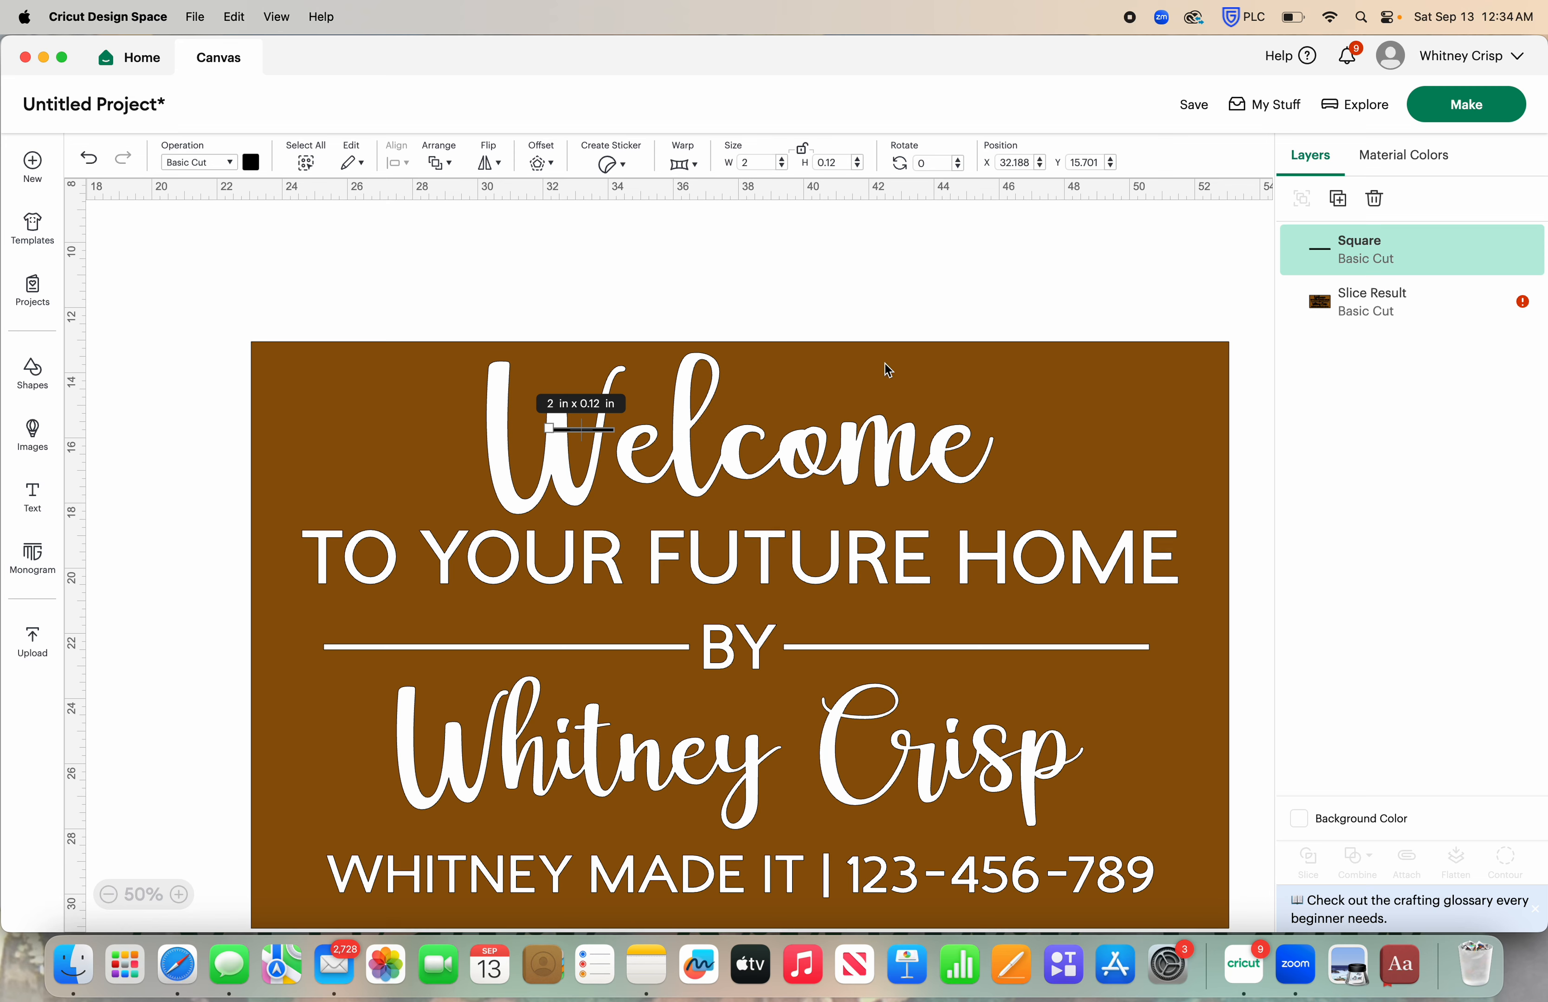
left_click_drag(610, 437, 672, 447)
- Settle the bar on the 'e', then duplicate it onto the 'l' and shorten the copy to 0.9 in
left_click(669, 285)
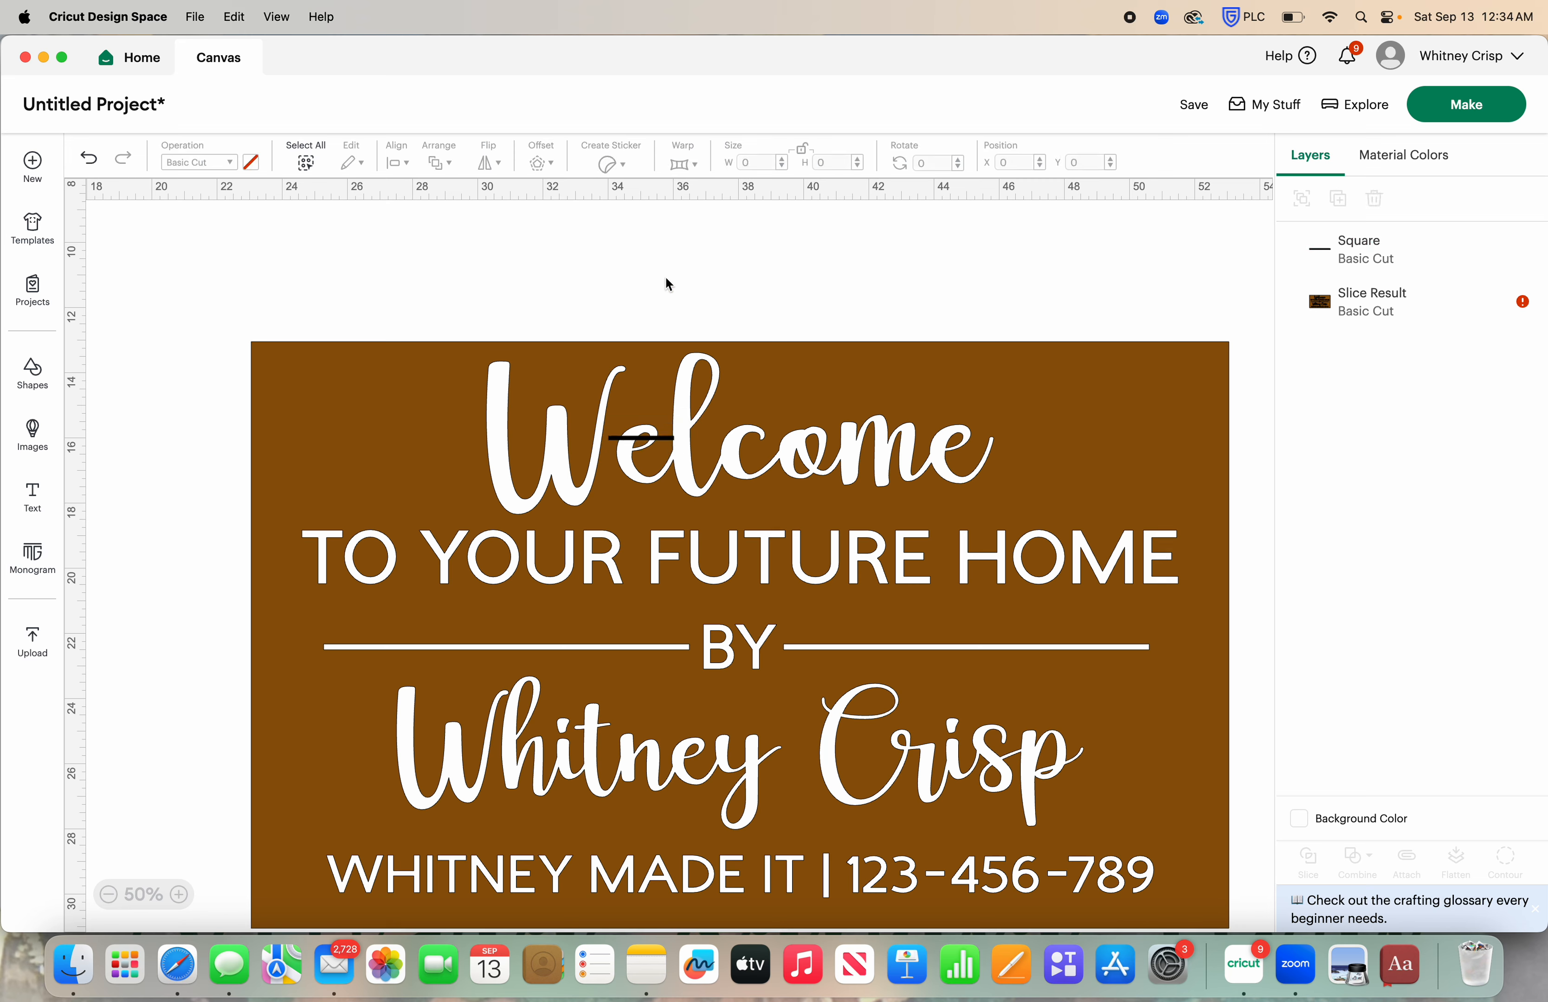
left_click_drag(664, 445, 663, 444)
left_click(694, 308)
left_click(663, 440)
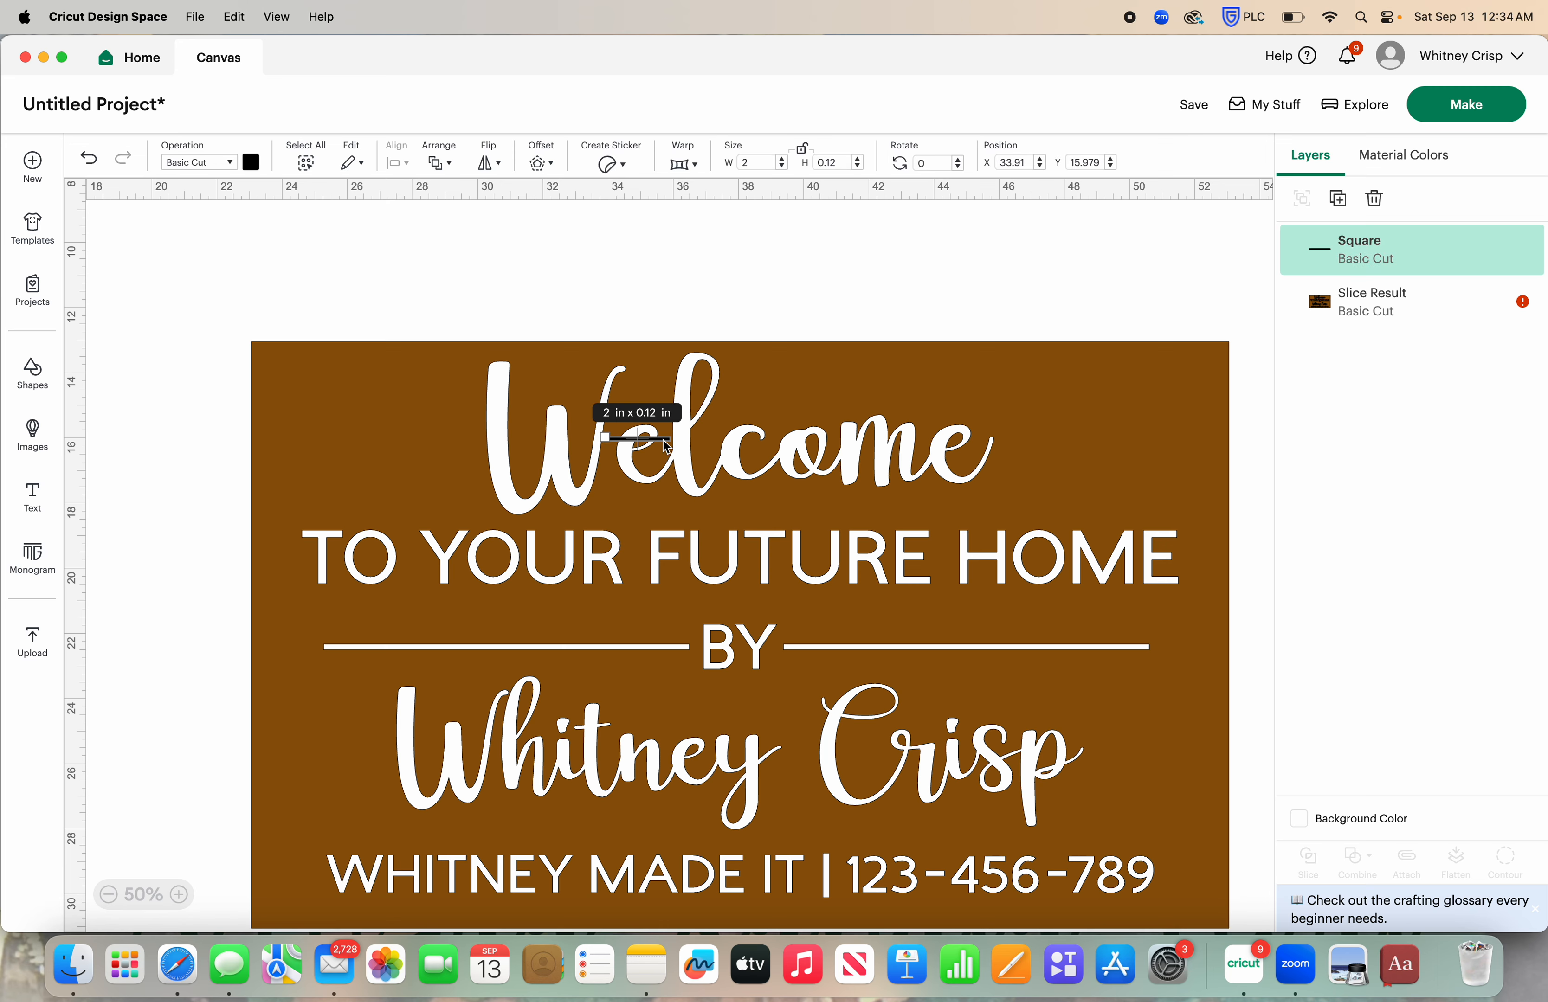
left_click(1338, 199)
left_click_drag(680, 460, 739, 404)
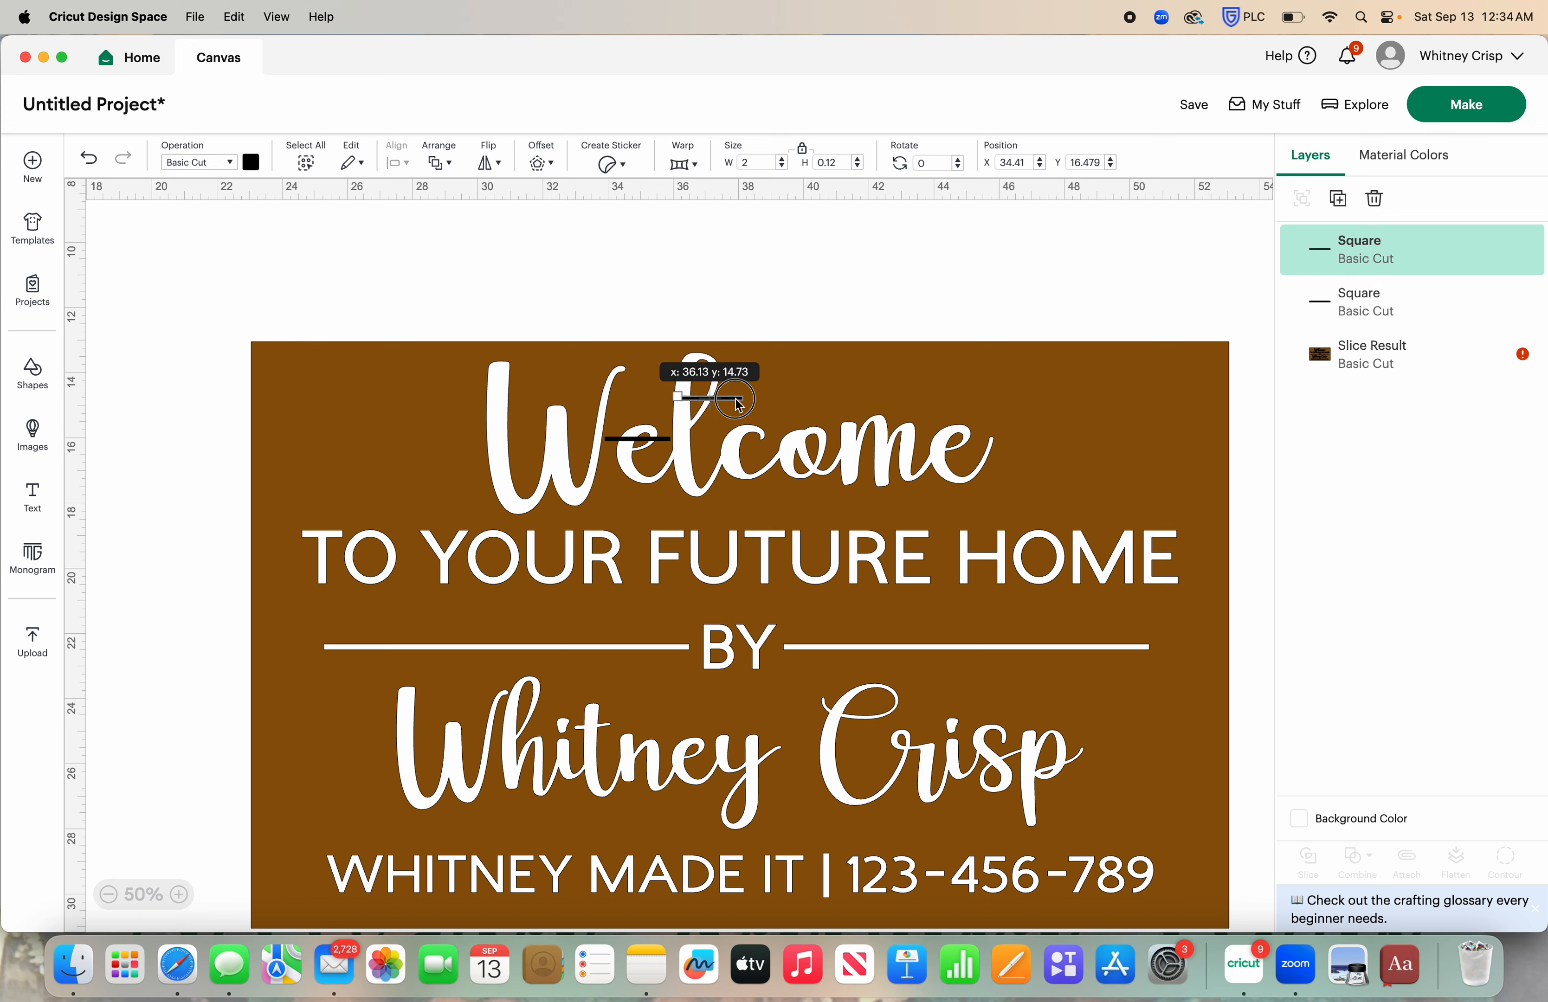
left_click(781, 167)
left_click(782, 167)
left_click(781, 167)
left_click(782, 167)
left_click(828, 292)
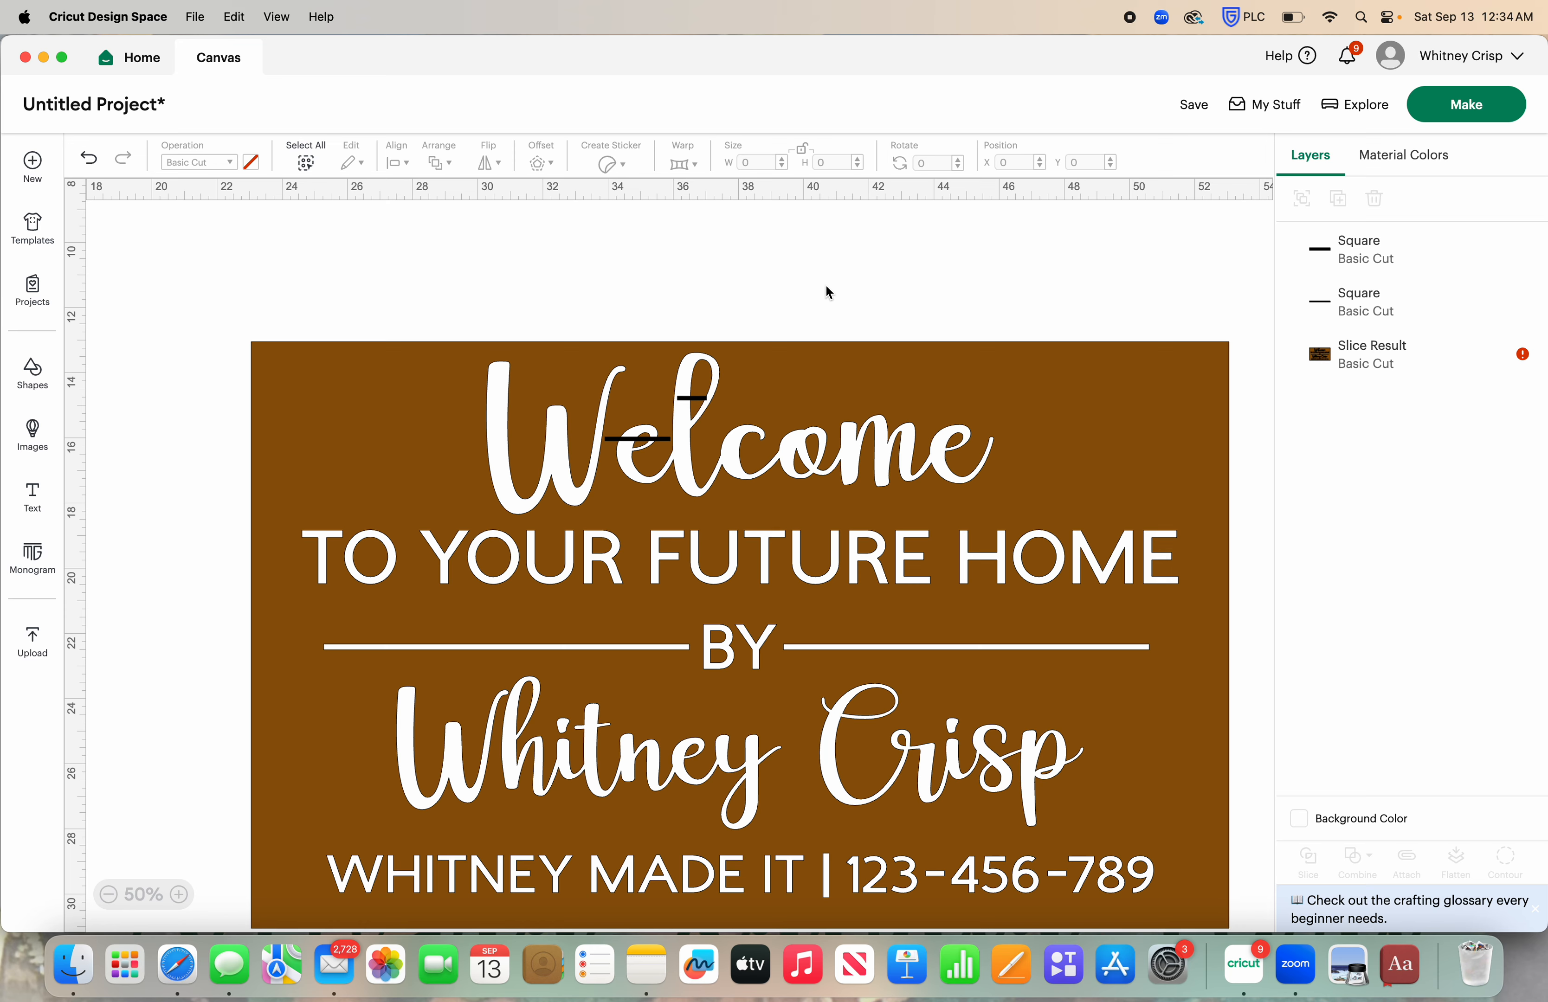
- Widen the small bar above the 'l' to 1.6 in
left_click(701, 400)
left_click(687, 269)
left_click(675, 404)
left_click_drag(675, 404, 675, 404)
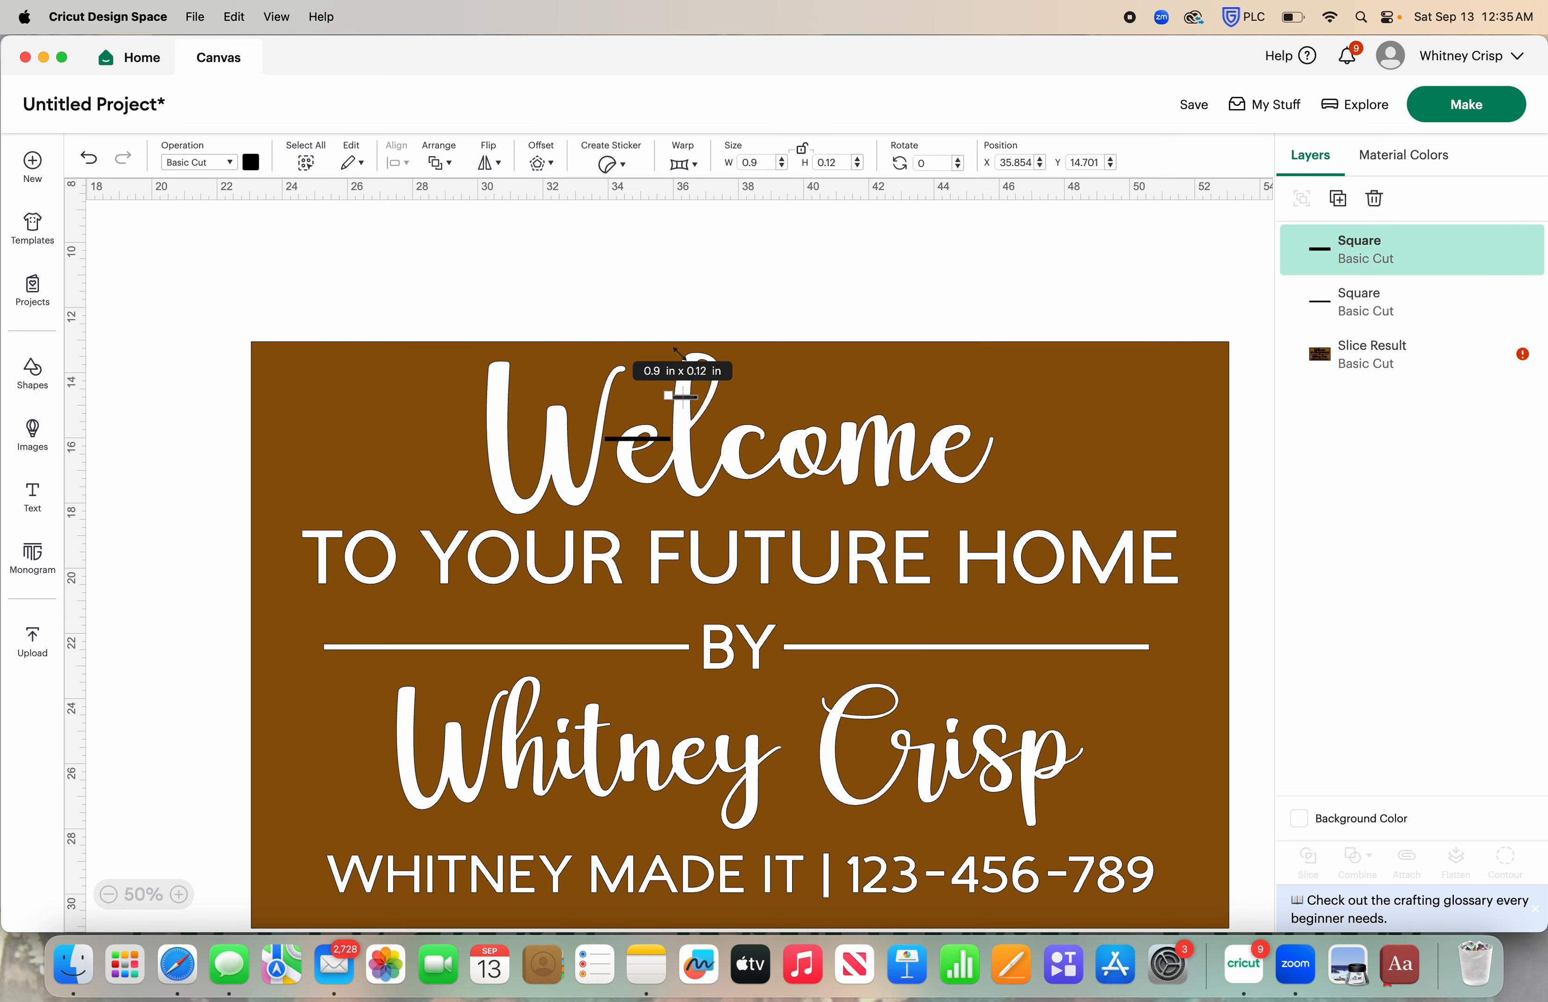
left_click(692, 322)
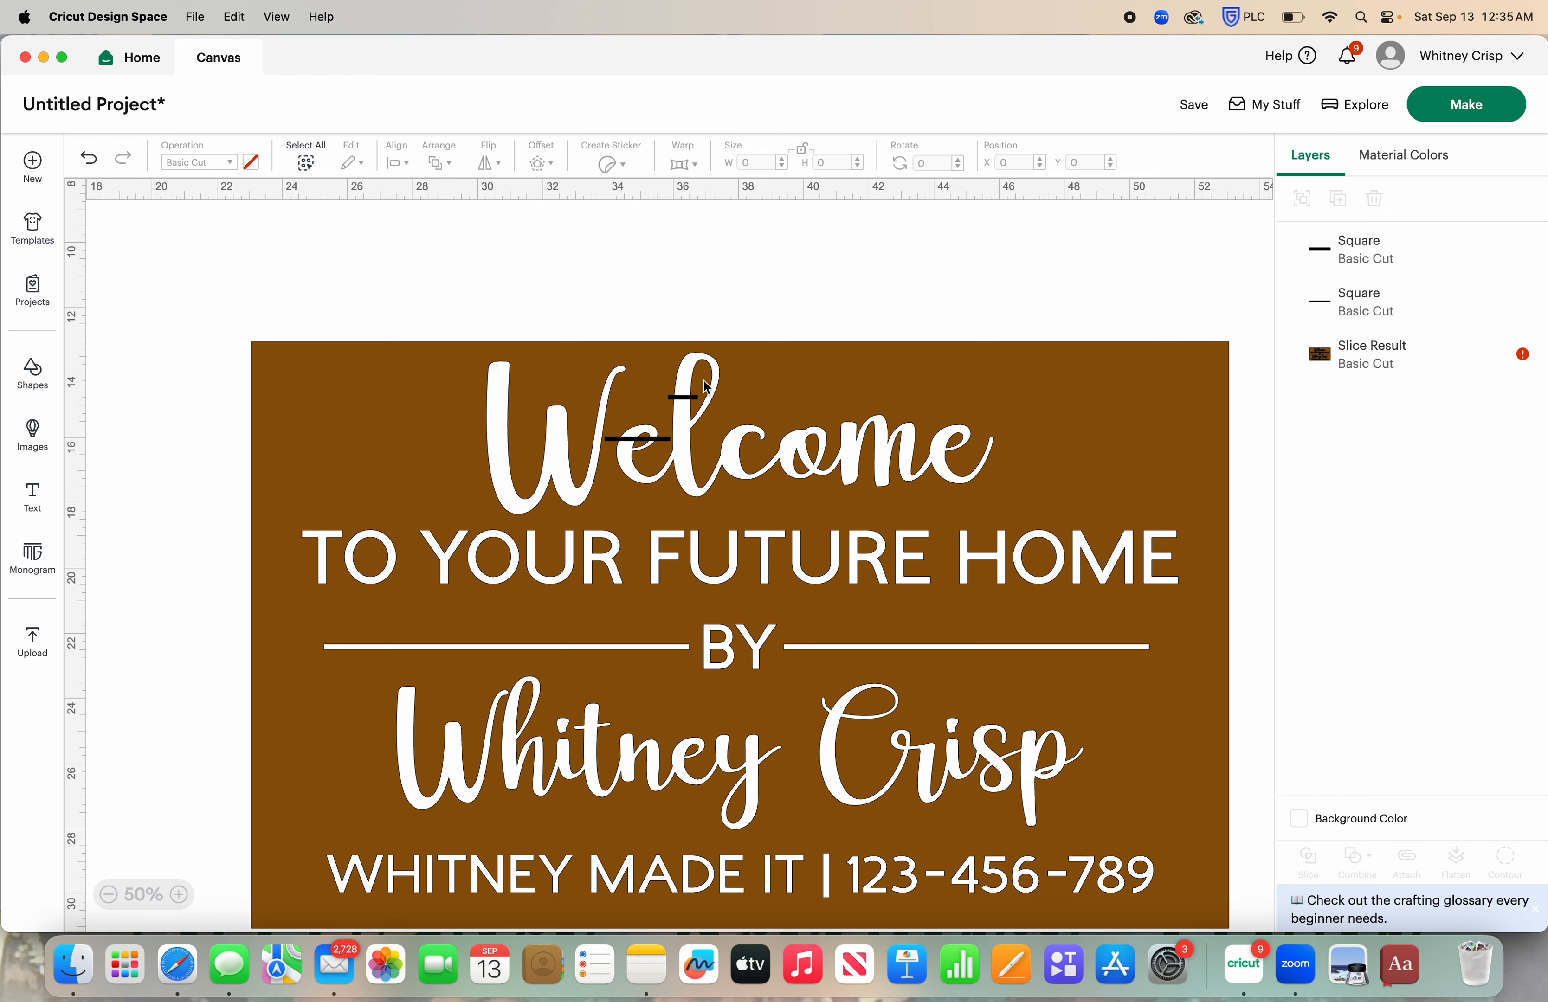
left_click(683, 397)
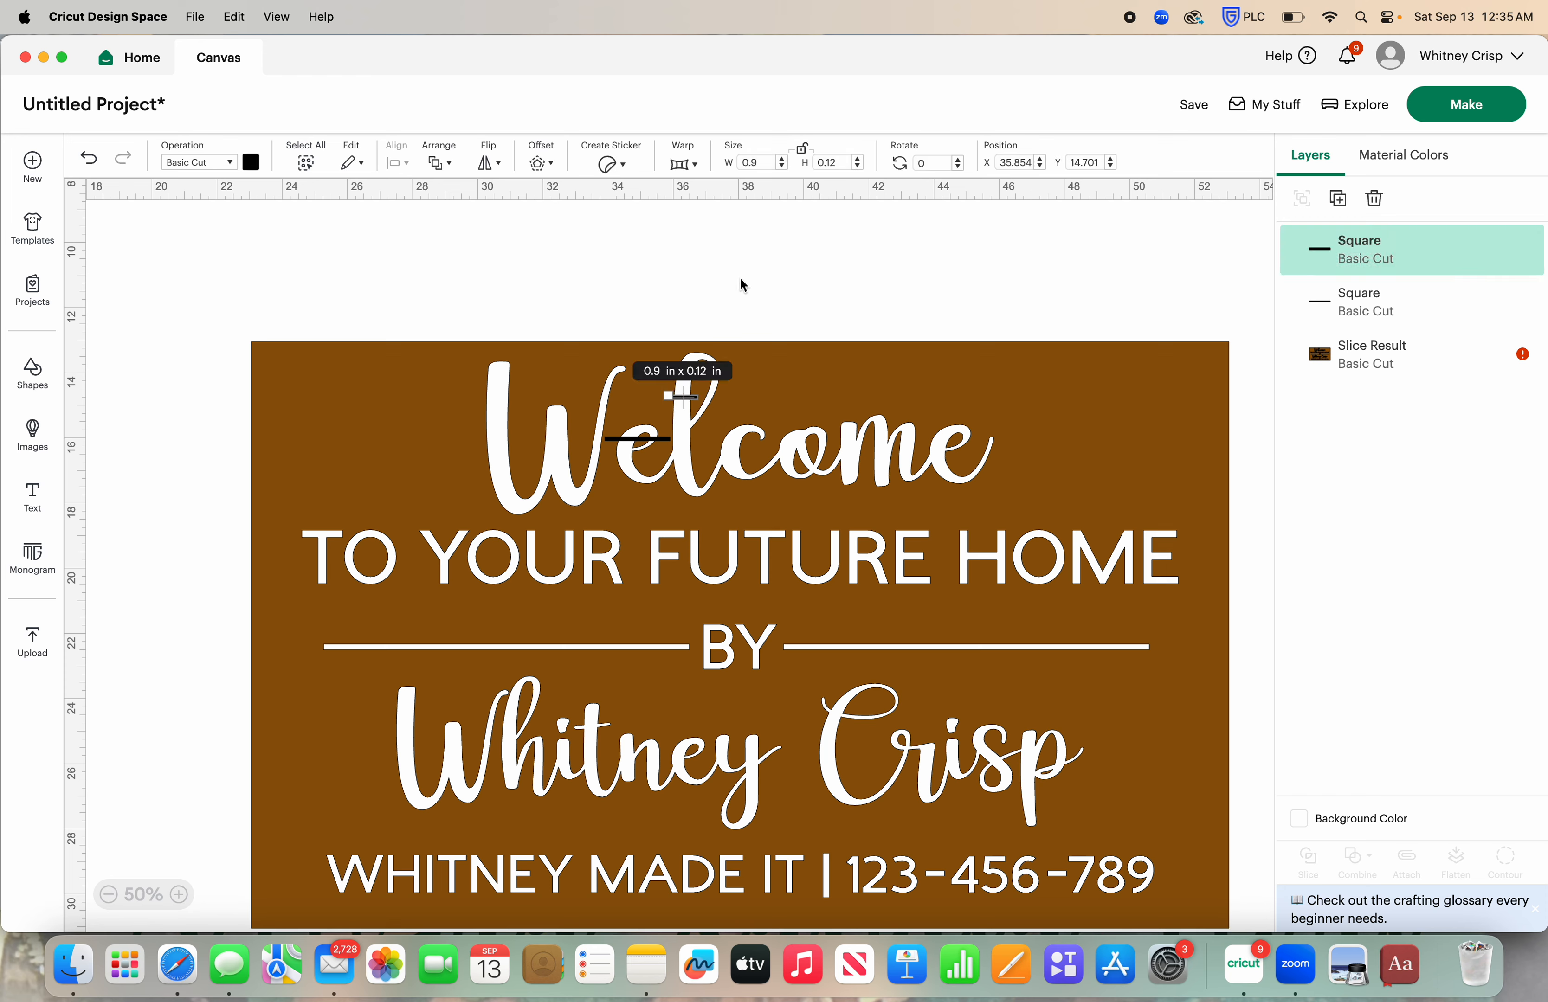
left_click(782, 160)
left_click(782, 159)
left_click(782, 160)
left_click(782, 160)
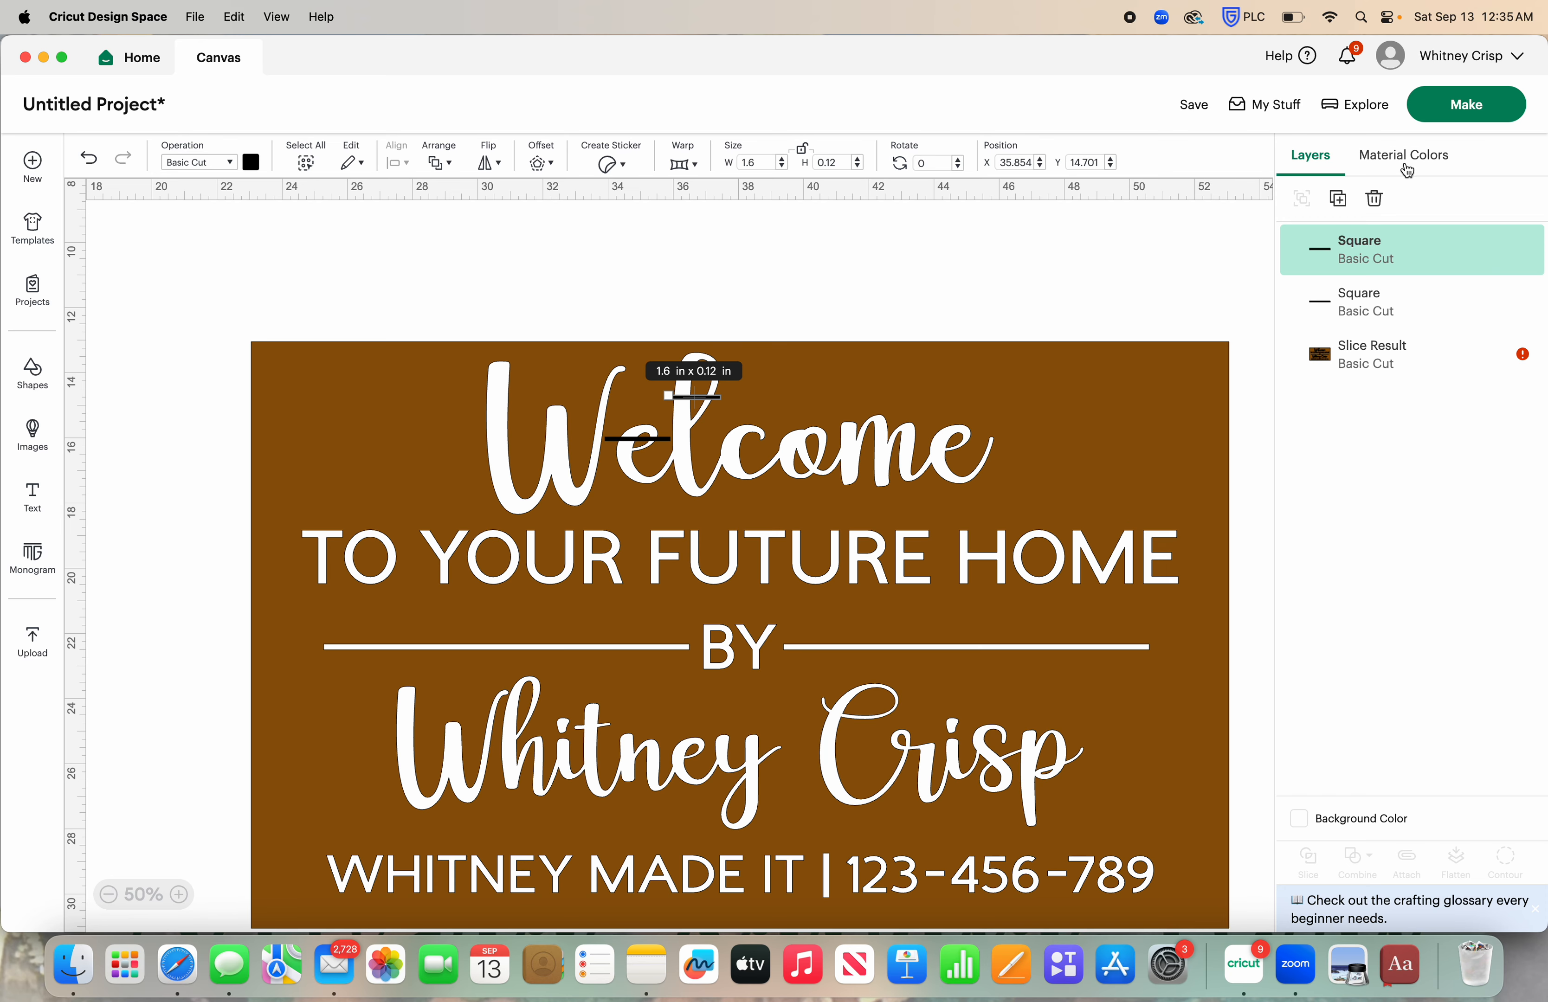
- Duplicate the bar onto Welcome's last 'e' and another slanted across the 'o'
left_click(1340, 199)
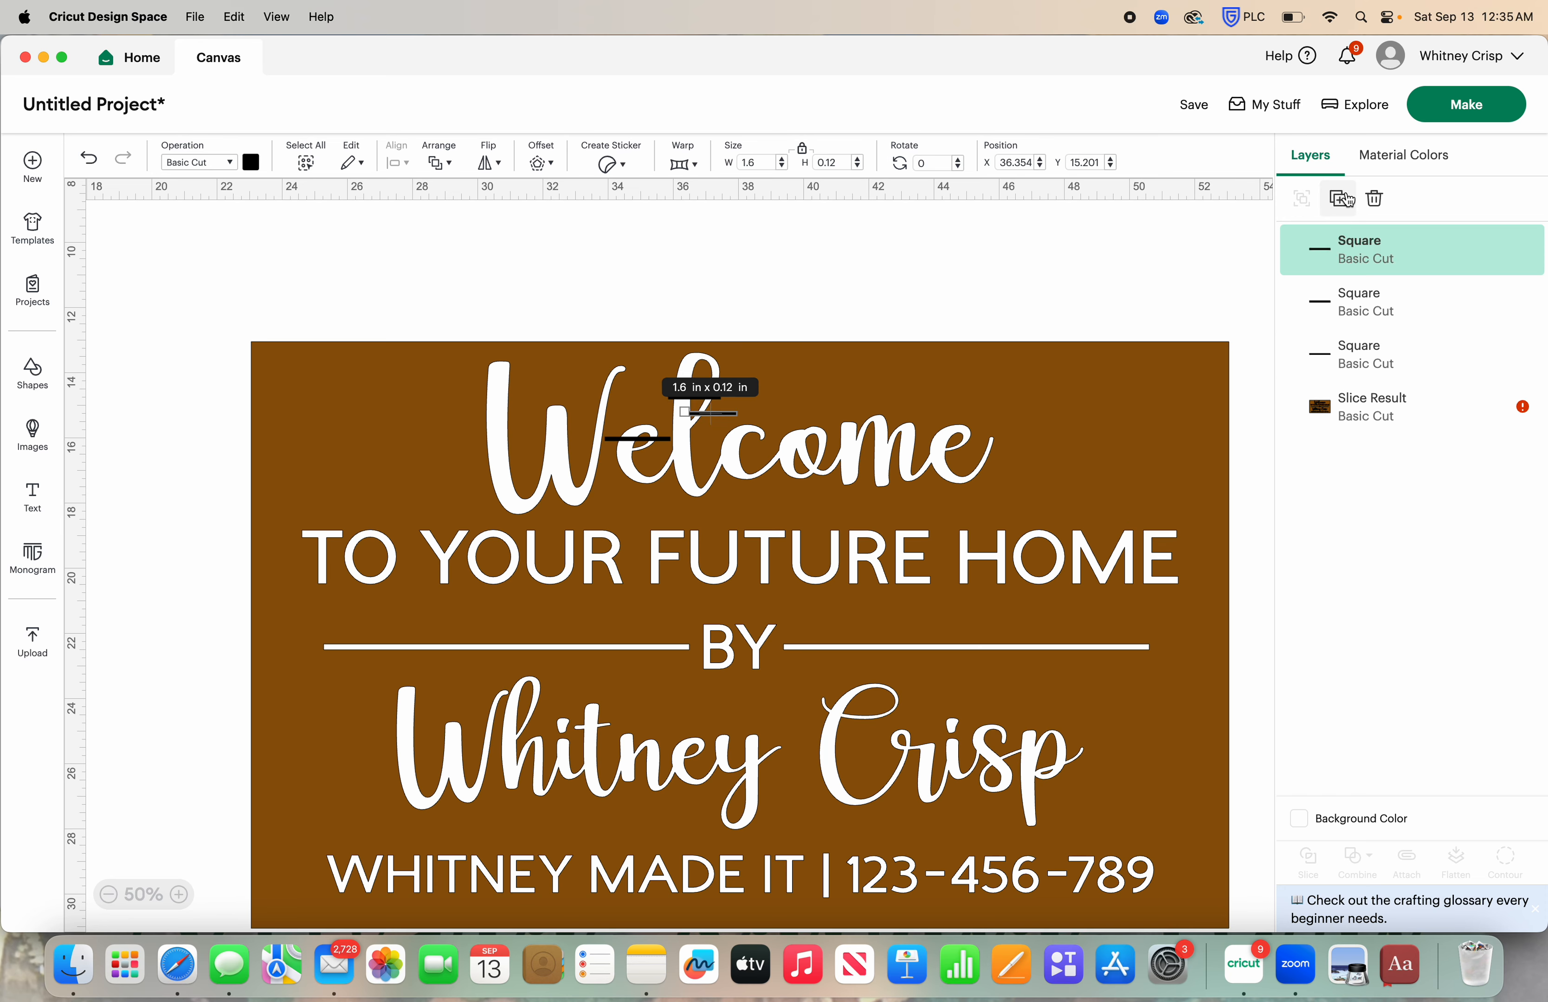
left_click_drag(734, 423, 974, 449)
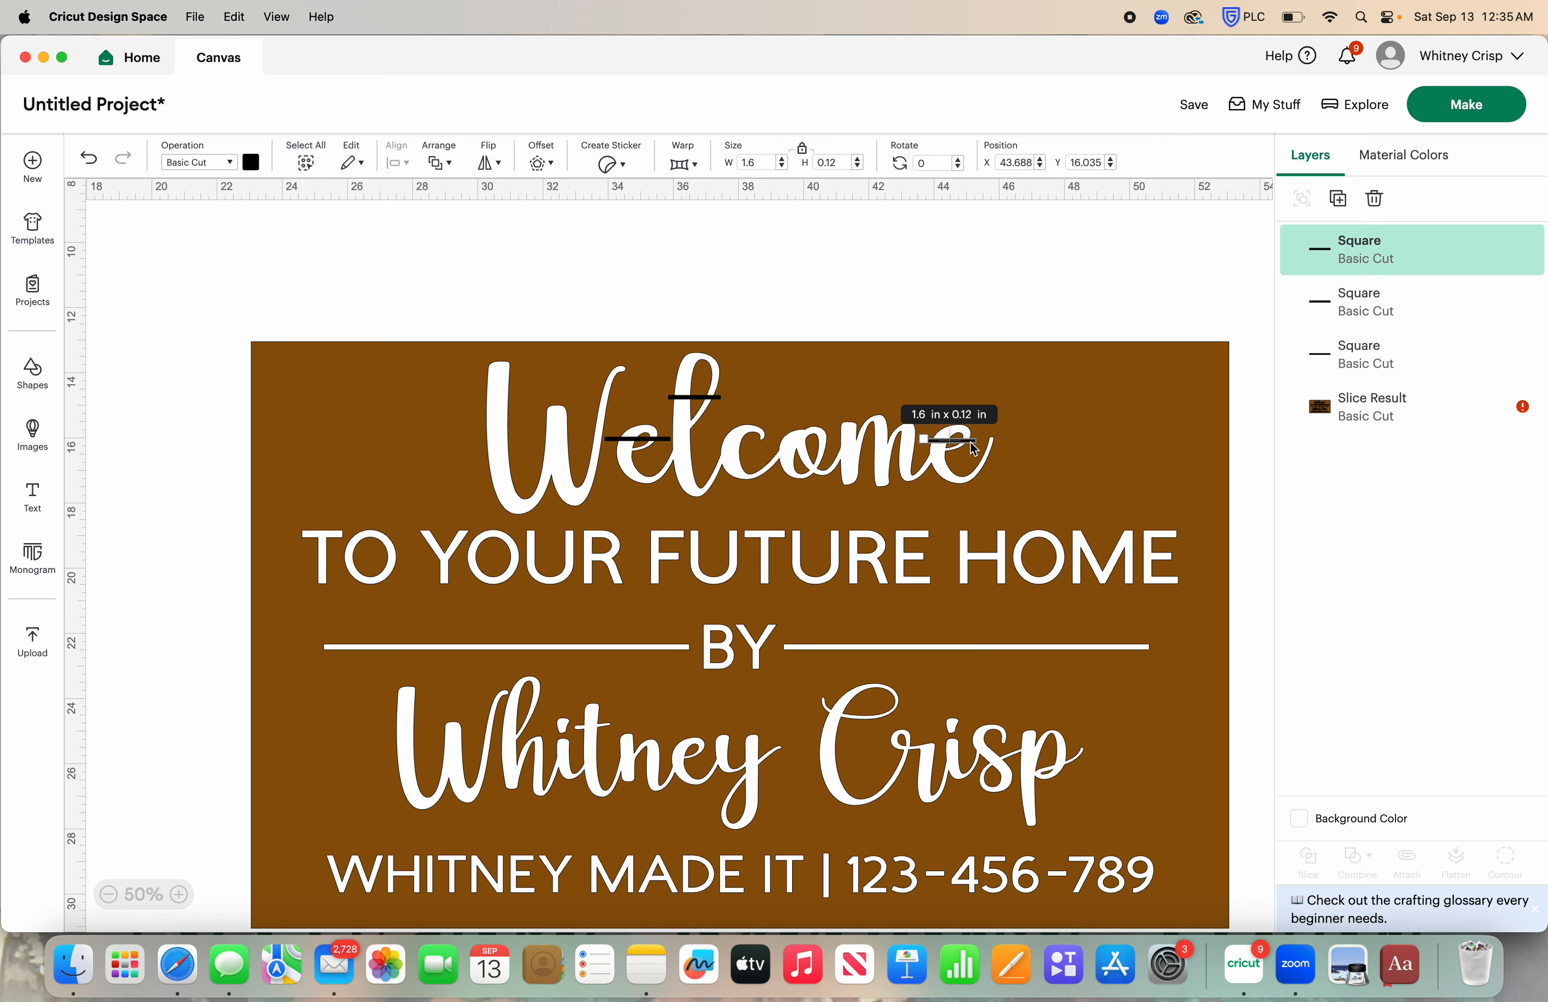
left_click(1338, 199)
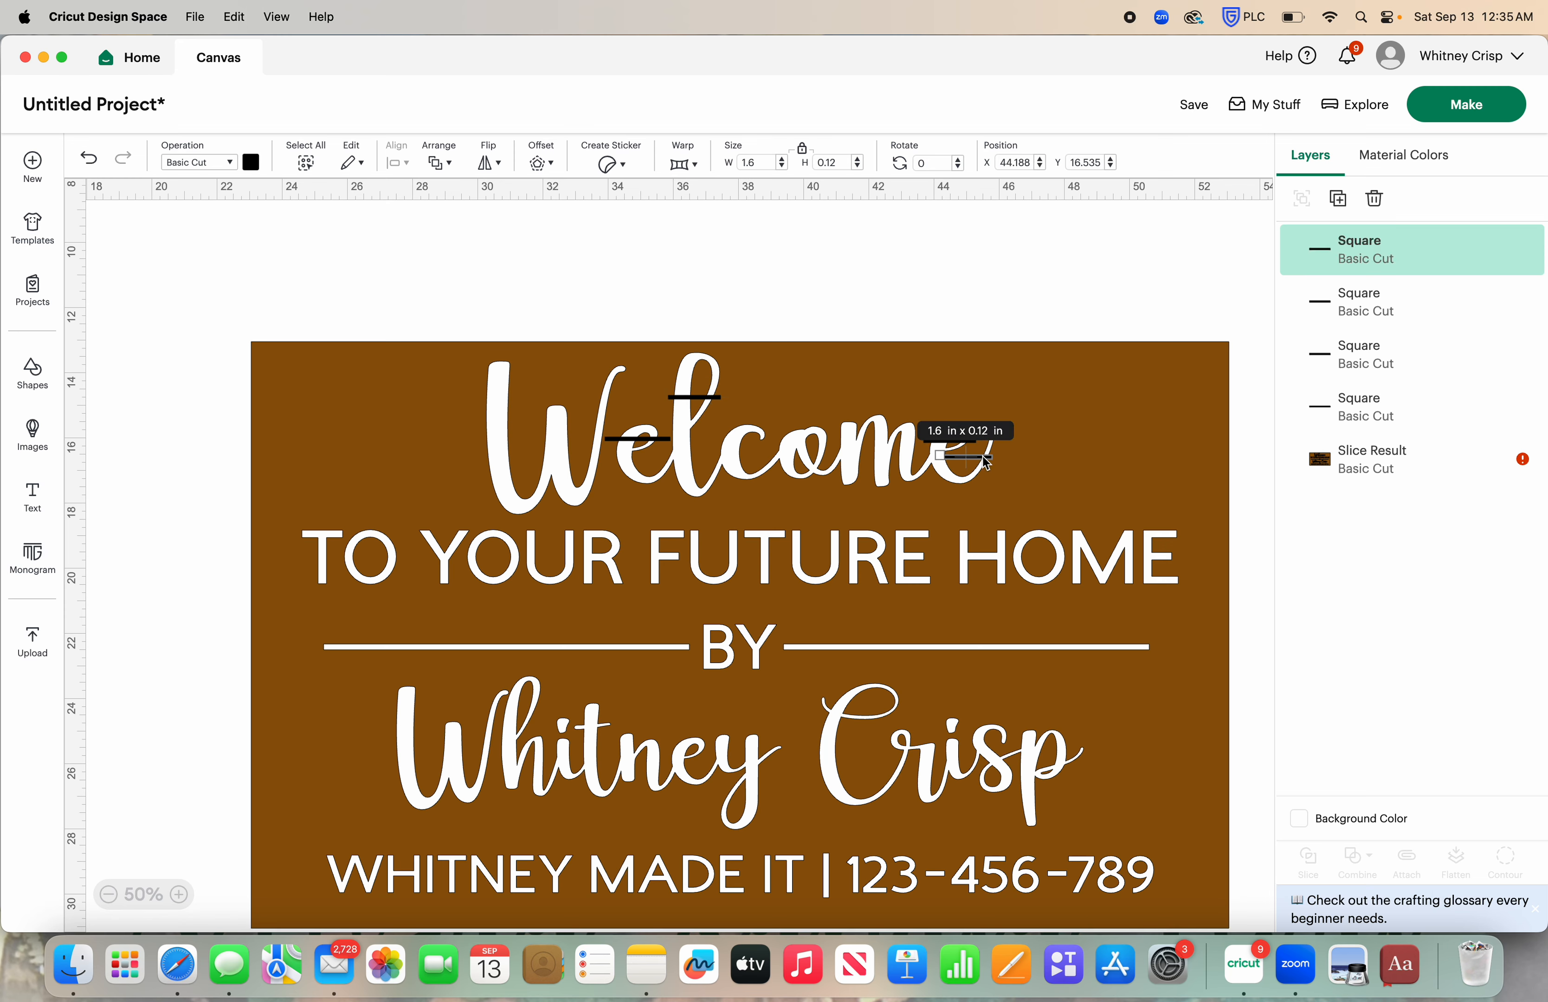
left_click_drag(985, 462, 812, 475)
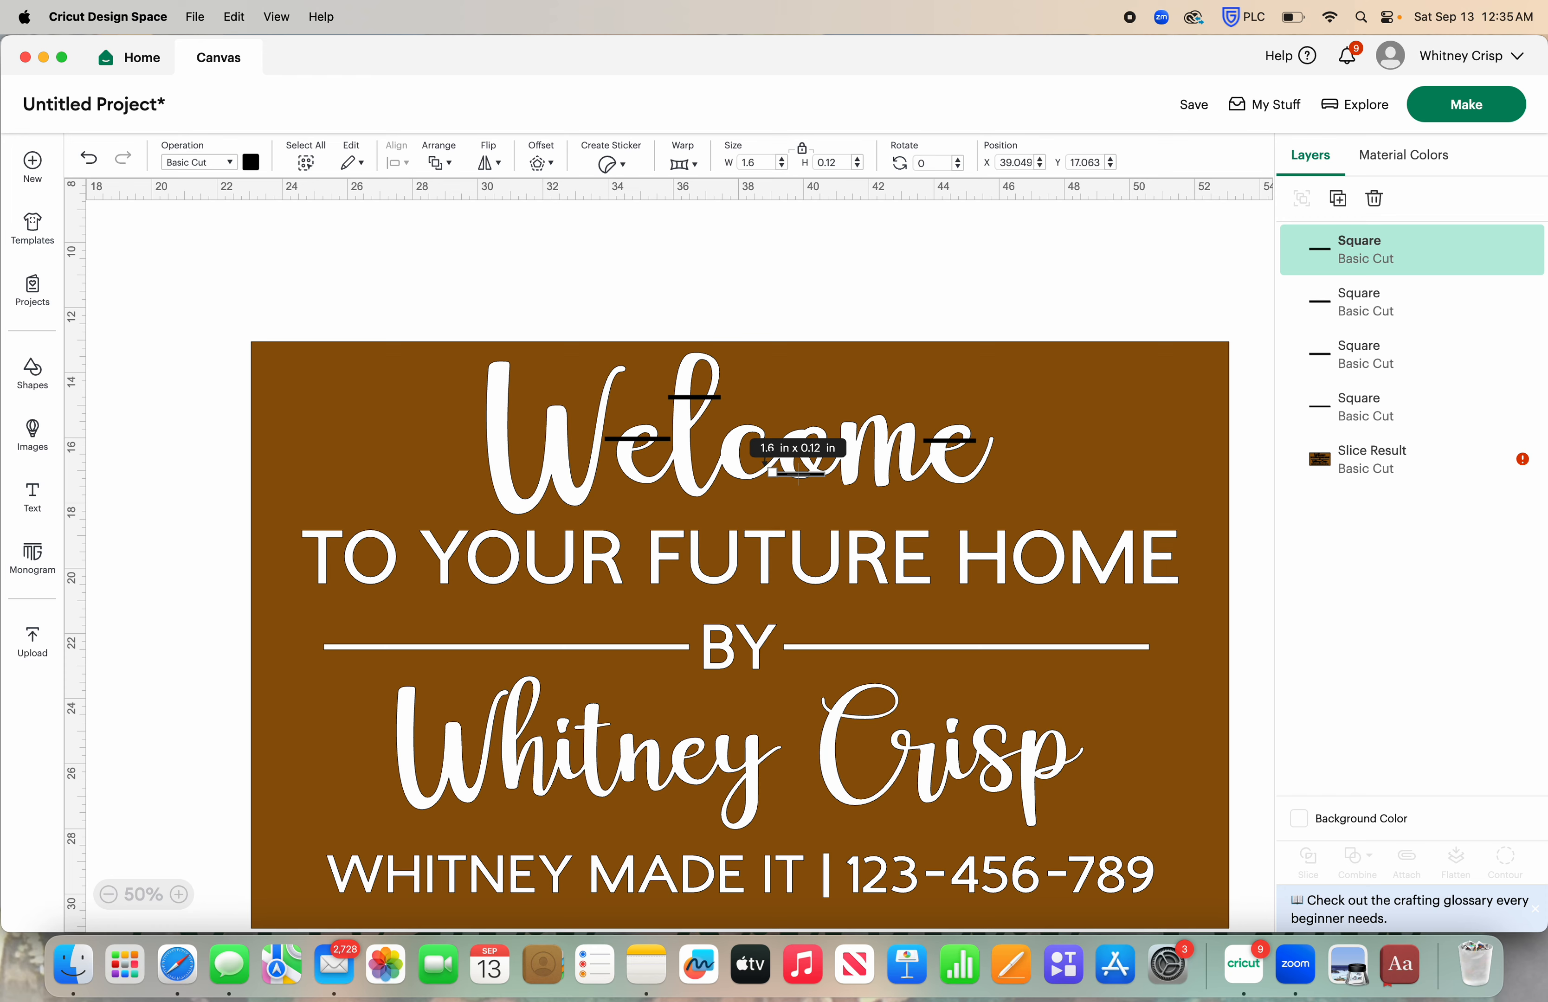
mouse_move(799, 474)
left_mouse_down()
mouse_move(790, 456)
mouse_move(814, 456)
mouse_move(799, 487)
left_mouse_up()
- Undo the accidental move of the brown sign
left_click(800, 479)
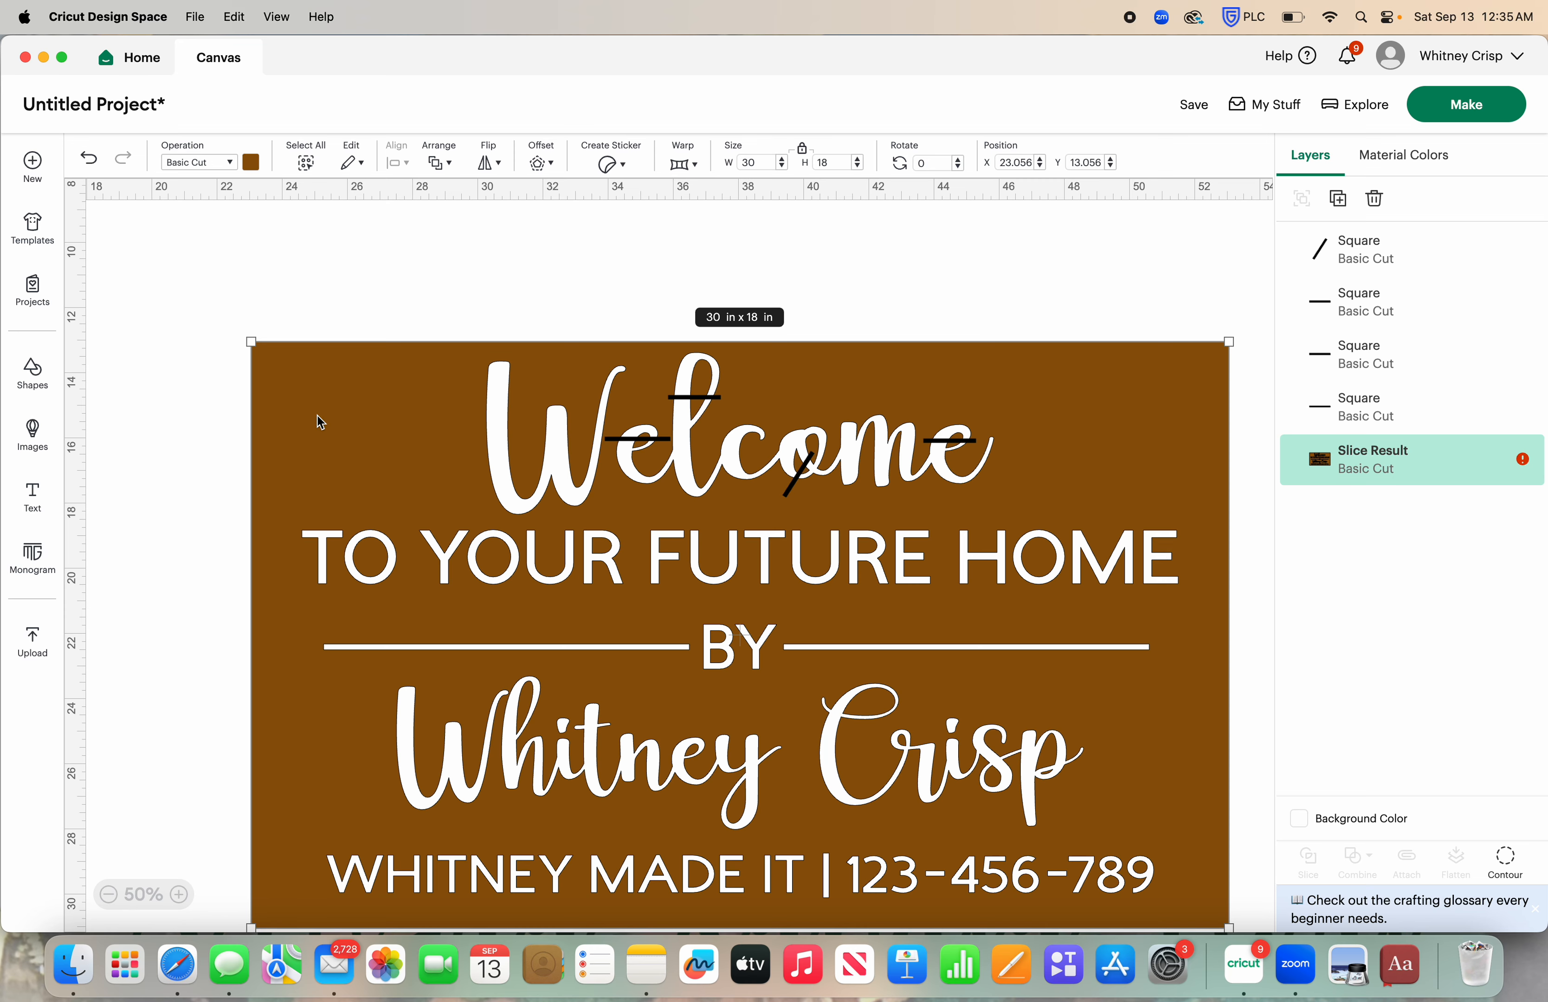
left_click_drag(373, 463, 209, 368)
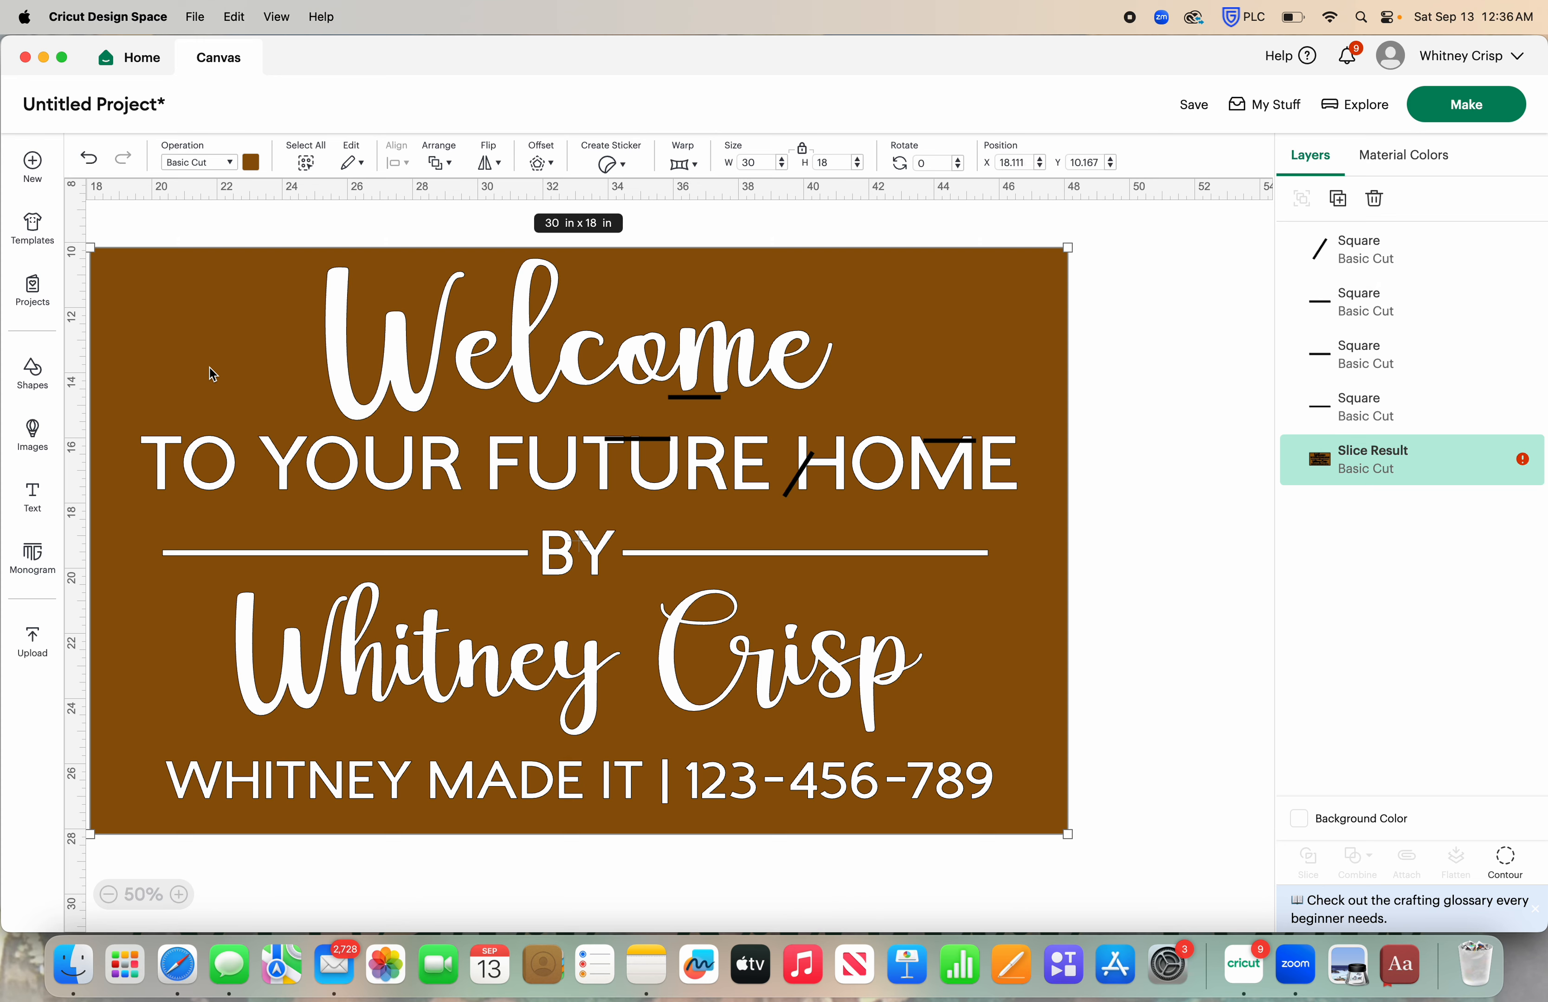
left_click(87, 160)
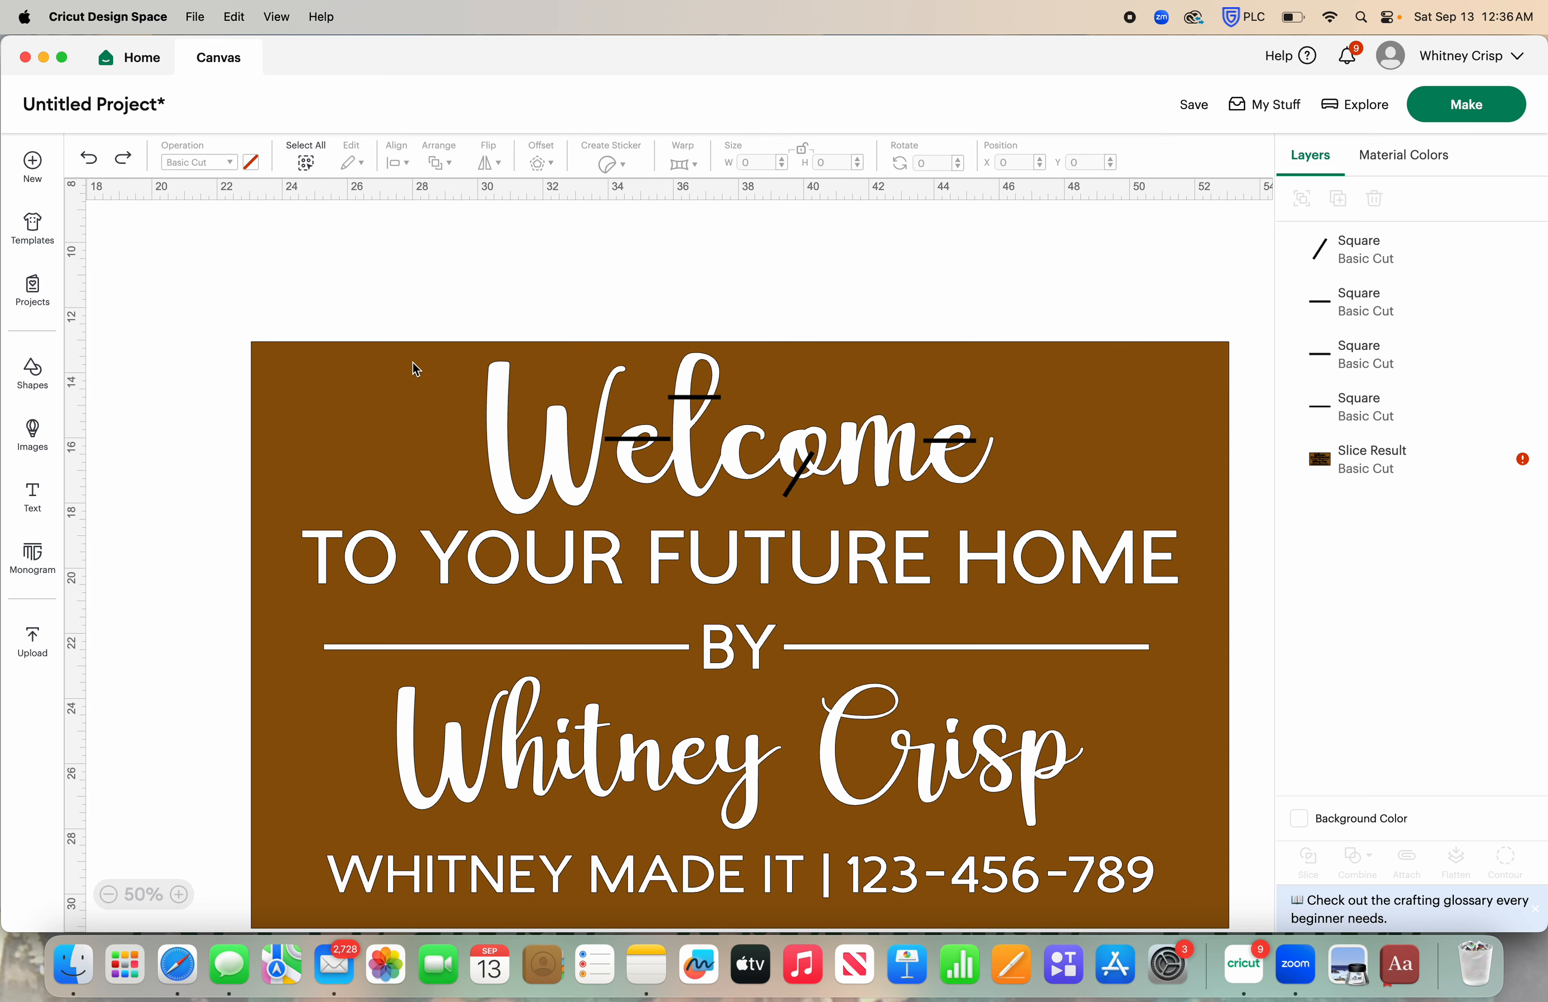
- Unlock proportions on the slanted bar across the 'o' and lengthen its width
left_click_drag(808, 465, 817, 442)
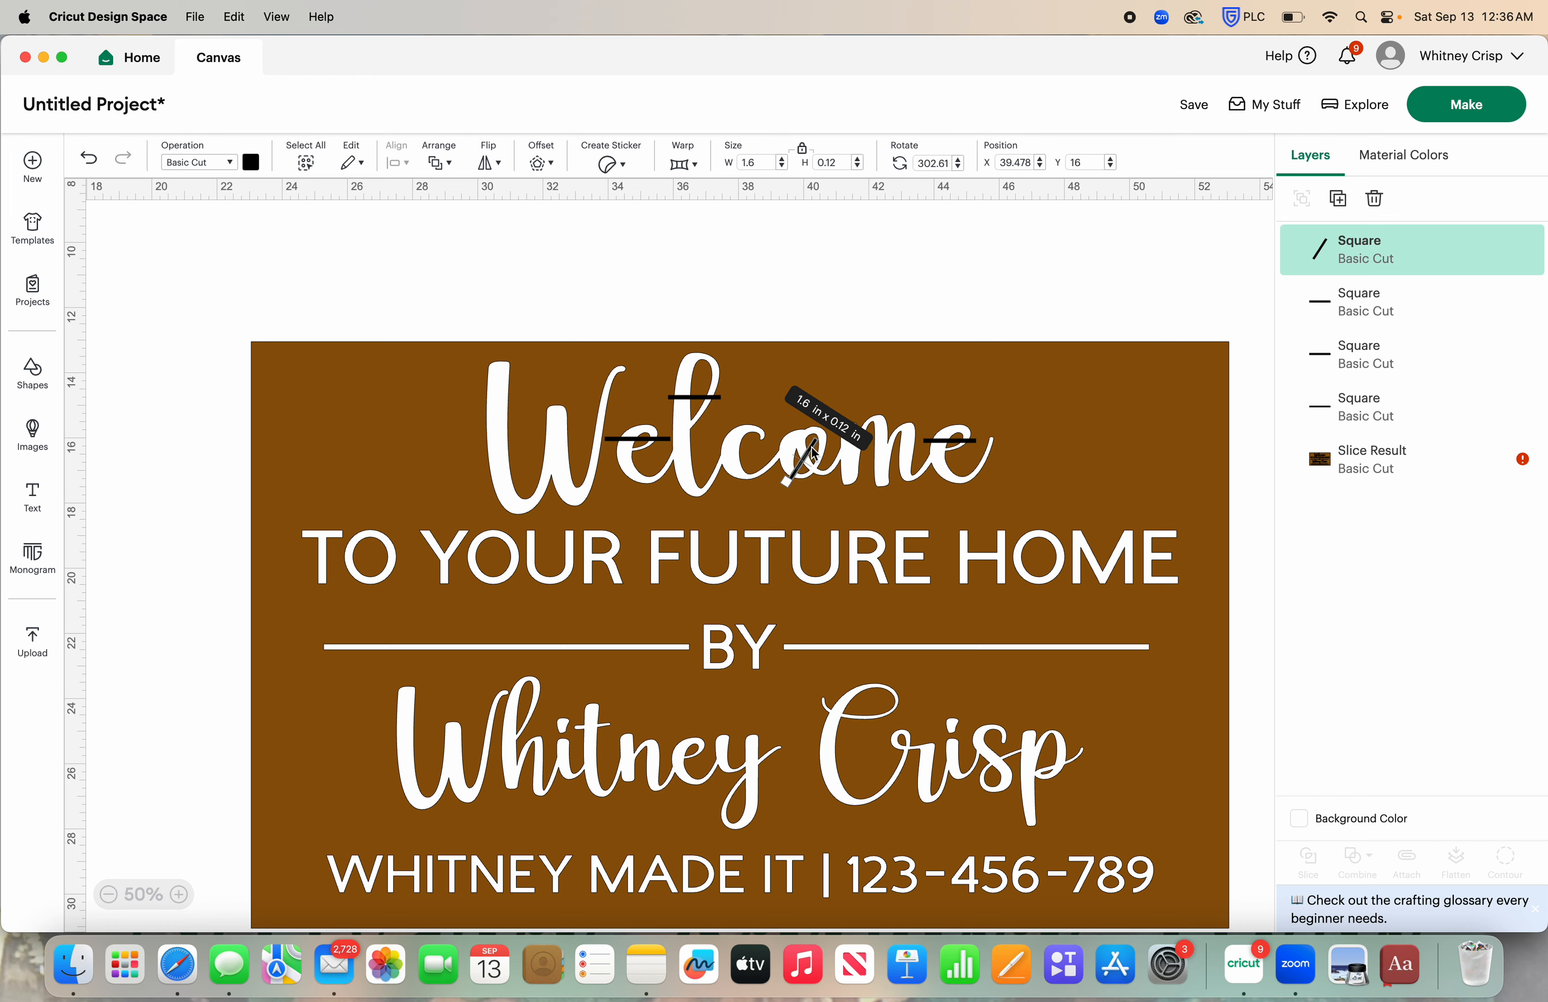
left_click(805, 152)
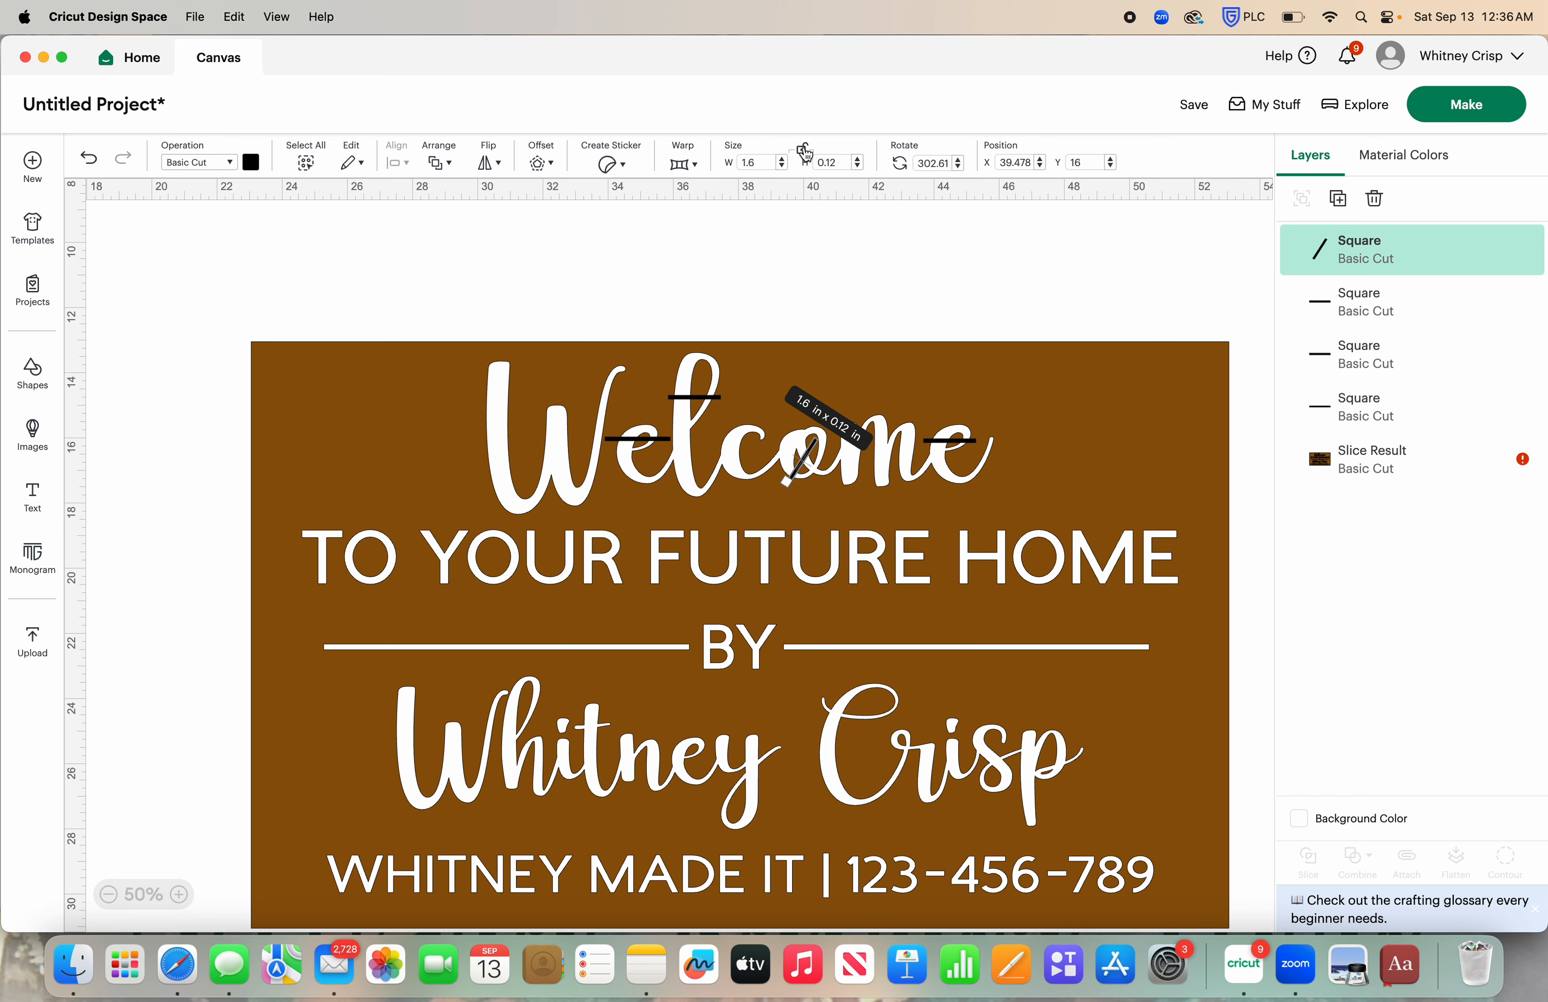
left_click(782, 160)
left_click(812, 291)
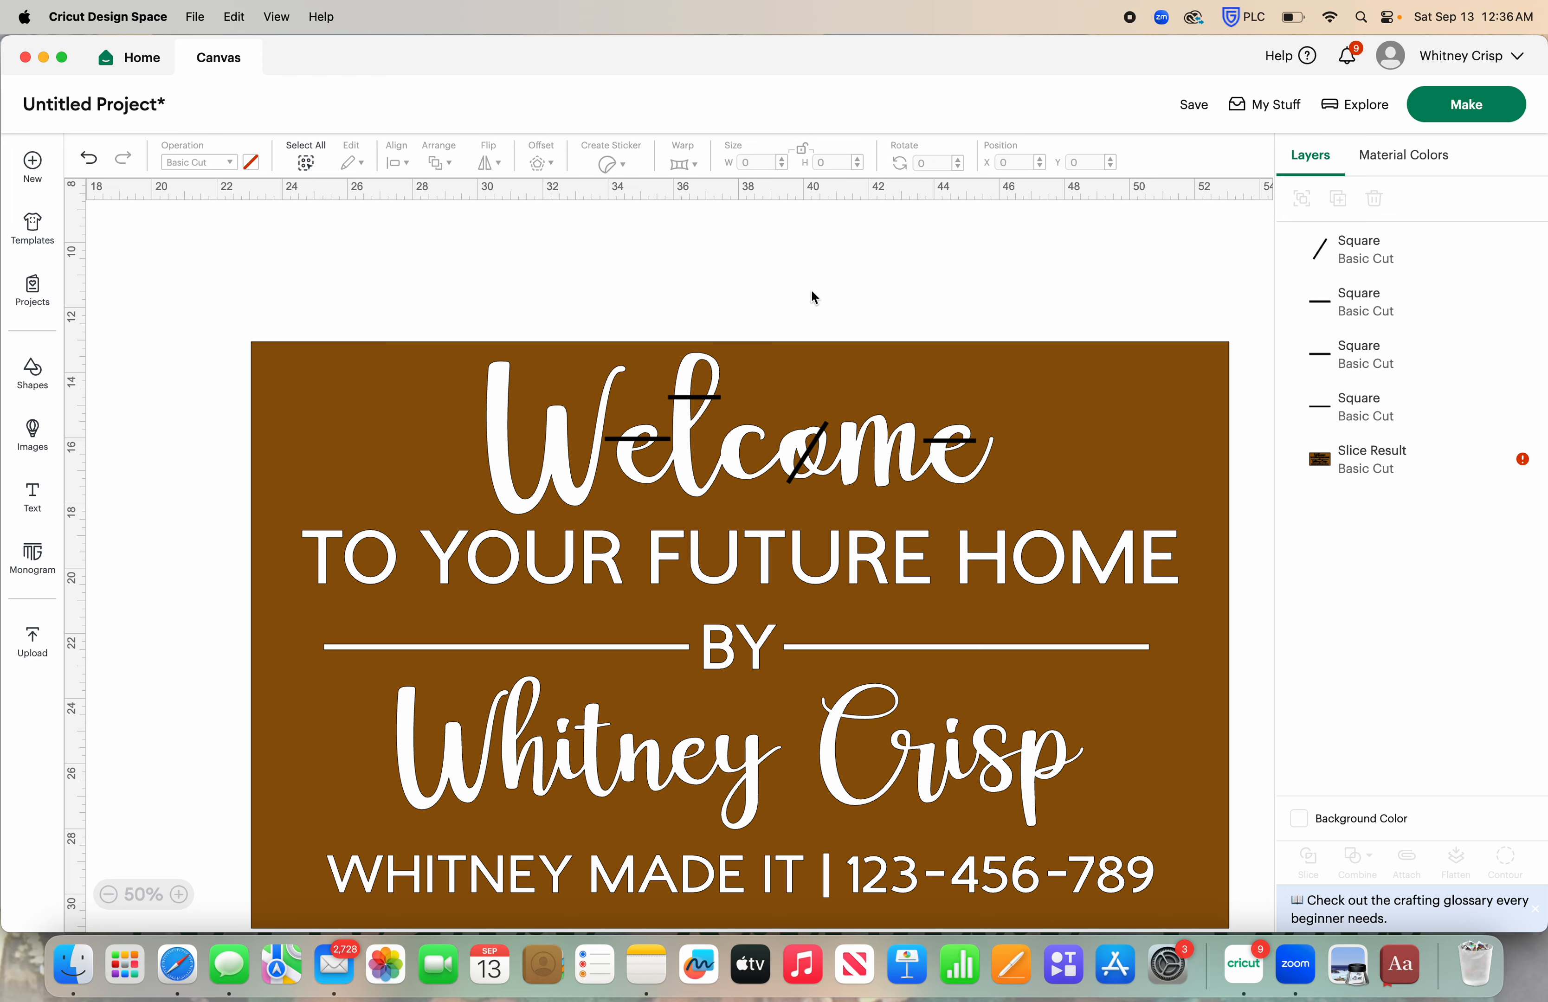
- Make several copies of a 2 in bridge bar and move one onto TO
scroll(734, 461, "left", 5)
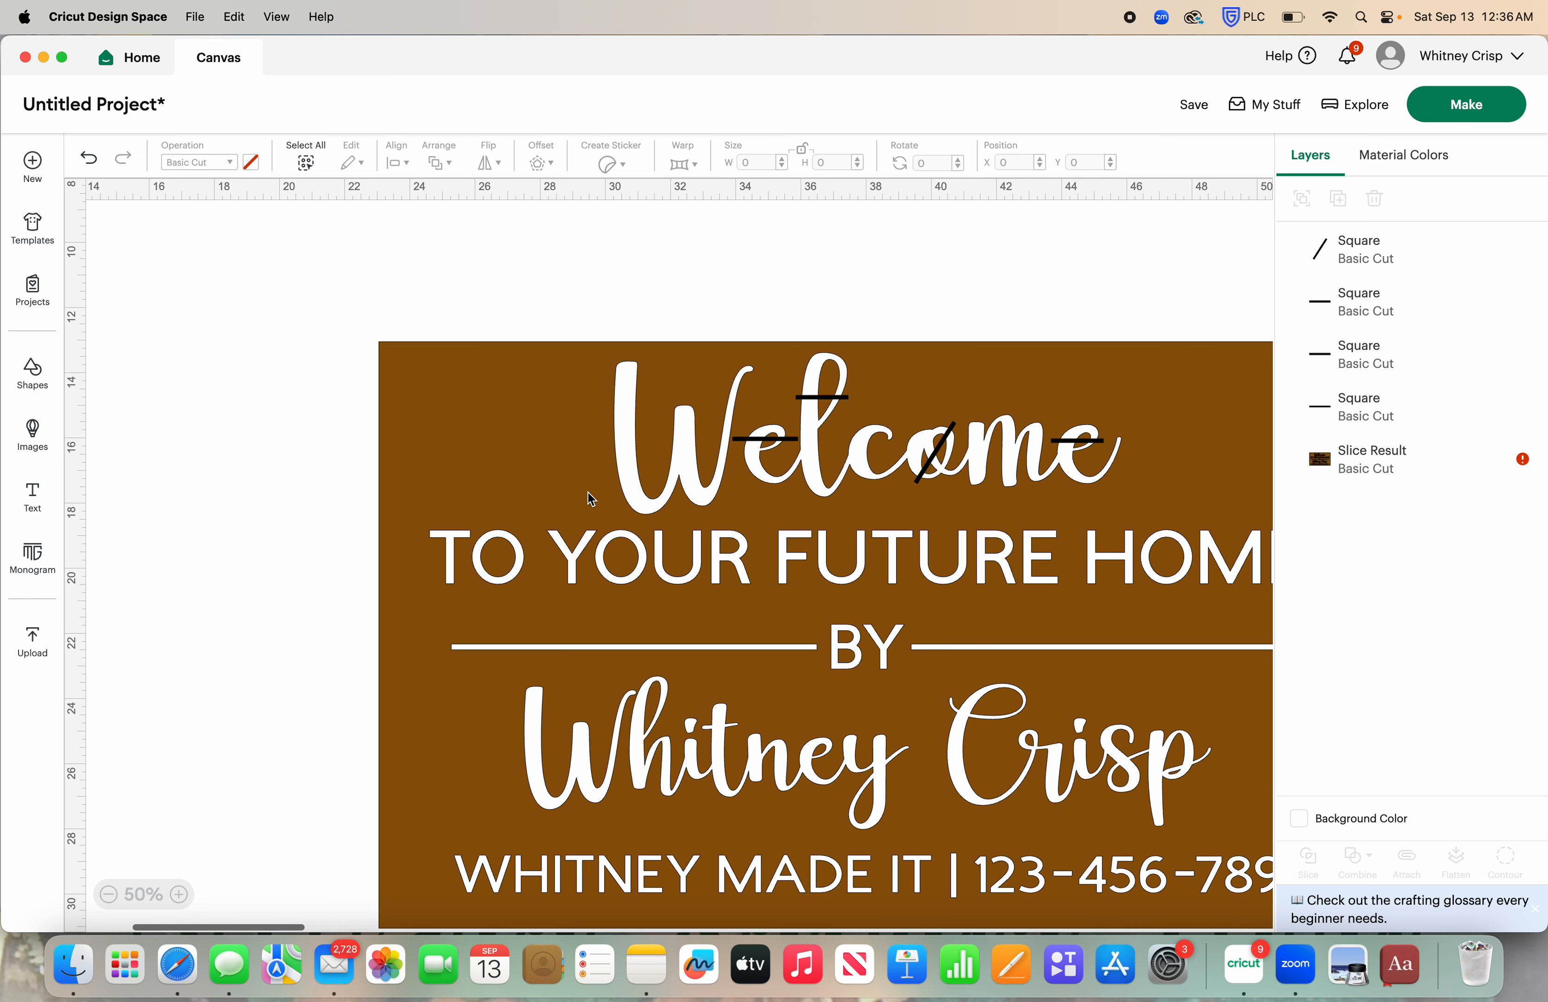
left_click(749, 441)
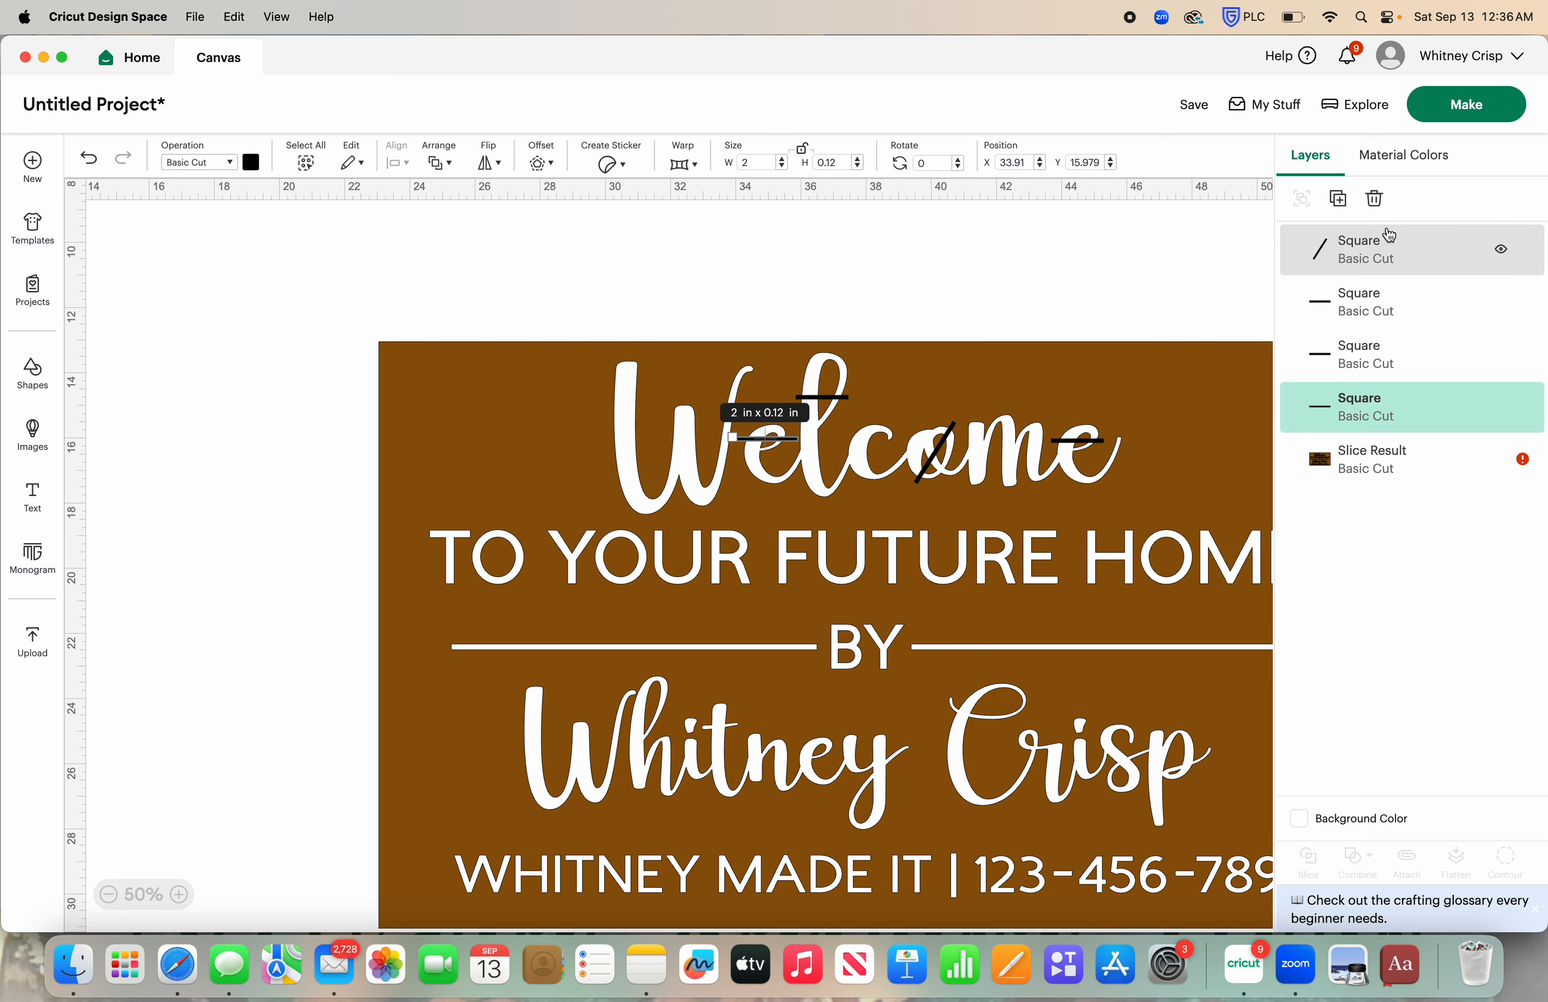
left_click(1340, 207)
left_click(1340, 207)
left_click(1339, 207)
left_click(1339, 207)
left_click(1340, 206)
left_click(1339, 207)
left_click(1339, 206)
left_click(1340, 207)
left_click(1338, 207)
left_click(1338, 206)
left_click(1338, 207)
left_click(1338, 207)
left_click(1338, 207)
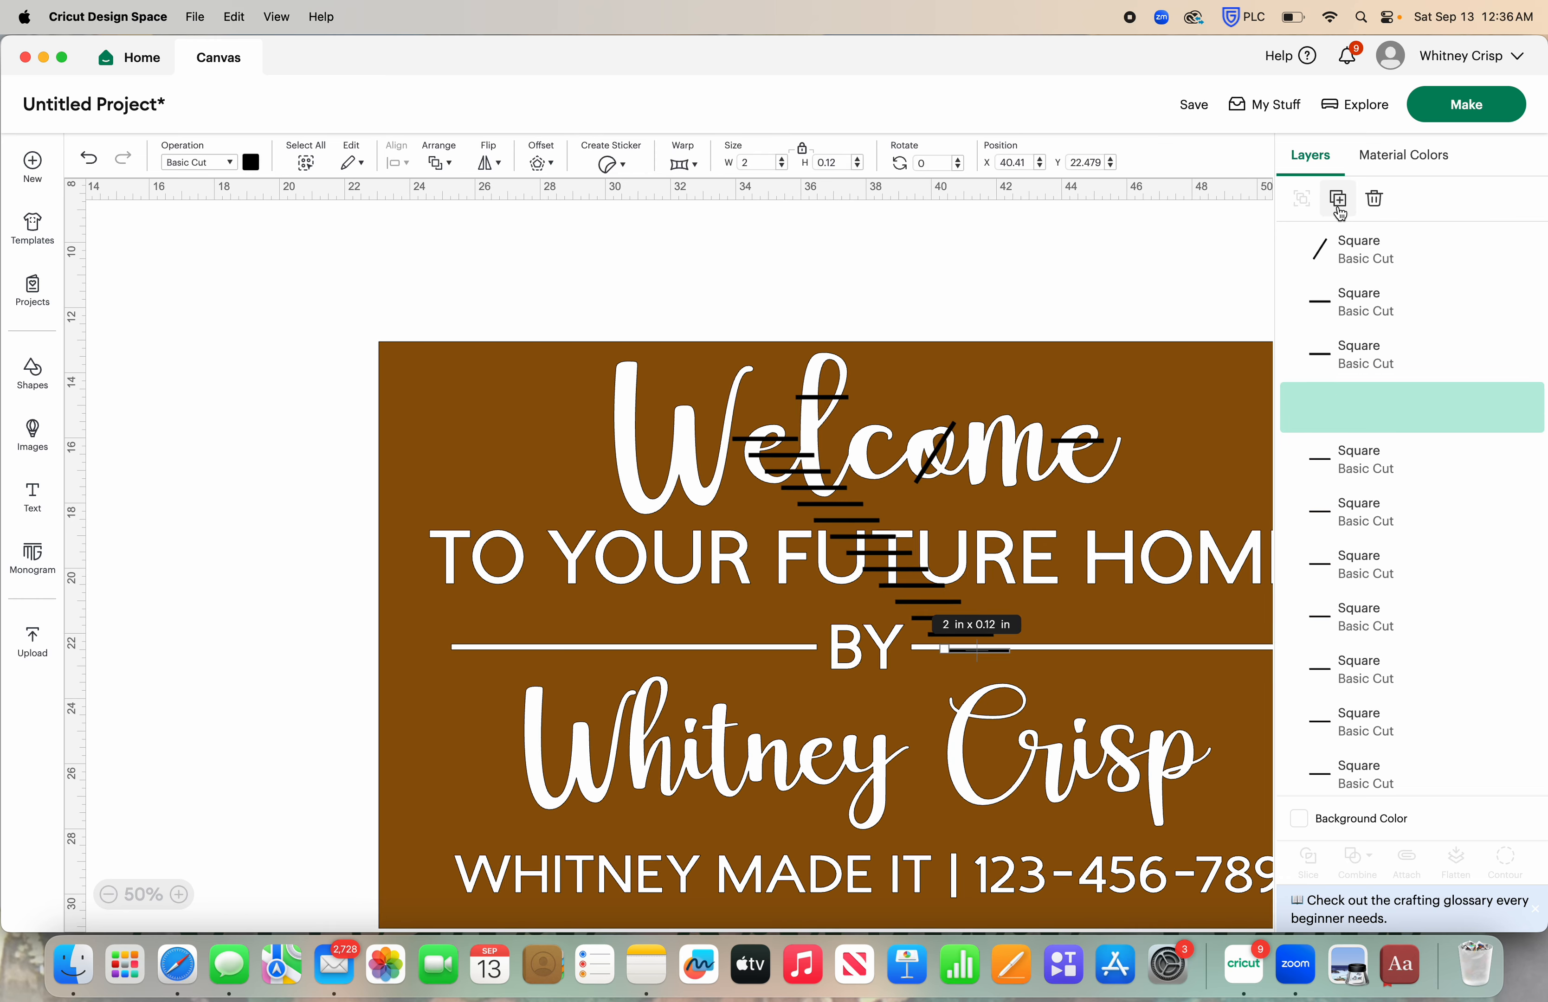
left_click(791, 457)
left_click_drag(791, 457, 510, 564)
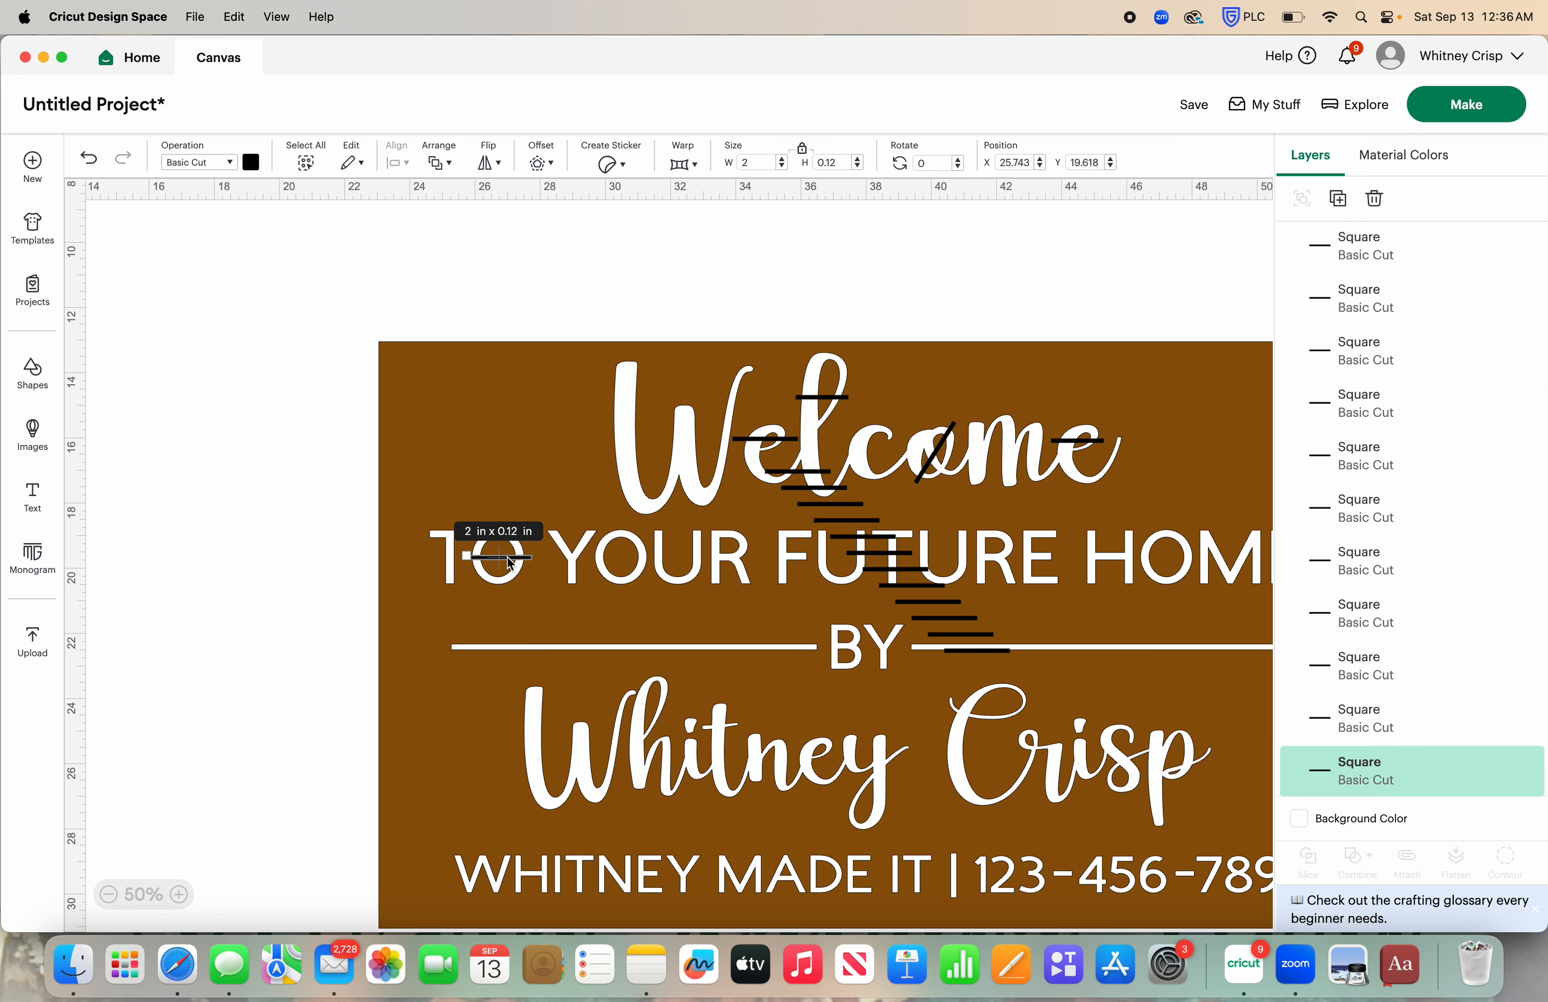
- Drag spare bridge bars onto YOUR and FUTURE
left_click(787, 475)
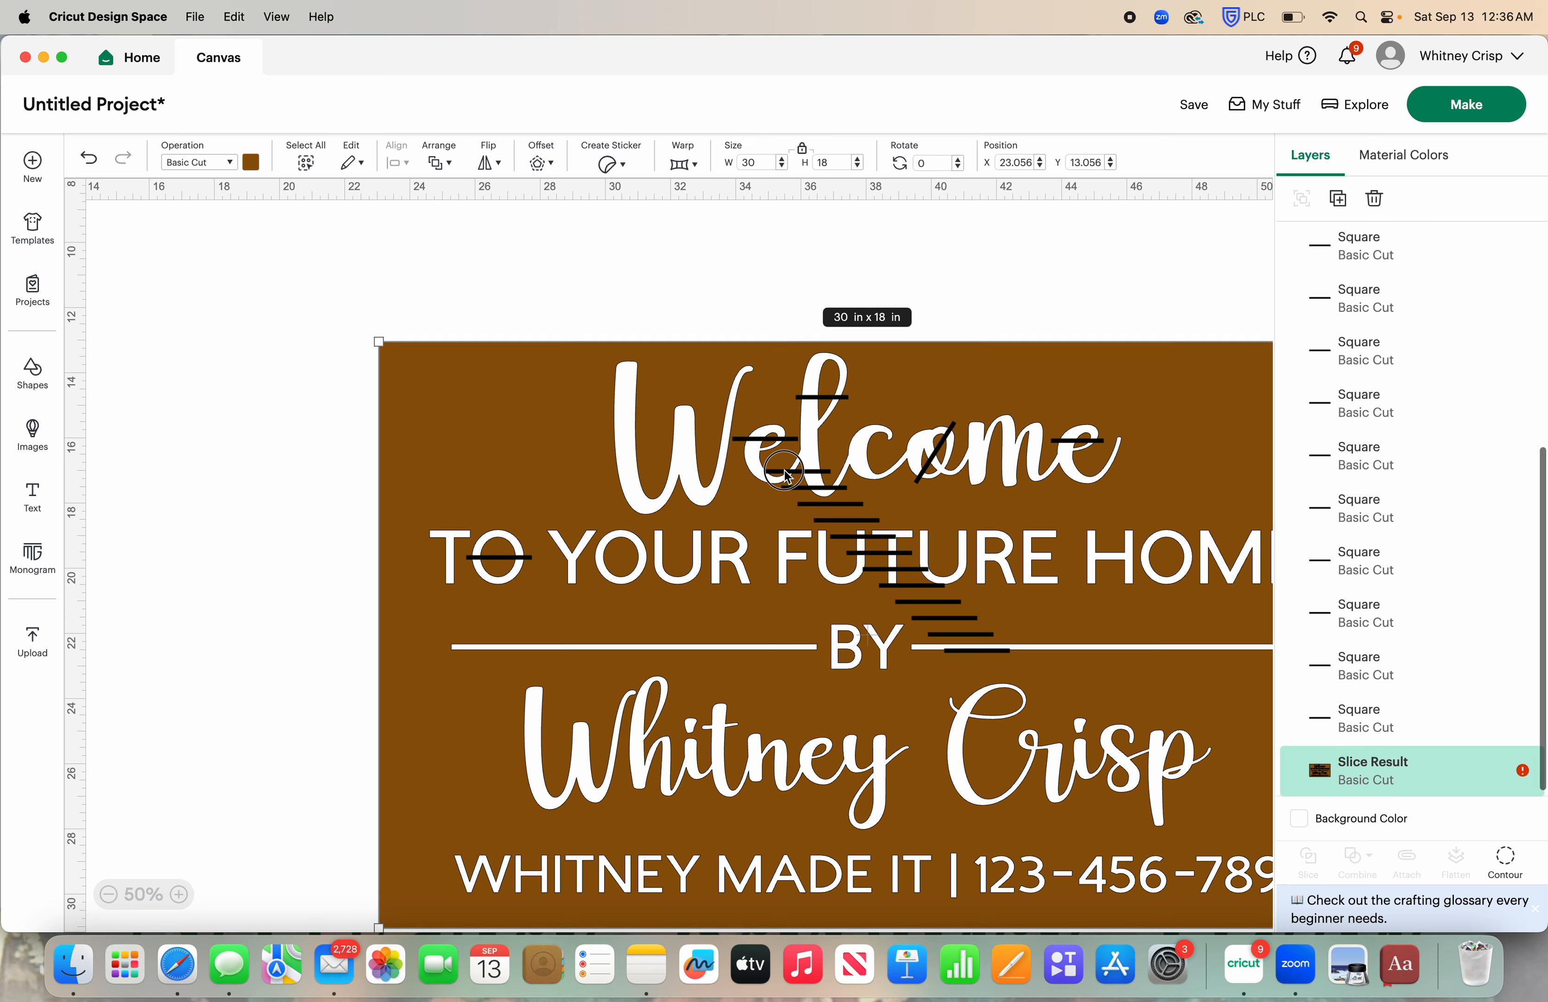
left_click(731, 299)
left_click_drag(792, 480, 607, 565)
left_click_drag(784, 489, 891, 551)
scroll(719, 527, "right", 3)
left_click(717, 505)
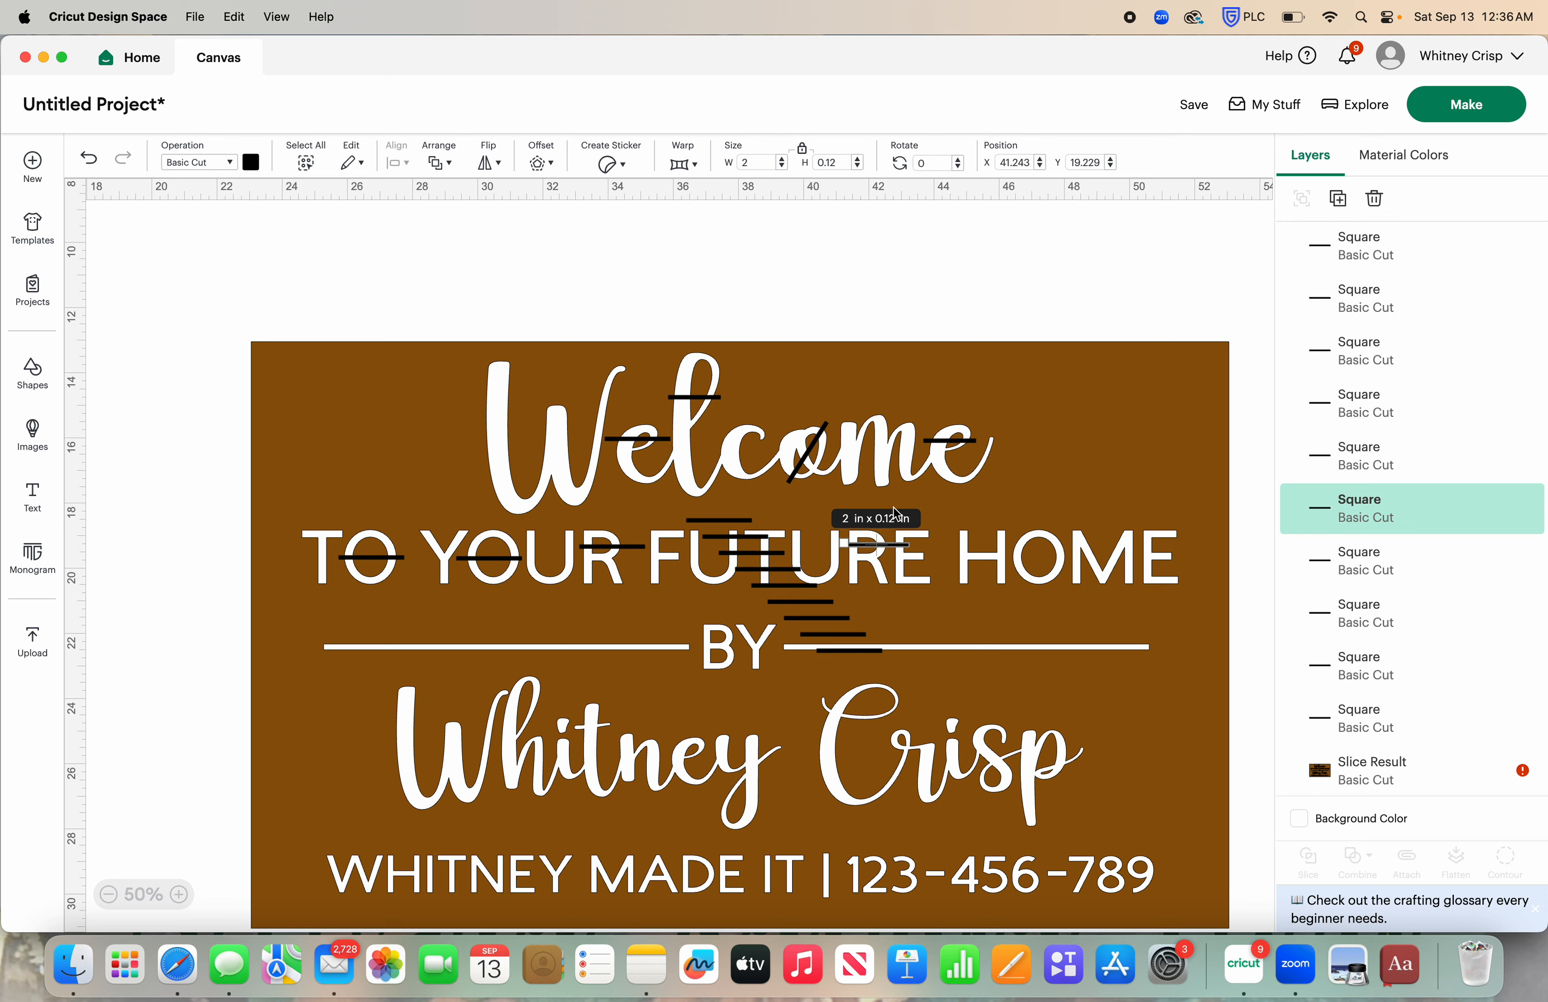
left_click(929, 274)
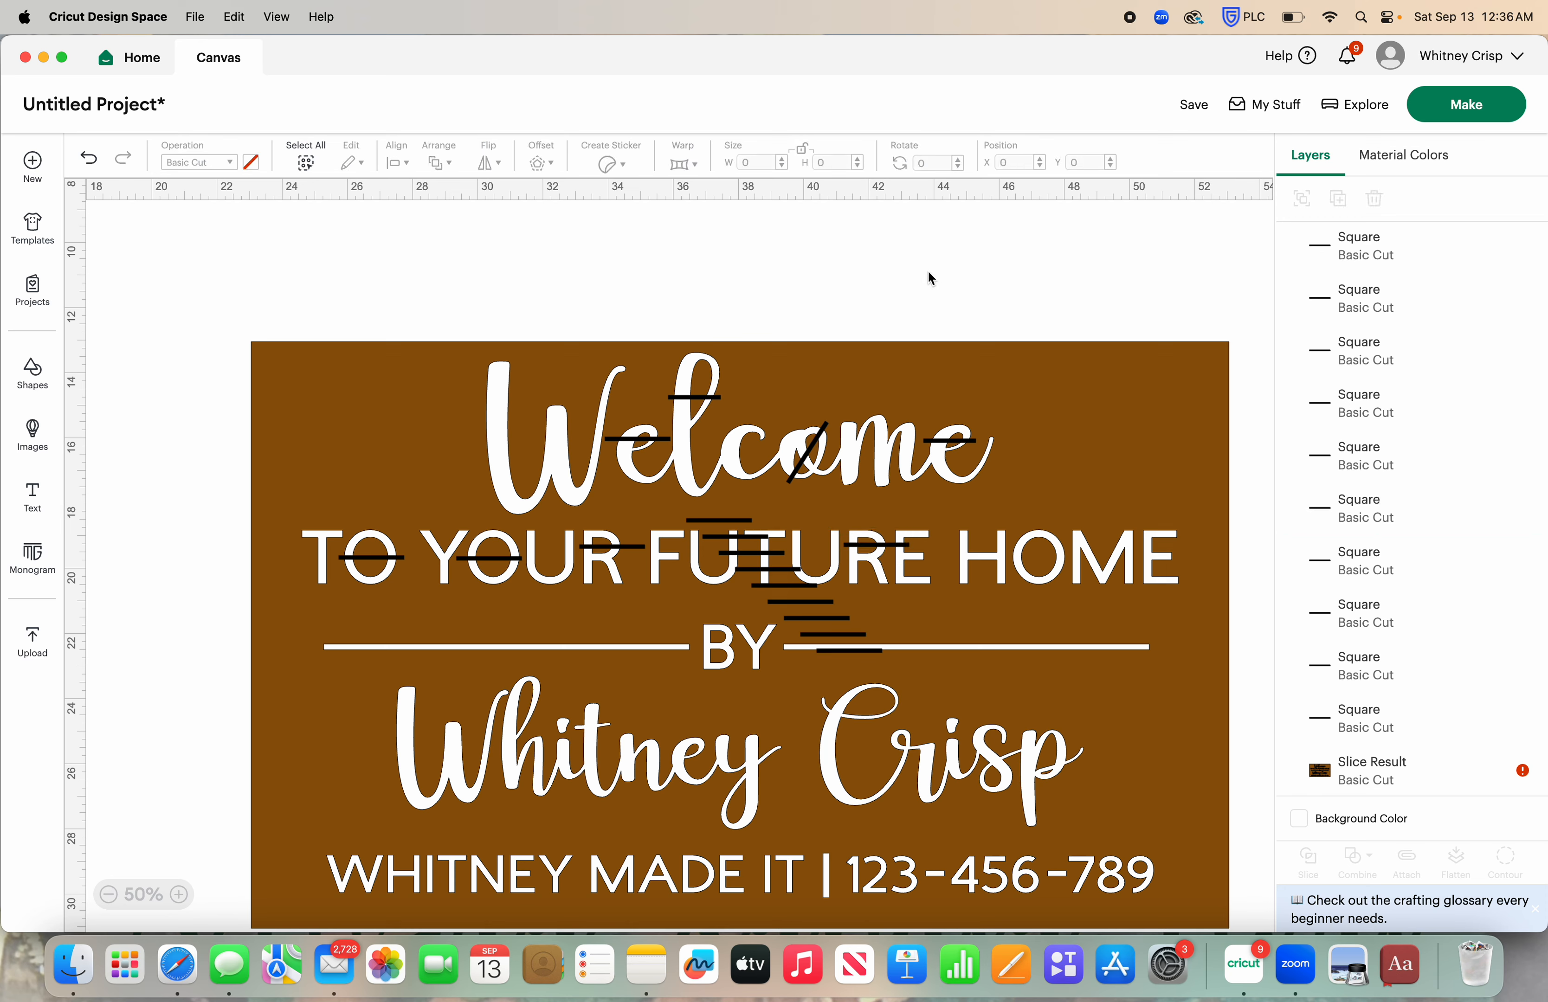
- Unlock proportions and shorten the bar on FUTURE to 1.6 in
left_click(901, 546)
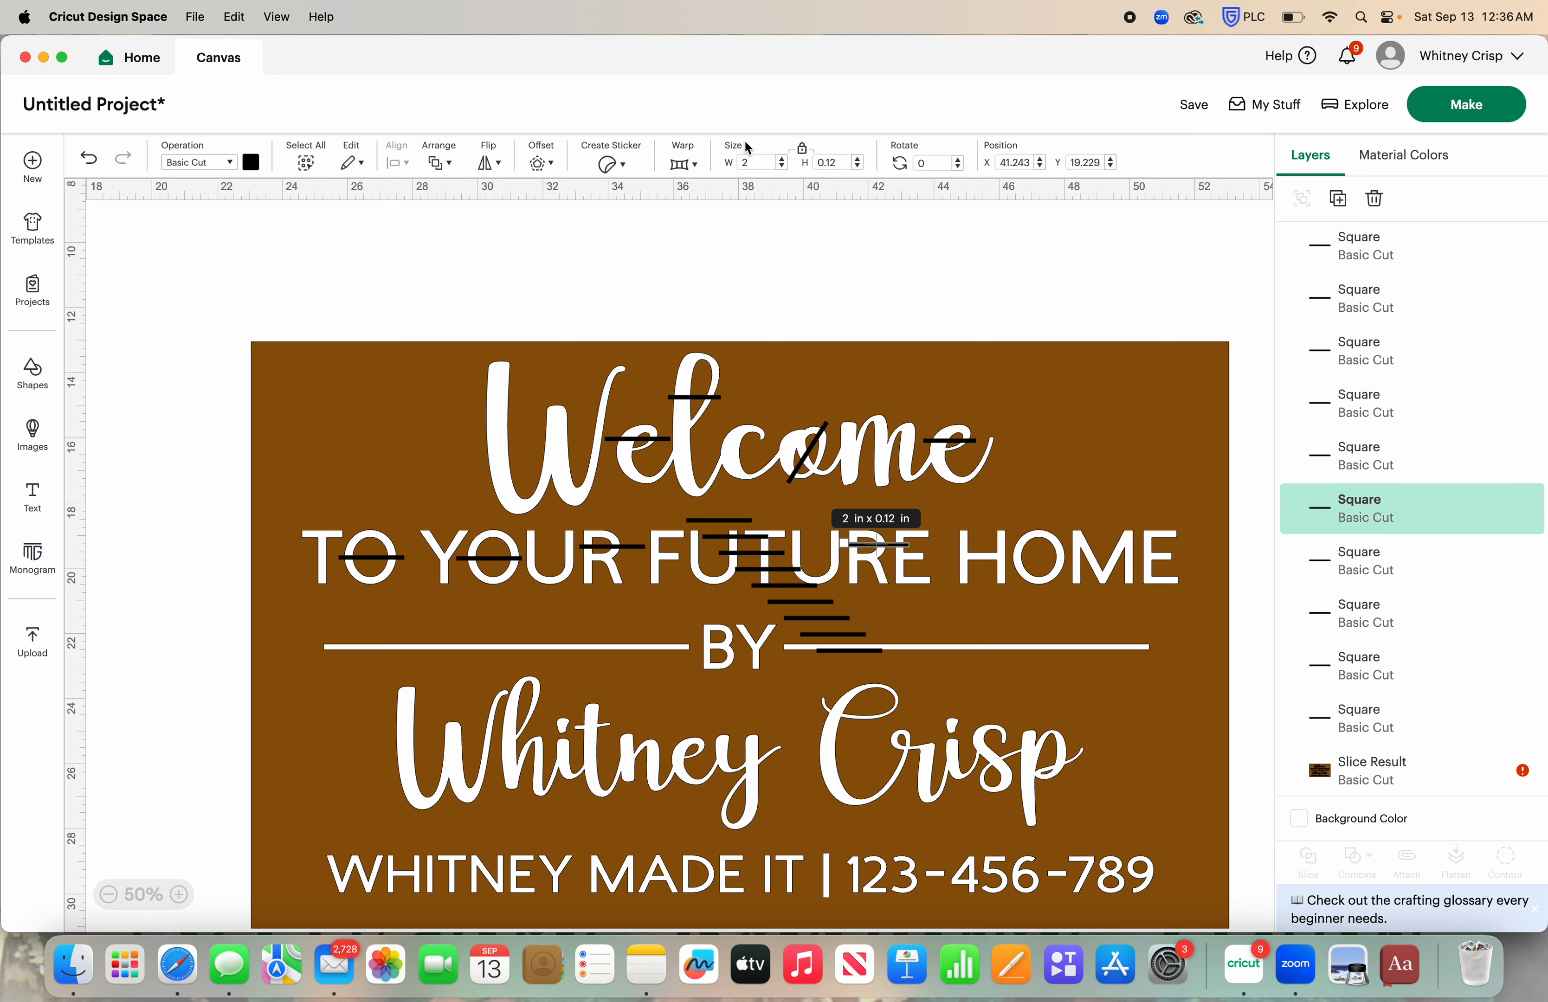
left_click(805, 156)
left_click(782, 166)
left_click(781, 166)
left_click(782, 167)
left_click(782, 167)
left_click(837, 280)
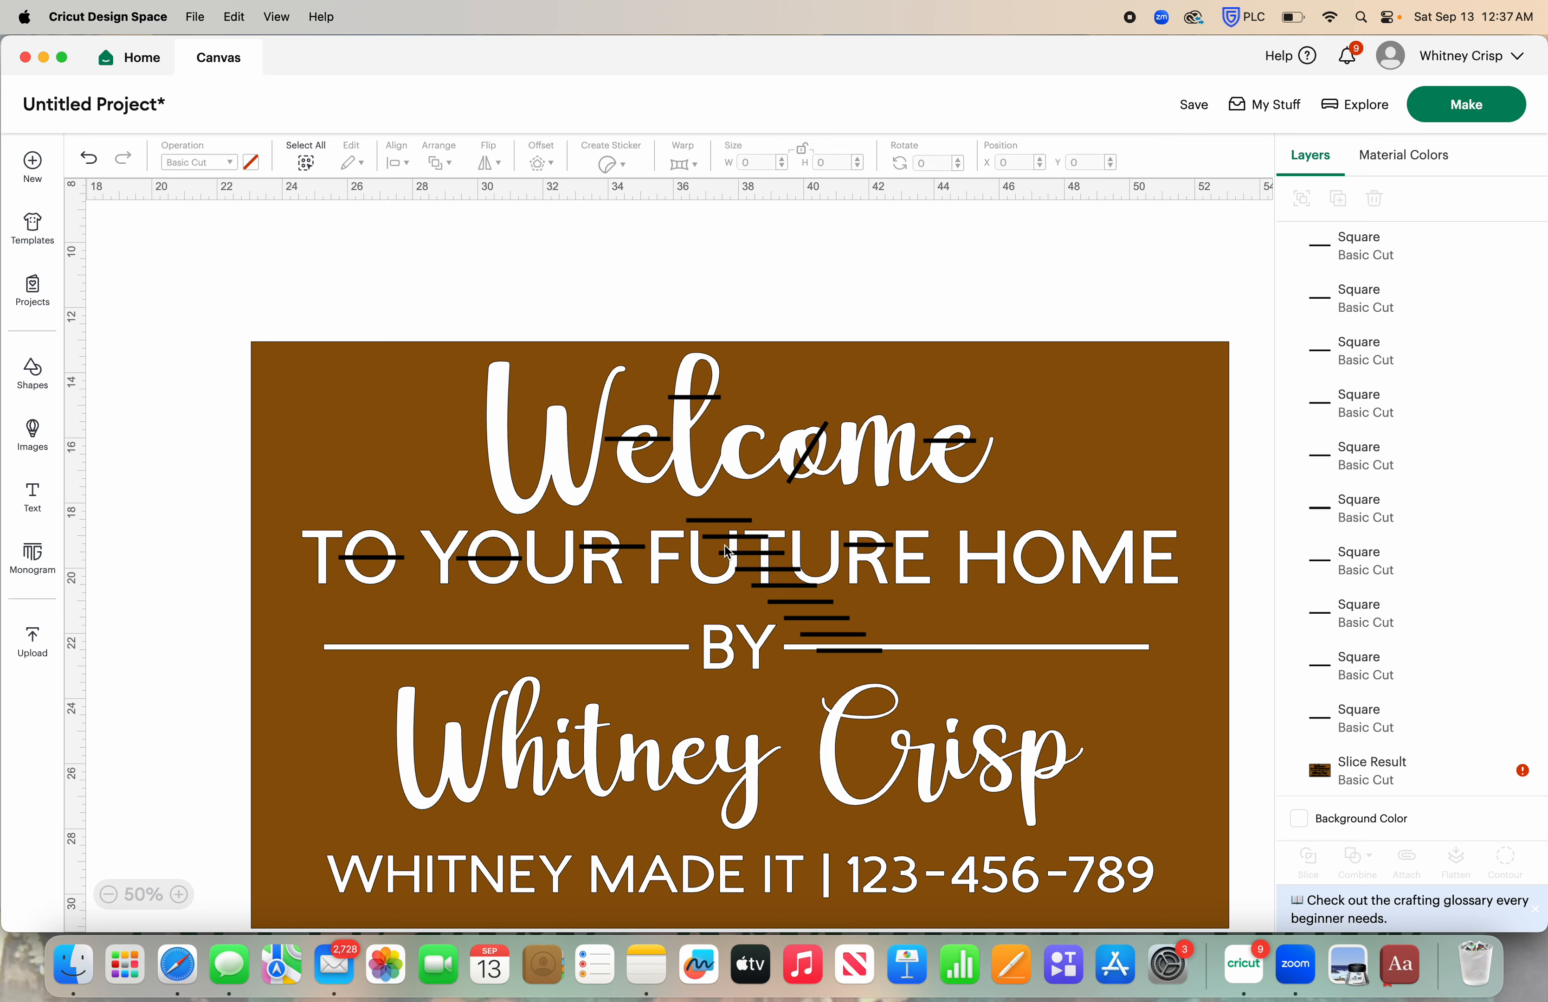
- Place another bridge bar across the O of HOME
left_click_drag(727, 525, 1047, 563)
left_click(1023, 297)
left_click(1071, 558)
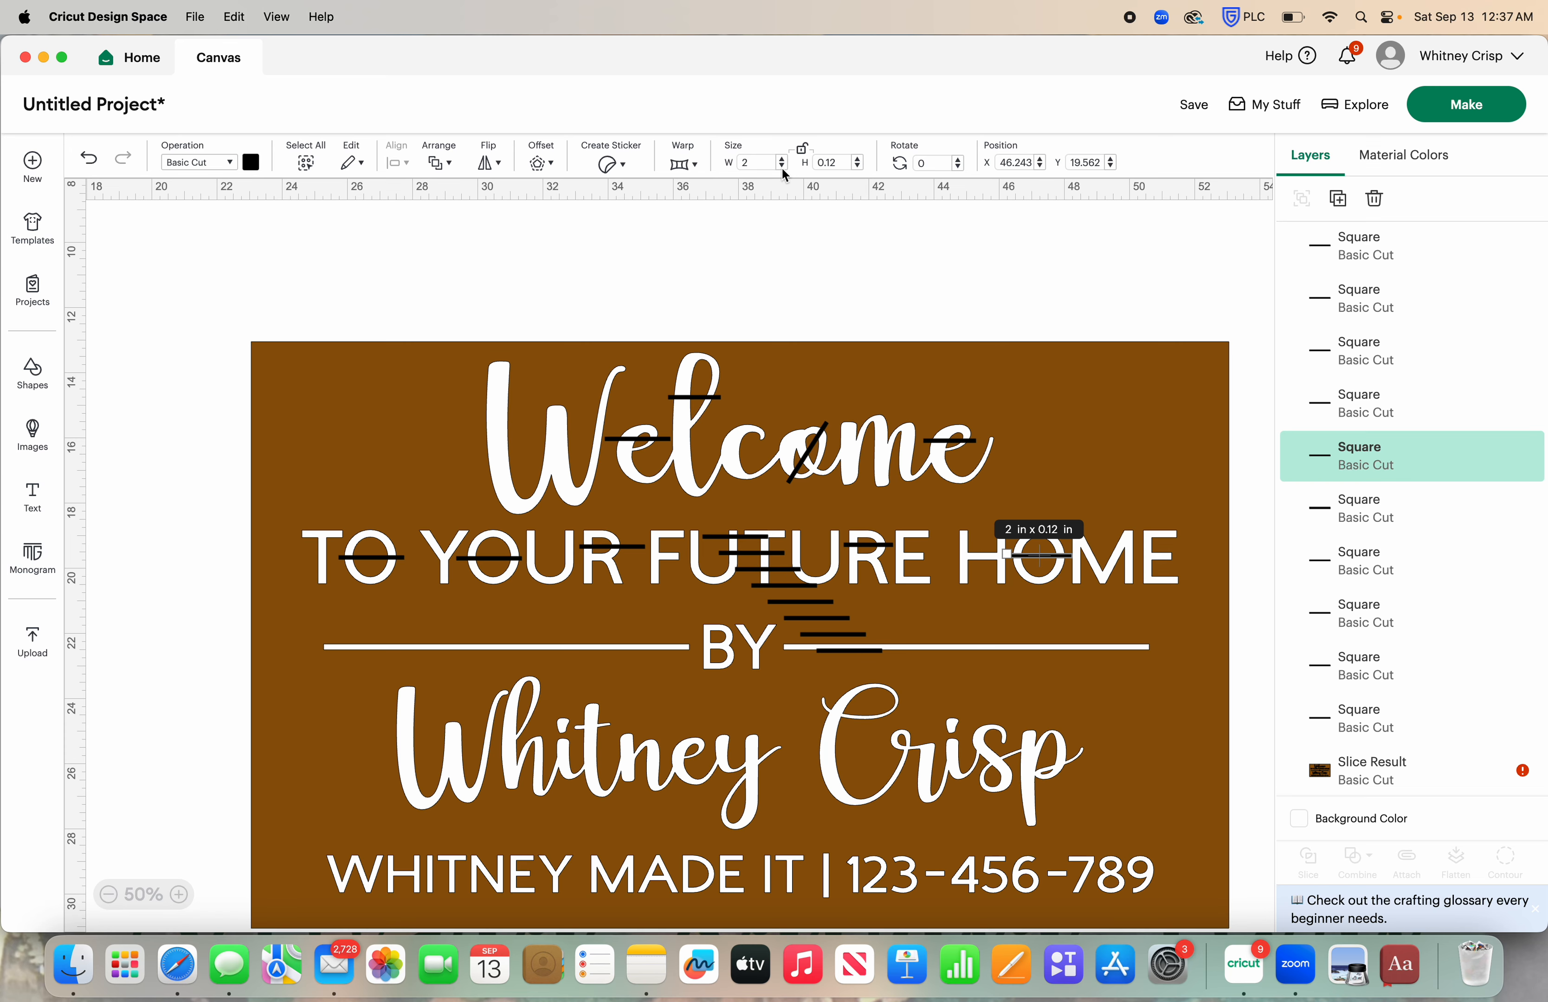
left_click(793, 209)
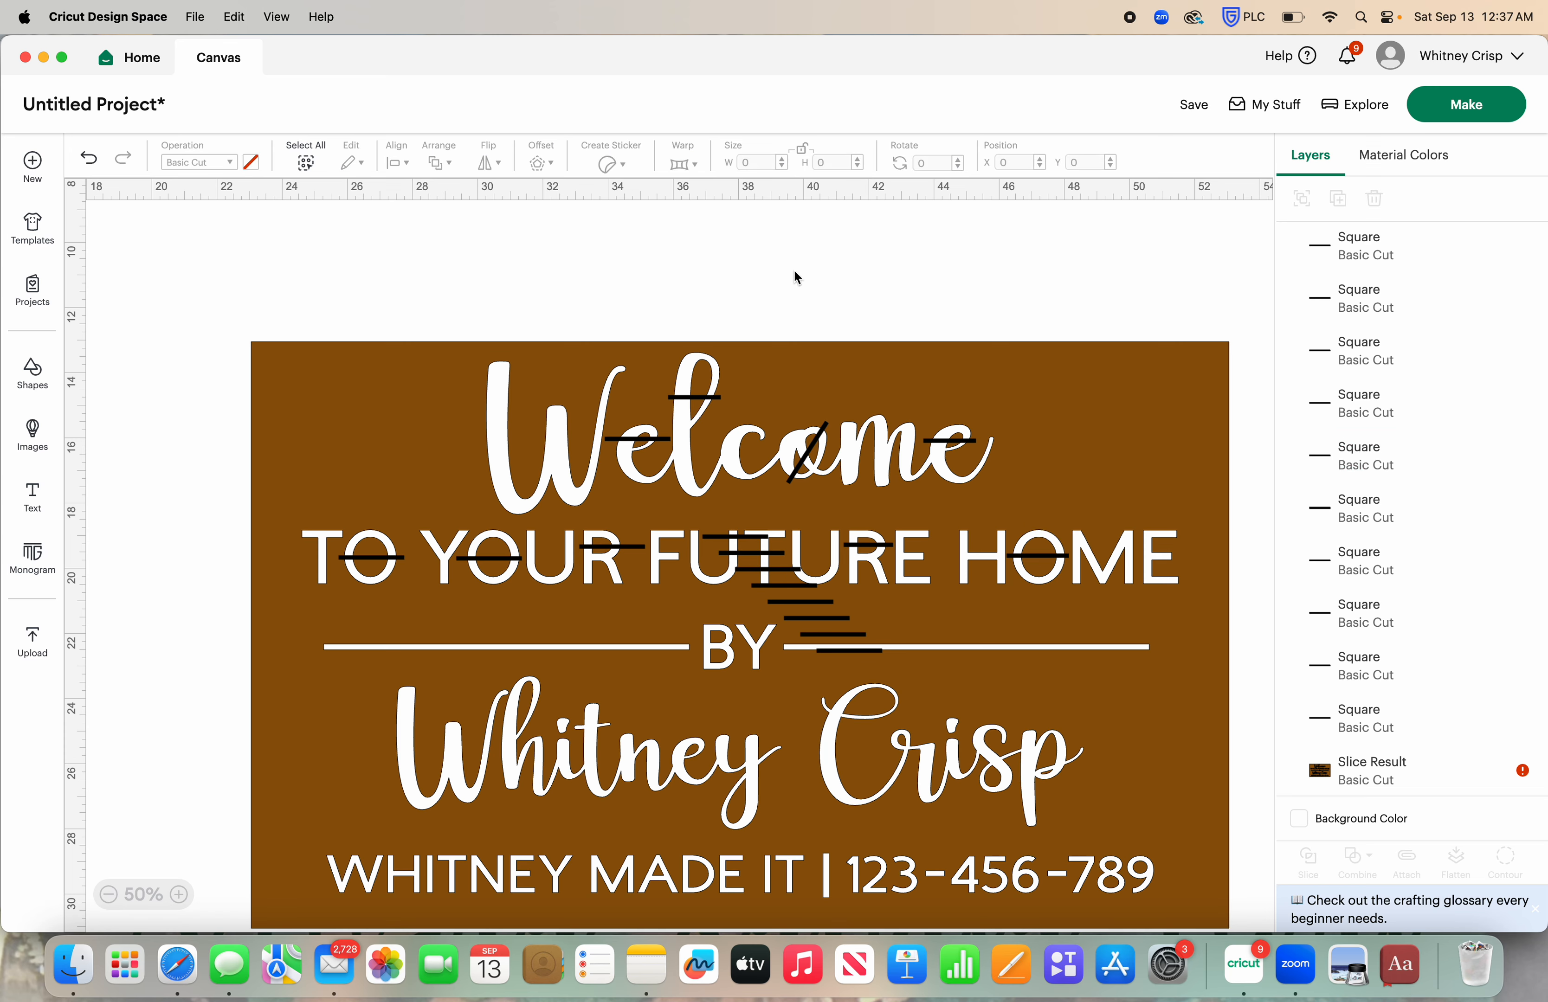
scroll(798, 331, "down", 5)
- Move a spare bar onto BY and rotate it 90° to stand upright
left_click(752, 426)
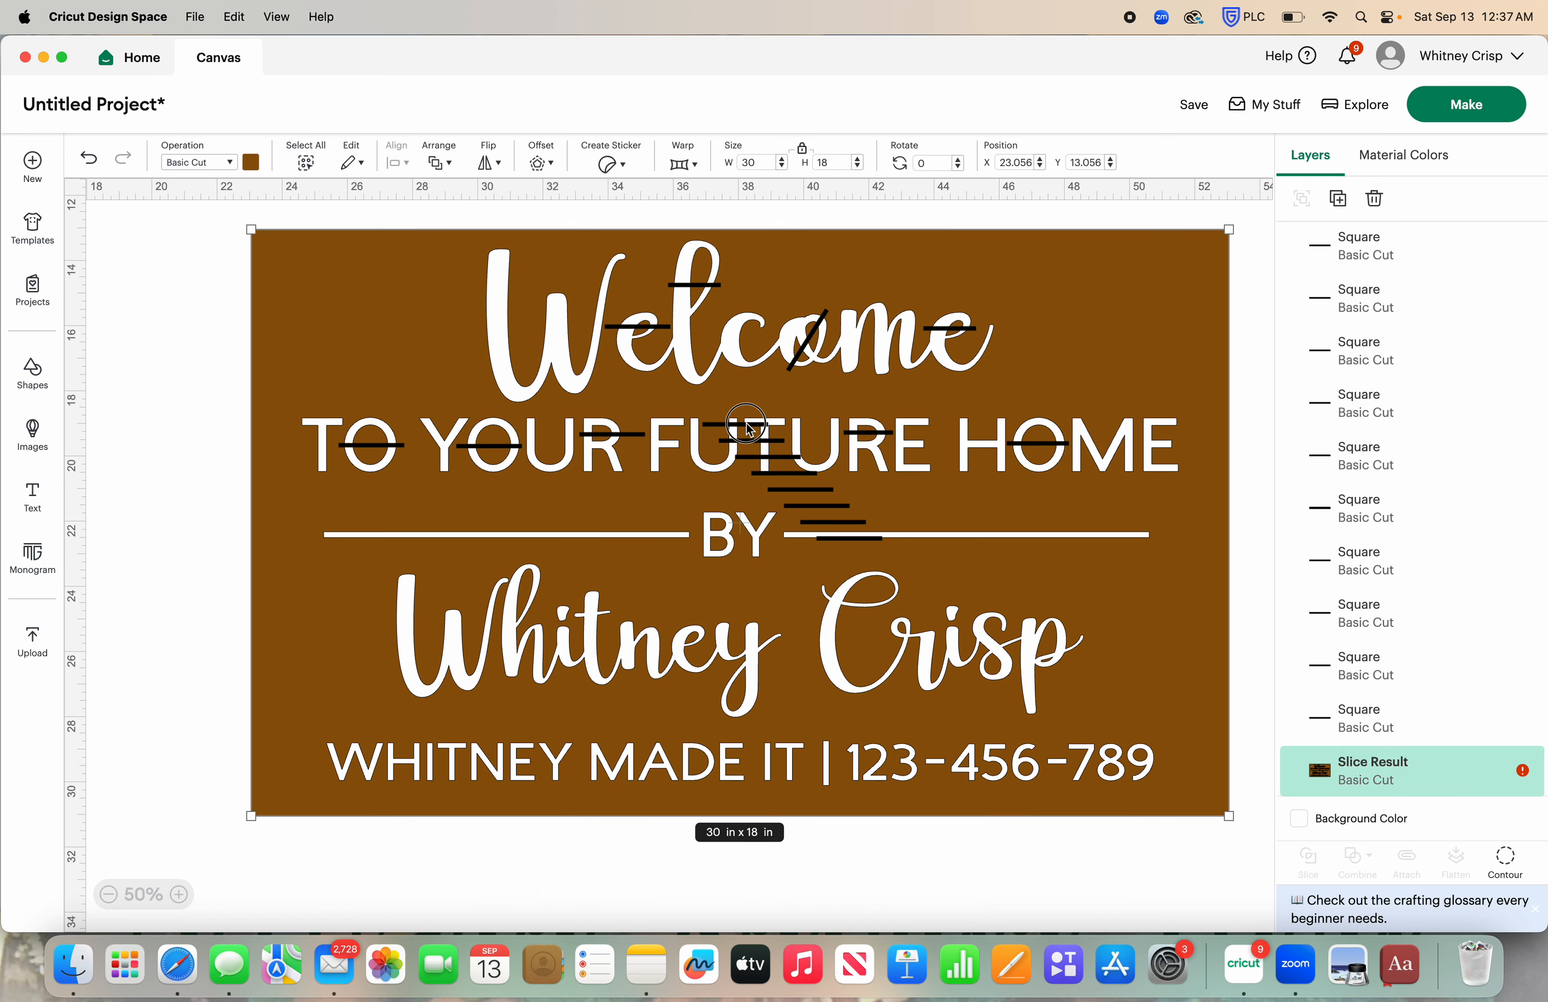
left_click(220, 292)
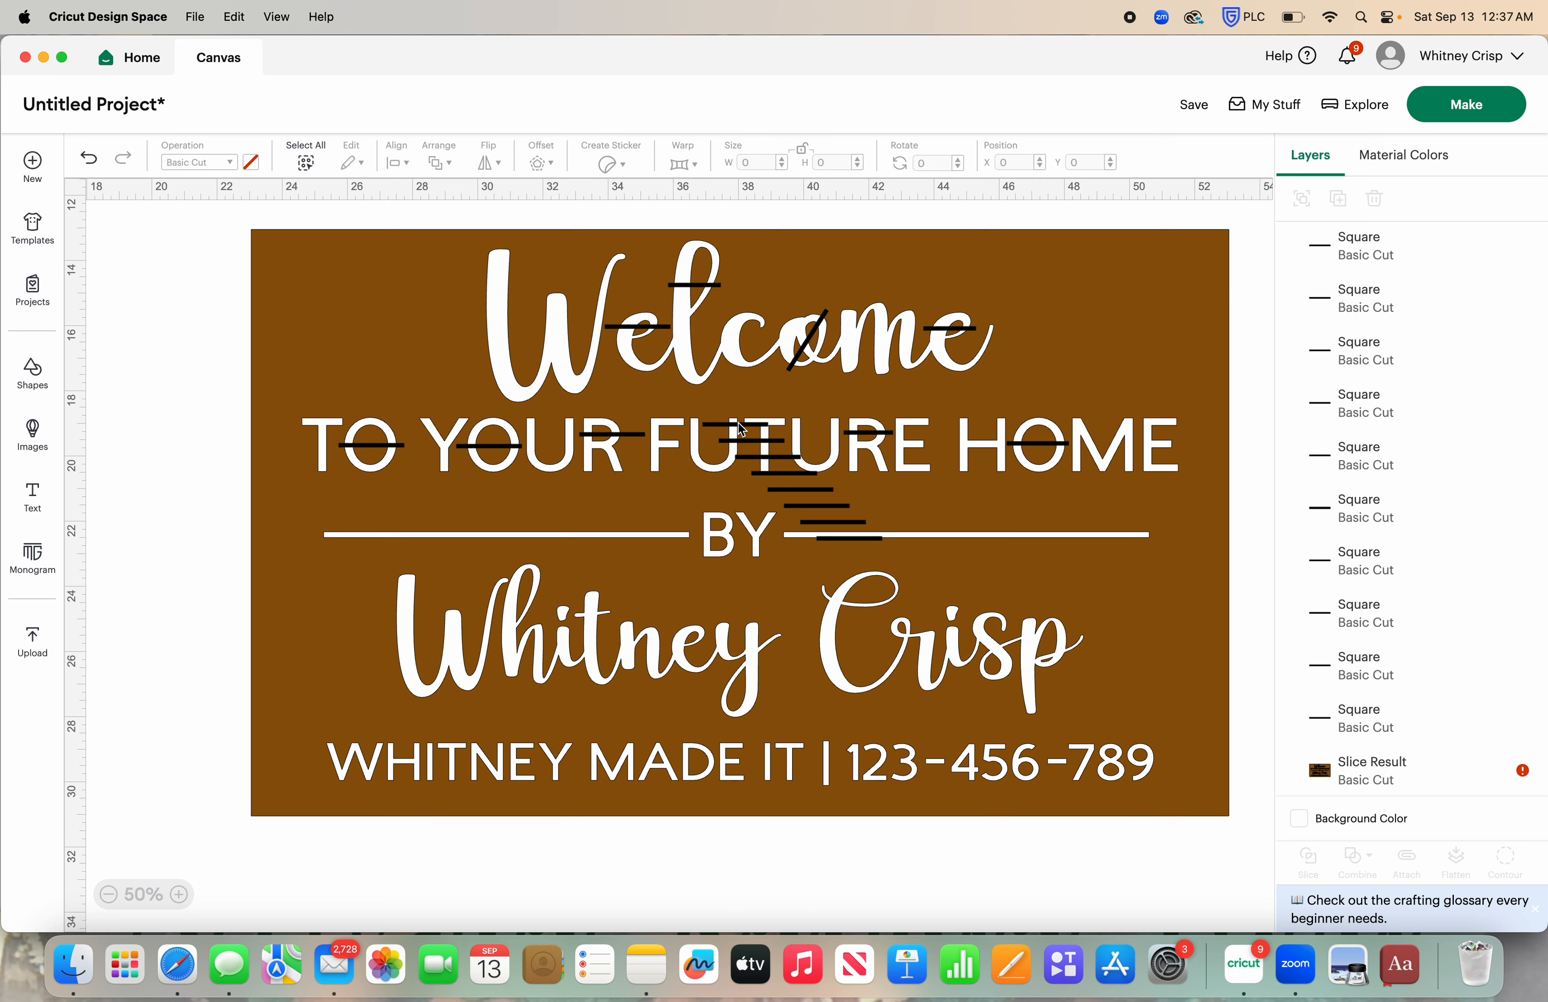
left_click_drag(724, 435, 714, 545)
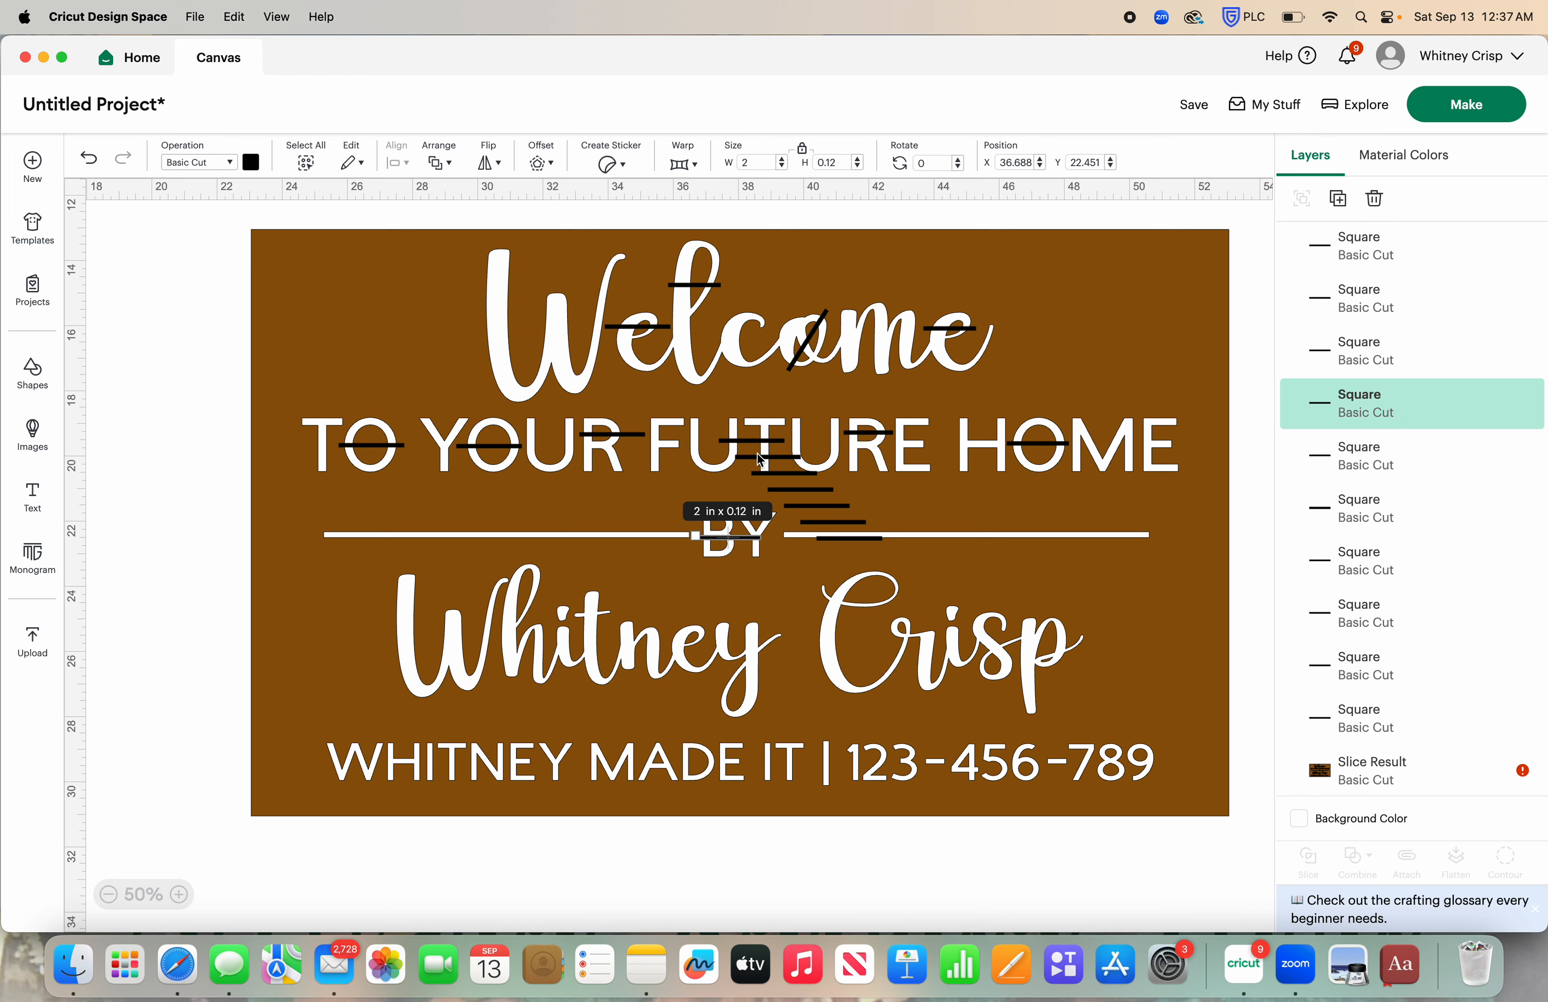
left_click(917, 164)
type("90")
key("Return")
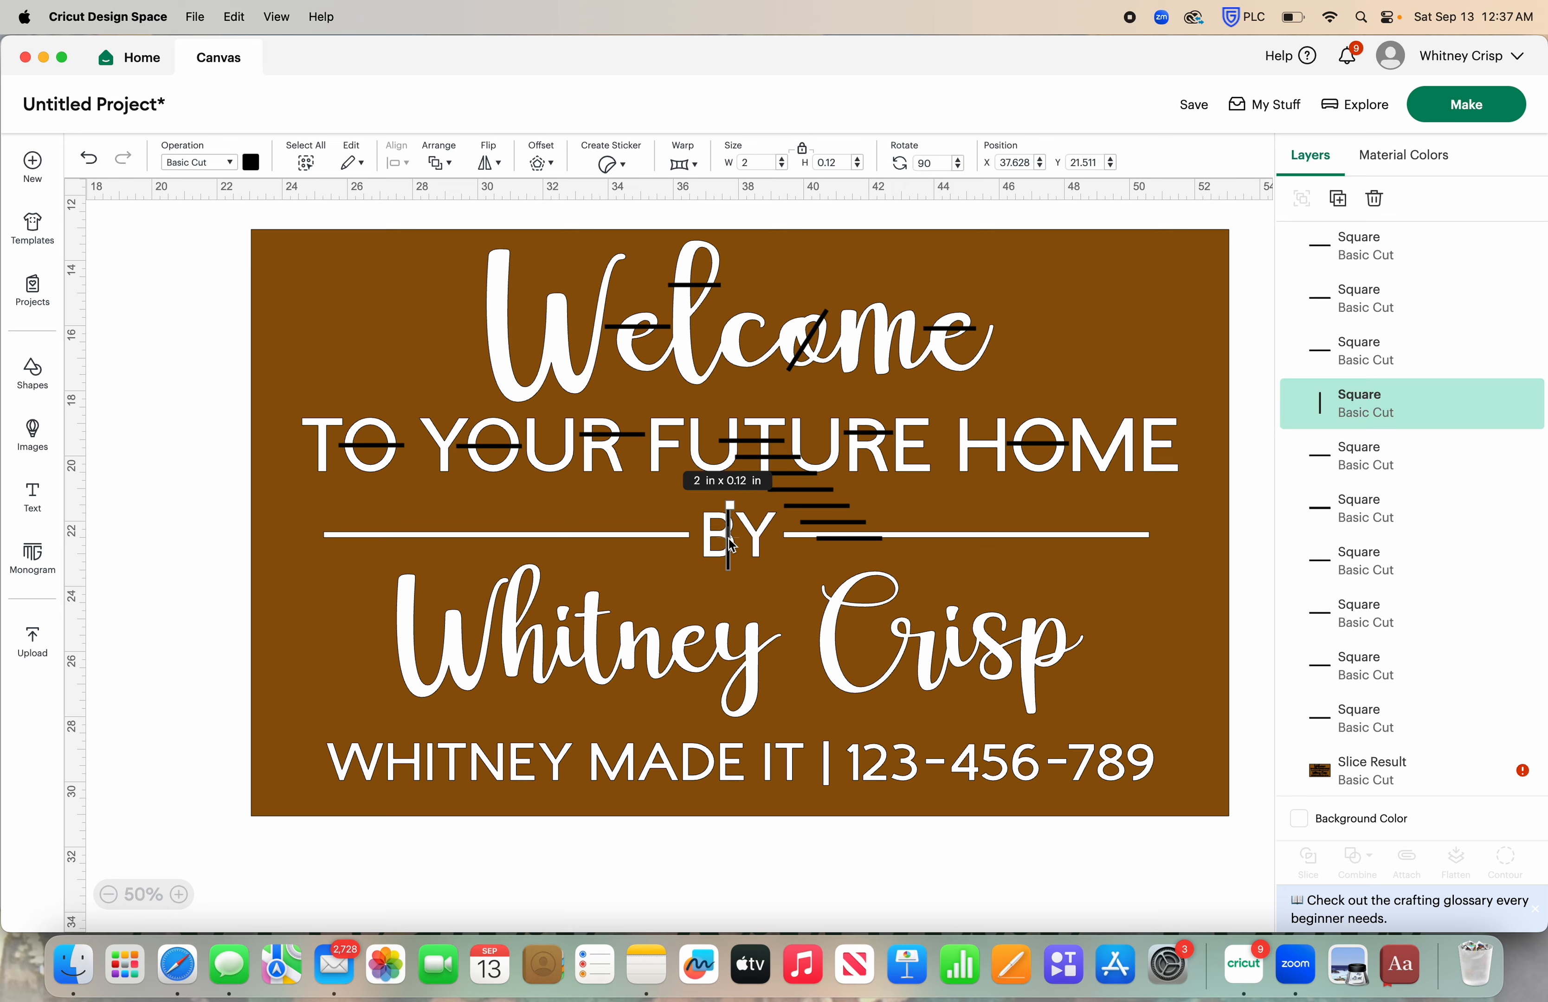
left_click_drag(729, 538, 719, 536)
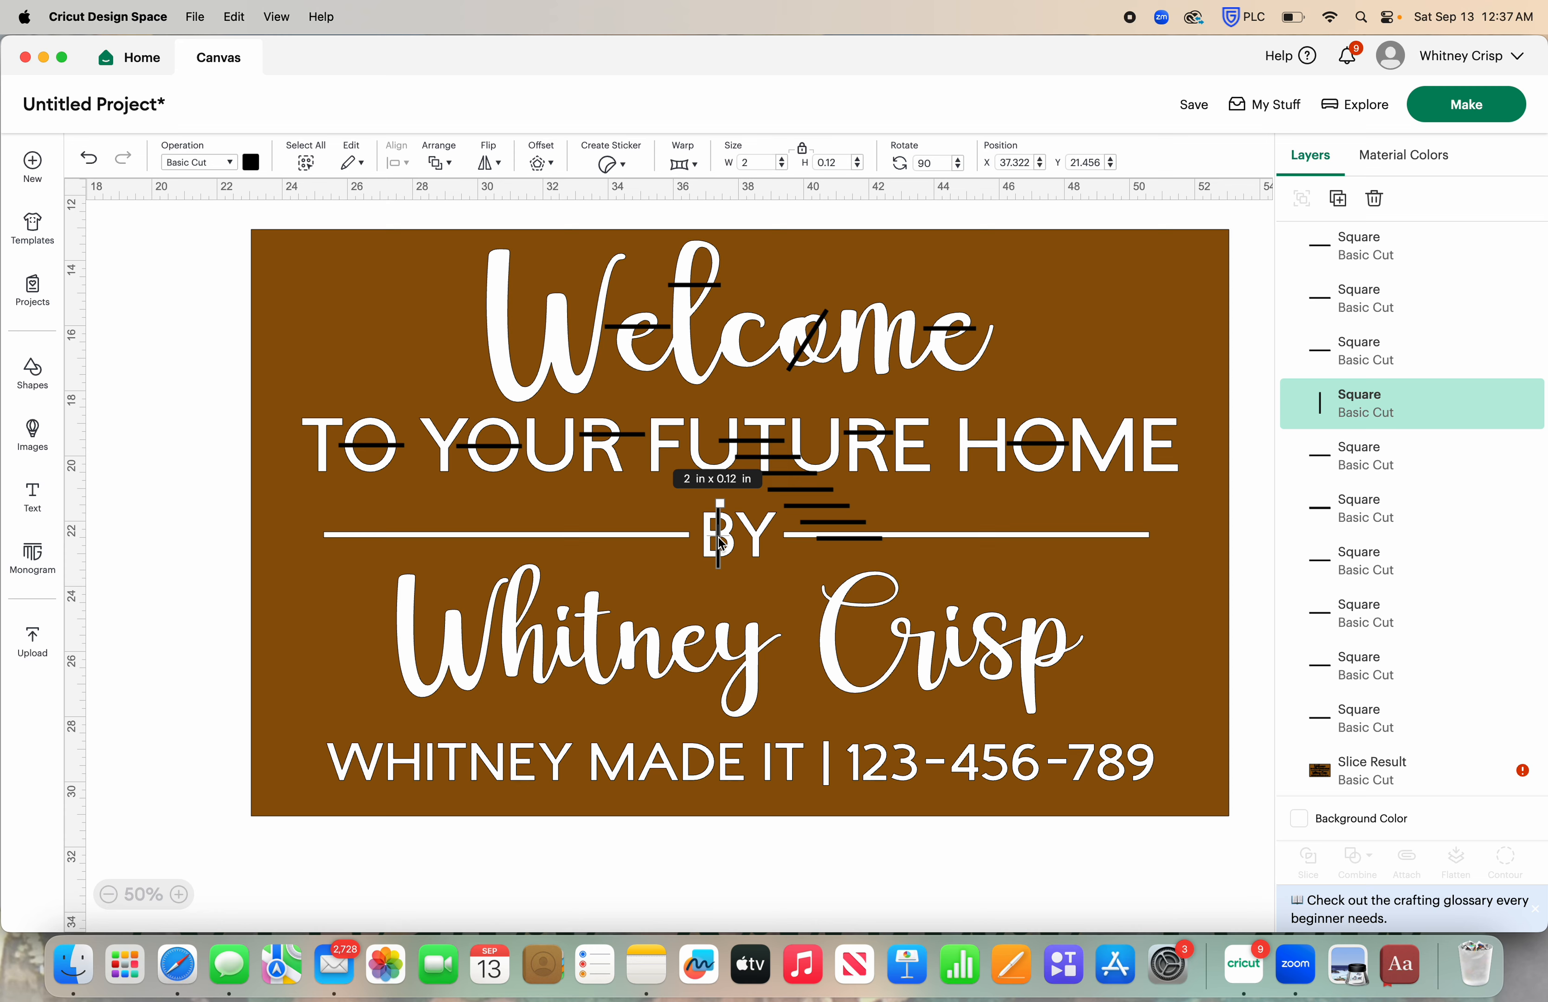
- Place spare bars on and below the script name, shortening one to 1.4 in
left_click_drag(750, 443, 537, 593)
left_click(184, 508)
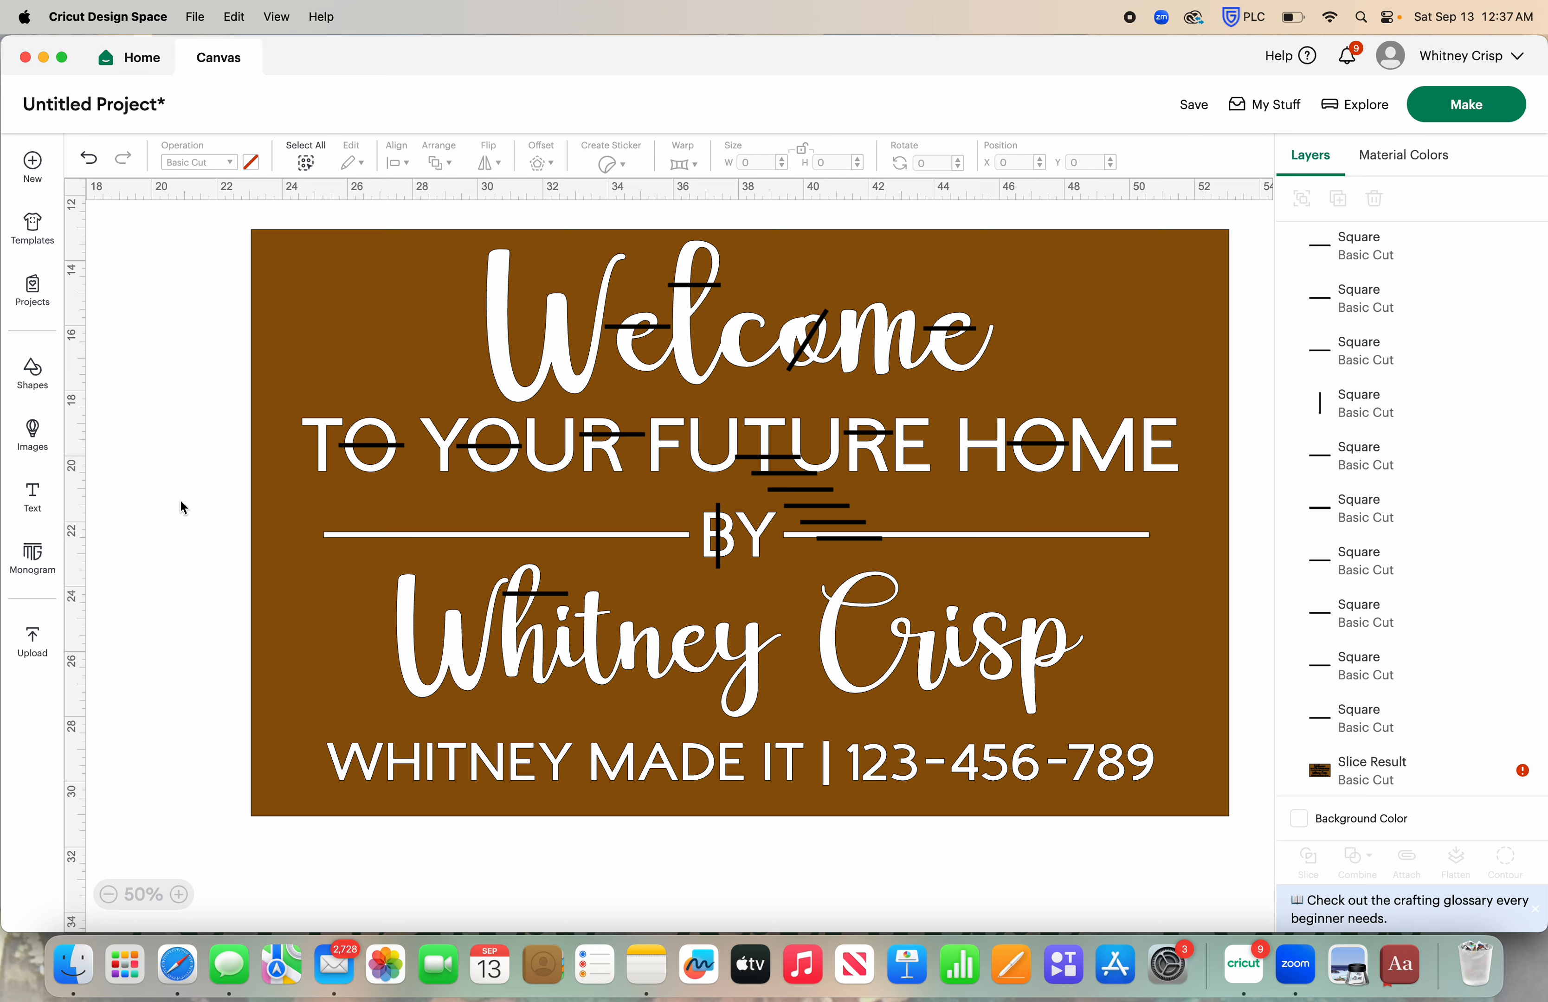
left_click_drag(743, 458, 673, 648)
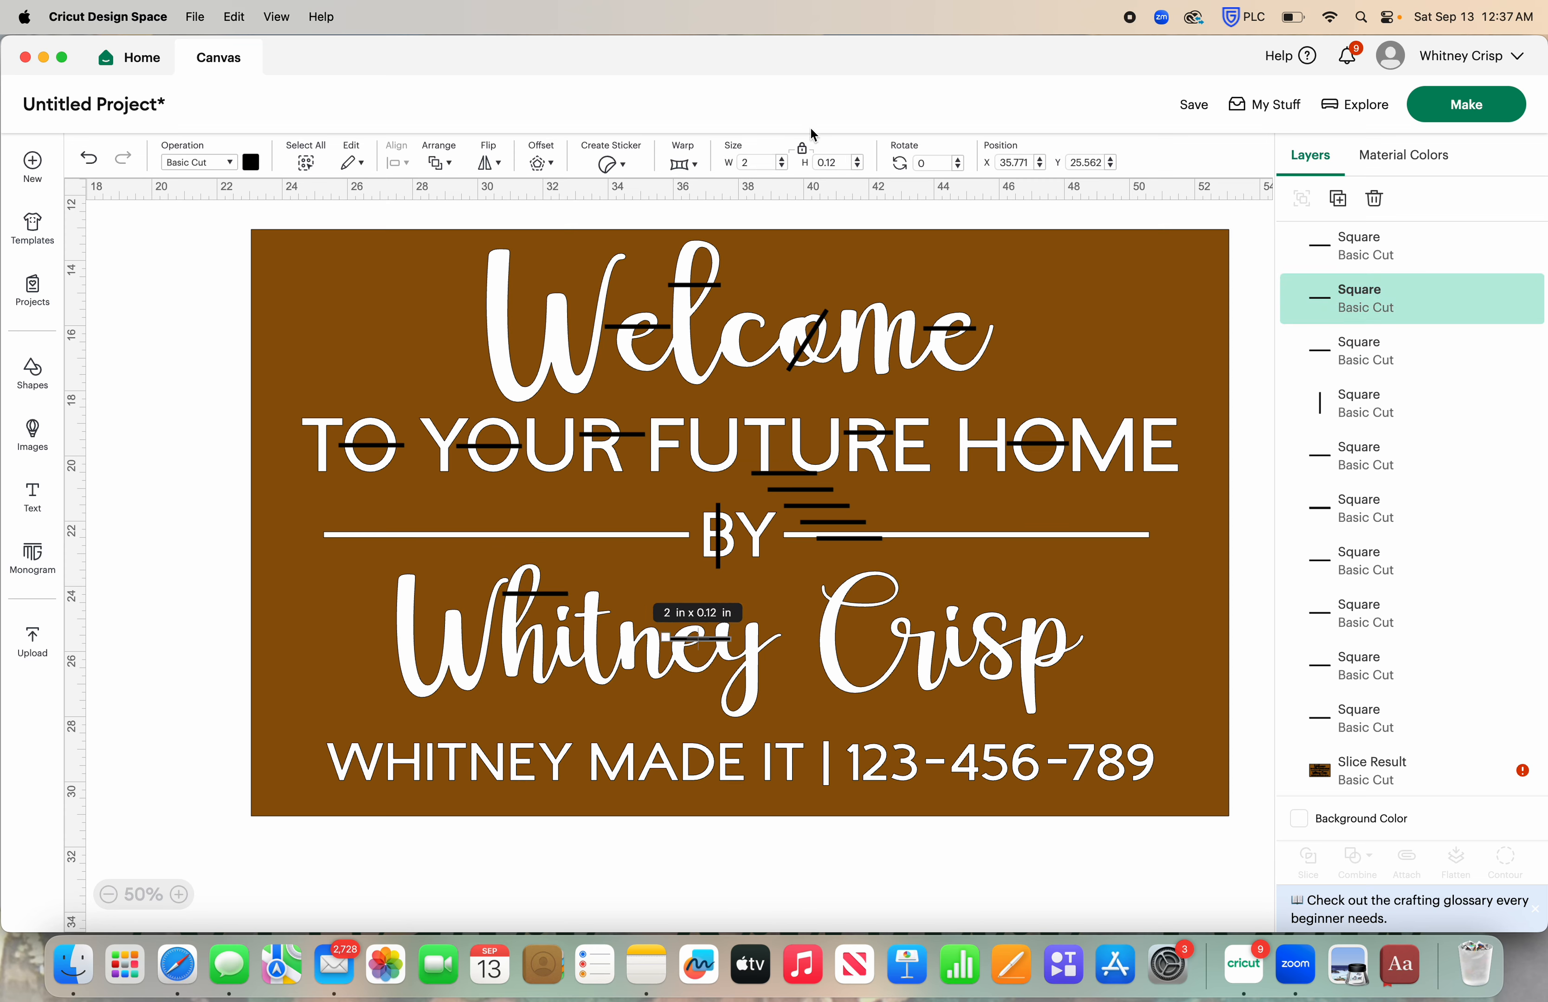
left_click(803, 149)
left_click(782, 167)
left_click(782, 167)
left_click_drag(787, 478, 748, 696)
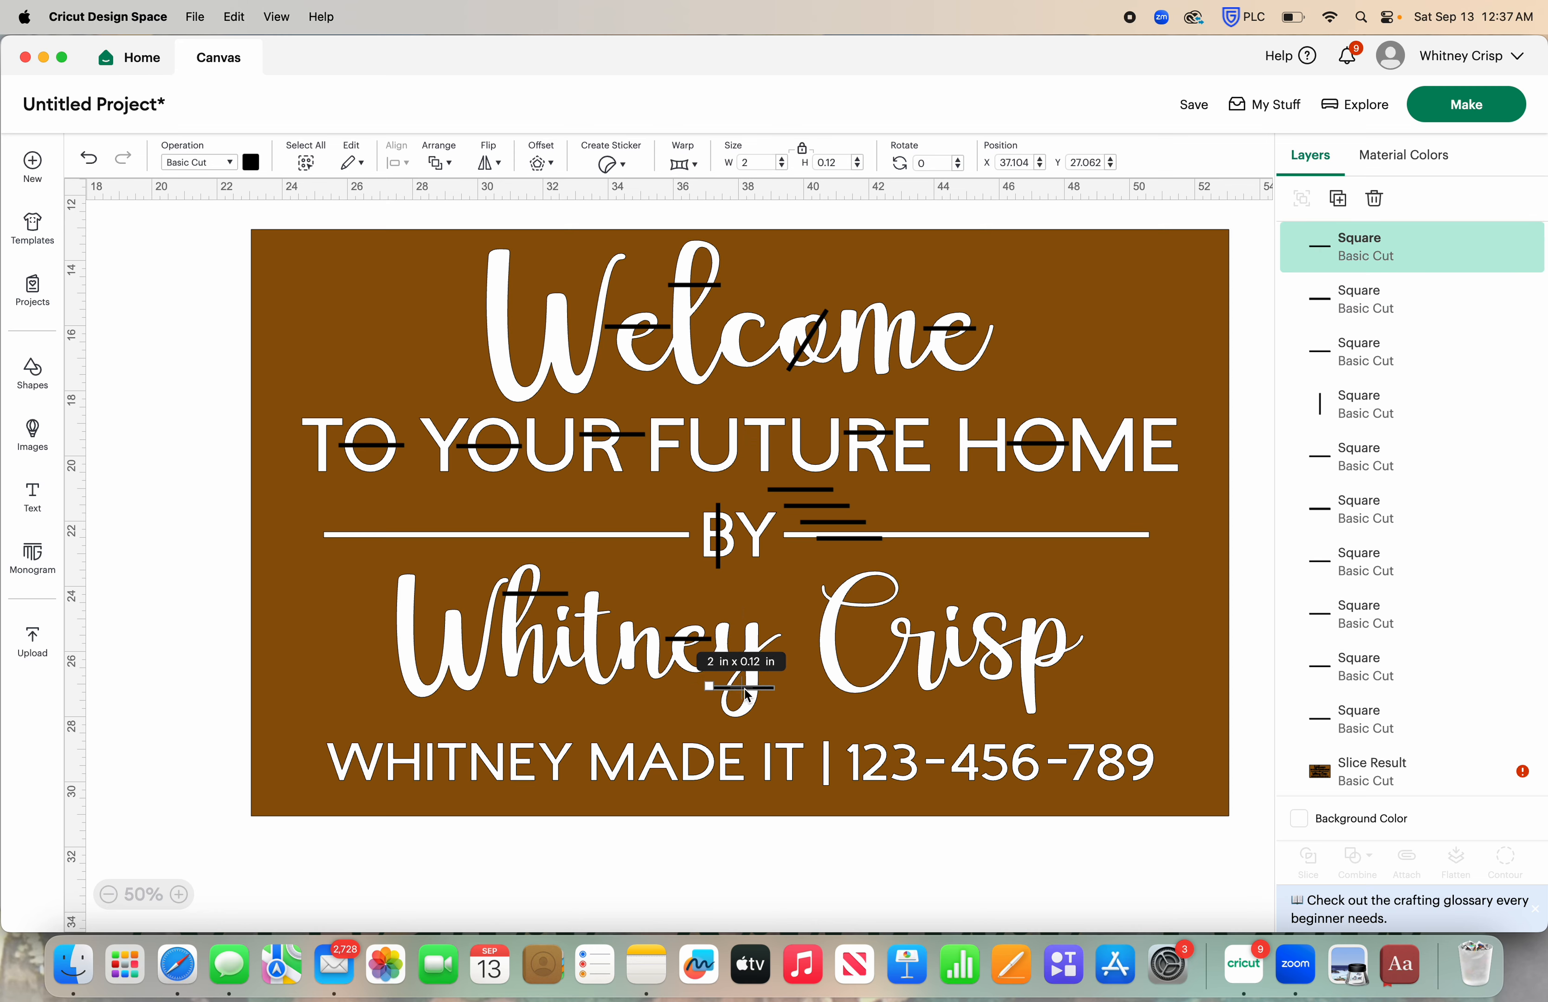
- Move bars onto the surname's C and its end, shortening the last to 1.4 in
left_click_drag(842, 538, 908, 594)
left_click_drag(839, 521, 902, 632)
left_click_drag(834, 506, 1025, 674)
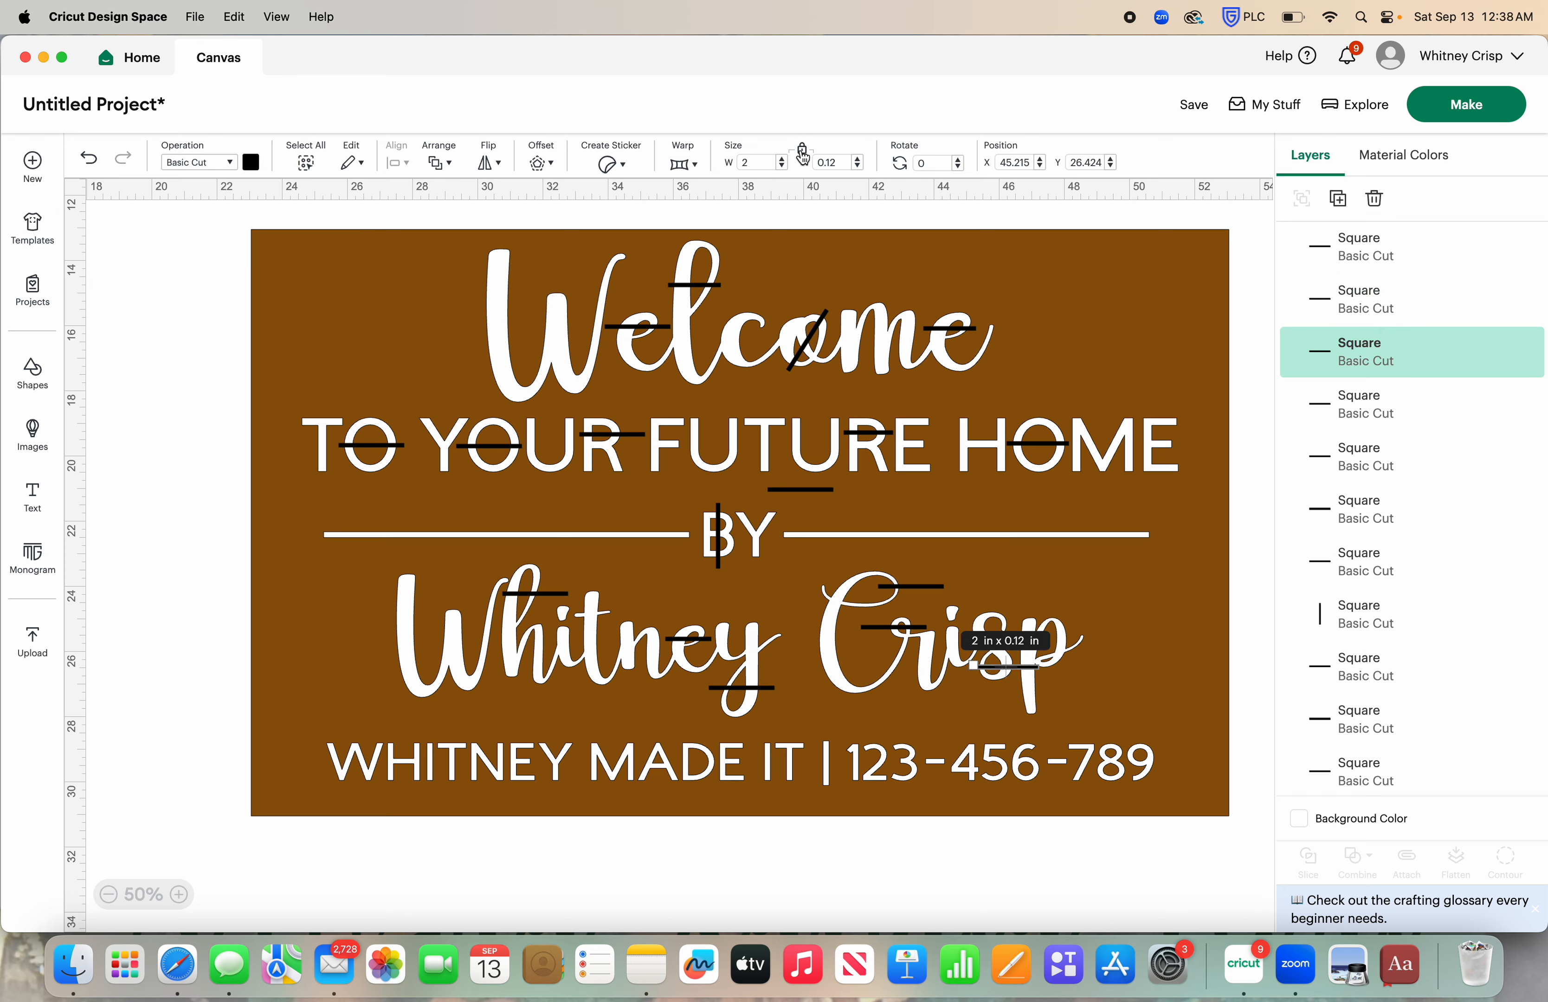
left_click(782, 167)
left_click(782, 167)
left_click(782, 167)
left_click(782, 167)
left_click(782, 167)
left_click(781, 167)
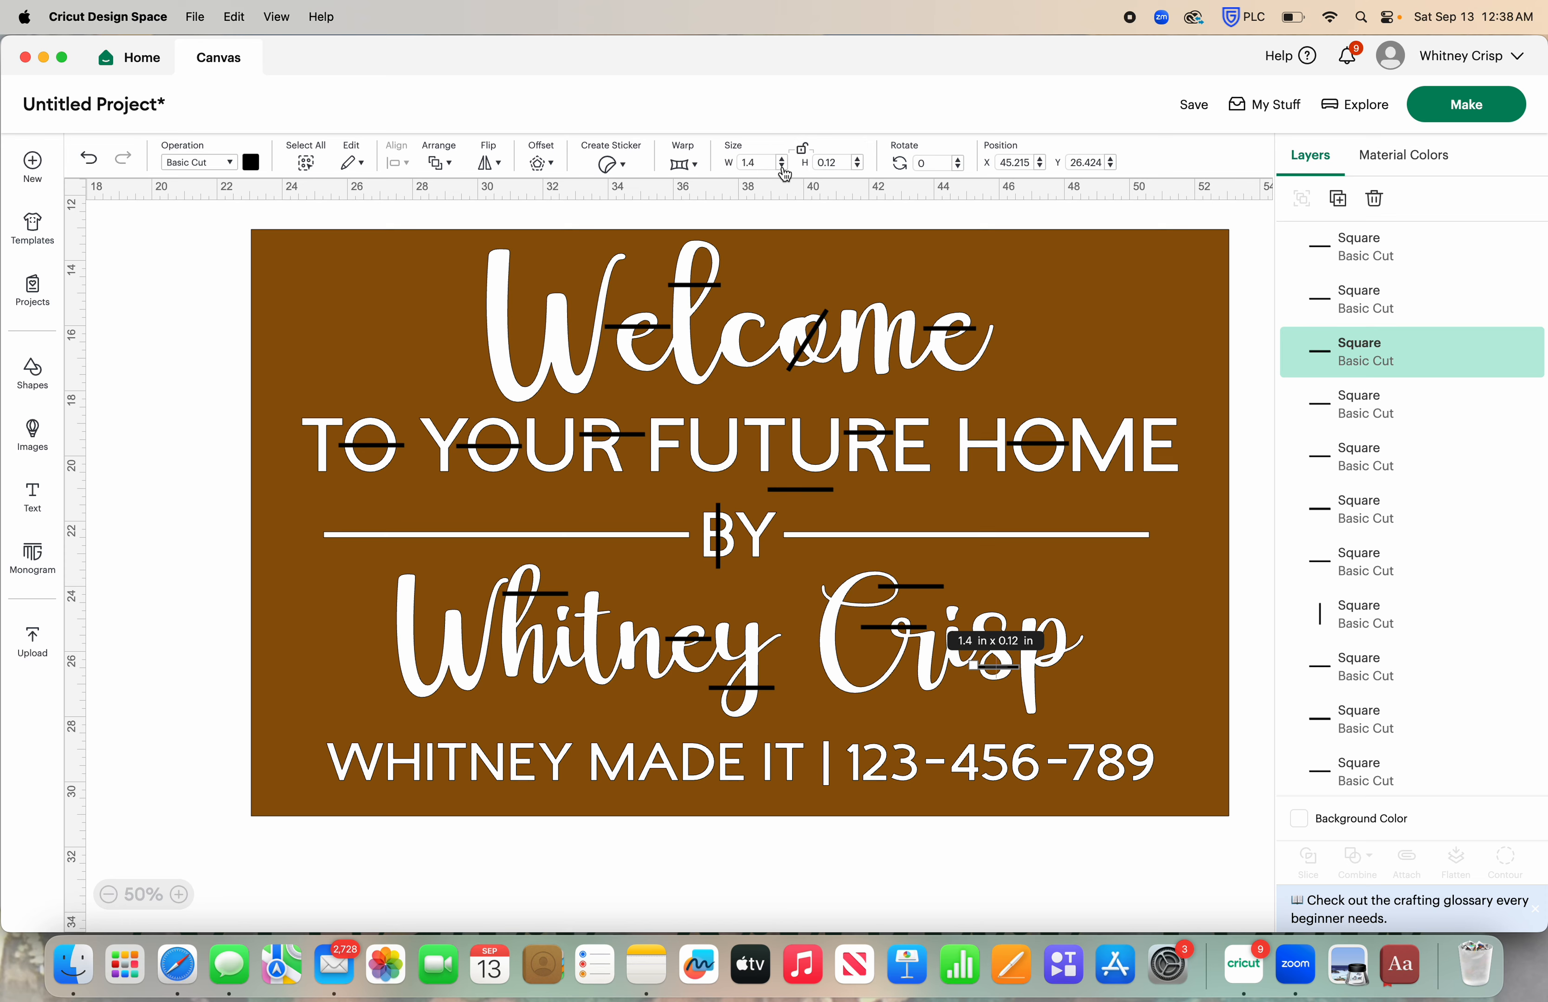
- Move the short line from under FUTURE, rotate it nearly upright, and set it across the p
left_click(827, 495)
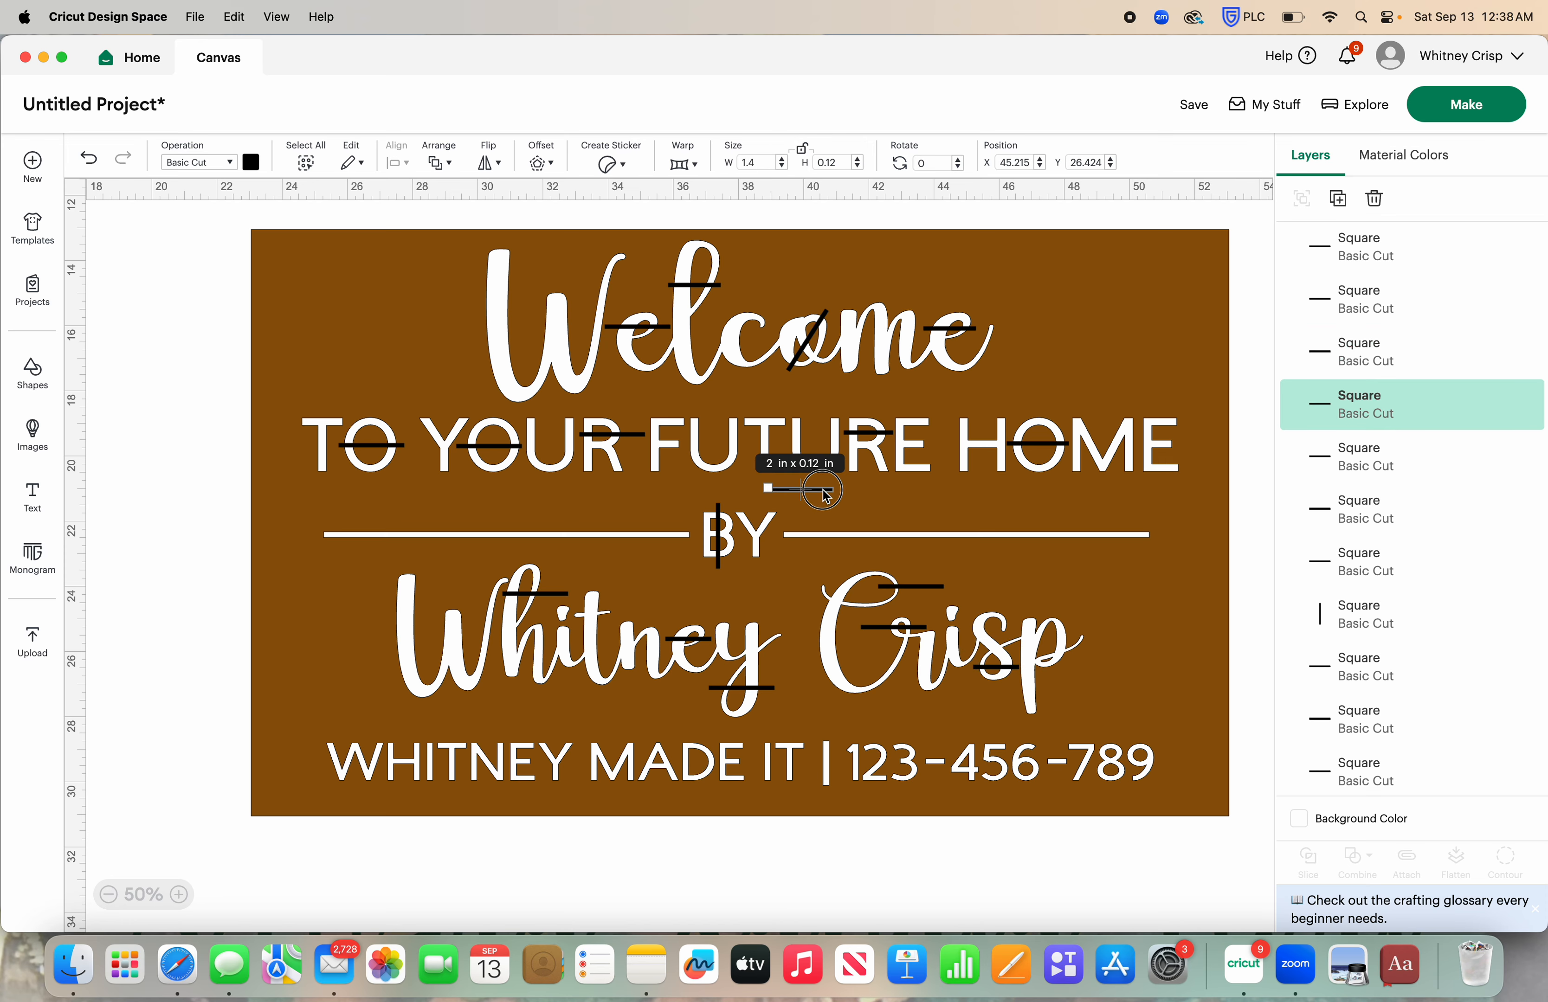
left_click_drag(827, 495, 1160, 612)
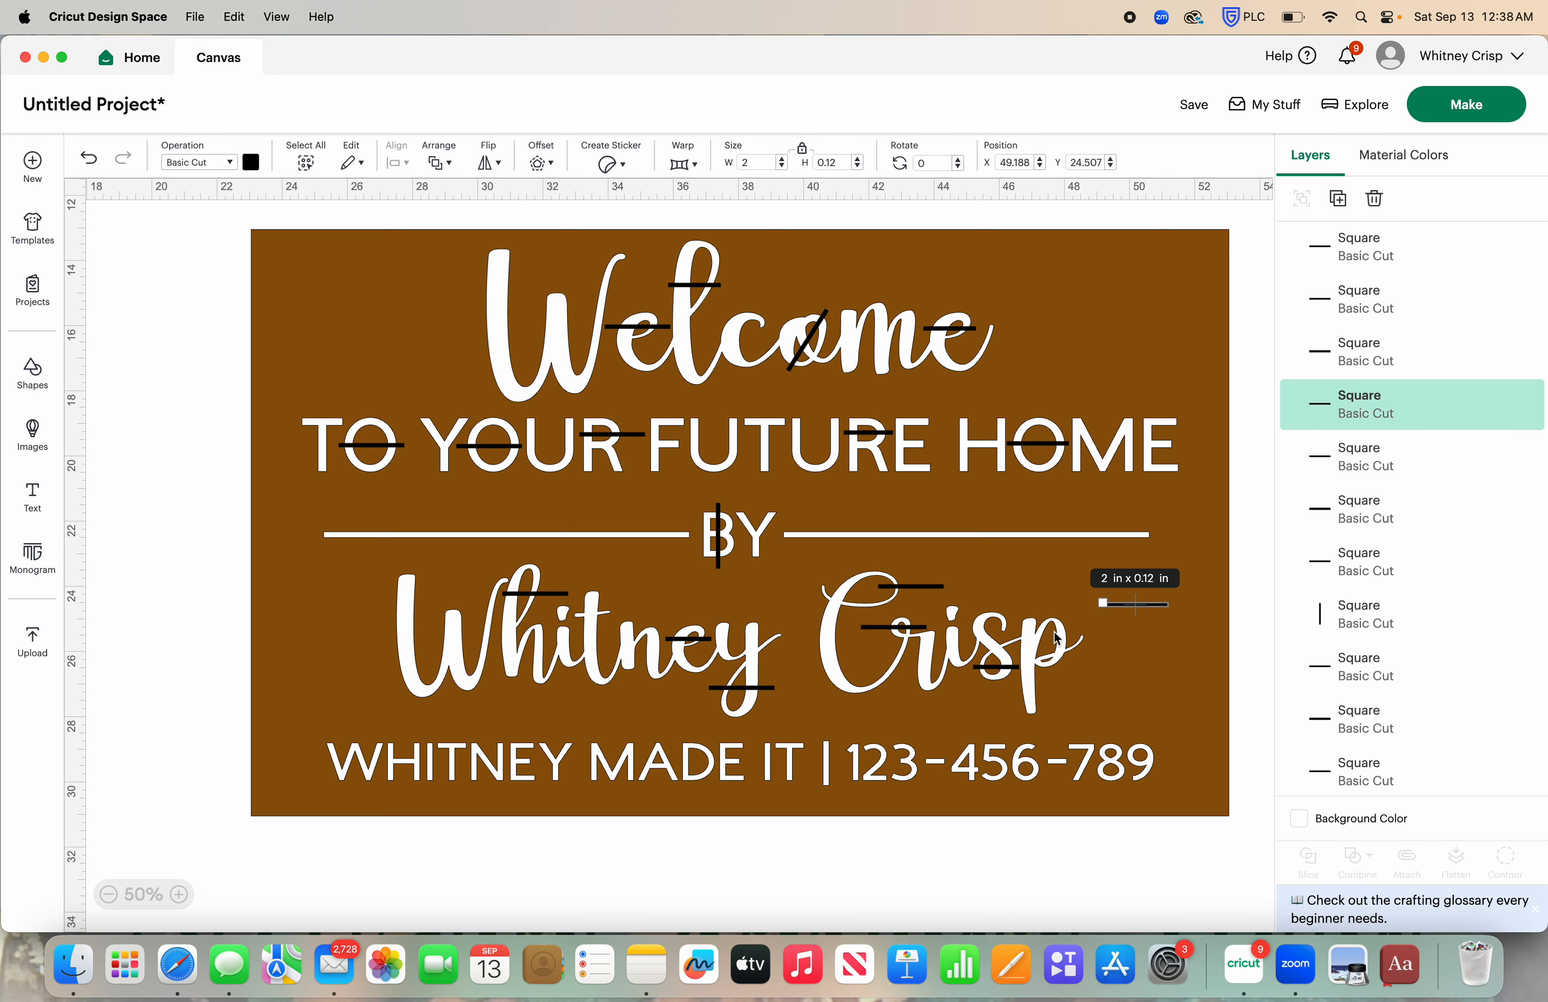
left_click_drag(1102, 602, 1131, 573)
left_click_drag(1136, 599, 1048, 680)
left_click(1053, 842)
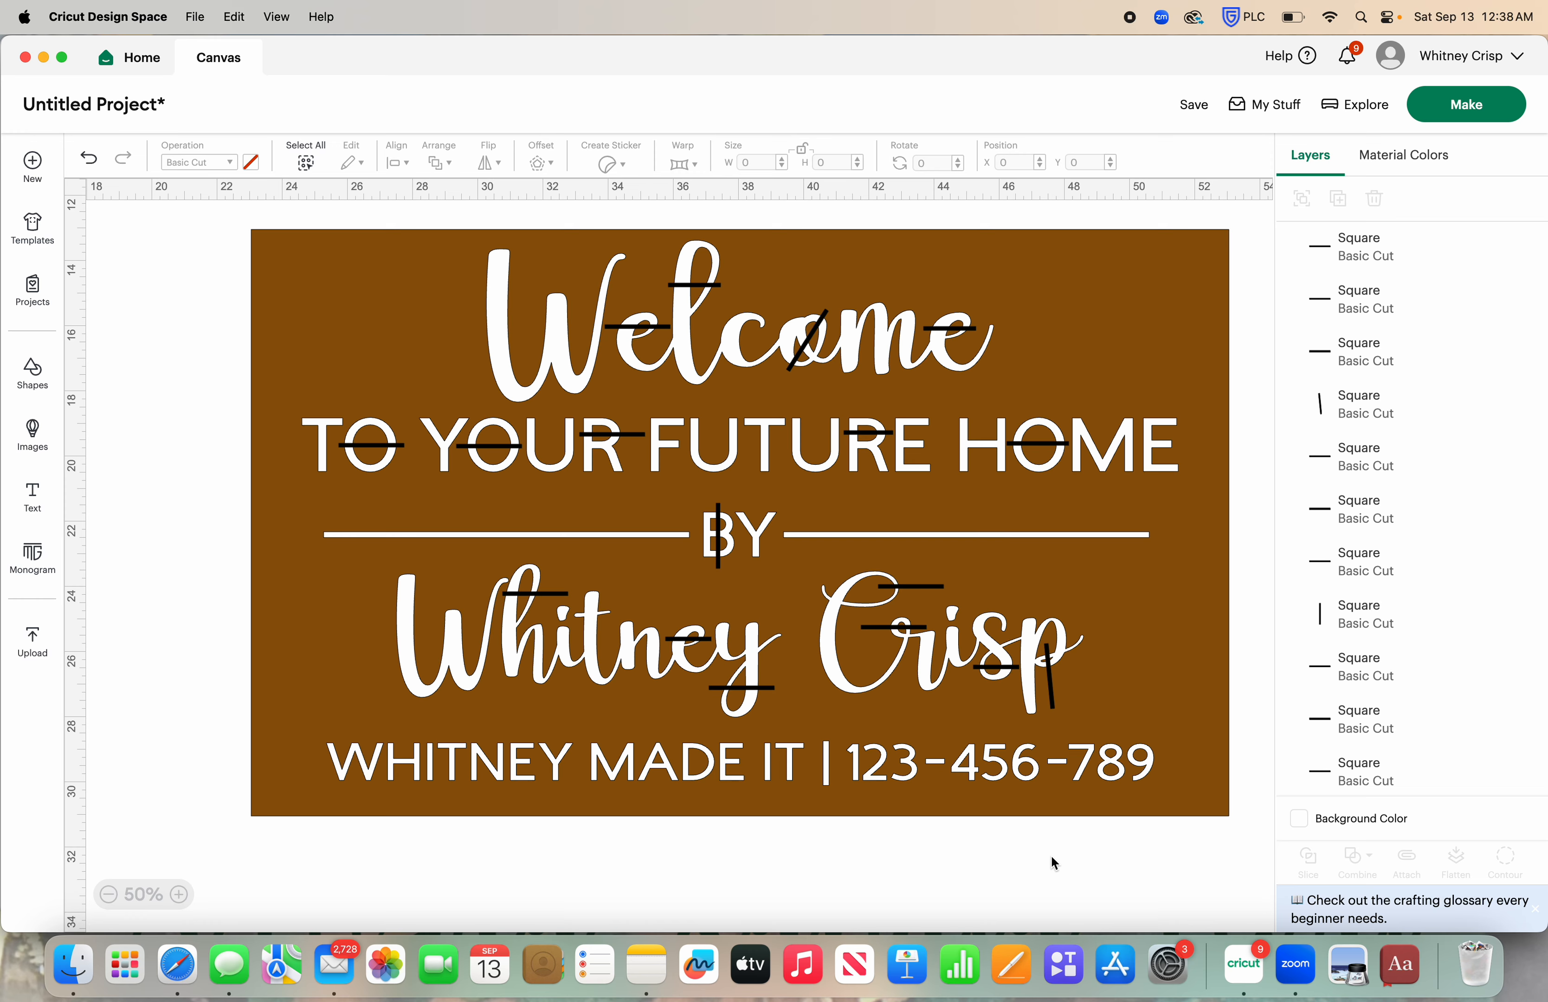
scroll(654, 736, "left", 3)
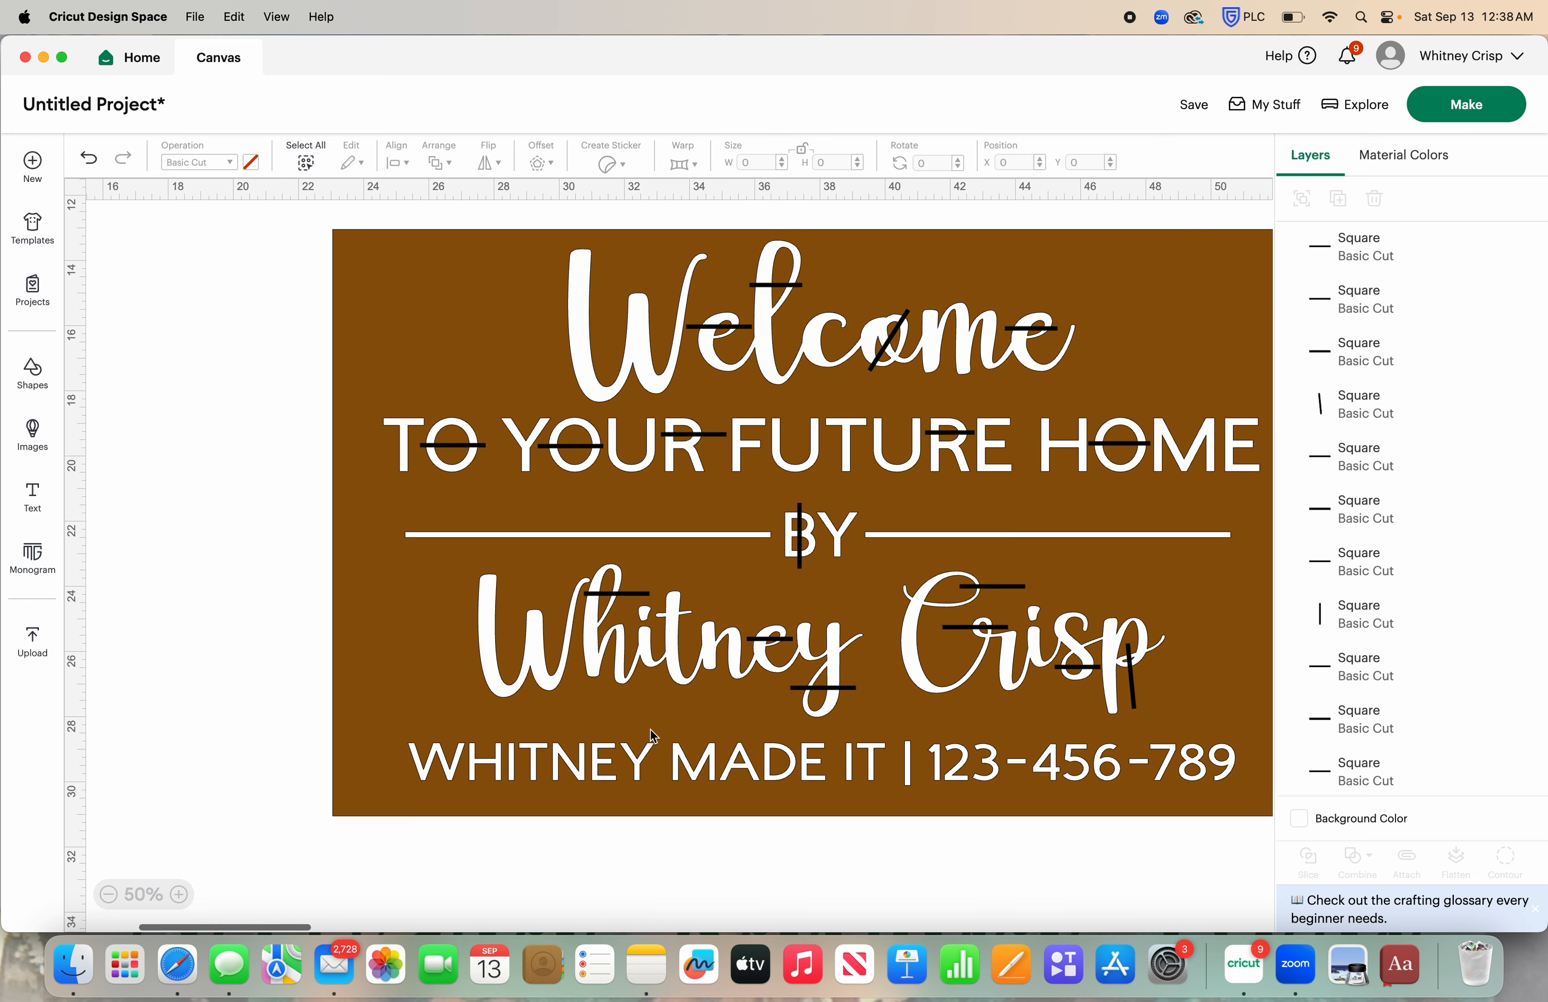
- Copy the 2 in line onto MADE and narrow it to 1.1 in
left_click(852, 689)
left_click(1337, 199)
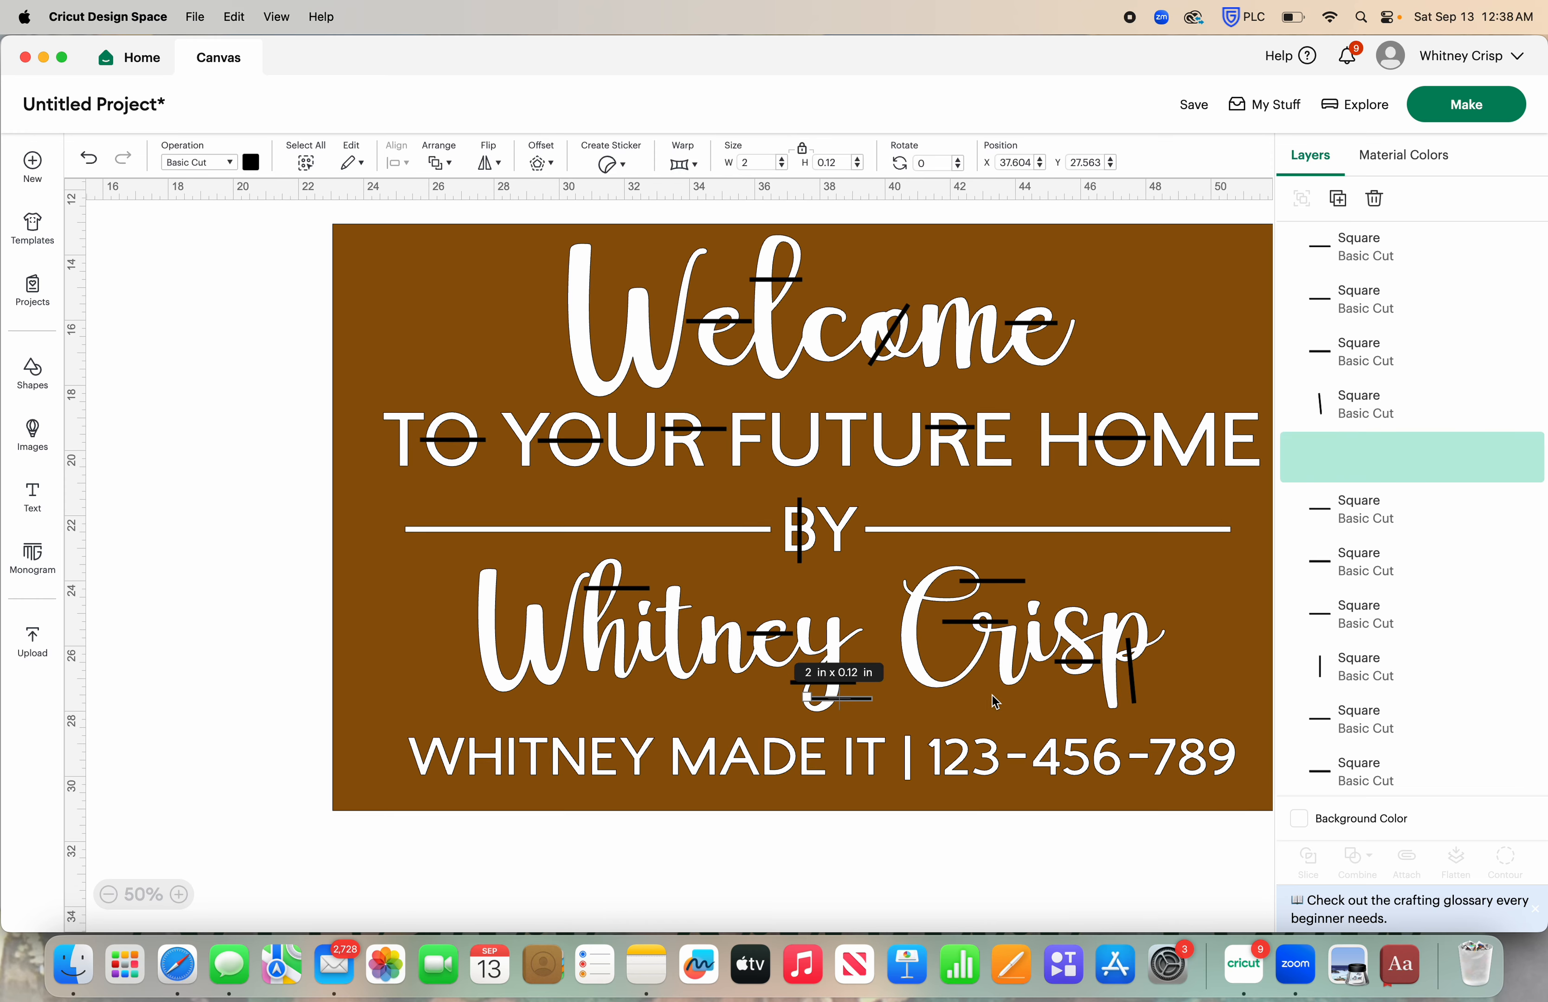
left_click_drag(868, 703, 786, 760)
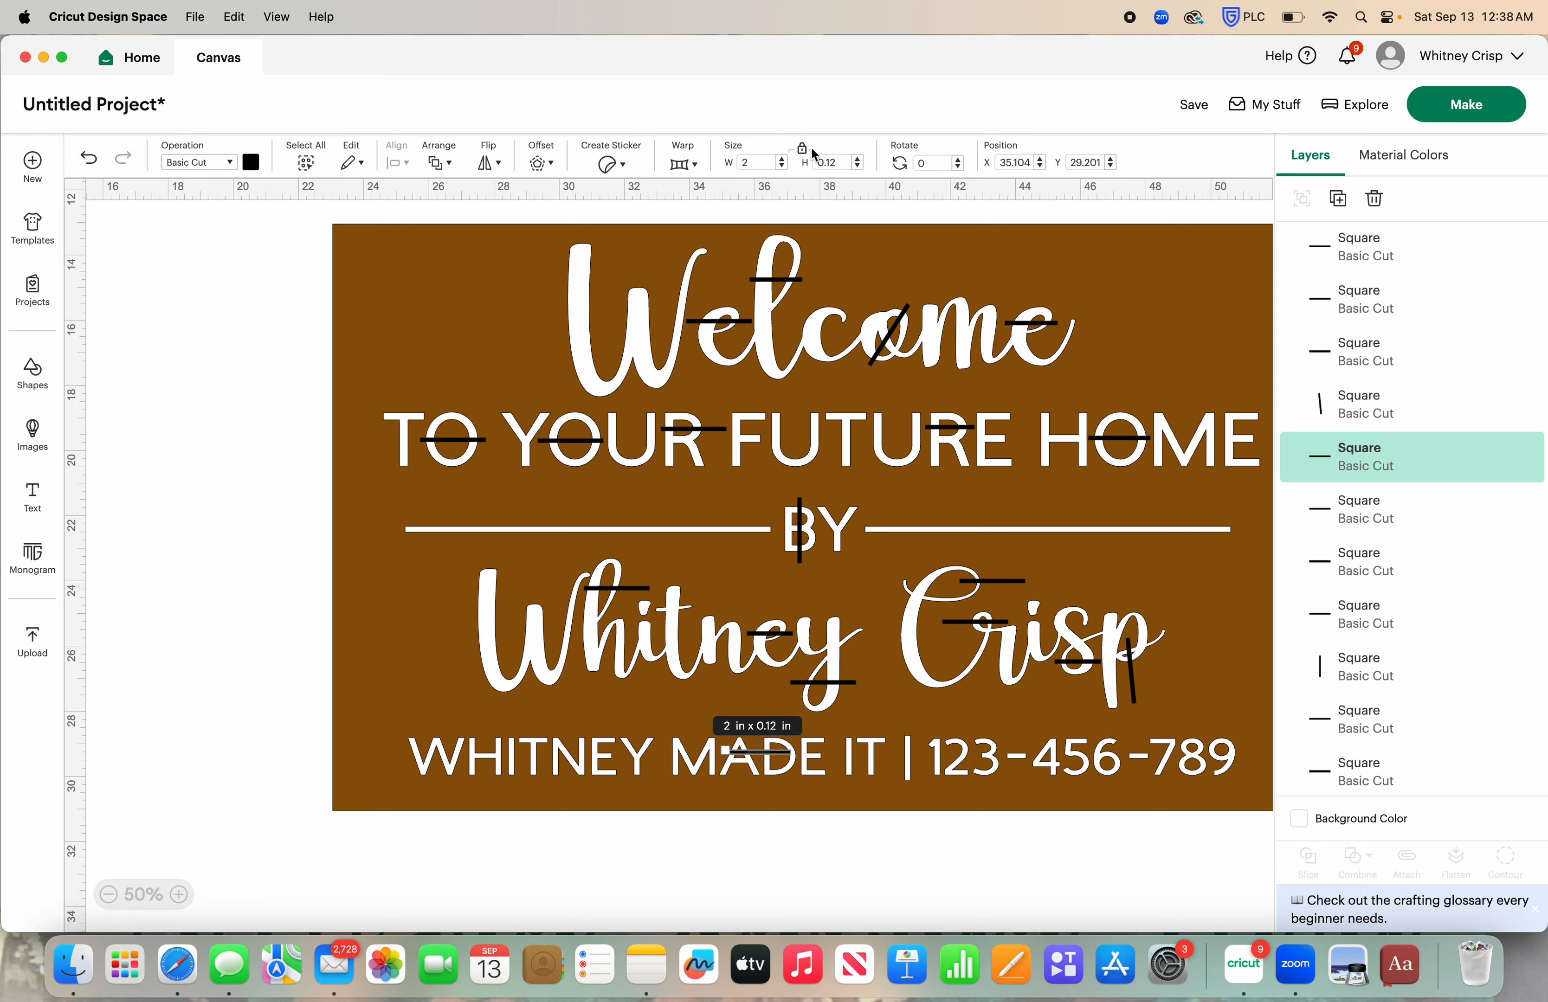
left_click(782, 166)
left_click(782, 167)
left_click(782, 167)
left_click(781, 167)
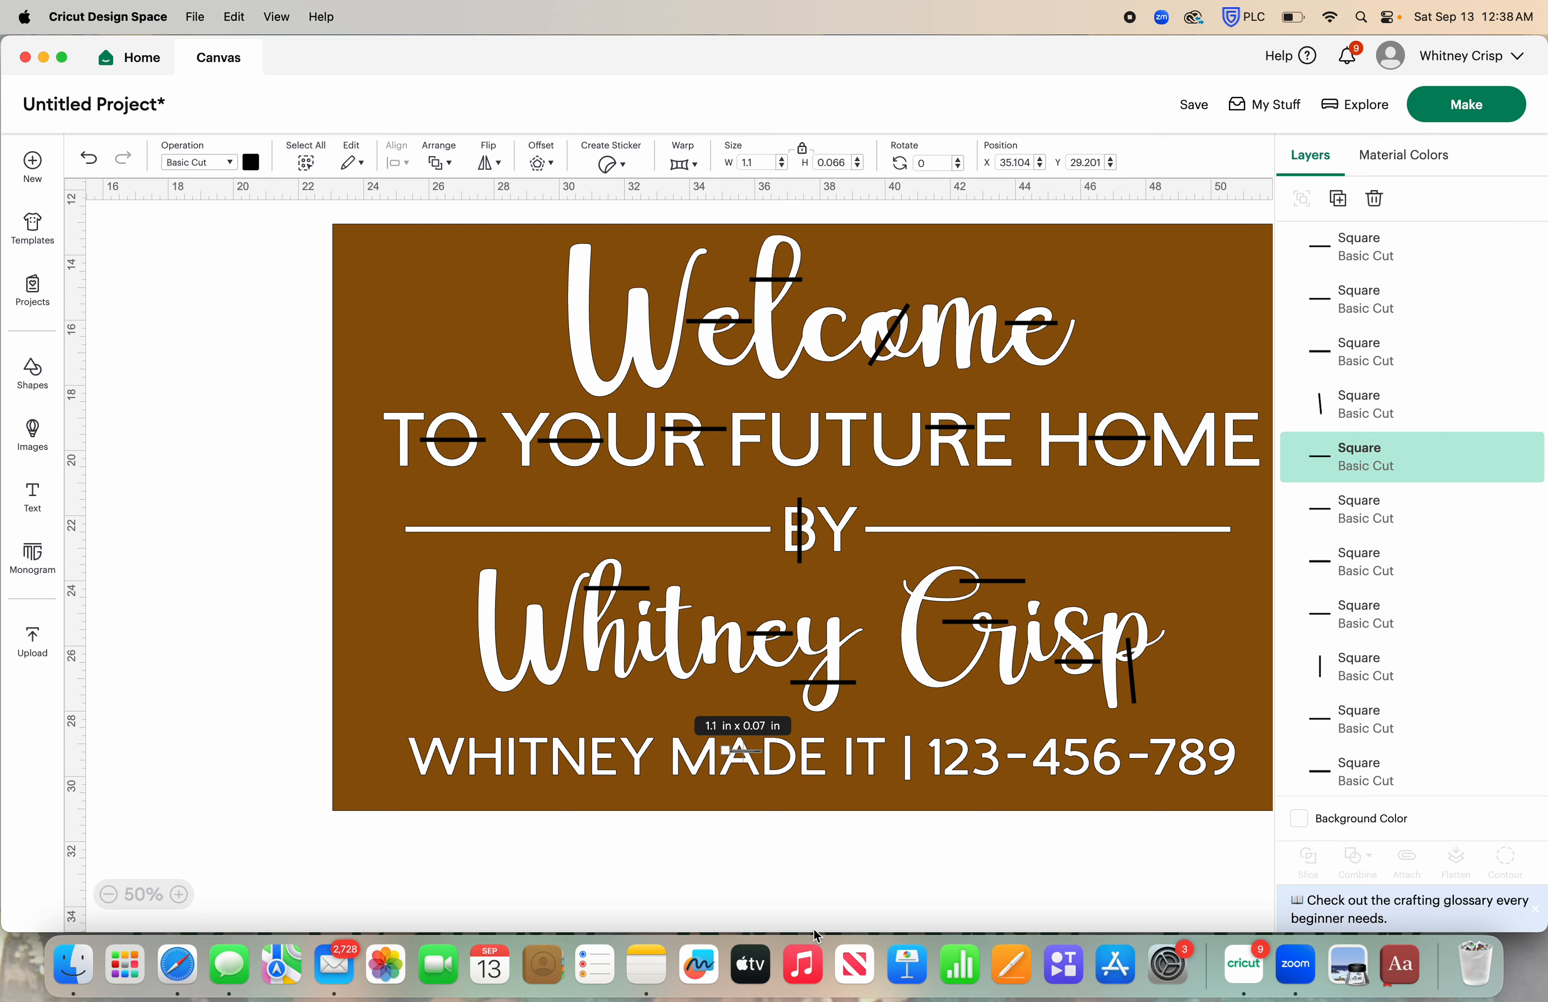
left_click(774, 897)
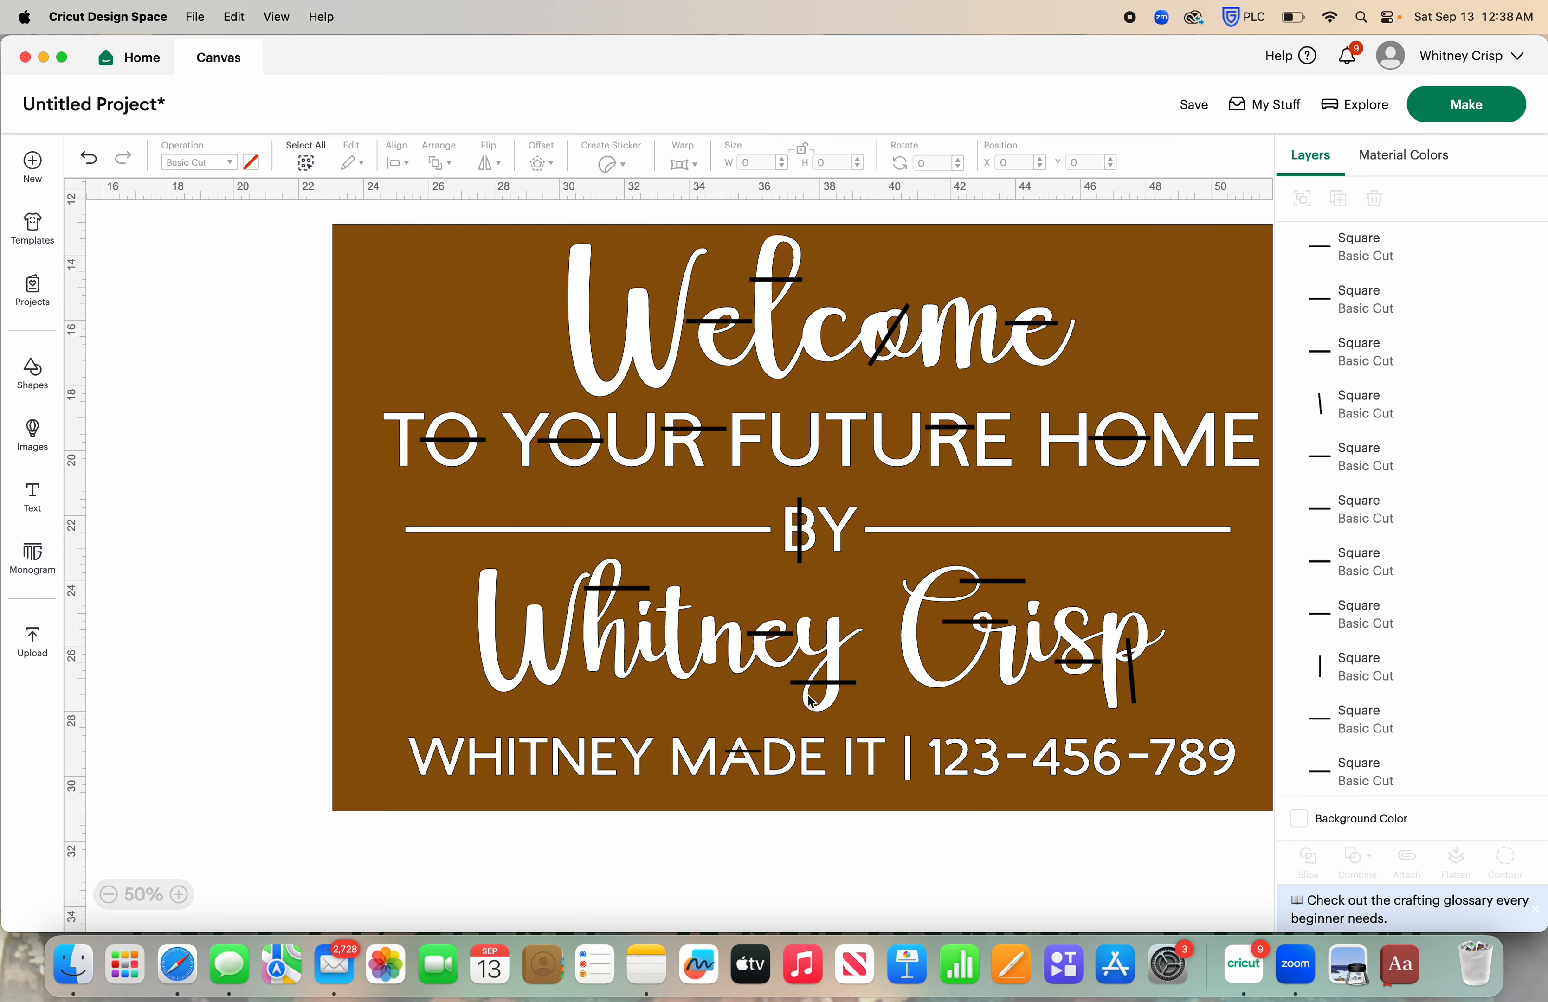
- Duplicate the MADE line over another letter and widen it to 1.3 in with proportions unlocked
scroll(897, 540, "right", 2)
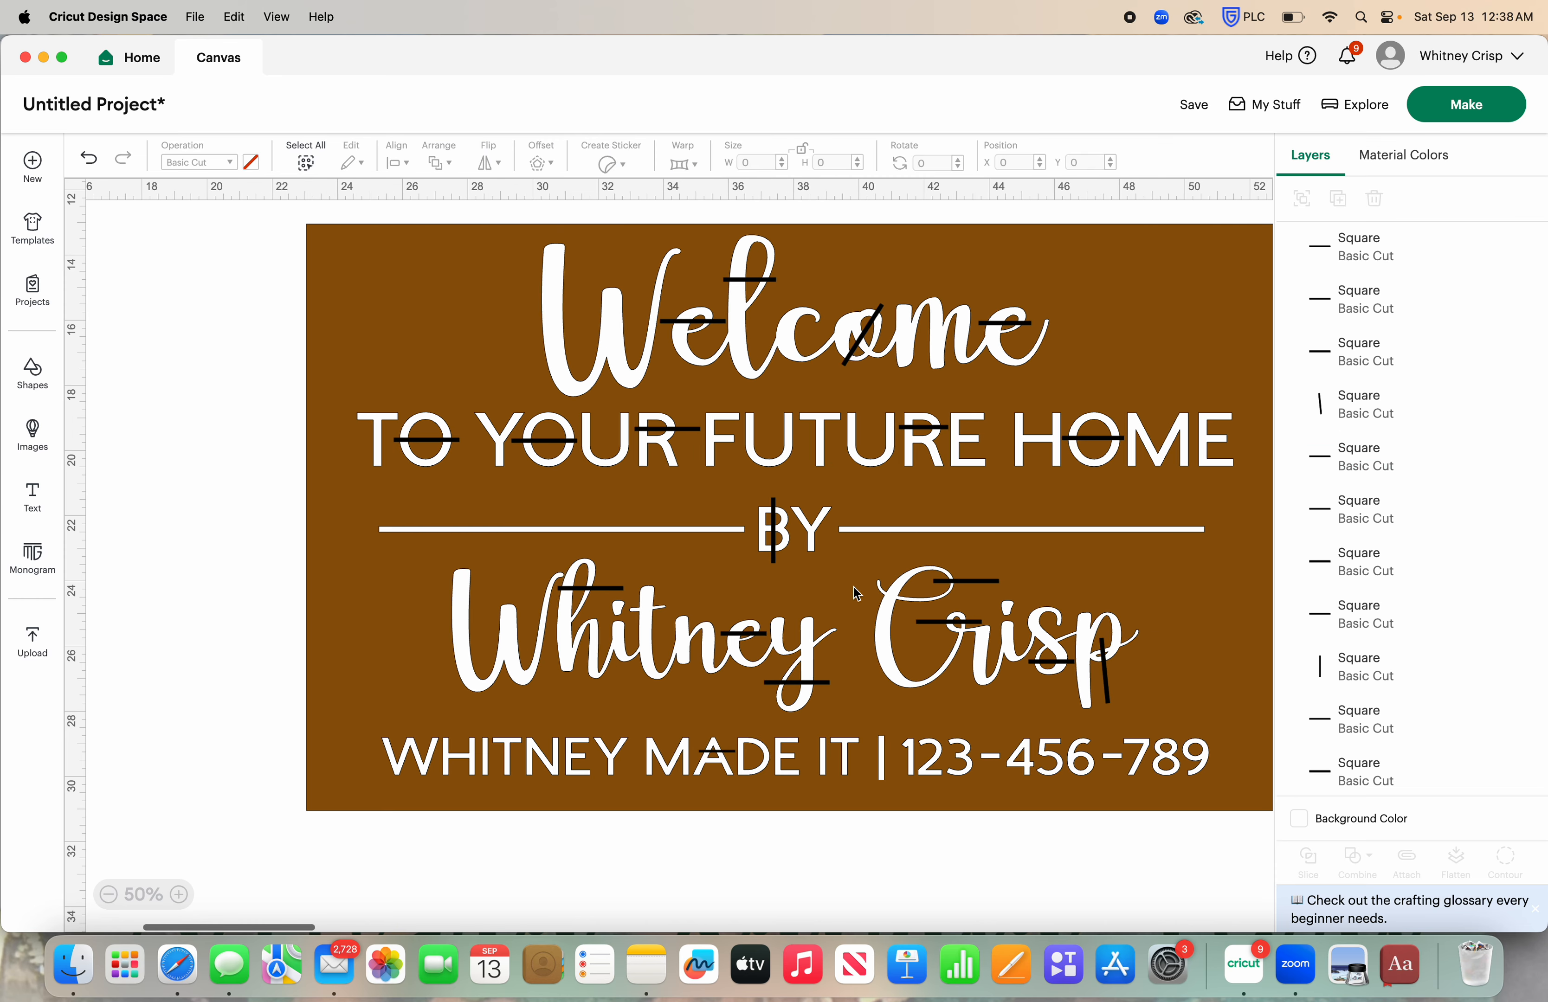
left_click(732, 758)
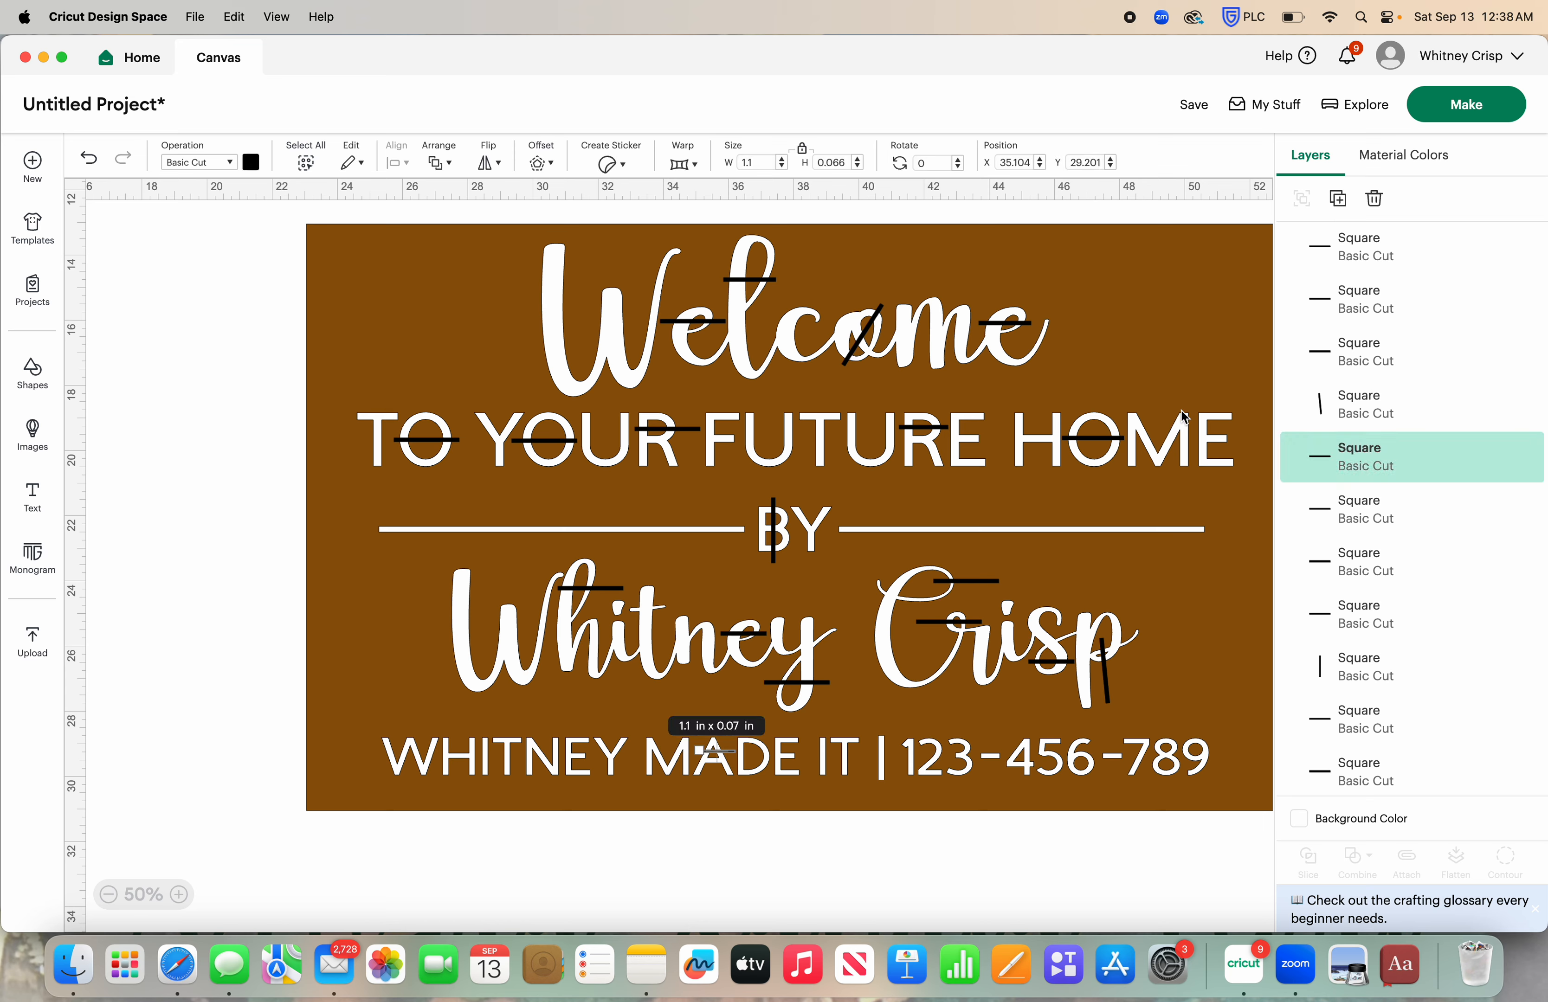
left_click(1341, 206)
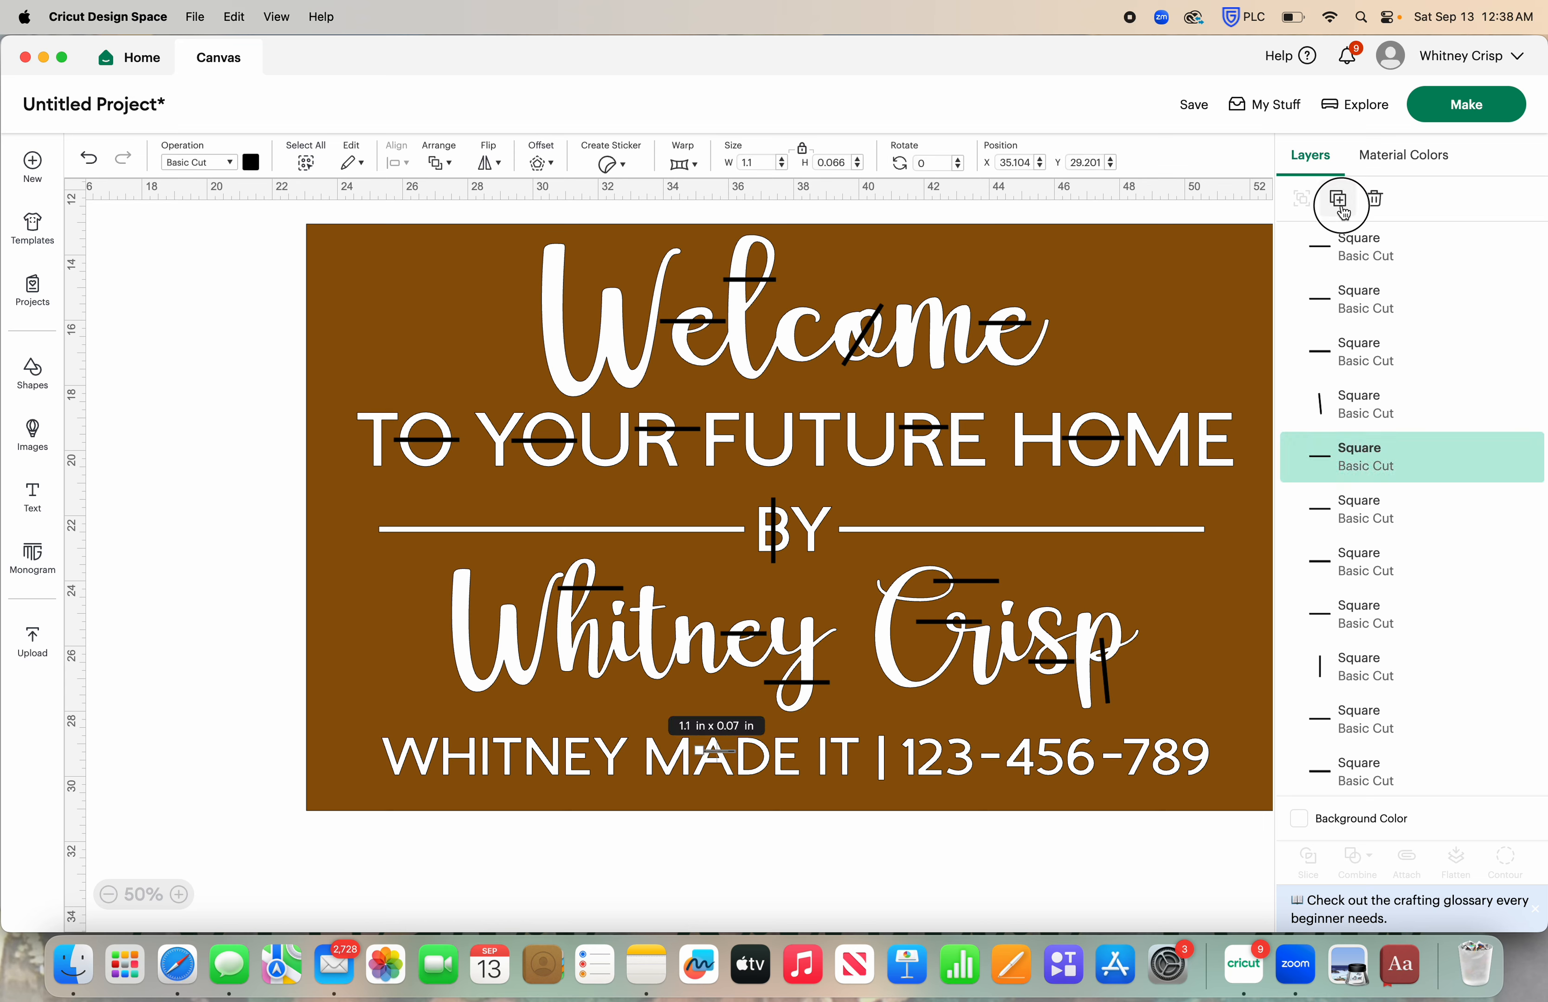
left_click(749, 773)
left_click_drag(749, 773, 764, 765)
left_click(800, 154)
left_click(784, 160)
left_click(784, 160)
- Duplicate the line onto the phone number's middle digits
left_click(1337, 201)
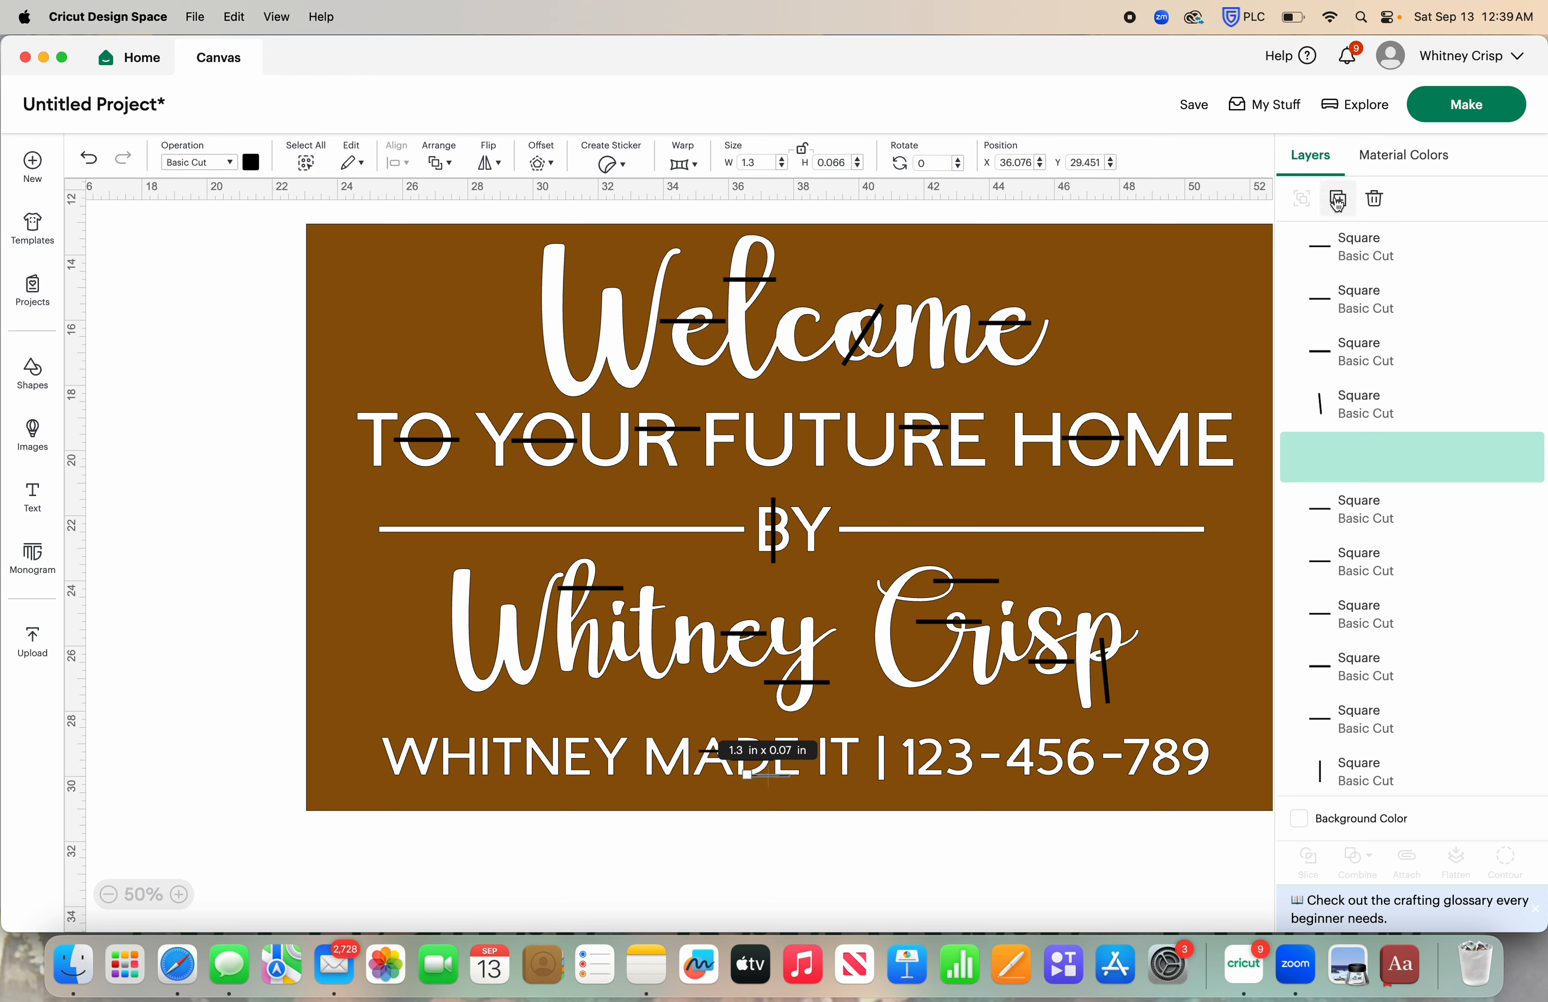
left_click_drag(776, 784, 1031, 760)
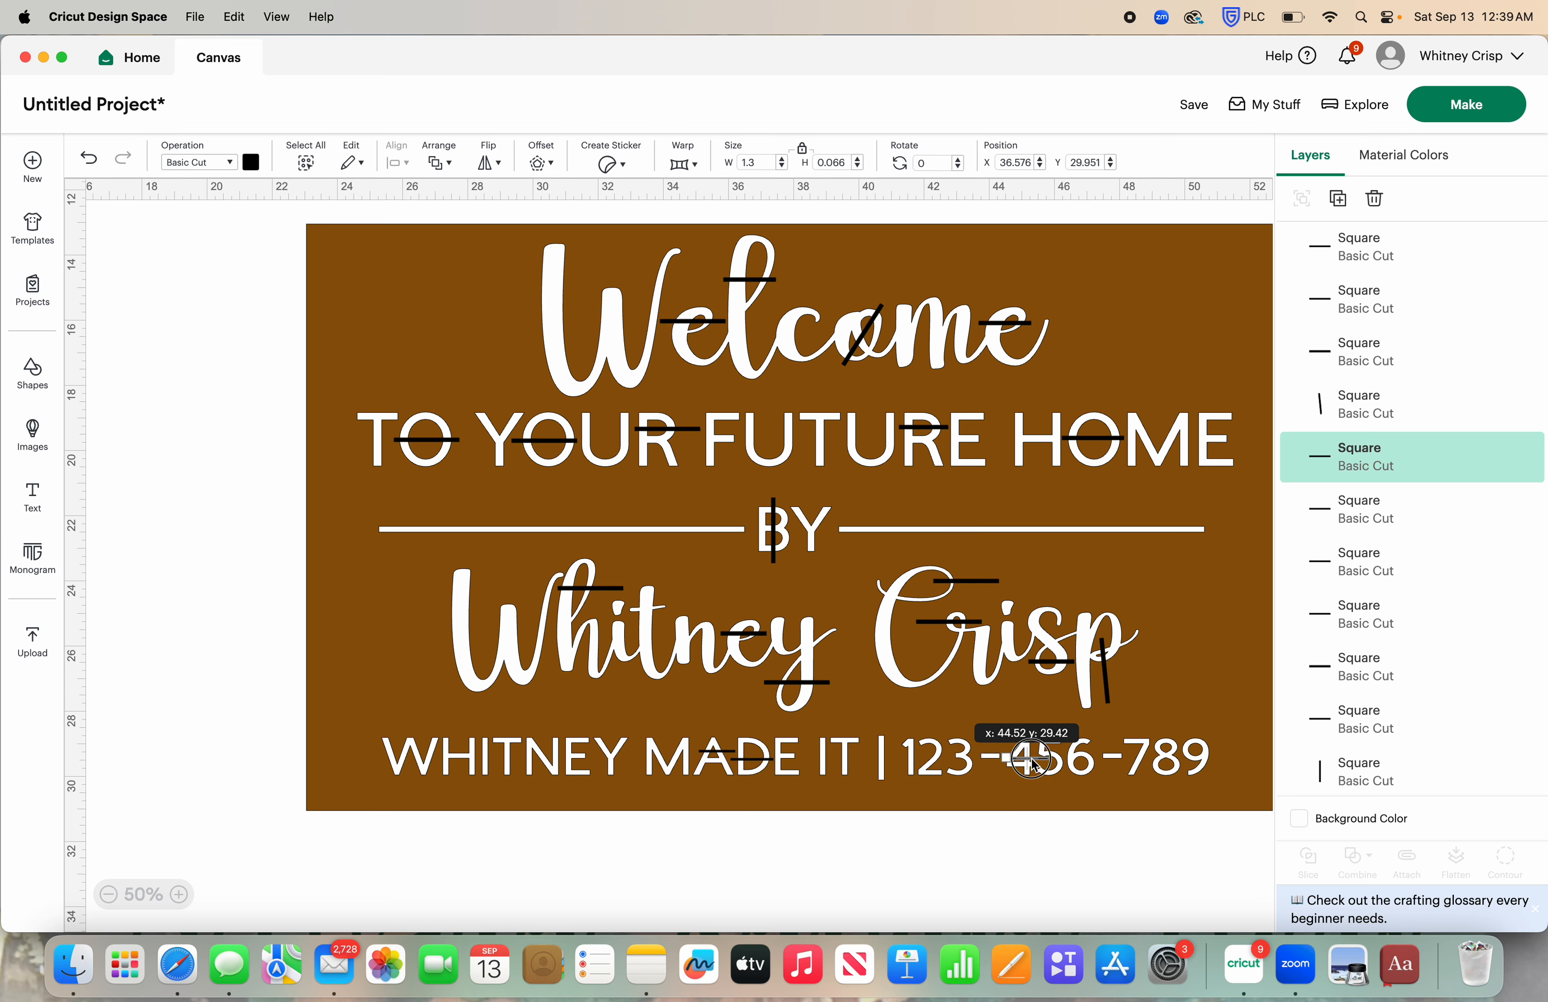
left_click(1001, 868)
- Nudge the bridge line over the phone number's middle digits slightly lower at 75% zoom
scroll(914, 813, "right", 3)
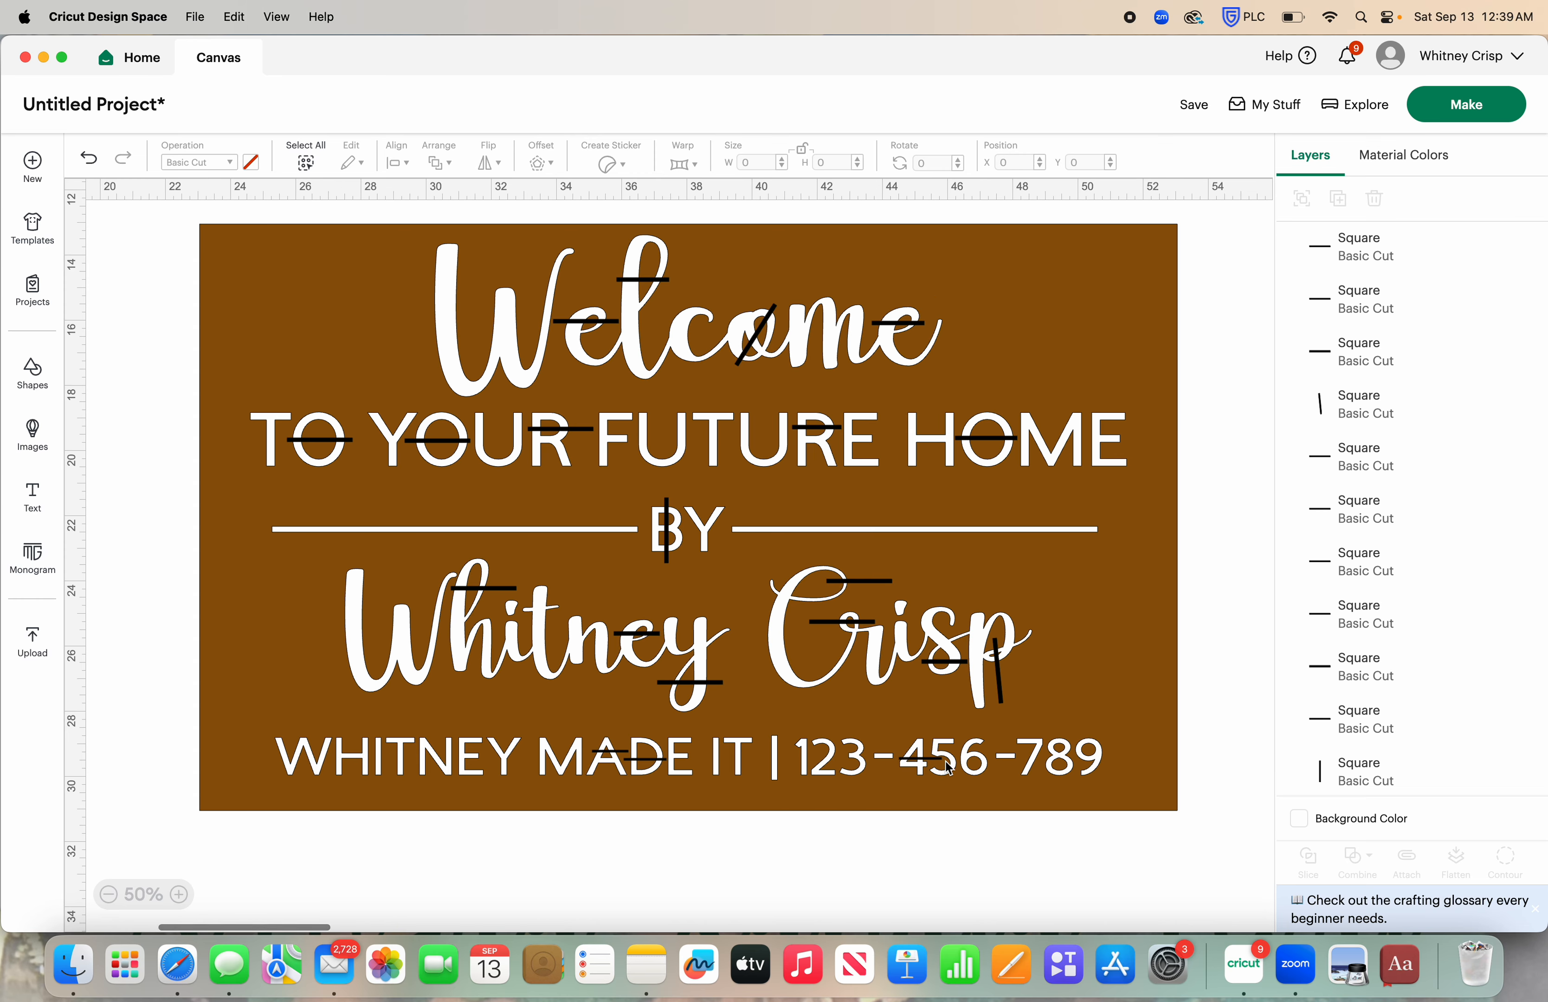
left_click_drag(942, 758, 941, 759)
left_click(942, 864)
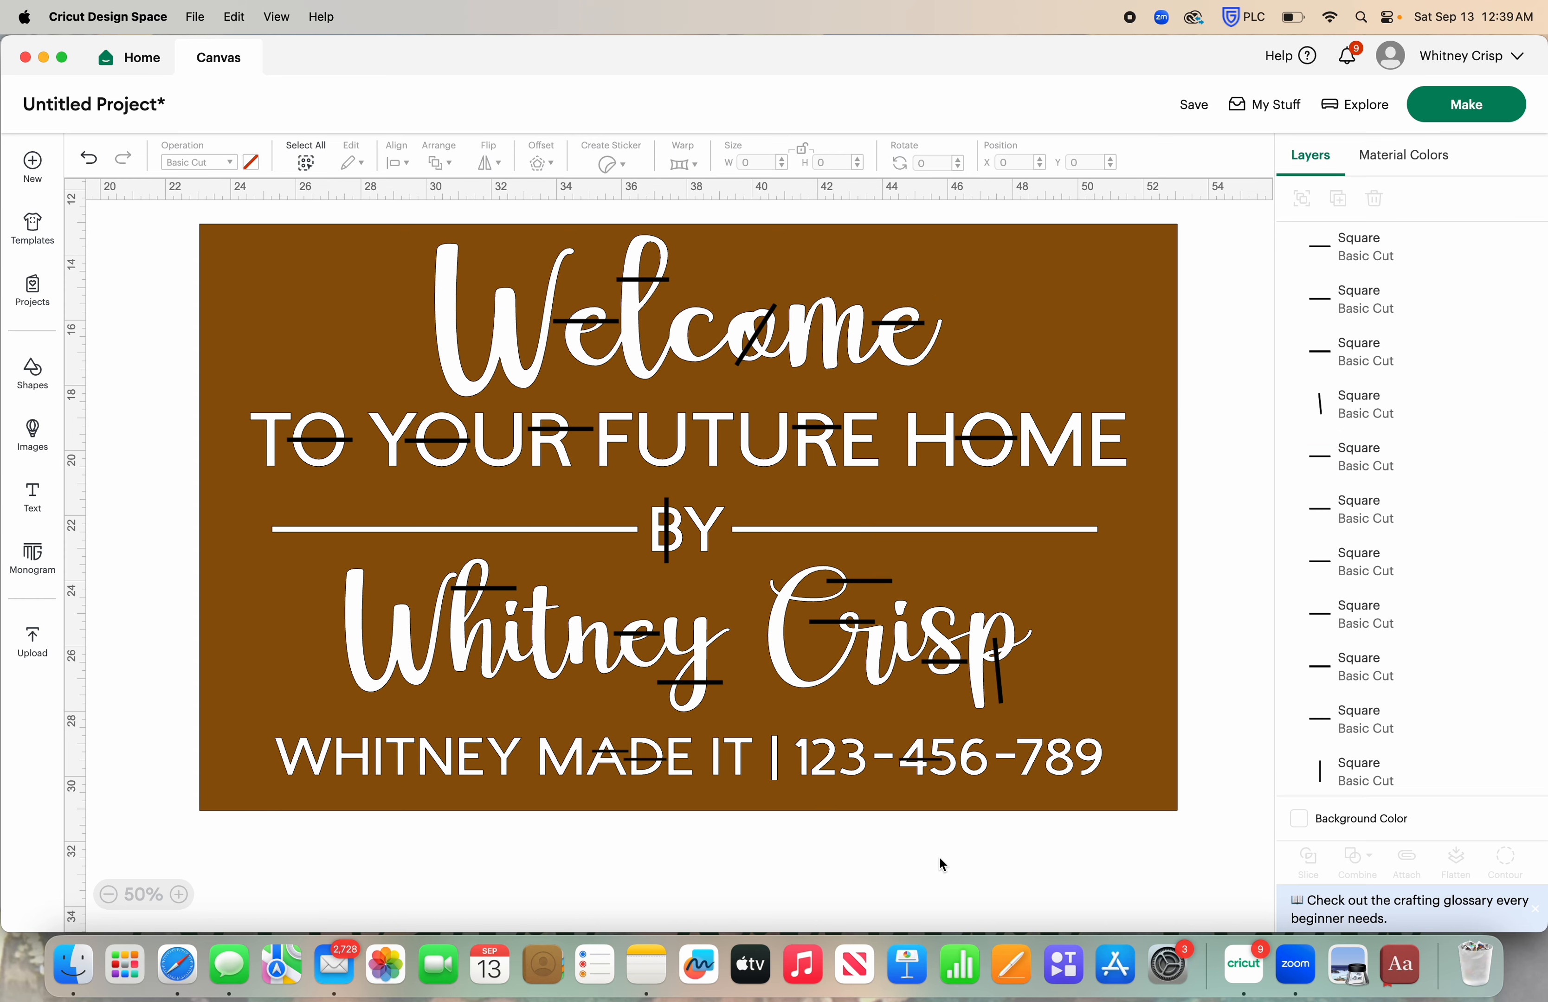
left_click(179, 894)
scroll(498, 858, "right", 3)
scroll(497, 858, "down", 3)
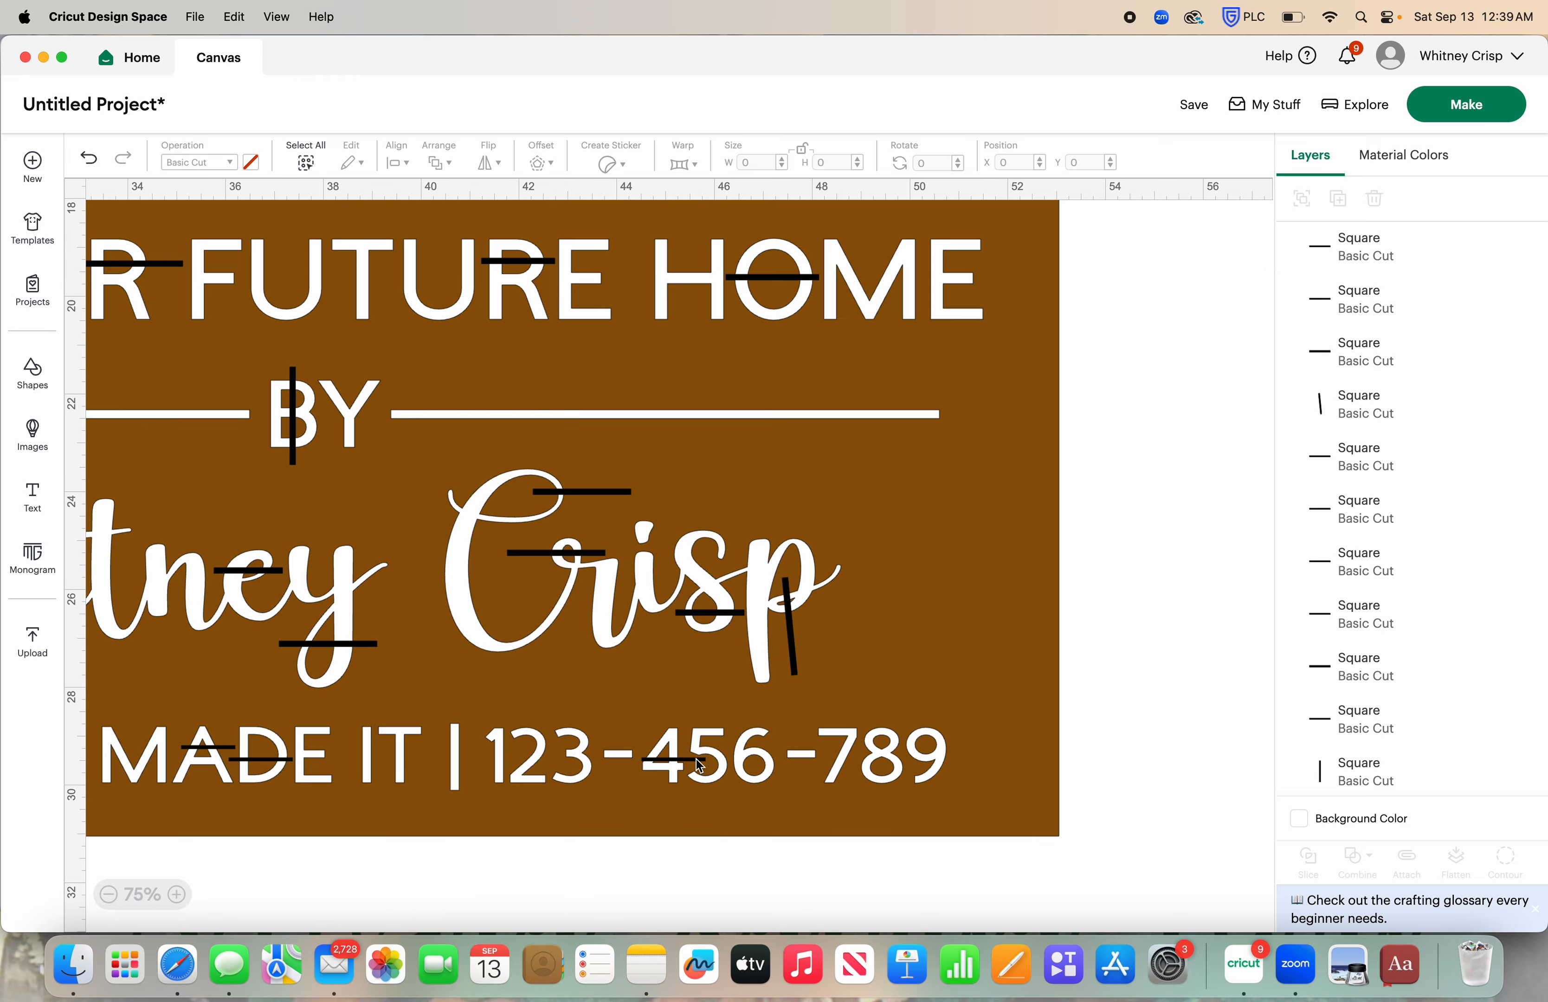
left_click_drag(695, 762, 695, 767)
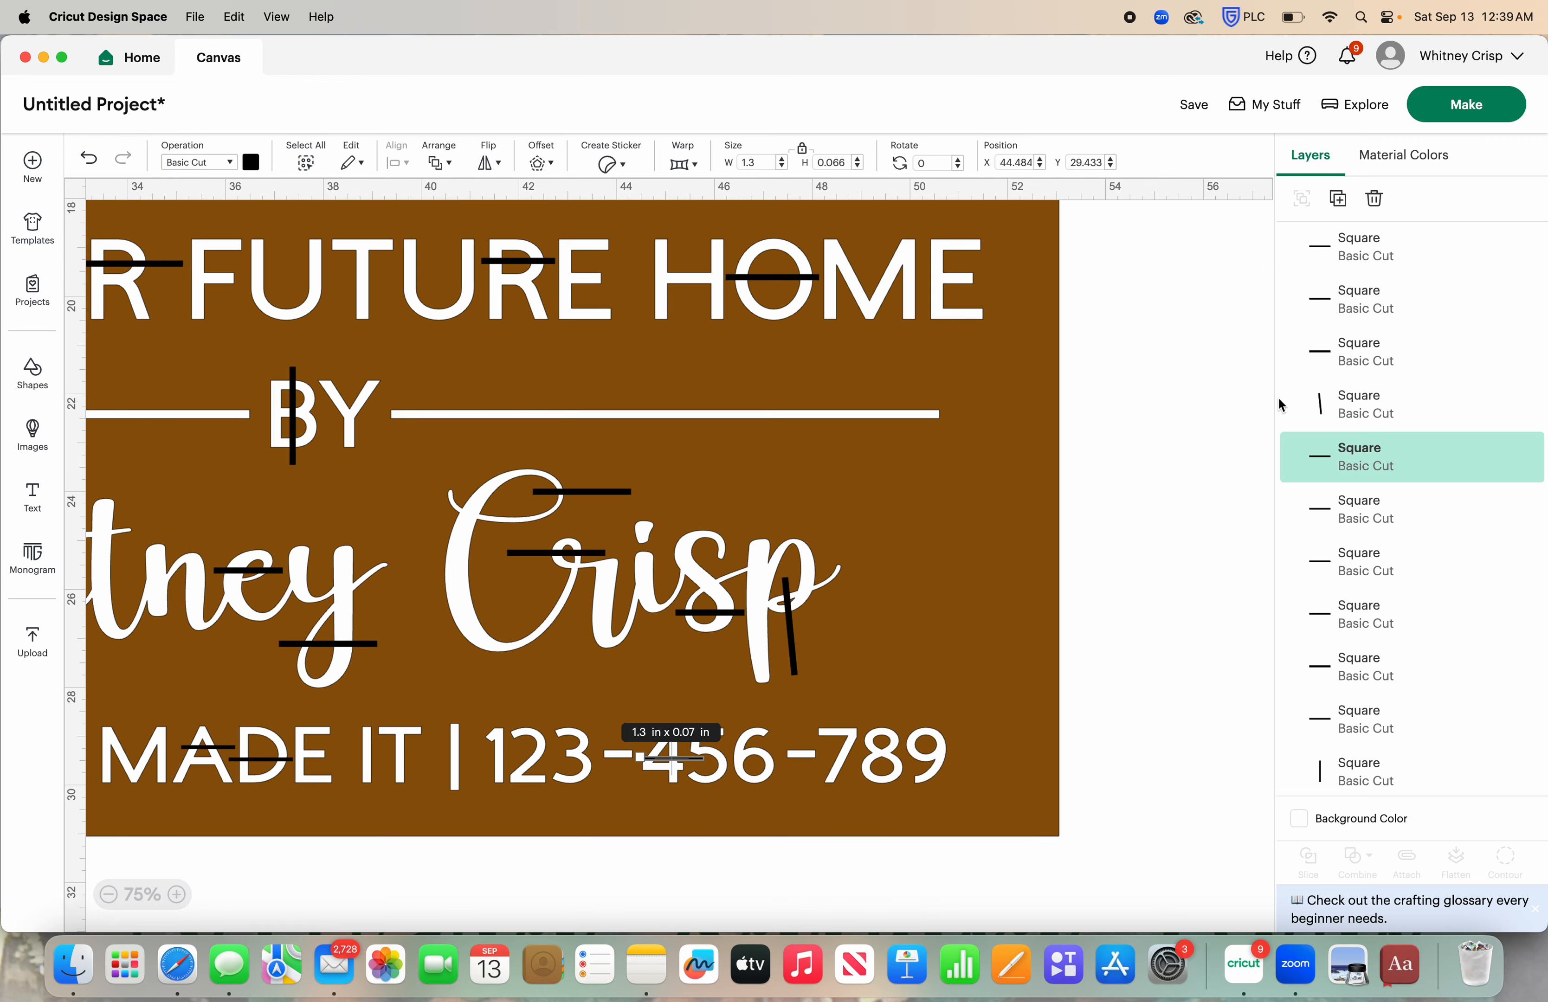
- Duplicate the line, rotate the copy 90°, and set it upright across the last digits
left_click(1337, 199)
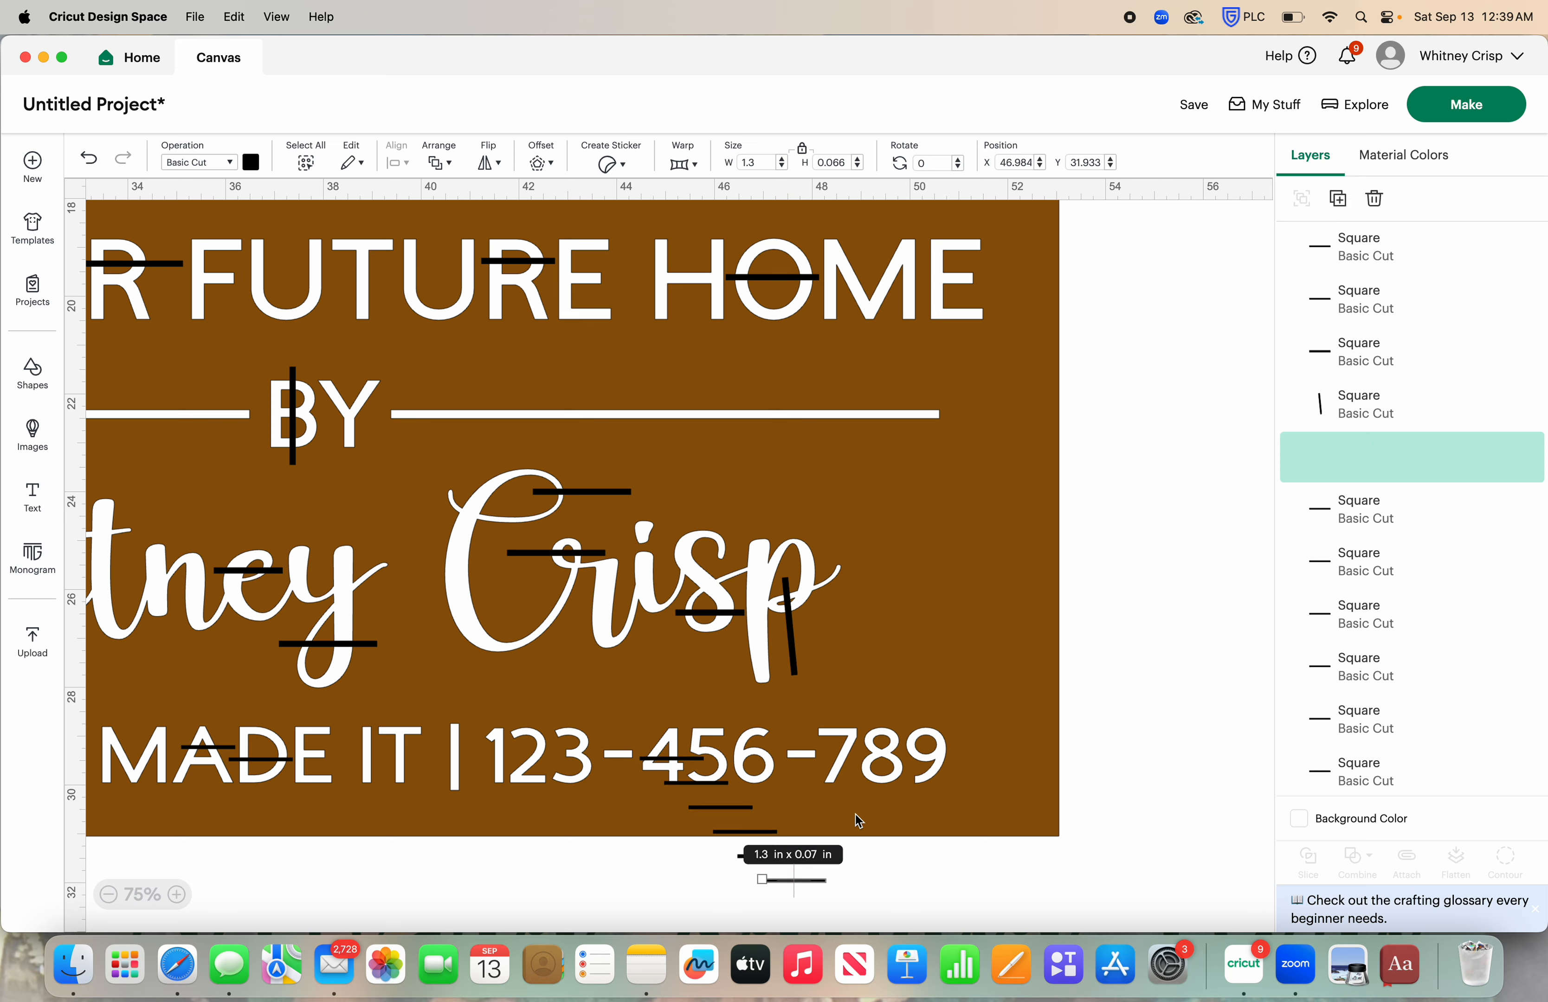
left_click_drag(728, 789, 921, 750)
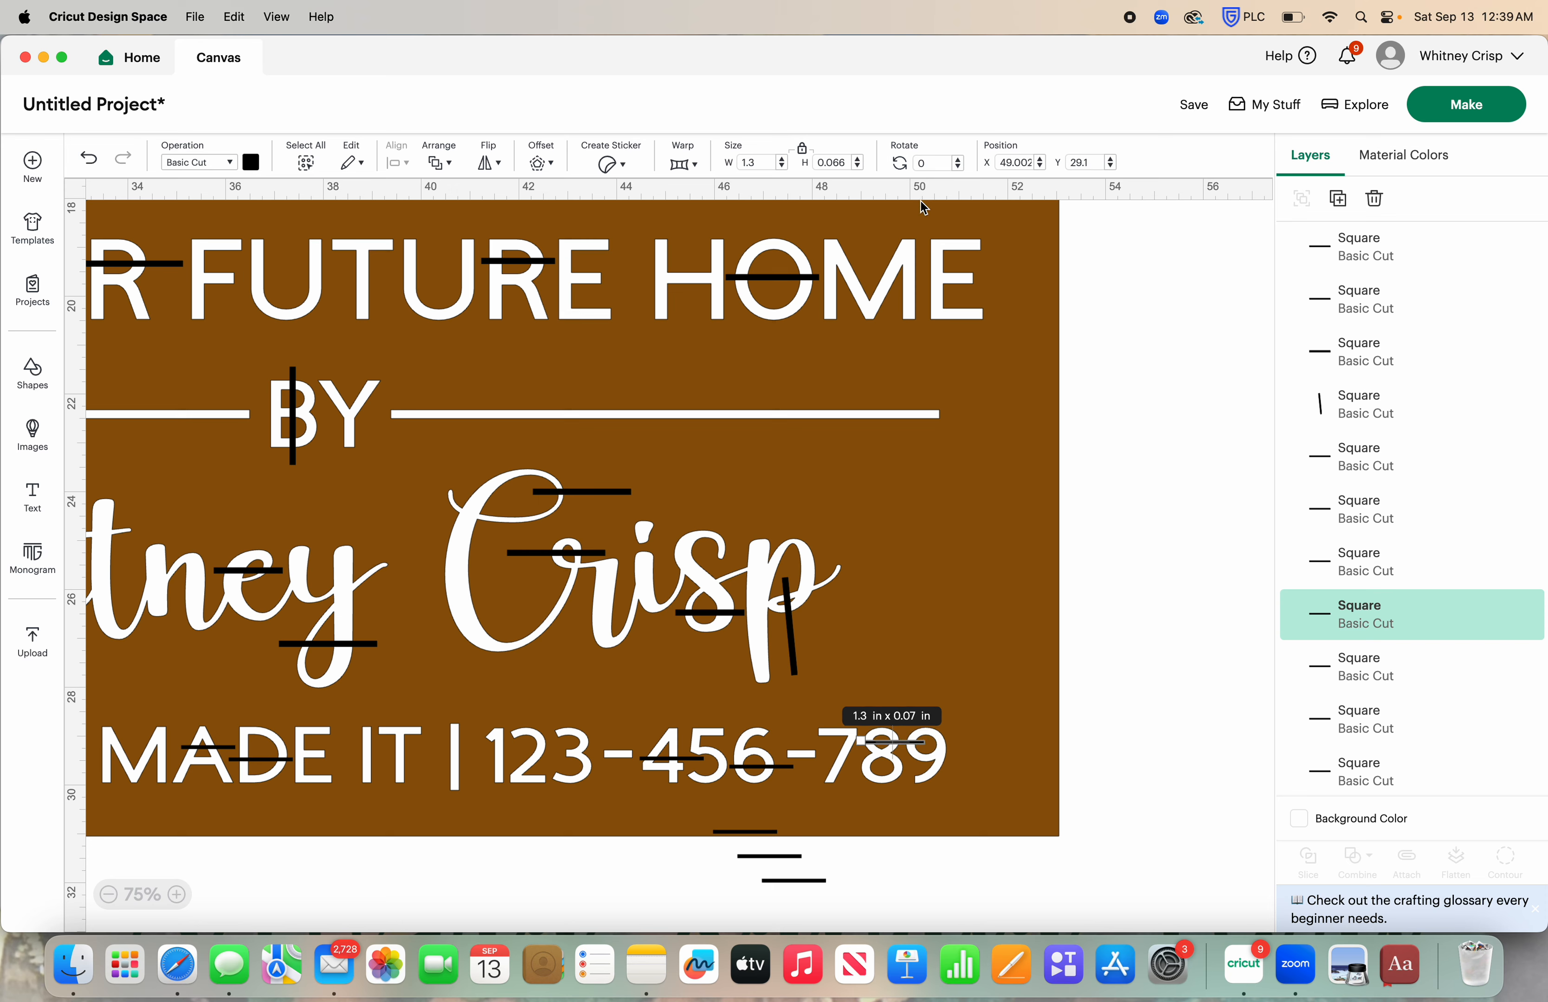
type("90")
key("Return")
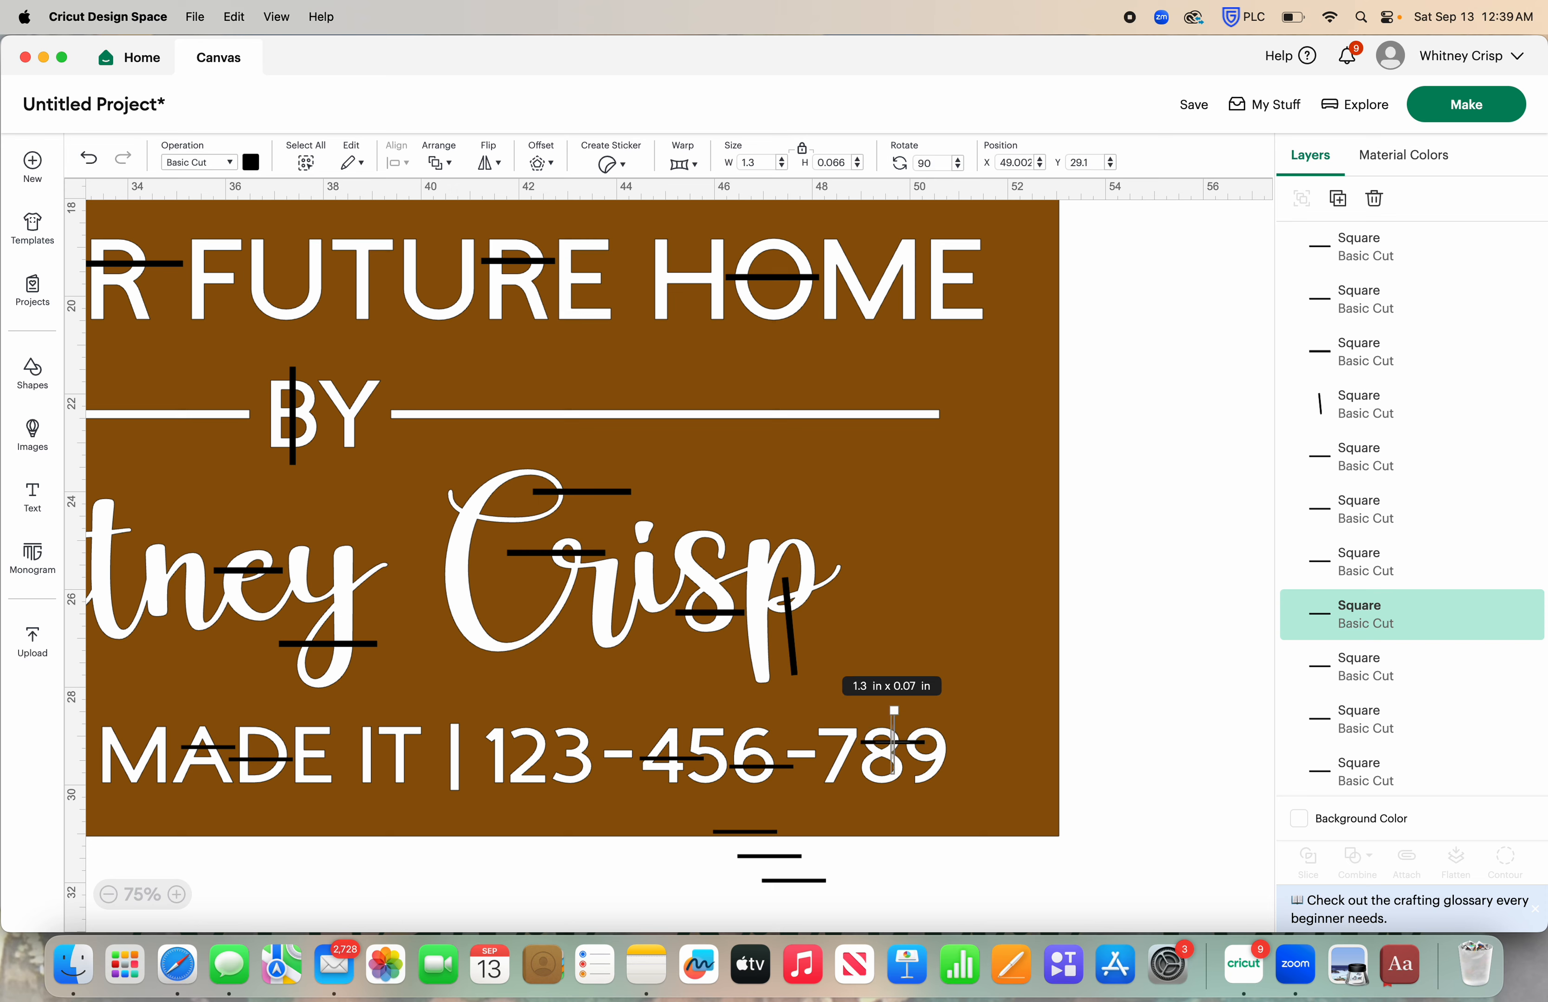
left_click(893, 735)
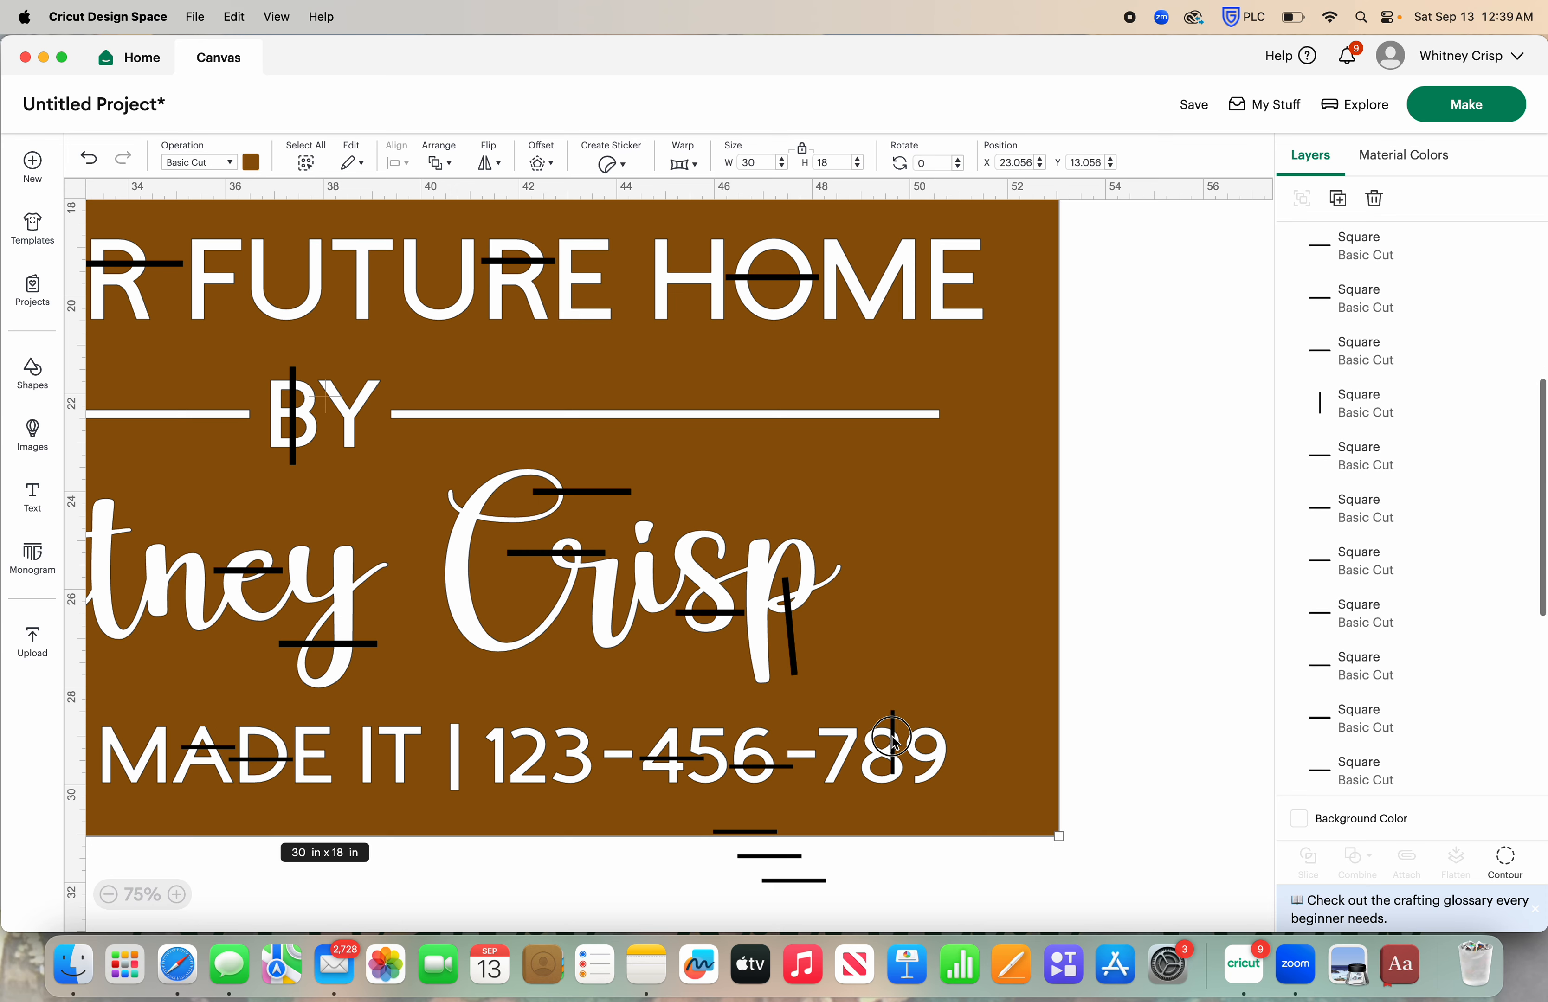
left_click(1151, 672)
left_click_drag(899, 722, 888, 723)
left_click(1161, 699)
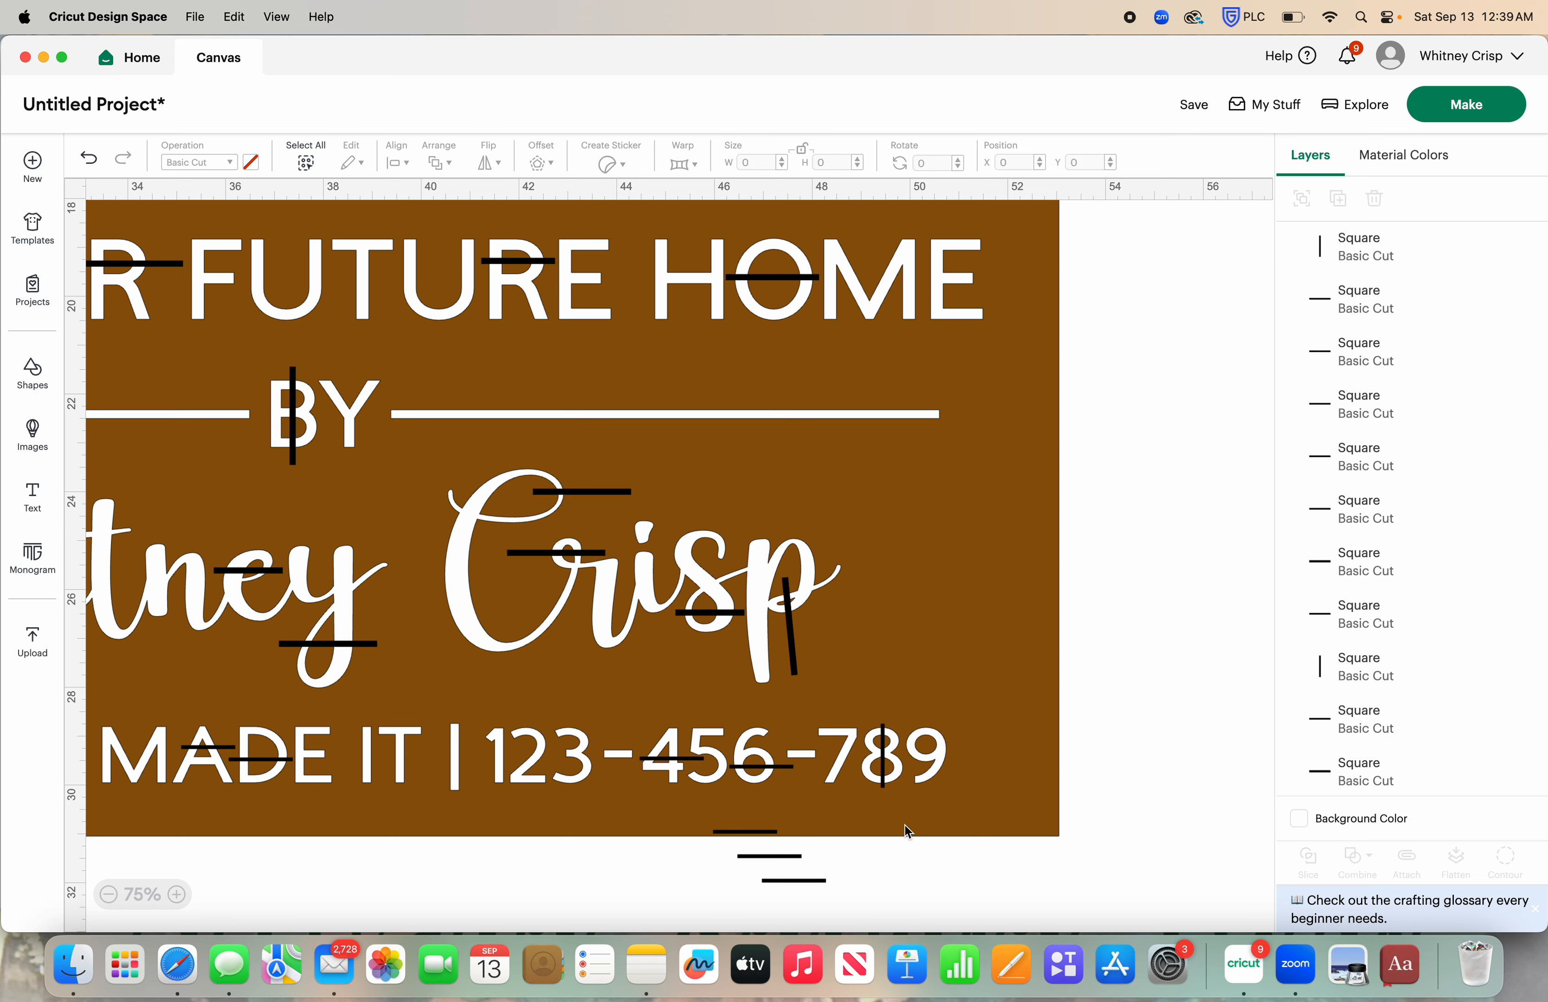
- Place a horizontal line beside the last digits and park a spare line below the sign
left_click_drag(791, 864, 953, 752)
left_click(1176, 753)
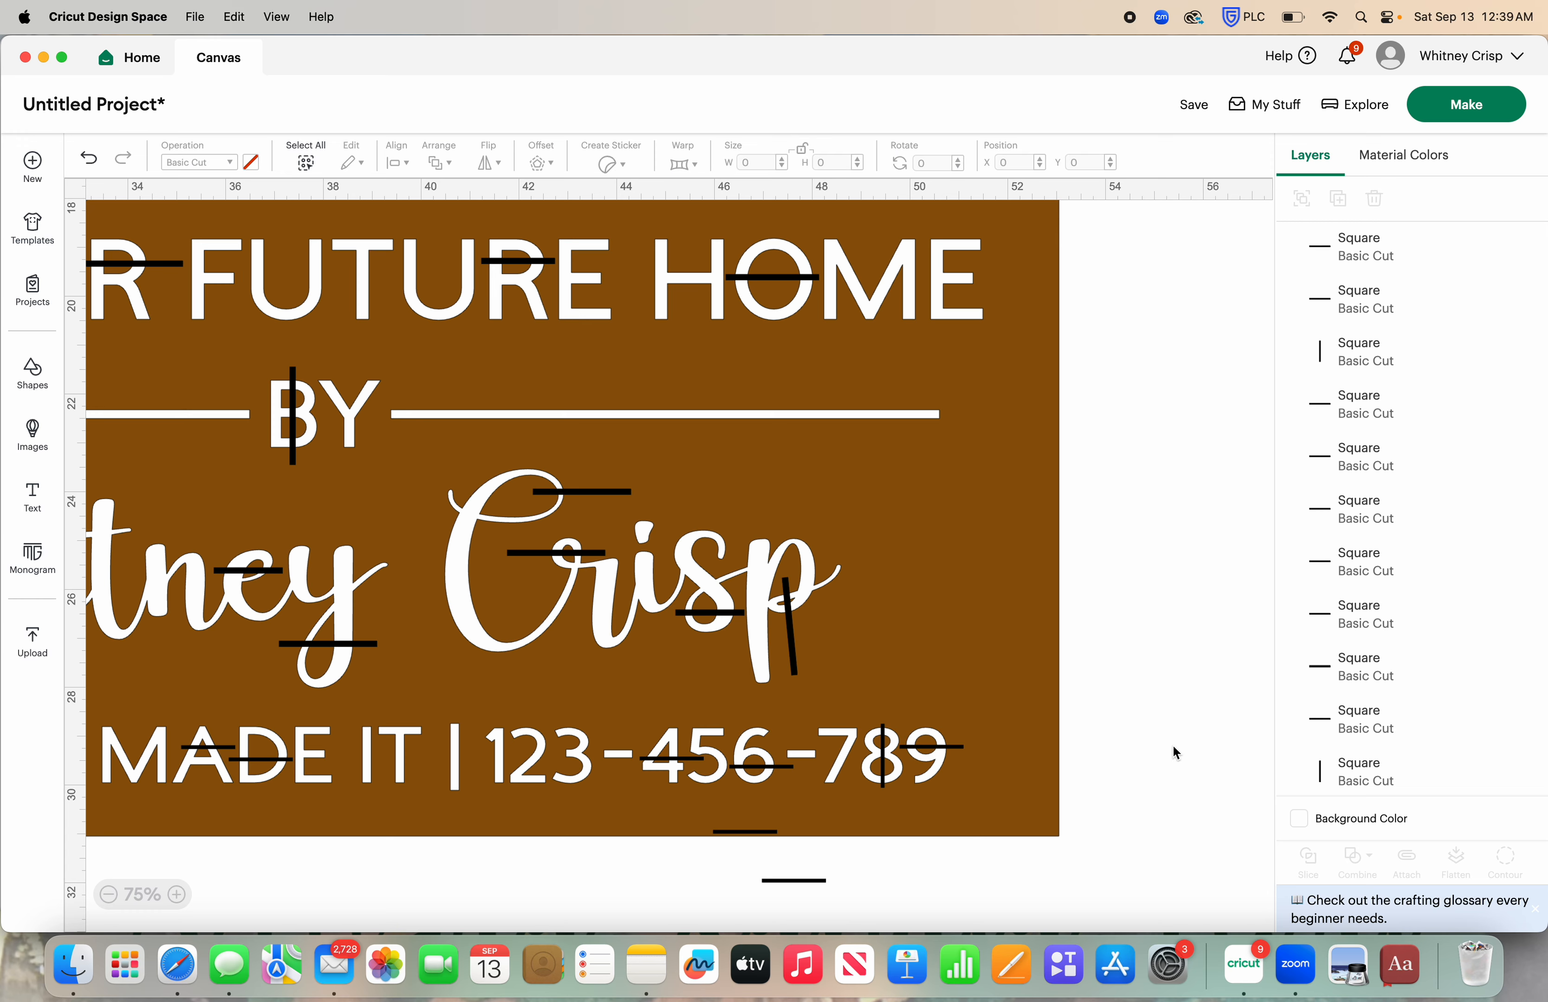
left_click_drag(777, 846, 825, 898)
left_click(108, 894)
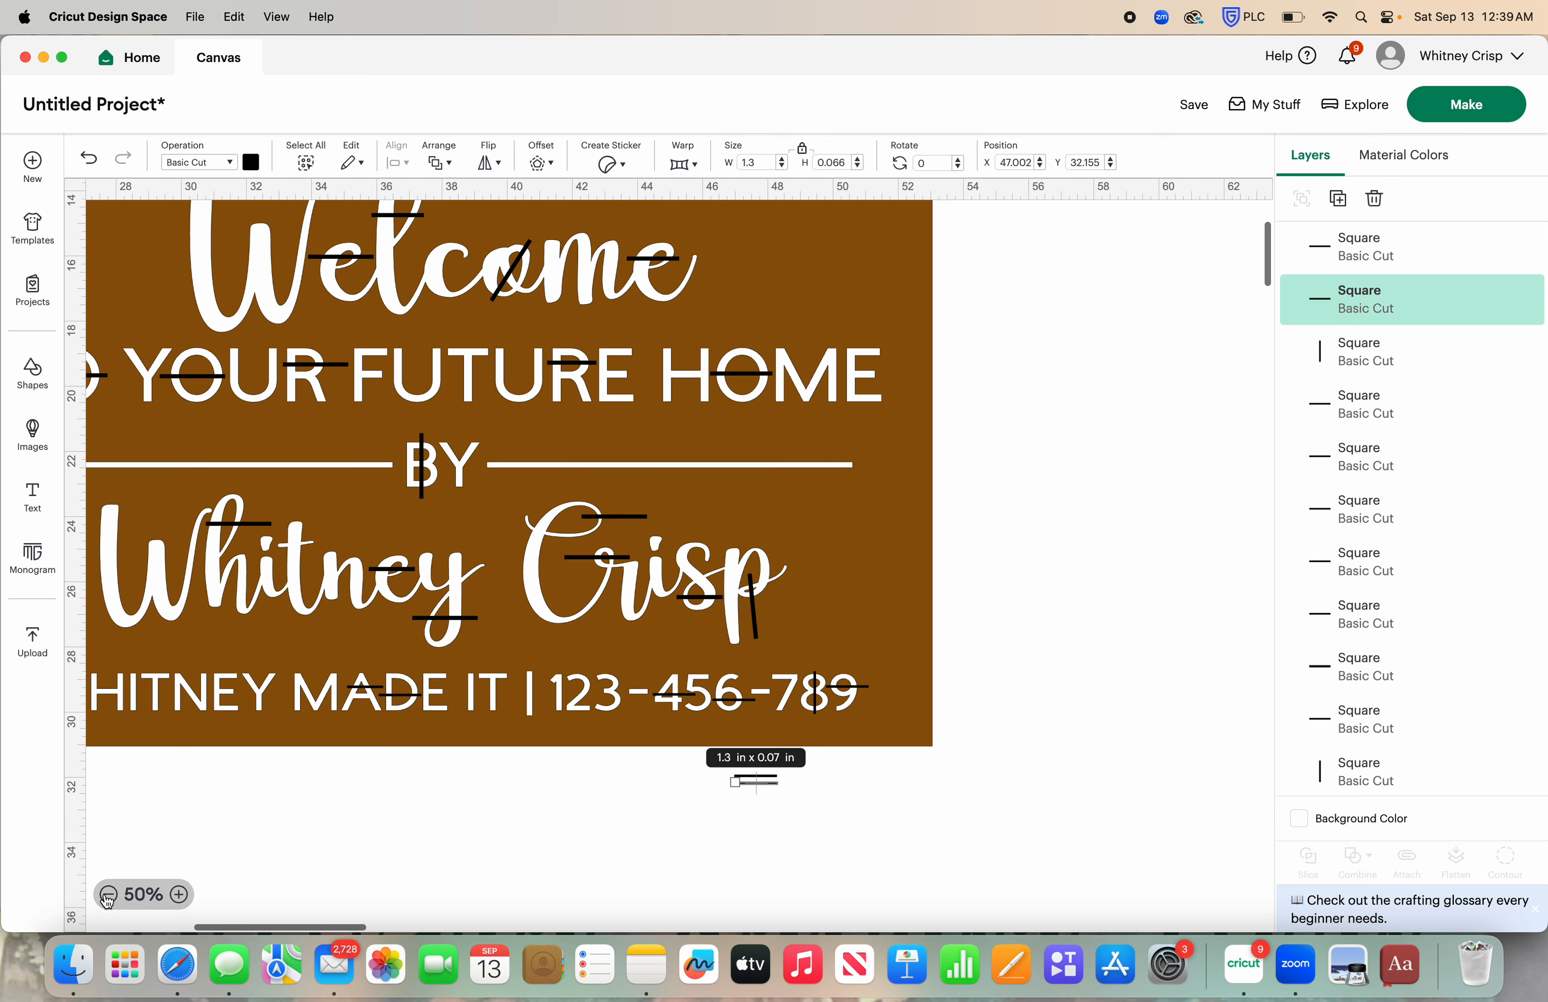
- Marquee-select the entire 30 x 18 in sign together with every bridge line
scroll(328, 850, "left", 3)
scroll(330, 853, "up", 2)
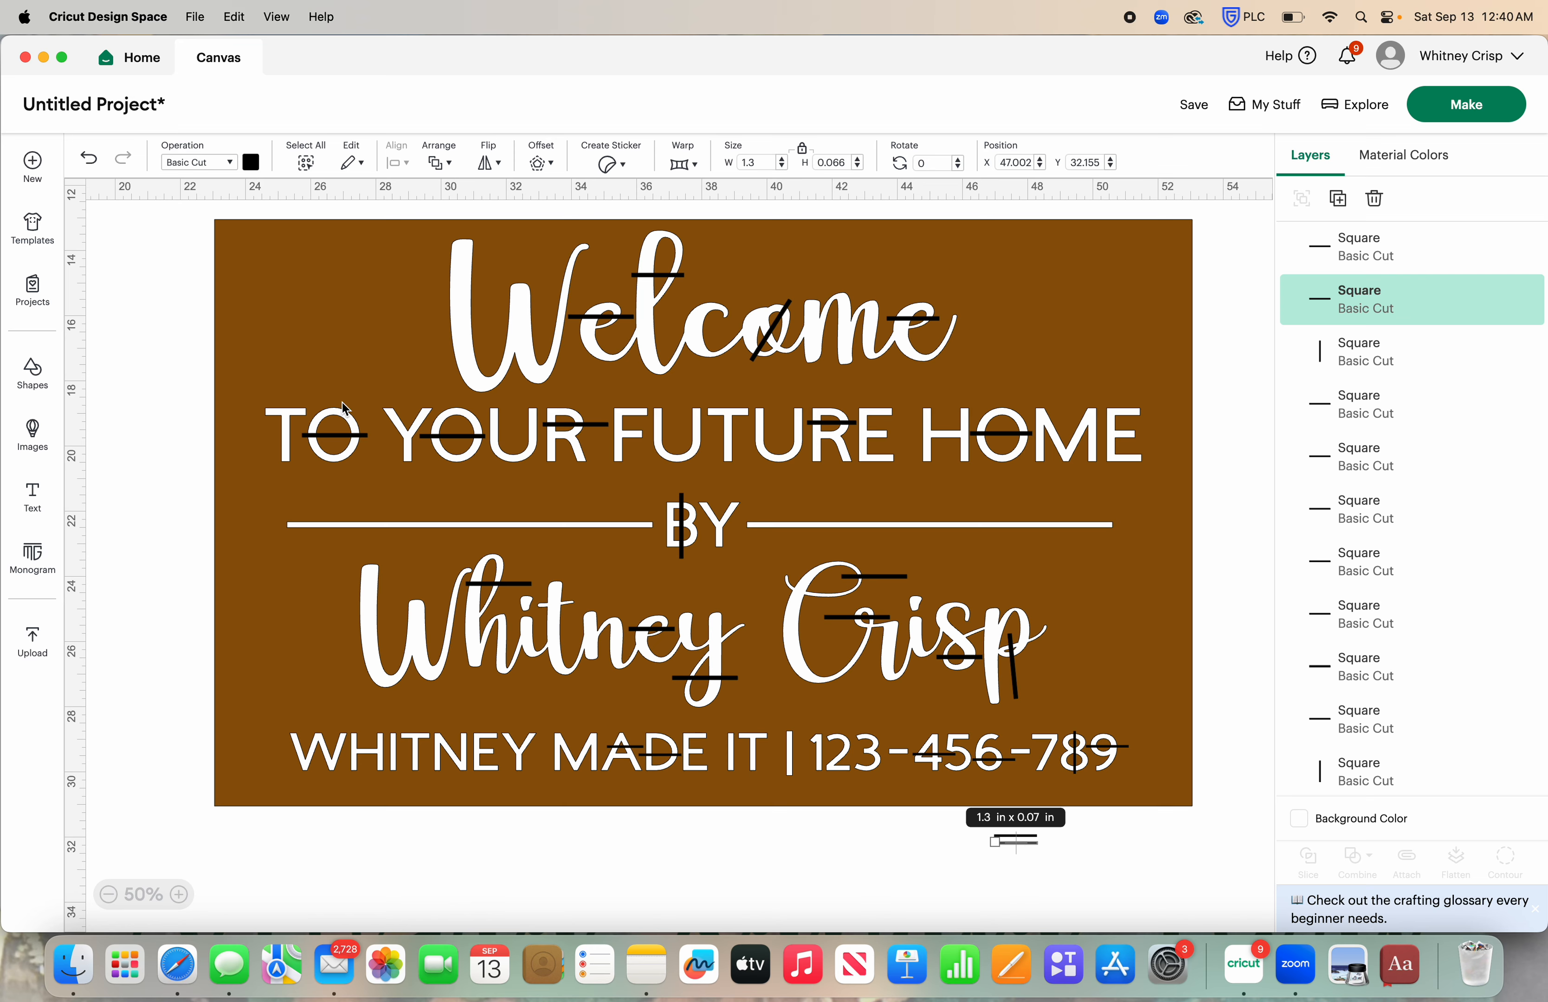
left_click_drag(204, 206, 1198, 816)
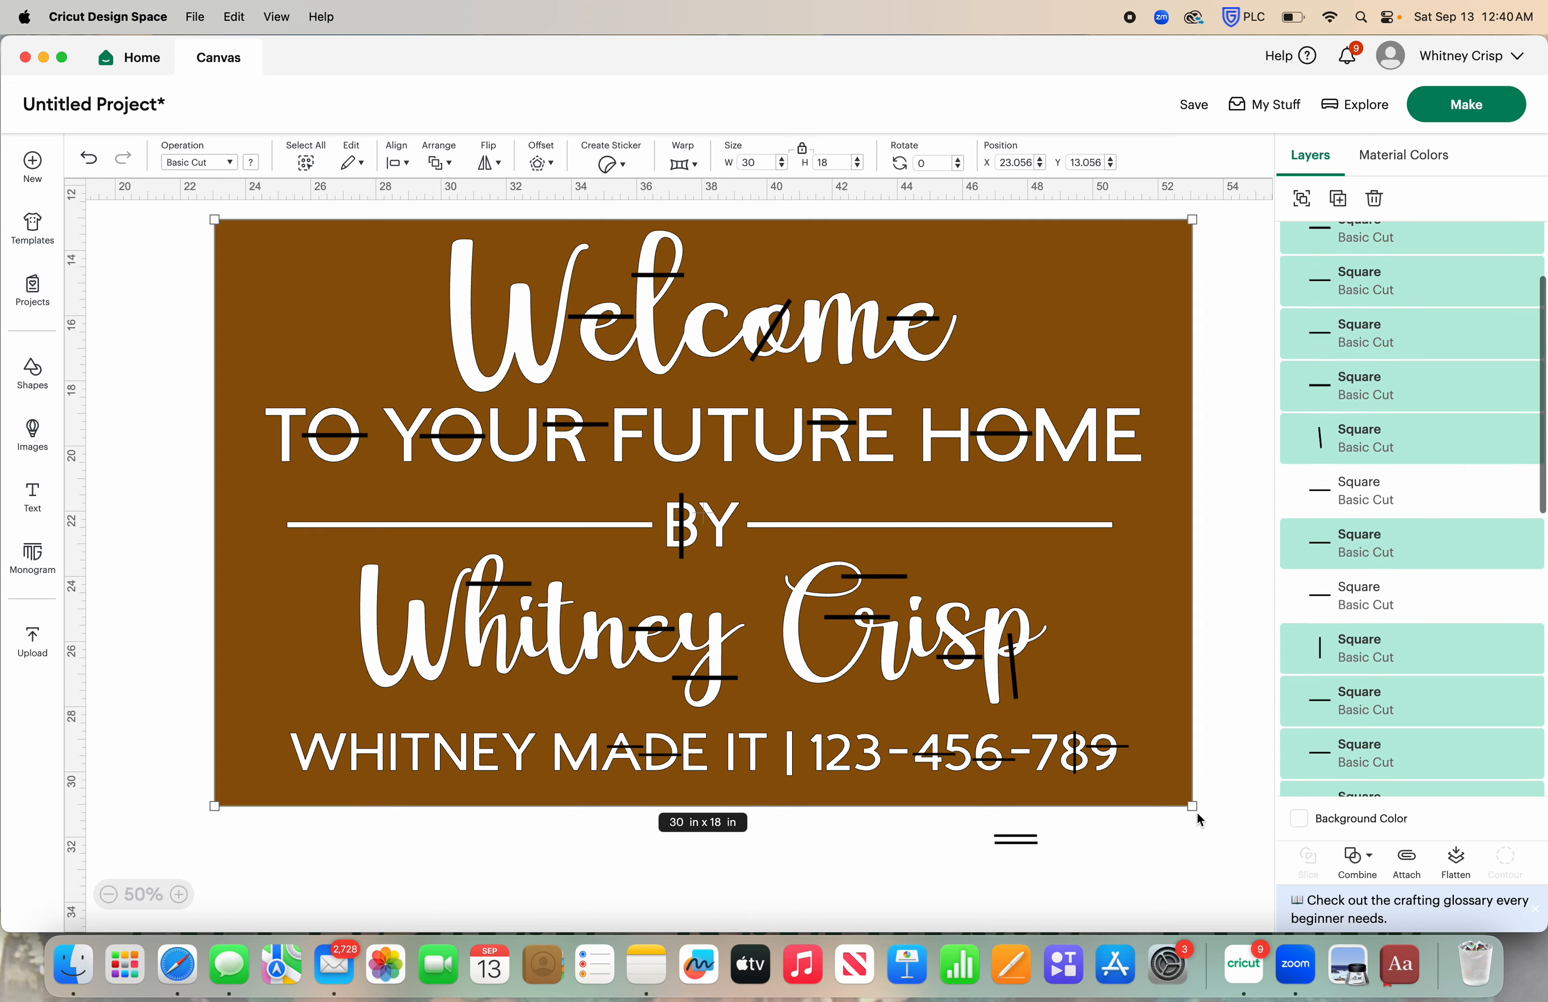
- Weld the selected sign and bridge lines, then undo the weld
left_click(1372, 872)
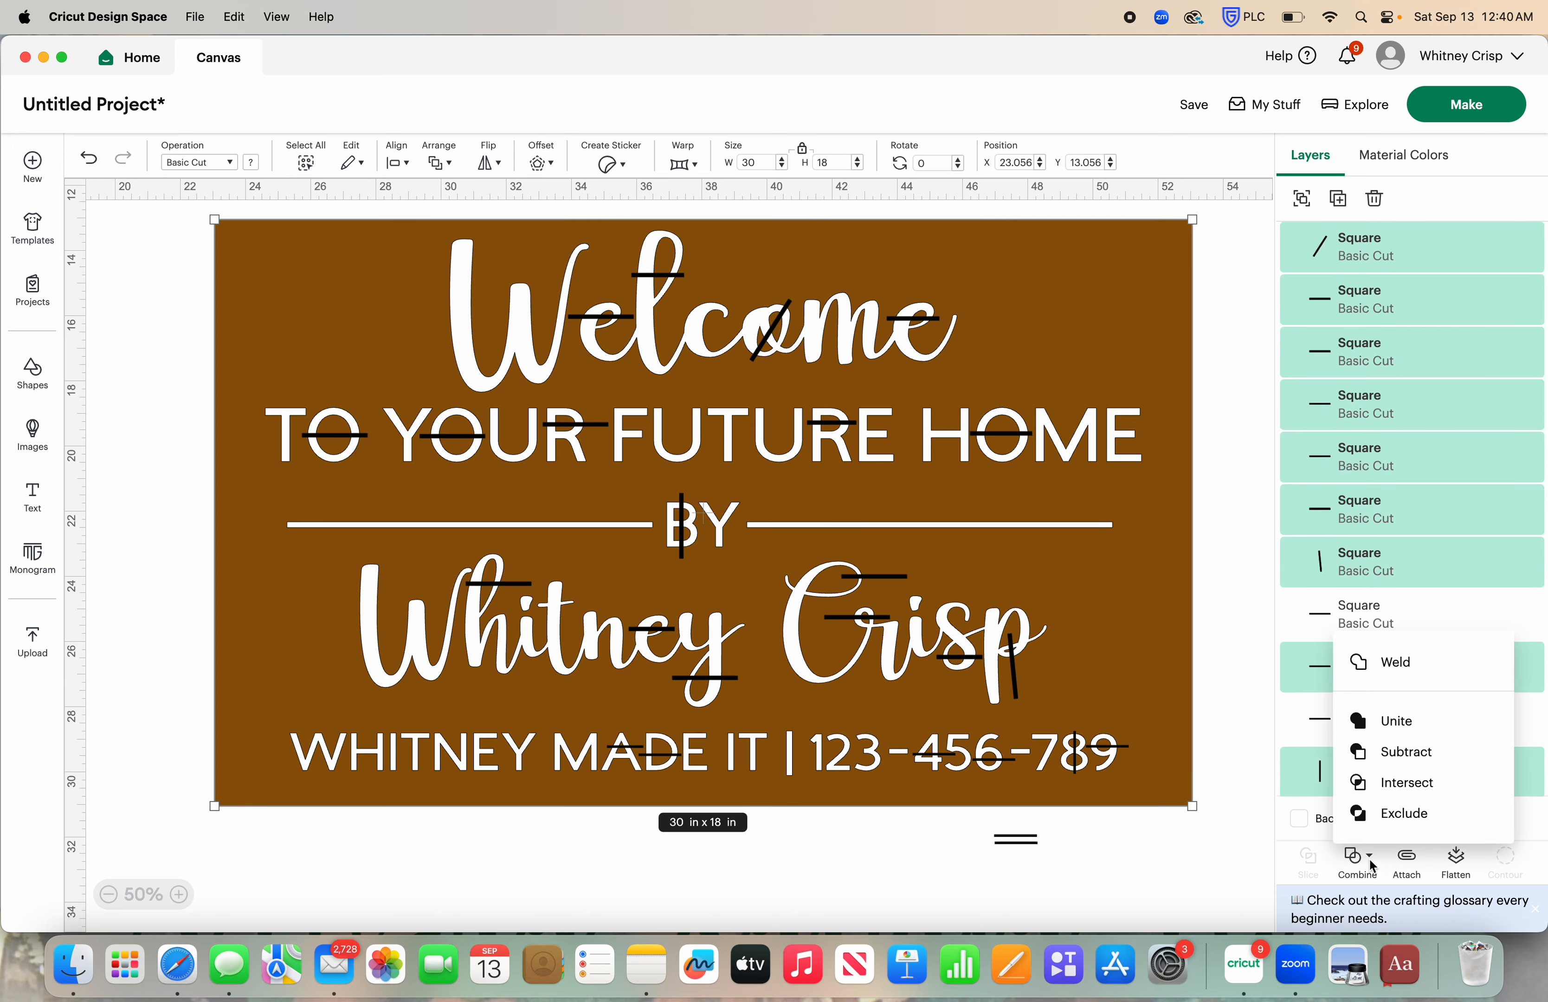
left_click(1391, 662)
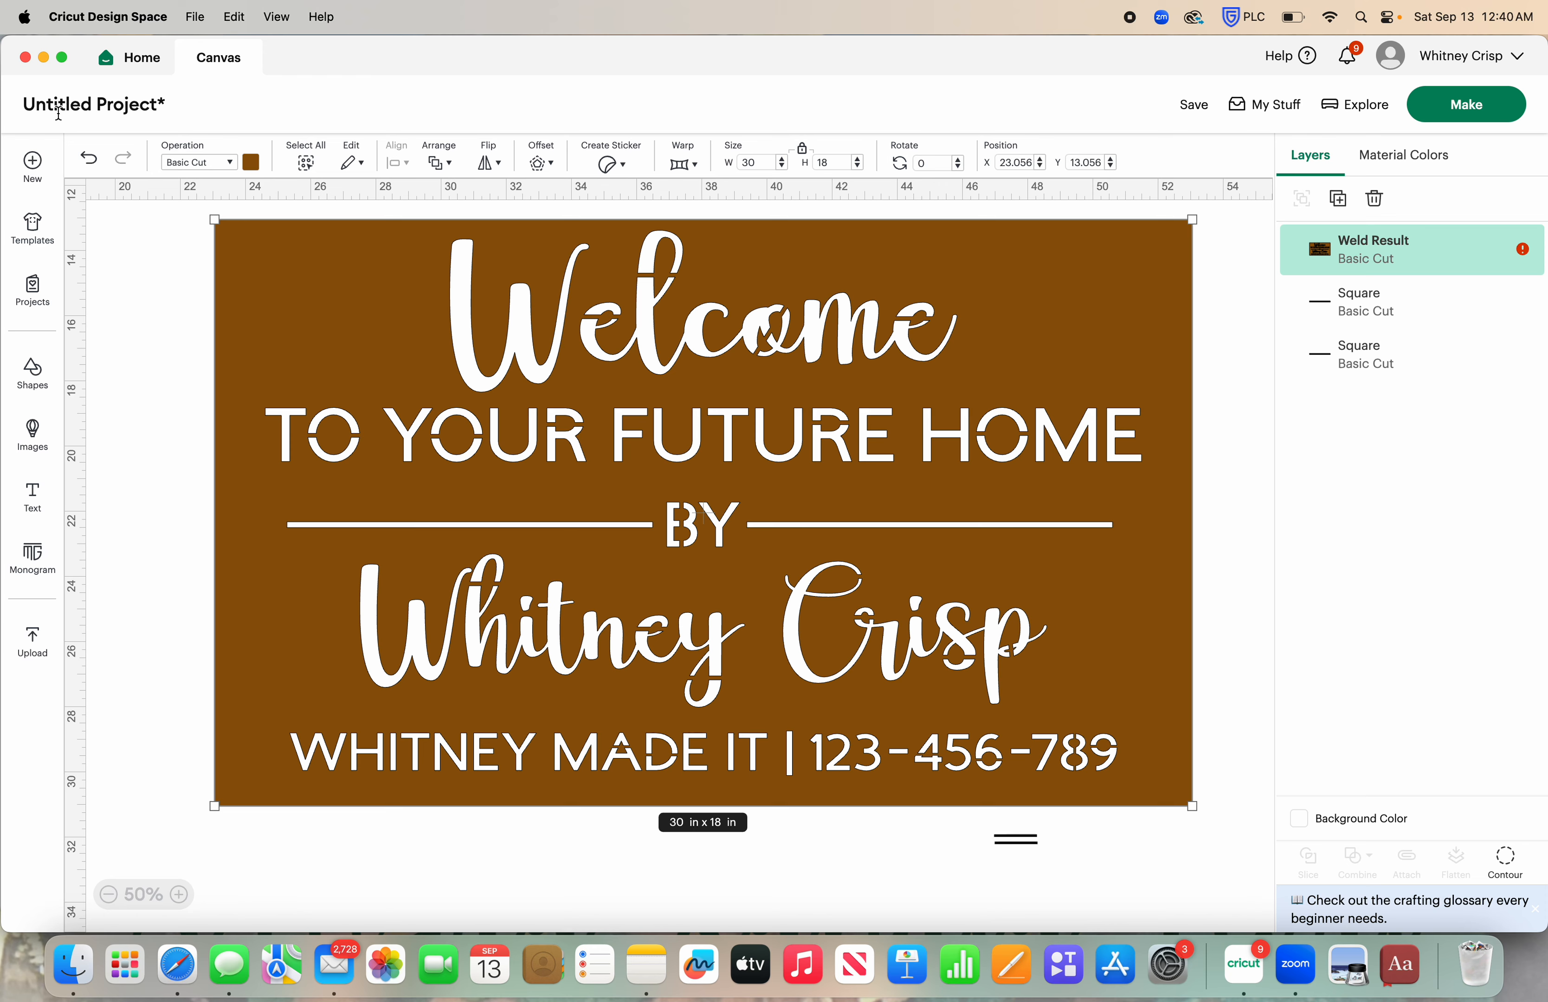
left_click(89, 159)
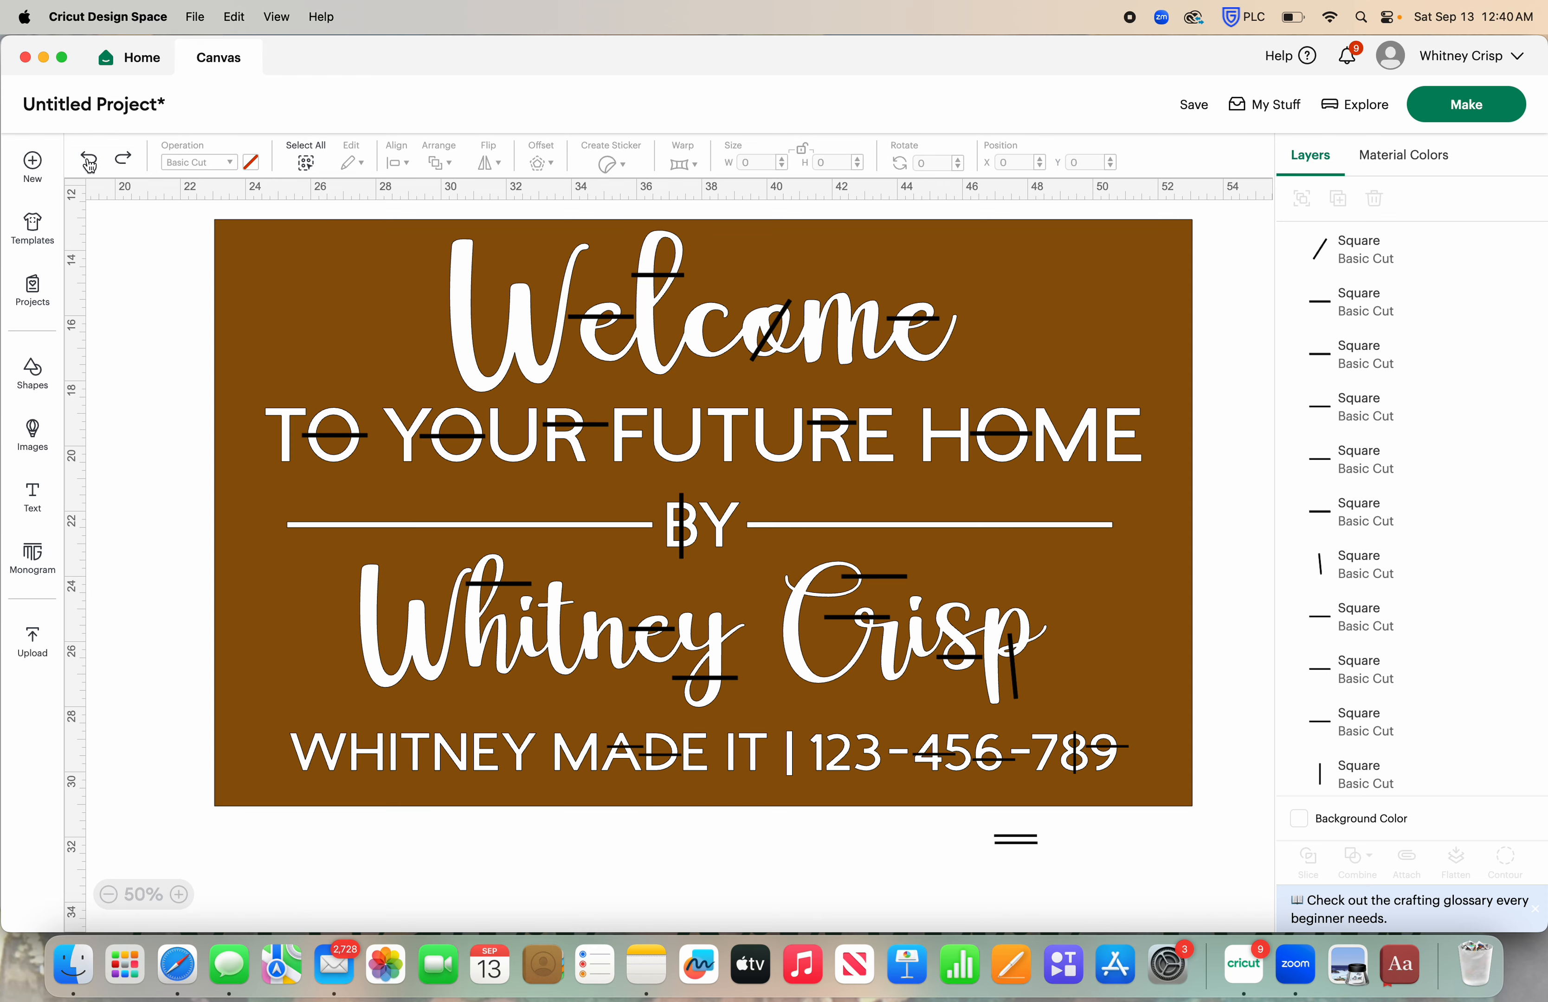
- Shorten the bridge line across HOME's O to 1.6 in
left_click(1009, 437)
left_click(1226, 385)
left_click(1020, 435)
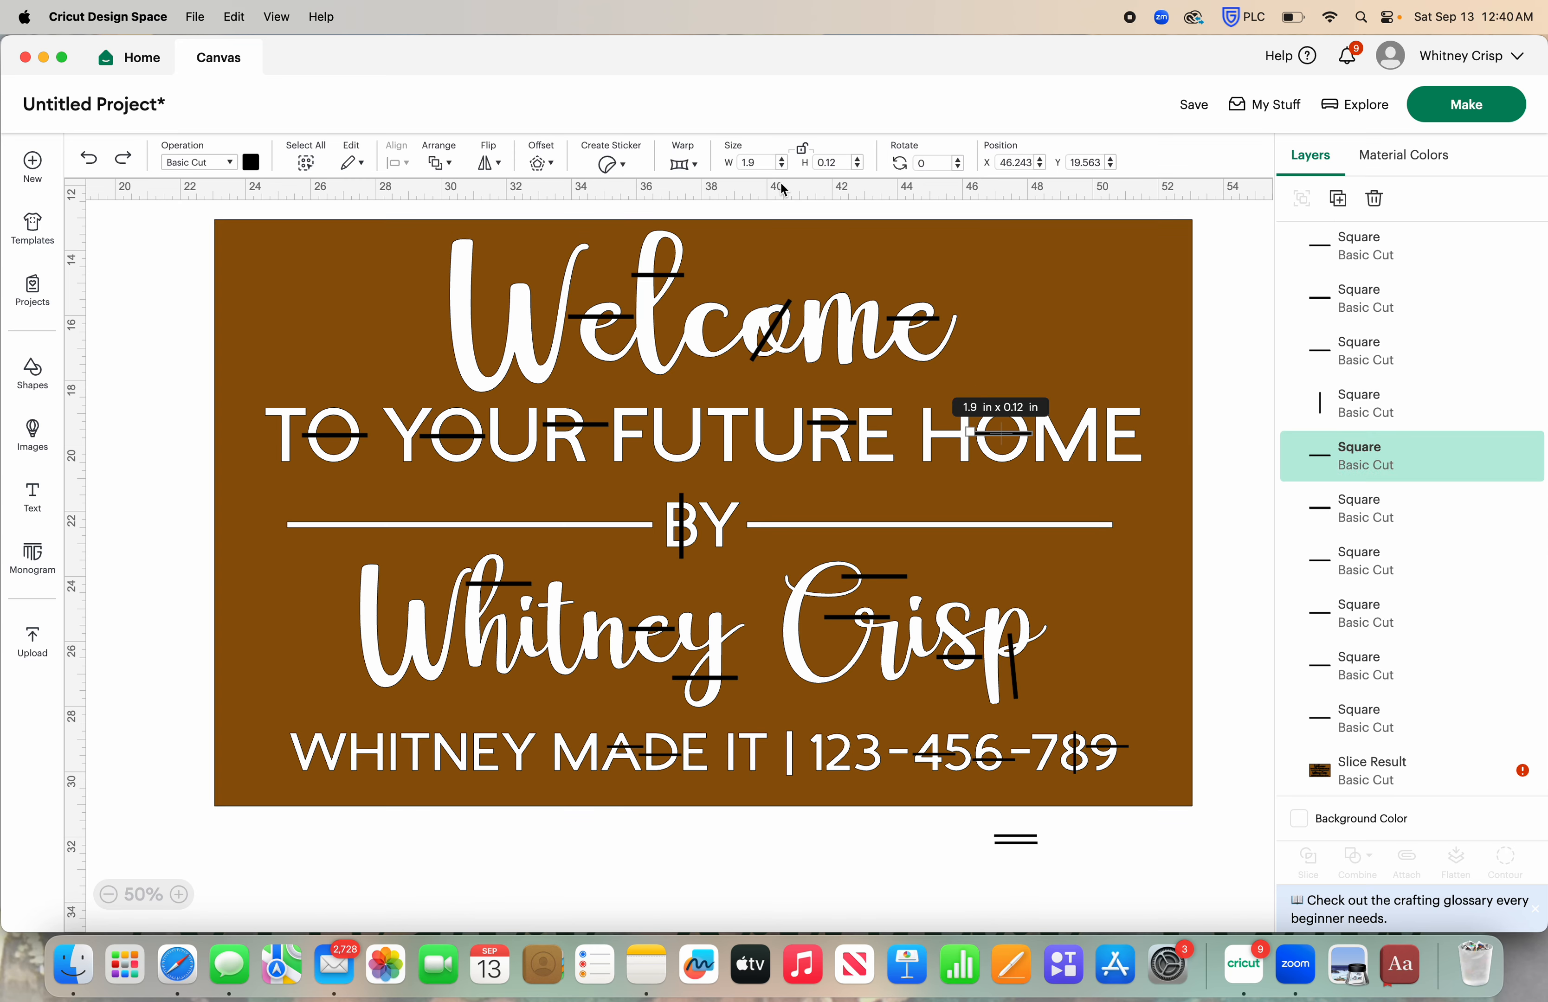
left_click(782, 167)
left_click(782, 167)
left_click(782, 167)
- Reselect everything and weld again, then undo to restore the separate lines
left_click_drag(1213, 220, 225, 803)
left_click(1357, 858)
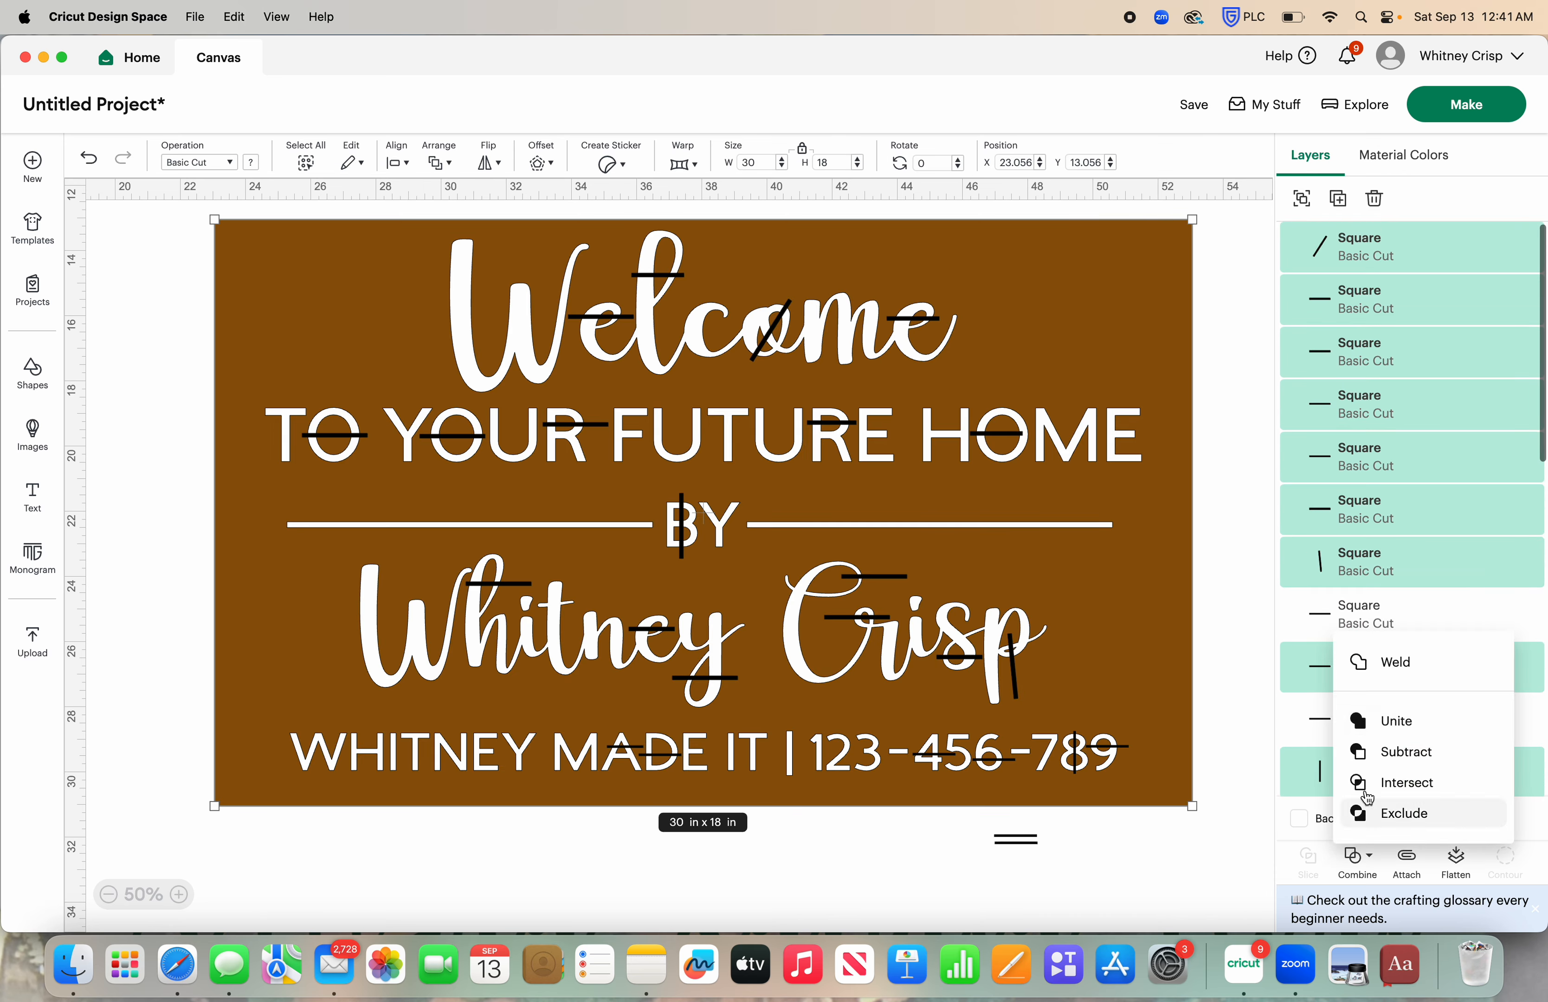
left_click(1351, 663)
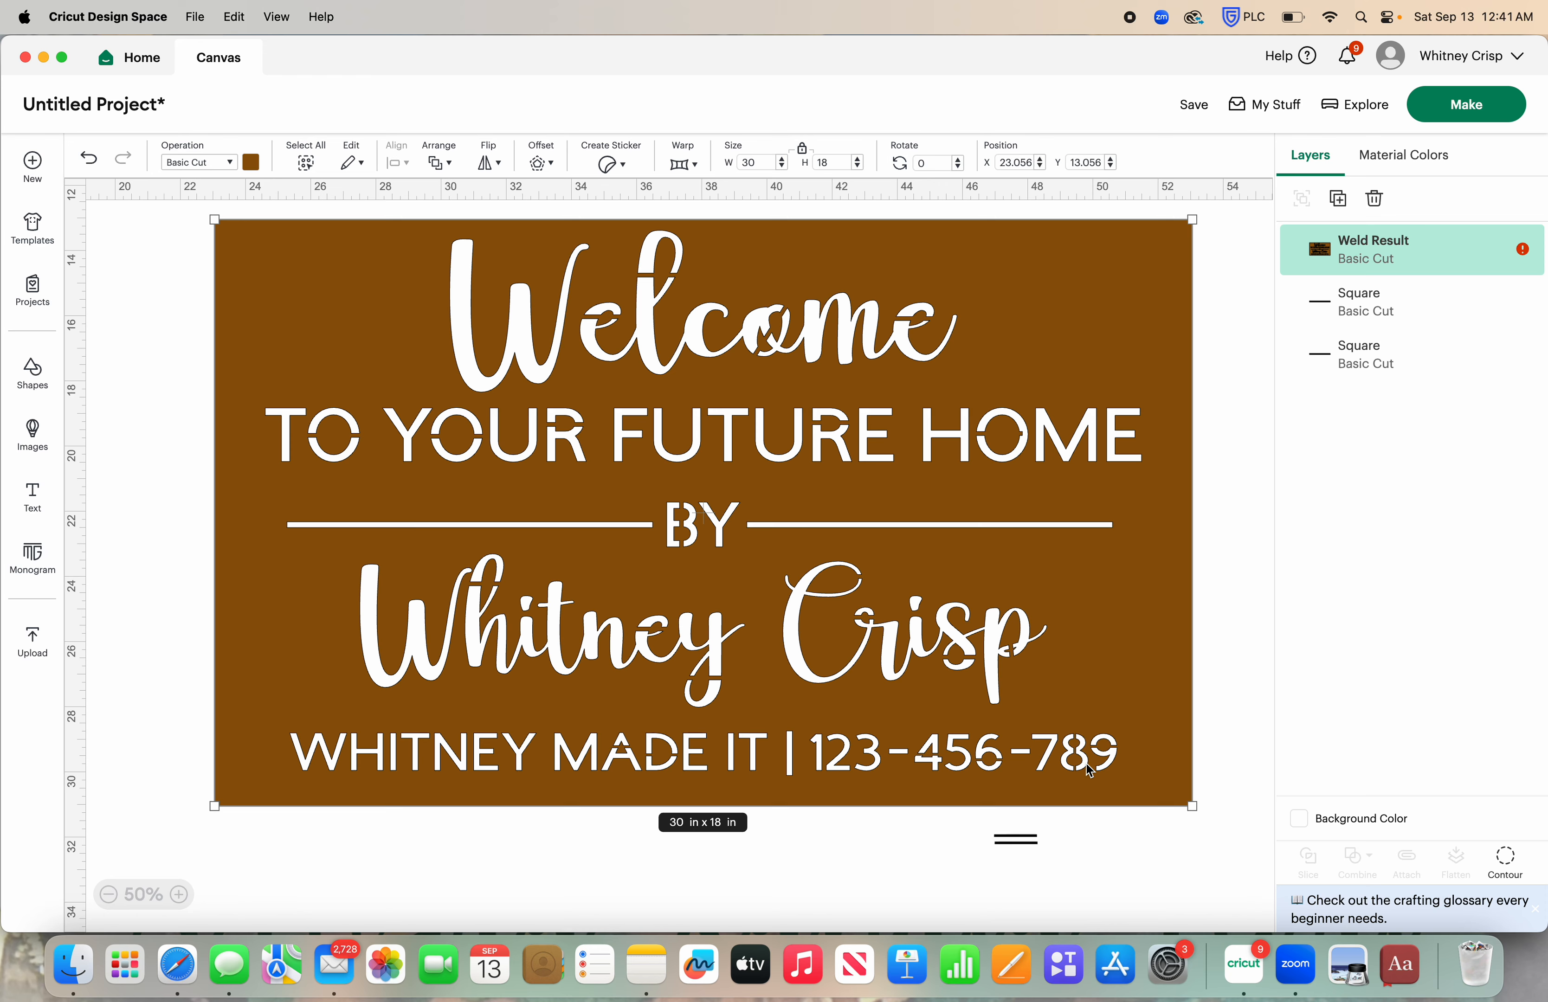
left_click(89, 157)
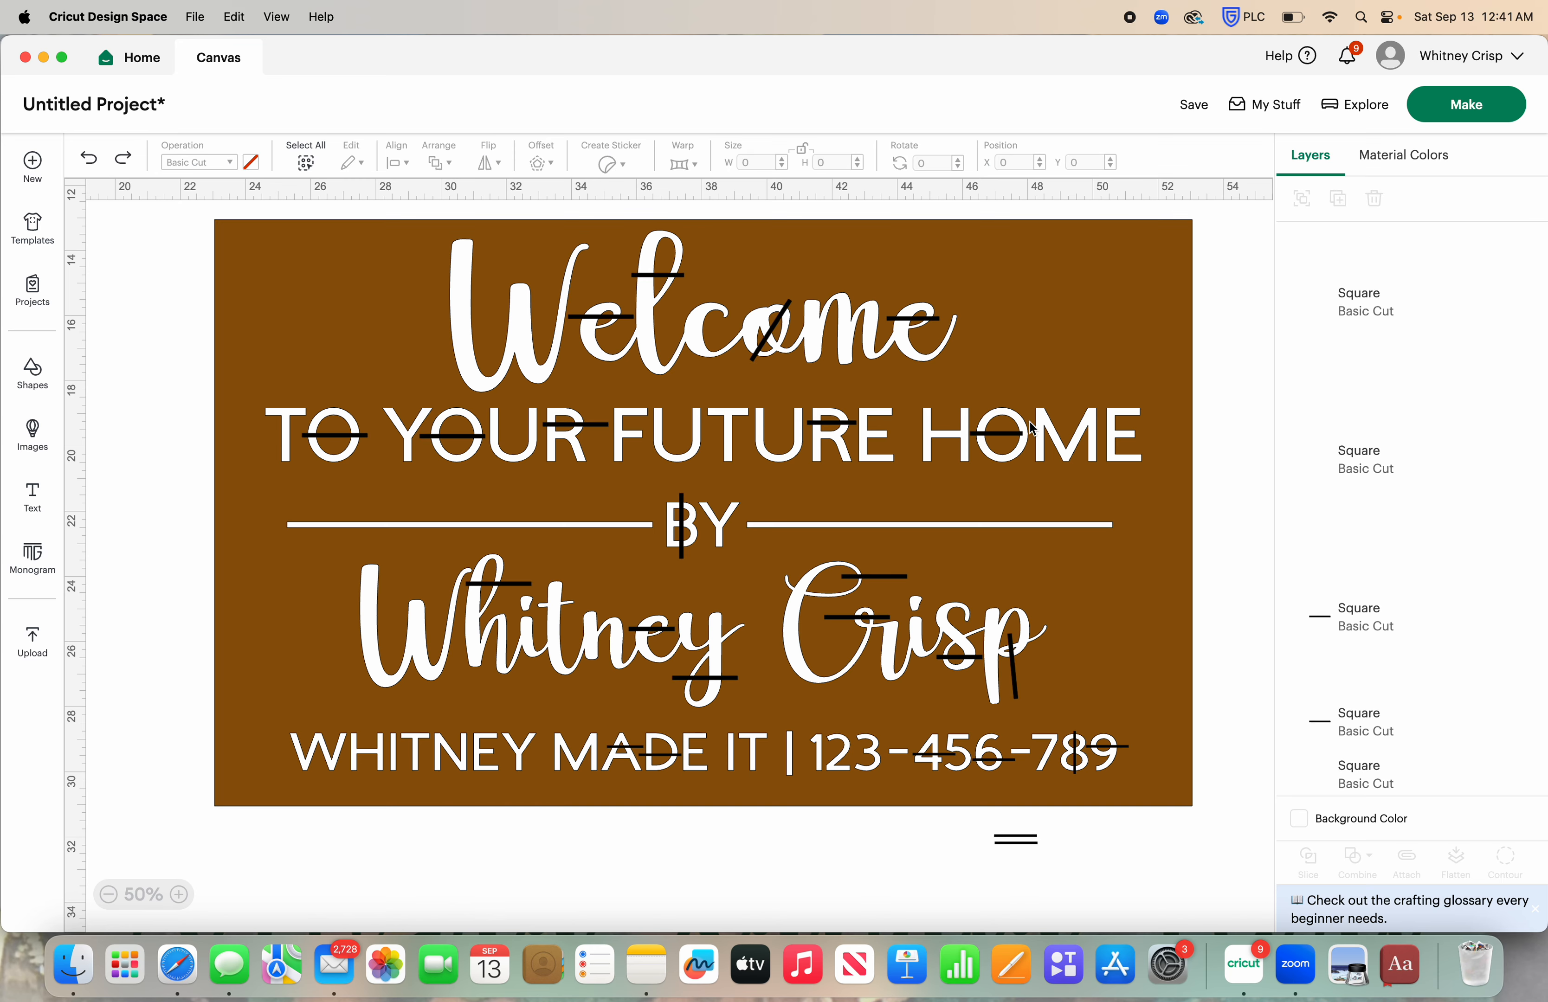
- Select the whole sign with all bridge lines and weld them into one Weld Result
left_click(1018, 434)
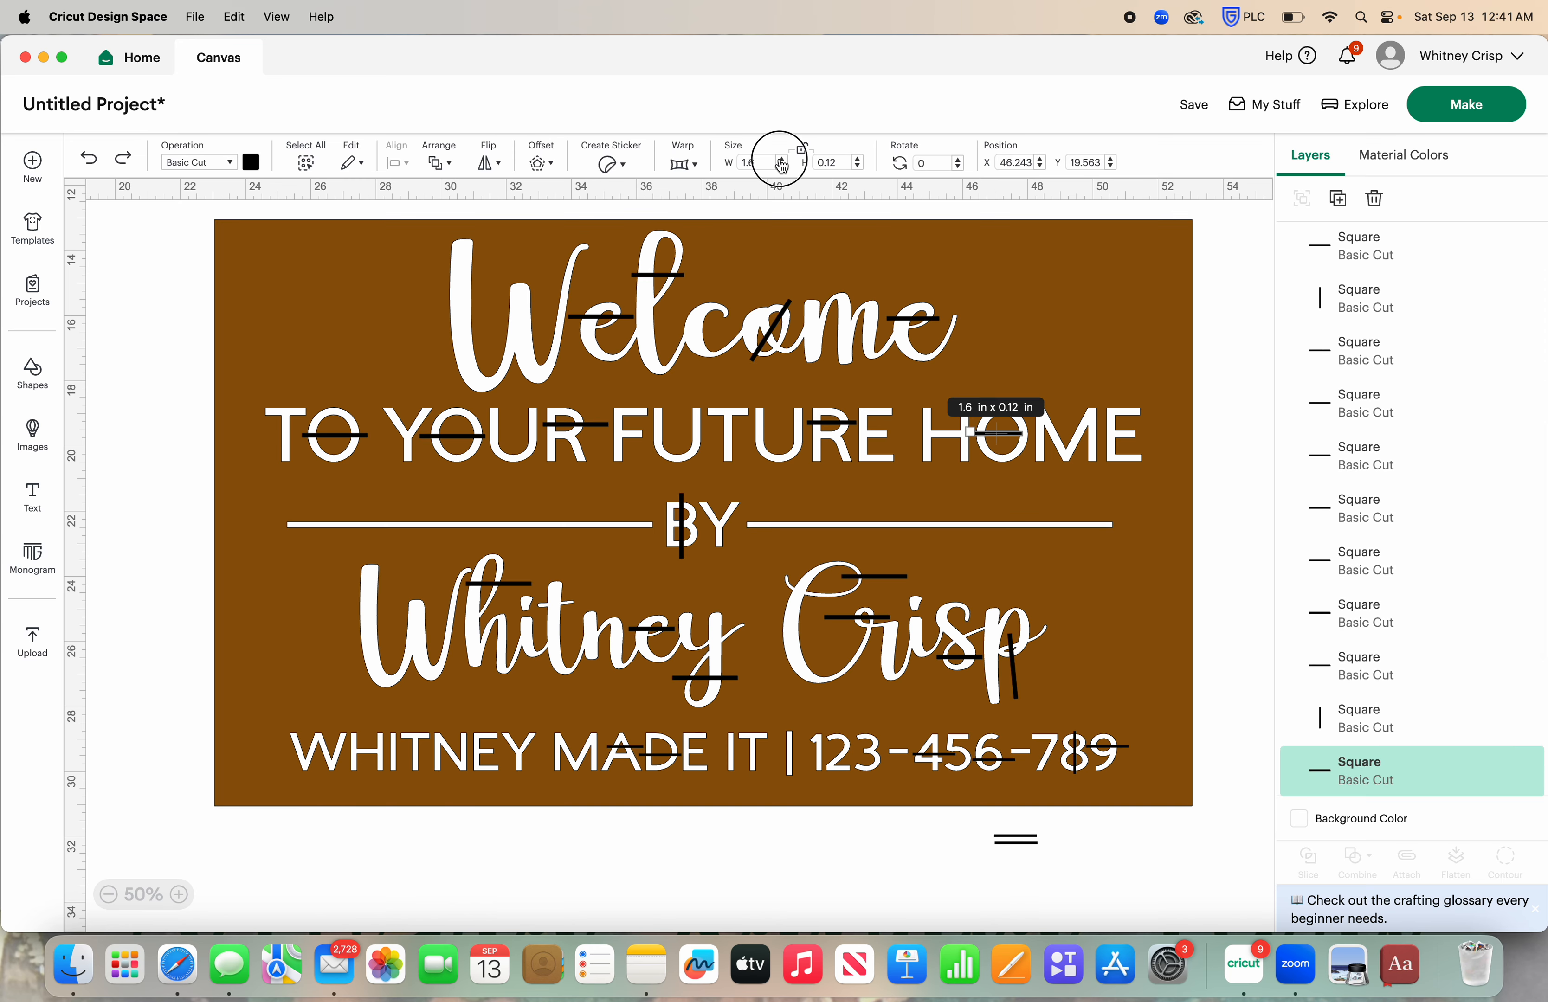
left_click_drag(200, 222, 1250, 815)
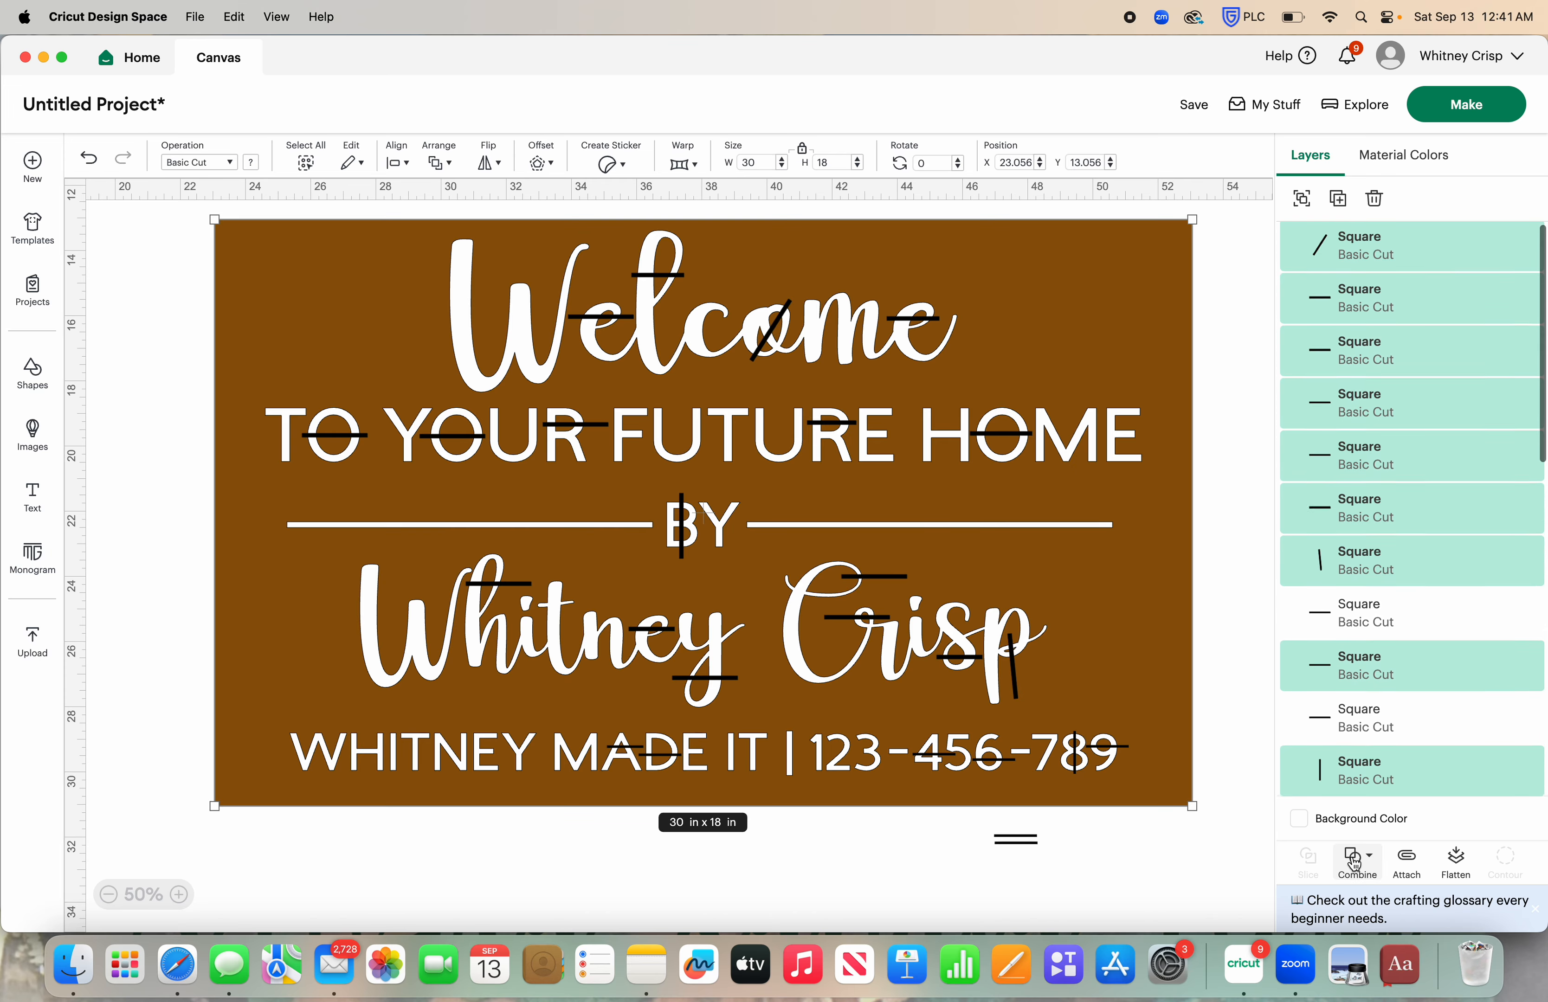
left_click(1355, 862)
left_click(1391, 663)
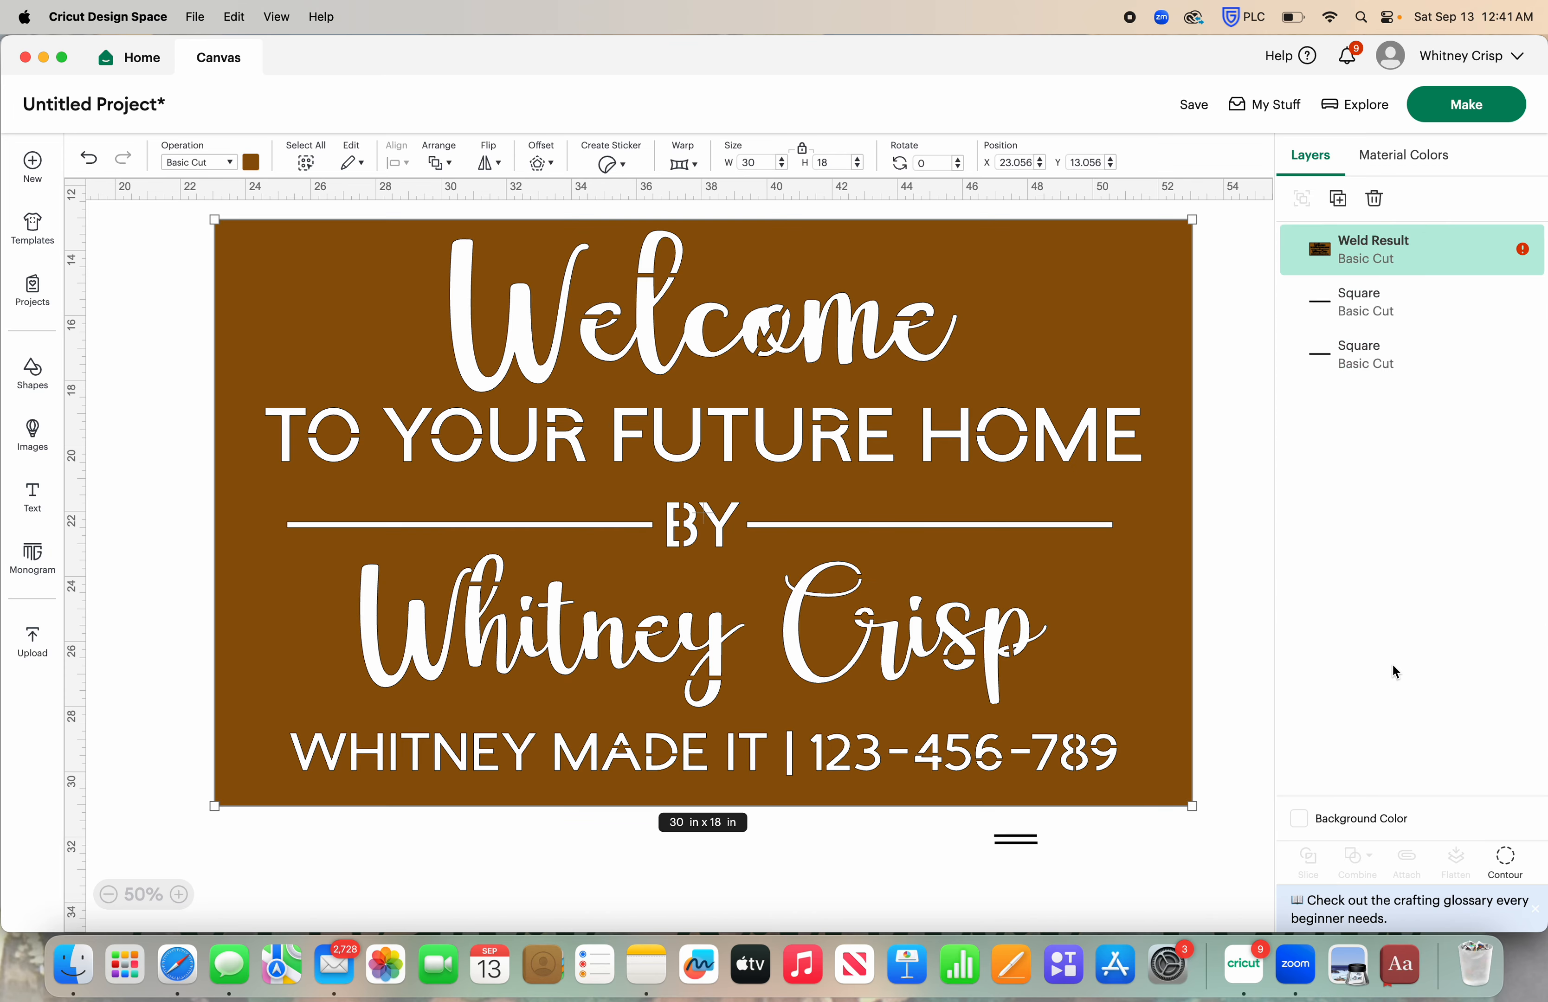
left_click(995, 850)
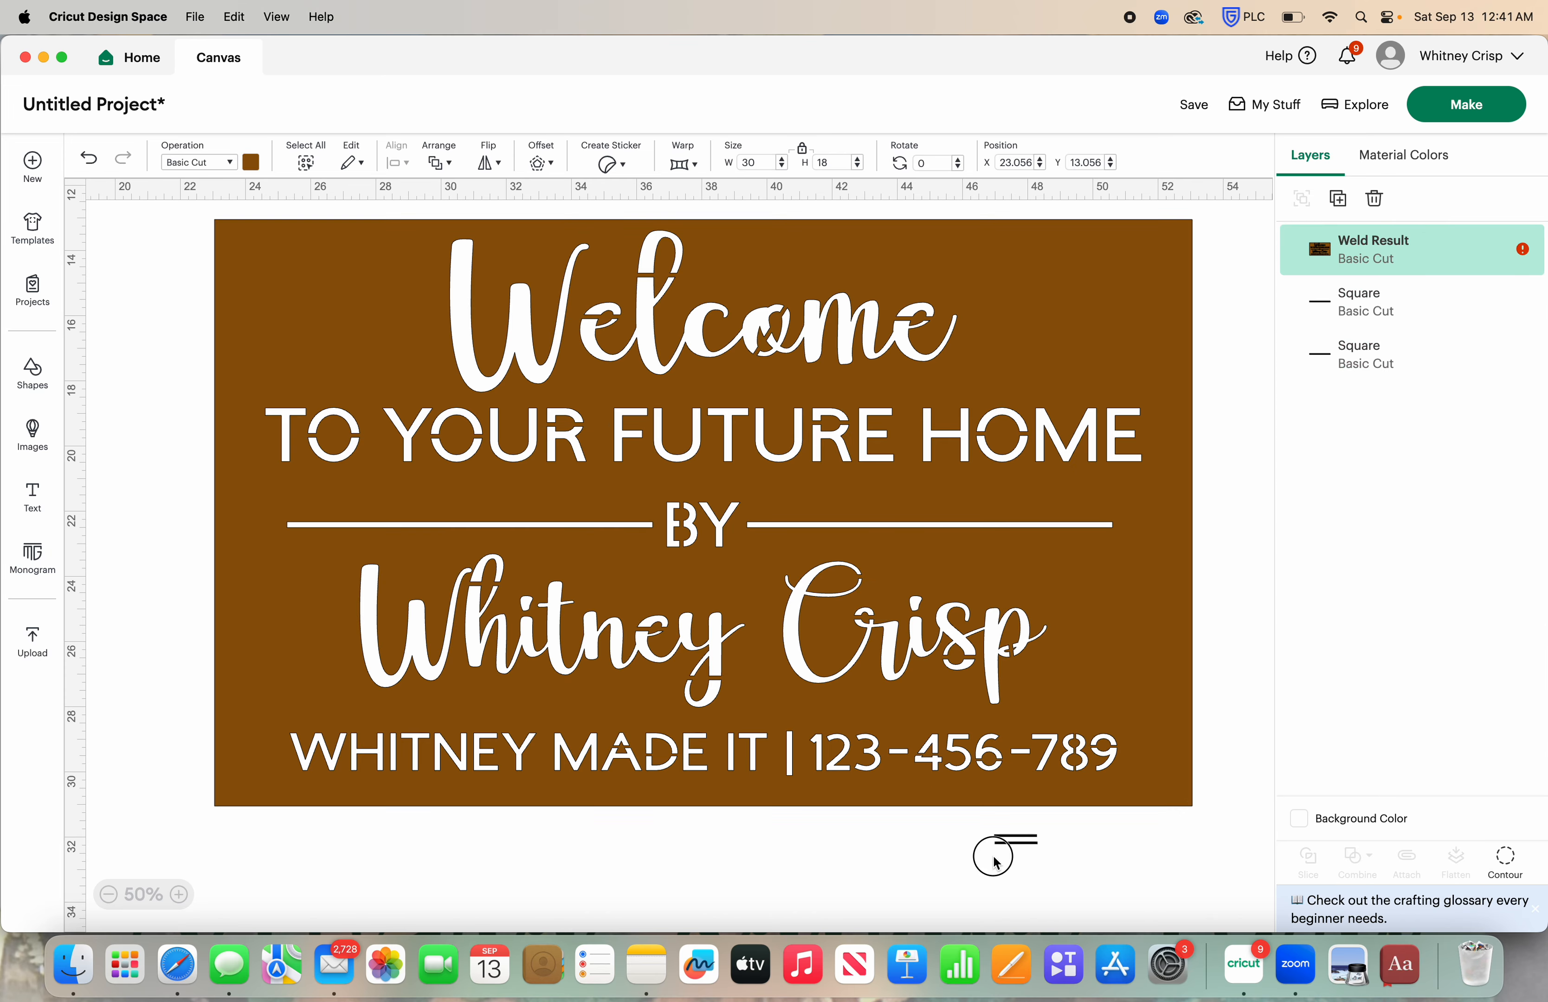
- Unlock the spare line's proportions and resize it to 11.5 in wide by 22.5 in tall
left_click(1015, 843)
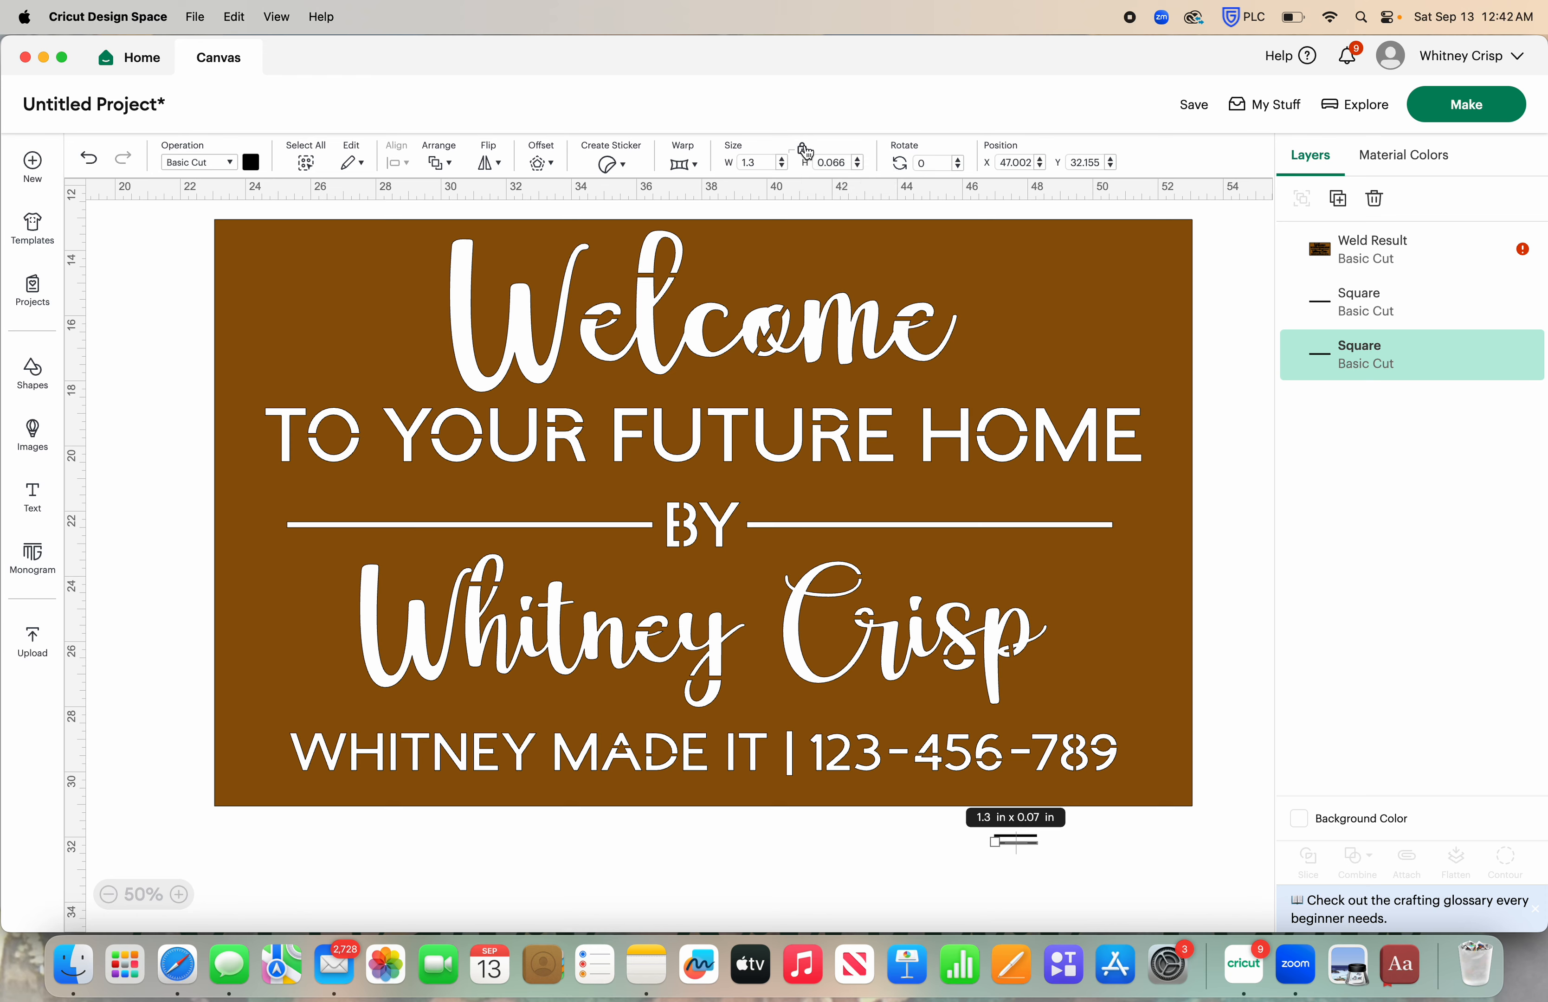
left_click(804, 152)
left_click(755, 162)
type("1.5")
key("Tab")
type("22.5")
key("Return")
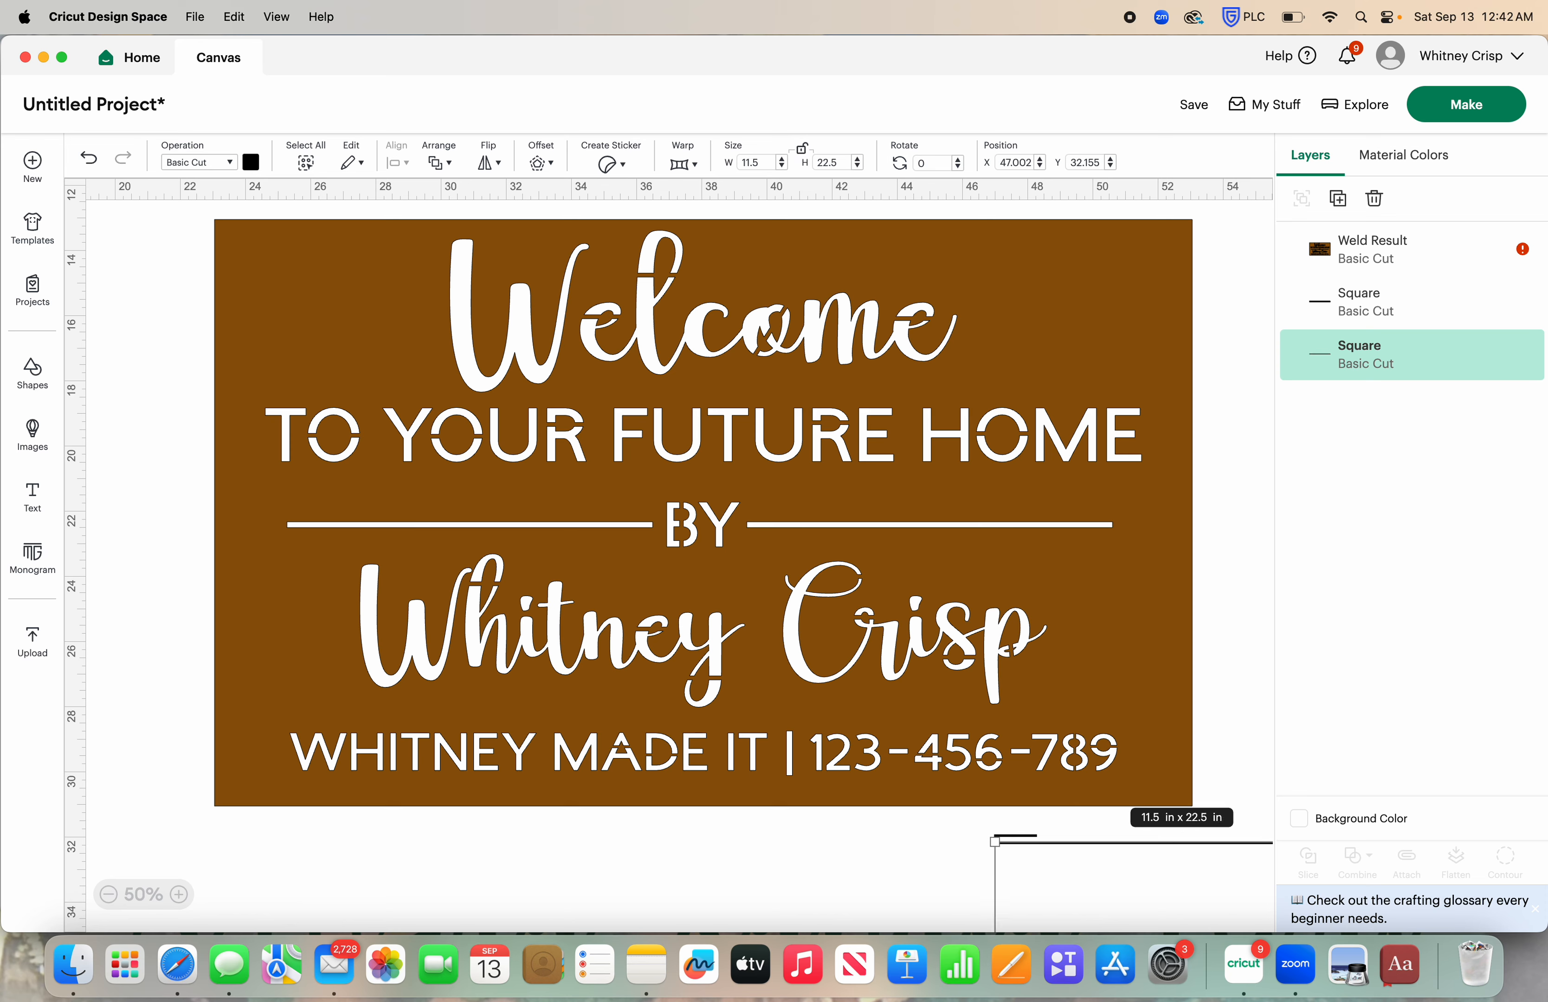
- Move the black rectangle beside the sign, delete the leftover thin line, and duplicate the rectangle
left_click(112, 895)
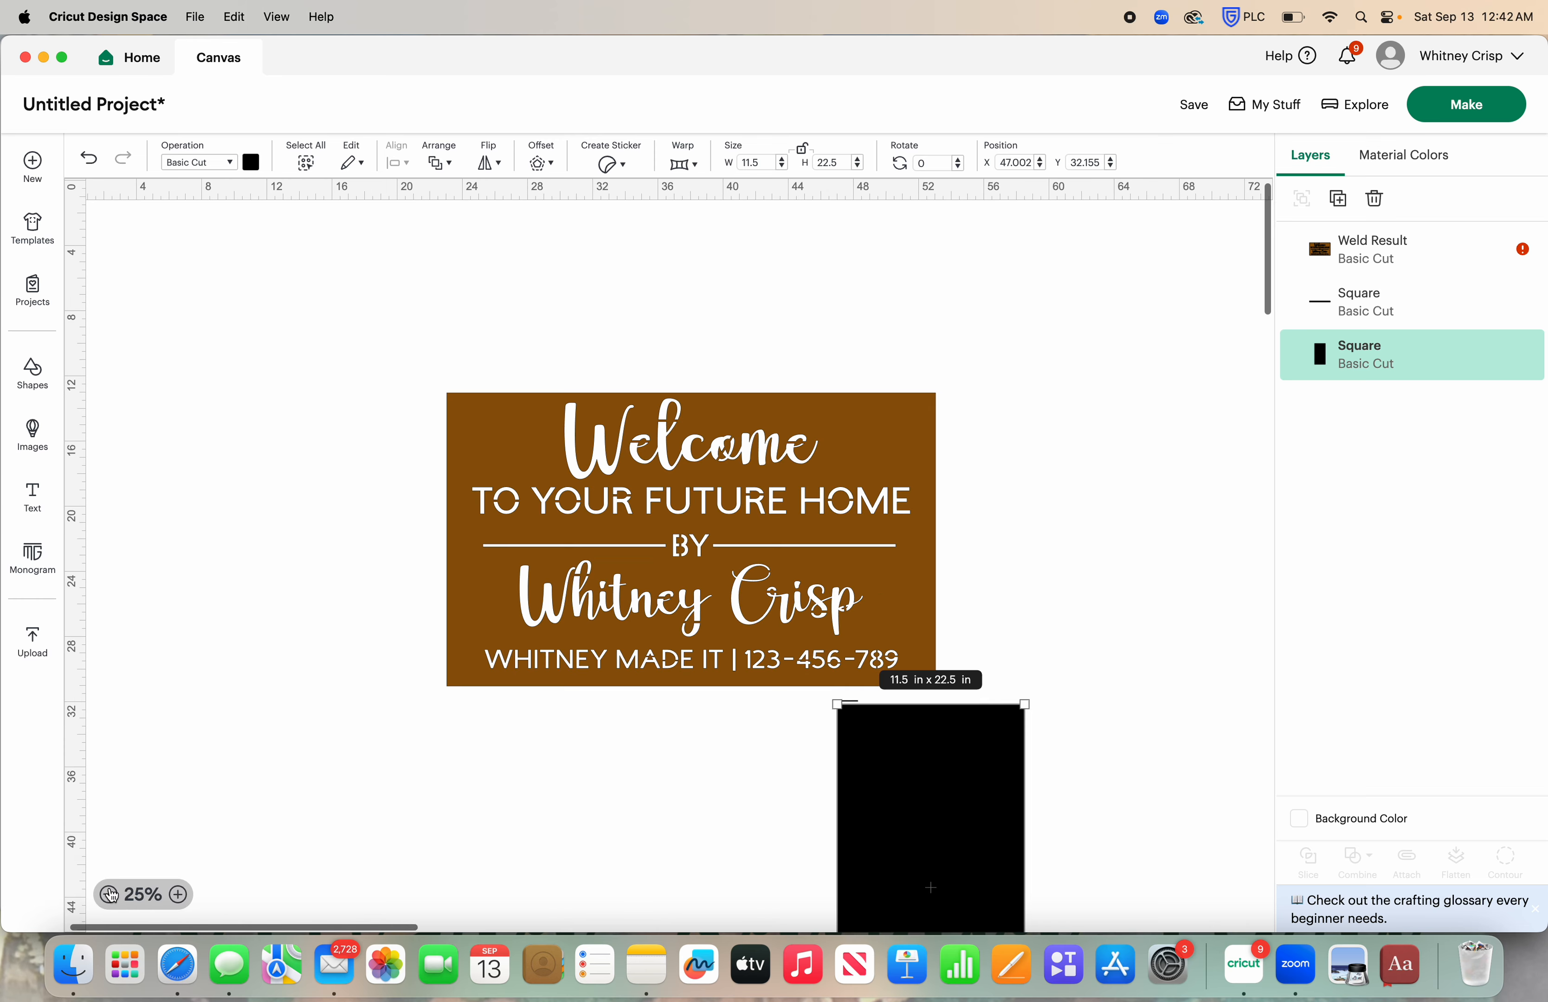
left_click_drag(902, 823, 310, 700)
left_click(848, 714)
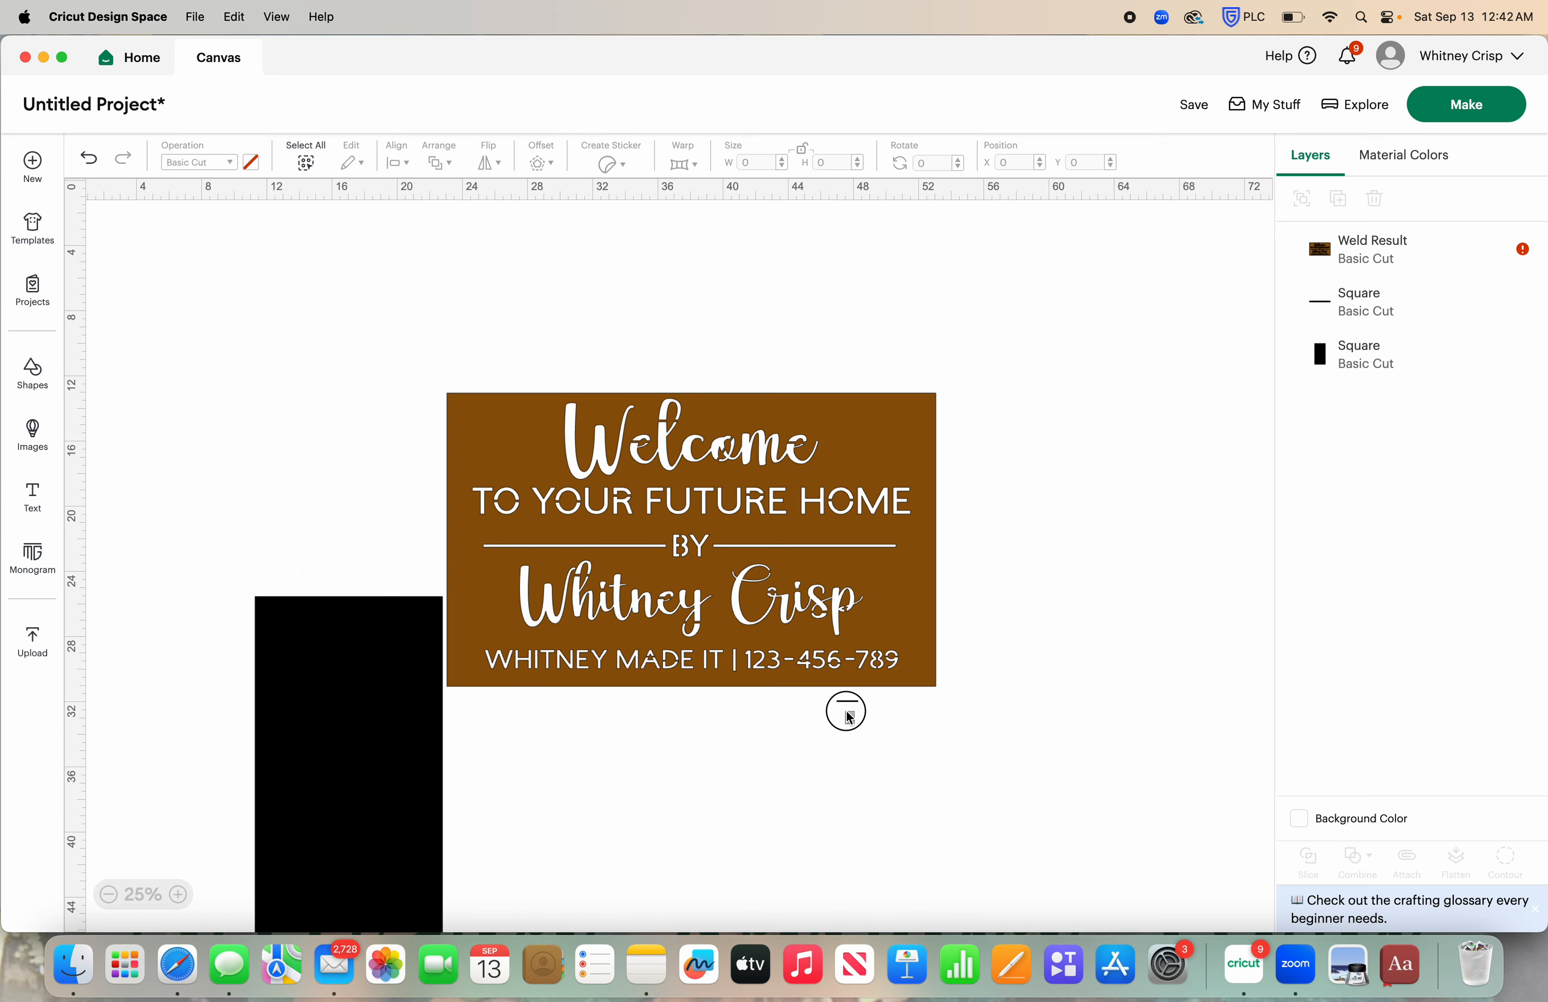
left_click(837, 687)
left_click(1375, 199)
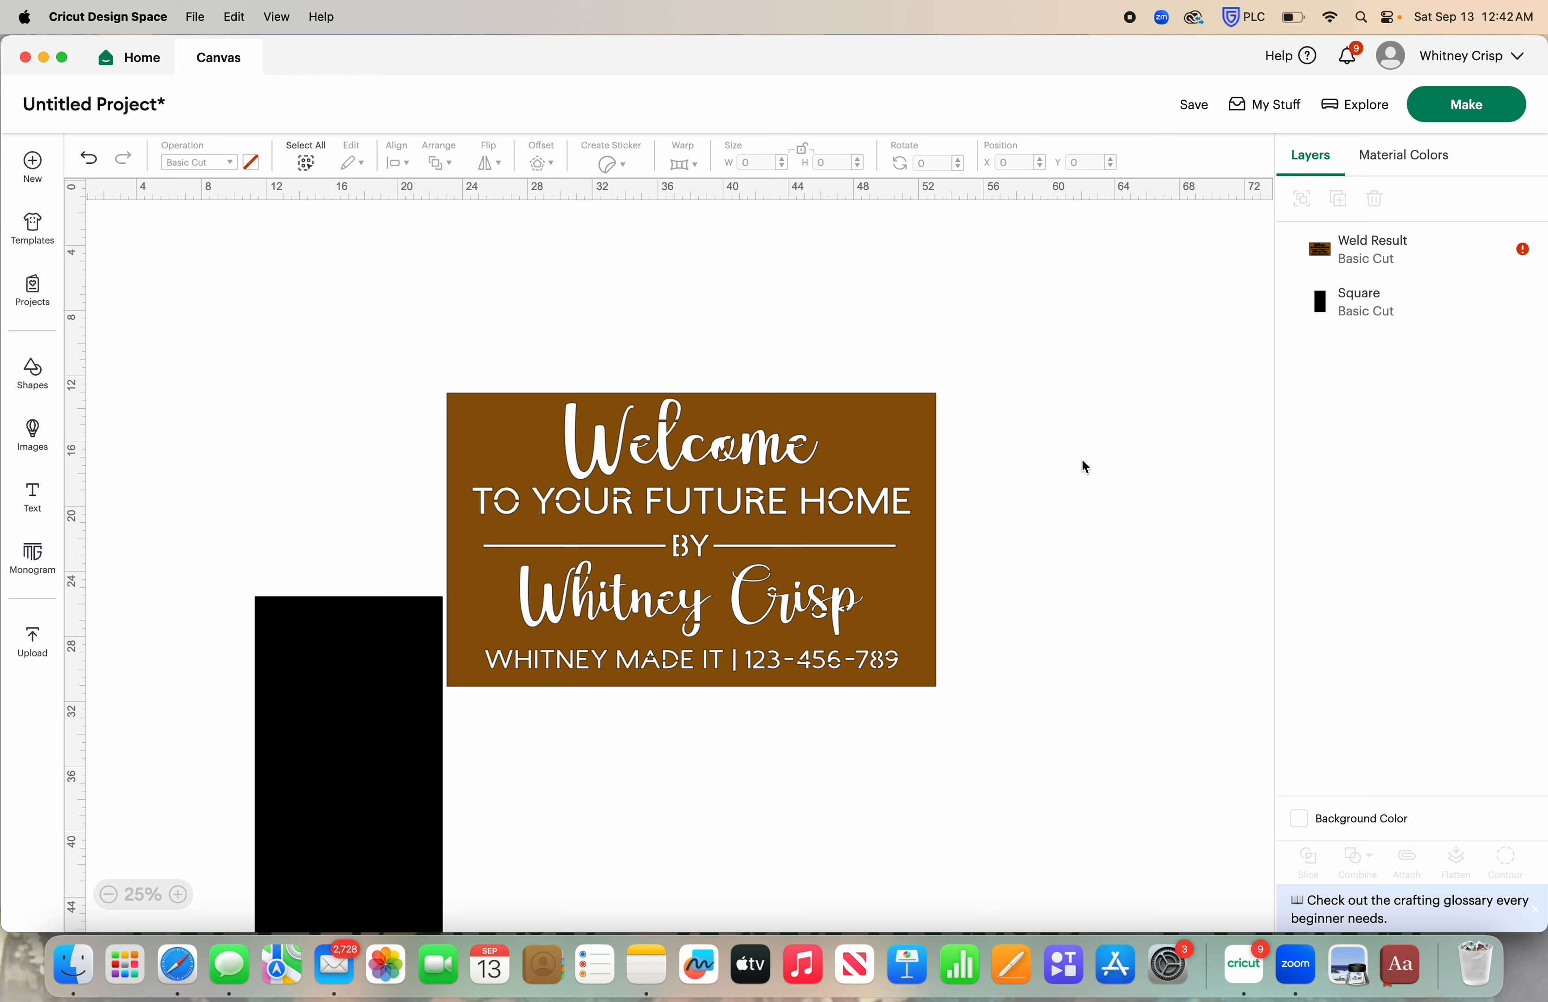
left_click_drag(318, 747, 278, 541)
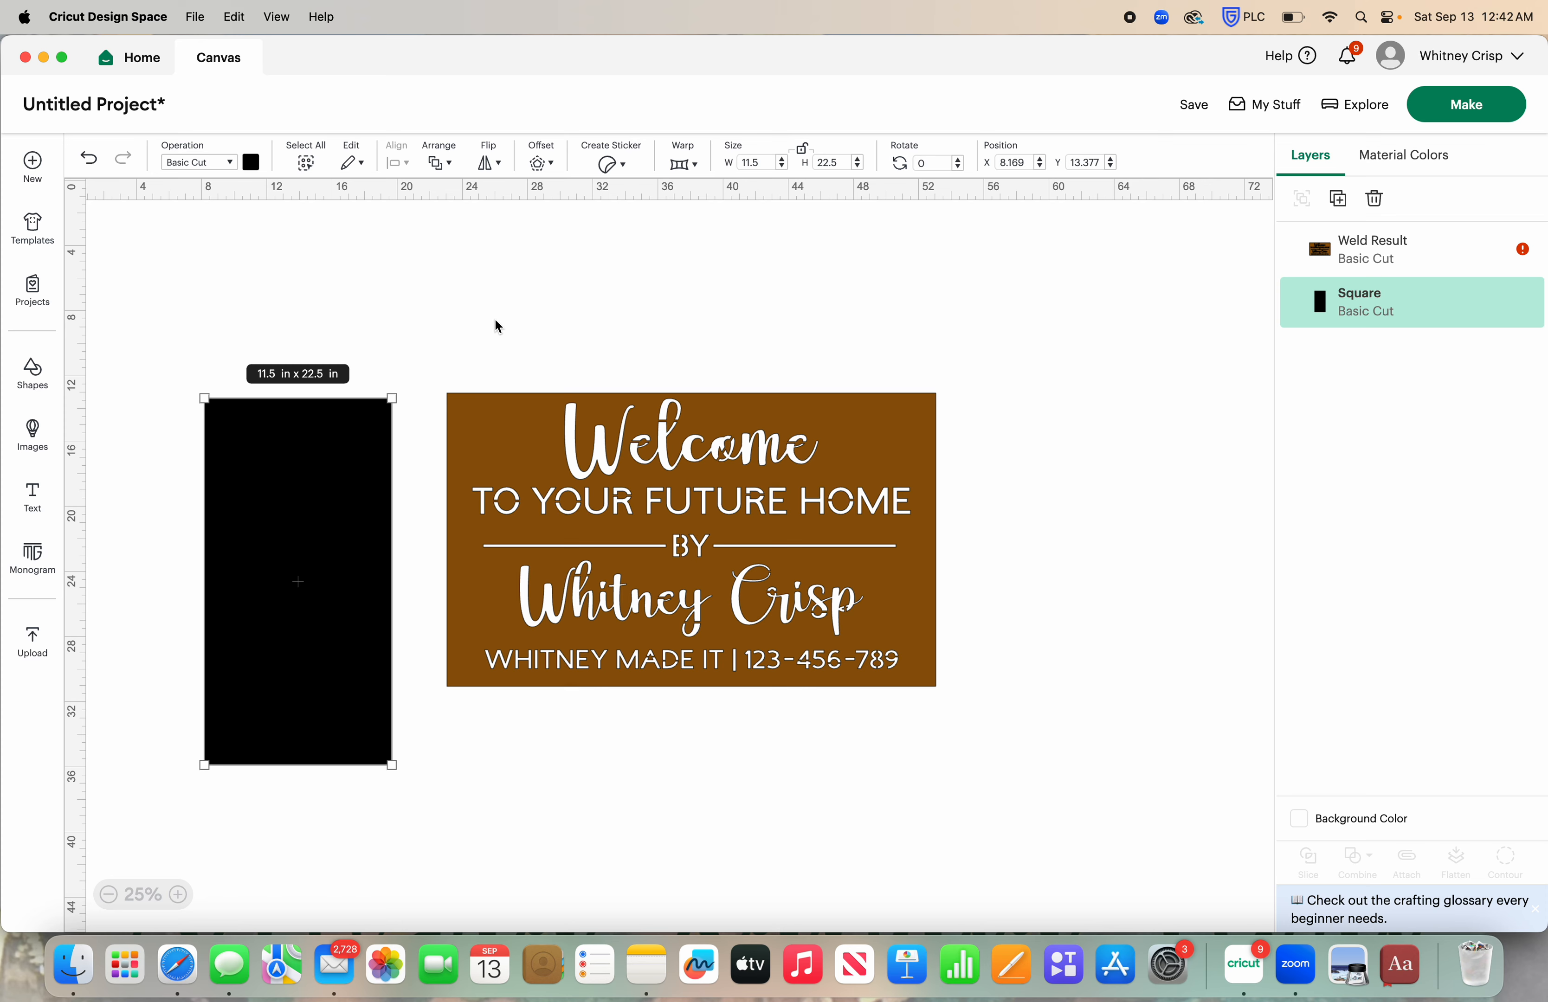
left_click(1338, 198)
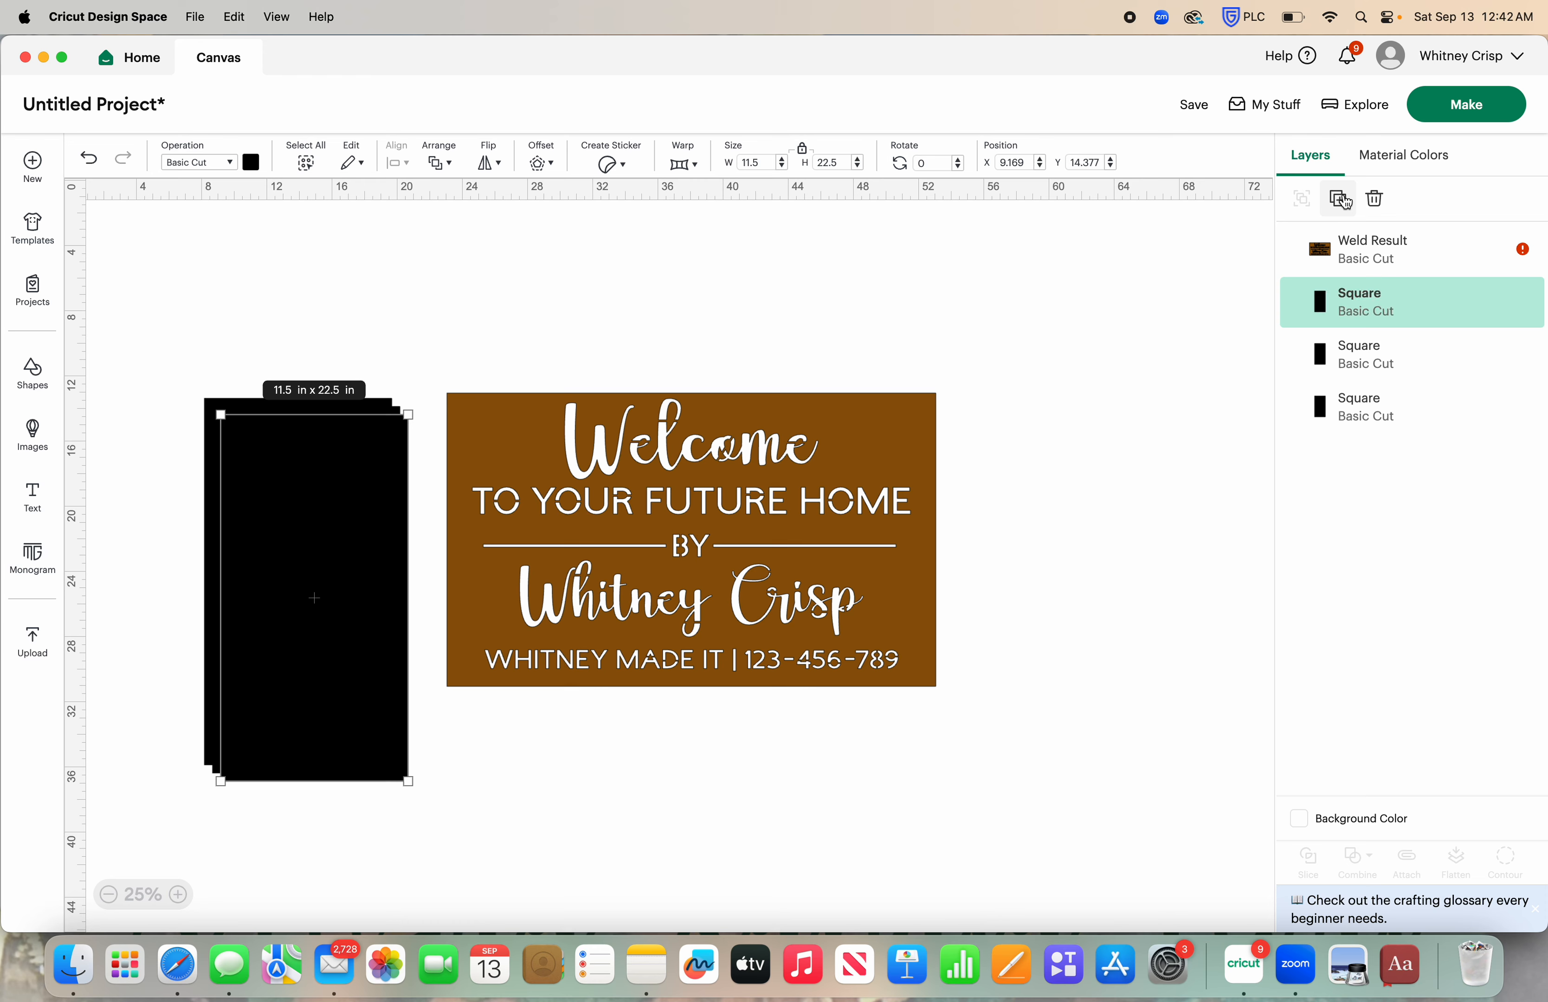
- Spread the rectangle copies and place one behind the sign's left third with Send to Back
left_click_drag(315, 518, 201, 587)
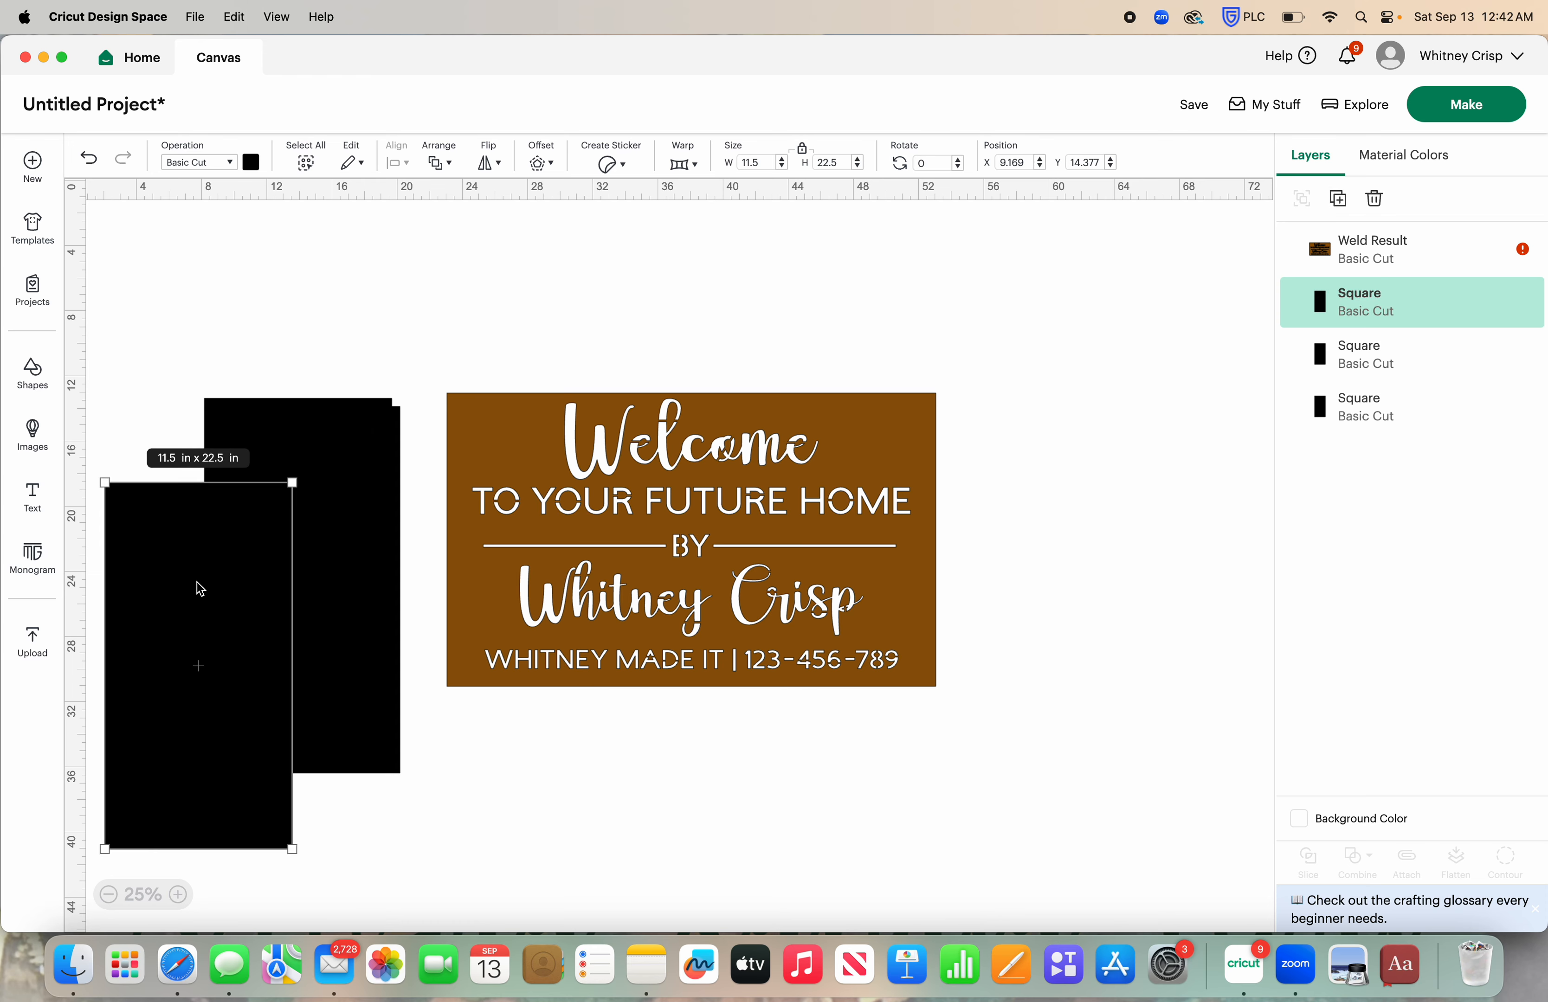
left_click_drag(363, 439, 567, 470)
left_click(604, 390)
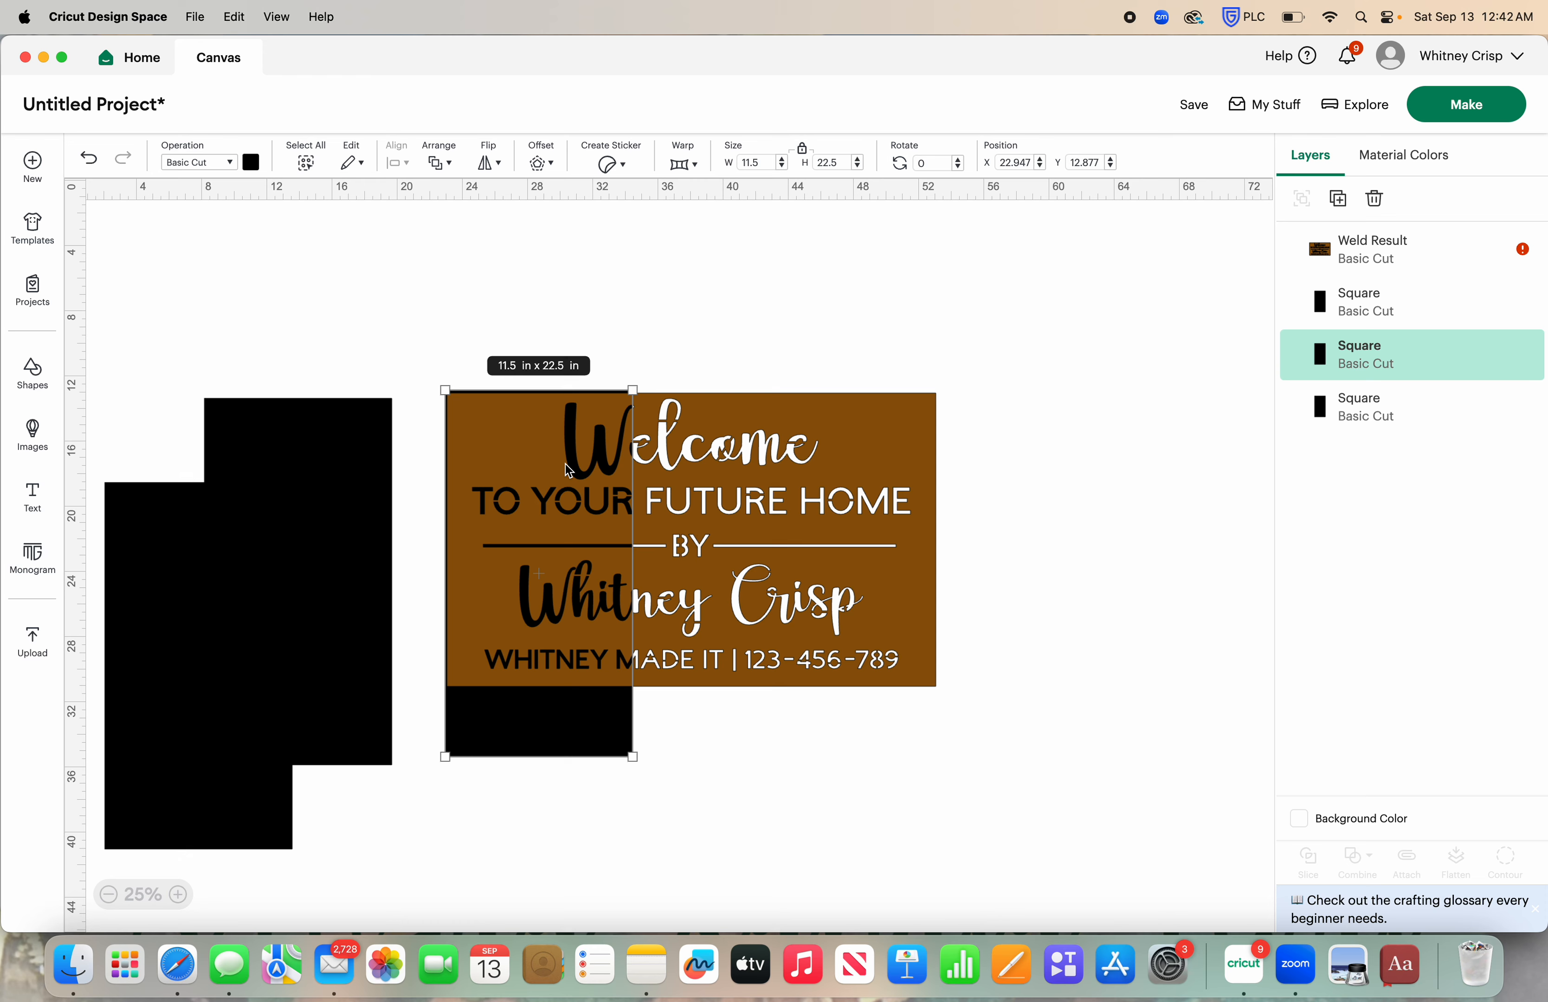
left_click(440, 159)
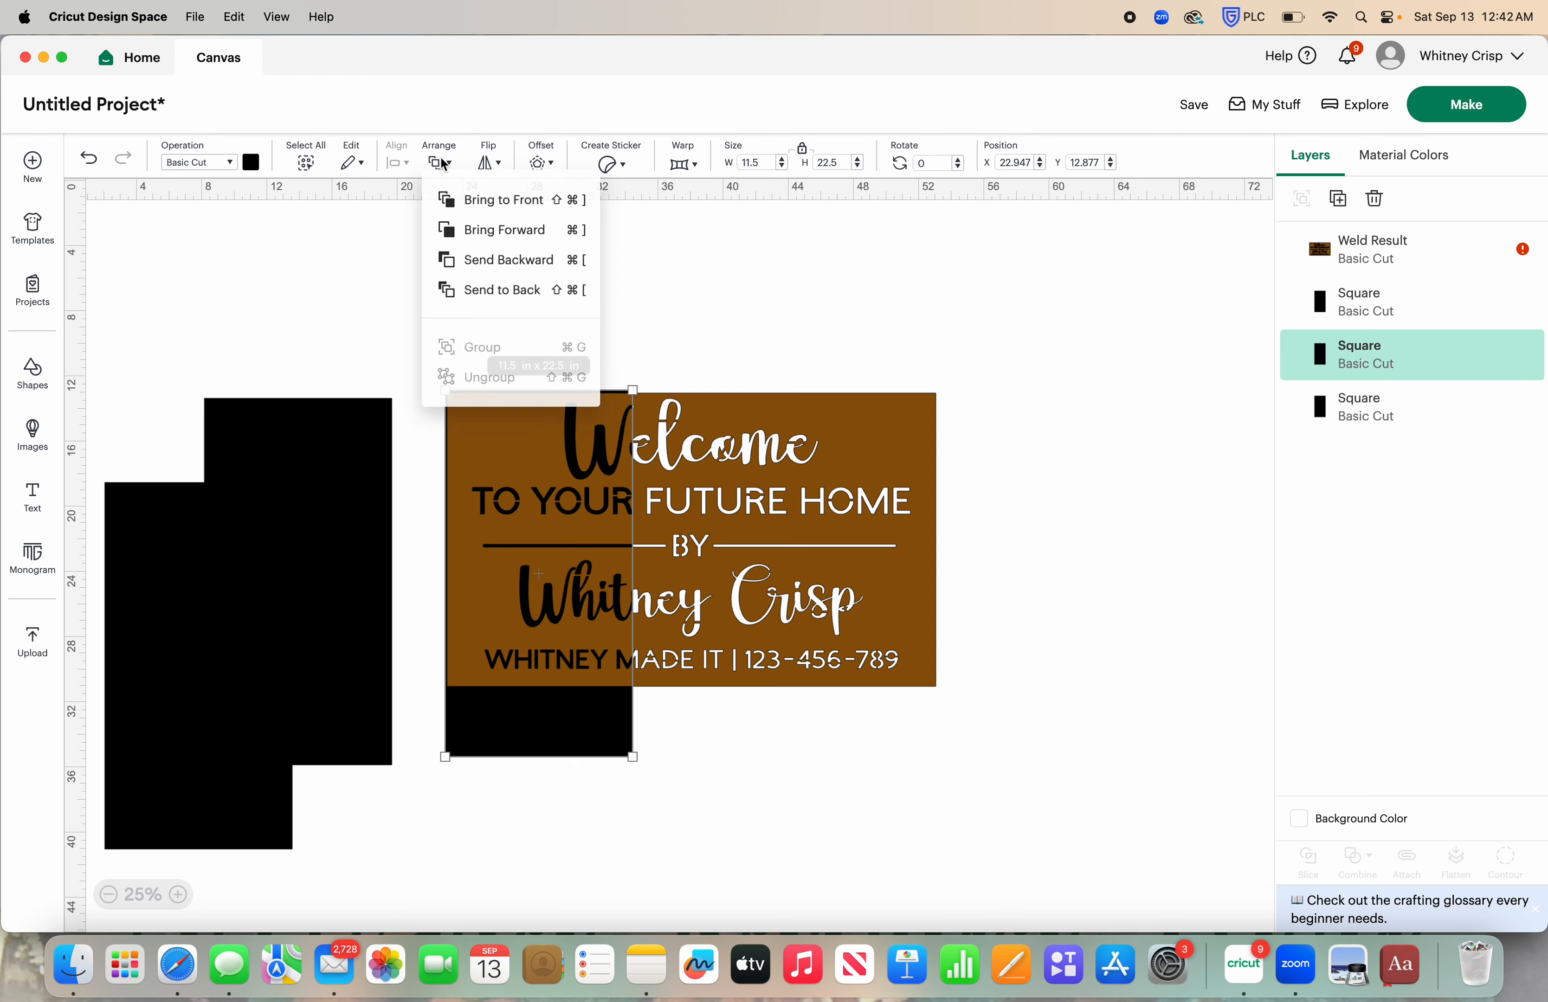
left_click(466, 197)
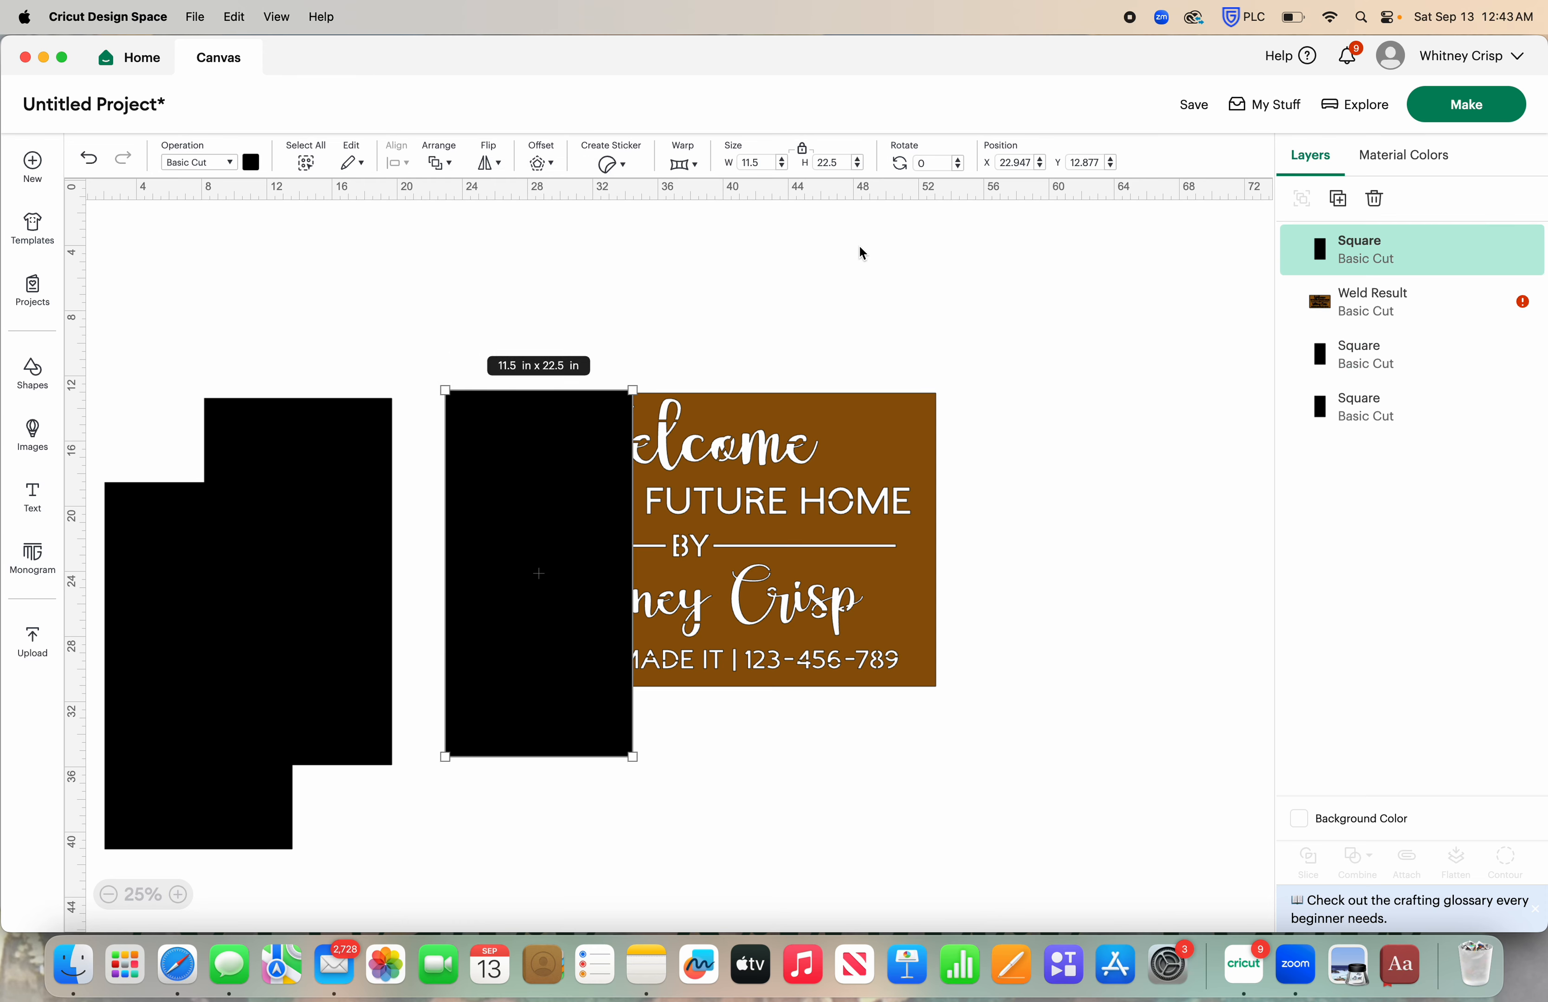
left_click(440, 162)
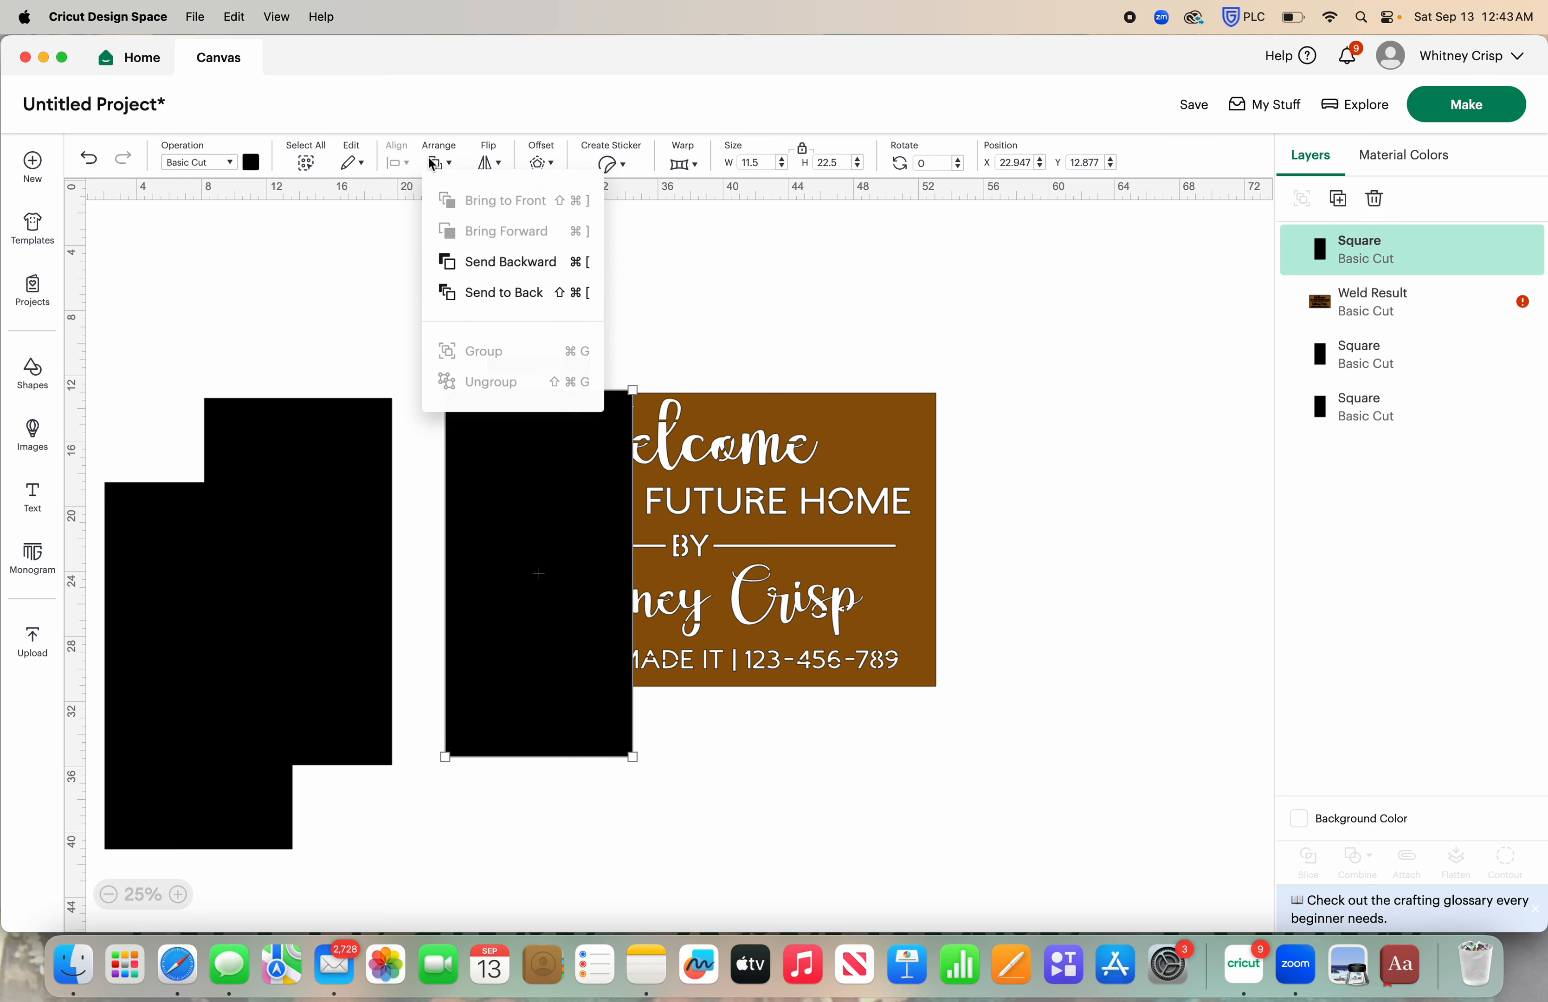
left_click(564, 292)
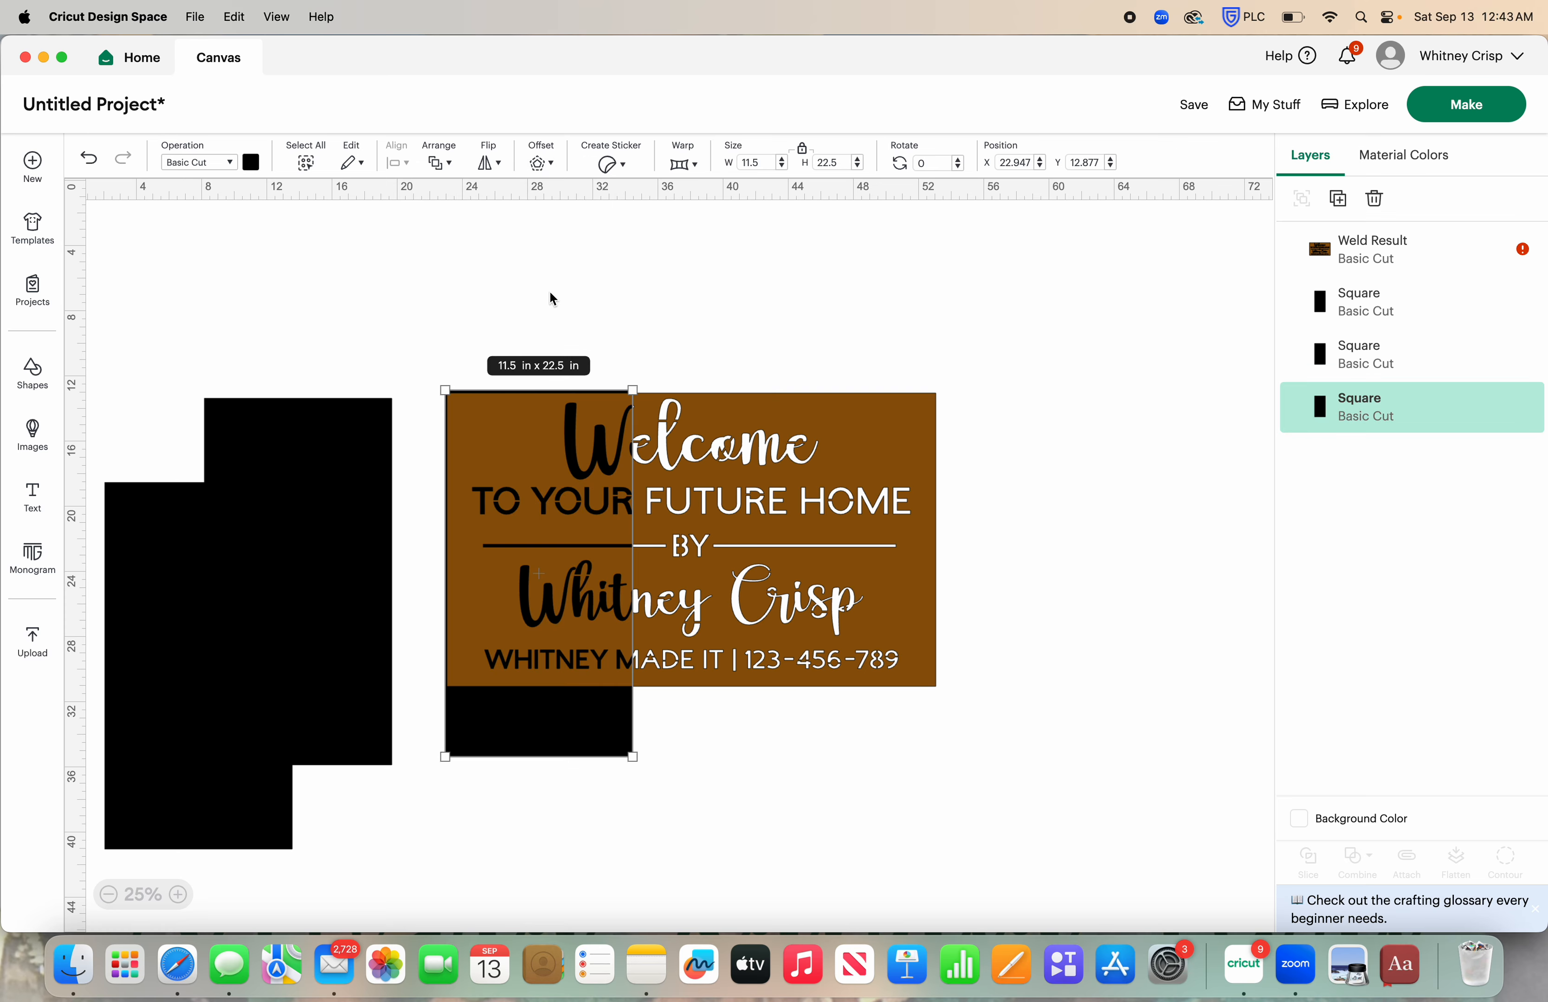
left_click(179, 894)
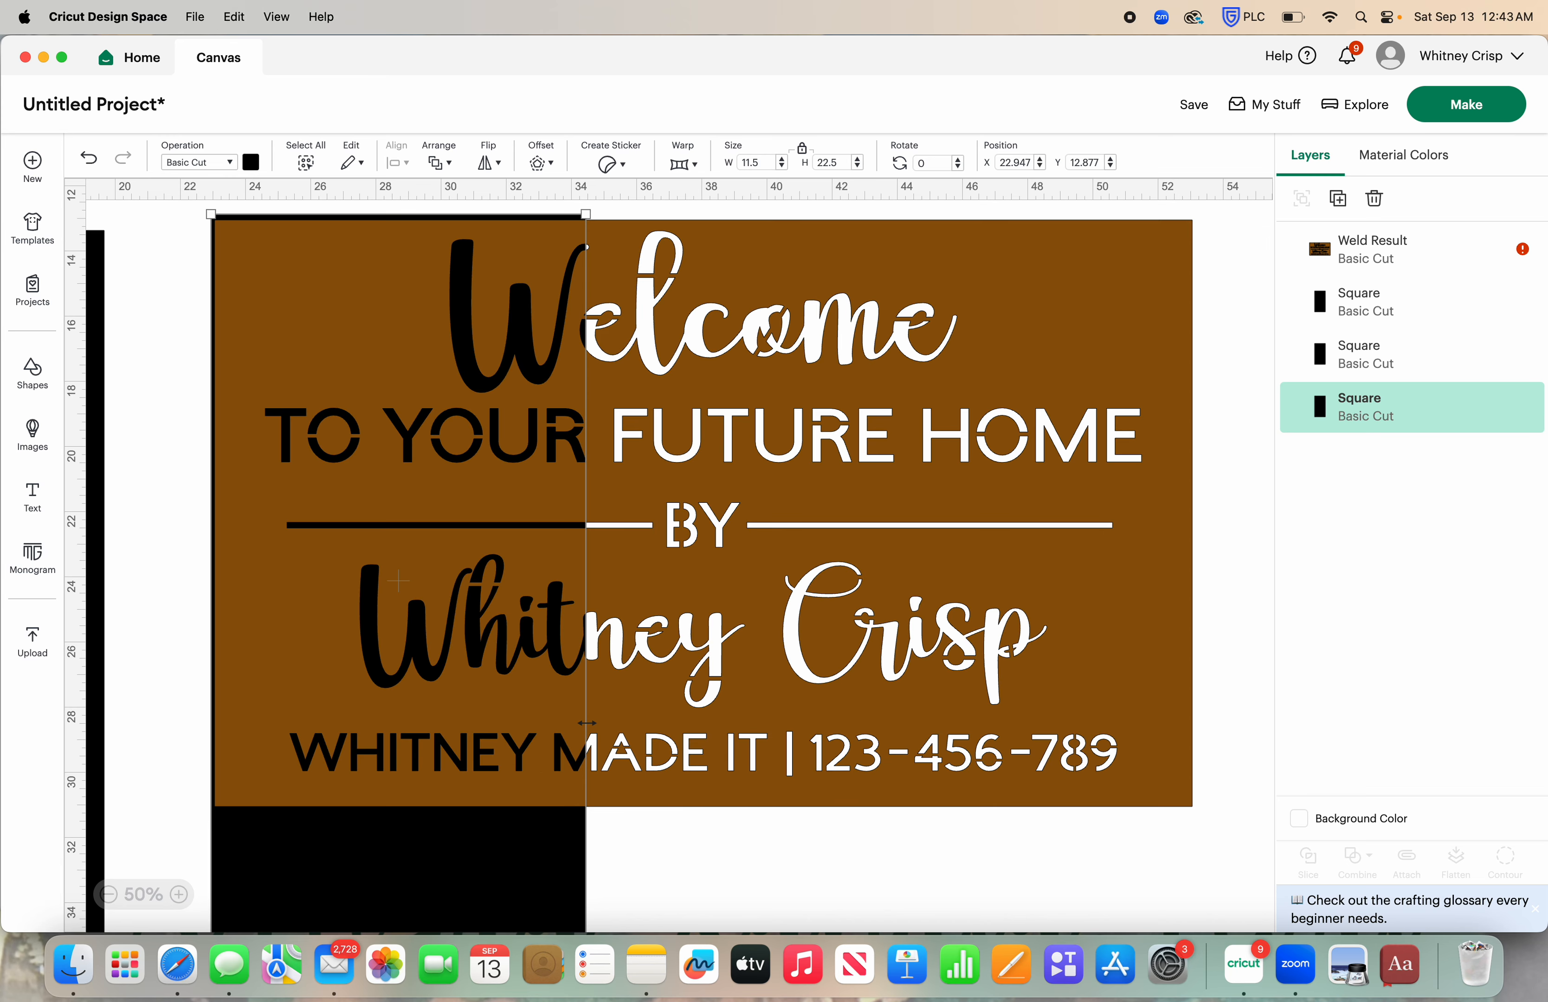
- Zoom out and marquee-select the sign with the black rectangle behind its left portion
scroll(586, 722, "up", 2)
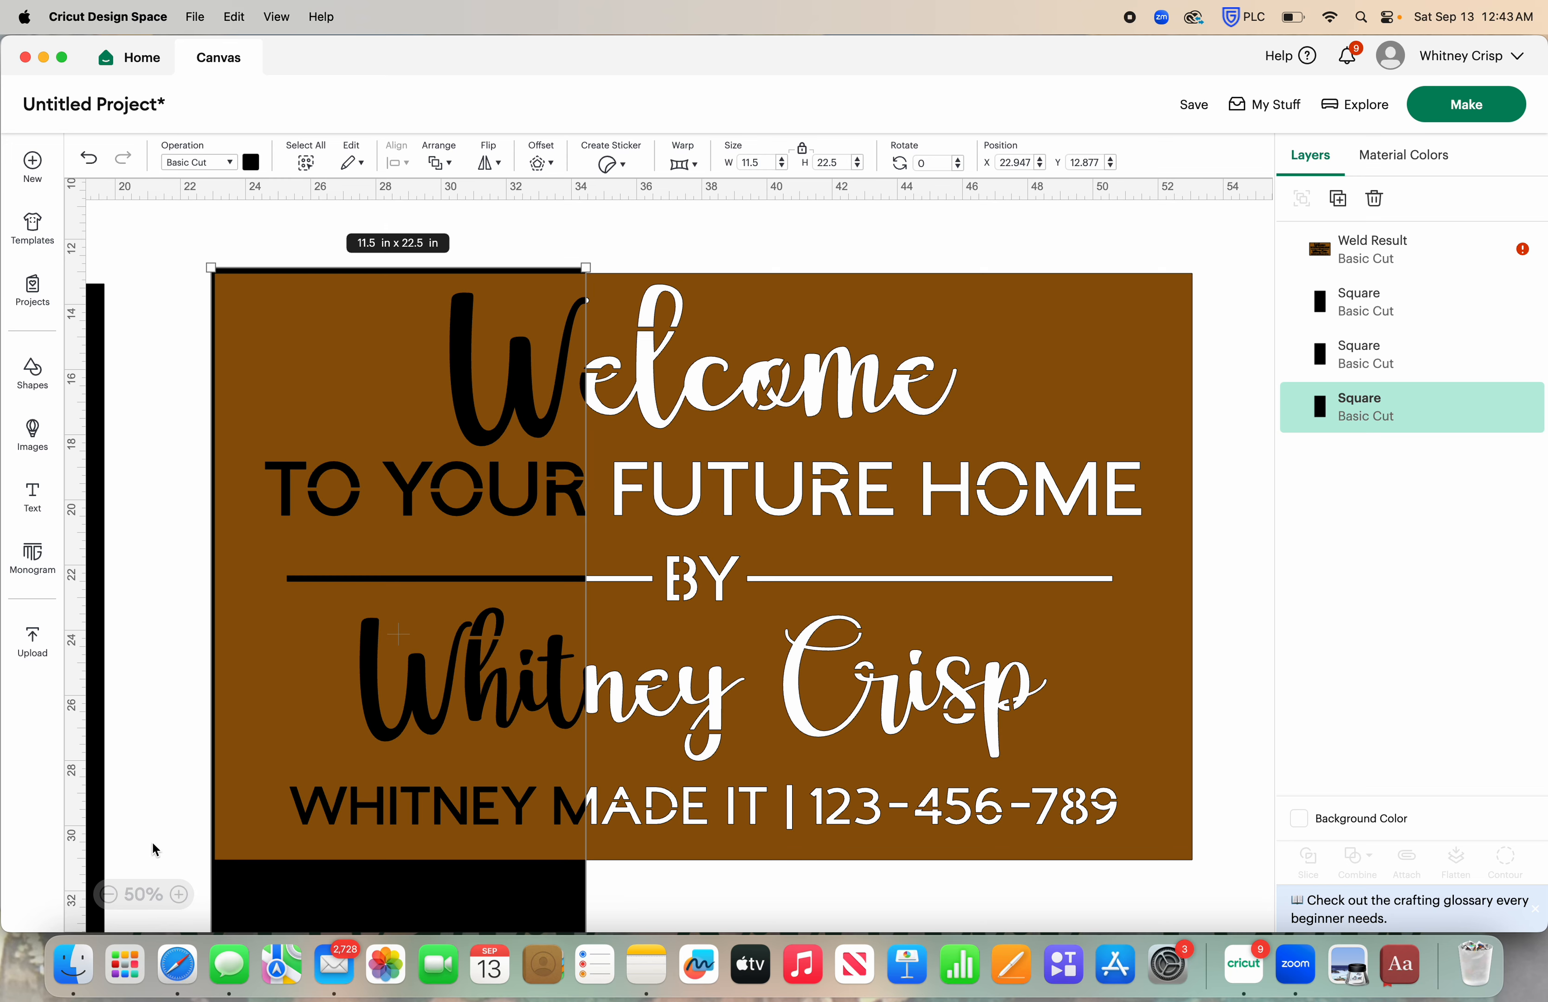
left_click(108, 895)
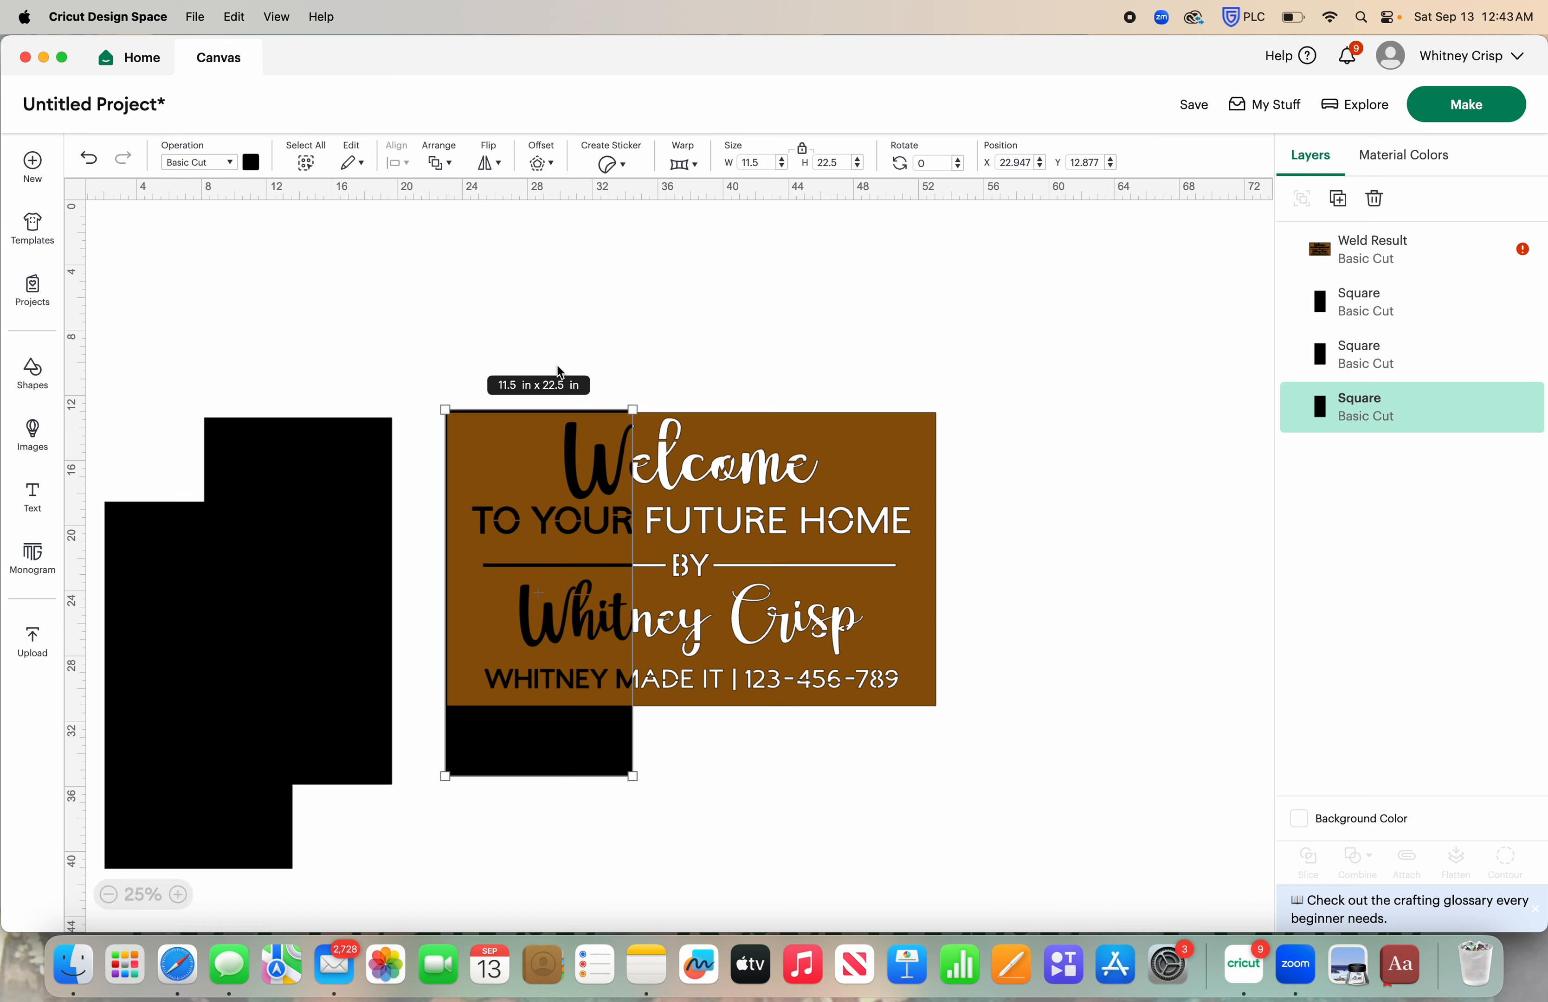
left_click_drag(1026, 339, 435, 818)
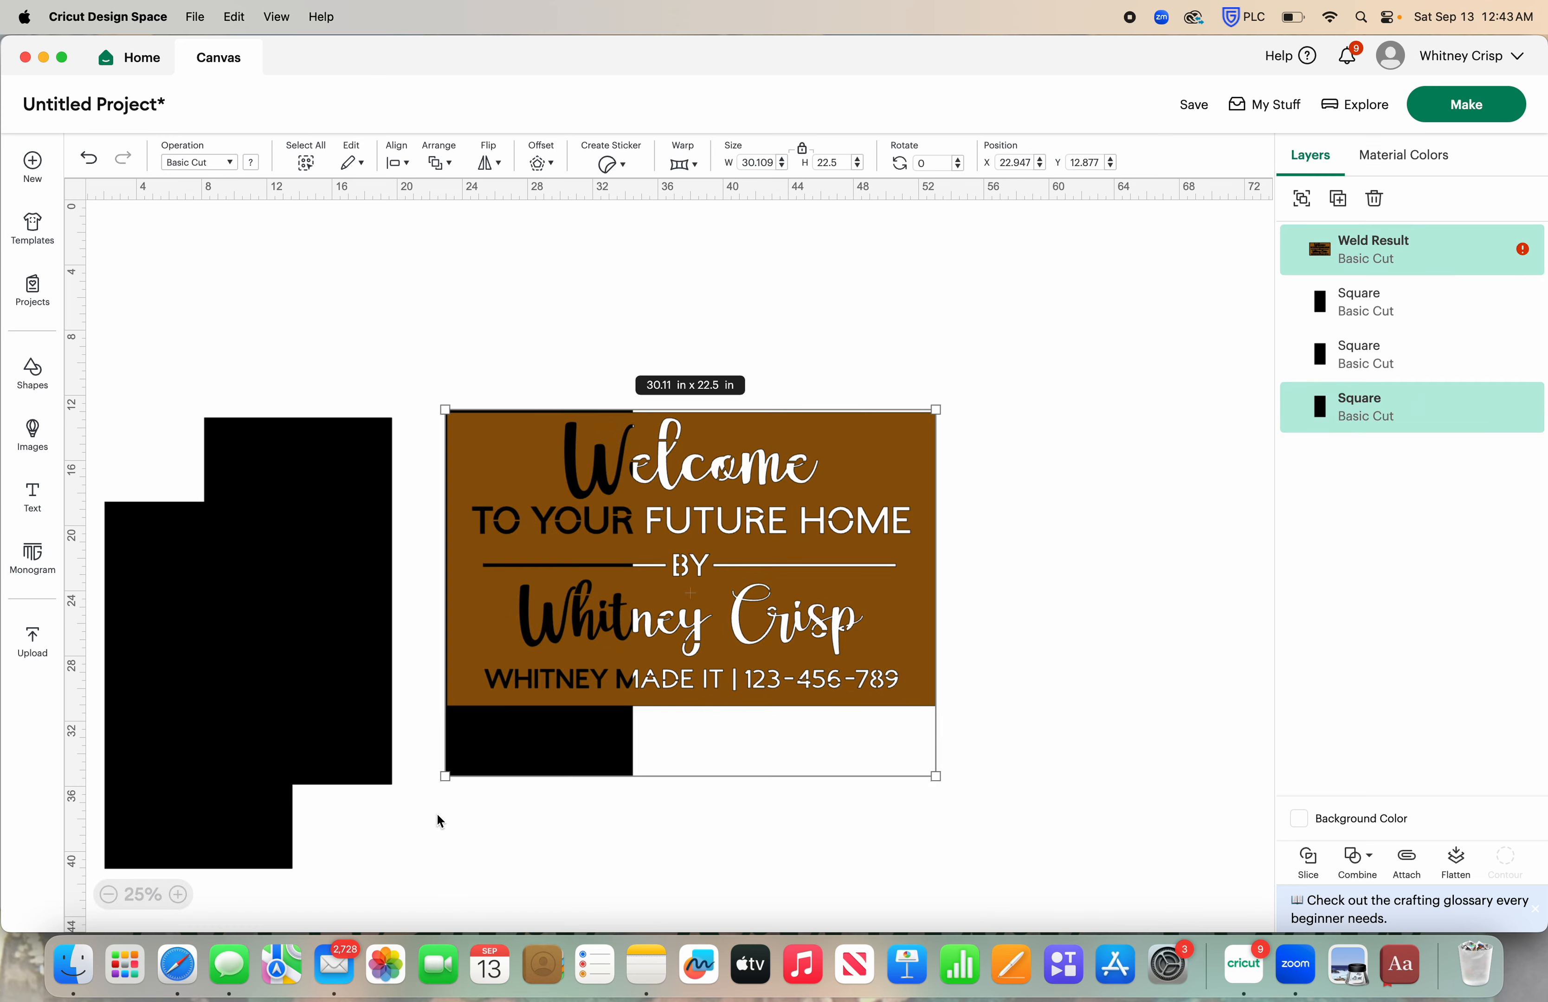
- Slice the sign along the rectangle's edge and pull the brown pieces apart
left_click(1320, 865)
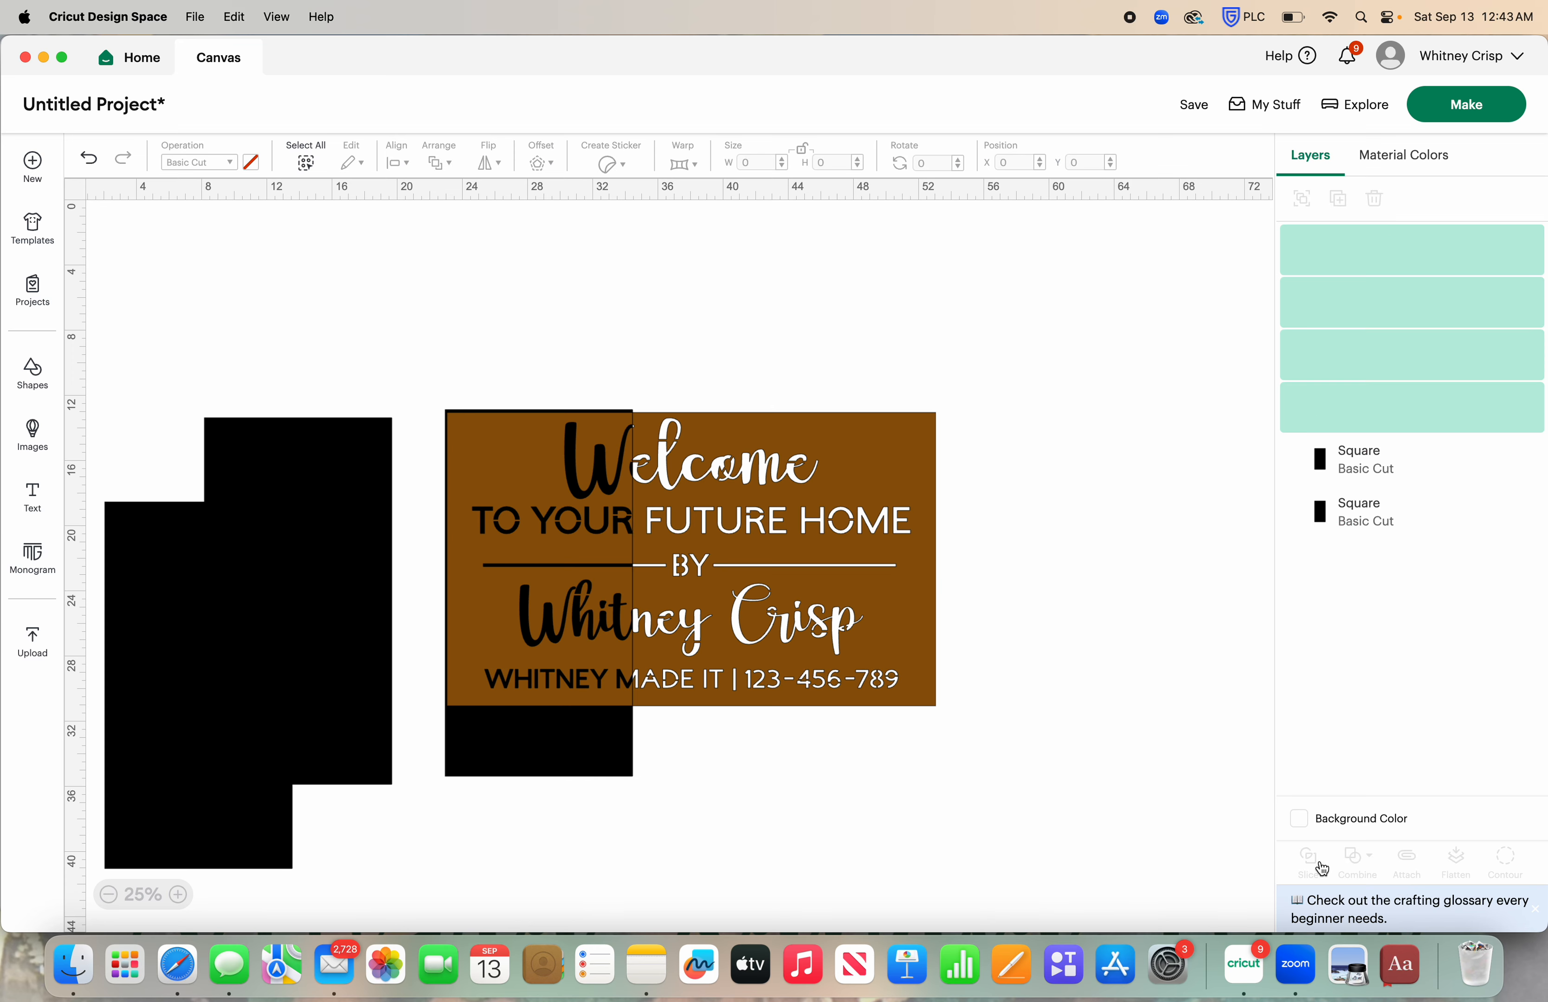
left_click(815, 563)
left_click_drag(816, 564, 902, 565)
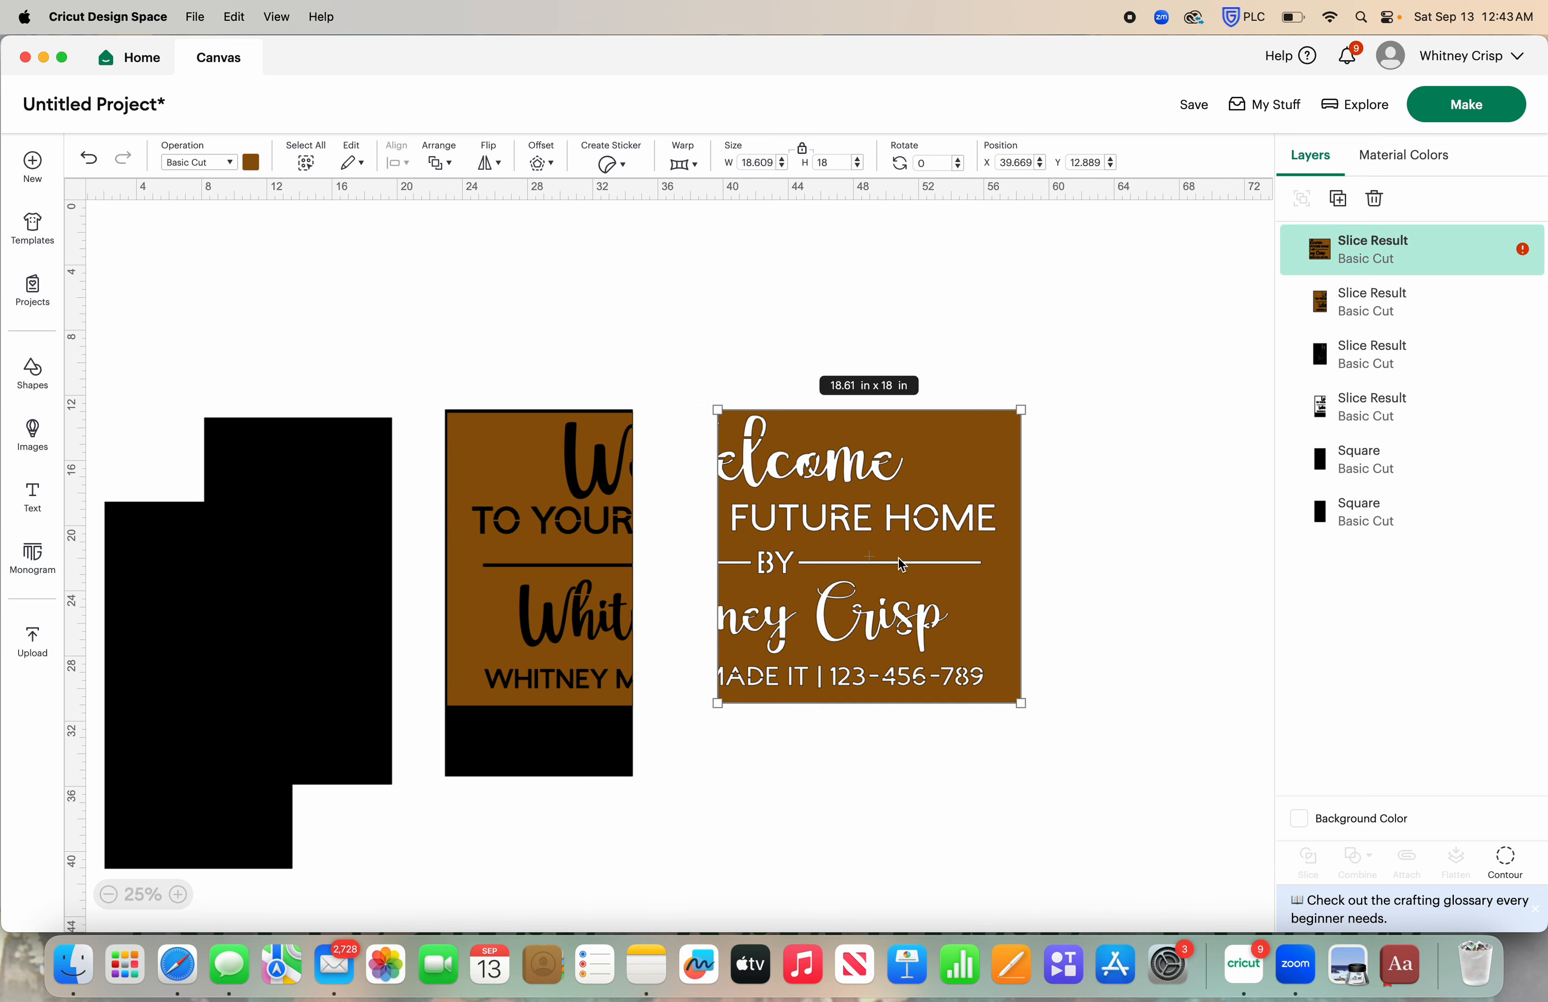
left_click(585, 487)
left_click_drag(585, 487, 1201, 485)
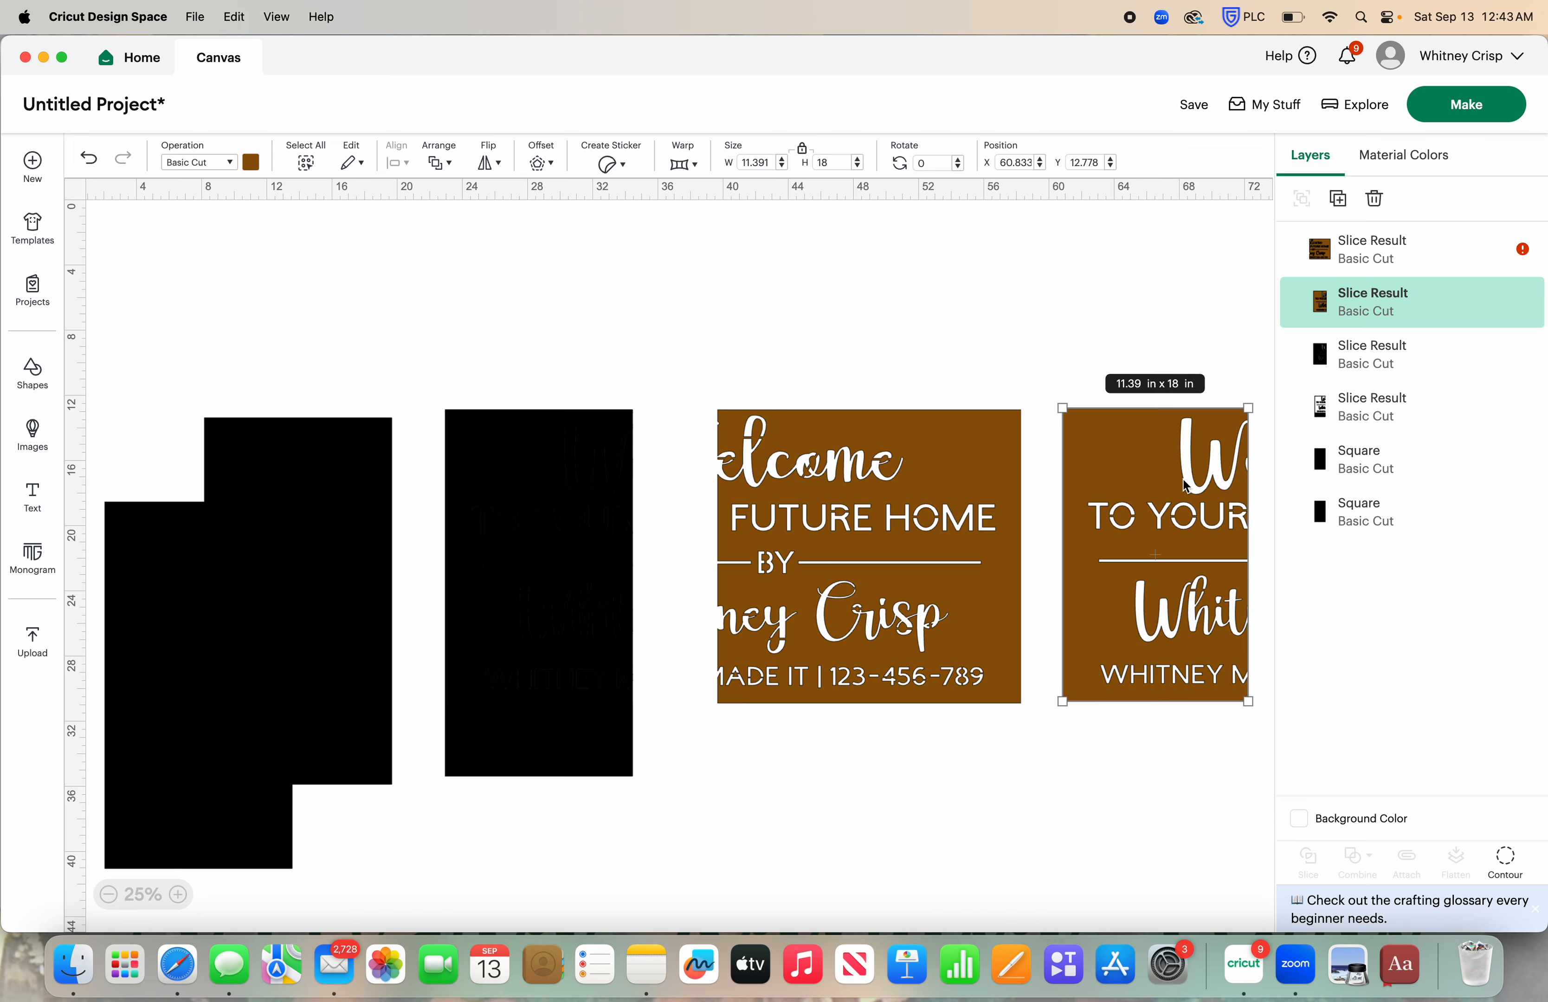
- Delete the two black offcuts and set the 11.39 in panel beside the 18.61 in piece
left_click_drag(545, 511, 600, 604)
left_click_drag(514, 458, 515, 475)
left_click(515, 335)
left_click_drag(515, 335, 647, 796)
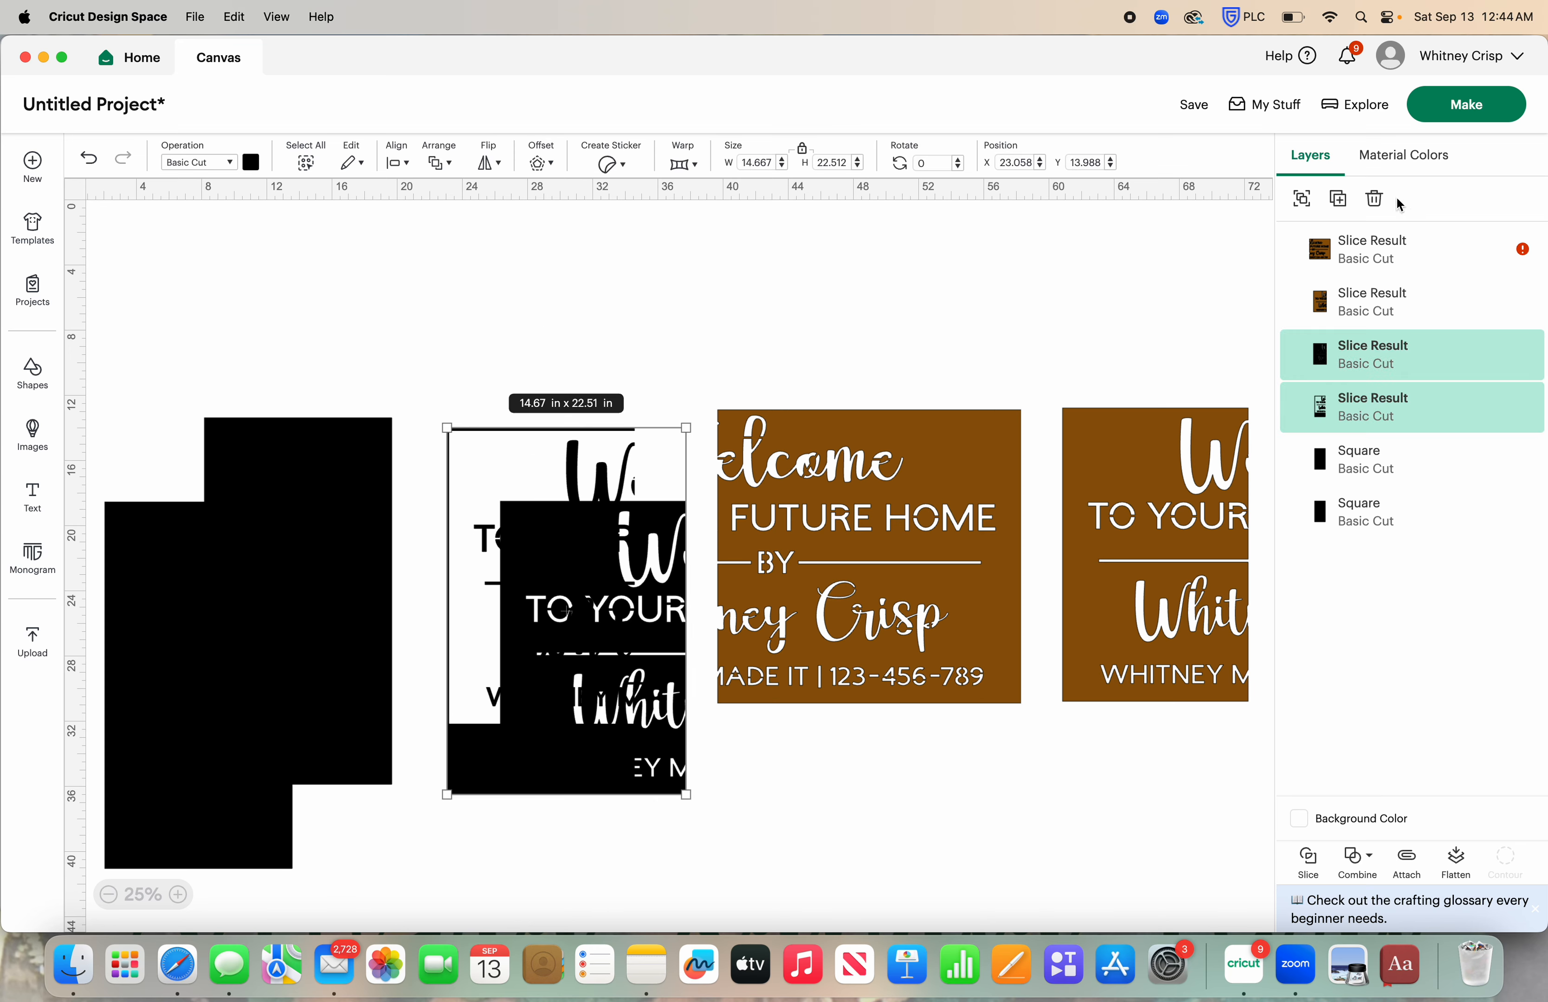
left_click(1374, 199)
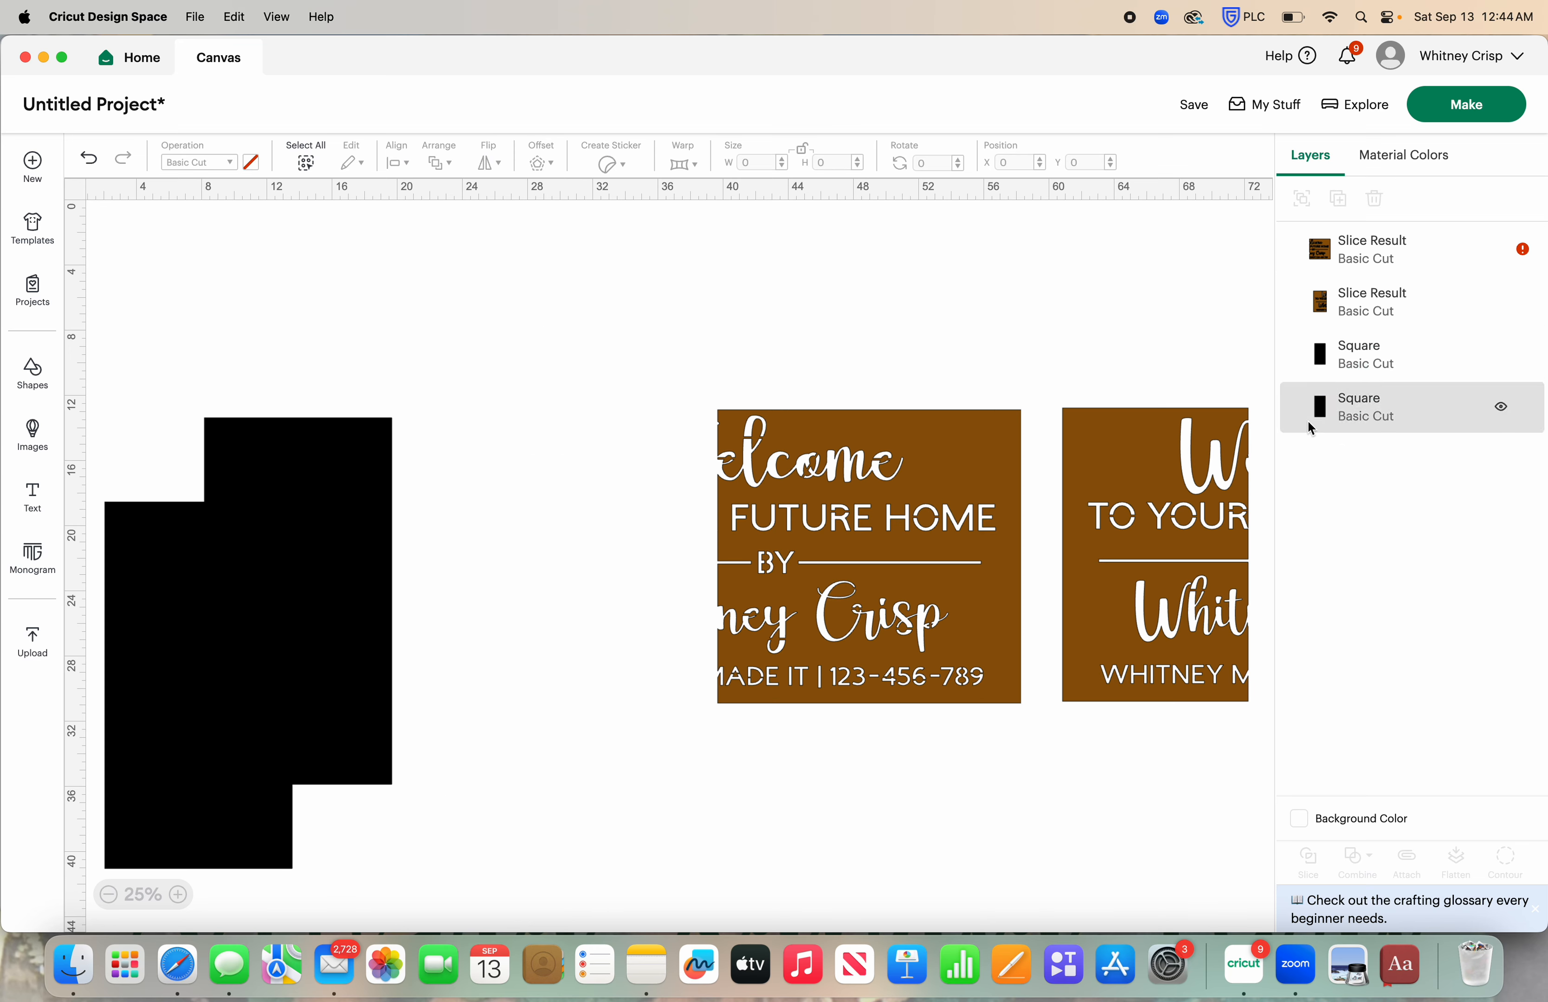
left_click_drag(1220, 531, 613, 529)
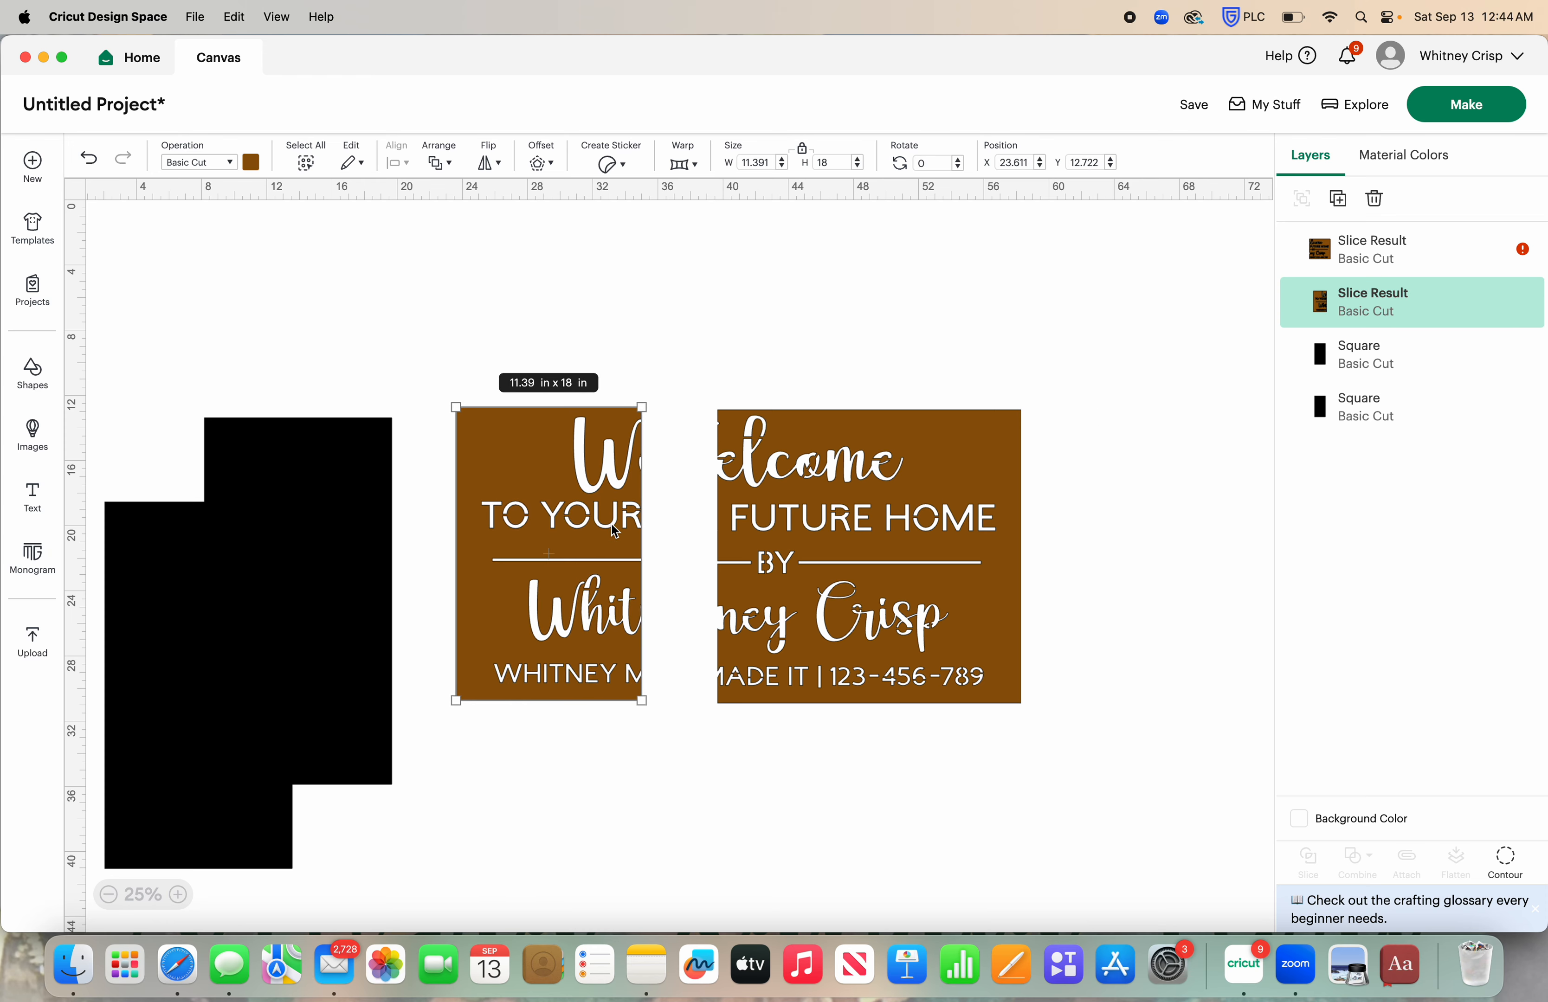
- Move another black rectangle to X 49.391, its left edge just before HOME and 456-789
left_click_drag(311, 532, 952, 522)
left_click(180, 897)
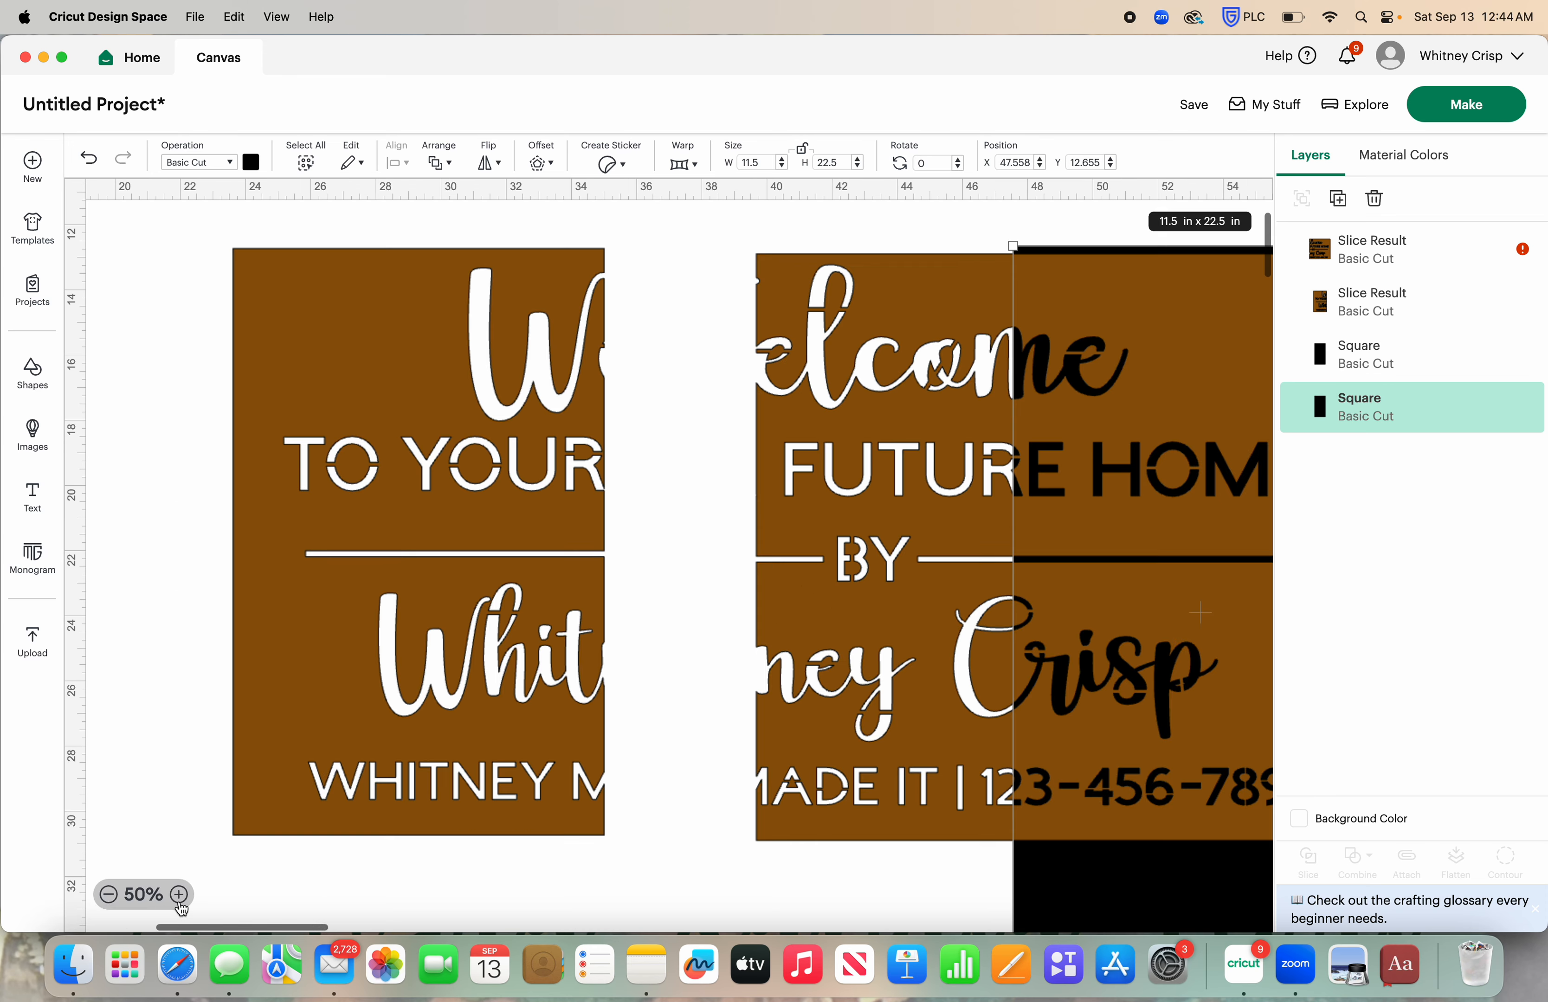
scroll(900, 621, "right", 10)
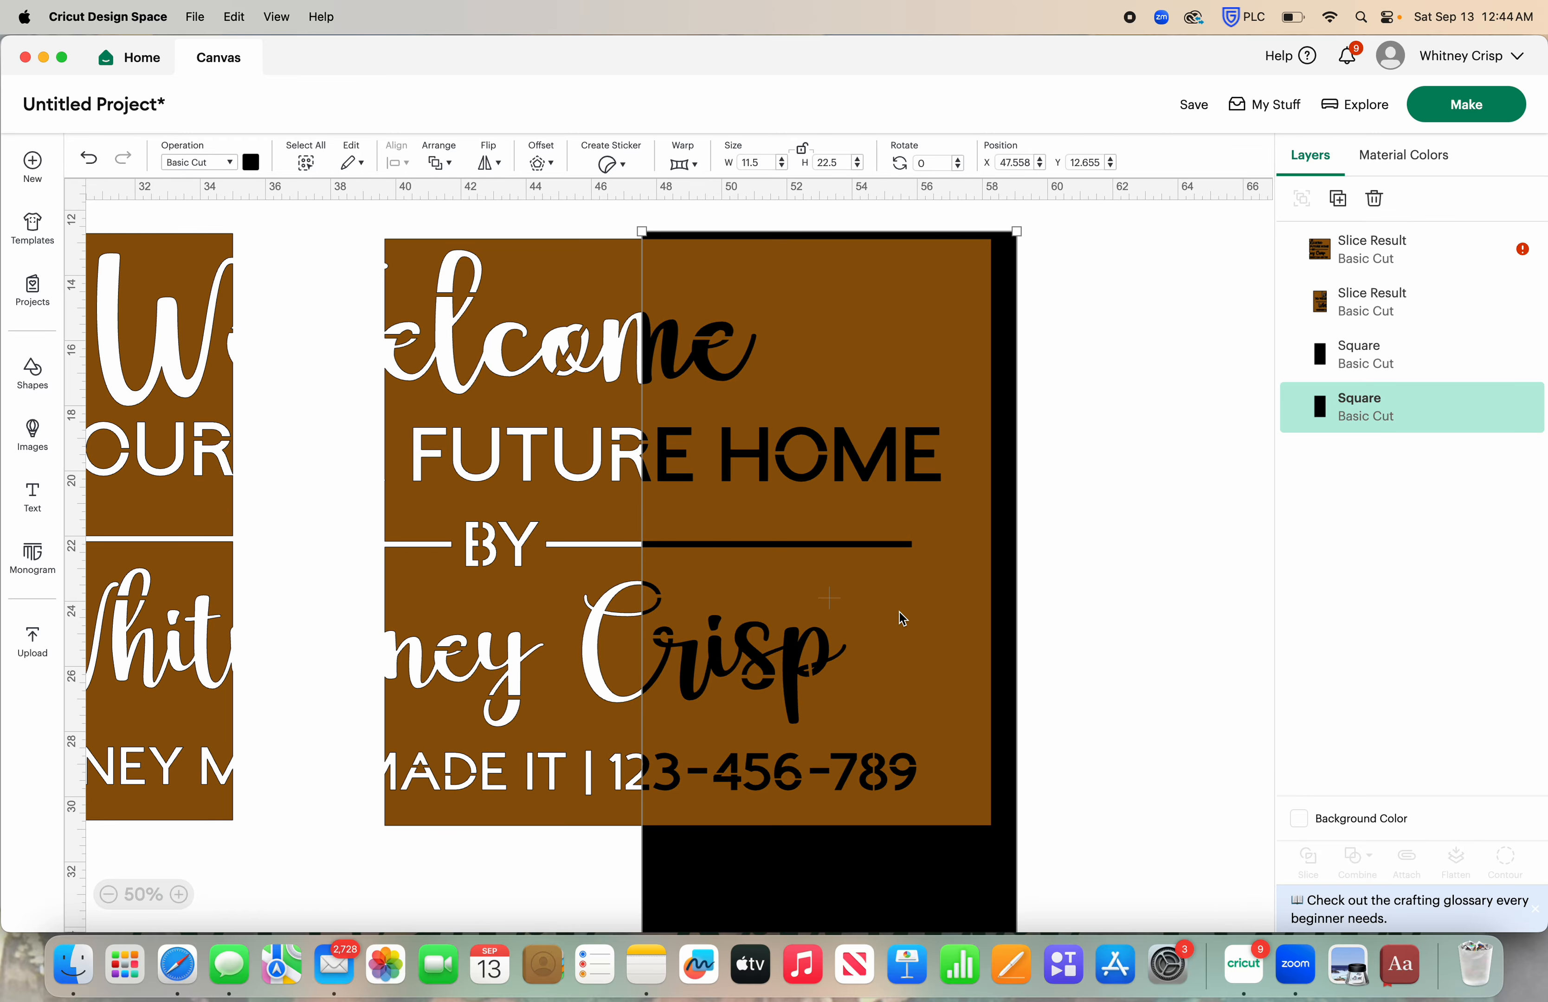
left_click(143, 357)
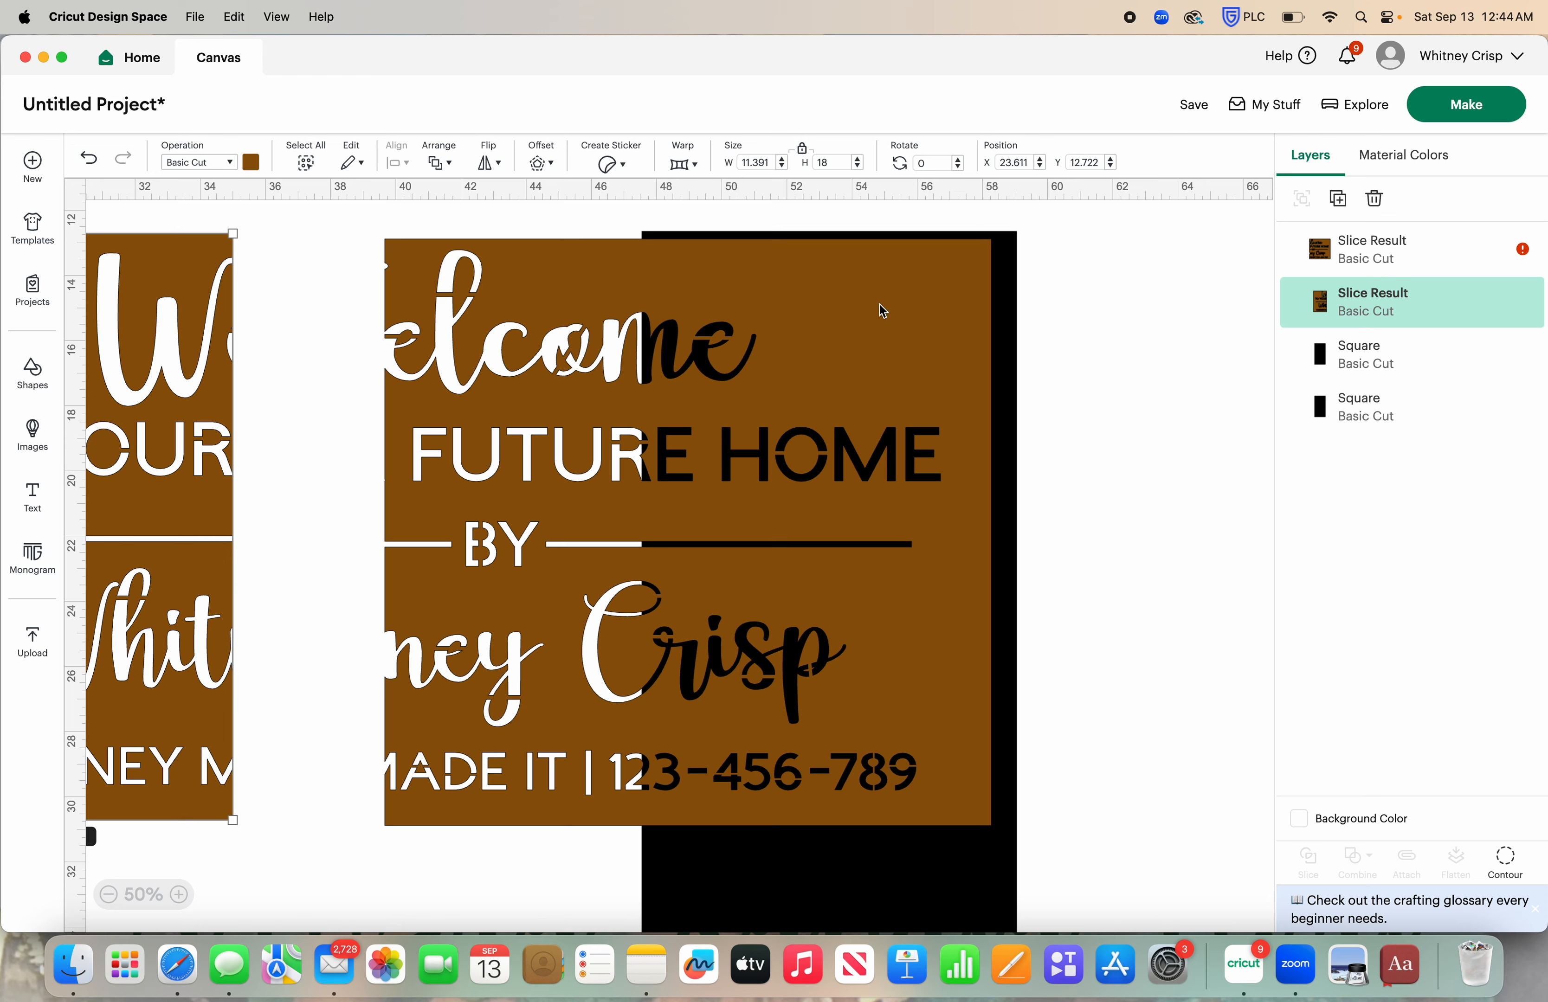
left_click(111, 895)
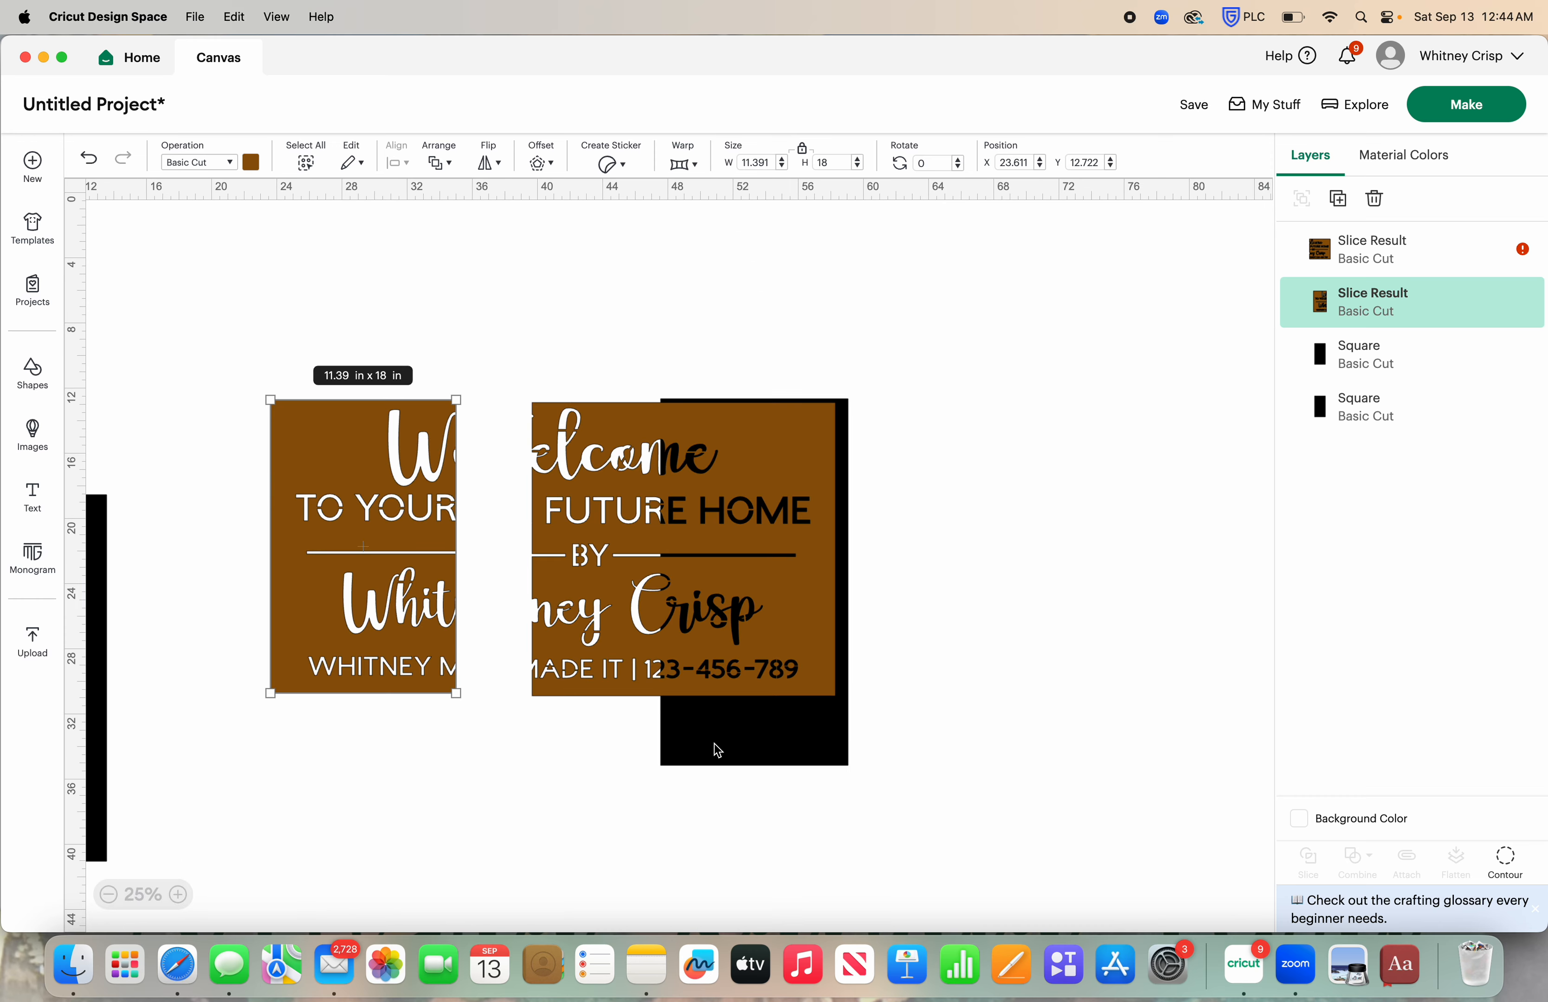
left_click_drag(724, 734, 755, 734)
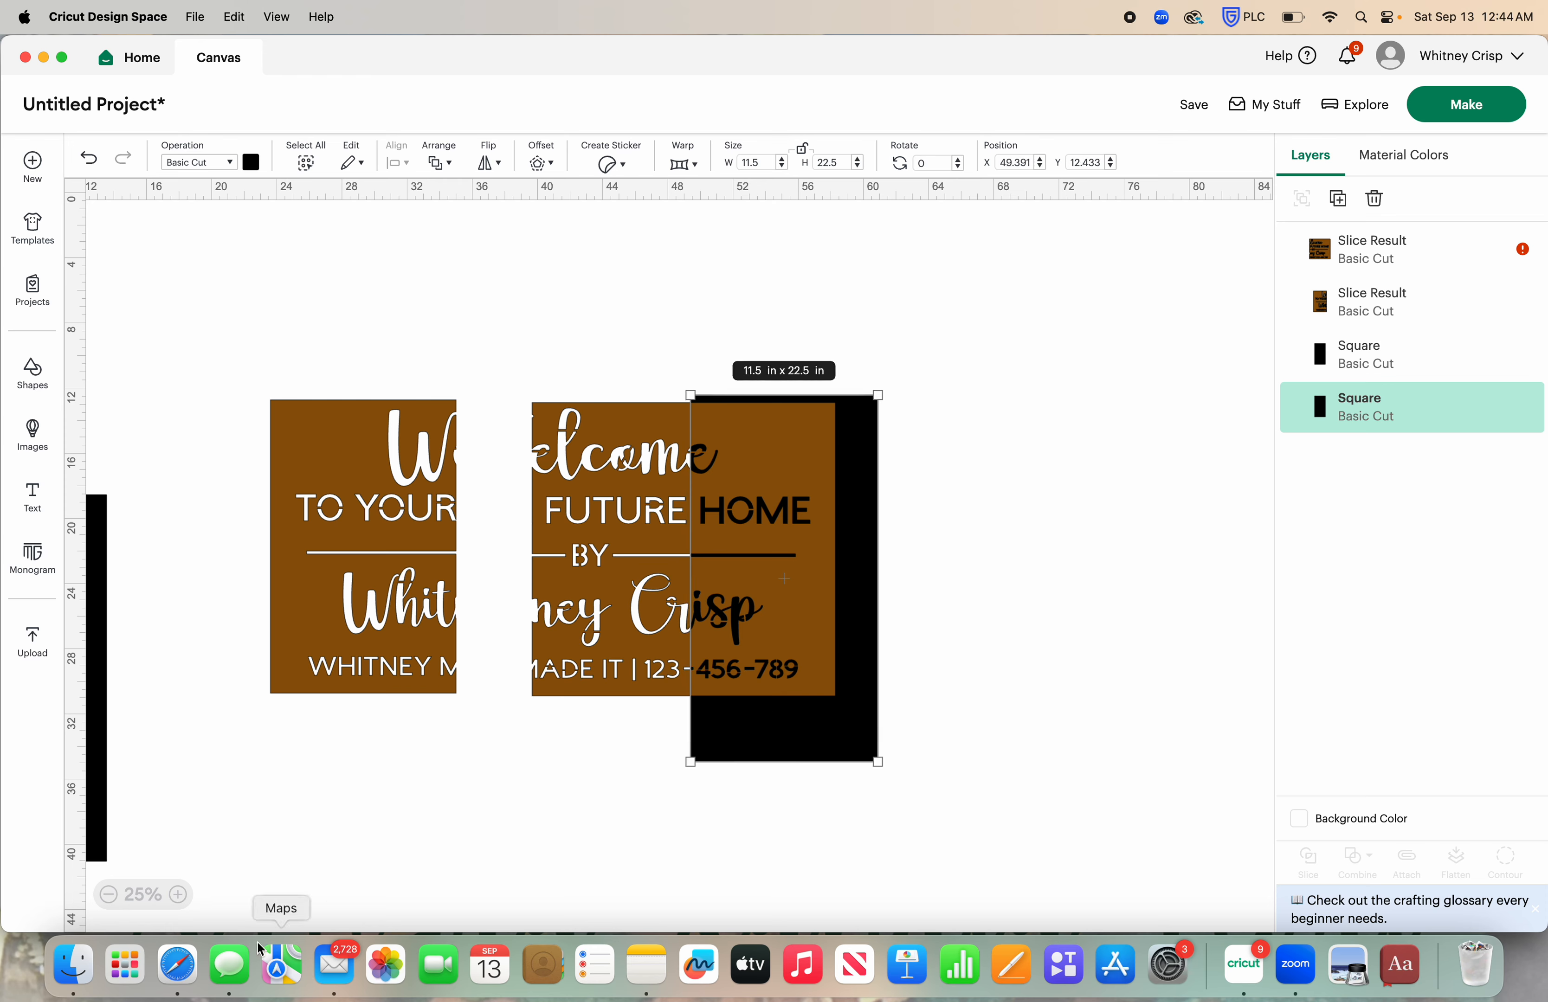
left_click(179, 895)
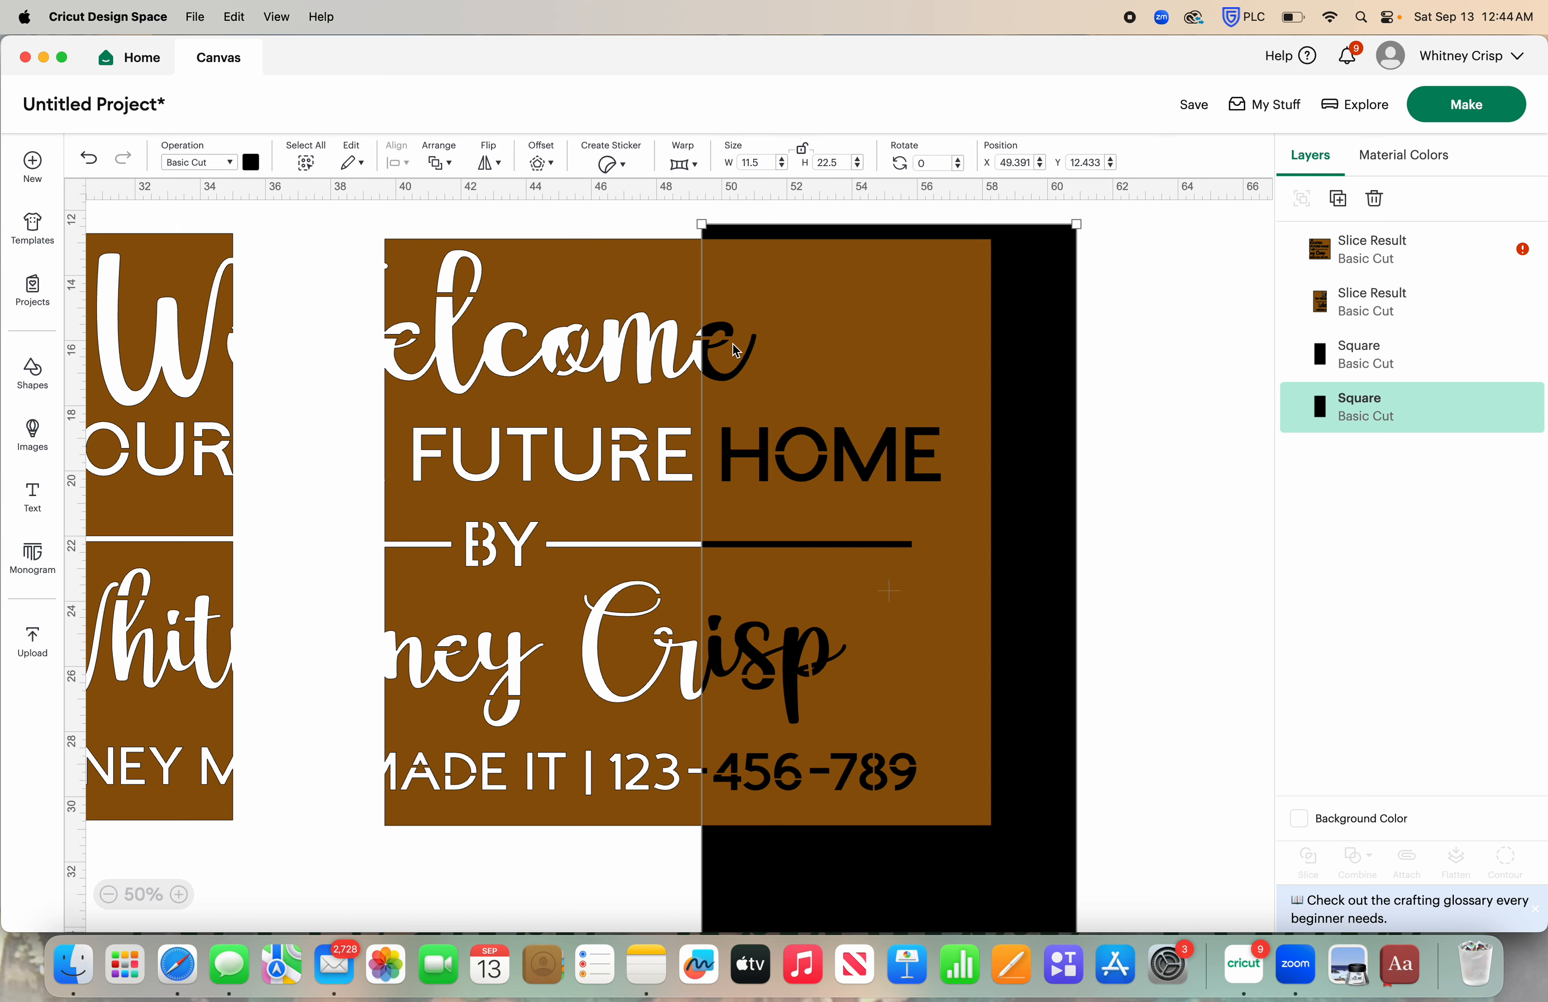
left_click_drag(1136, 239, 514, 847)
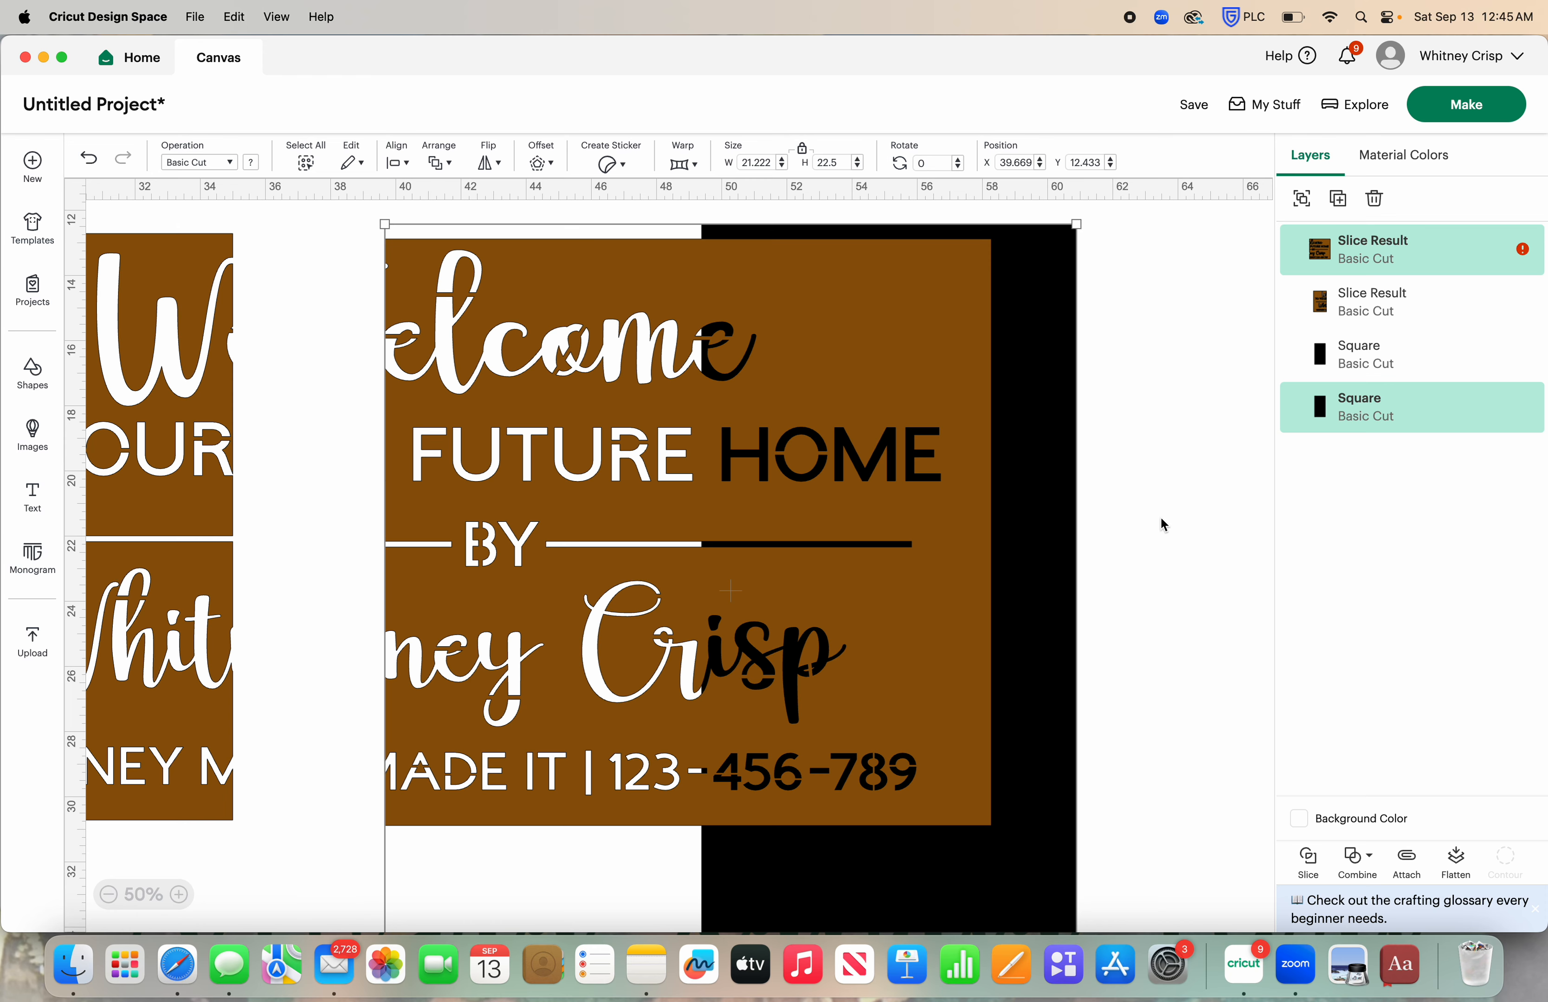
- Nudge the rectangle down slightly, select it with the sign, and Slice them
left_click(1160, 489)
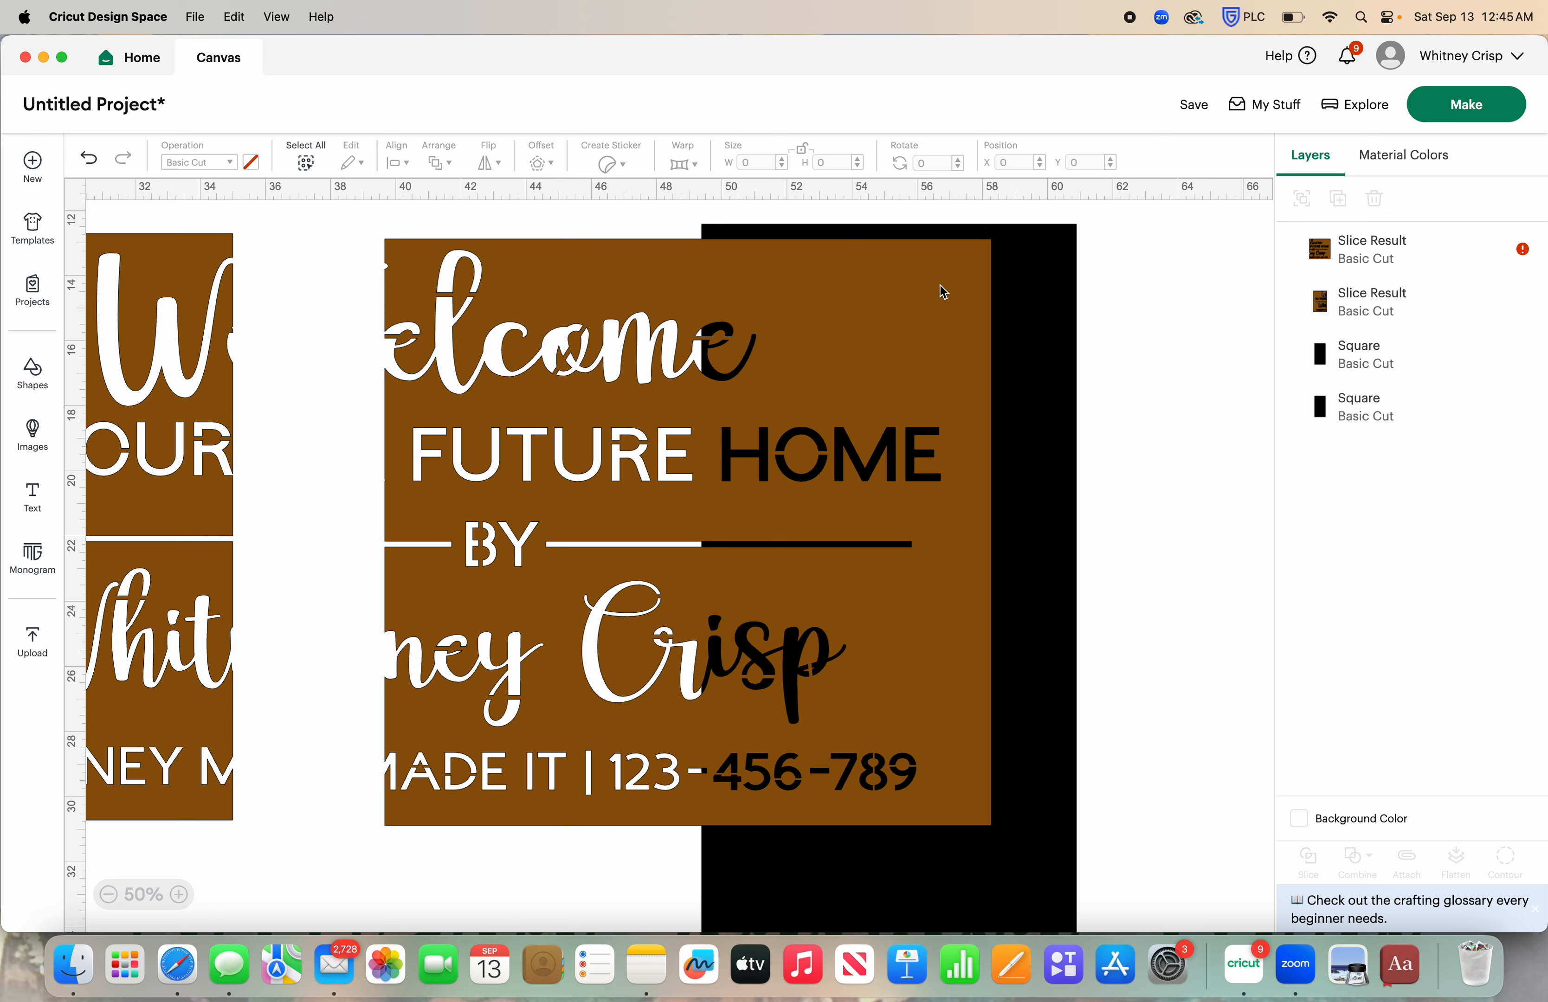
mouse_move(1044, 256)
left_mouse_down()
mouse_move(1050, 299)
mouse_move(1050, 267)
left_mouse_up()
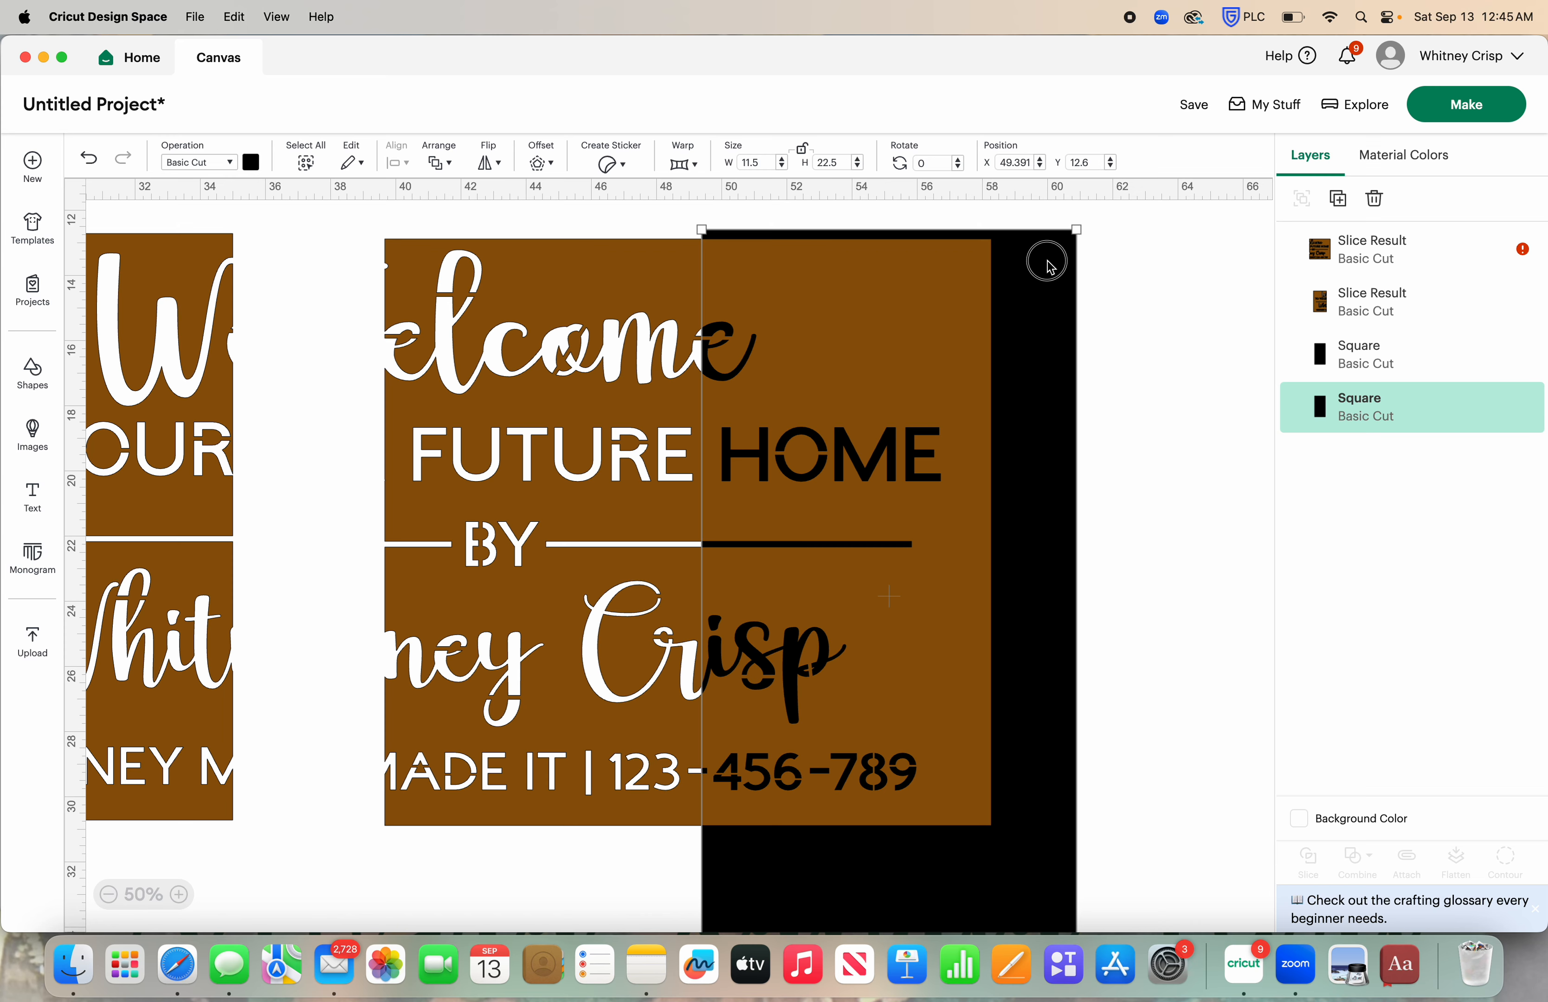
left_click(1151, 217)
left_click_drag(1150, 219, 446, 866)
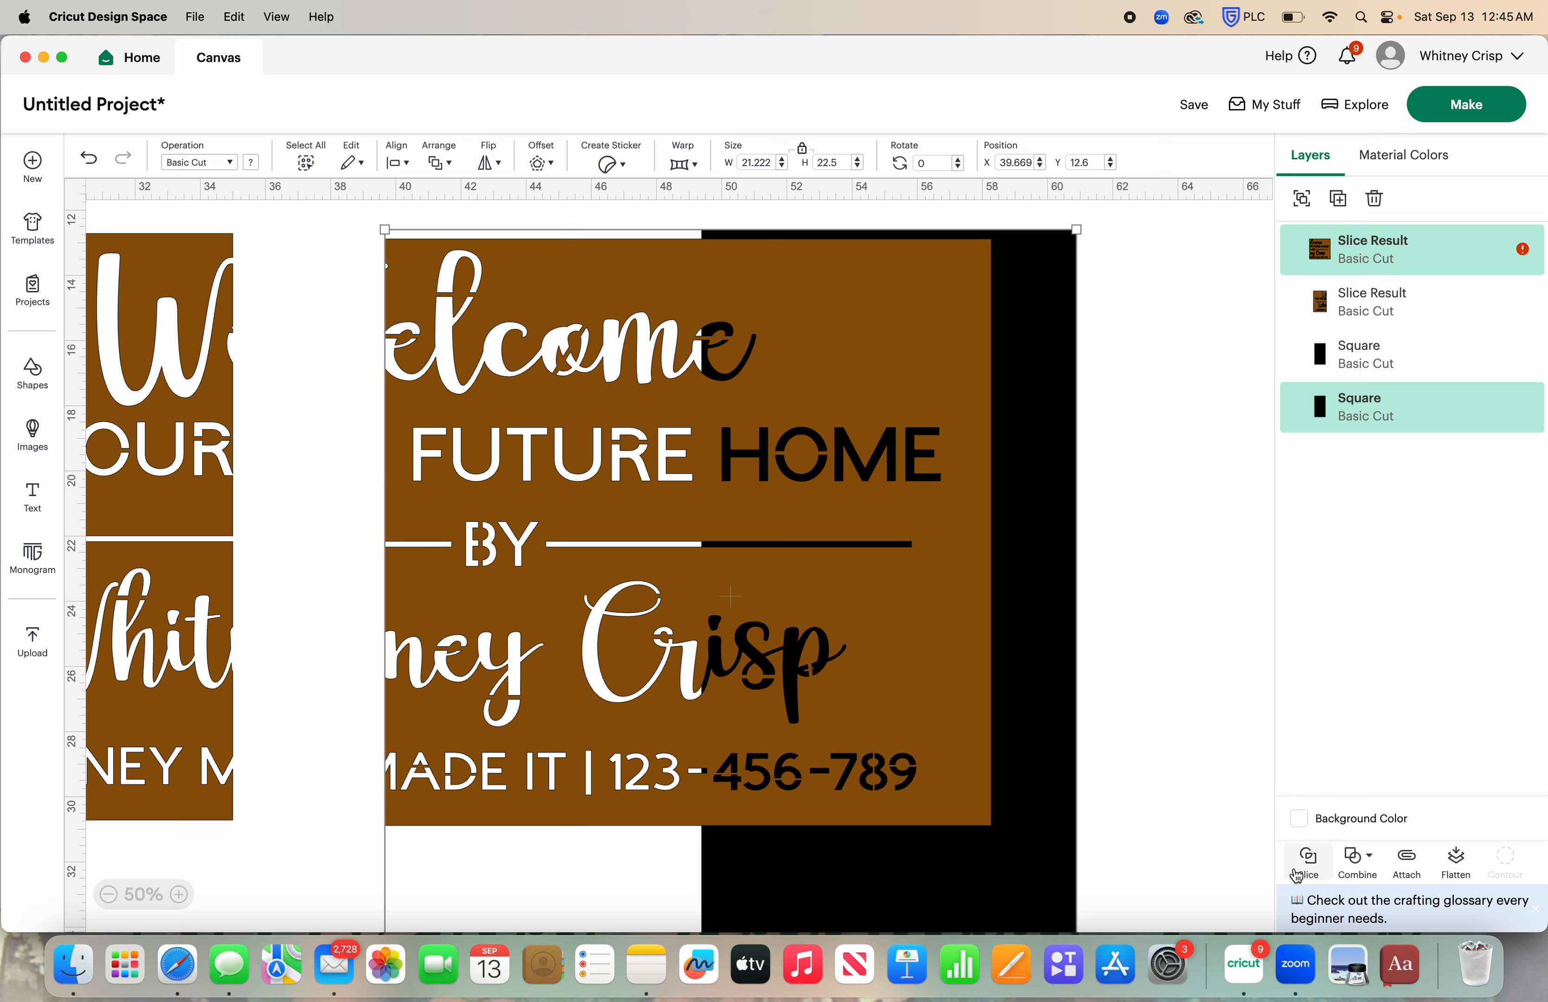
left_click(1305, 858)
- Separate the sliced pieces, delete the black leftovers, and line up the three brown panels
left_click_drag(654, 617, 586, 608)
left_click(814, 530)
left_click_drag(814, 530, 1220, 563)
left_click(874, 259)
left_click_drag(874, 259, 874, 445)
left_click_drag(965, 258, 879, 456)
left_click(1377, 198)
left_click_drag(1140, 488, 725, 454)
left_click(1092, 459)
scroll(465, 554, "left", 1)
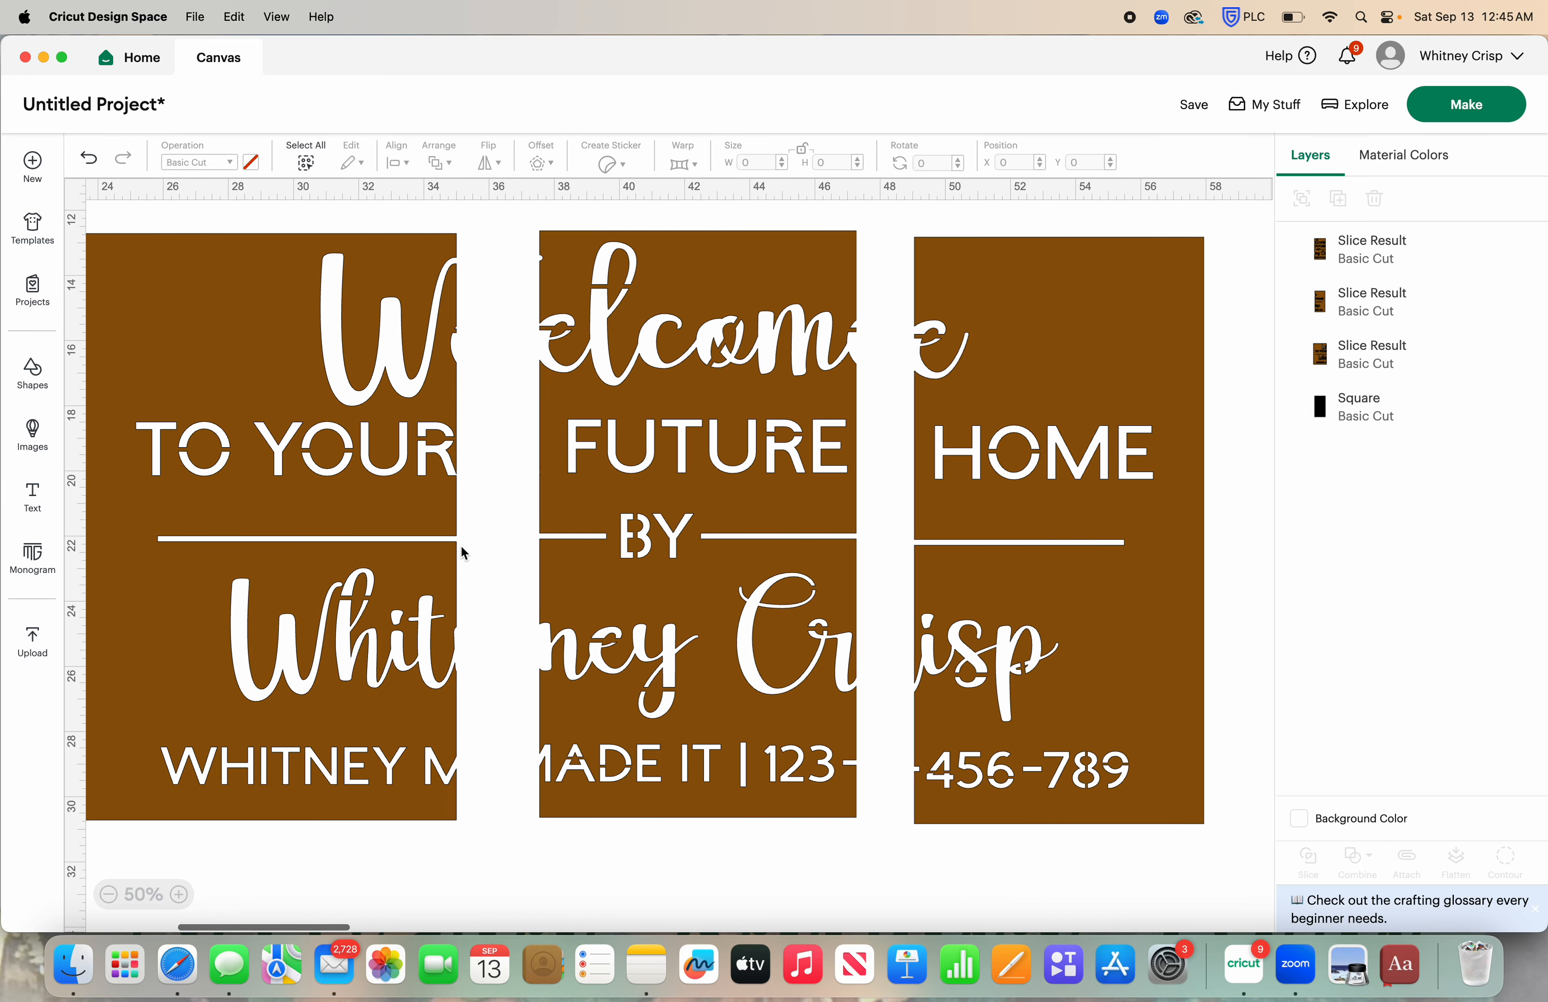
left_click(181, 894)
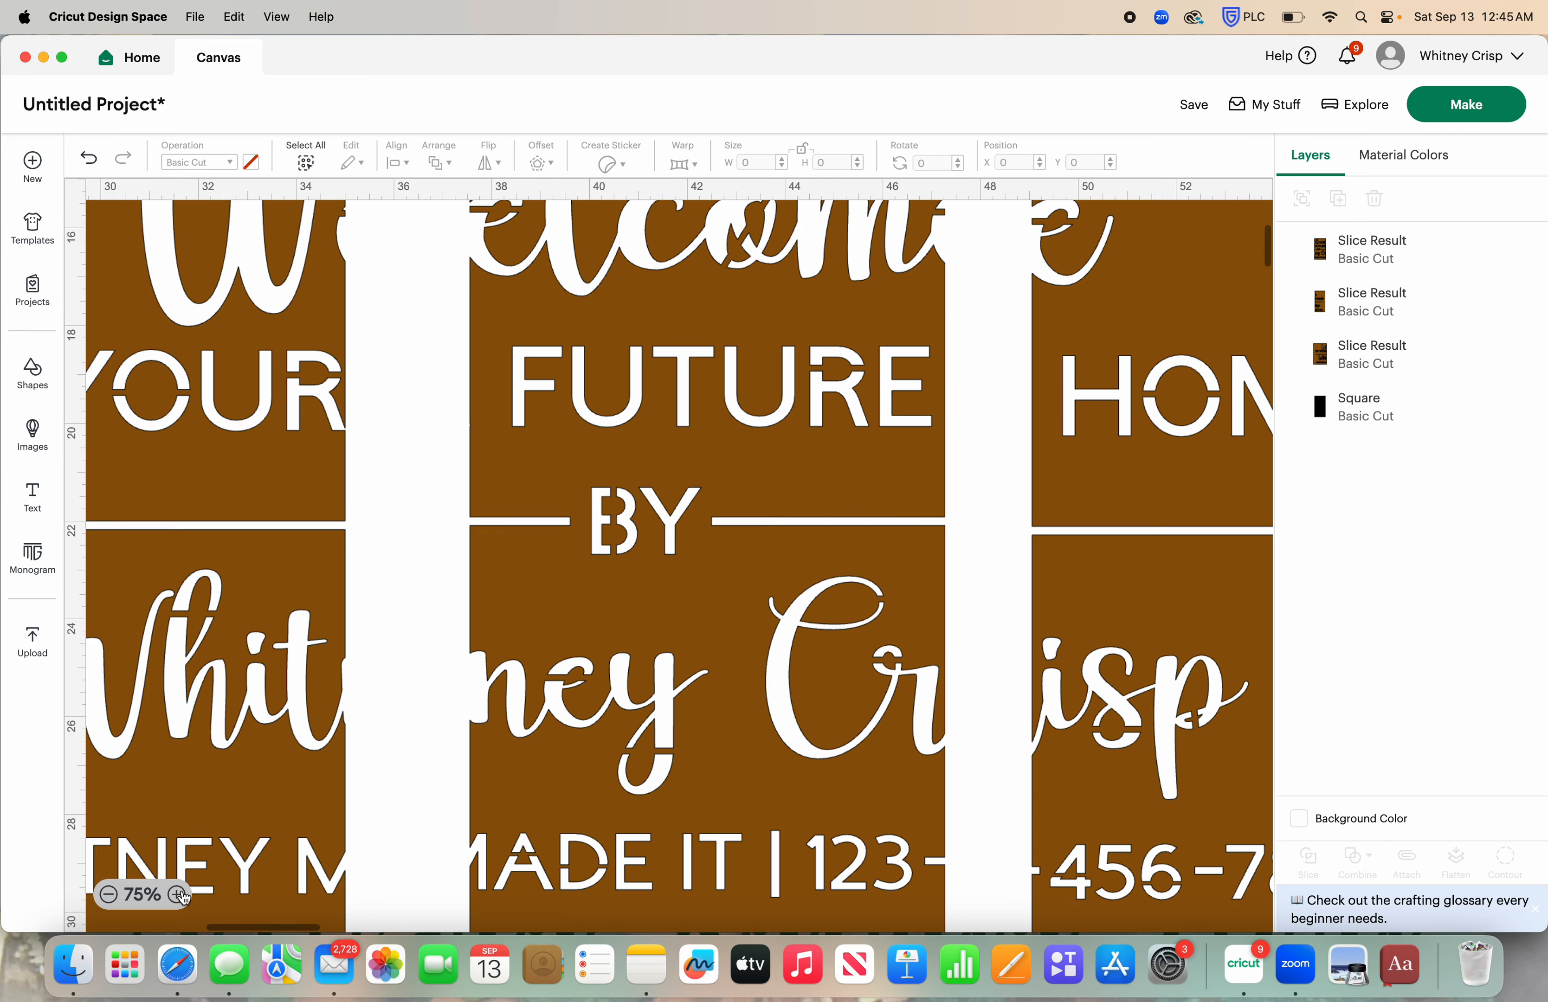
left_click(180, 895)
scroll(284, 558, "left", 3)
scroll(284, 559, "up", 2)
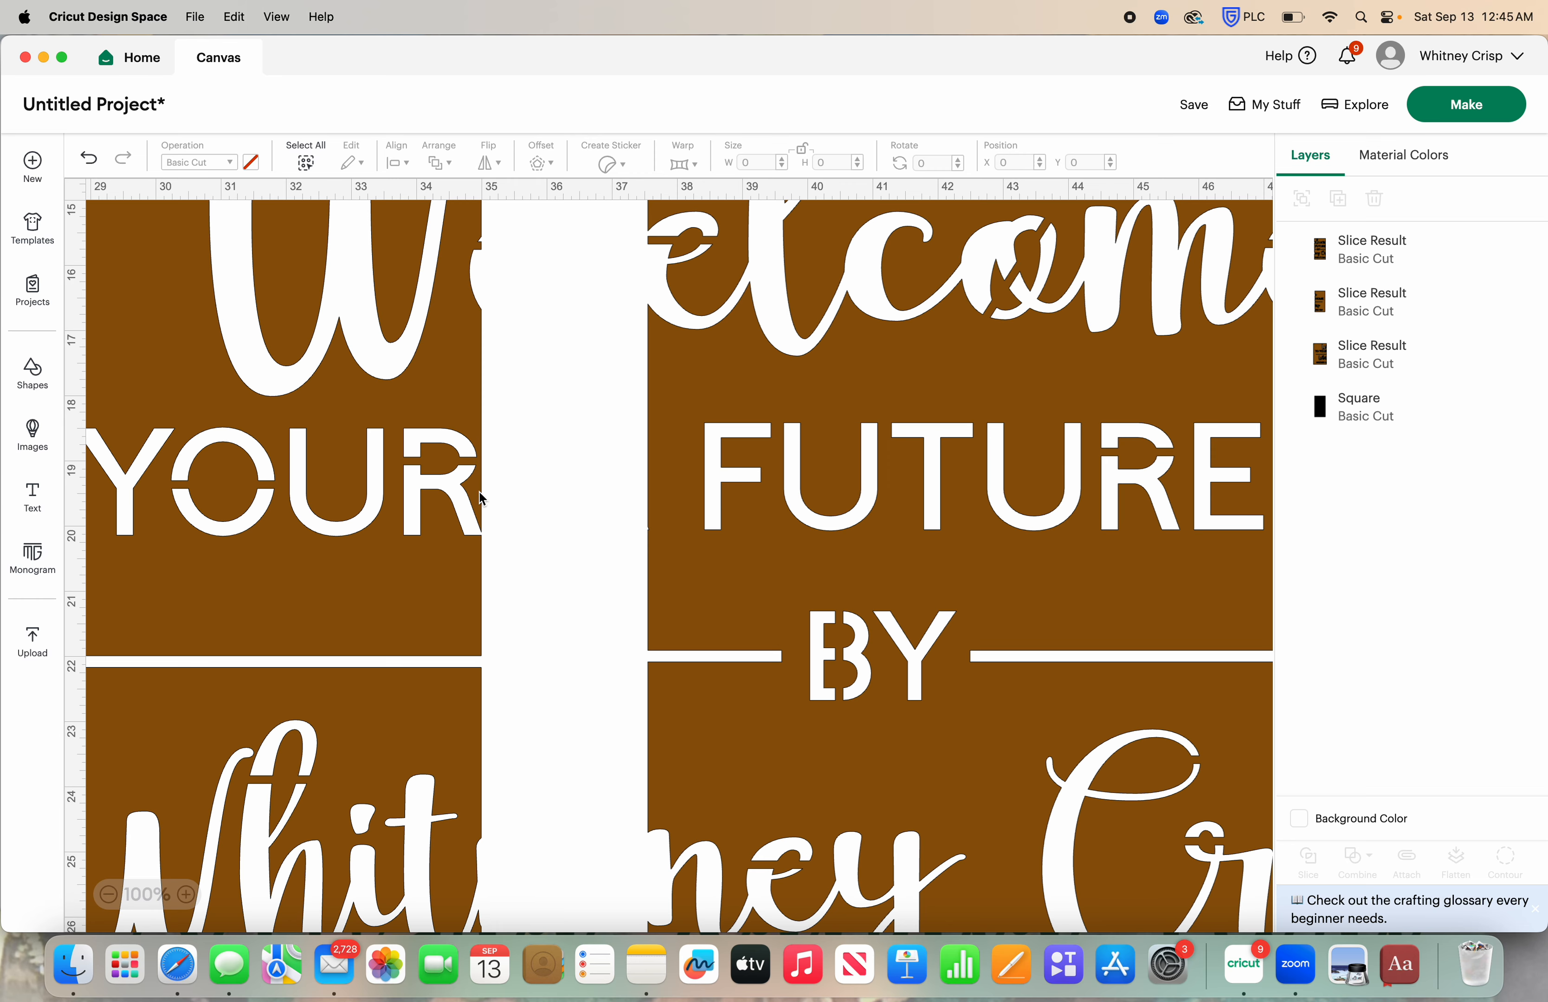
left_click(109, 895)
left_click(109, 896)
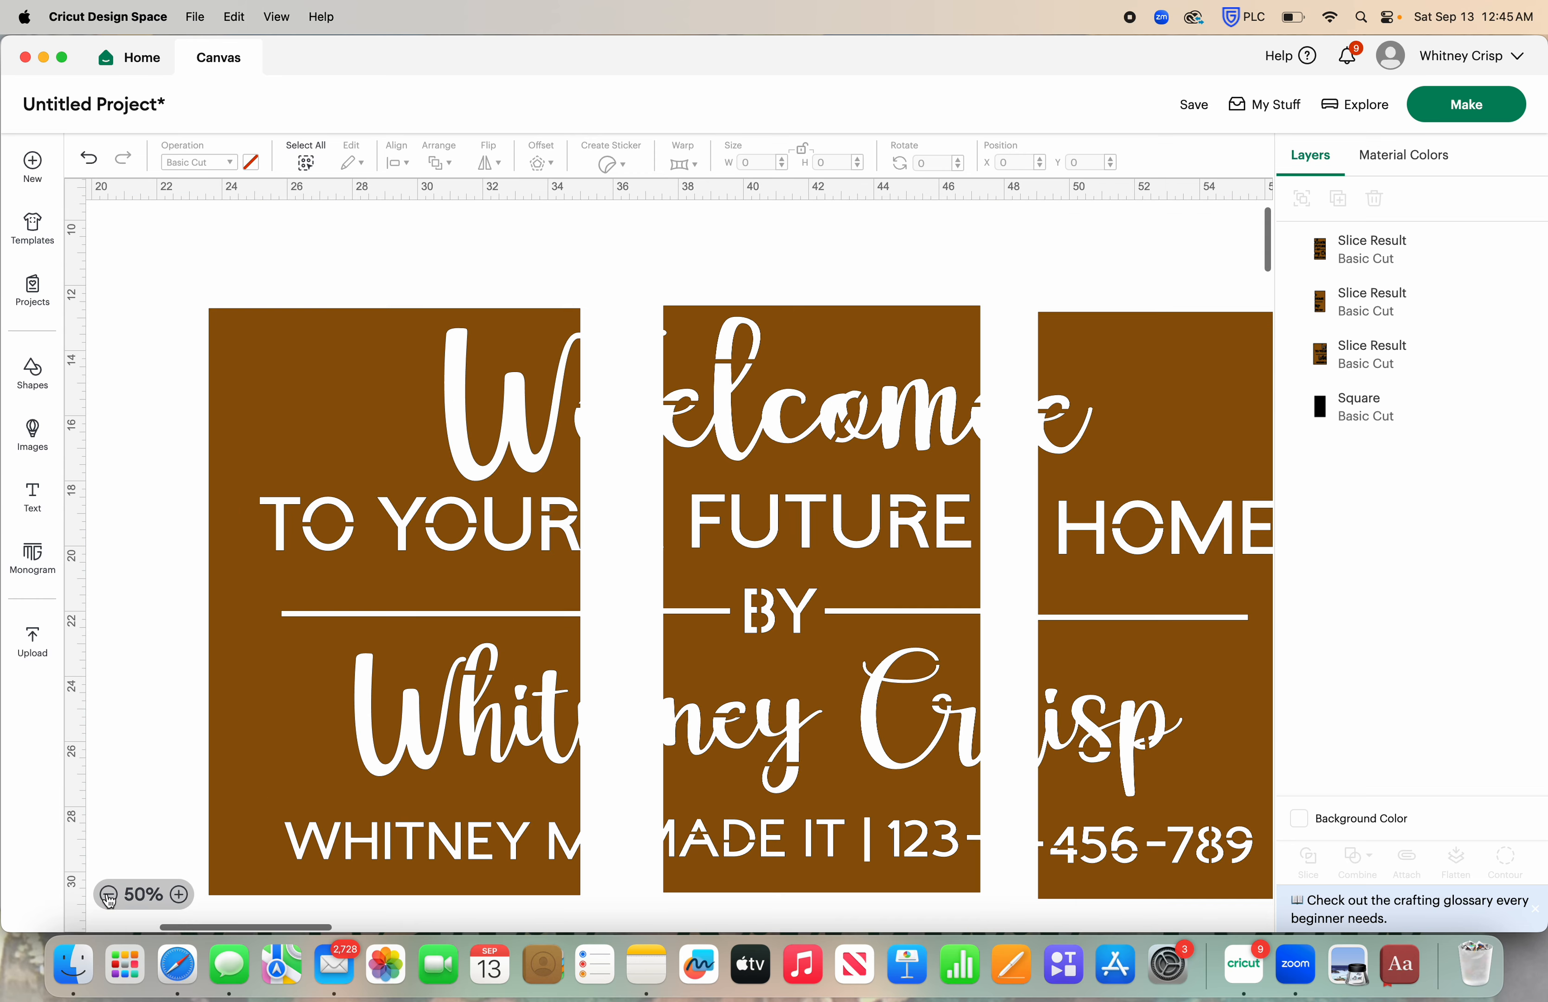
scroll(511, 716, "right", 1)
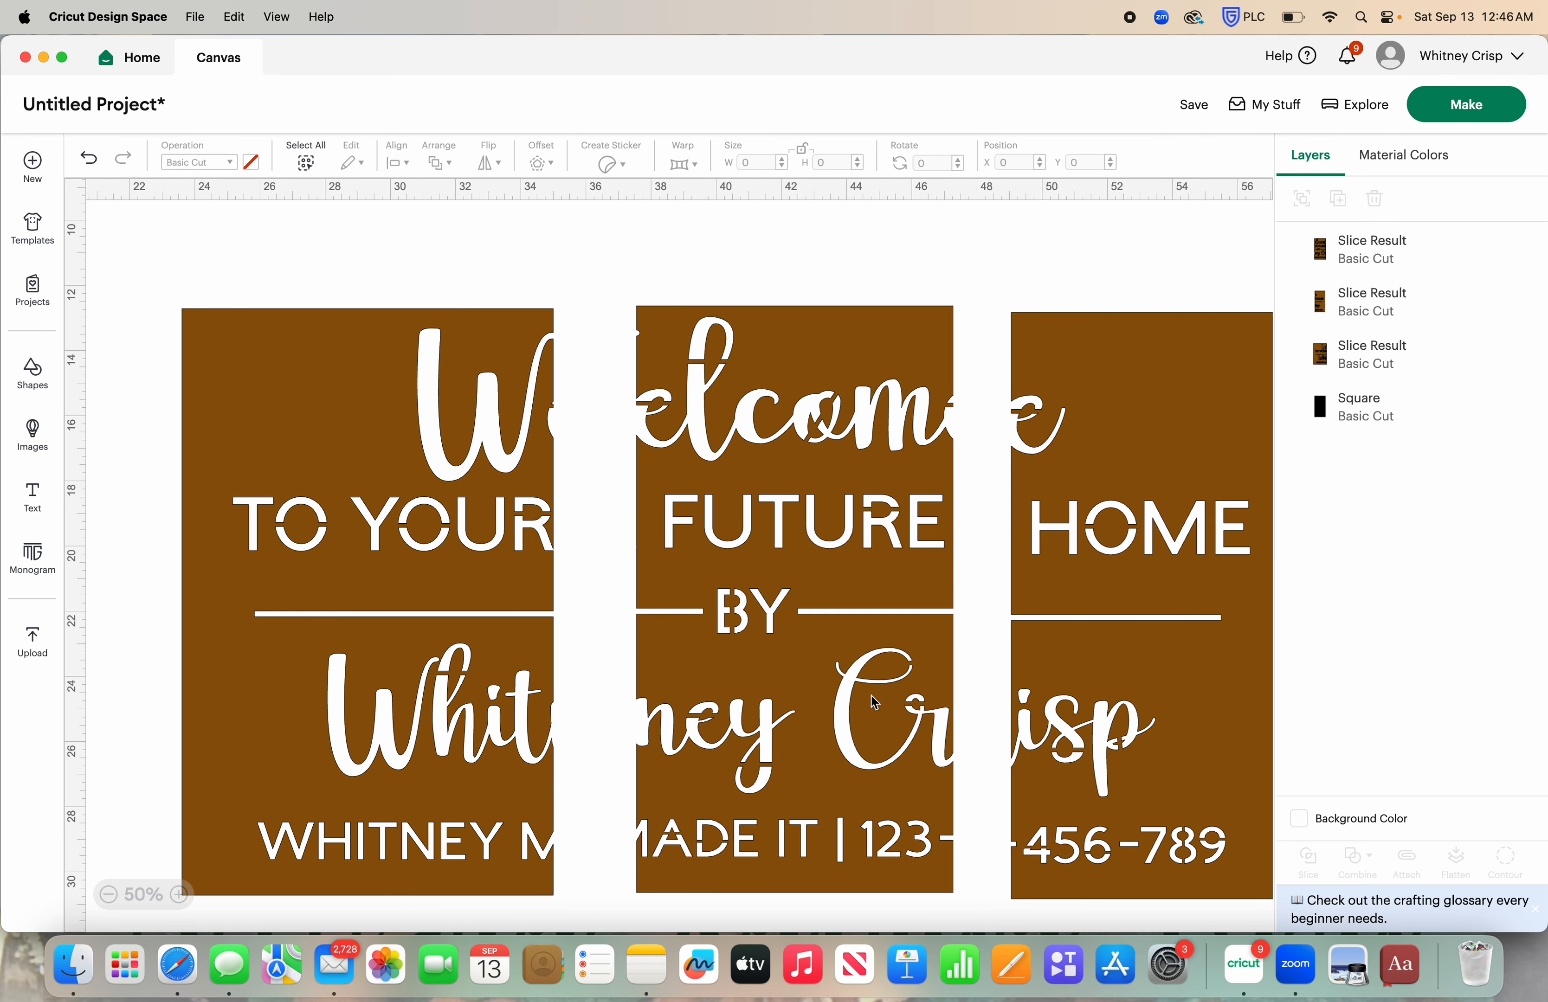
- Open the middle panel's Contour options and close them without changes
left_click(853, 676)
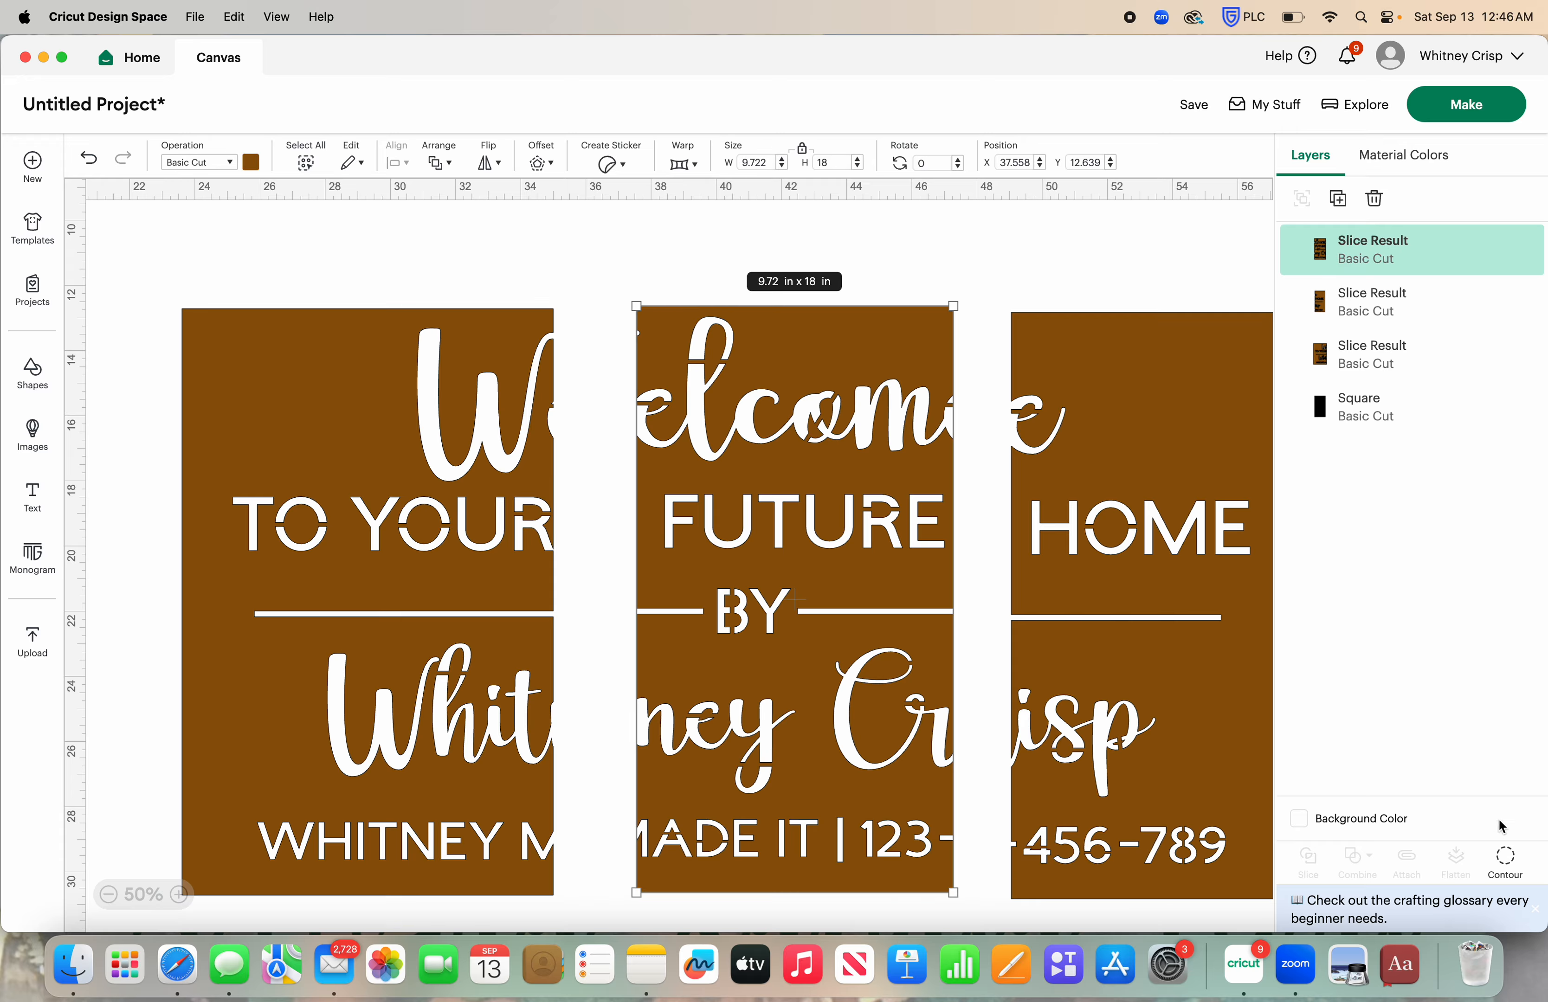
left_click(1514, 851)
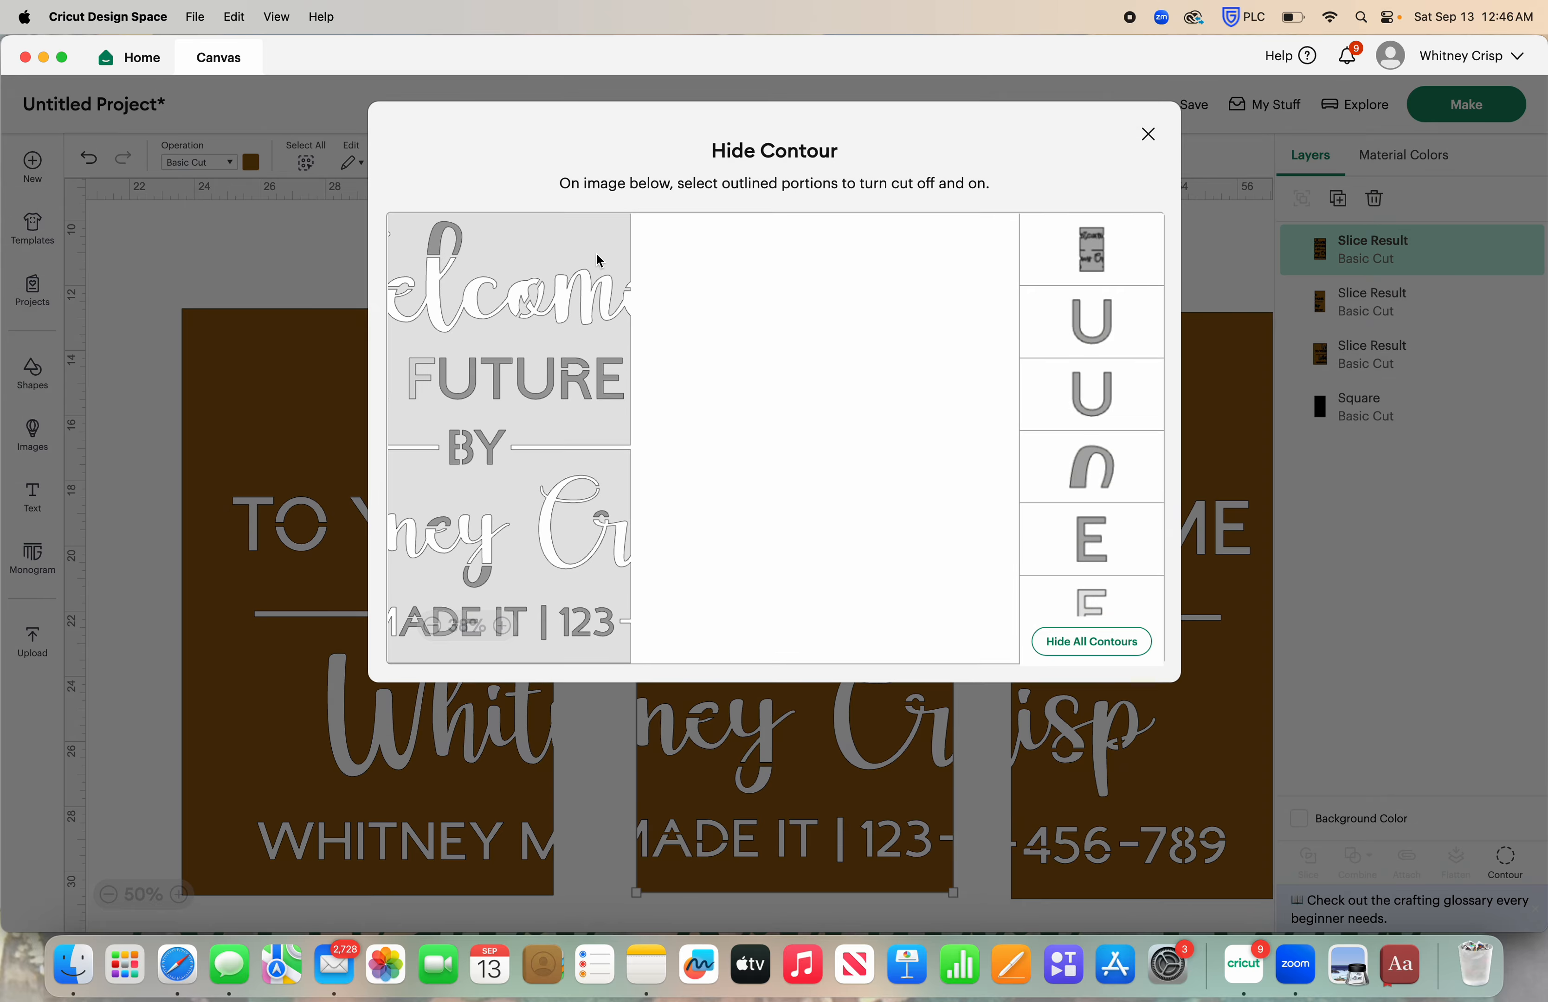
left_click(235, 242)
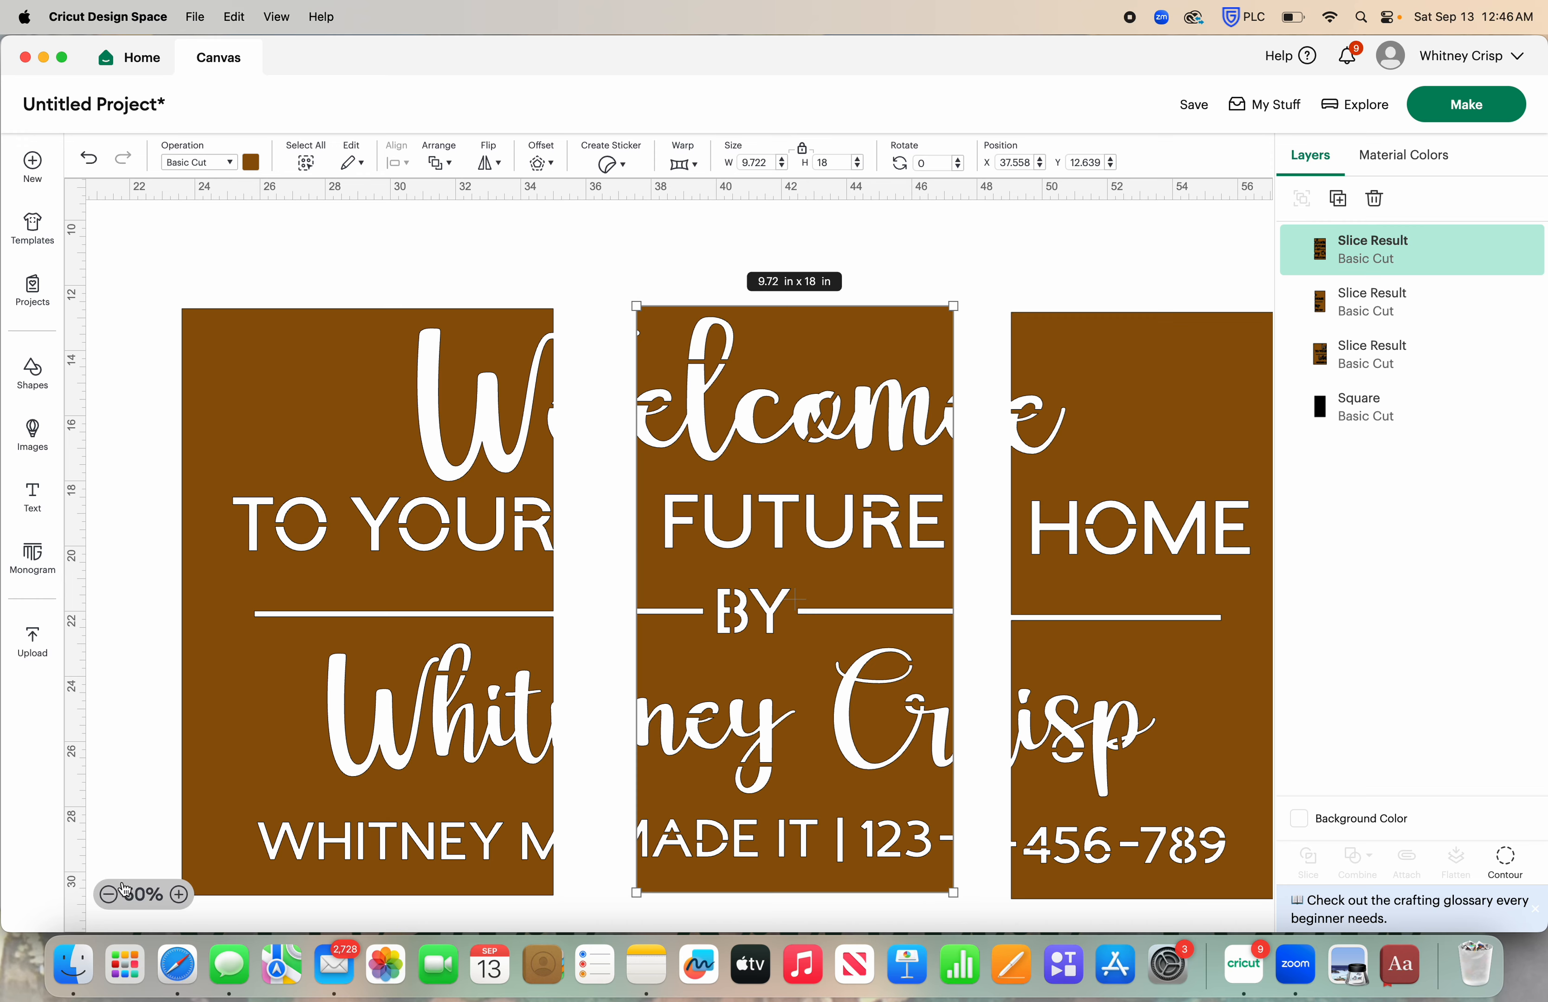
- Delete the spare black rectangle and send the three panels to Make without saving
left_click(109, 895)
left_click(109, 895)
left_click(218, 608)
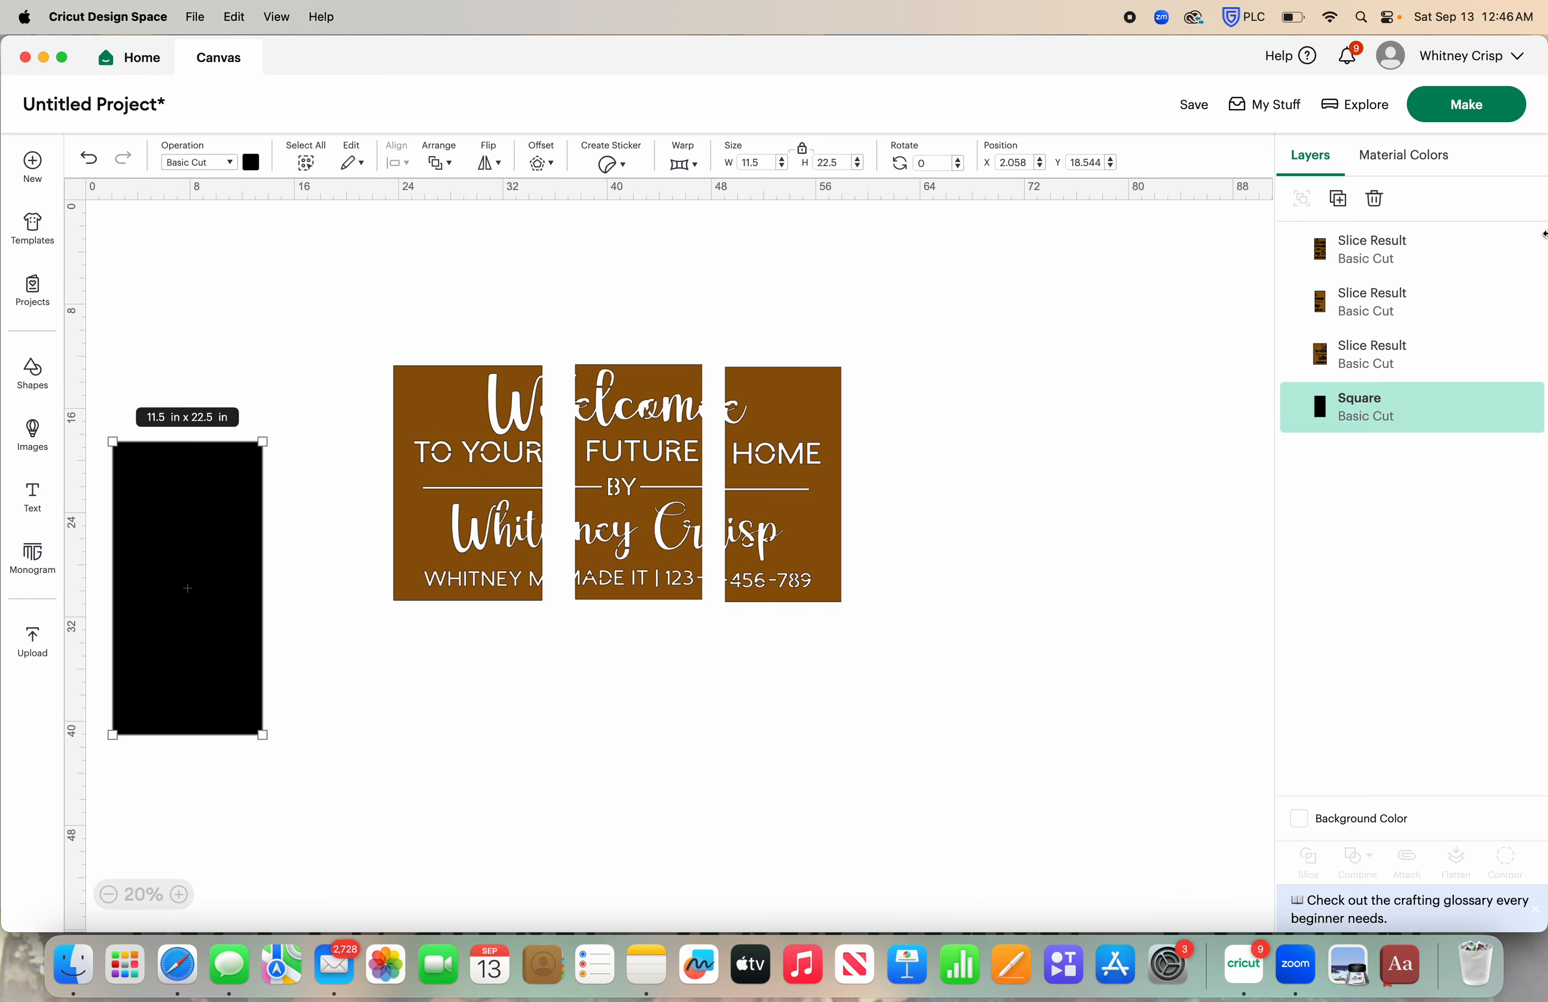
left_click(1375, 199)
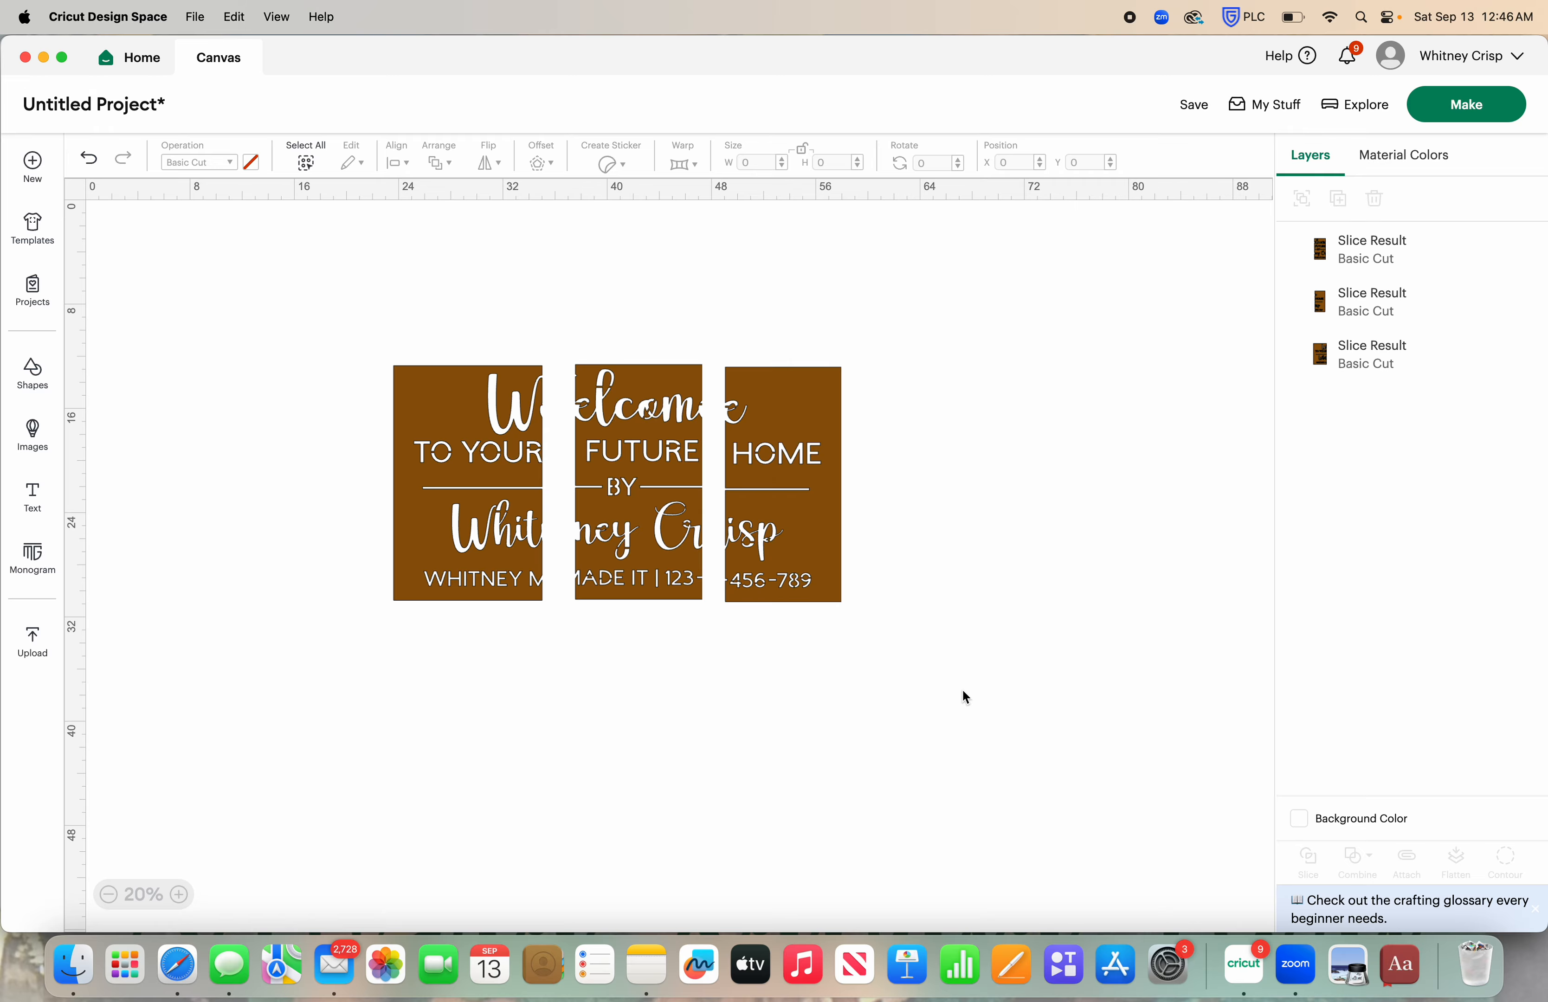
left_click(1442, 116)
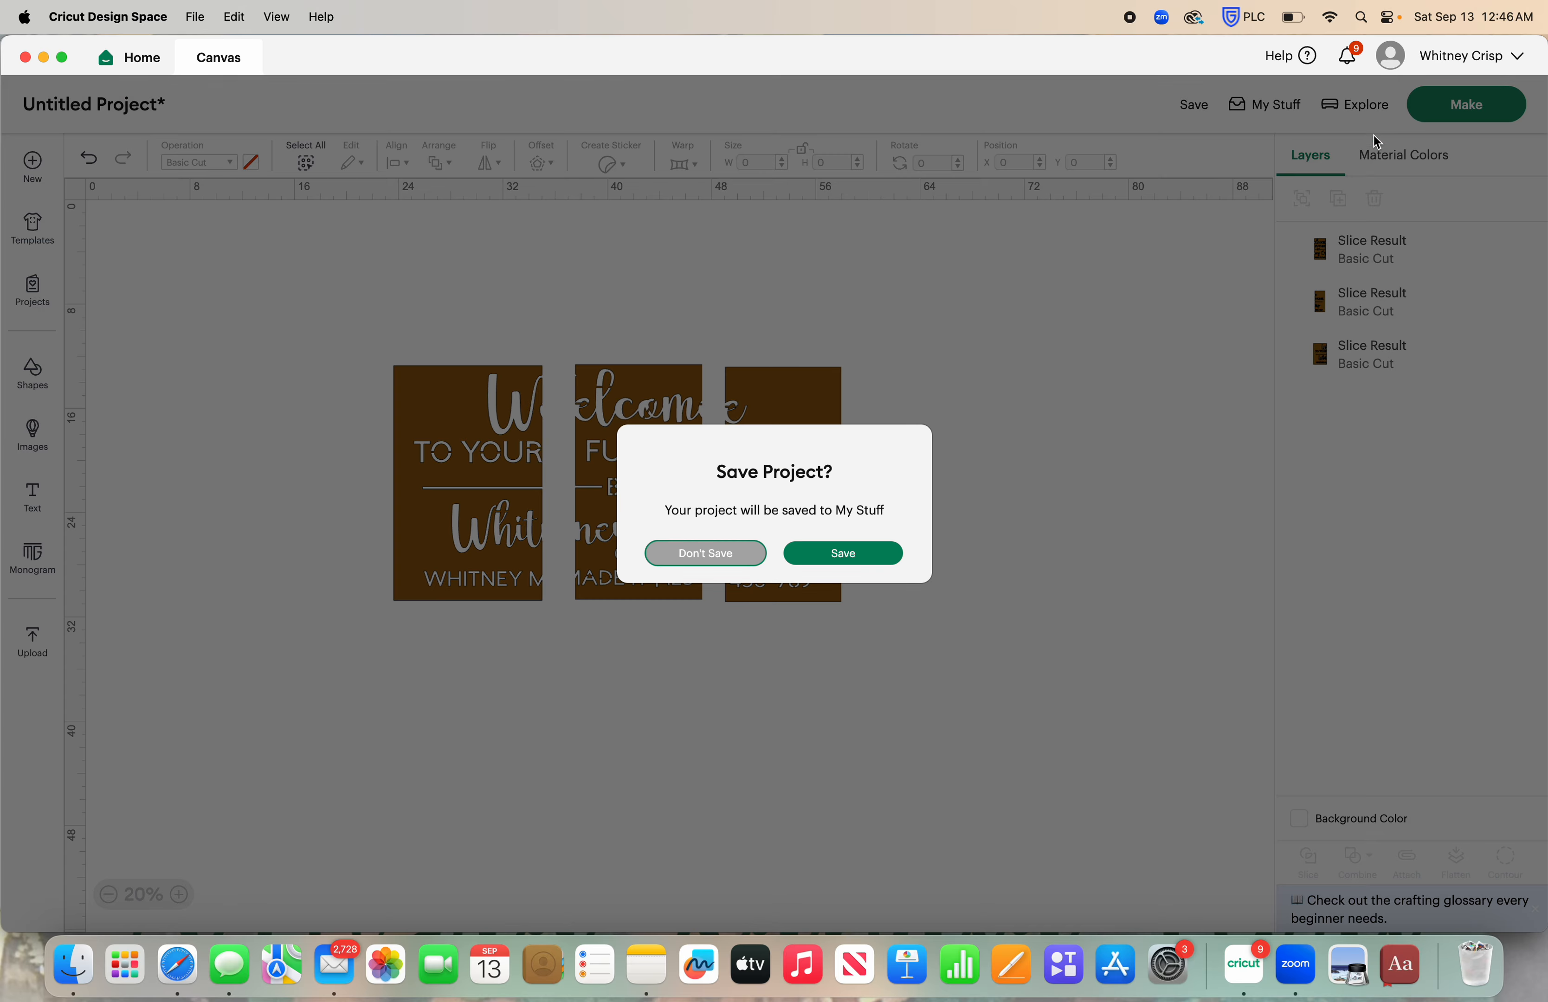
left_click(727, 555)
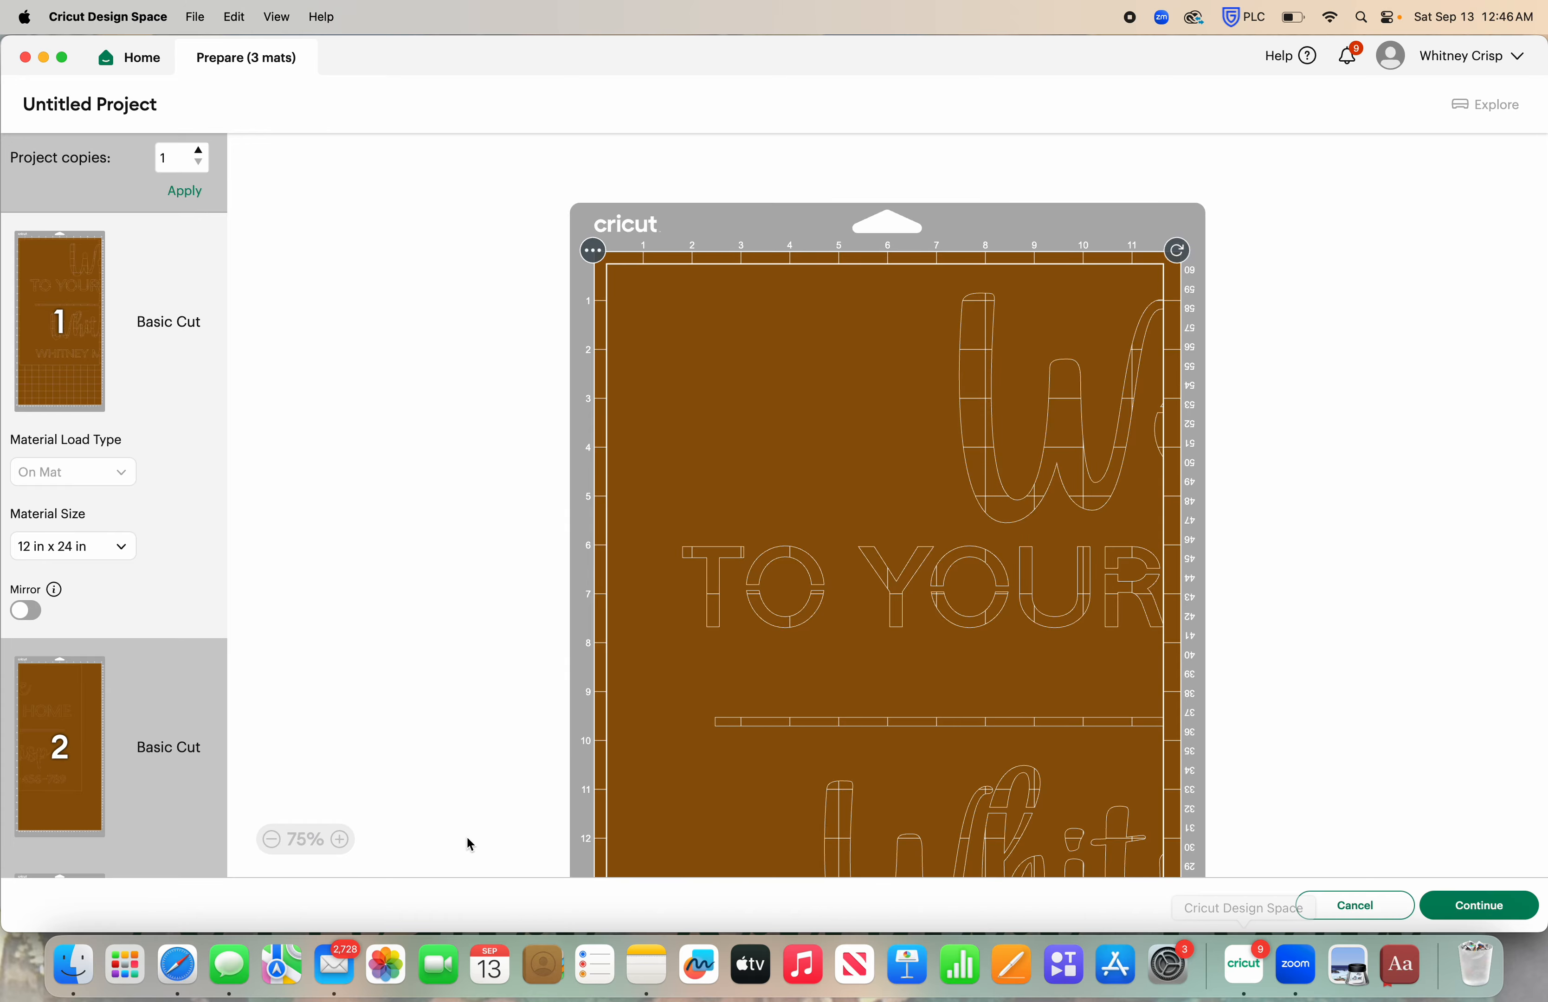
left_click(272, 841)
scroll(902, 643, "down", 3)
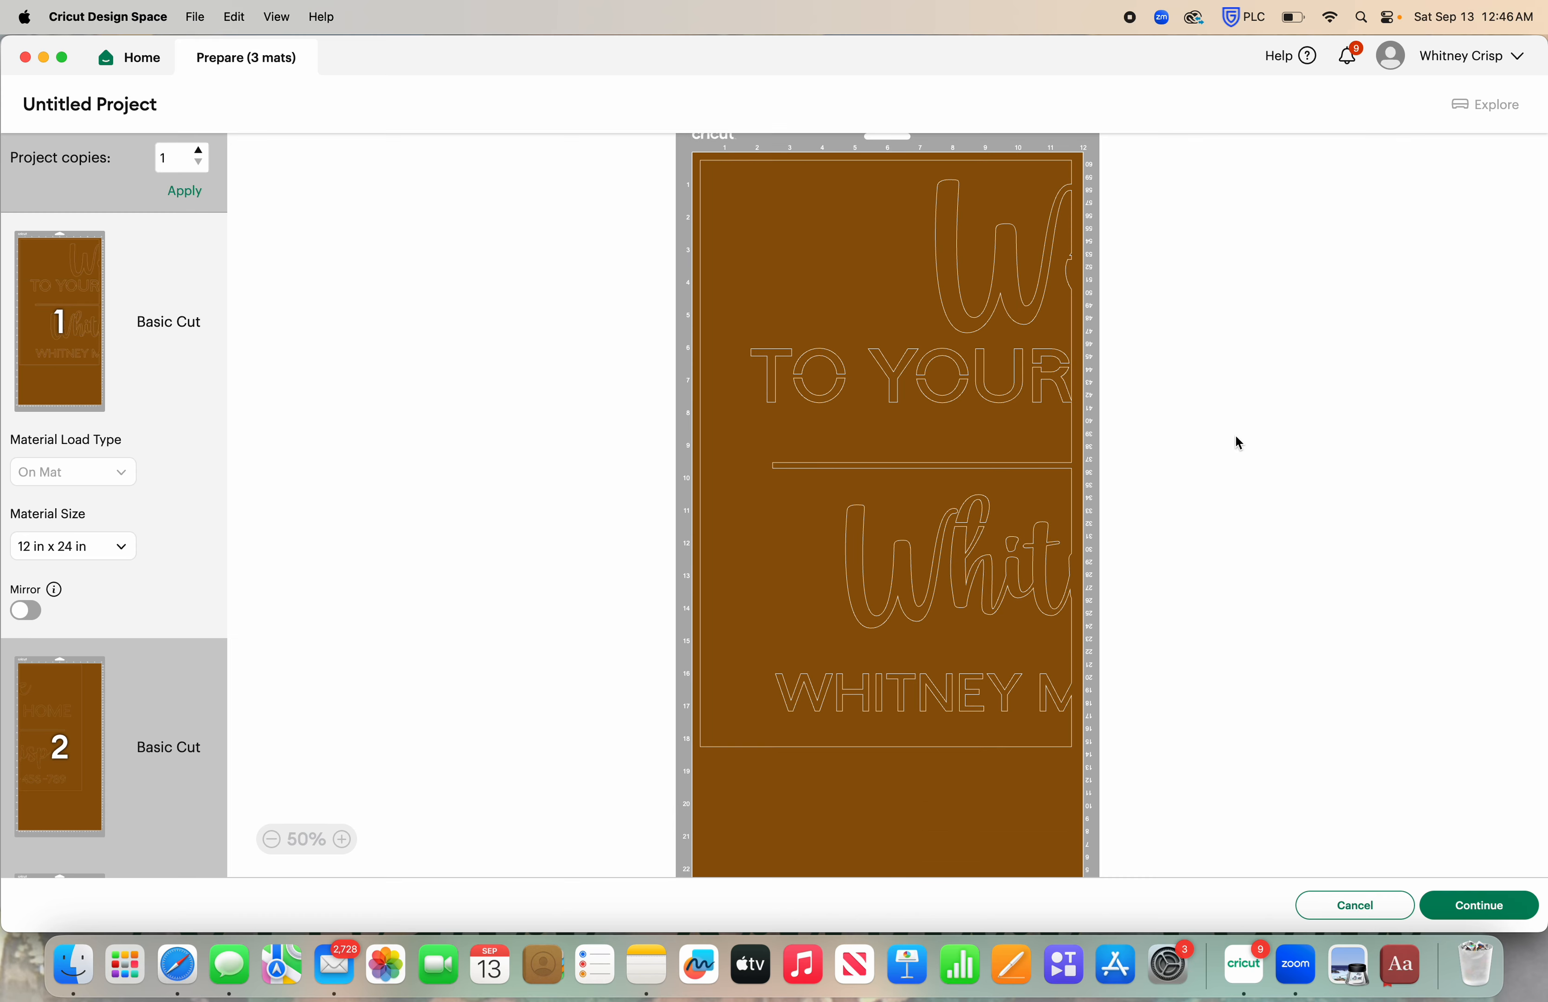
scroll(1239, 442, "down", 3)
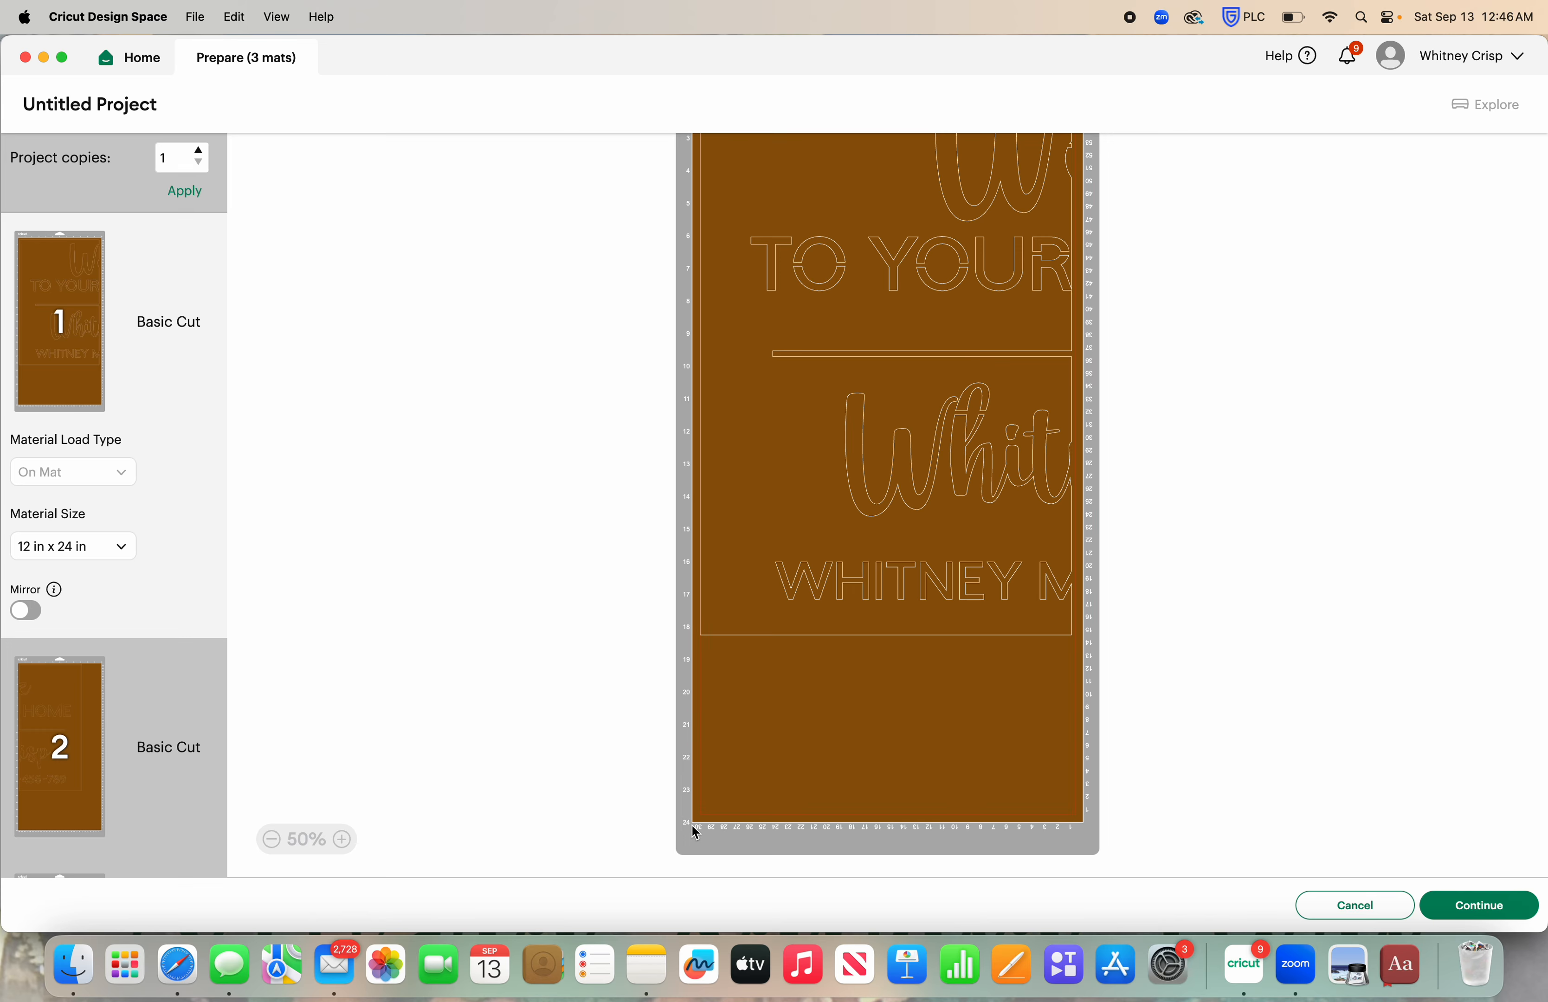
scroll(1251, 591, "up", 3)
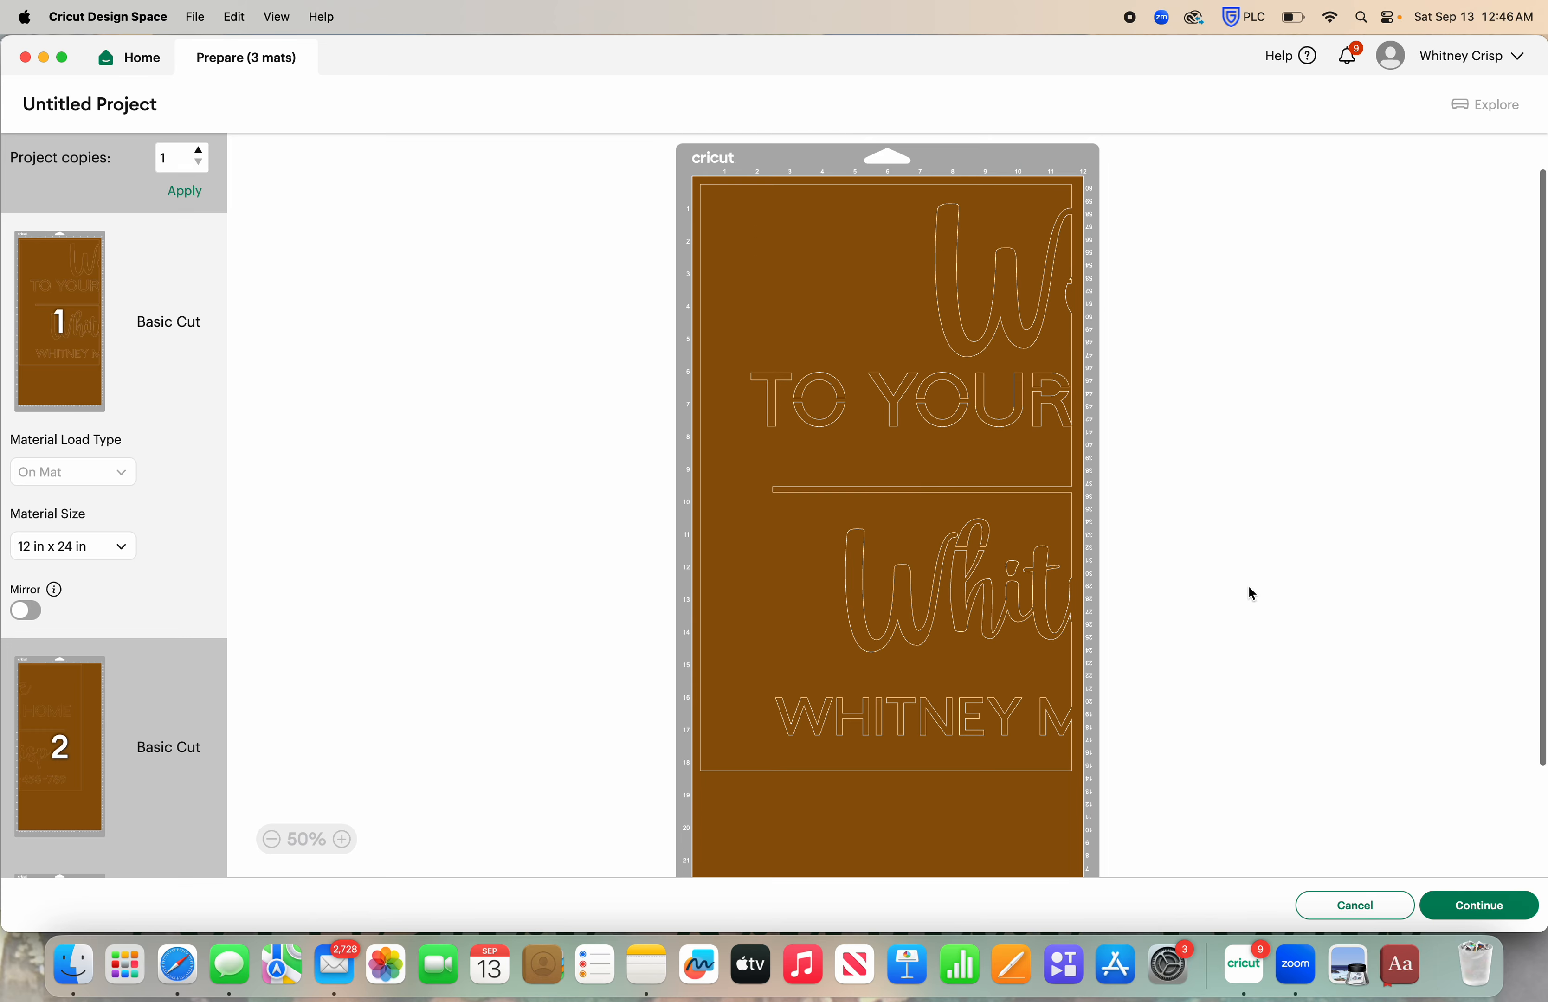
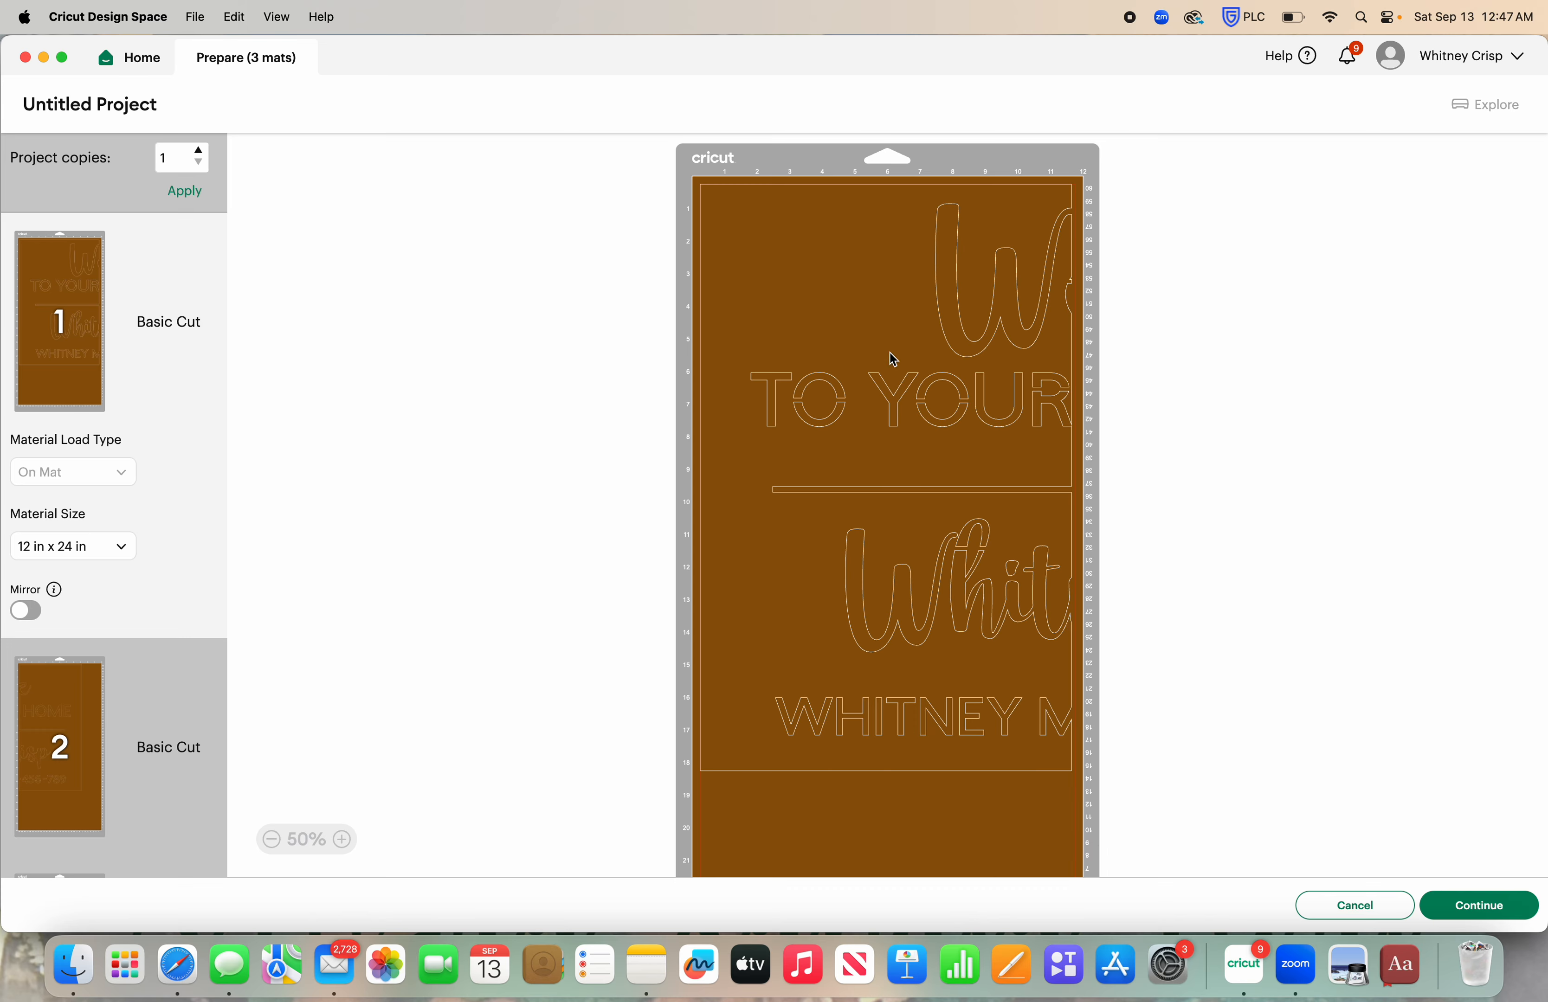
- Preview mat 2, the 12x24 mat holding the middle HOME panel, scrolling through it
scroll(847, 578, "down", 3)
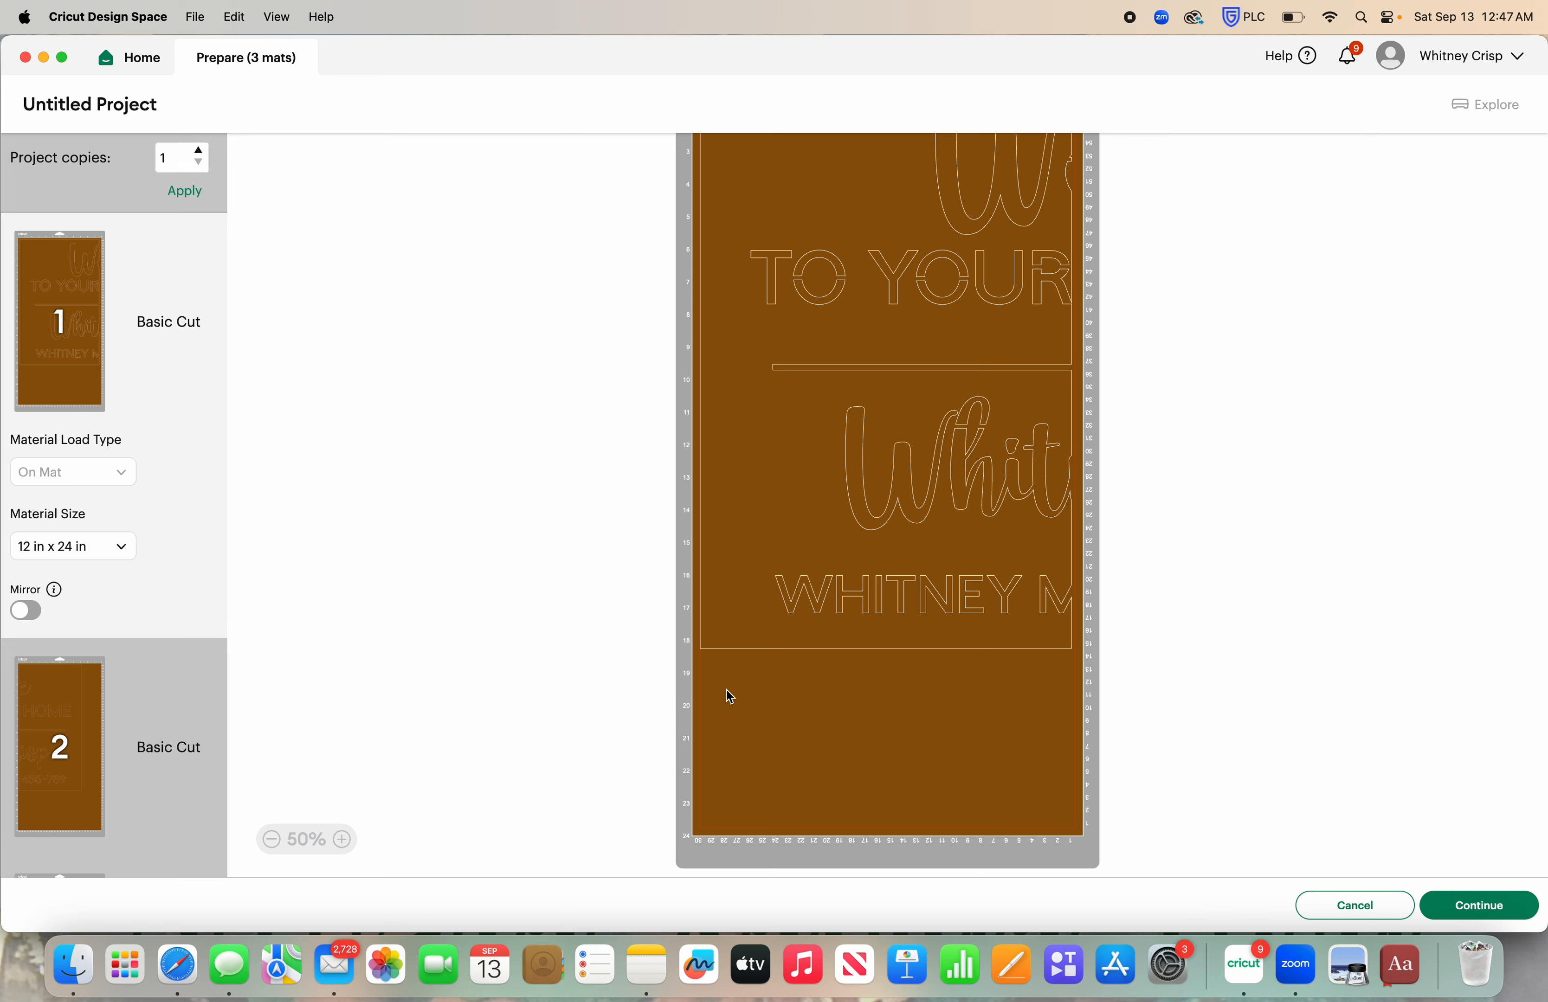
scroll(743, 574, "up", 1)
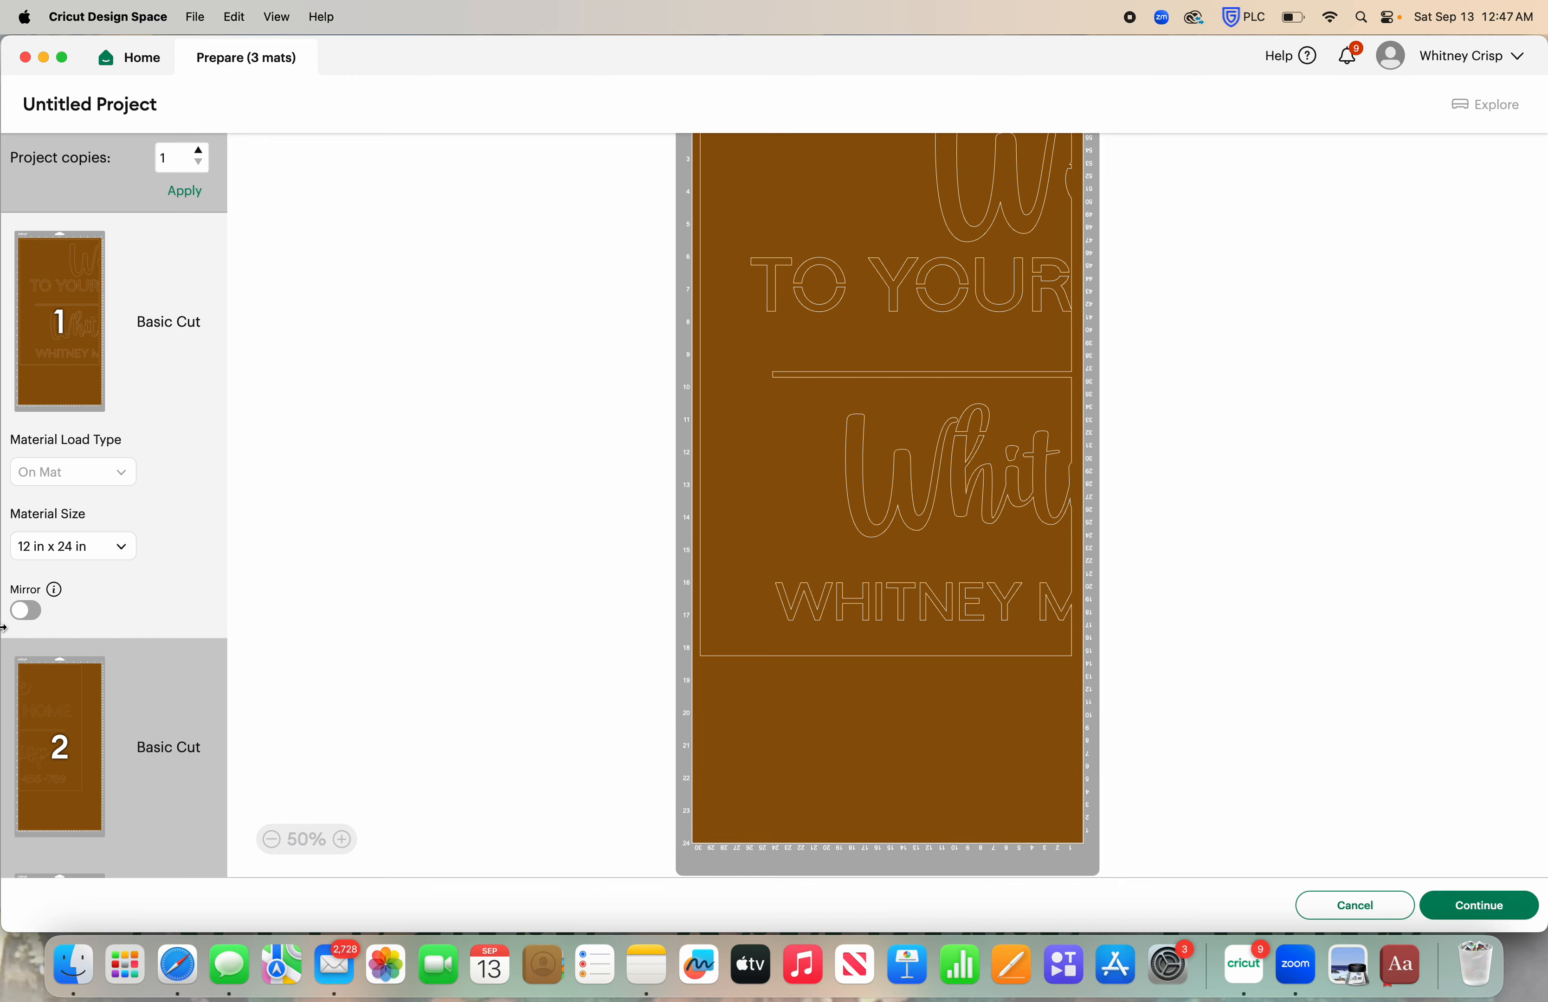
left_click(44, 677)
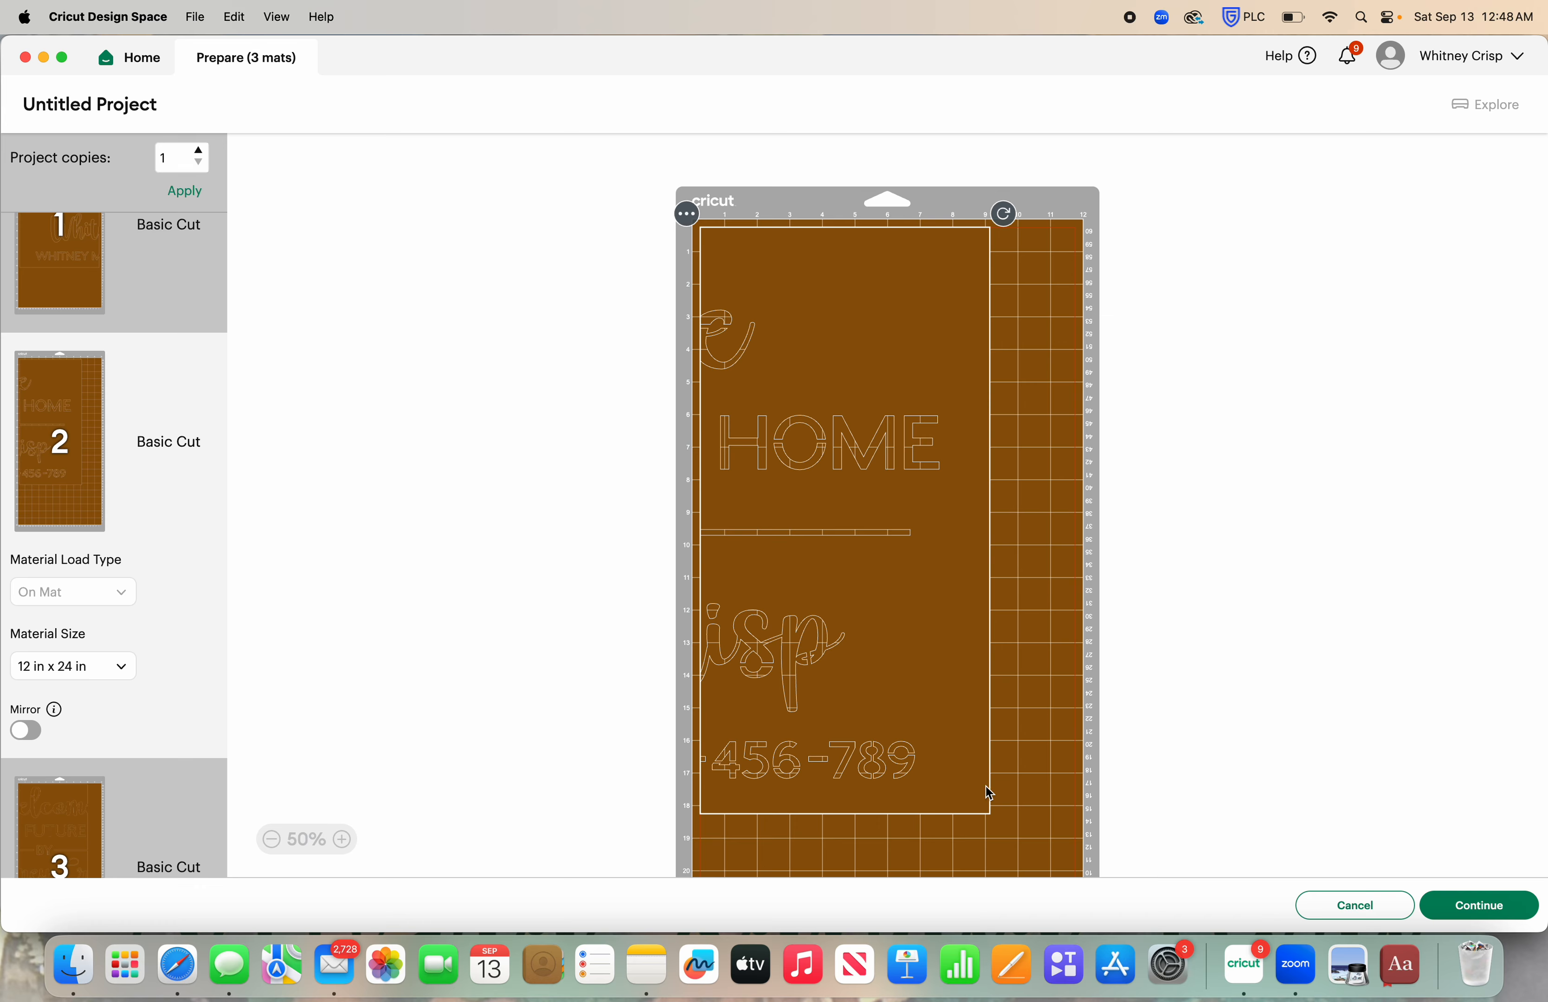
scroll(932, 792, "down", 3)
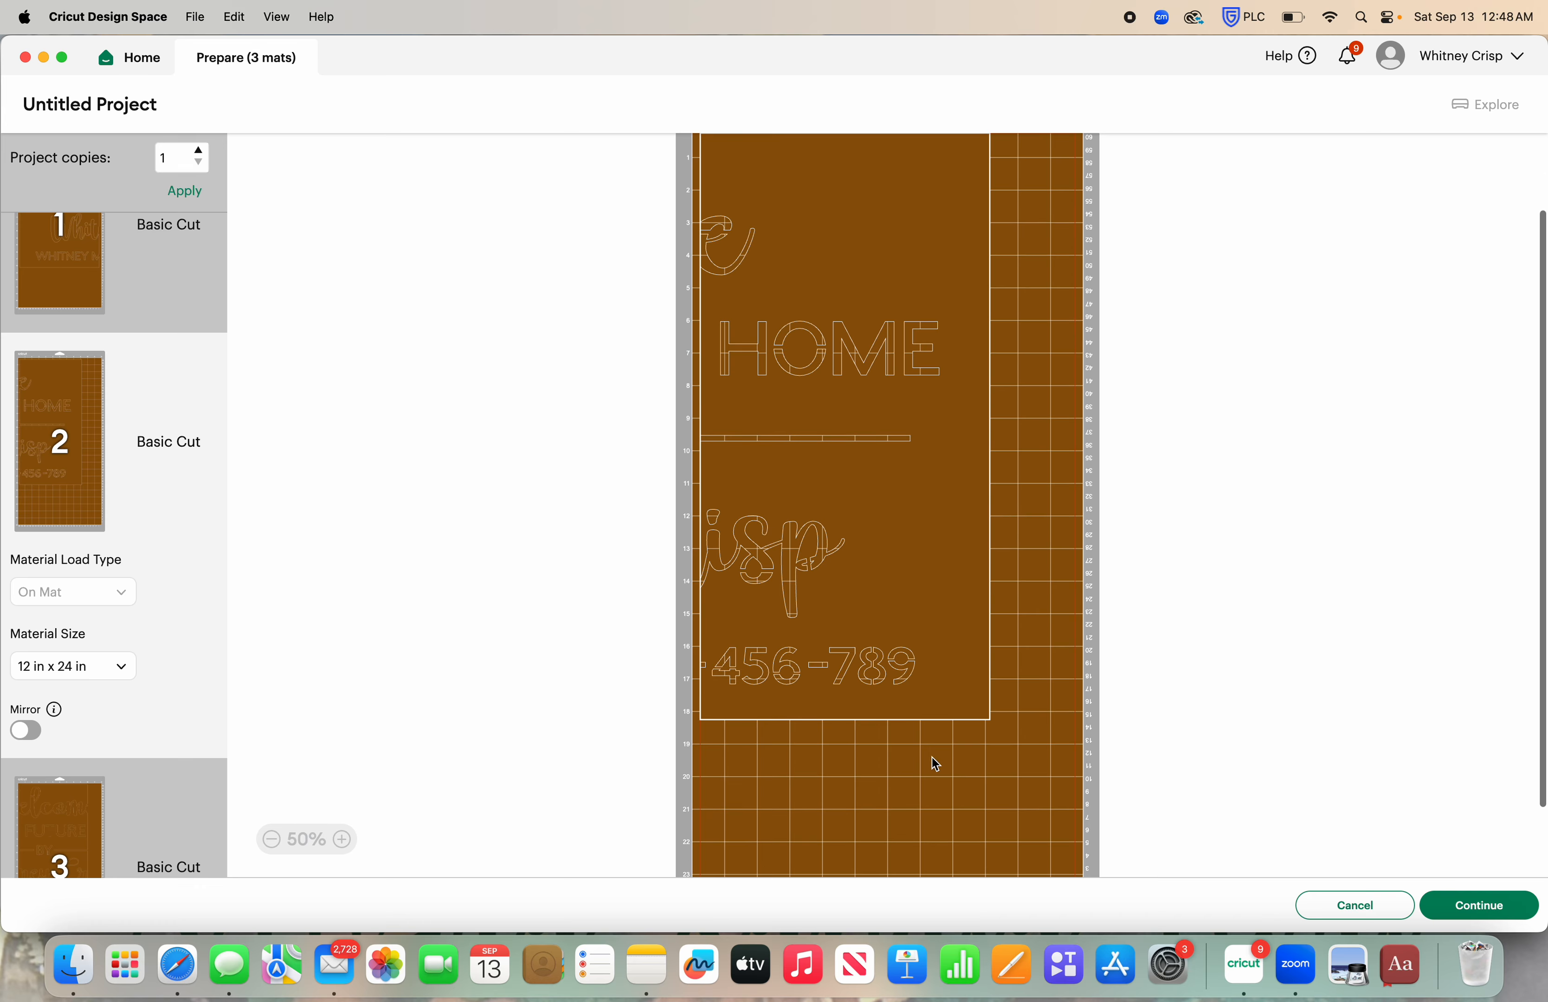
scroll(1020, 422, "up", 3)
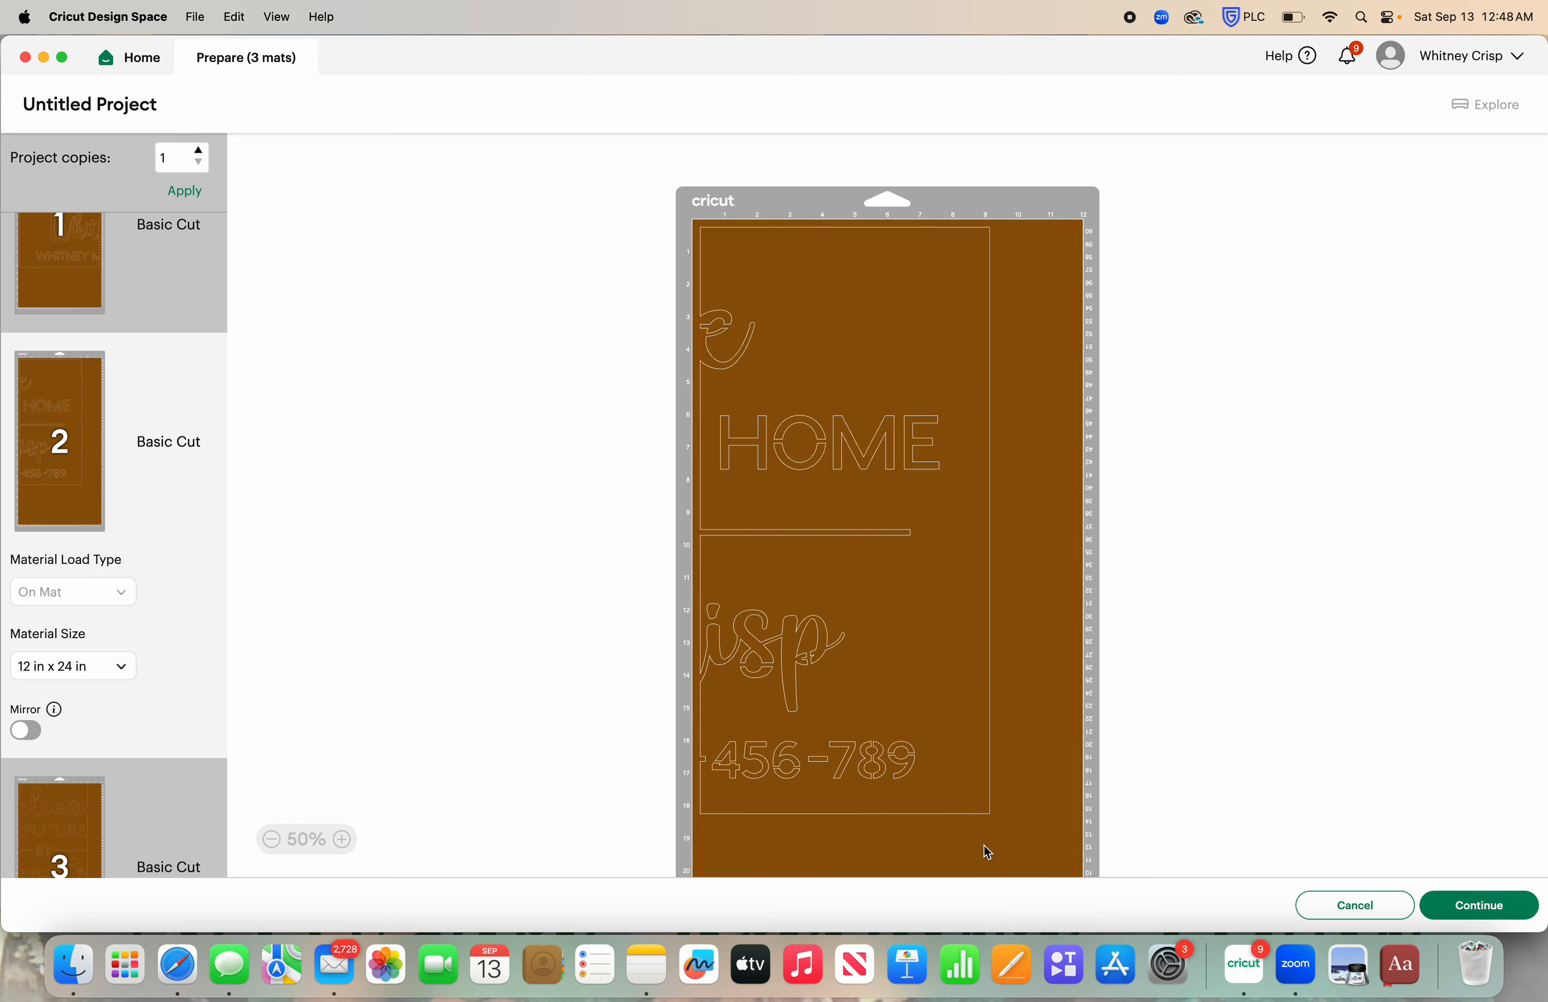
- Preview mat 3 with the right panel reading FUTURE, BY and MADE IT
left_click(42, 818)
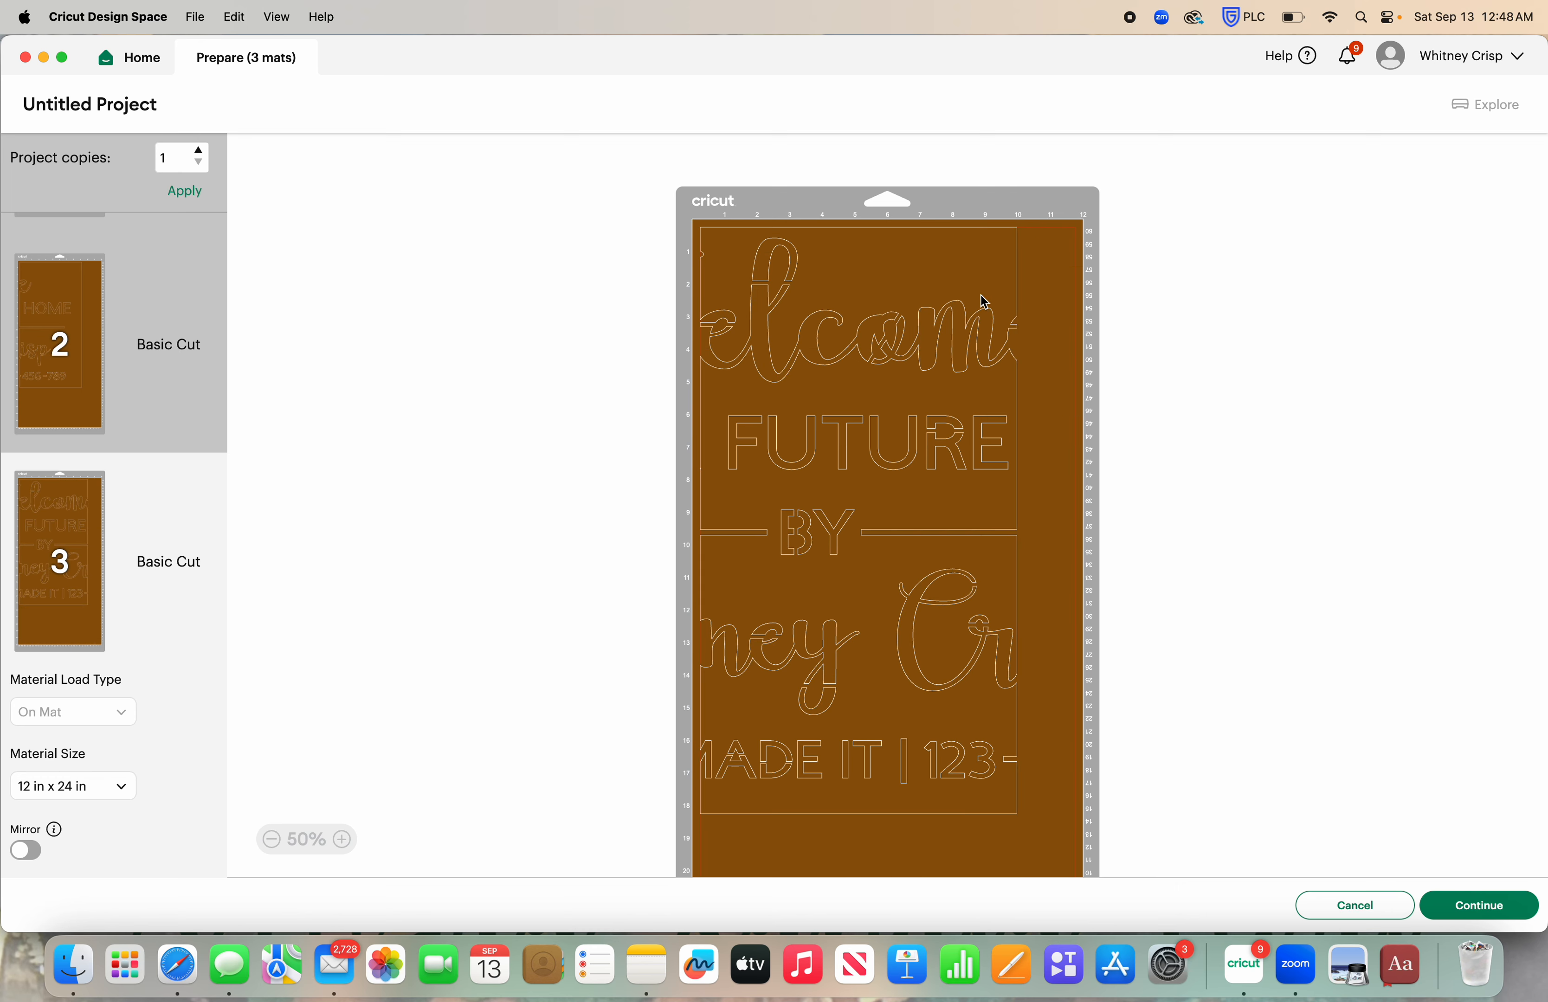
mouse_move(985, 302)
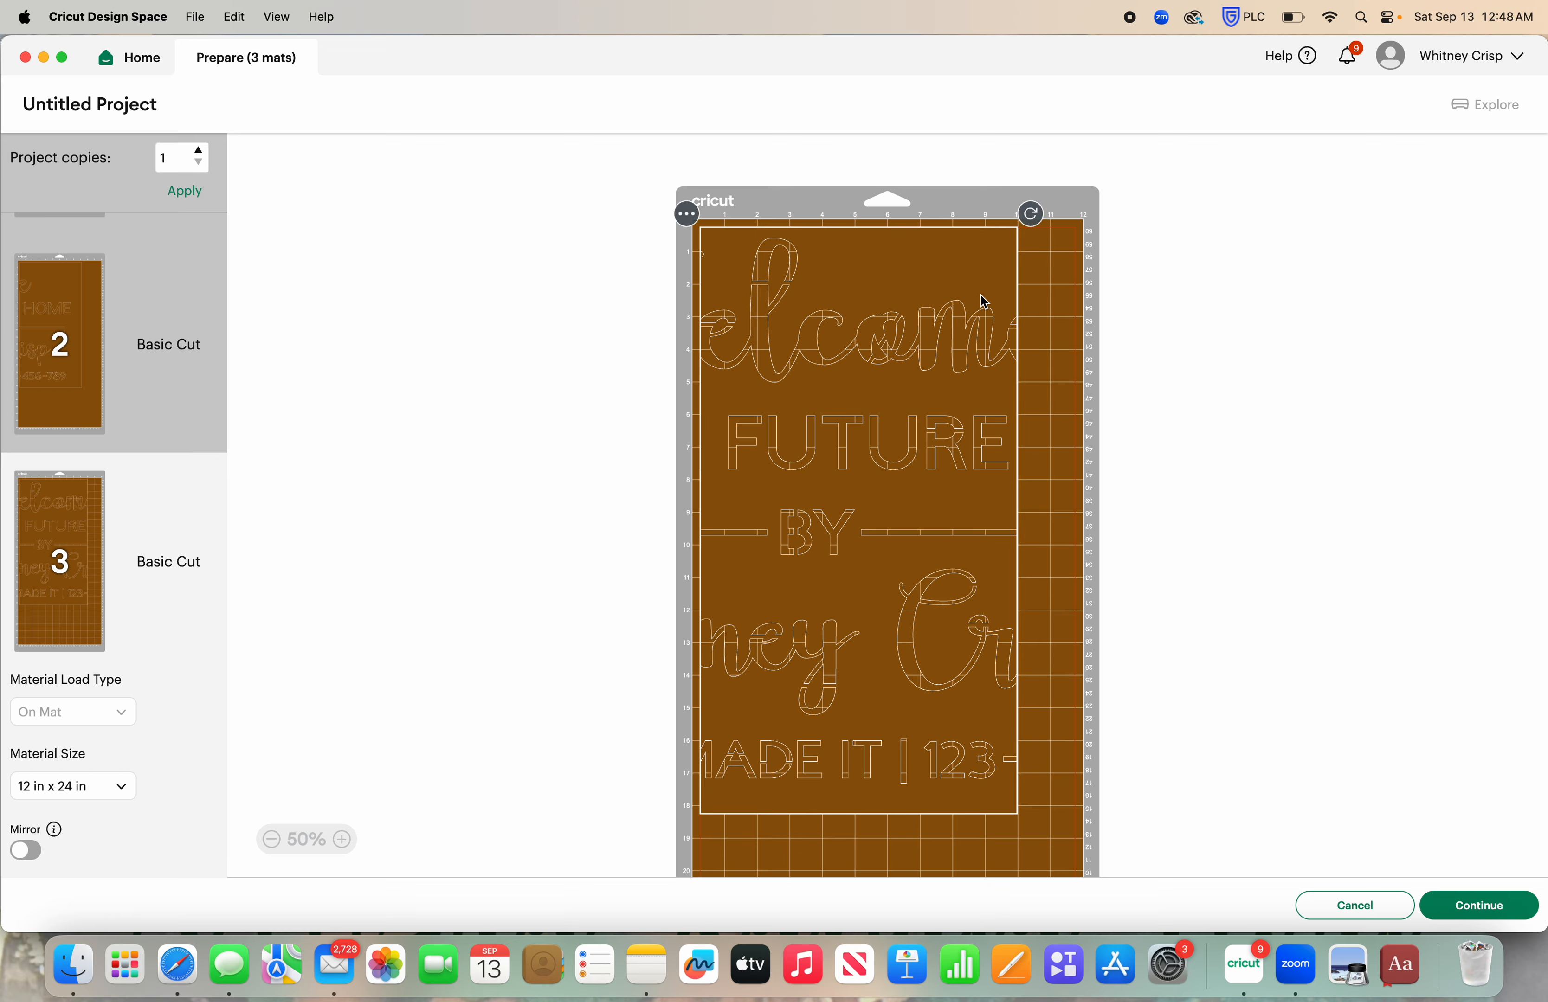